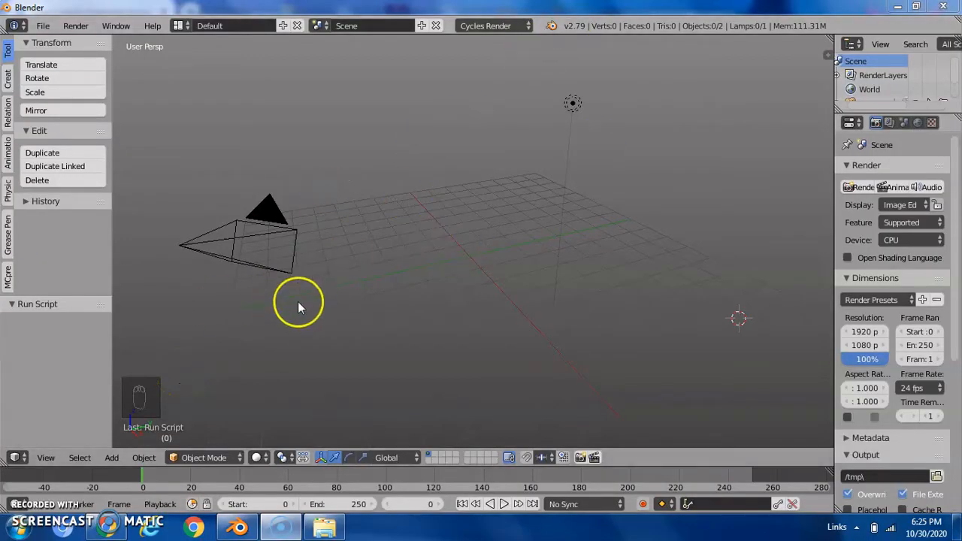
Deselect all objects and snap the 3D cursor to the scene's center
middle_click_drag(138, 394, 331, 277)
key("a")
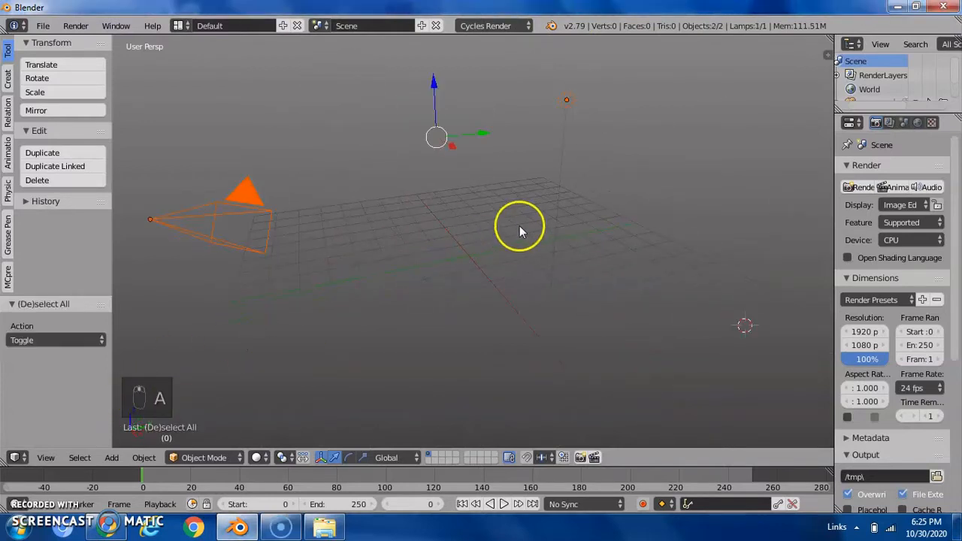
key("a")
key("shift+s")
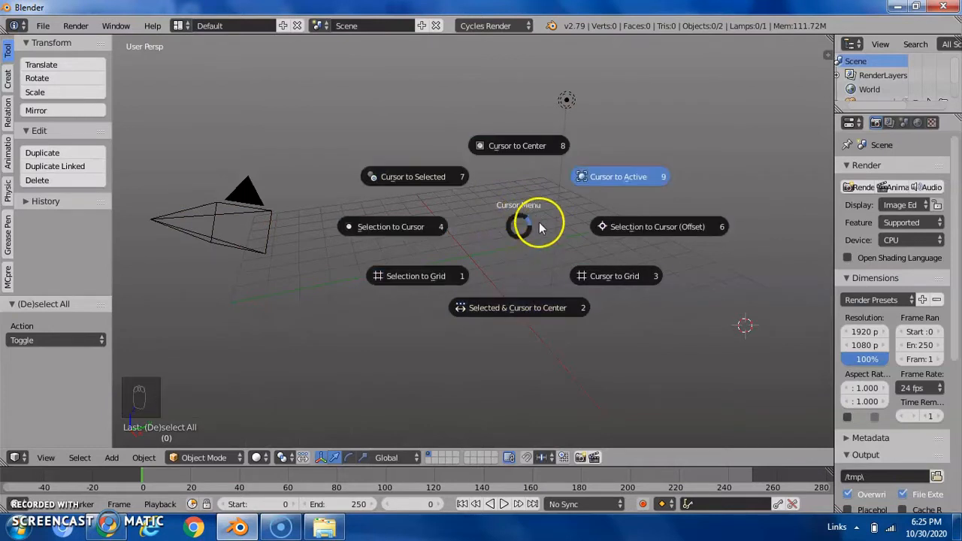
left_click(512, 162)
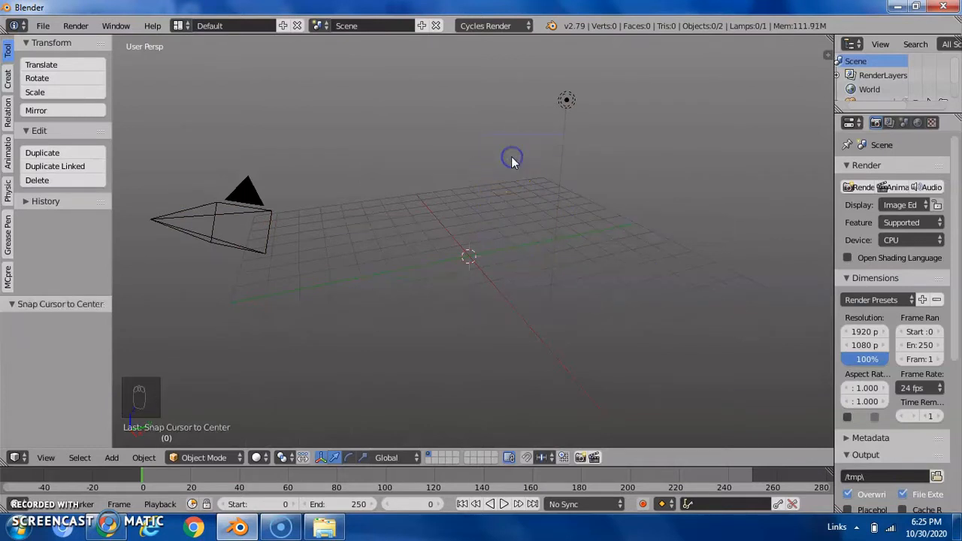
Search the add-ons in User Preferences for "pie", review the 3D Viewport Pie Menus hotkey list, and close the preferences
key("ctrl+alt+u")
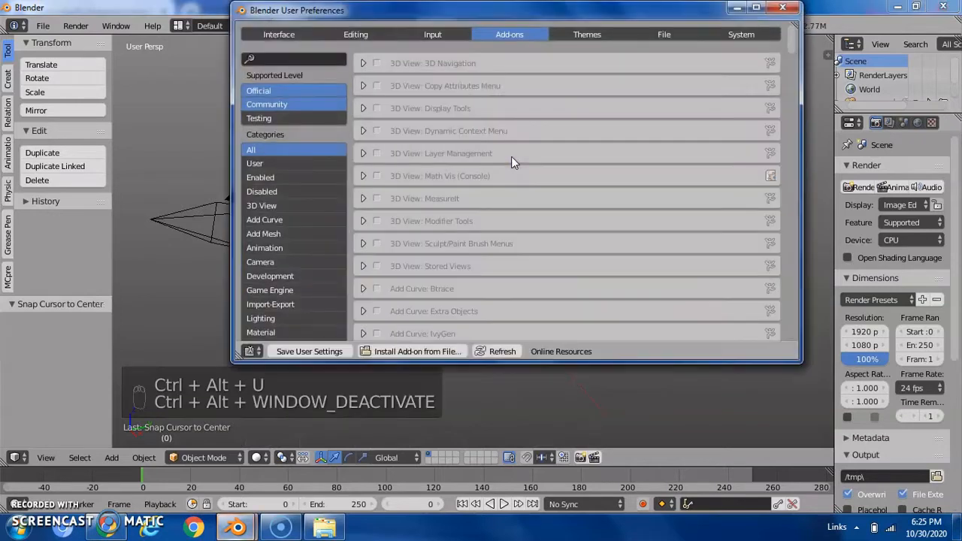
left_click(310, 61)
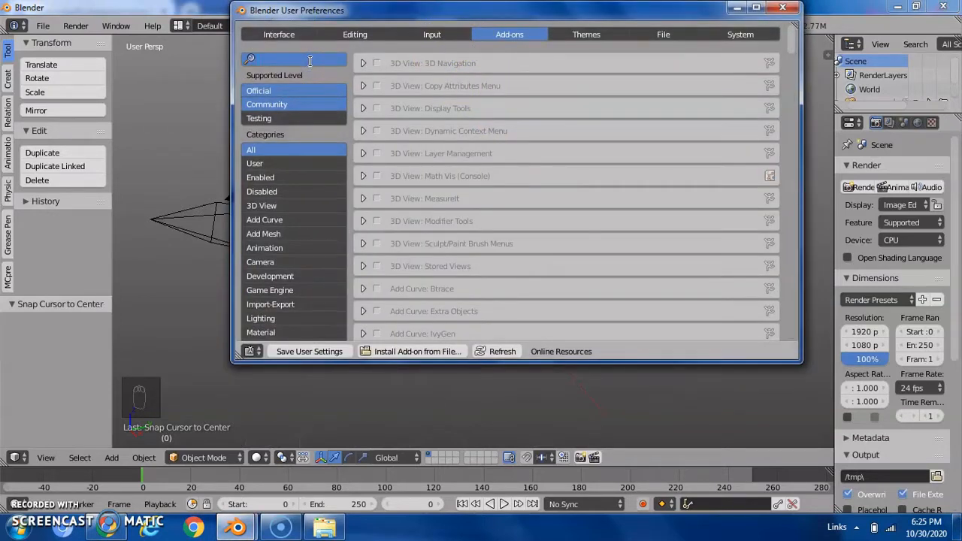
type("pie")
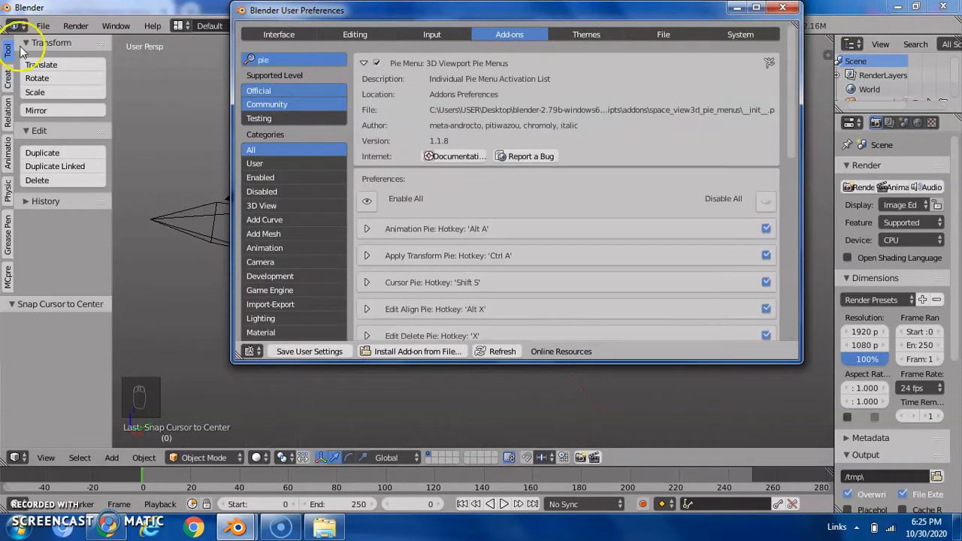
left_click(395, 116)
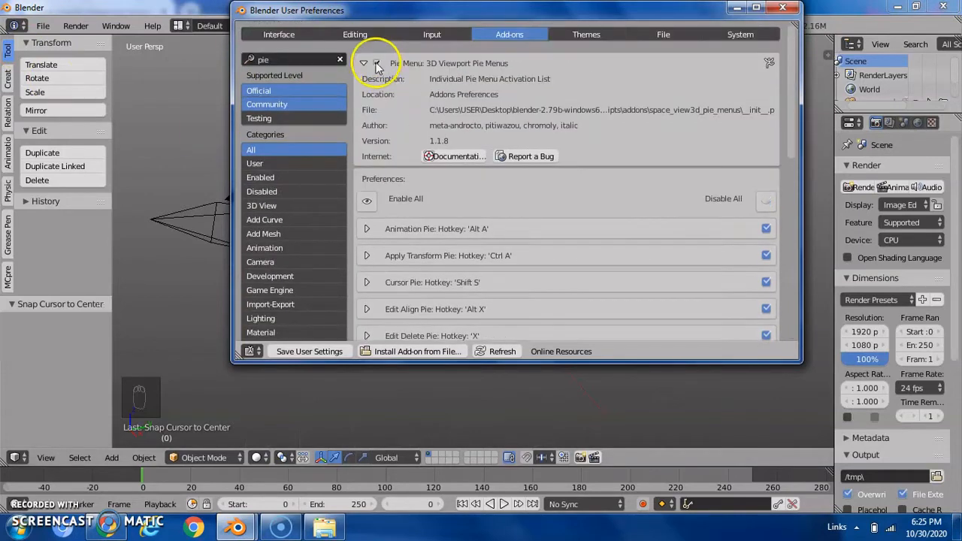
left_click(363, 63)
left_click(362, 63)
scroll(730, 279, "down", 15)
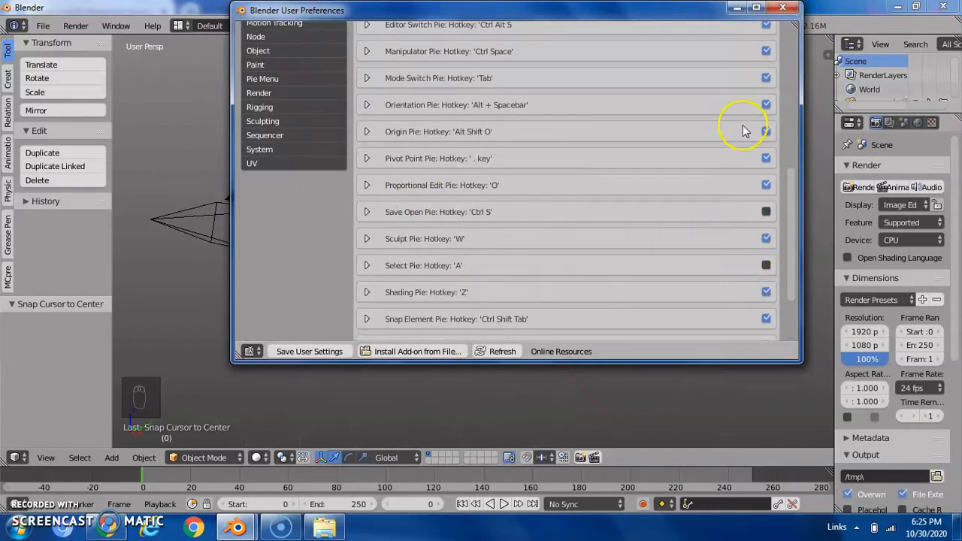
scroll(737, 229, "up", 2)
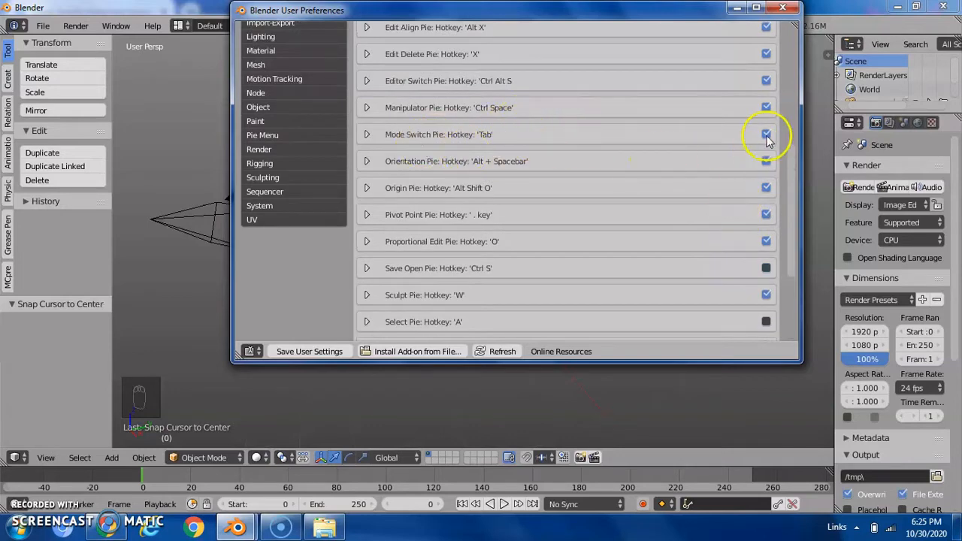
left_click(782, 9)
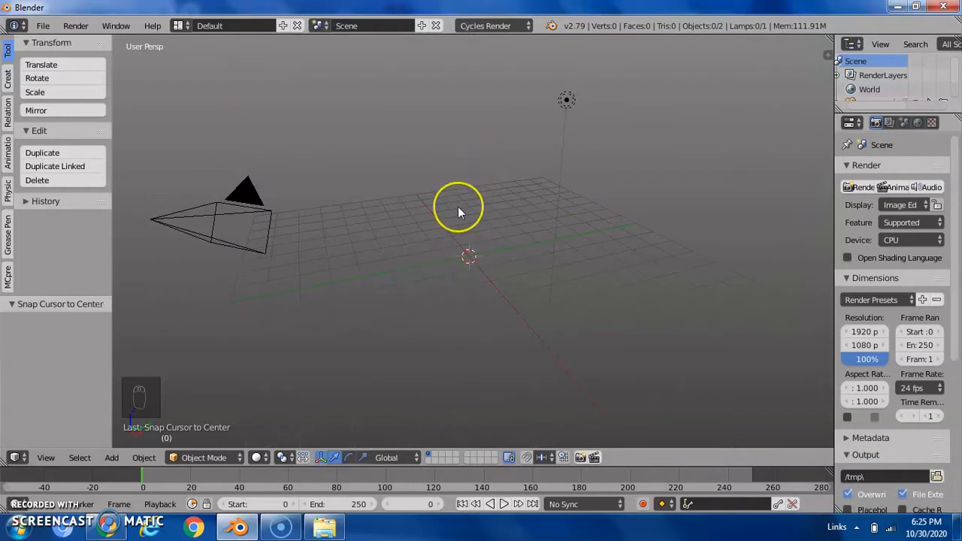
Search the computer for "blender 2.8", open the blender-2.80-windows64 folder, and launch Blender 2.80 from it
key("shift+a")
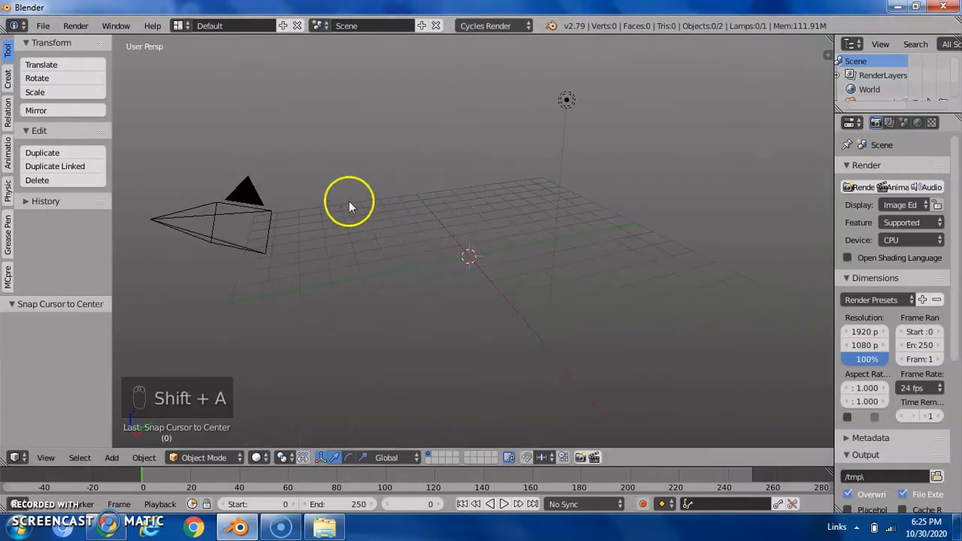
left_click(179, 25)
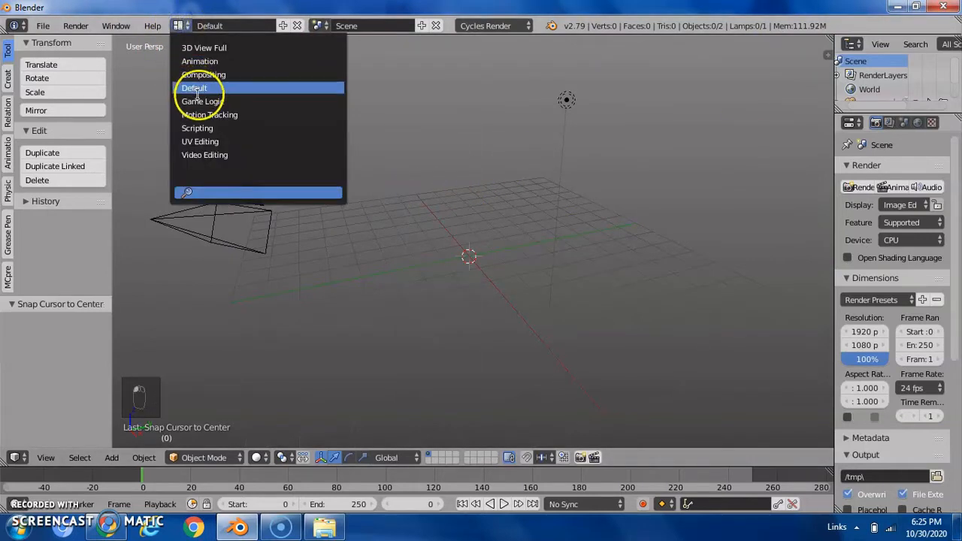
left_click(19, 528)
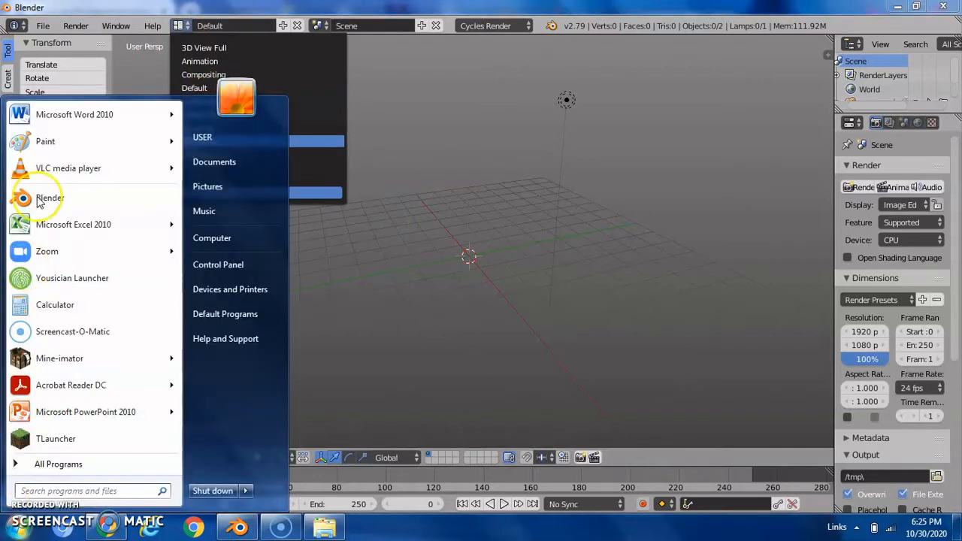
type("blender 2.8")
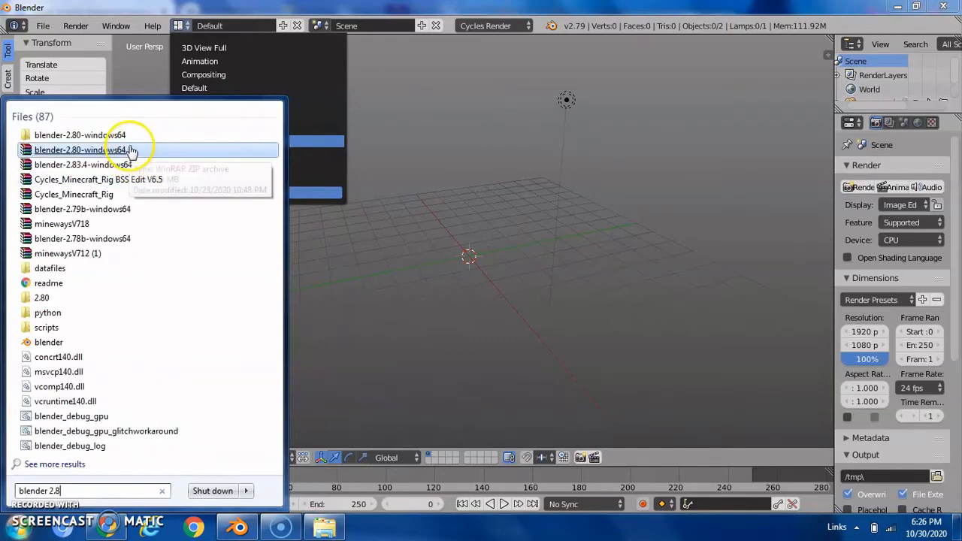
left_click(152, 134)
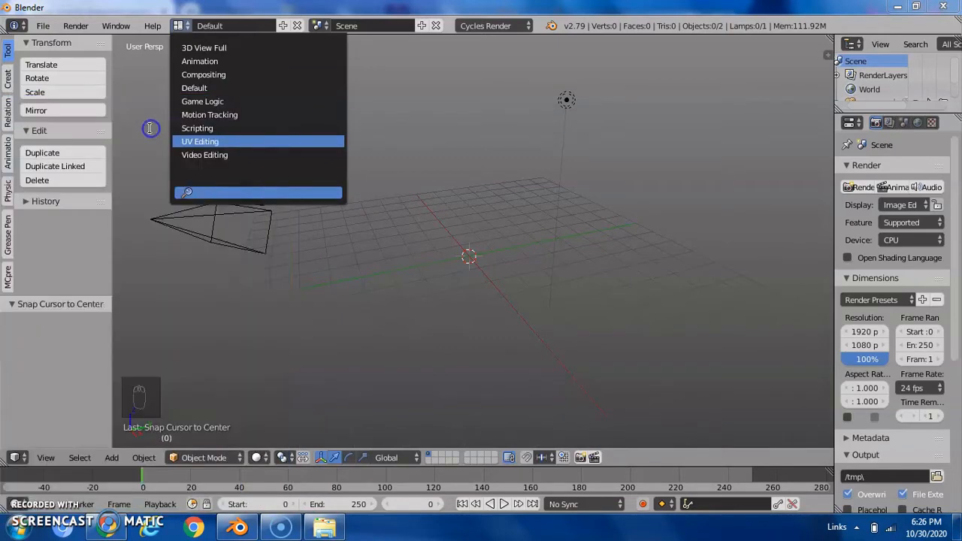
scroll(414, 170, "down", 3)
scroll(414, 170, "down", 15)
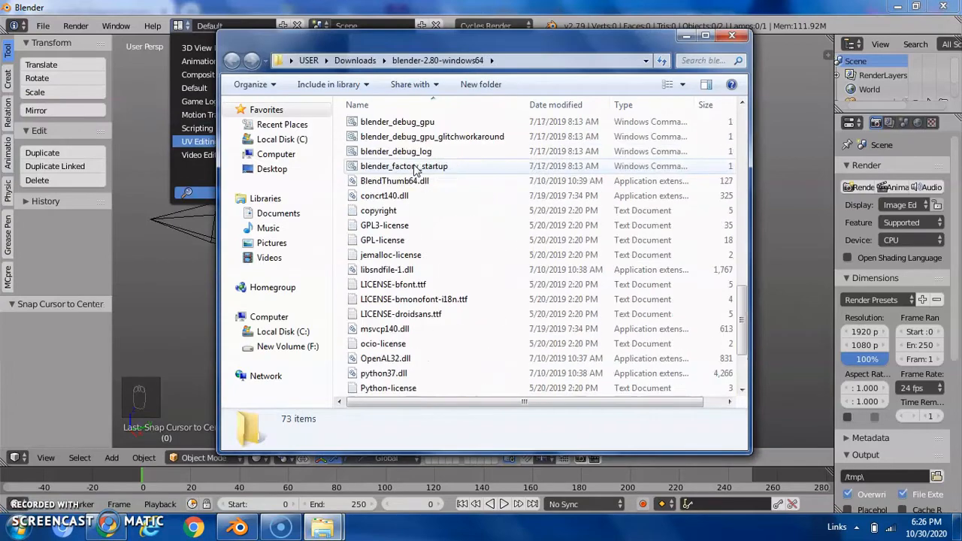
scroll(408, 226, "up", 8)
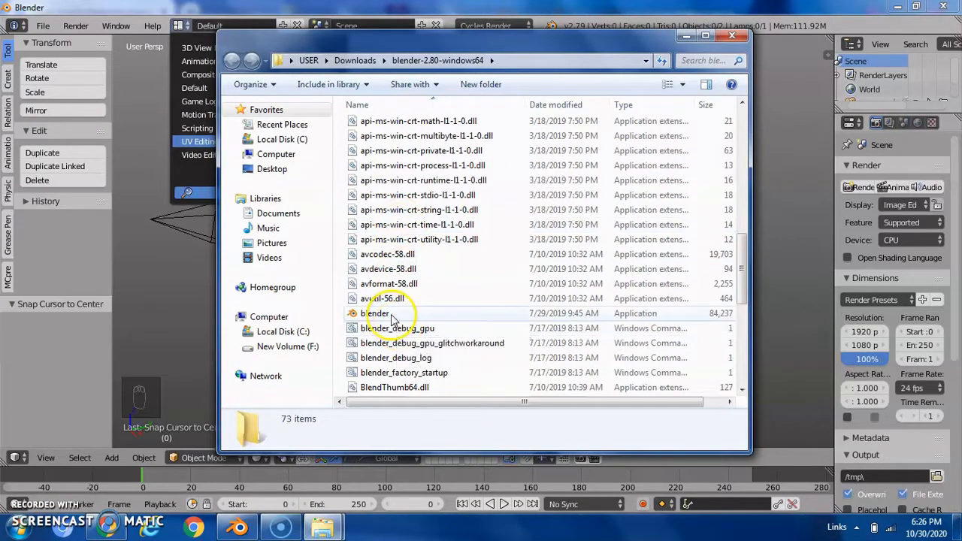
double_click(369, 313)
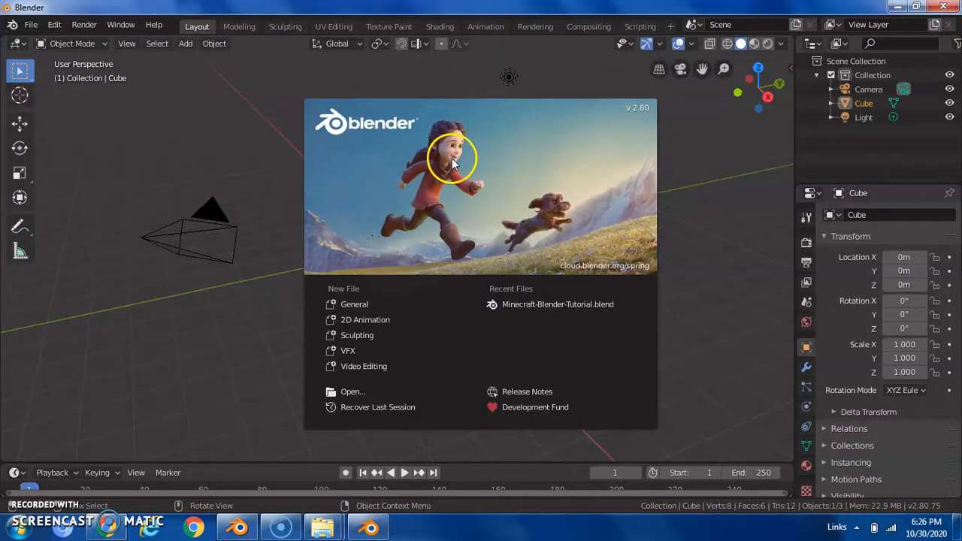
Dismiss the splash screen and create a new file from the Video Editing template
left_click(210, 194)
key("ctrl+n")
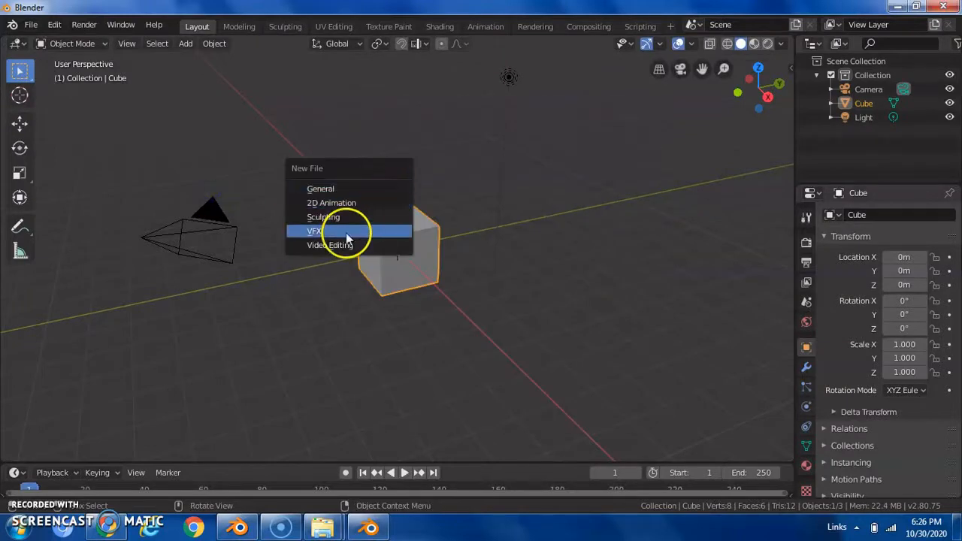
left_click(308, 248)
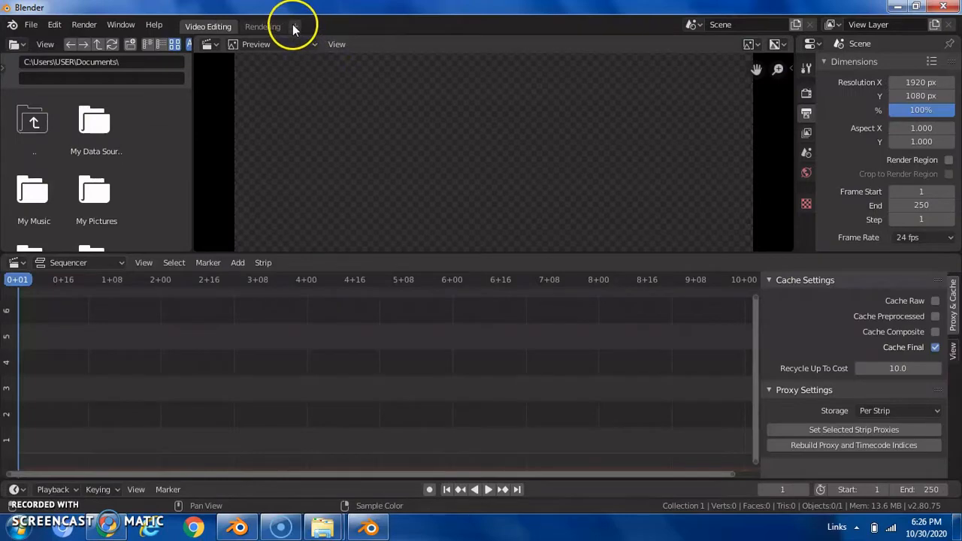
Add the Layout workspace from the General set to the video editing file
left_click(294, 28)
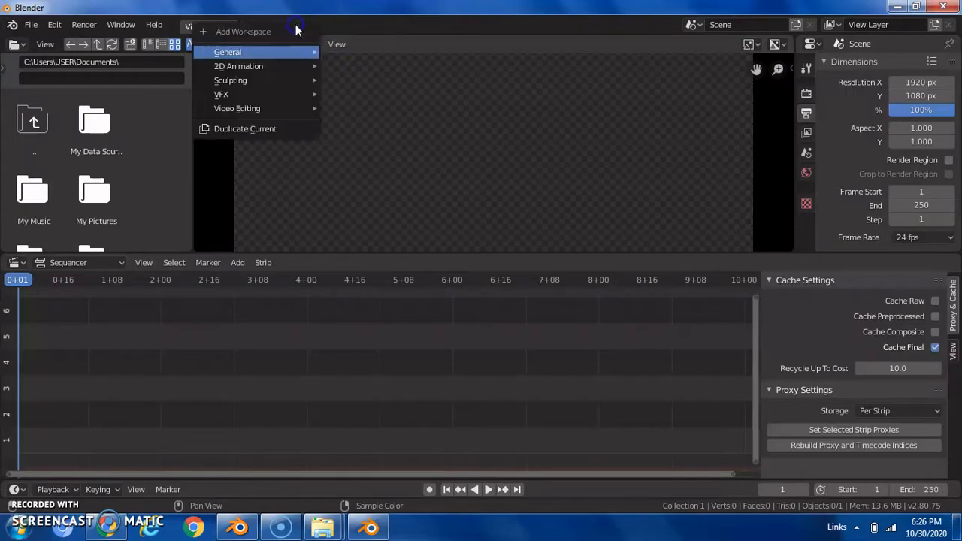
mouse_move(268, 52)
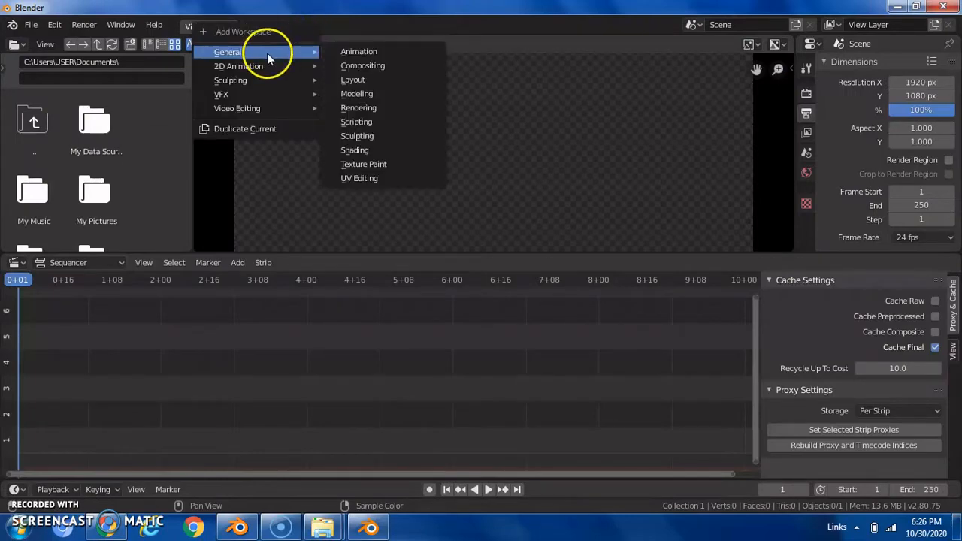
left_click(353, 79)
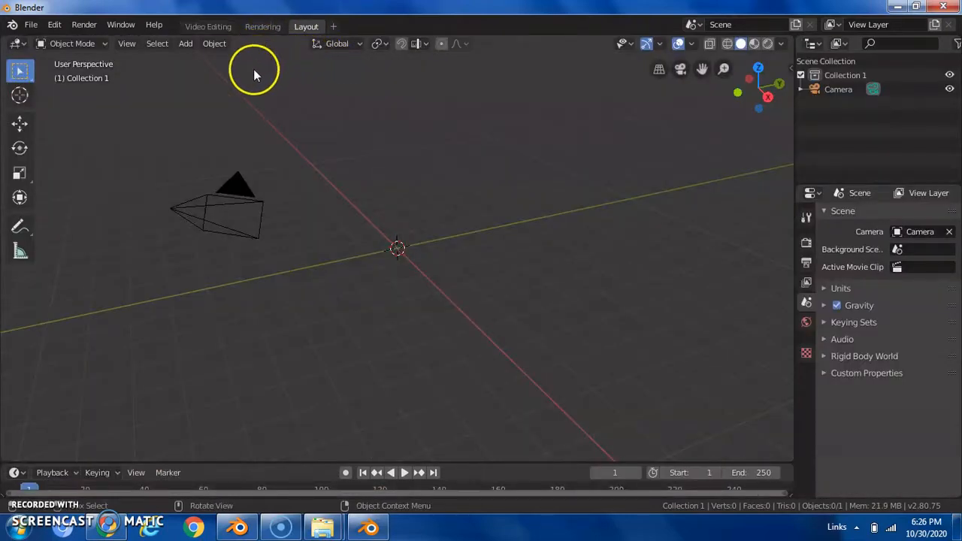
Compare Blender 2.79's screen layout list with Blender 2.80's workspaces, and show the Video Editing workspace in 2.80
key("alt+Tab")
key("alt+Tab")
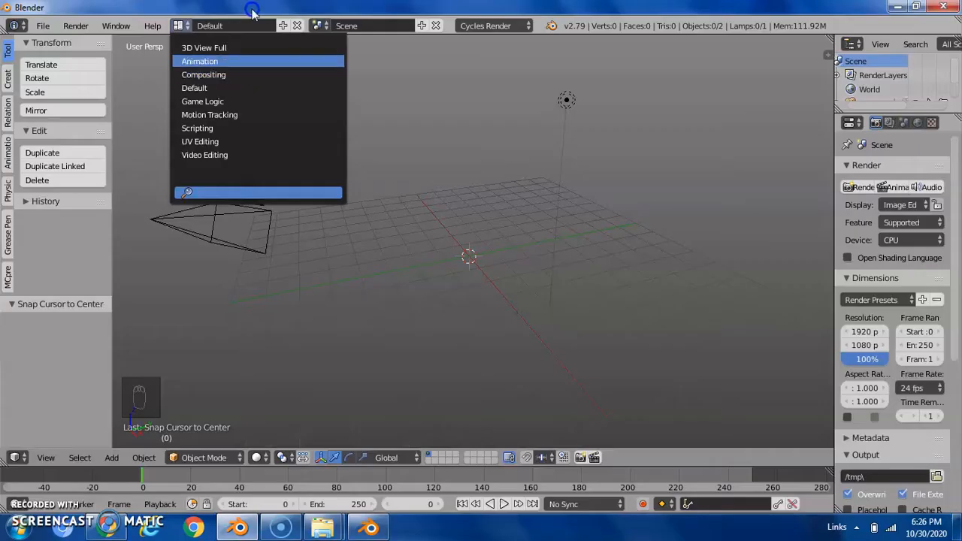
key("alt+Tab")
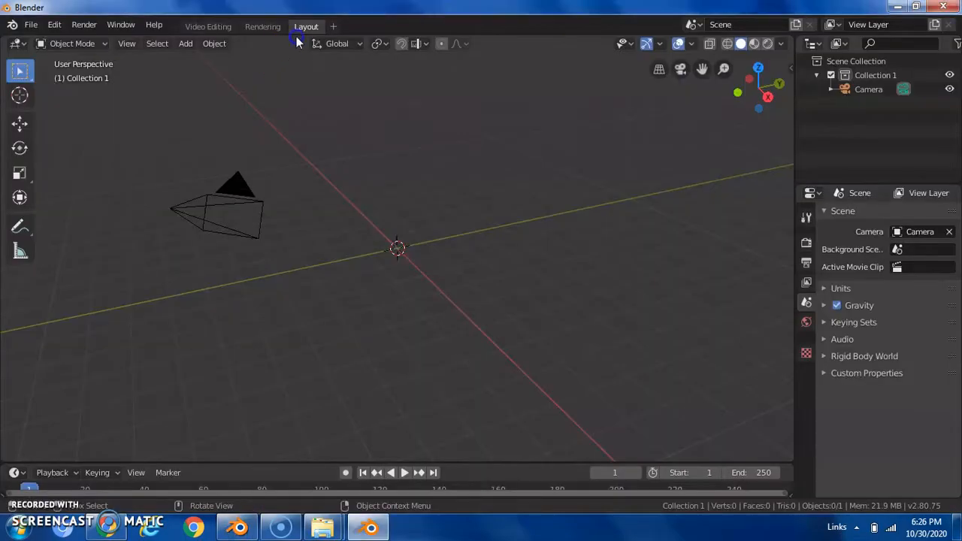
key("alt+Tab")
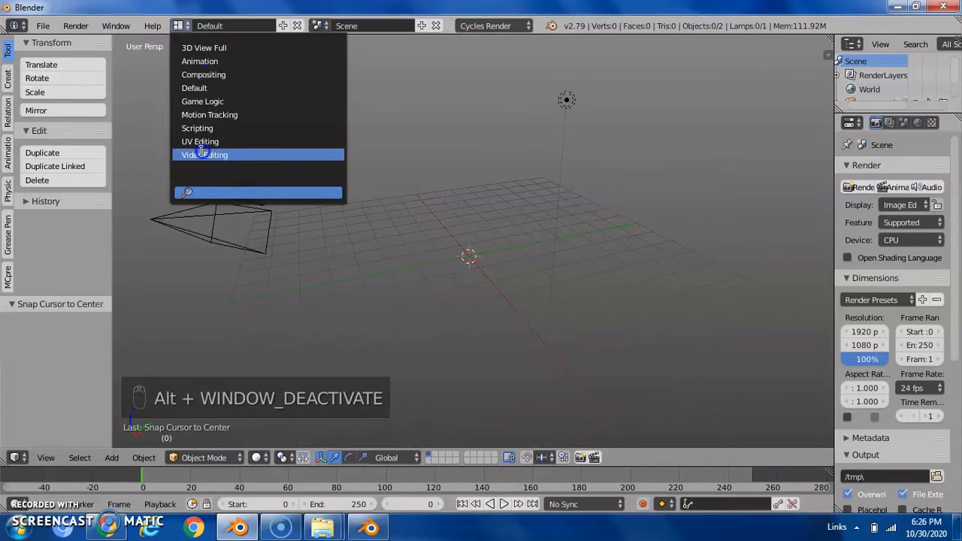
key("alt+Tab")
left_click(190, 26)
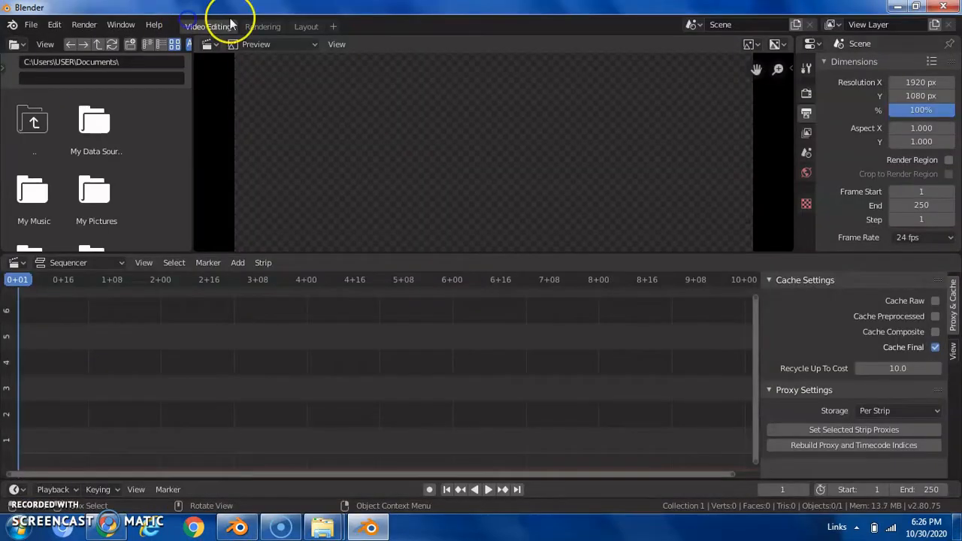
Rename the Layout workspace in Blender 2.80 as Default
left_click(310, 28)
right_click(310, 29)
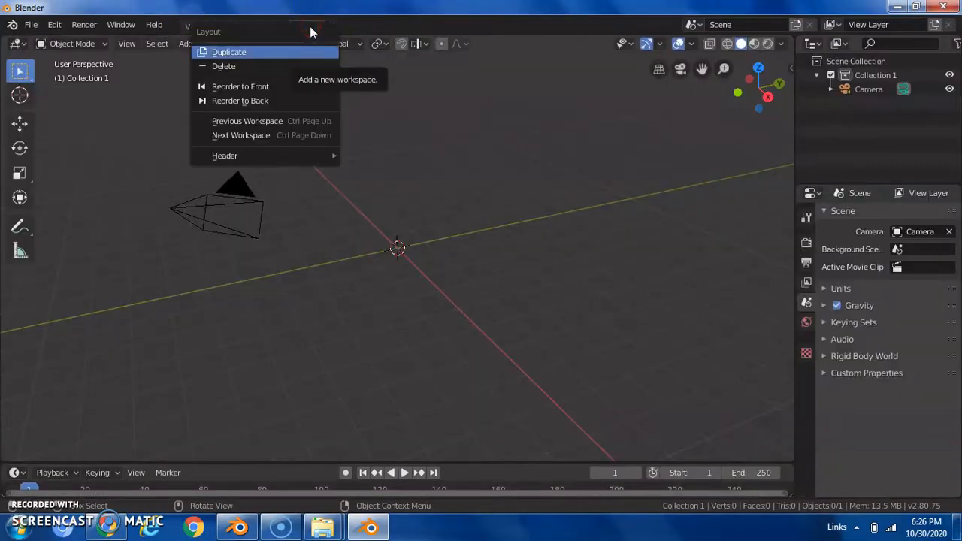
right_click(386, 34)
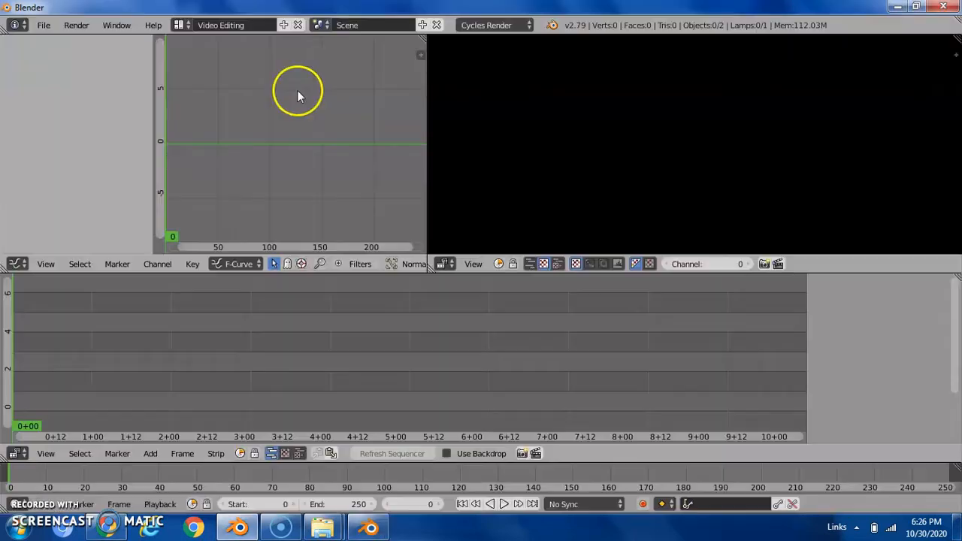
Show the Default screen layout in Blender 2.79 and return to the Video Editing layout
left_click(179, 26)
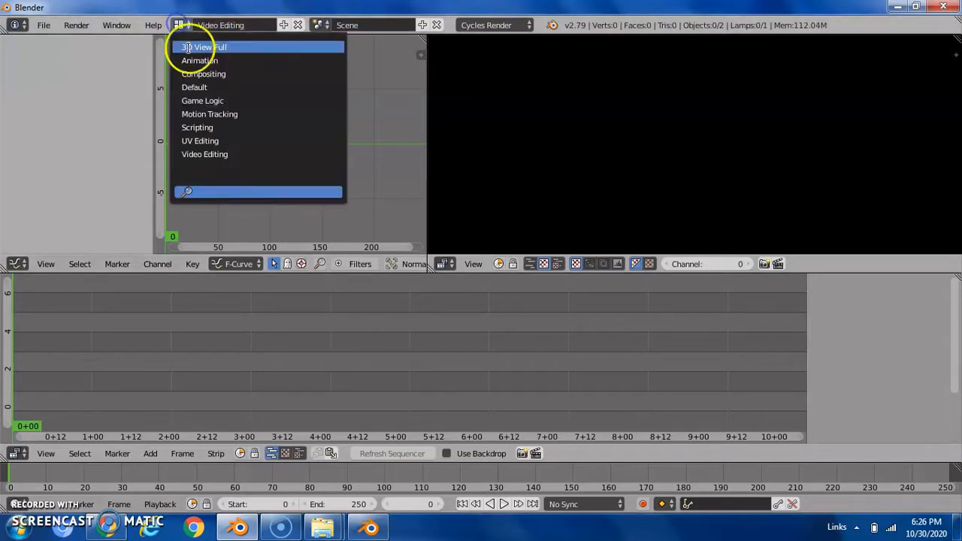
left_click(188, 87)
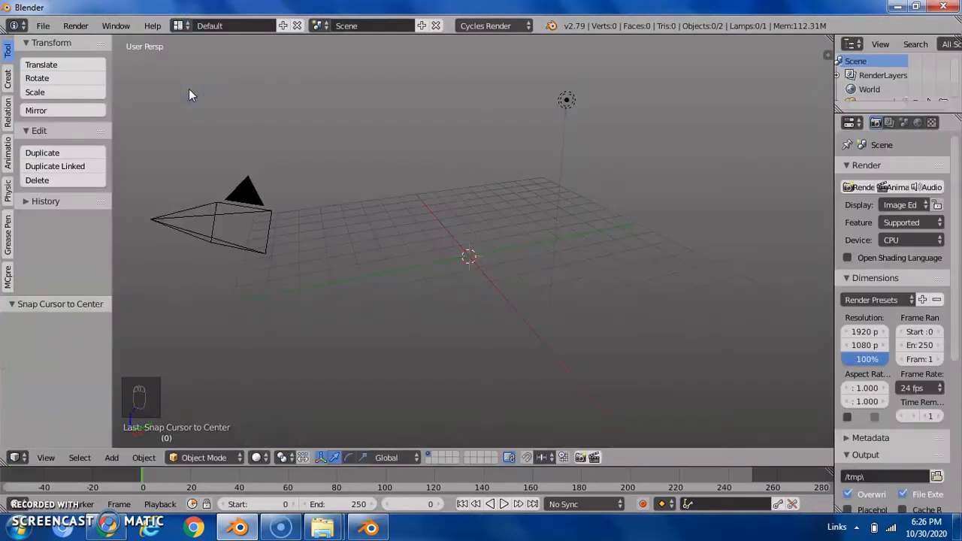
left_click(179, 26)
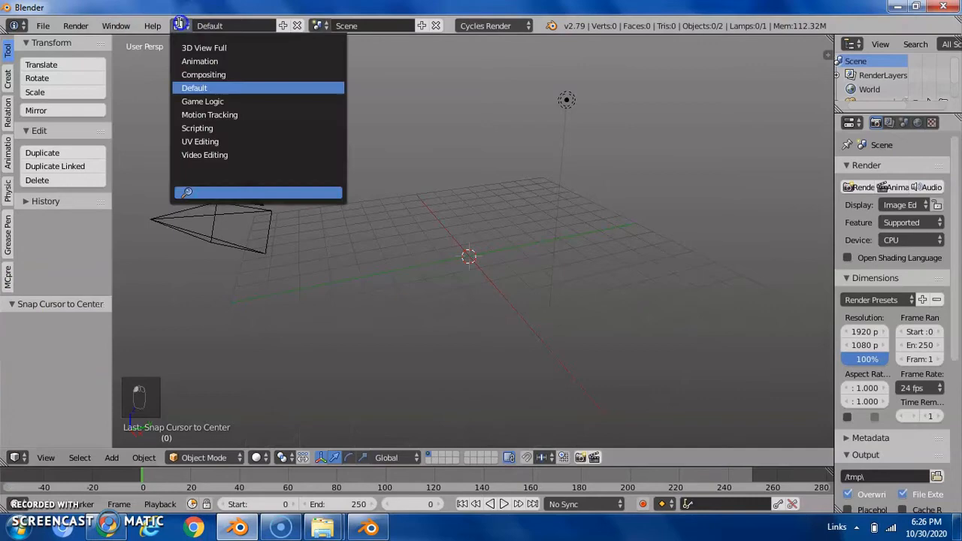
left_click(251, 156)
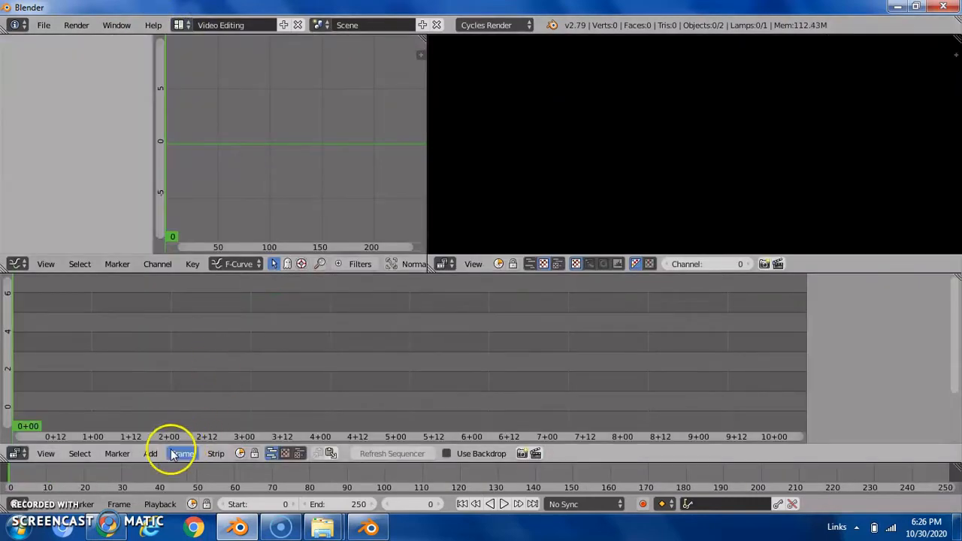
Switch to Blender 2.80, show its Video Editing workspace, and return to Blender 2.79 for comparison
key("alt+Tab")
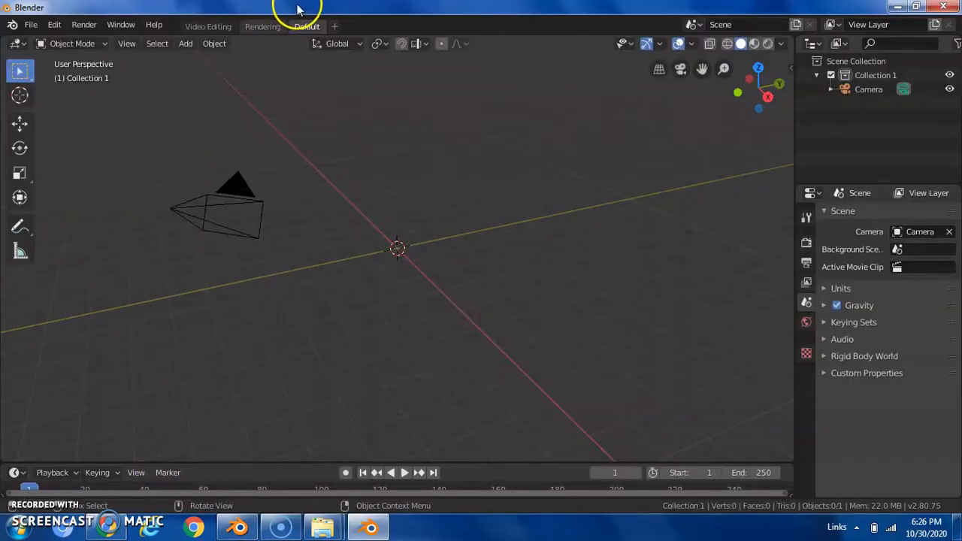
left_click(208, 26)
key("alt+Tab")
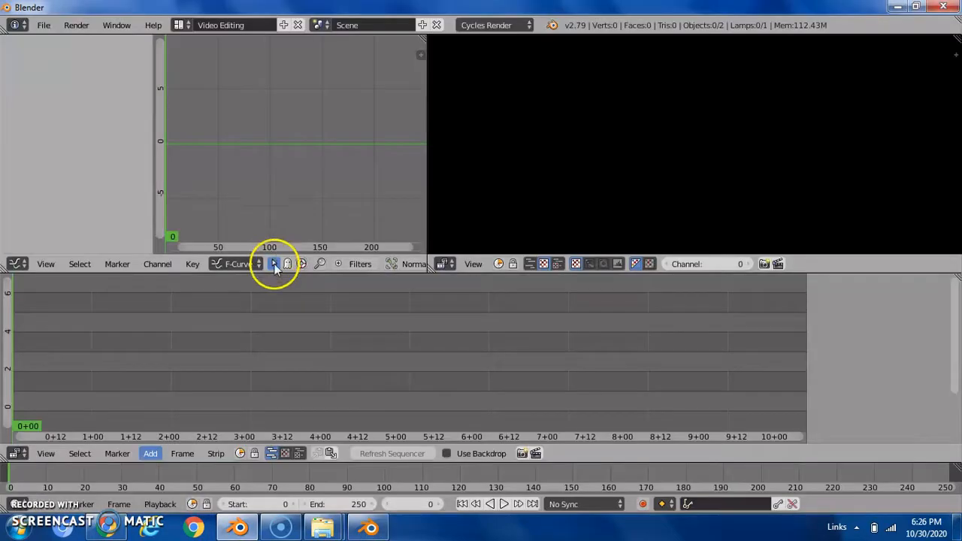
Add the movie file video_20201030_180632.mp4 from the How to make a simple VFX Shot in blender folder as a strip in Blender 2.79
left_click(158, 455)
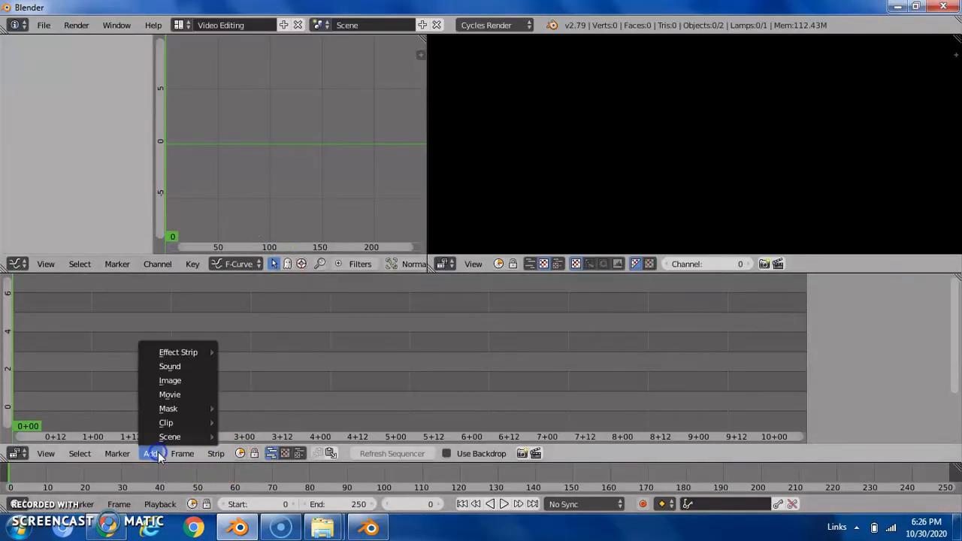
left_click(171, 395)
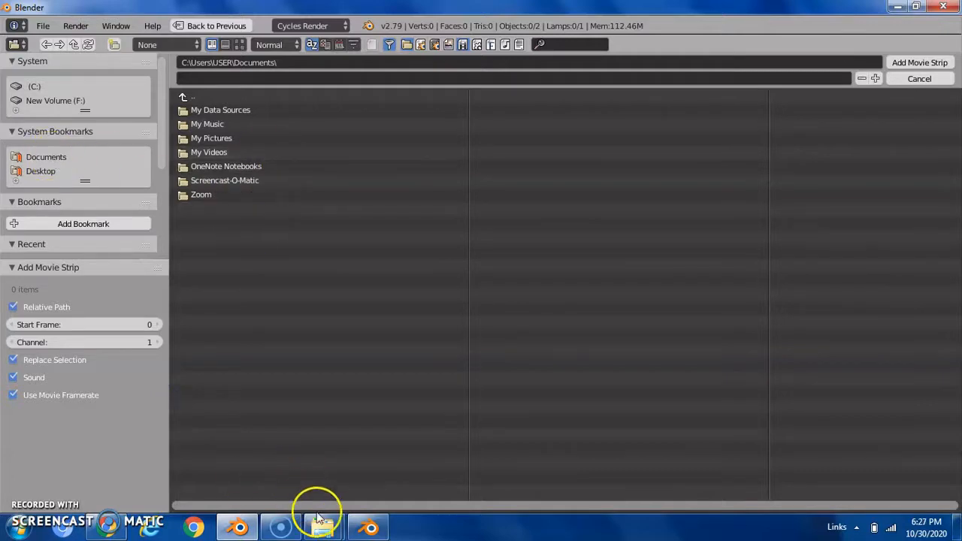
mouse_move(319, 519)
left_click(265, 430)
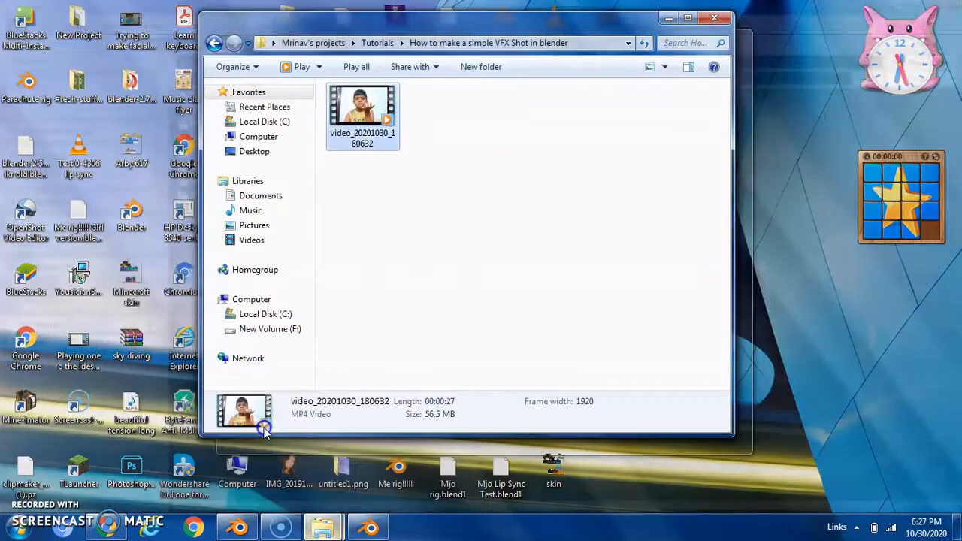
left_click_drag(363, 113, 855, 187)
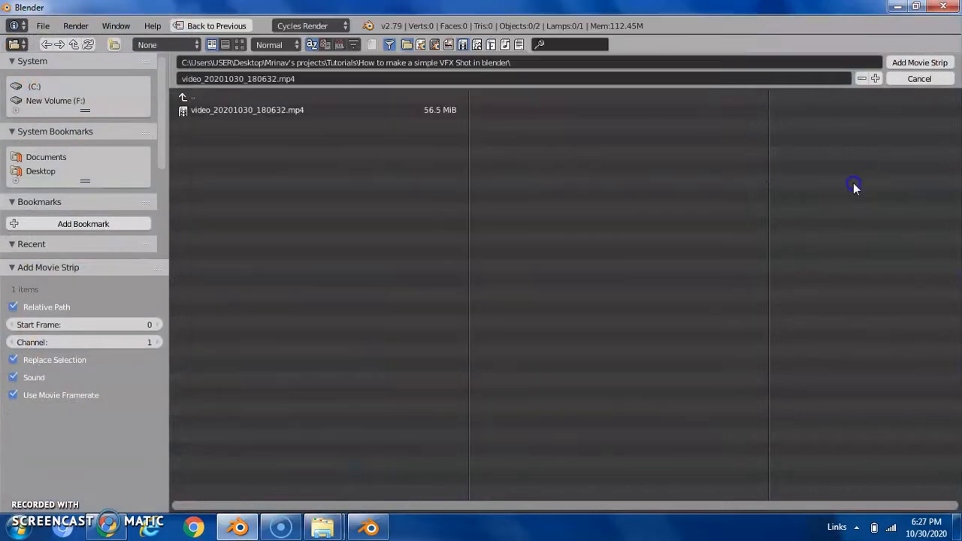
left_click(915, 66)
Switch to Blender 2.80 and add video_20201030_180632.mp4 to its sequencer as a movie strip
key("alt+Tab")
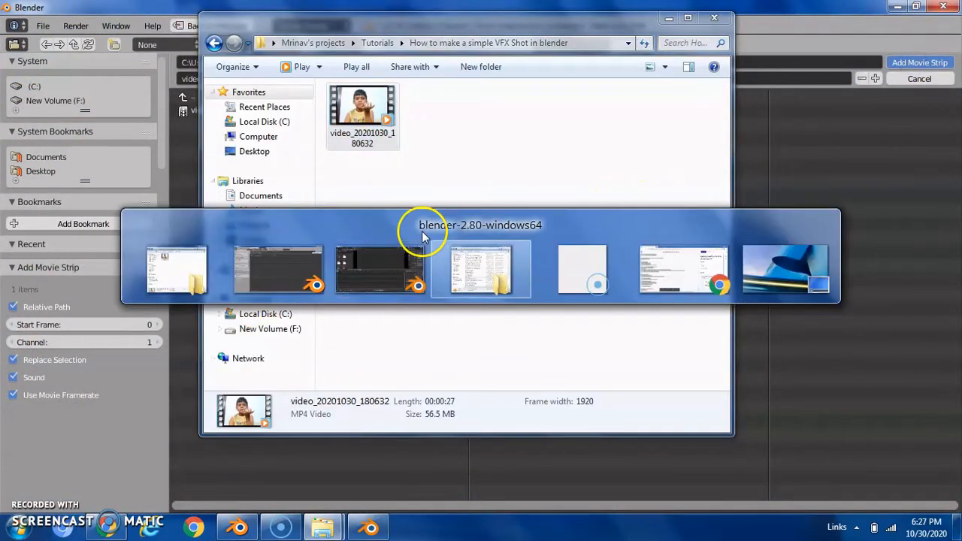
left_click(378, 288)
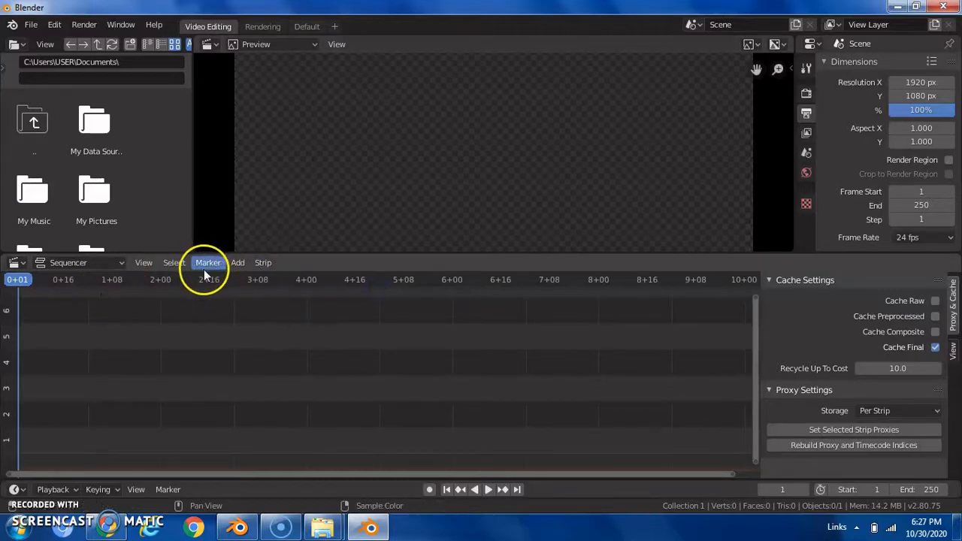
left_click(236, 263)
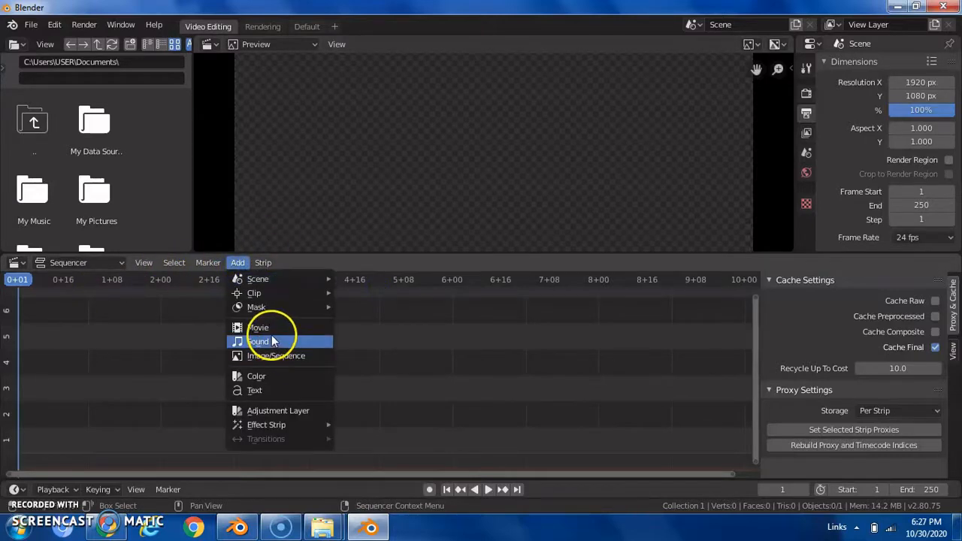
left_click(259, 329)
key("alt+Tab")
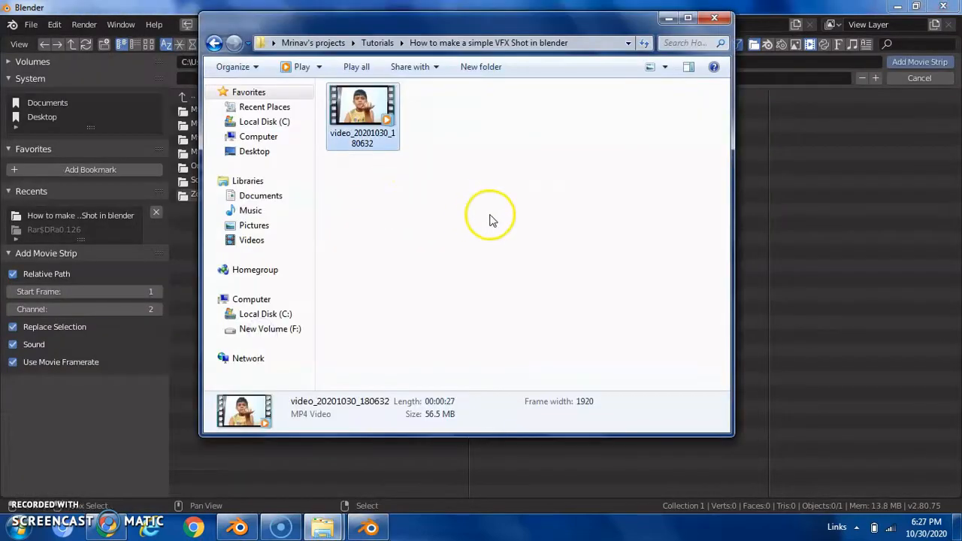
left_click_drag(373, 133, 774, 178)
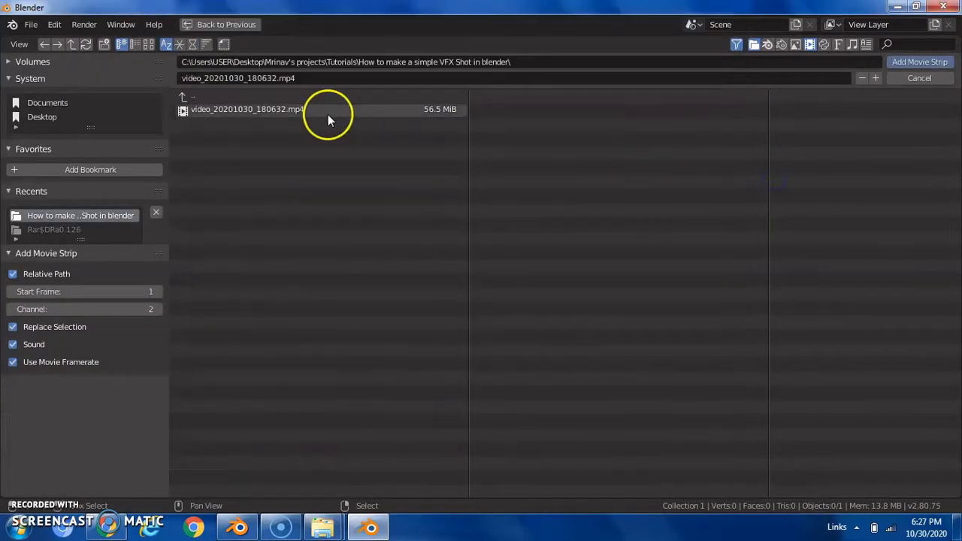
left_click(312, 113)
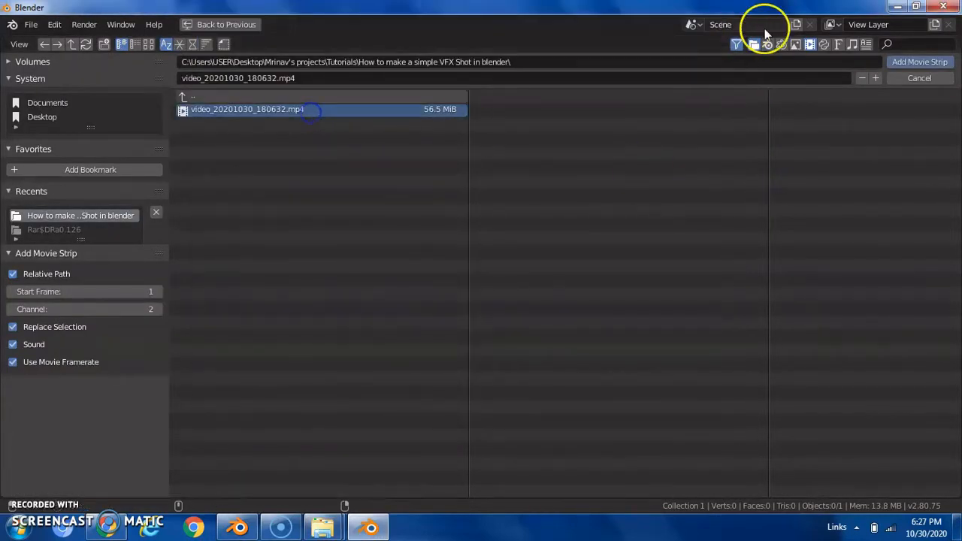
left_click(926, 62)
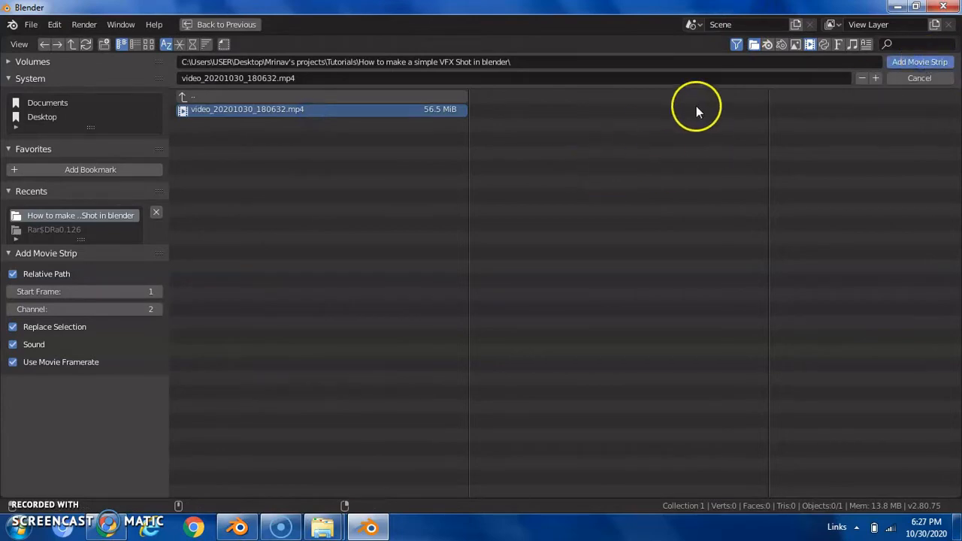
Return to Blender 2.79 and change the Graph Editor area to a File Browser, matching the 2.80 layout
key("alt+Tab")
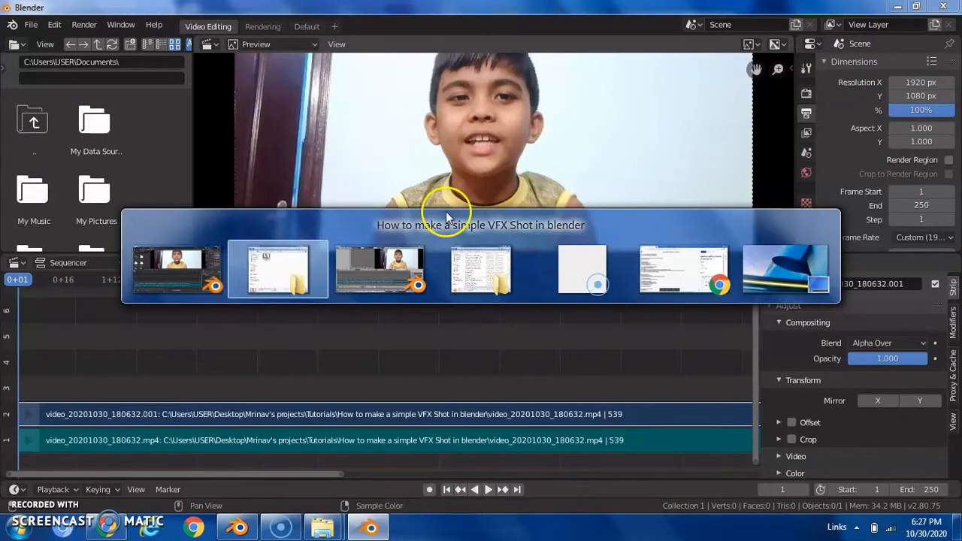
key("alt+Tab")
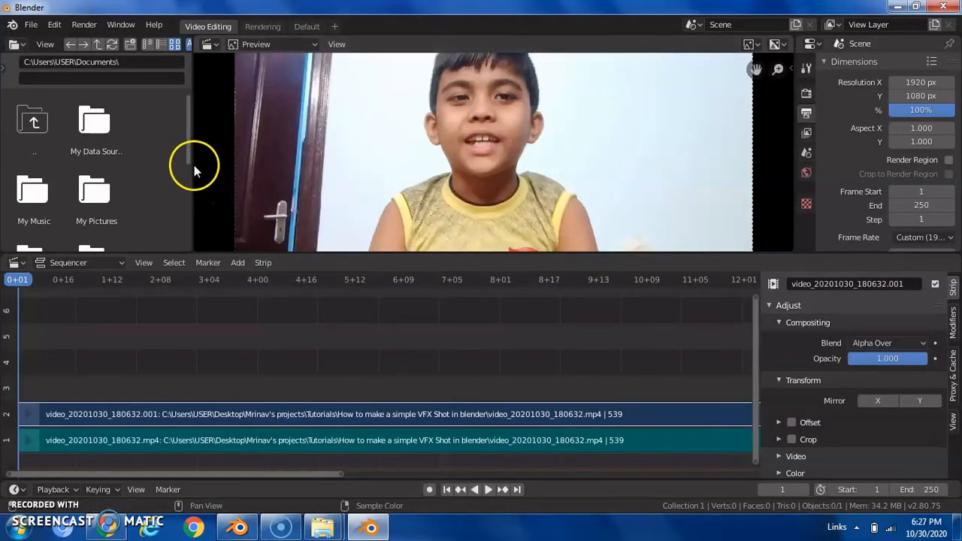
left_click_drag(191, 165, 230, 180)
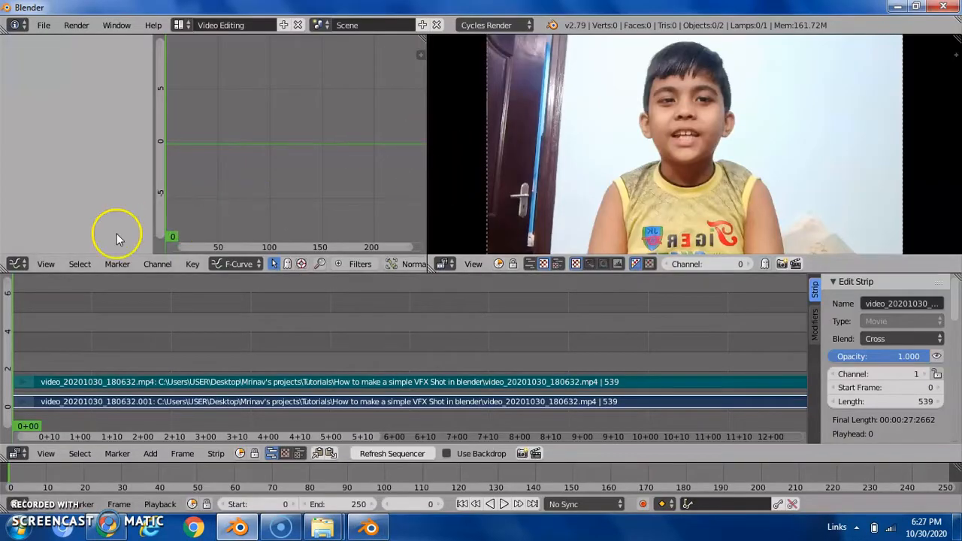
left_click(15, 264)
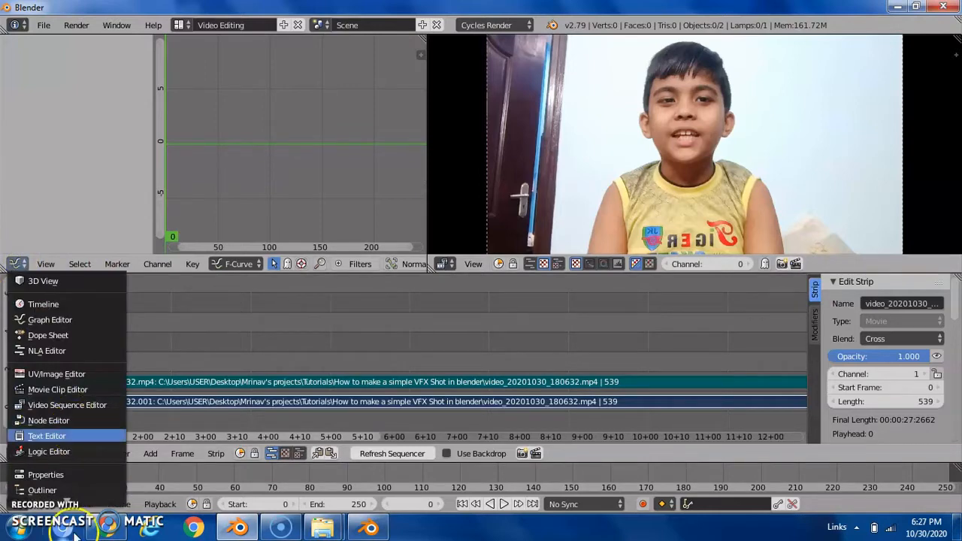
mouse_move(62, 499)
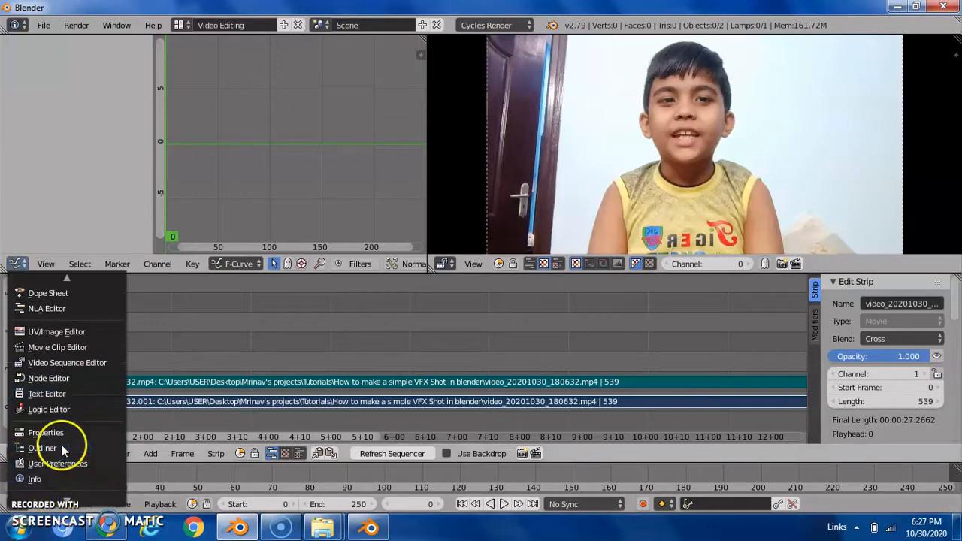
left_click(16, 265)
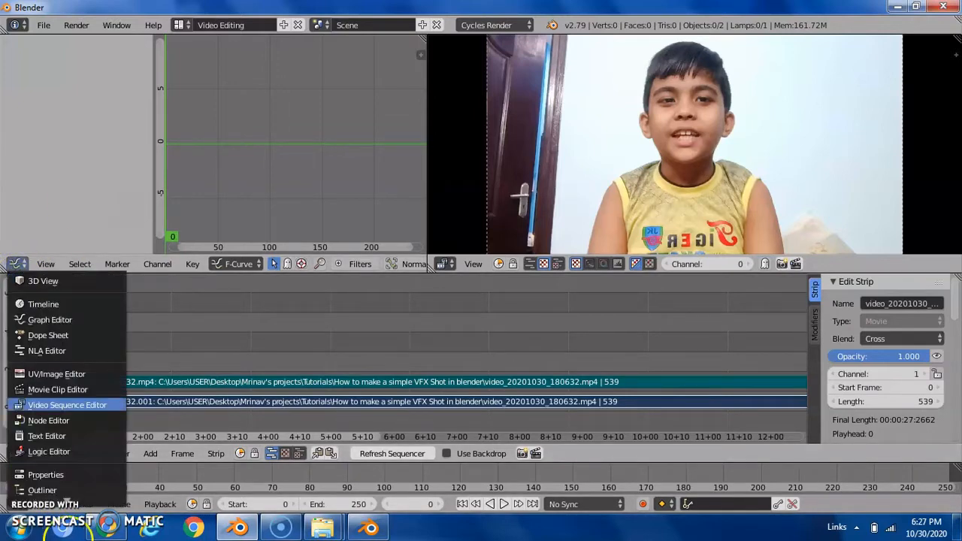
mouse_move(64, 493)
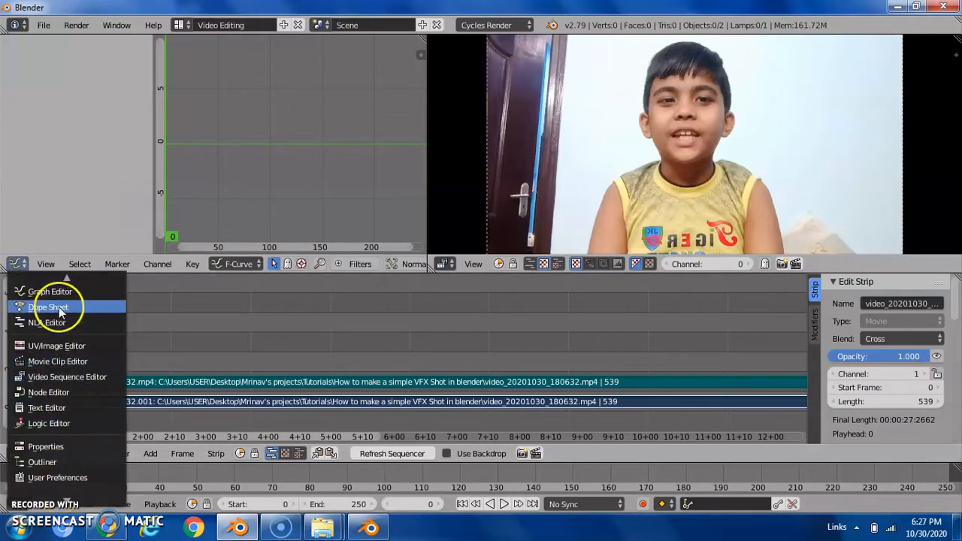
left_click(16, 265)
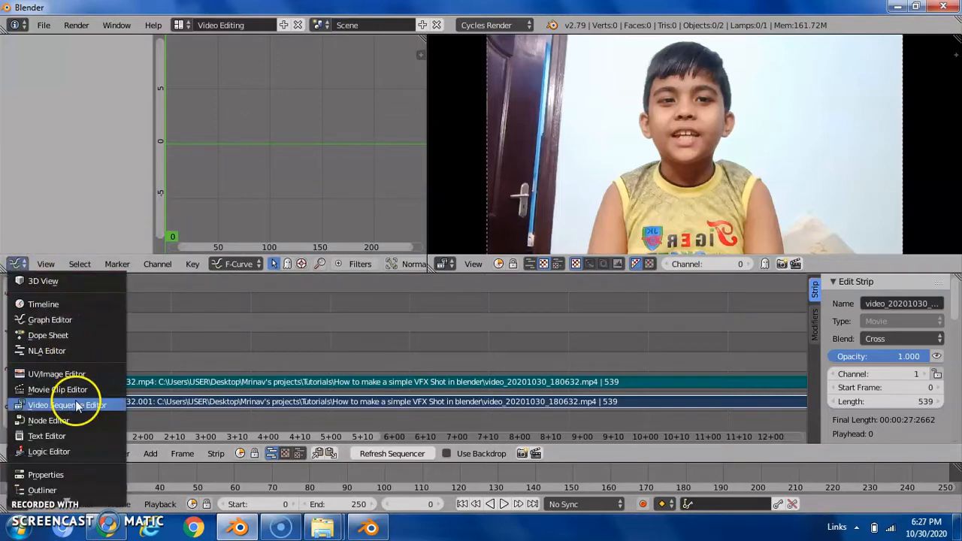
mouse_move(73, 508)
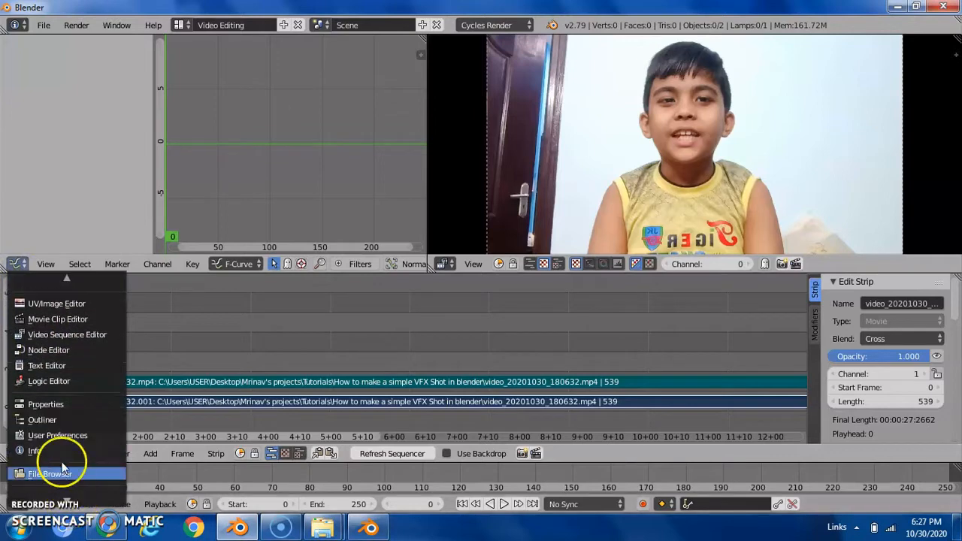
left_click(63, 475)
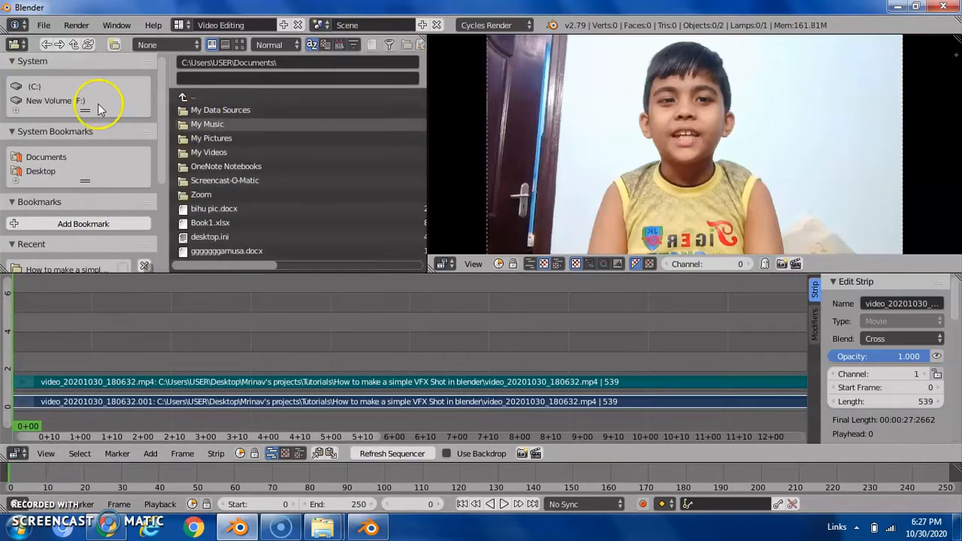
Display the File Browser's contents as thumbnails with its side region hidden, and narrow its area to widen the video preview
left_click(239, 44)
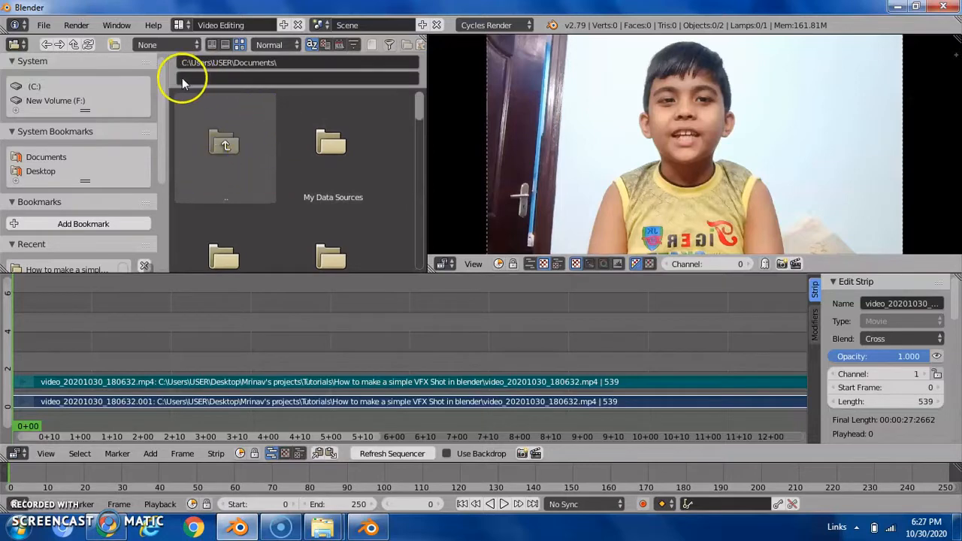
key("t")
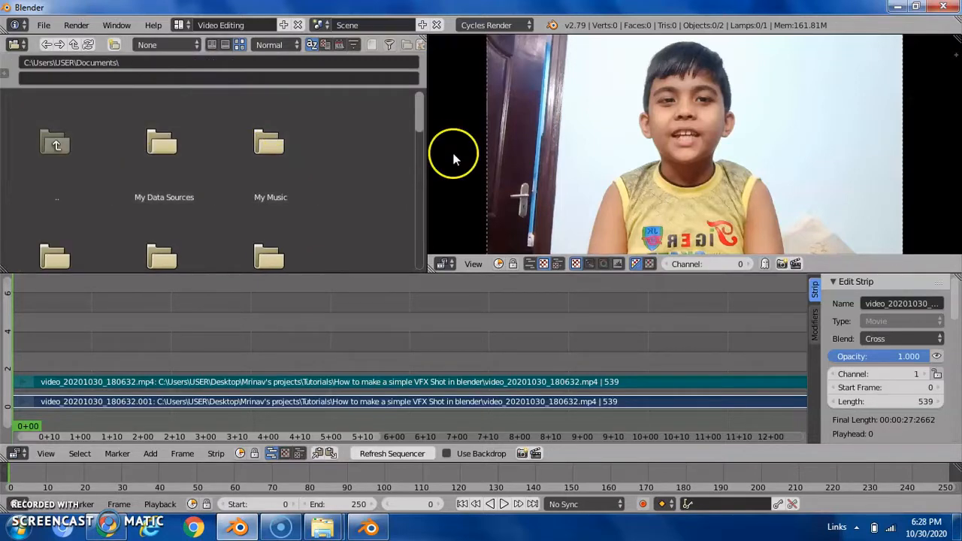
left_click_drag(427, 161, 267, 163)
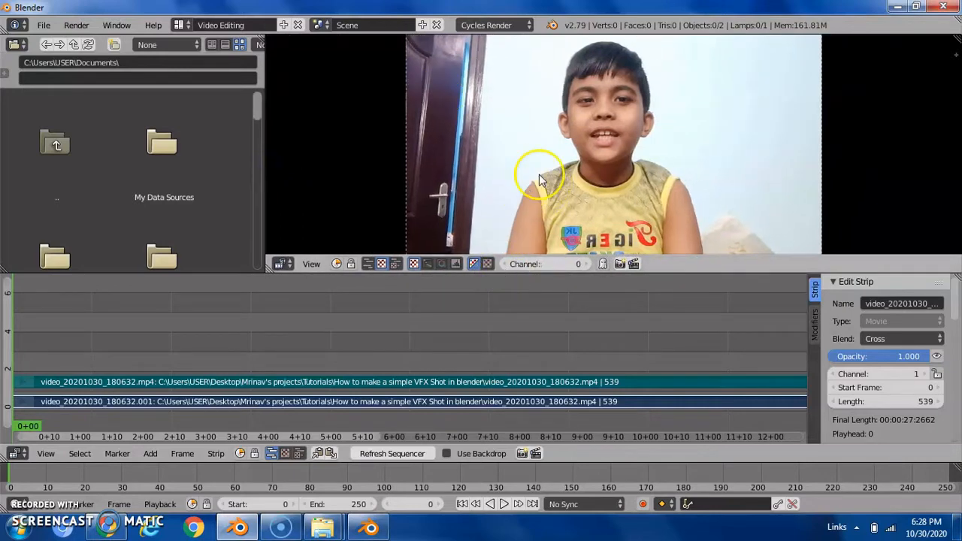
Fit the whole video frame in the preview and play the clip to check its playback speed
scroll(366, 100, "down", 2)
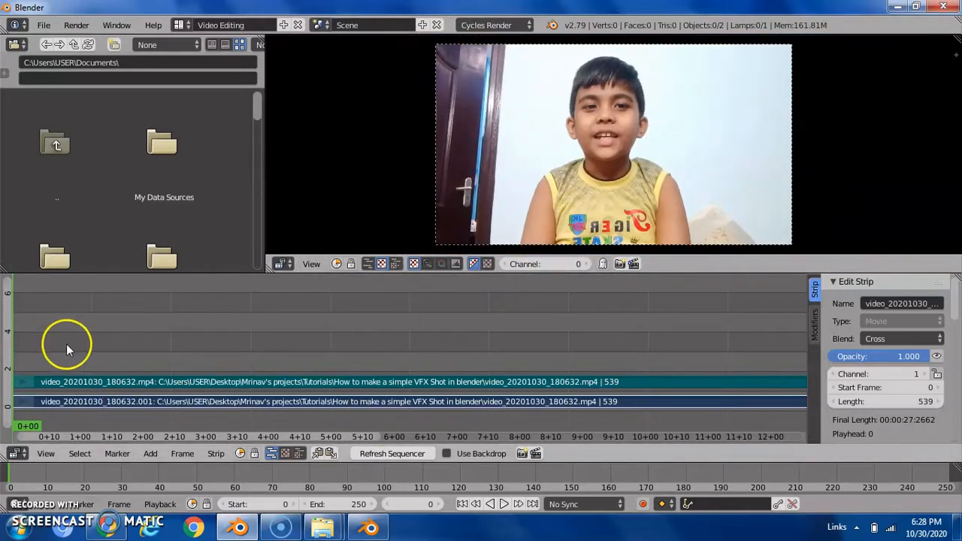
scroll(141, 343, "down", 2)
key("alt+a")
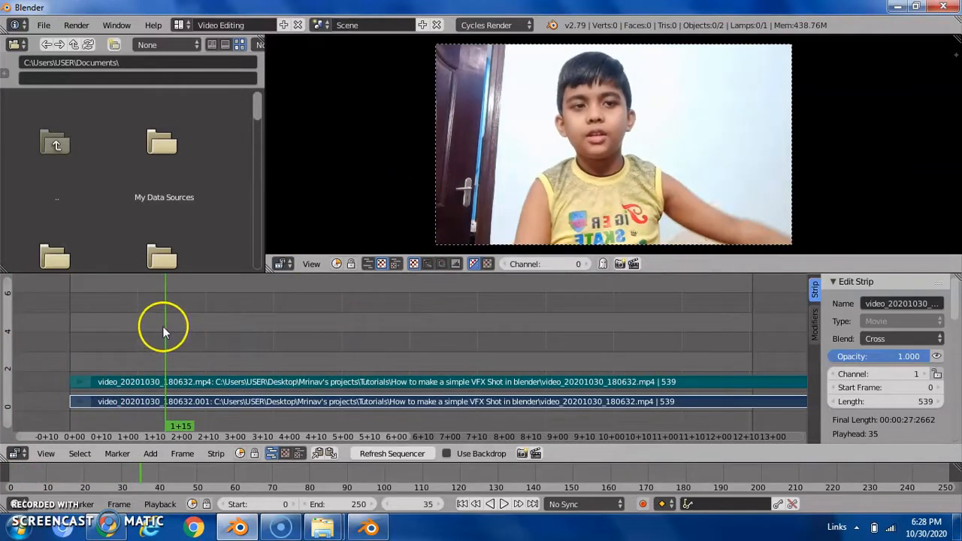
key("alt+a")
key("alt+a")
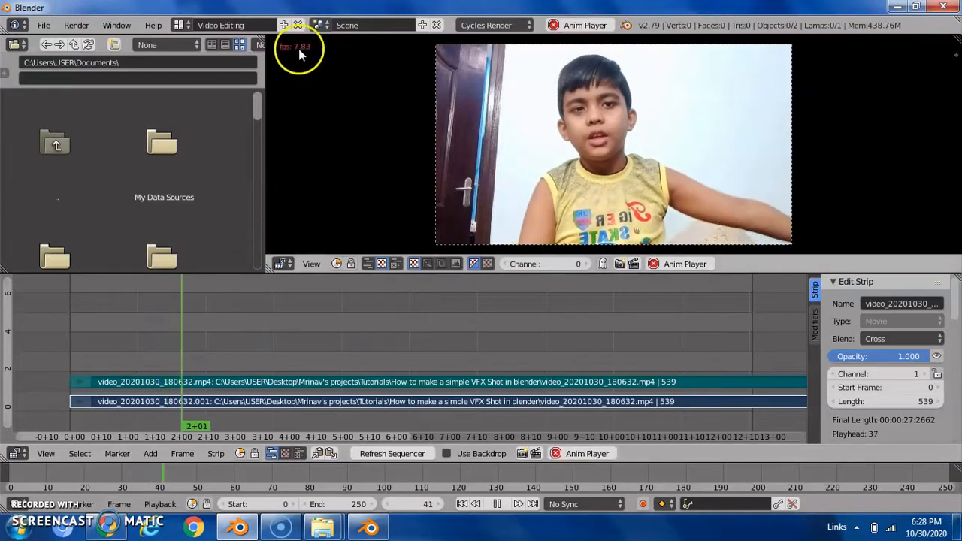
key("alt+a")
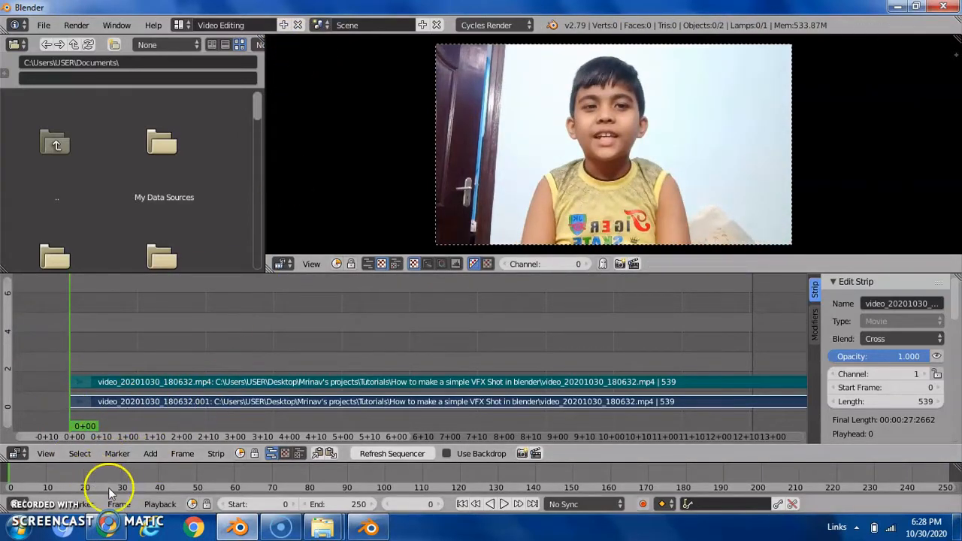
Enable AV-sync playback and test it on the clip, returning the playhead to frame 0
left_click(154, 504)
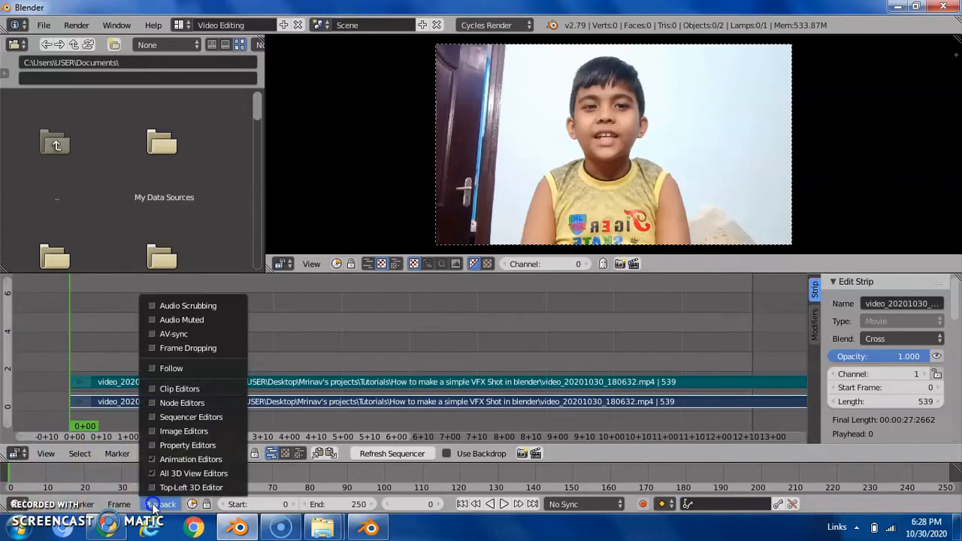
left_click(172, 333)
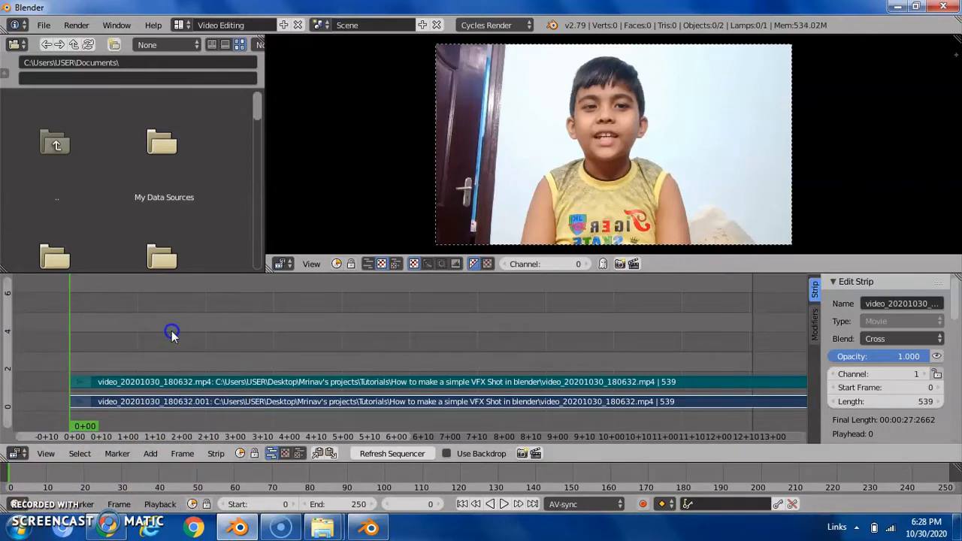
left_click(170, 505)
key("alt+a")
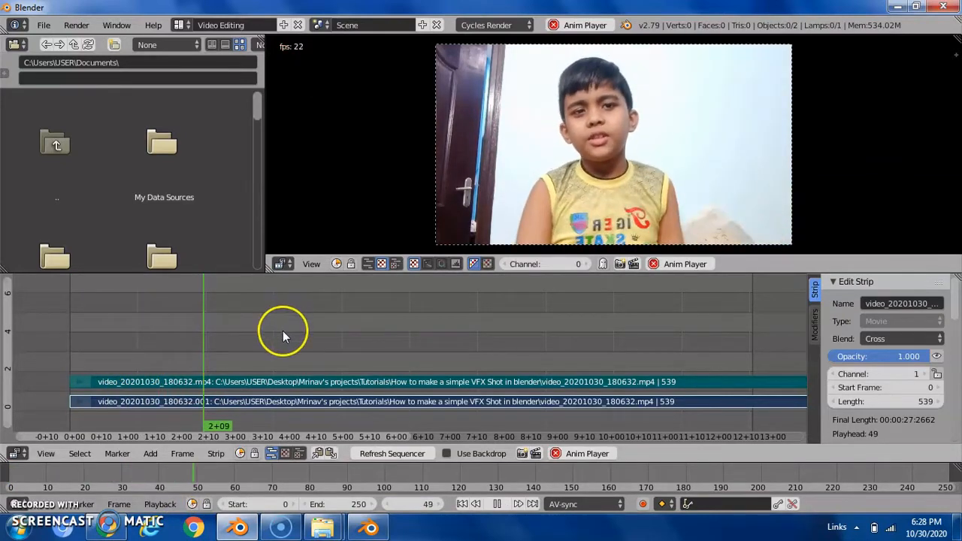
key("alt+a")
left_click_drag(199, 364, 49, 331)
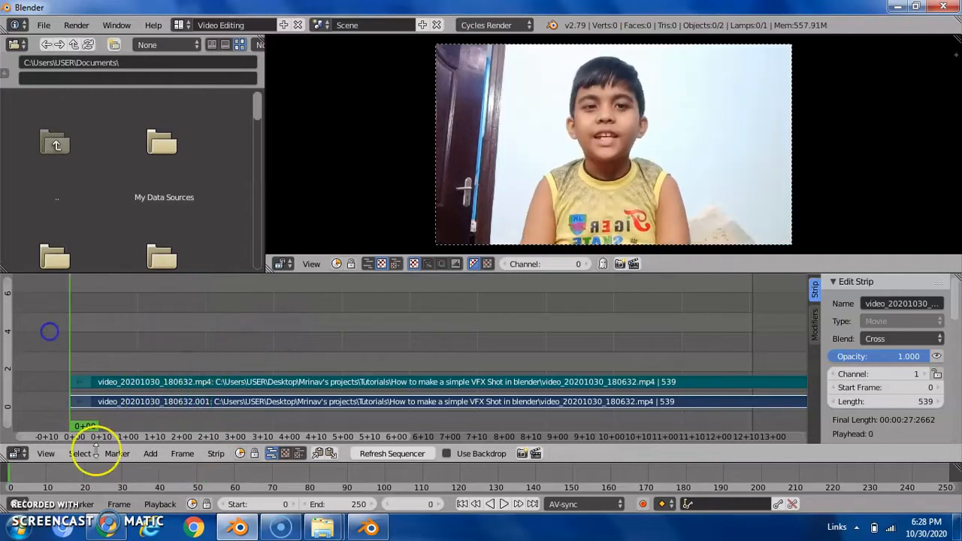
left_click_drag(6, 509, 55, 485)
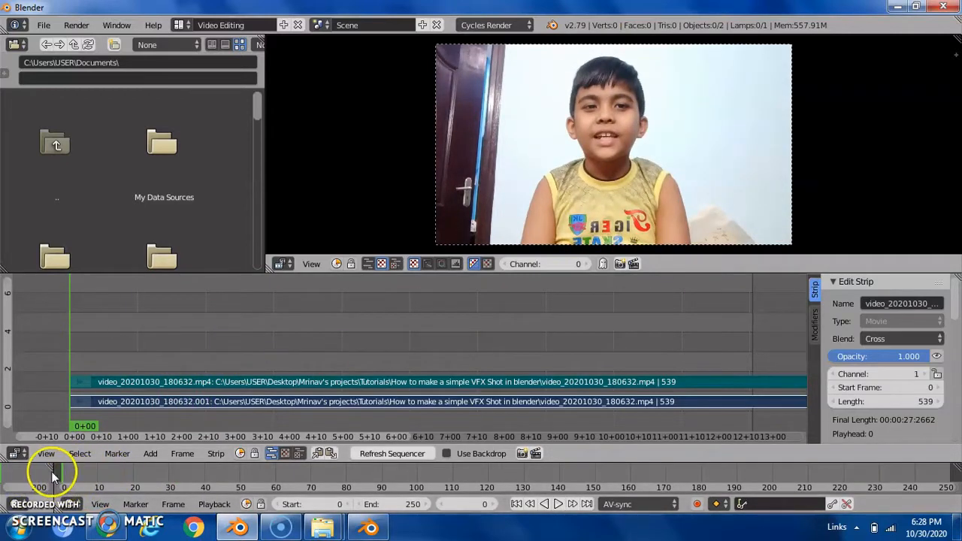
right_click(53, 478)
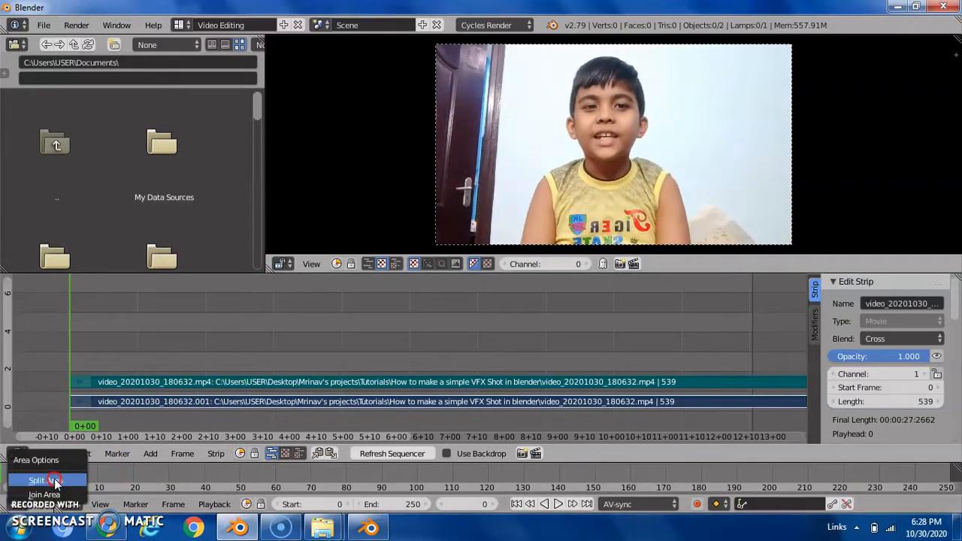
left_click(34, 483)
left_click(23, 487)
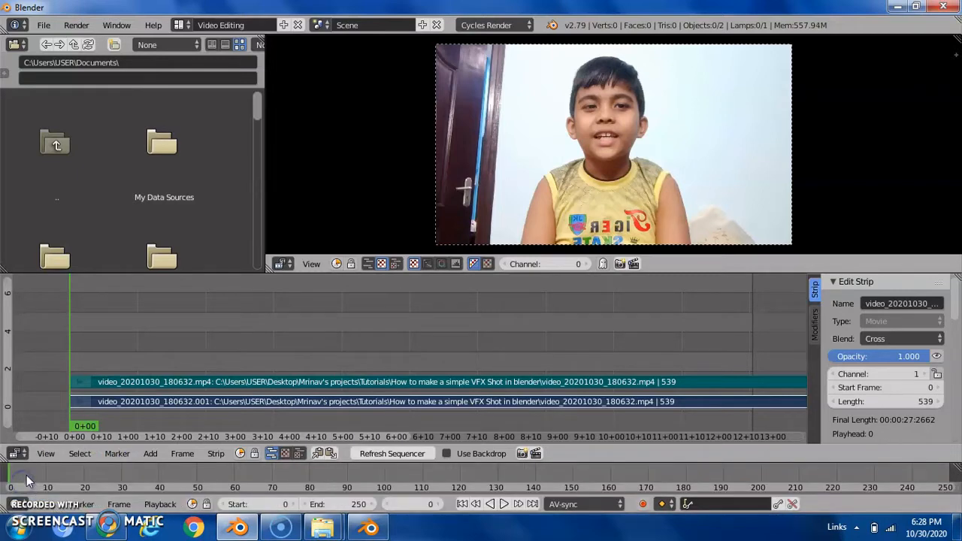
Play the clip from the start, return the playhead, enable Audio Scrubbing and scrub along the timeline to test it
key("alt+a")
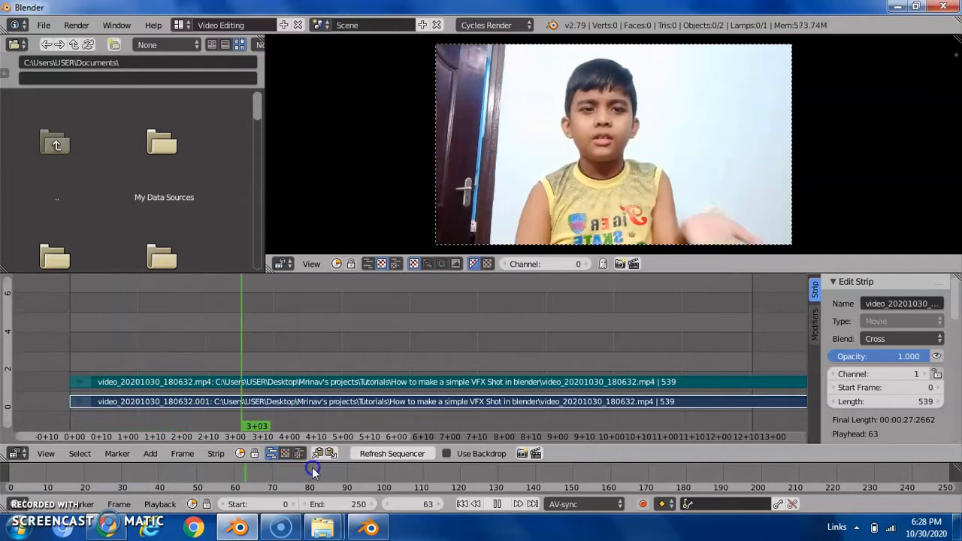
left_click_drag(131, 490, 13, 483)
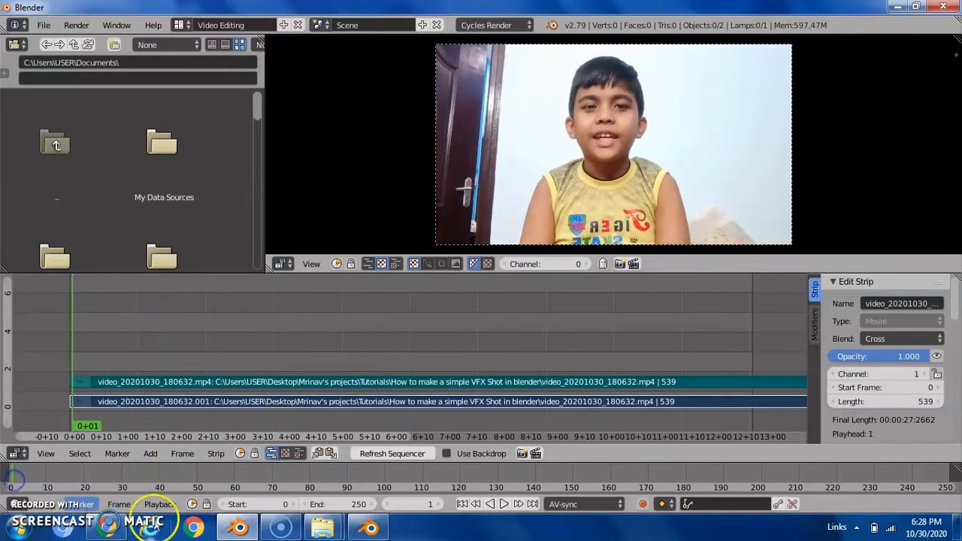
left_click(159, 505)
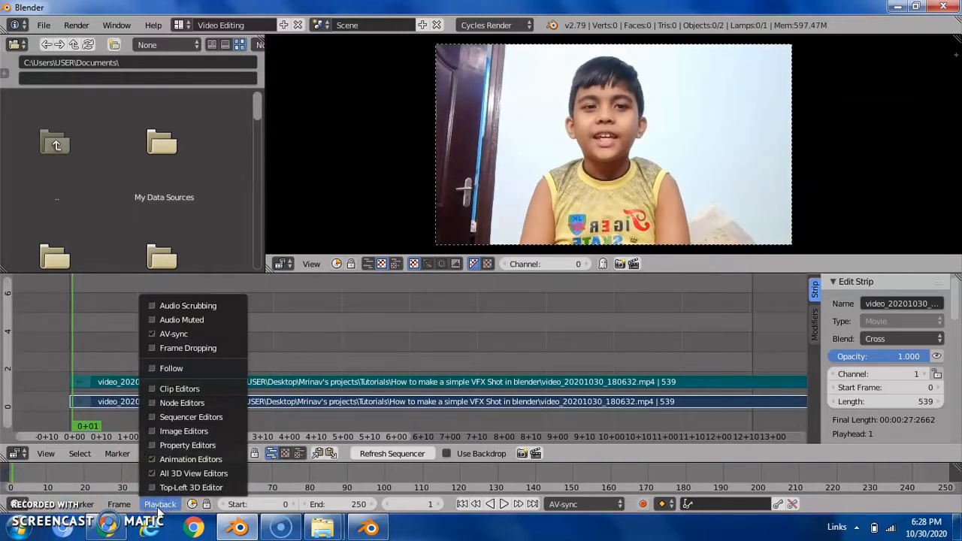
left_click(173, 306)
left_click_drag(15, 479, 246, 490)
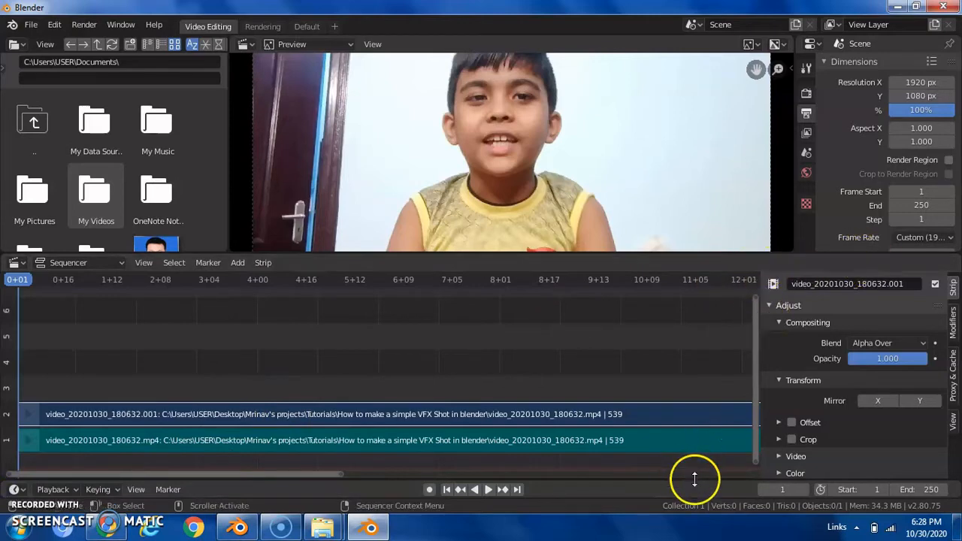
In Blender 2.80, make the Timeline area taller and set playback to AV-sync with Audio Scrubbing enabled
left_click_drag(695, 478, 706, 432)
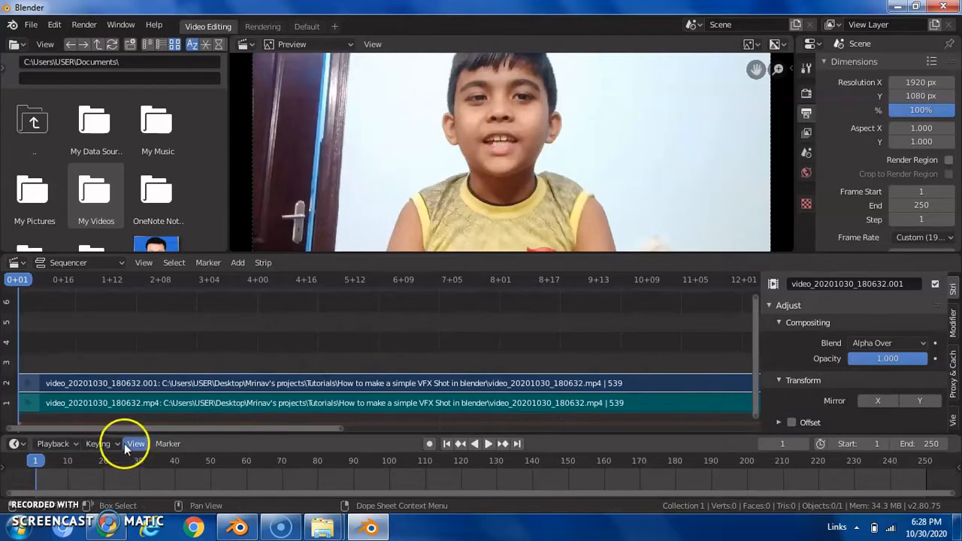
left_click(65, 447)
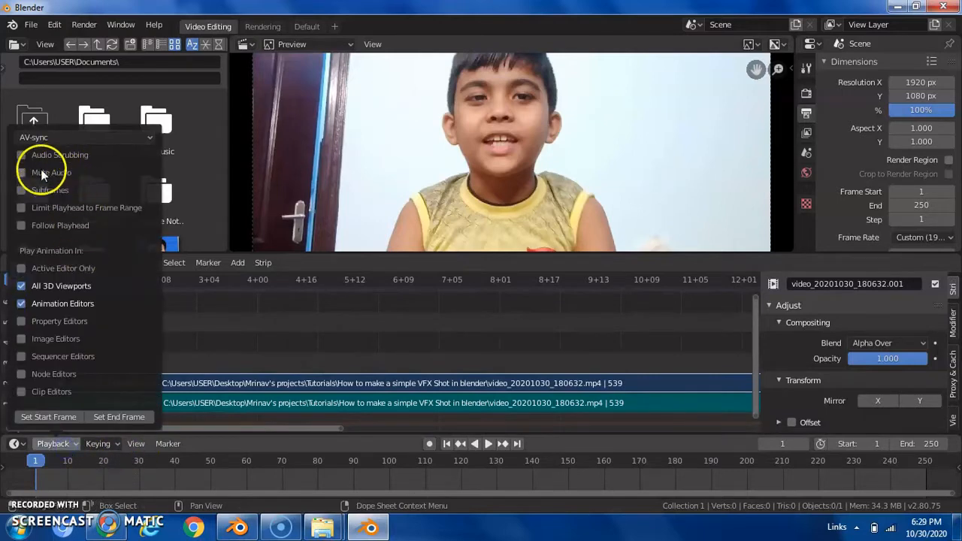
left_click(47, 132)
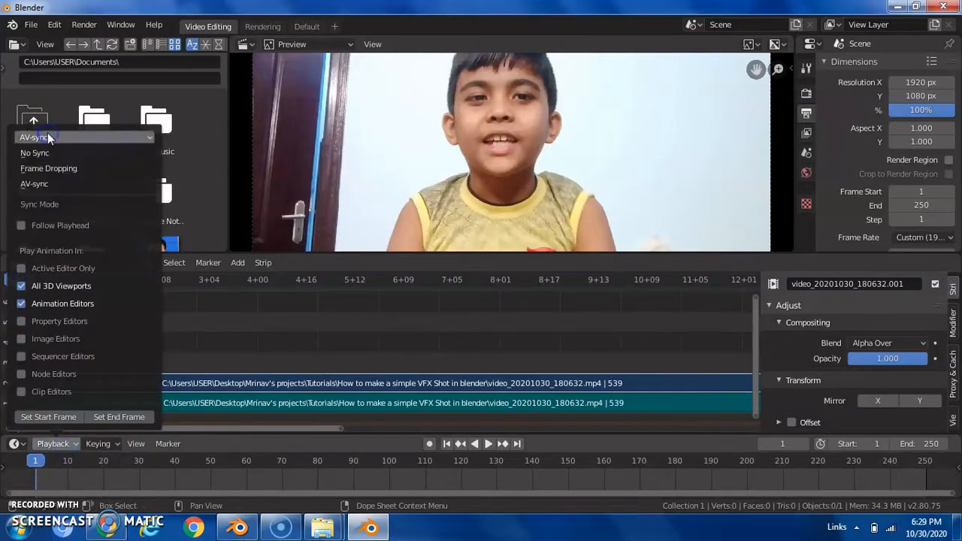
left_click(44, 155)
left_click(42, 135)
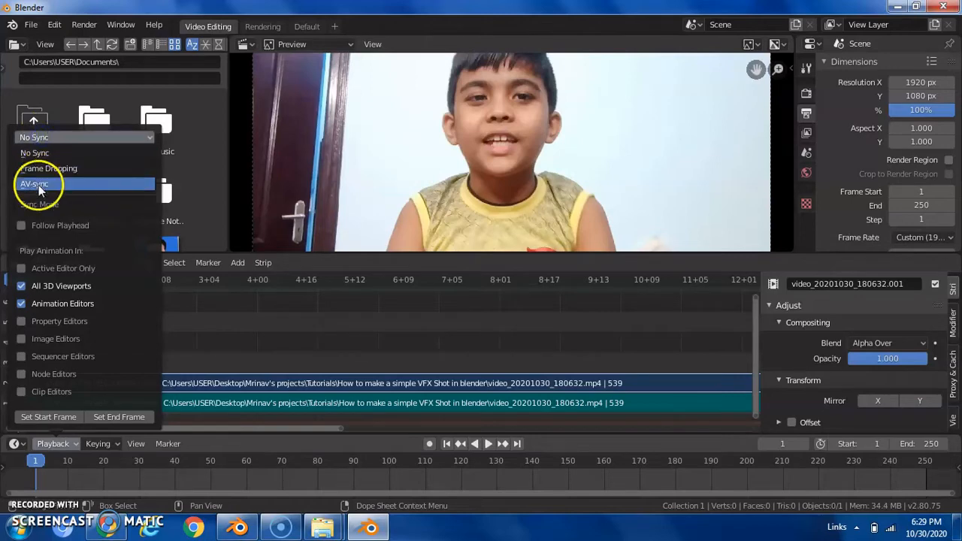
left_click(38, 185)
left_click(41, 156)
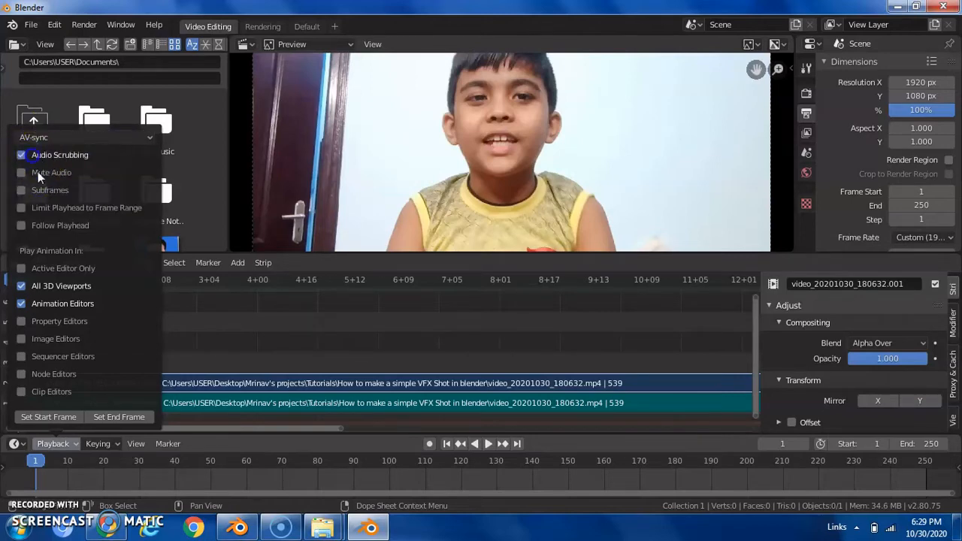
Play the clip briefly in Blender 2.80 to test the playback settings and return the playhead to frame 0
key("space")
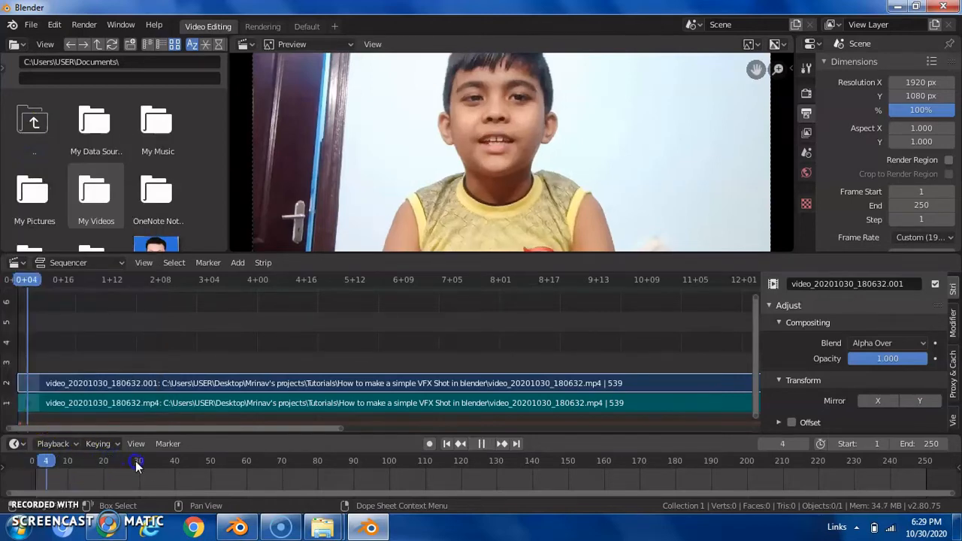
left_click(45, 461)
left_click(31, 456)
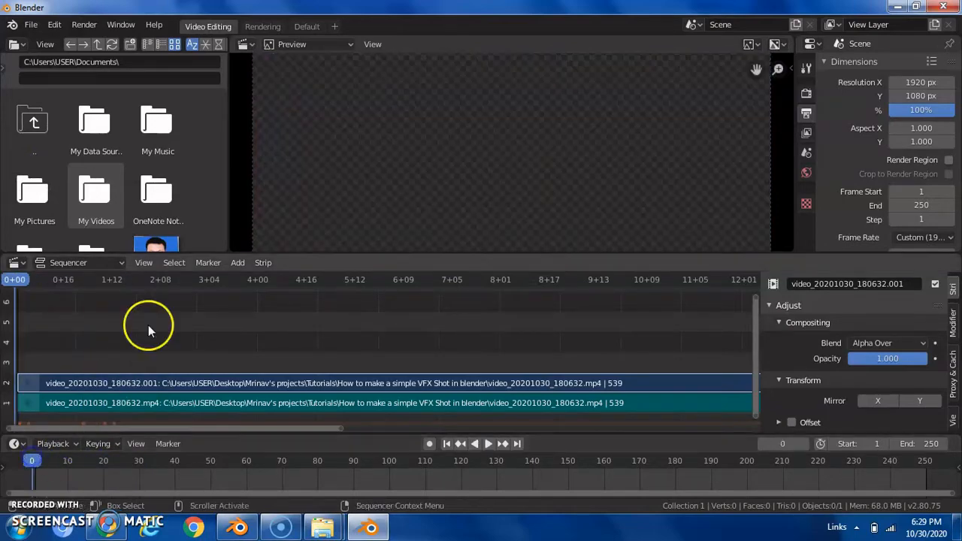
Switch Blender 2.79 to the Default screen layout and Blender 2.80 to the Default workspace
key("alt+Tab")
key("alt+Tab")
key("alt+Tab")
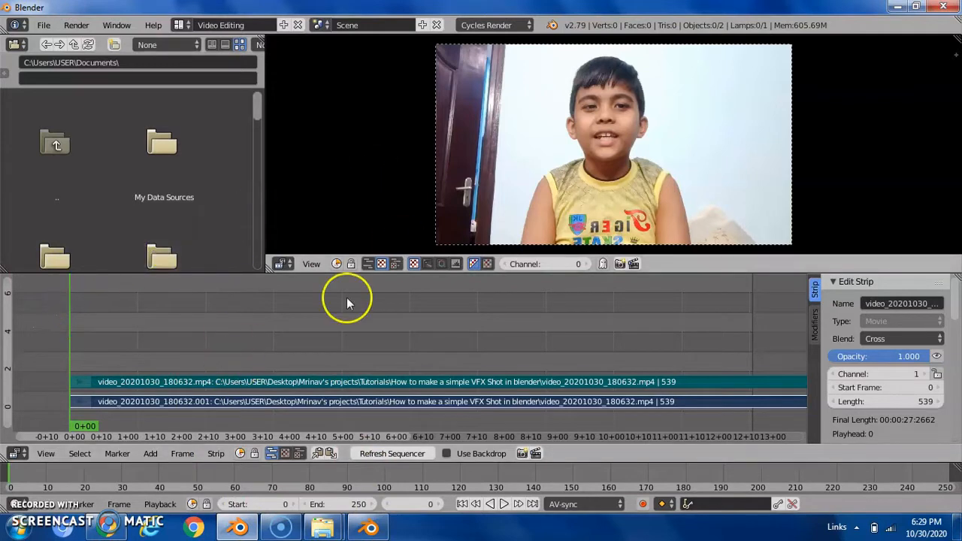
left_click(182, 24)
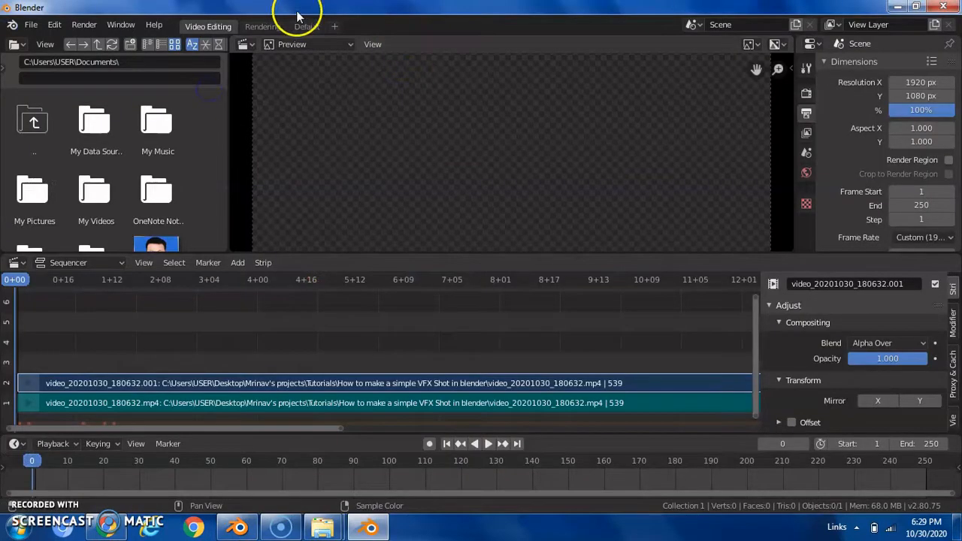
left_click(305, 26)
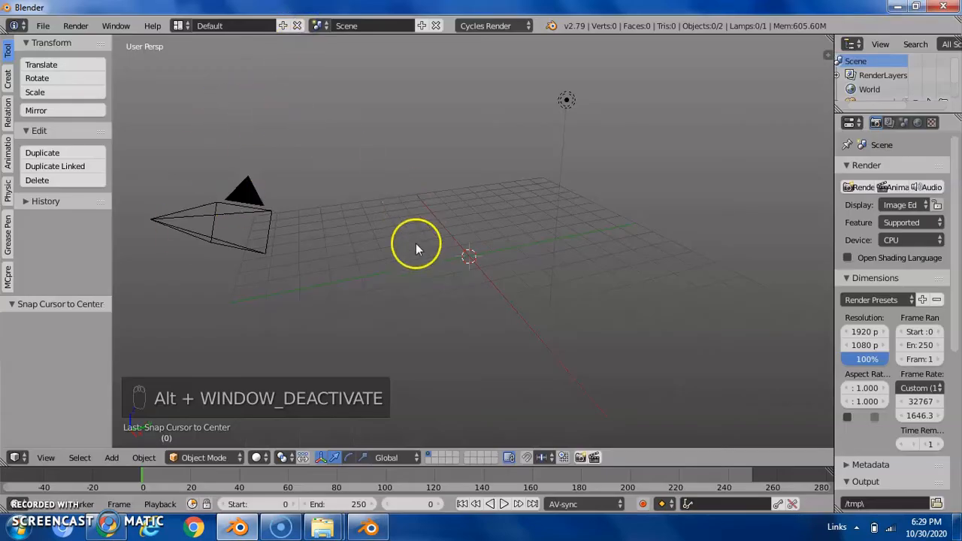
View the Blender 2.79 scene through the camera
scroll(366, 276, "up", 2)
scroll(365, 276, "down", 3)
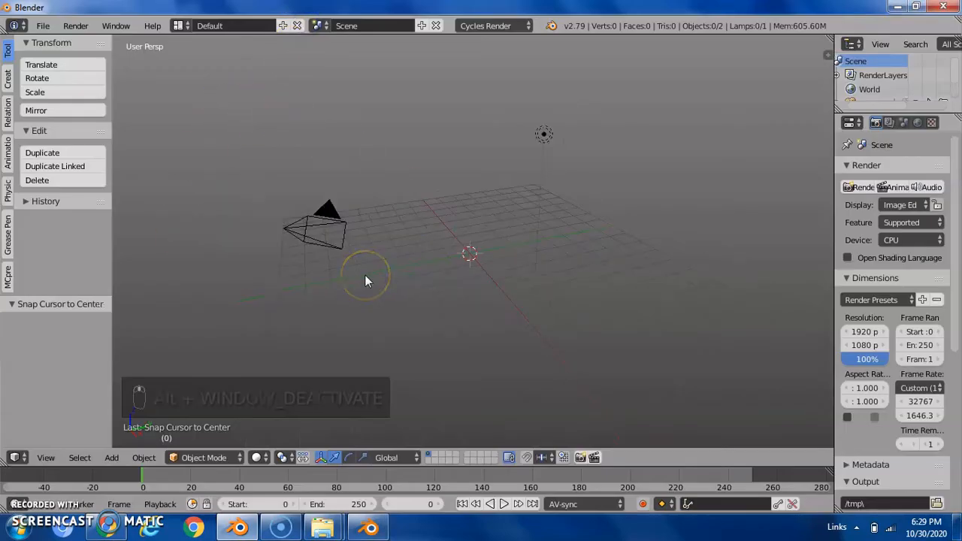
scroll(365, 276, "up", 1)
key("KP_0")
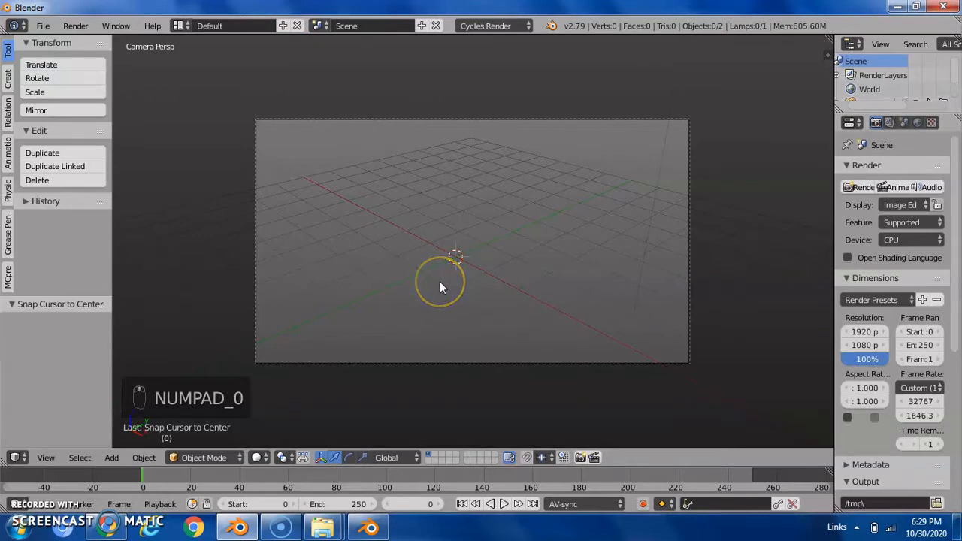
Check Emulate Numpad in Blender 2.79's Input preferences, save the user settings and close the preferences
key("ctrl+alt+u")
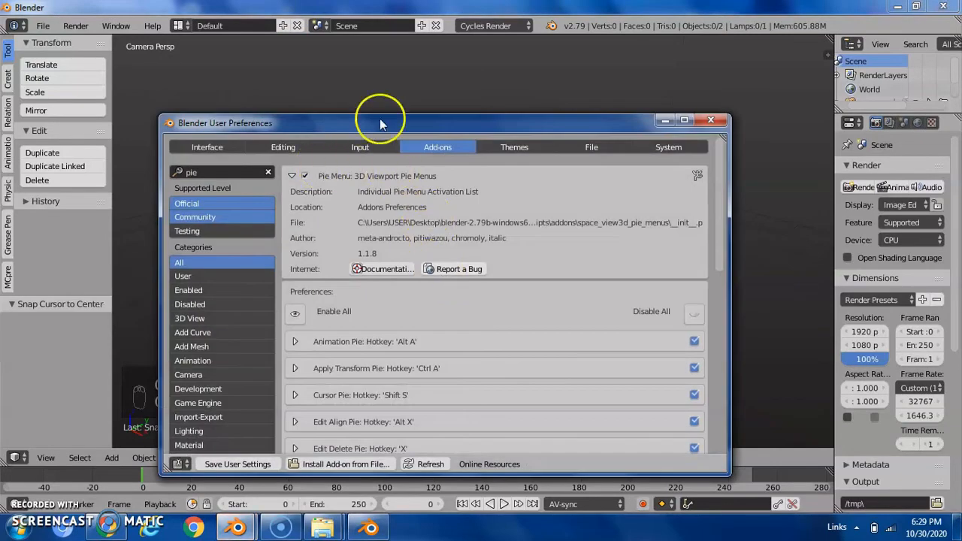
left_click(364, 147)
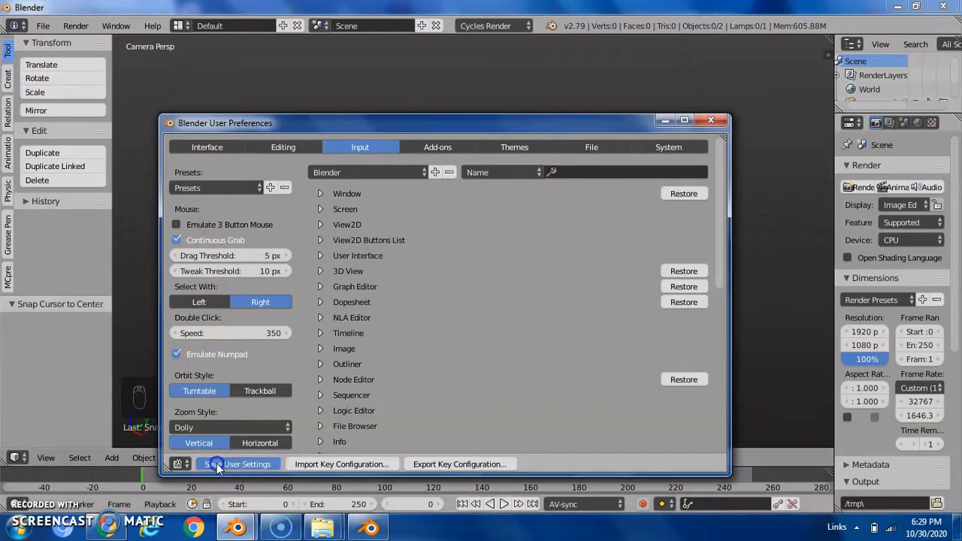
left_click(720, 120)
In Blender 2.80, find the Emulate Numpad option in the Input preferences and close the preferences window
key("alt+Tab")
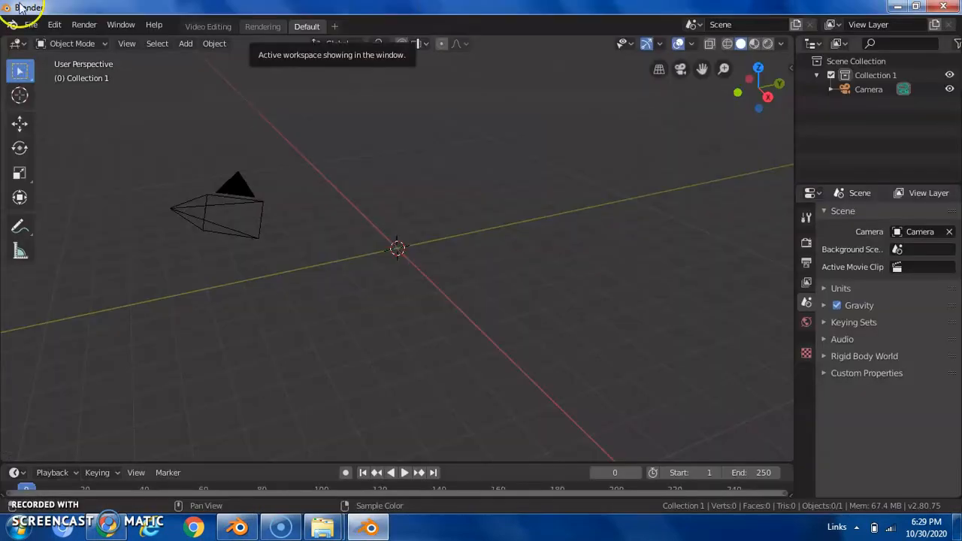
left_click(54, 25)
left_click(74, 214)
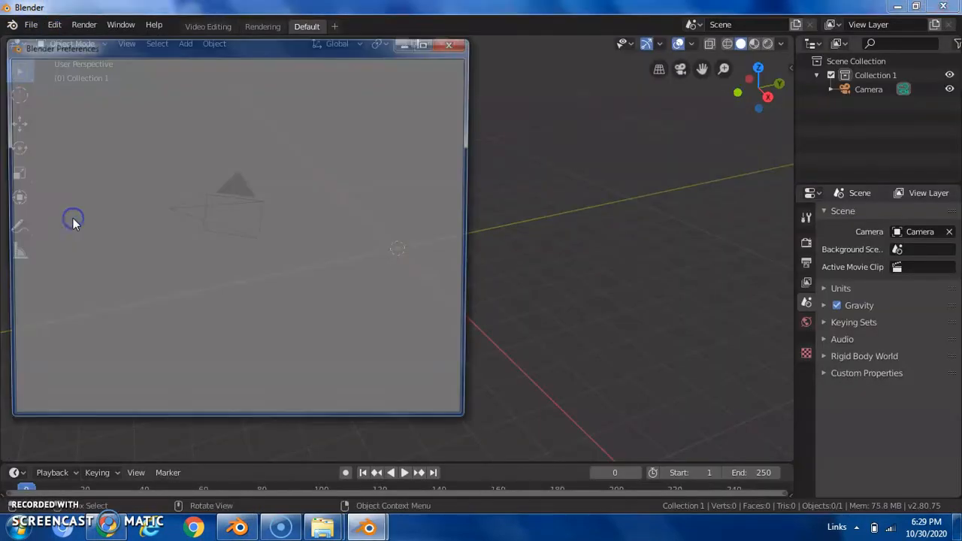
key("alt+Tab")
key("alt+Tab")
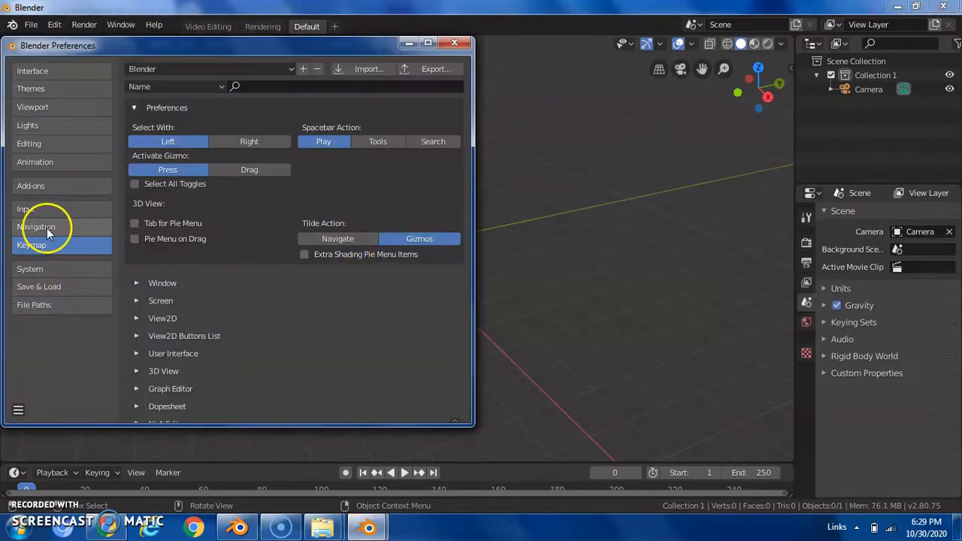
left_click(38, 209)
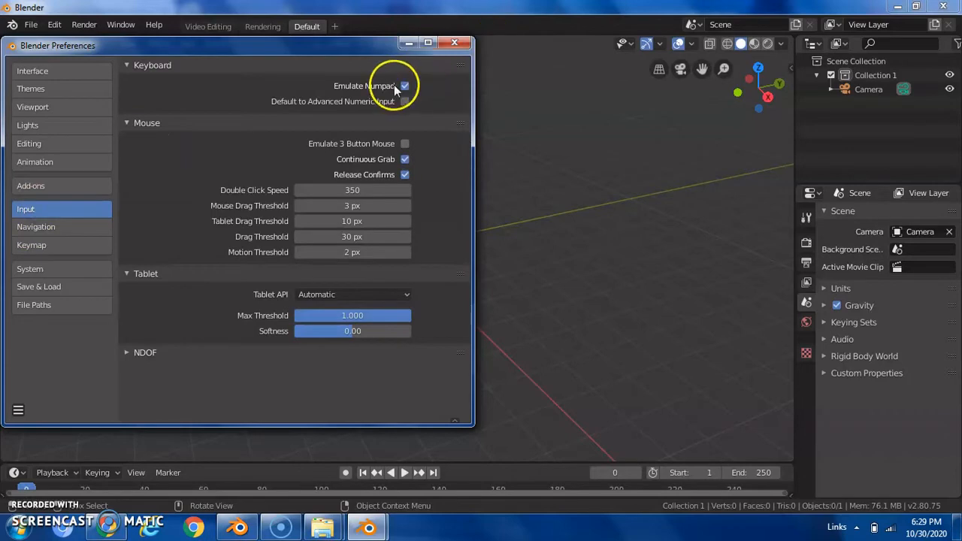
left_click(455, 42)
Return to Blender 2.79, hide the 3D View's tool shelf, show its properties region and collapse the Screencast Keys settings
key("alt+Tab")
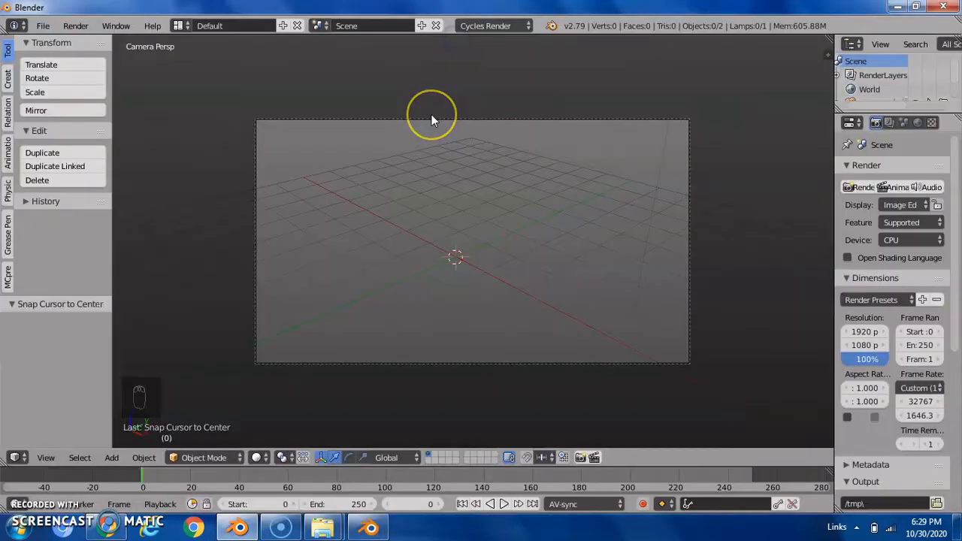
scroll(431, 115, "up", 2)
key("t")
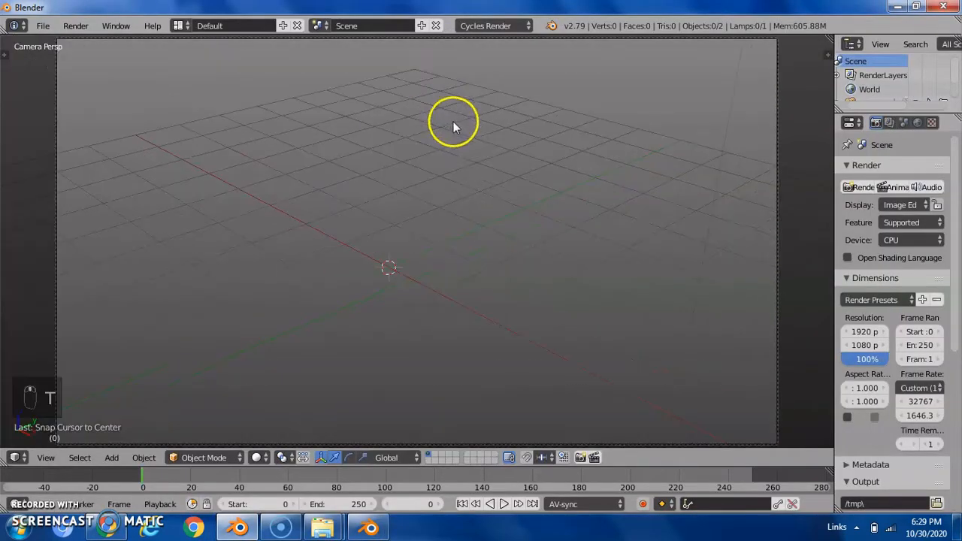
key("n")
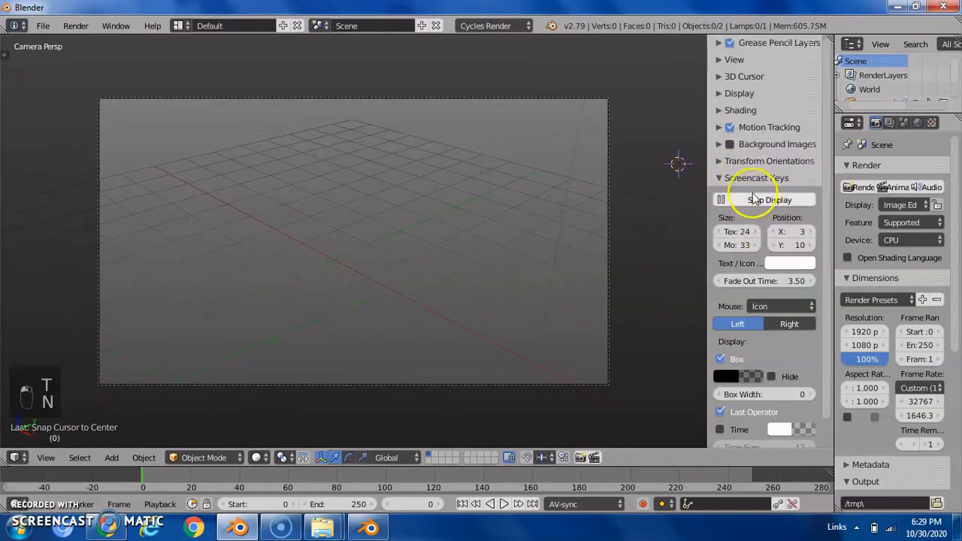
key("a")
Enable Background Images and add an entry using a Movie Clip source with Camera Clip turned off
left_click(743, 145)
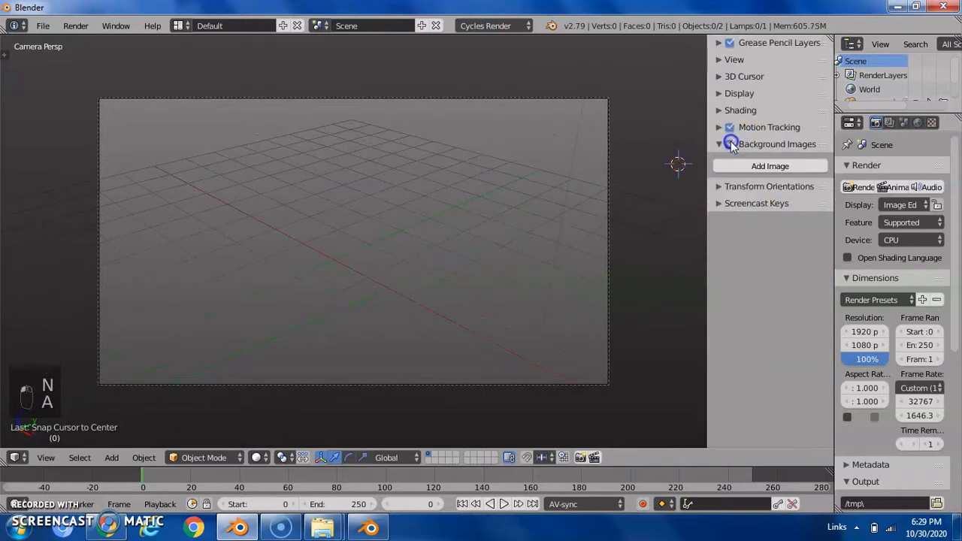
left_click(767, 167)
left_click(788, 208)
left_click(793, 226)
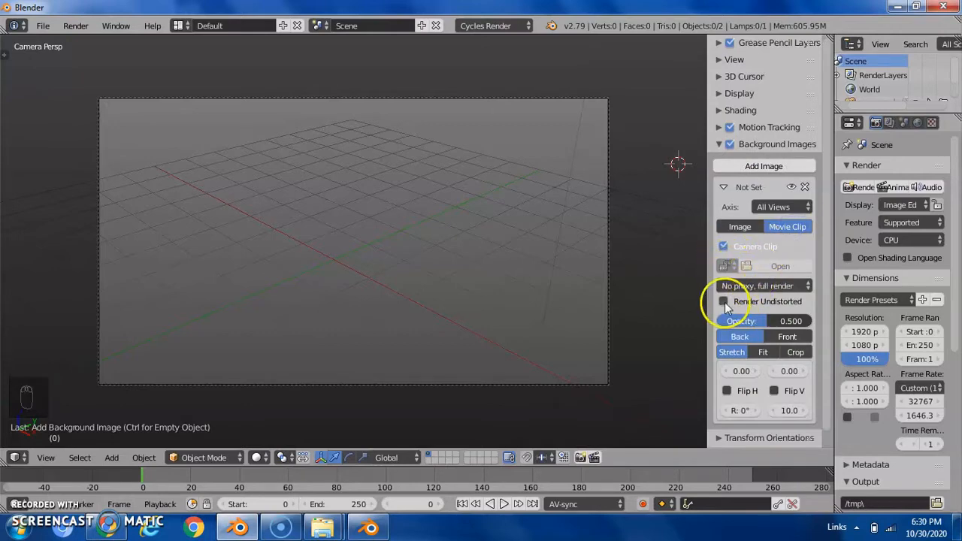
left_click(724, 247)
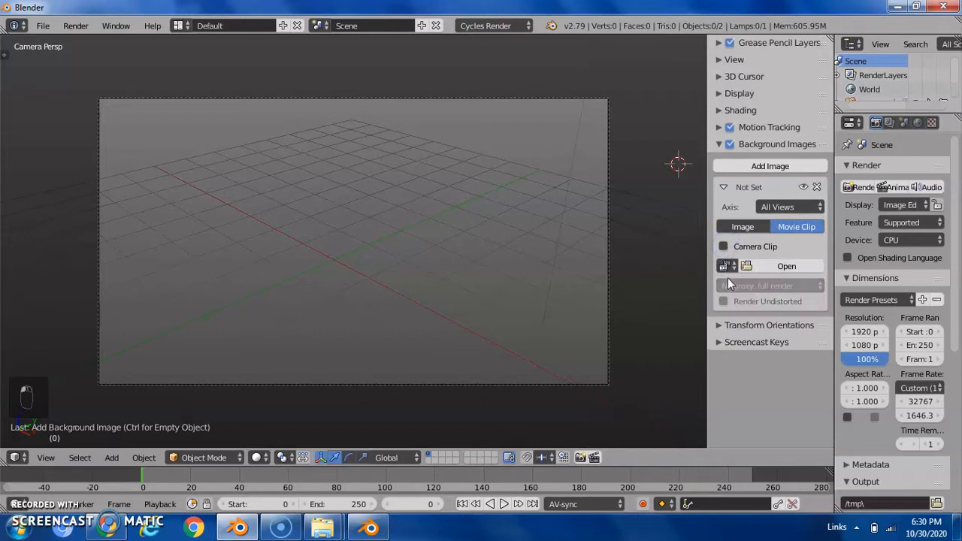
Load video_20201030_180632.mp4 from the project folder in File Explorer as the camera view's background movie clip
left_click(727, 267)
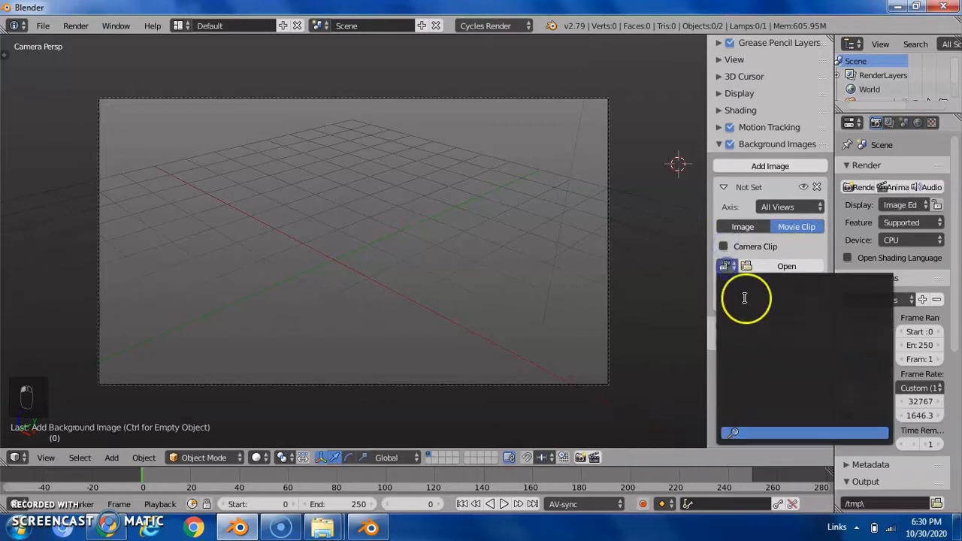
left_click(749, 257)
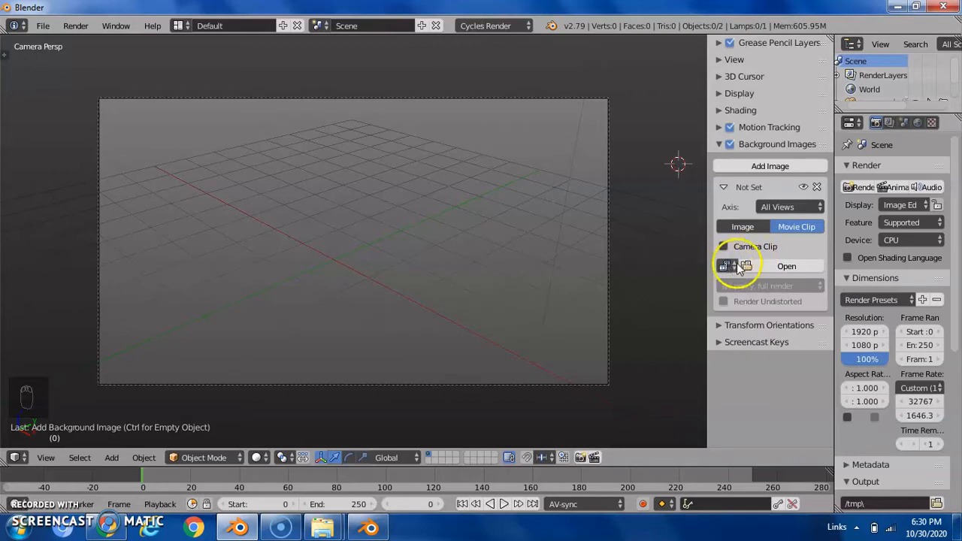
left_click(771, 268)
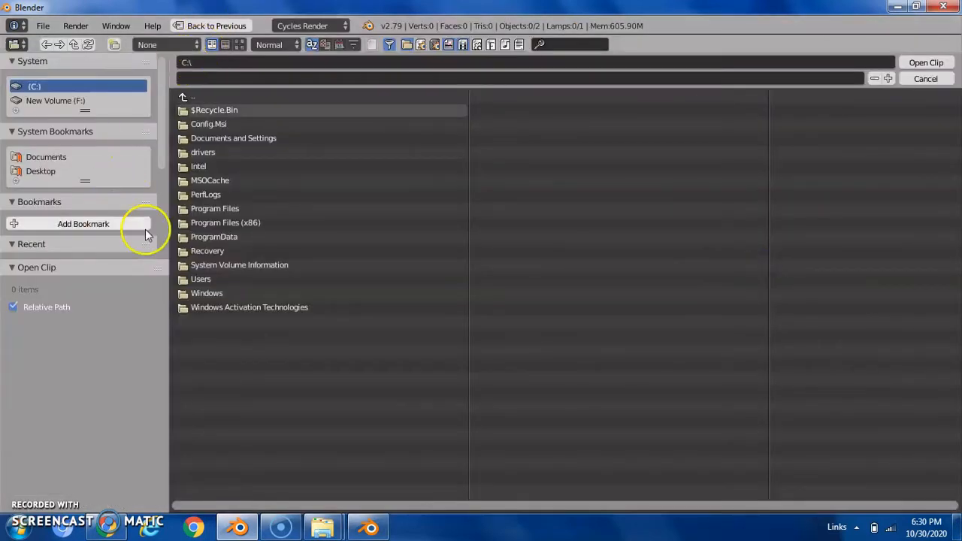
key("alt+Tab")
key("alt+Tab")
key("alt+Tab")
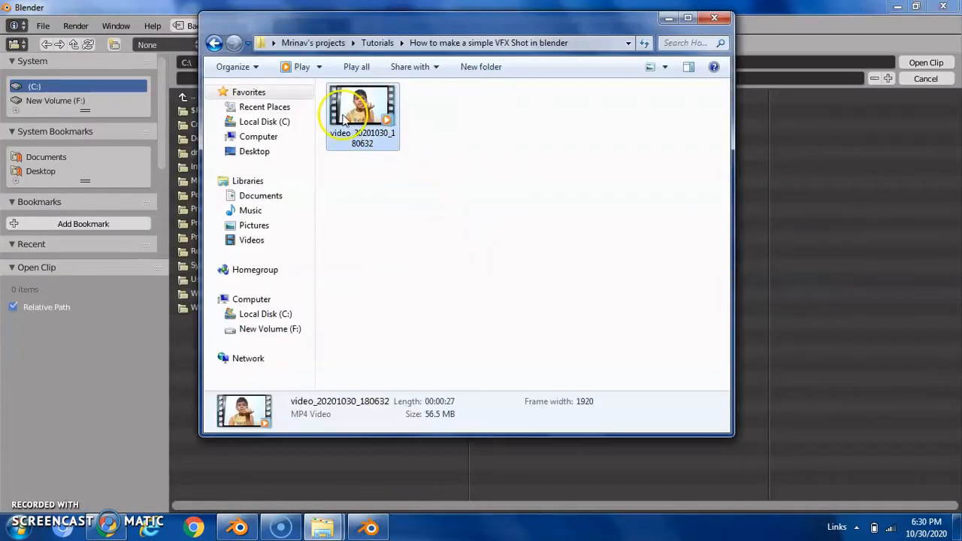
left_click_drag(343, 121, 752, 248)
left_click(224, 110)
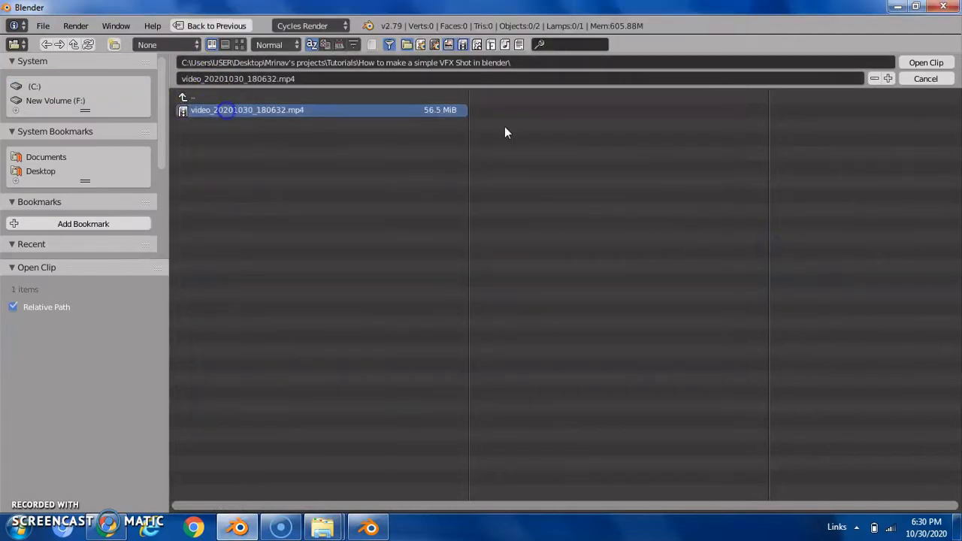
left_click(920, 64)
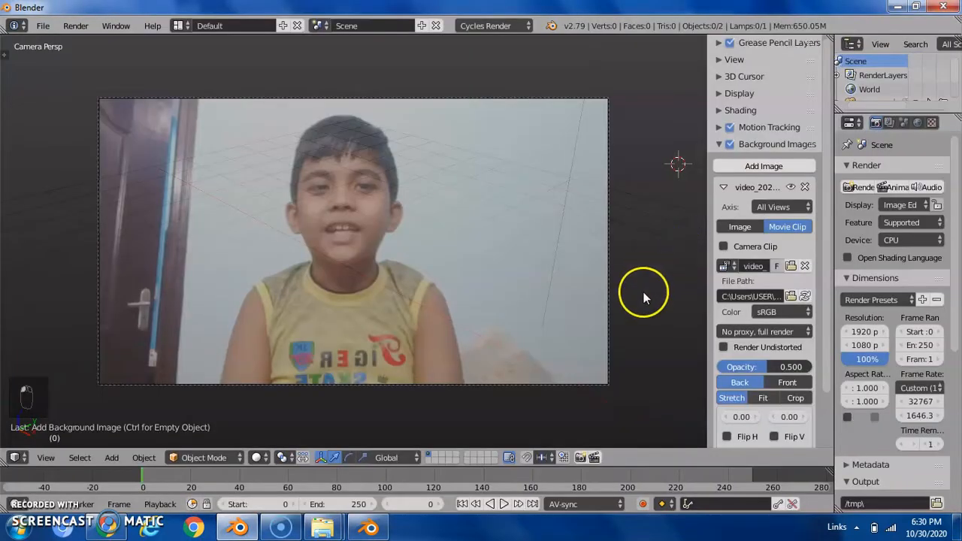
scroll(585, 288, "up", 2)
scroll(585, 288, "down", 4)
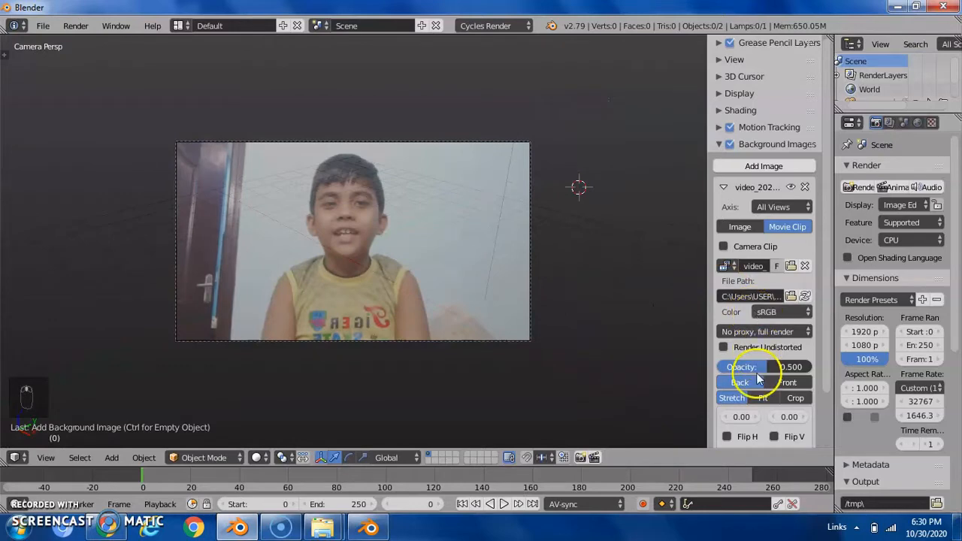
Raise the background movie clip's opacity to its maximum and hide the 3D View's properties region
left_click_drag(766, 371, 905, 371)
key("n")
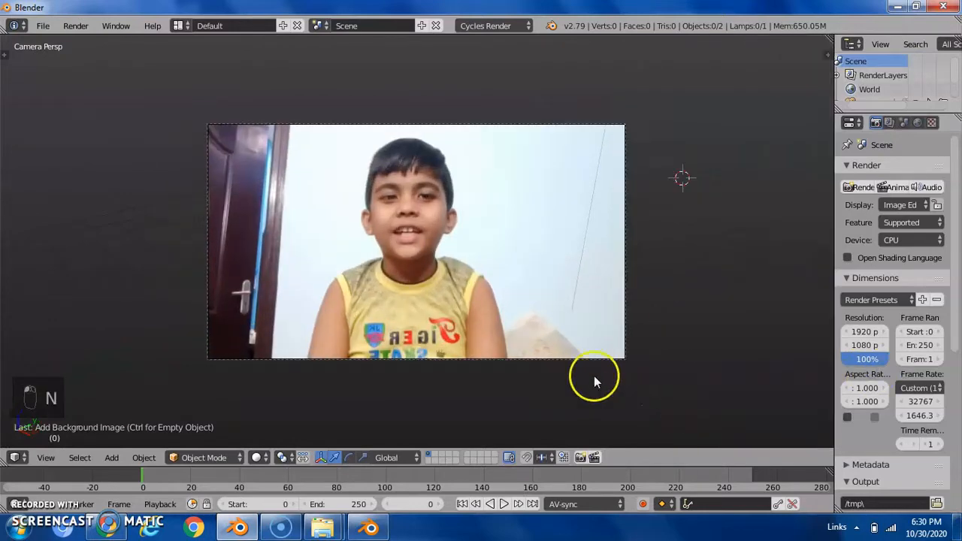
scroll(579, 361, "up", 2)
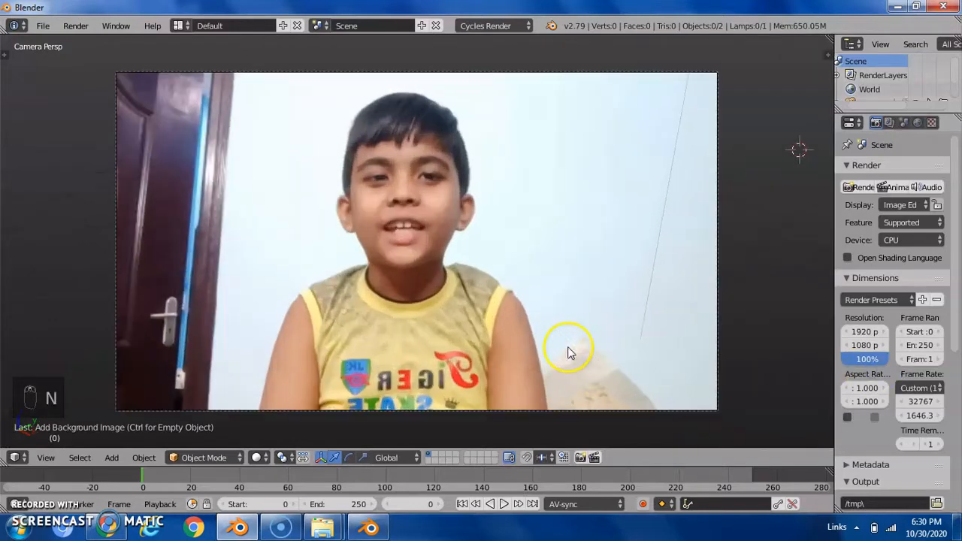
Render the current frame at 100% resolution, examine the pixel detail around the mouth and close the render
left_click(111, 25)
mouse_move(76, 26)
left_click(103, 43)
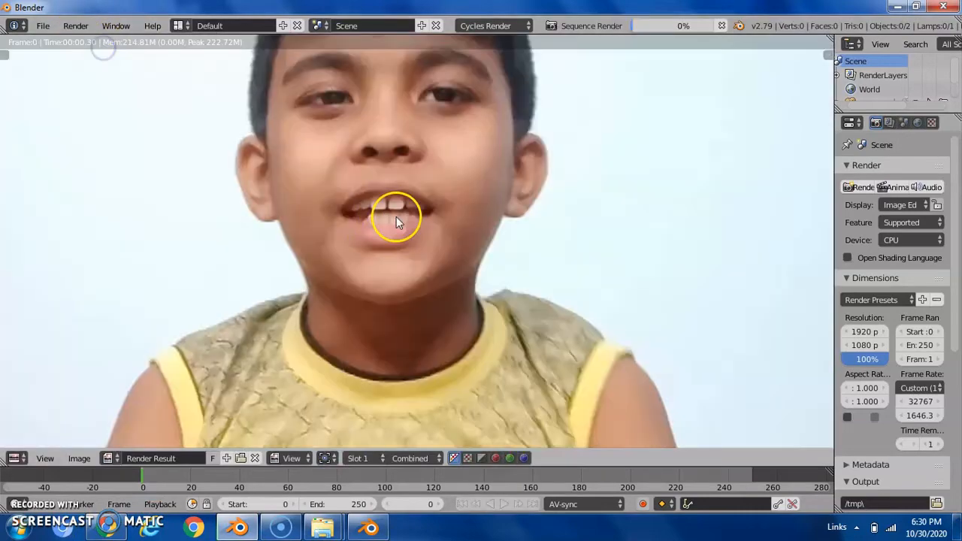
scroll(400, 218, "down", 4)
scroll(363, 218, "up", 2)
scroll(339, 218, "down", 1)
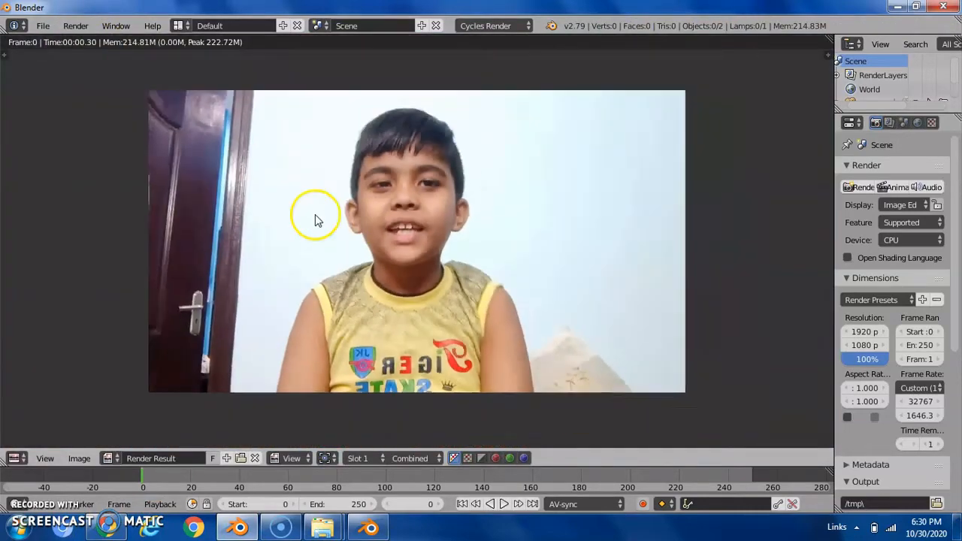
scroll(323, 215, "up", 7)
scroll(417, 270, "up", 2)
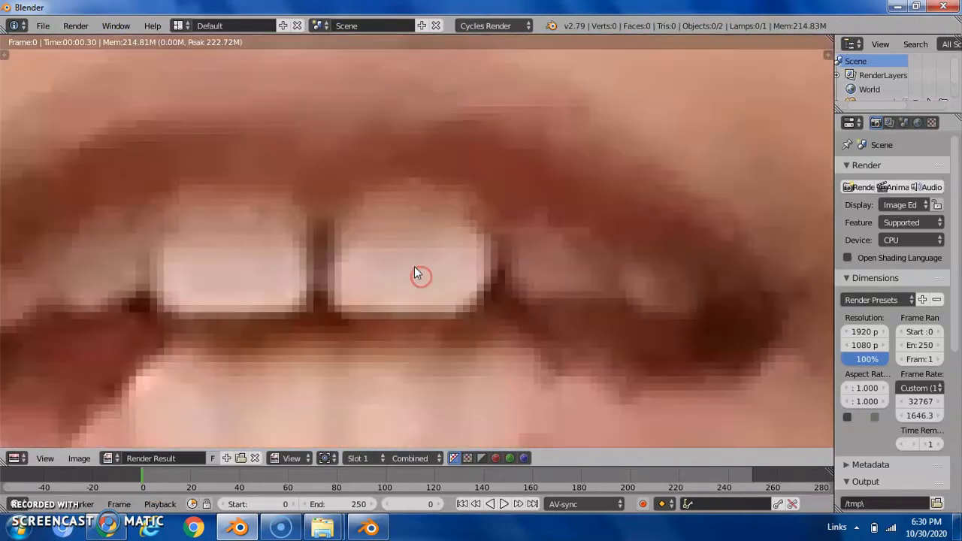
scroll(414, 270, "down", 6)
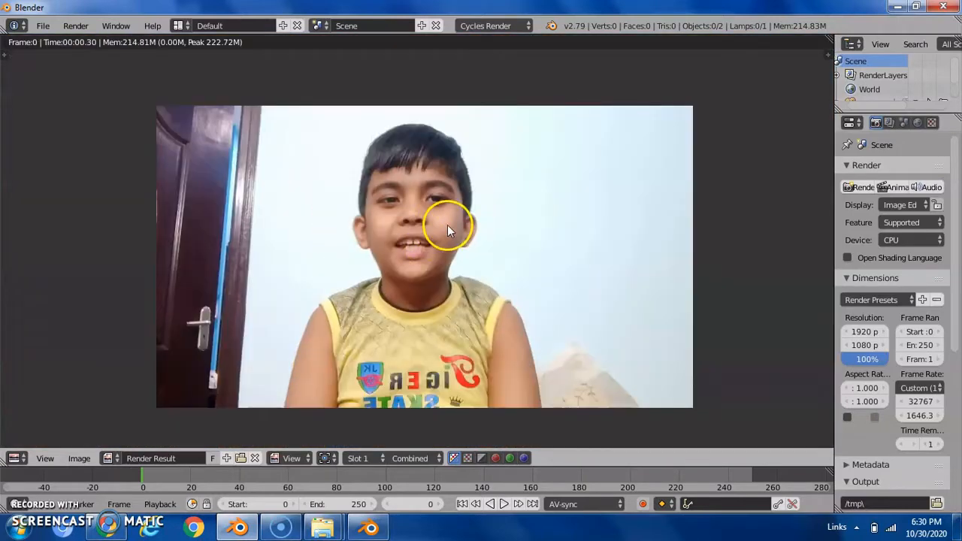
scroll(449, 210, "up", 3)
key("Escape")
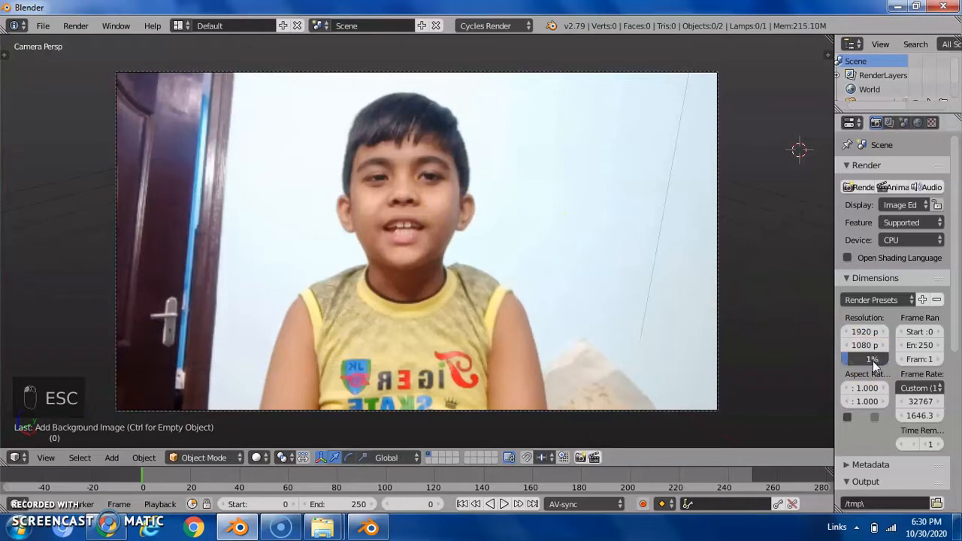
Set the render resolution scale to 50%, render the frame and examine the pixels around the mouth
left_click(872, 360)
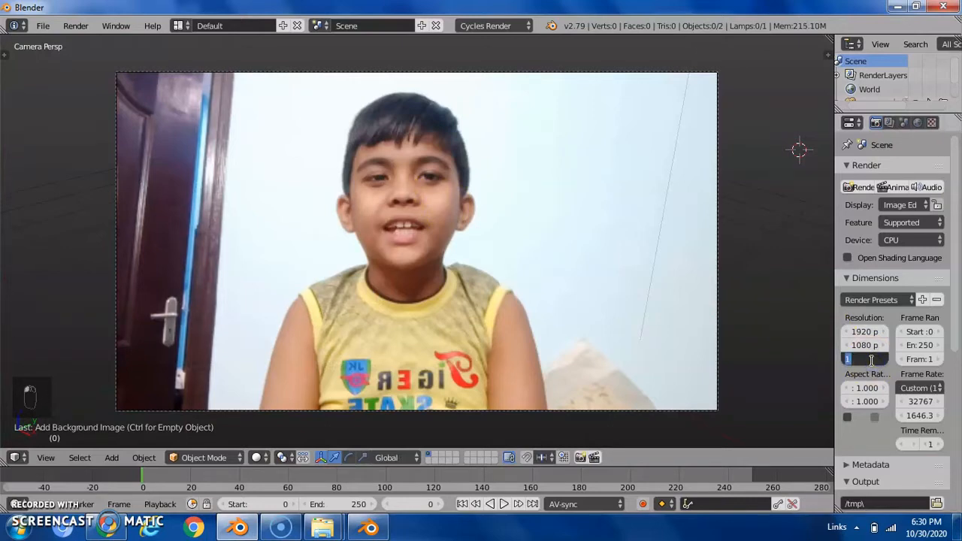
left_click(75, 25)
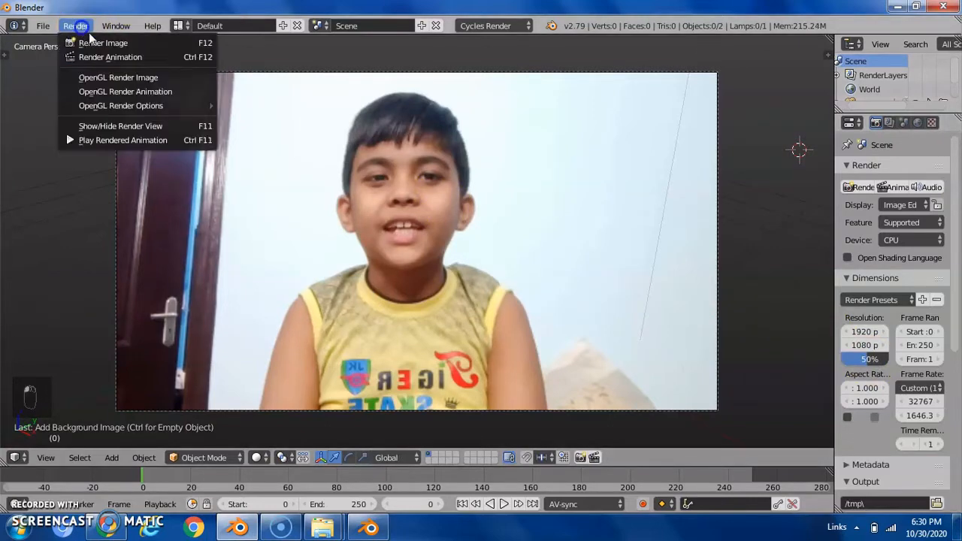
left_click(102, 40)
scroll(376, 221, "up", 12)
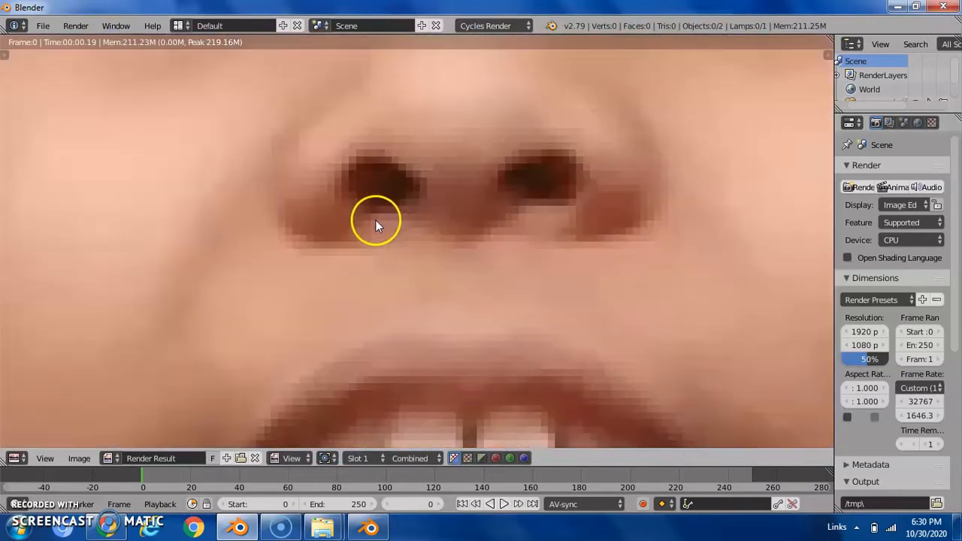
middle_click_drag(403, 248, 402, 76)
scroll(474, 213, "up", 2)
Set the resolution scale to 100%, render the frame again and compare the detail of the teeth
left_click(866, 360)
type("100")
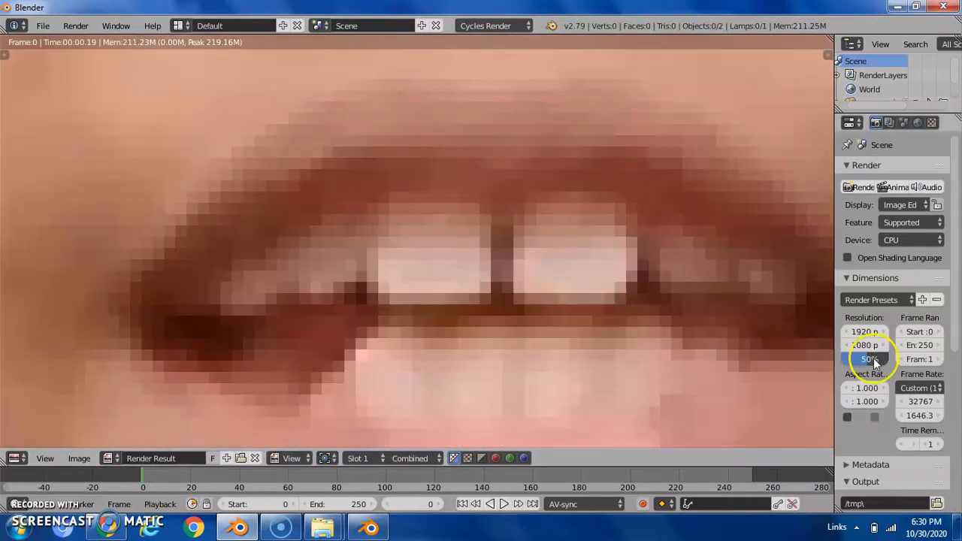
key("Return")
left_click(75, 25)
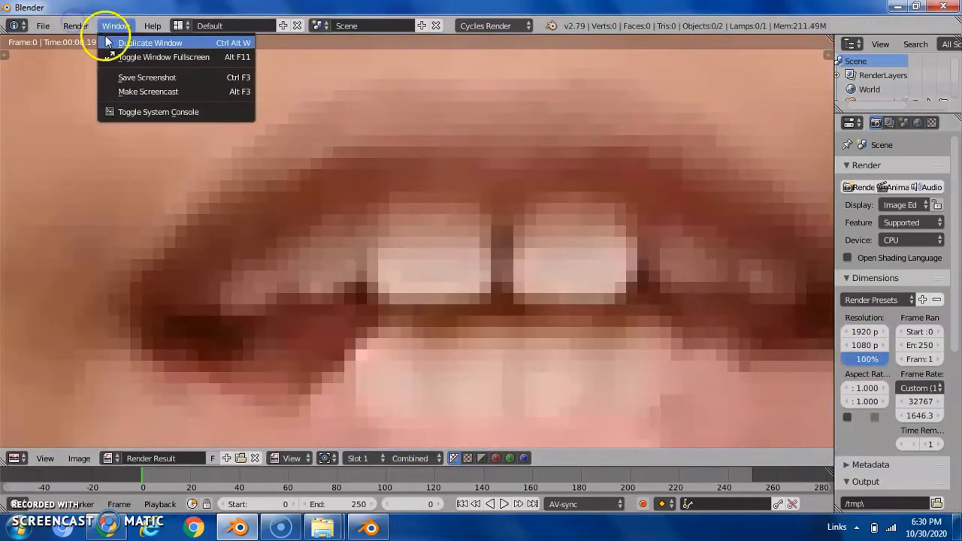
left_click(87, 43)
middle_click_drag(374, 193, 416, 301)
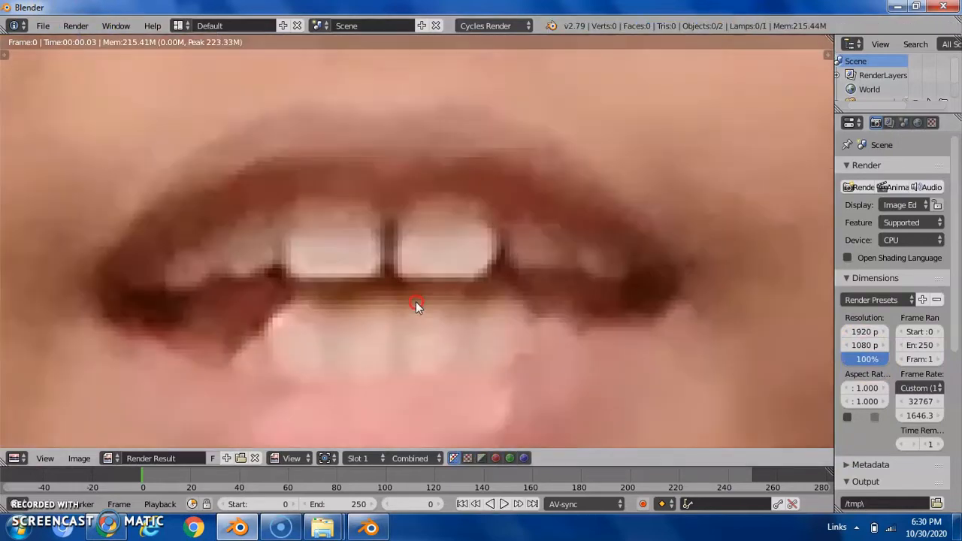
scroll(416, 301, "up", 4)
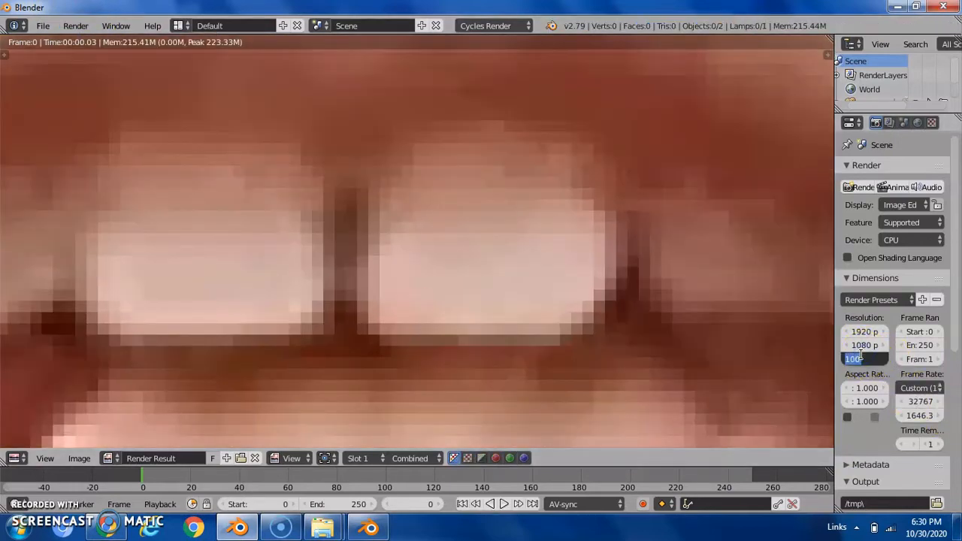
Render the frame at 200% resolution, examine its detail around the mouth, and return the resolution scale to 100%
left_click(75, 25)
left_click(75, 25)
left_click(89, 41)
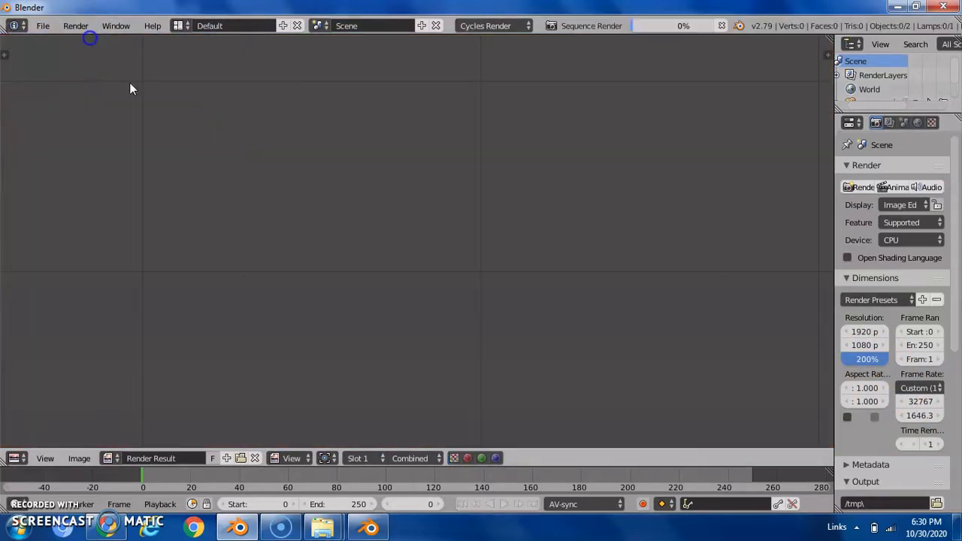
scroll(376, 188, "down", 8)
scroll(376, 188, "up", 12)
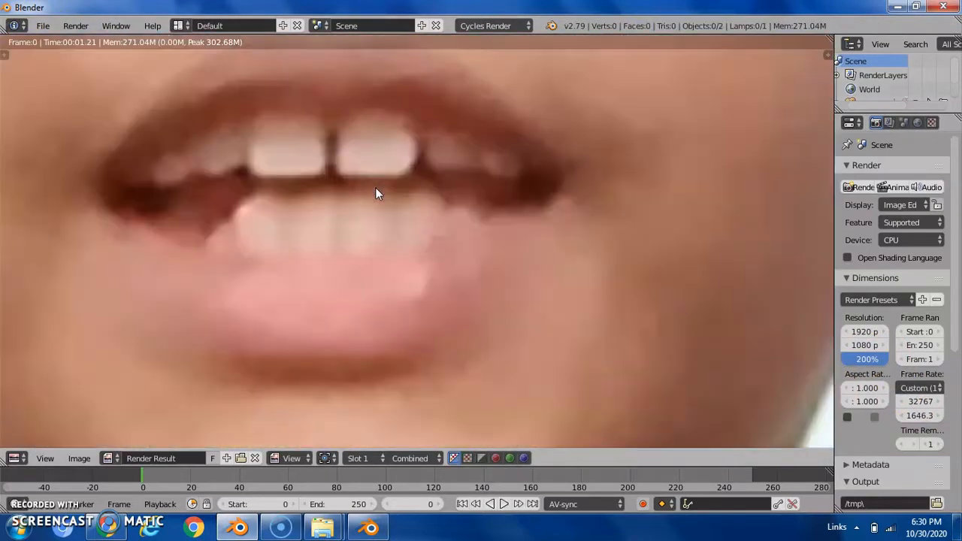
middle_click_drag(376, 188, 422, 285)
scroll(393, 221, "up", 3)
scroll(451, 301, "down", 3)
scroll(423, 228, "up", 5)
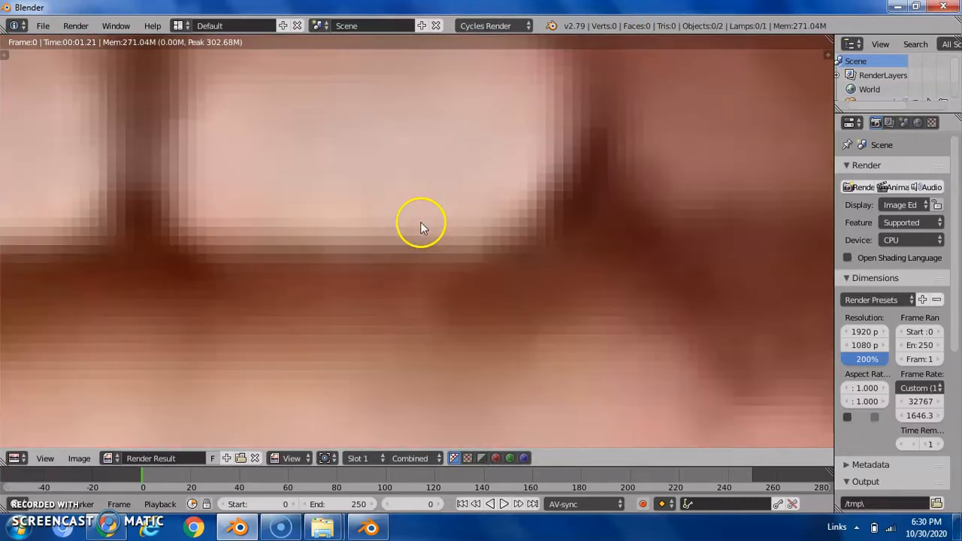
scroll(407, 197, "down", 15)
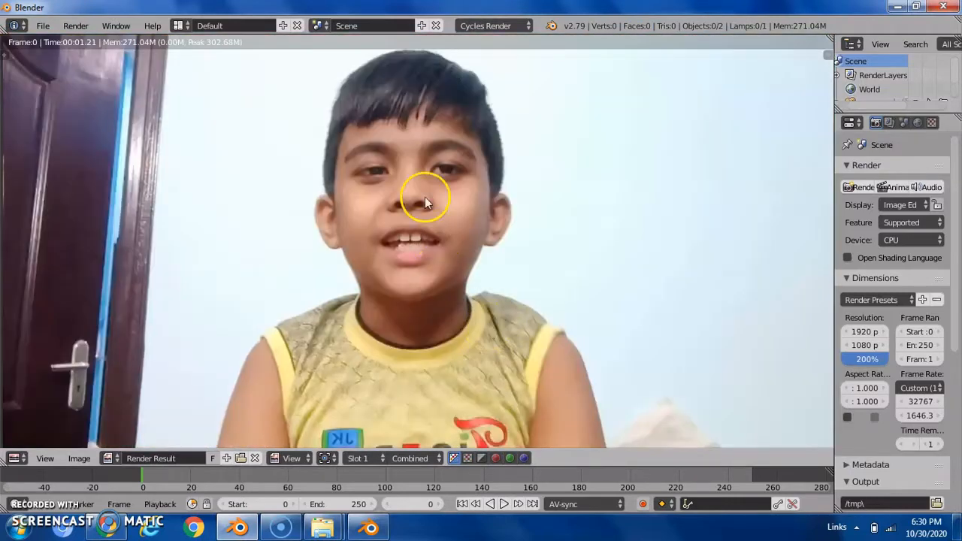
scroll(585, 257, "up", 2)
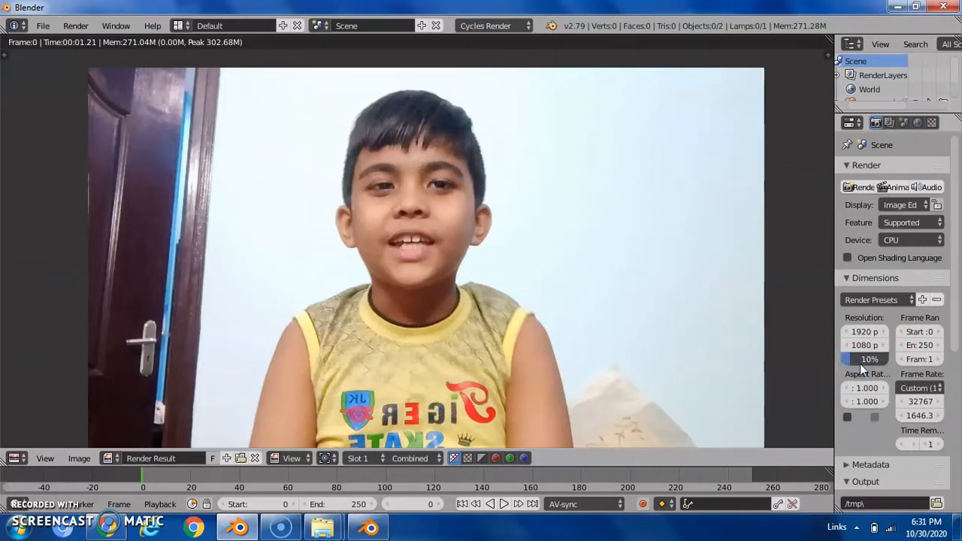
left_click_drag(889, 359, 934, 359)
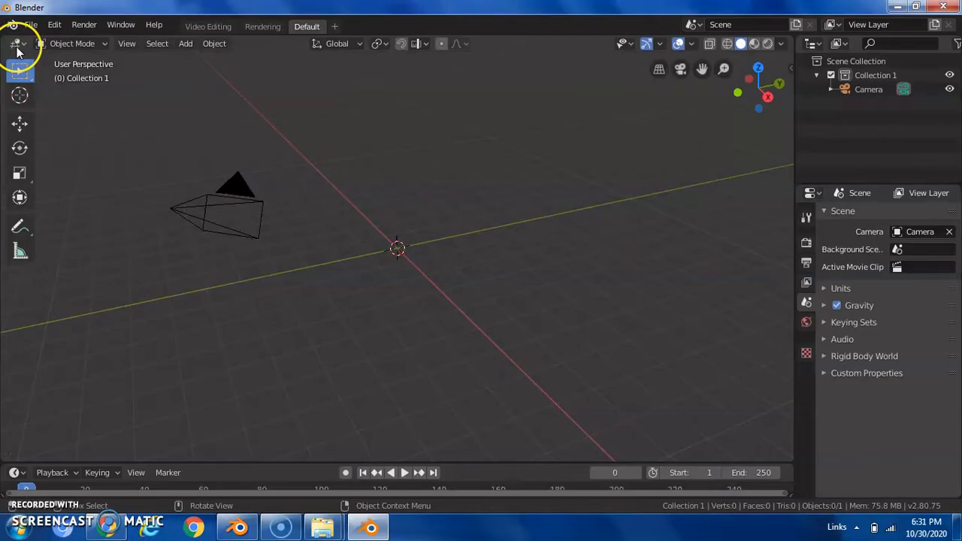
Switch to Blender 2.80 and change its 3D Viewport to the Text Editor, followed by the Image Editor
left_click(15, 44)
left_click(278, 69)
left_click(18, 47)
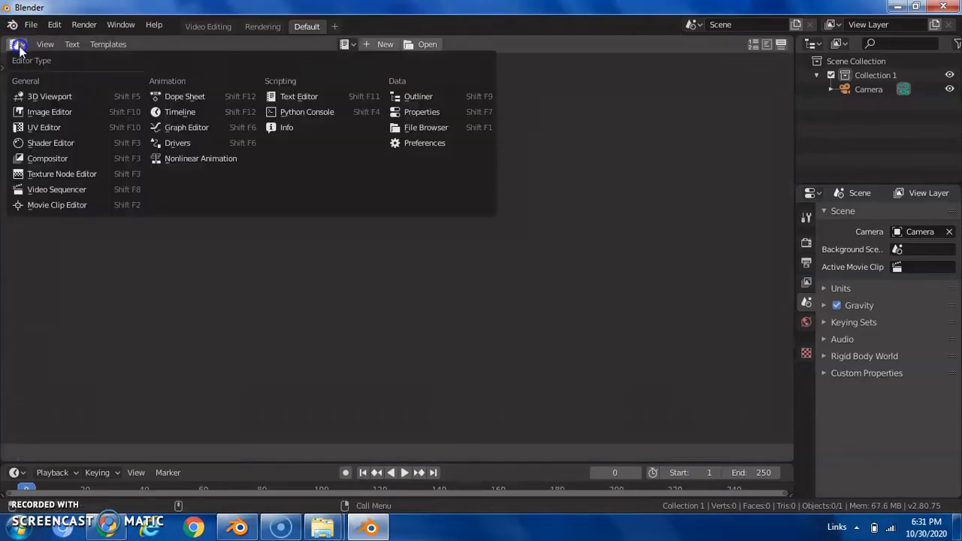
left_click(47, 113)
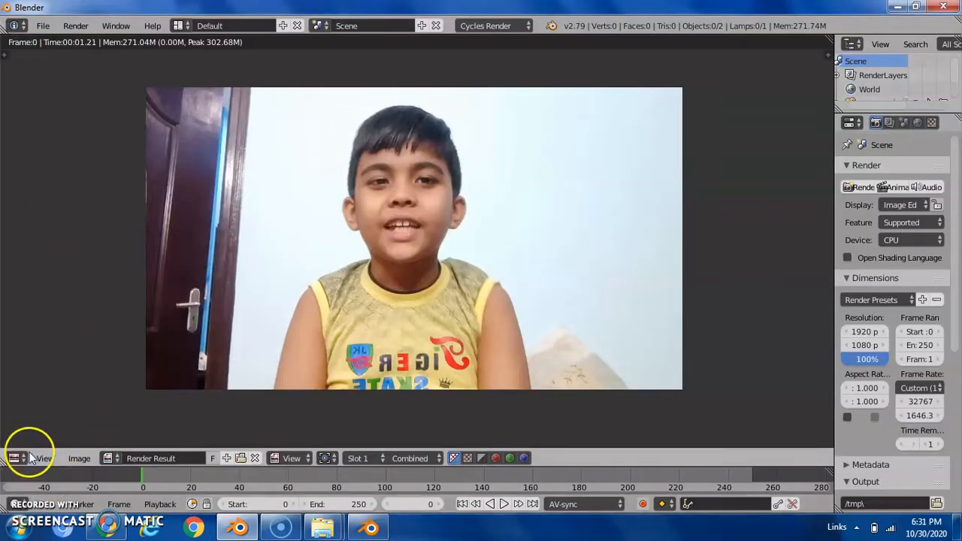
Return to Blender 2.79, change the render result area to the 3D View and snap the 3D cursor to the center
left_click(14, 461)
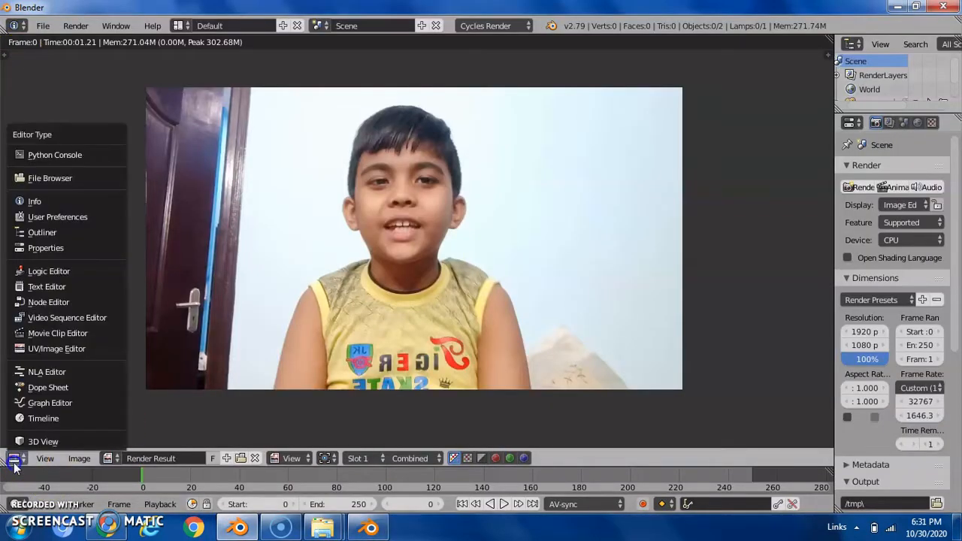
left_click(47, 442)
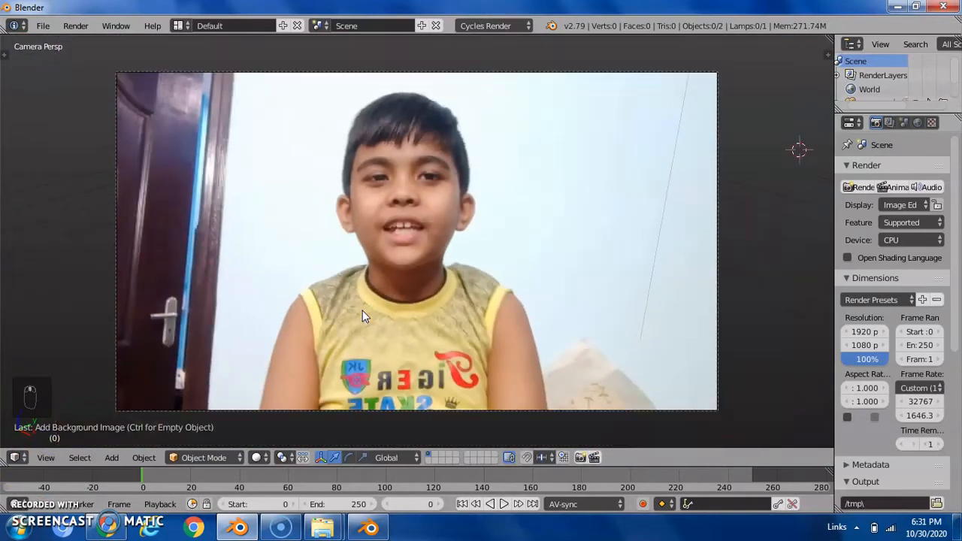
scroll(363, 310, "down", 1)
middle_click_drag(362, 311, 369, 252)
scroll(407, 231, "down", 2)
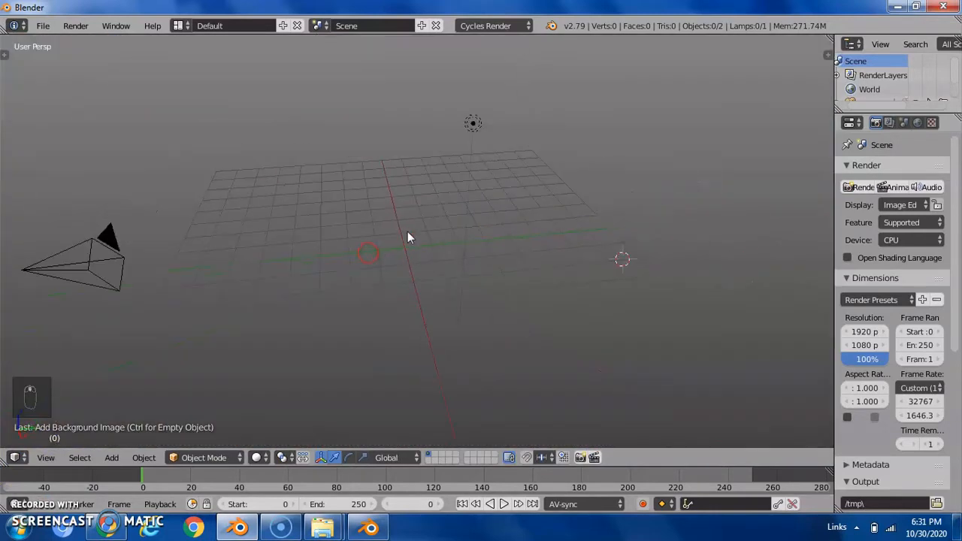
key("shift+s")
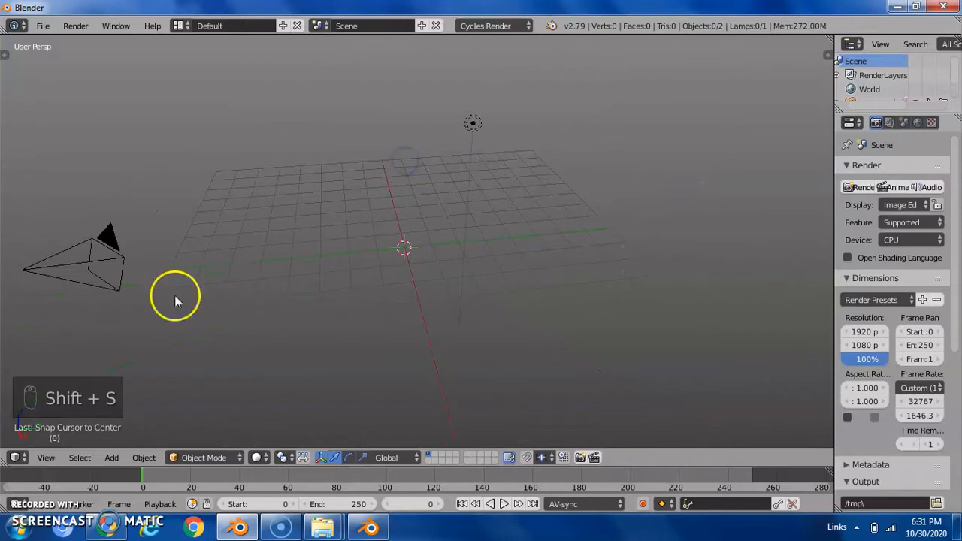
Search Windows for "tennis ball", open the Tennis Ball Rig folder in File Explorer and return to Blender 2.79
left_click(8, 528)
type("tennis")
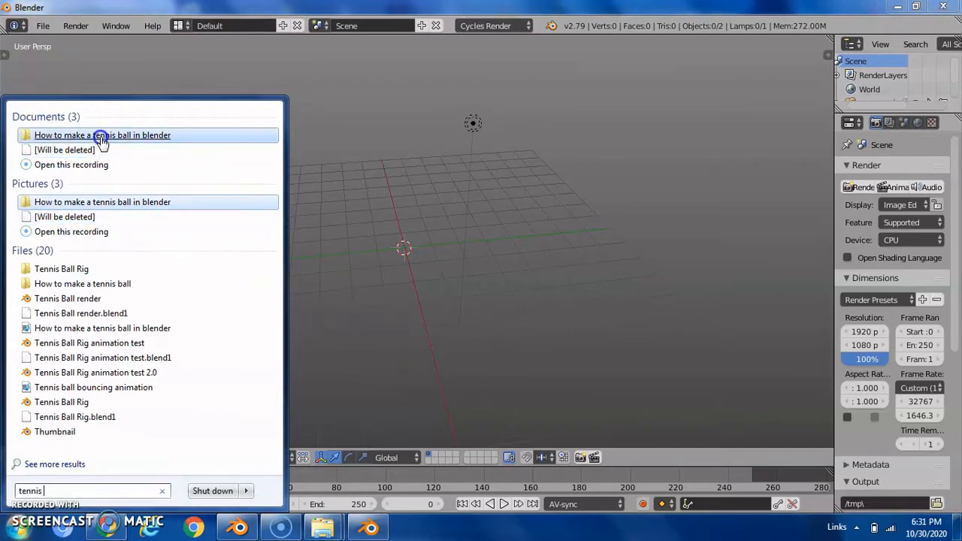
type(" ball")
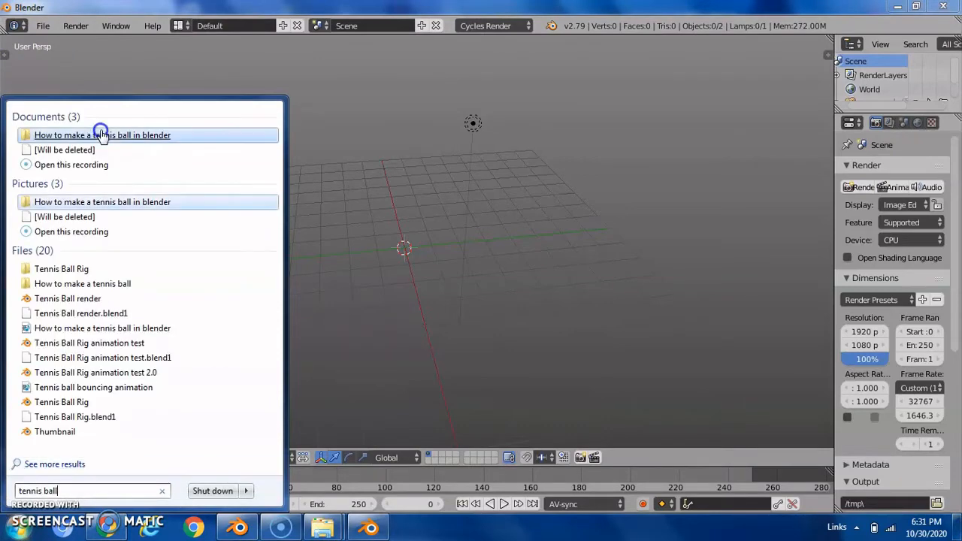
left_click(96, 271)
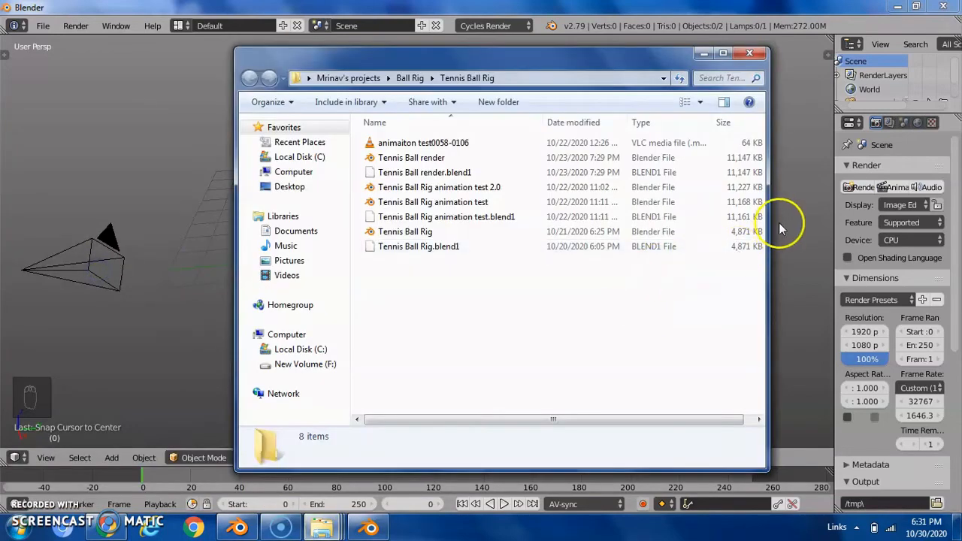
left_click(795, 200)
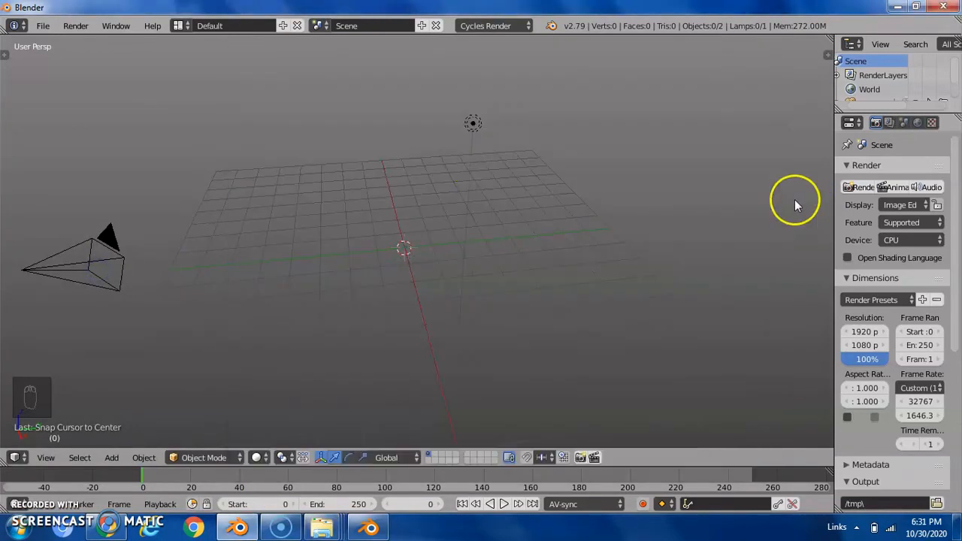
Try to append Tennis Ball render.blend from the Tennis Ball Rig folder without choosing a data block inside it
left_click(43, 26)
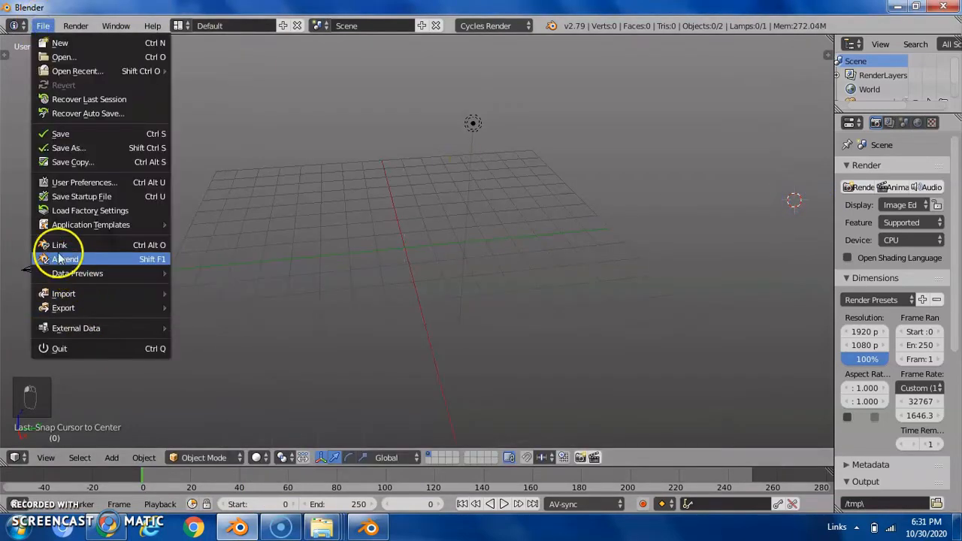
left_click(56, 258)
key("alt+Tab")
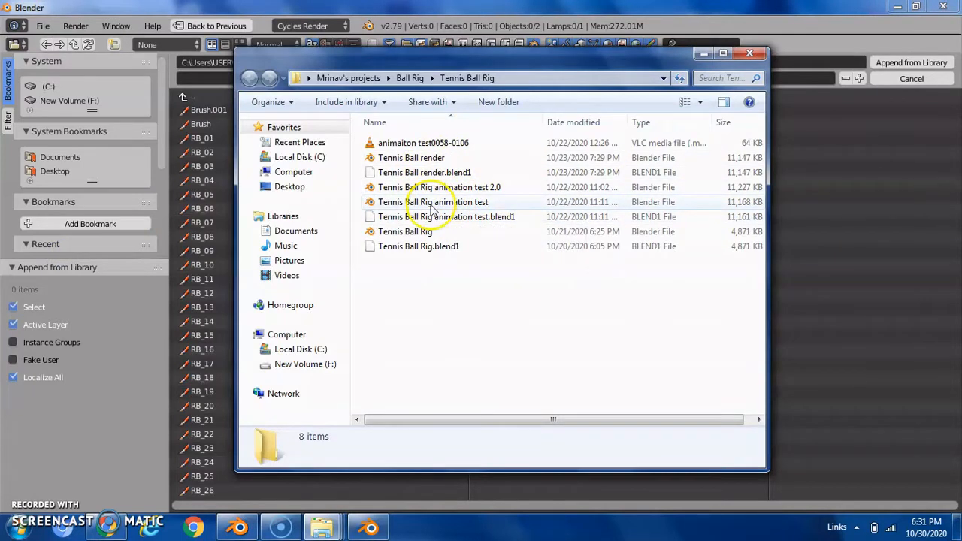
left_click(406, 159)
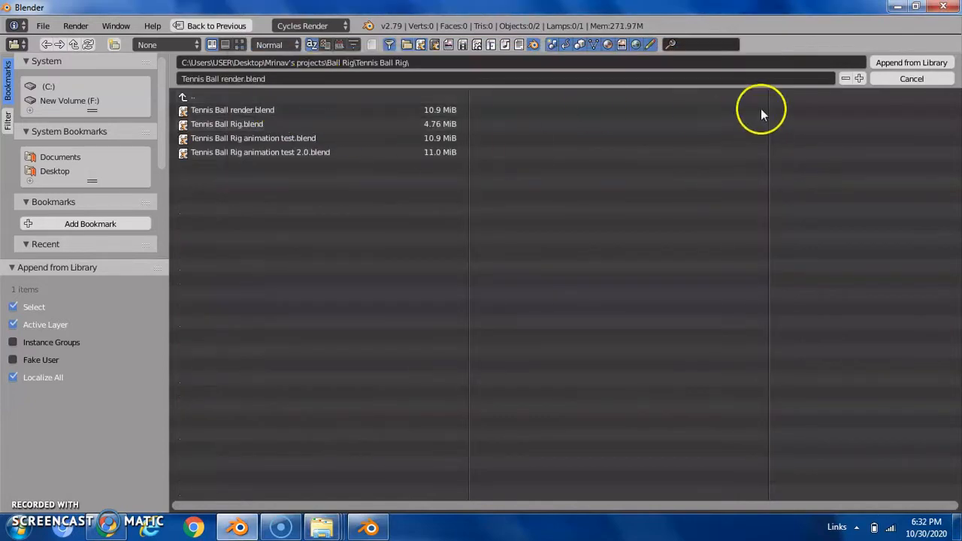
left_click(899, 65)
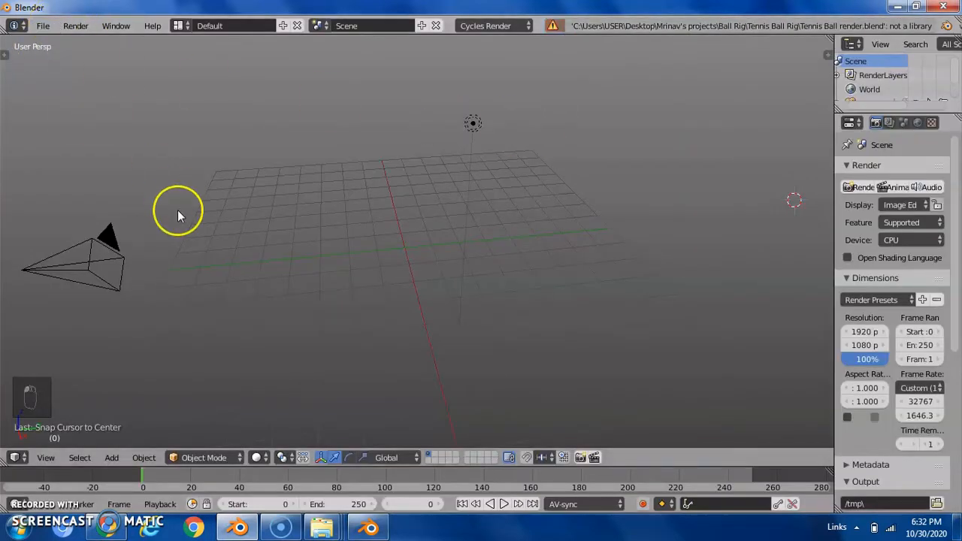
Append the Ball Rig and Sphere objects from Tennis Ball render.blend and deselect everything in the scene
left_click(44, 26)
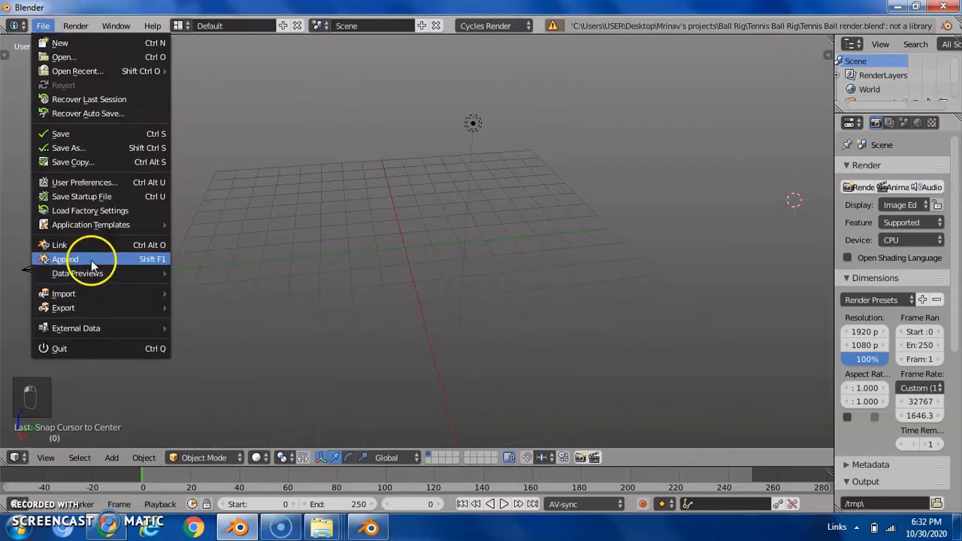
left_click(90, 259)
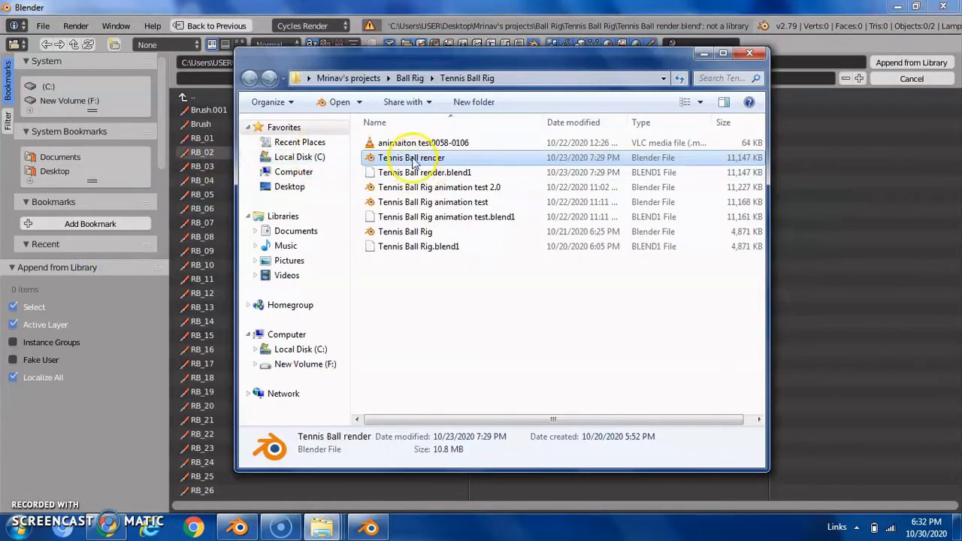
key("alt+Tab")
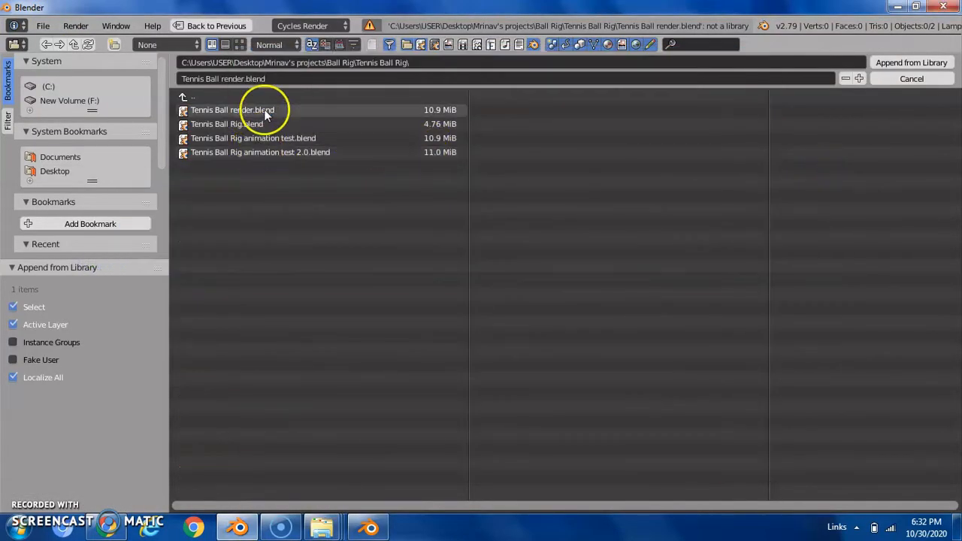
double_click(264, 109)
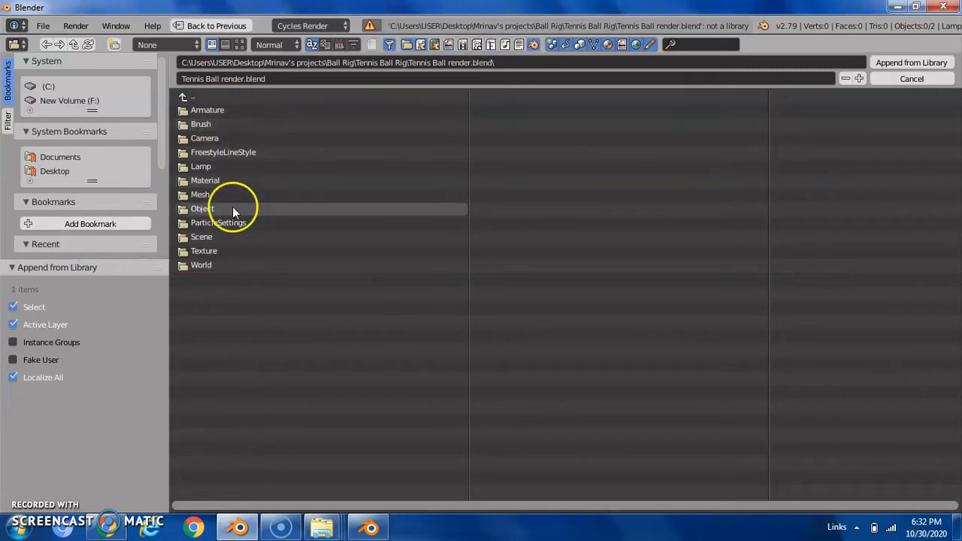
double_click(197, 208)
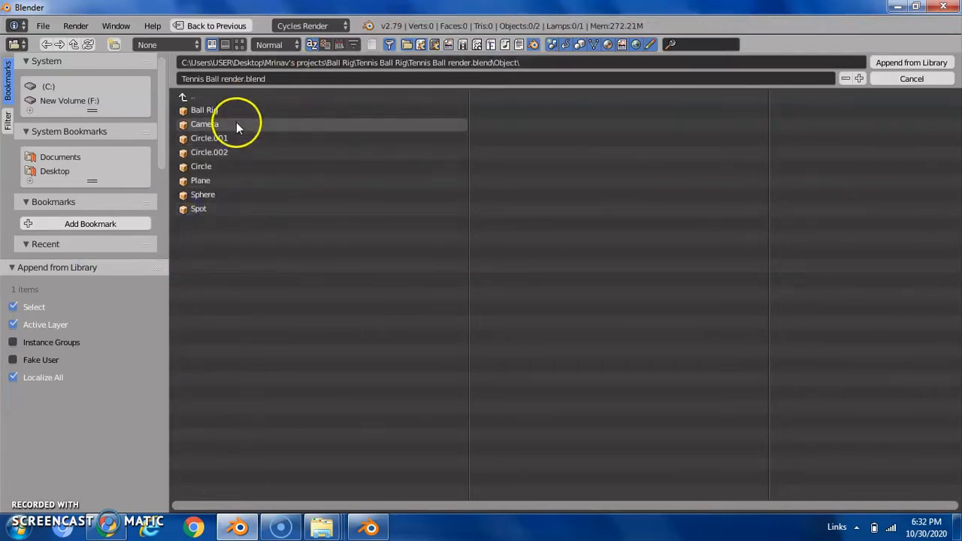
left_click(206, 110)
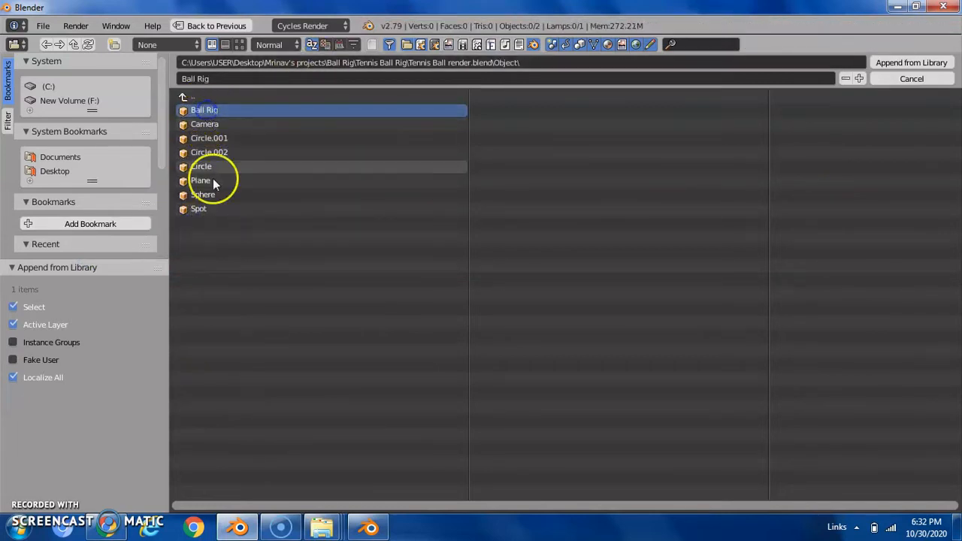
left_click(212, 194, "shift")
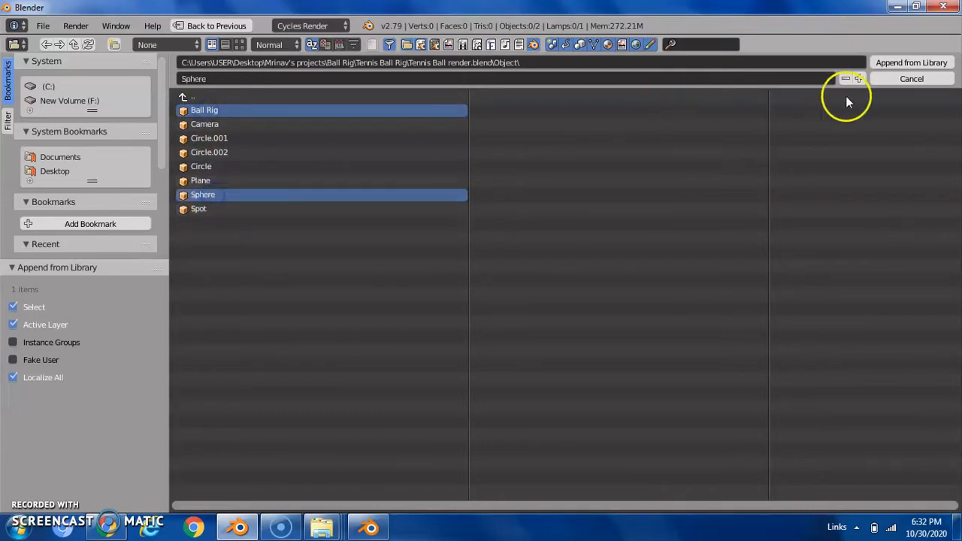
left_click(911, 63)
key("a")
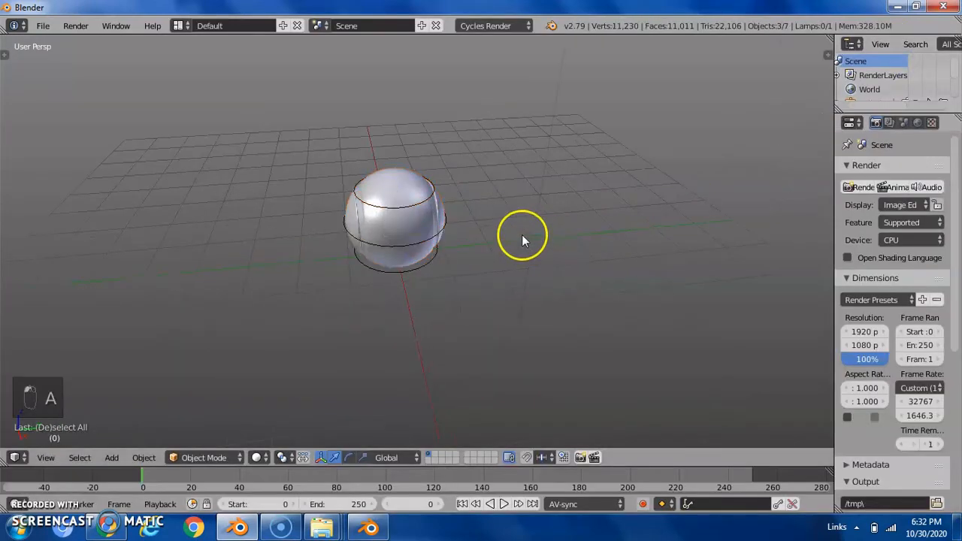
Examine the appended tennis ball up close, selecting its Ball Rig armature briefly and clearing the selection
scroll(522, 235, "up", 3)
middle_click_drag(436, 217, 490, 214)
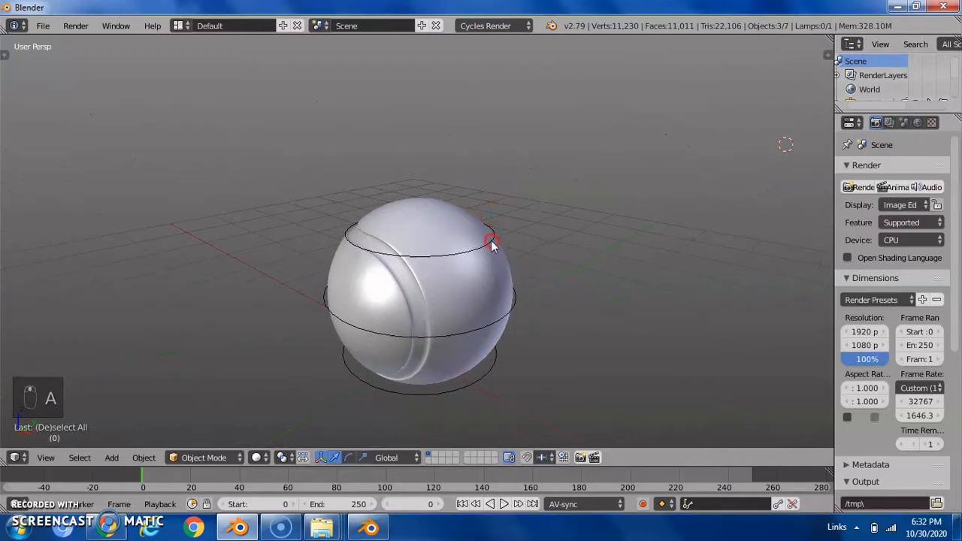
right_click(491, 240)
right_click(491, 241)
scroll(491, 241, "up", 6)
scroll(491, 241, "down", 5)
middle_click_drag(500, 245, 524, 213)
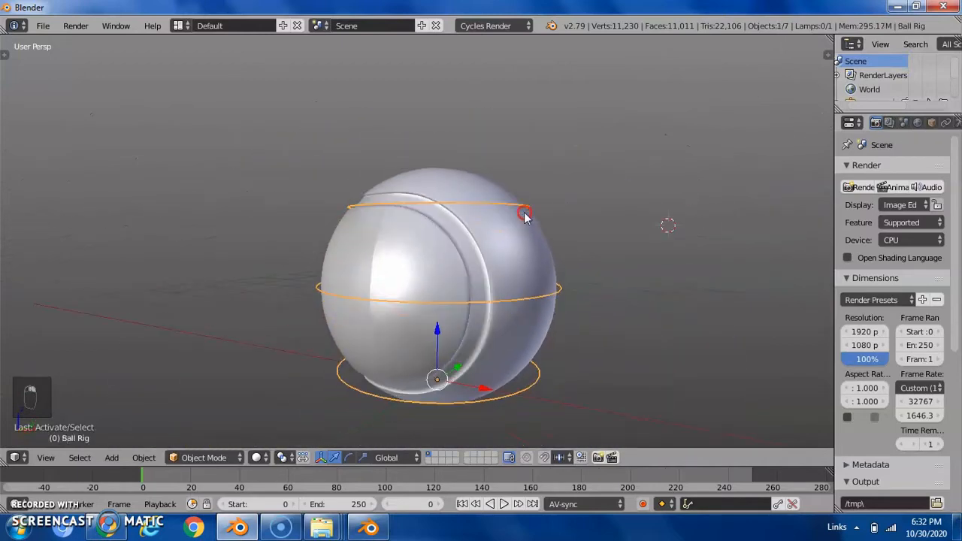
key("a")
Look through the camera and try to reframe the ball over the footage with walk navigation
key("KP_0")
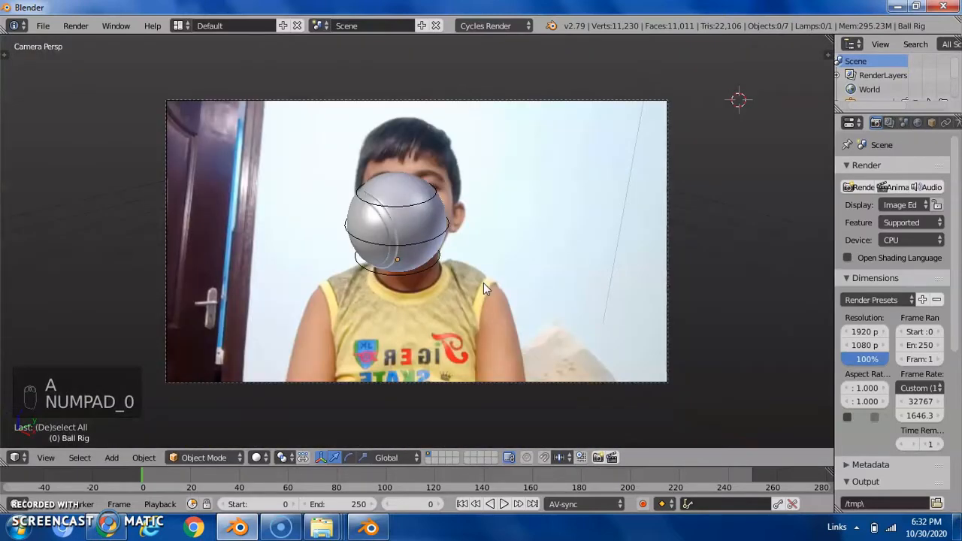
scroll(454, 243, "up", 2)
key("shift+f")
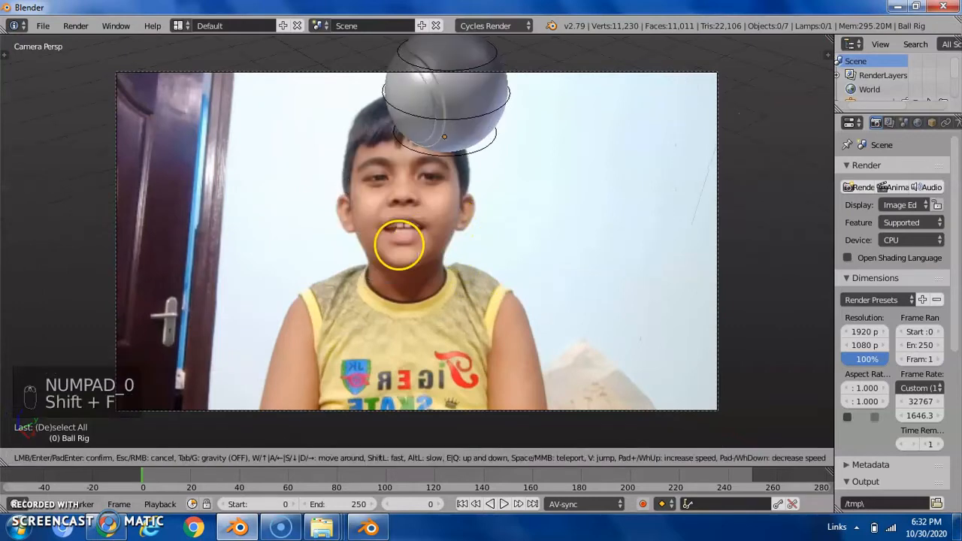
left_click(414, 242)
middle_click_drag(414, 241, 396, 262)
scroll(384, 260, "down", 6)
Select the camera and clear both its location and its rotation
right_click(324, 240)
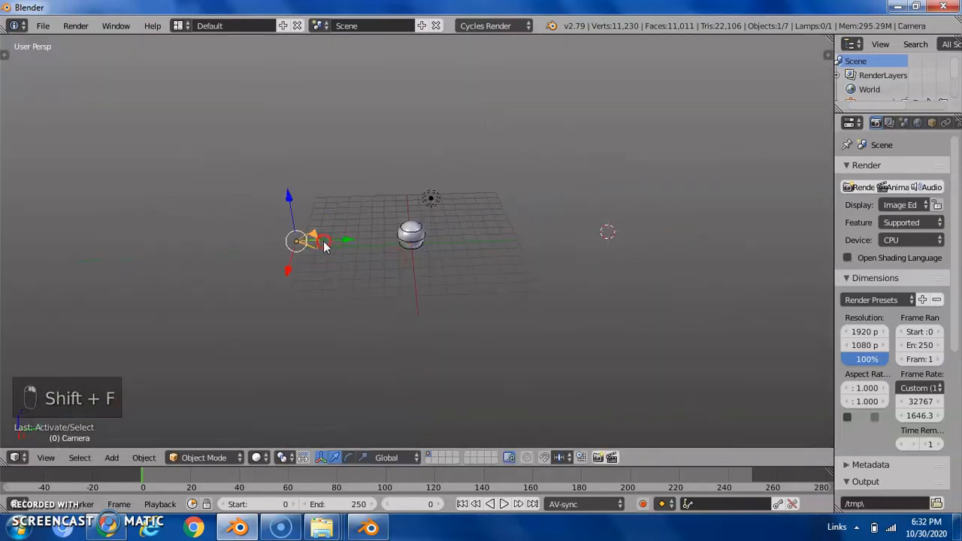
scroll(324, 246, "up", 4)
key("alt+g")
scroll(457, 249, "up", 3)
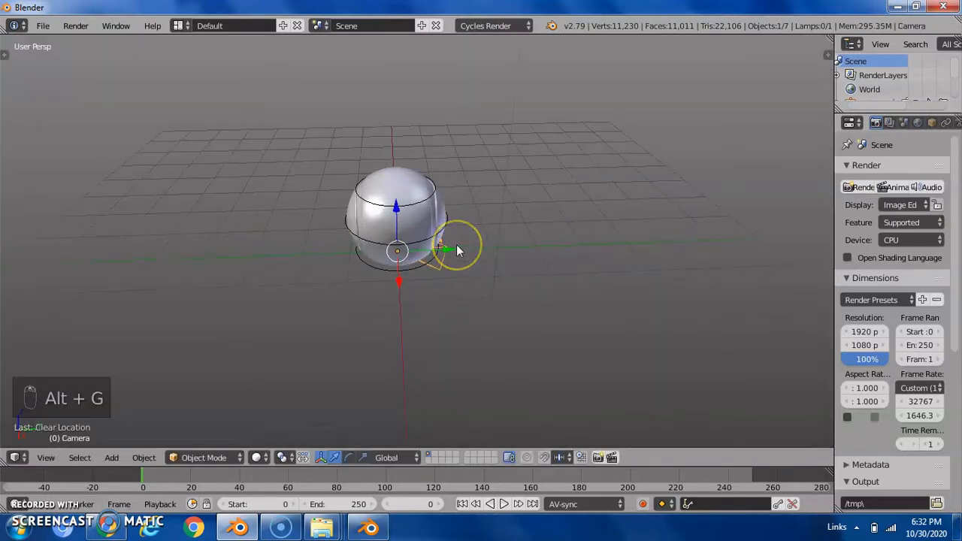
key("alt+r")
Rotate the camera 90 degrees around the X axis
middle_click_drag(397, 248, 506, 226)
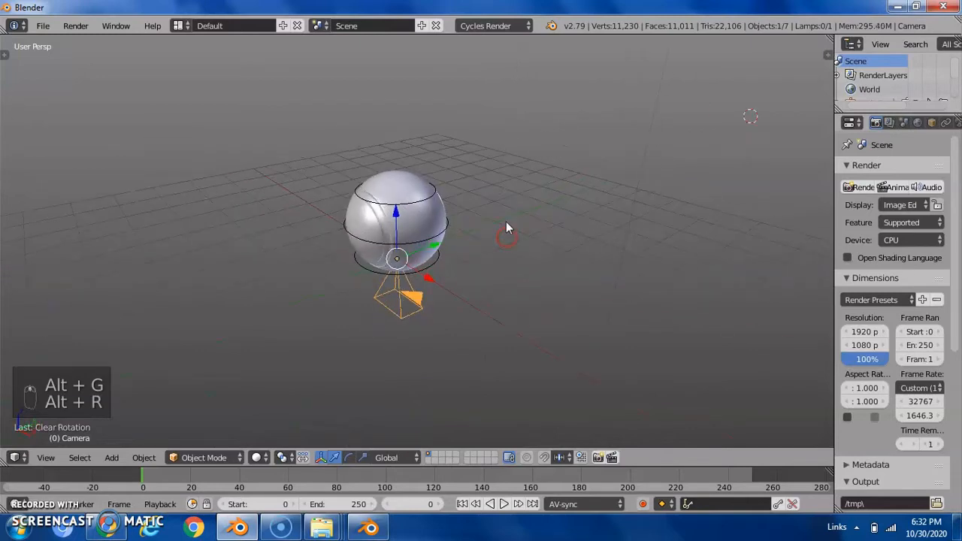
key("r")
right_click(506, 221)
left_click(506, 221)
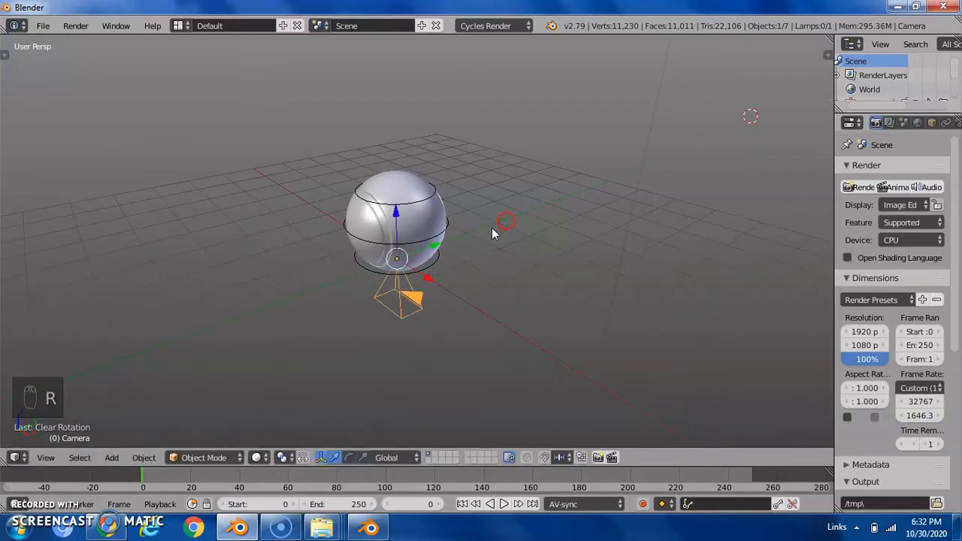
type("rx90")
left_click(492, 227)
Look through the camera and walk it backward until the whole ball fits inside the frame
key("KP_0")
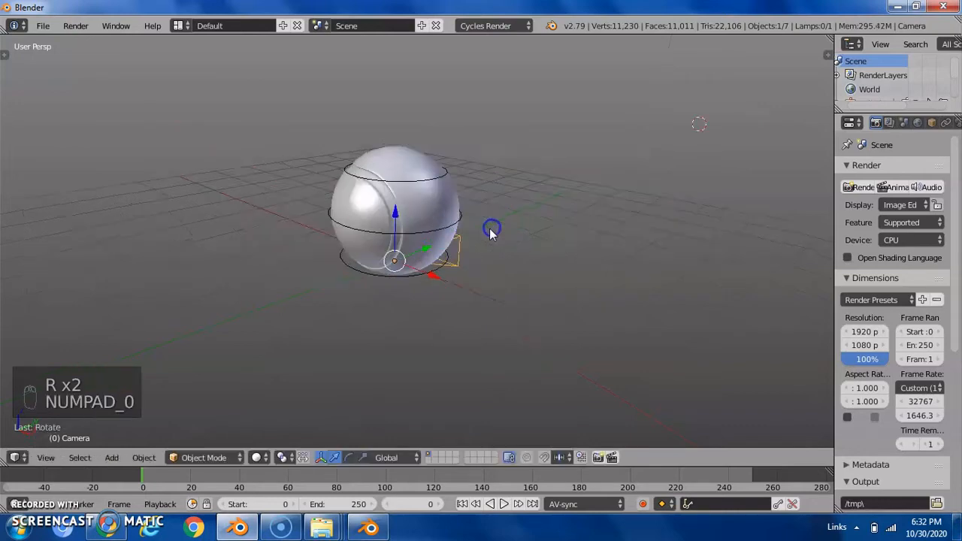
key("shift+f")
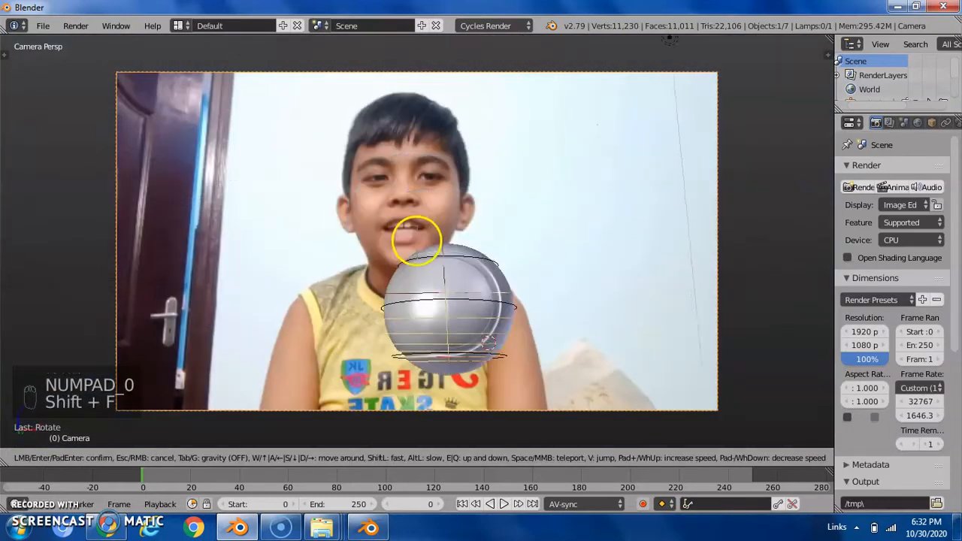
left_click(417, 241)
key("shift+f")
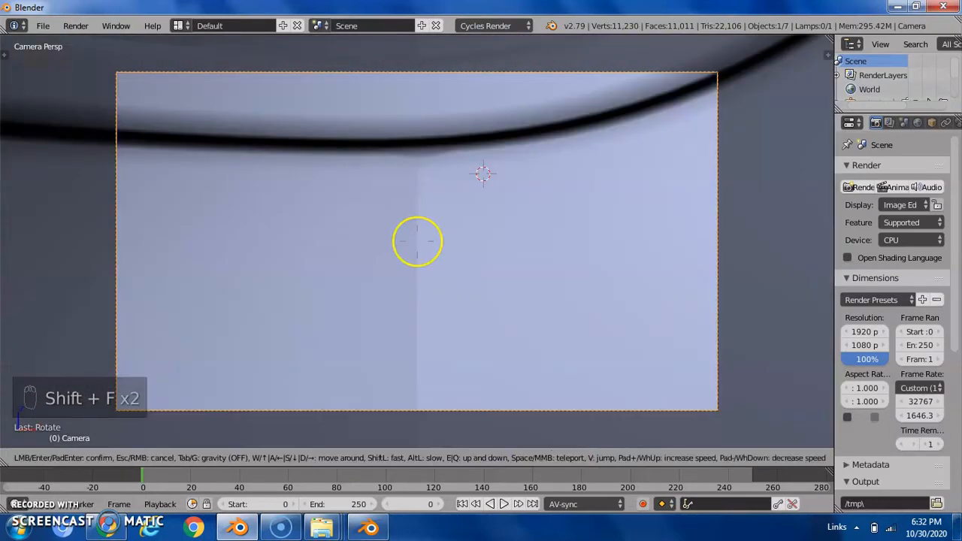
key("s")
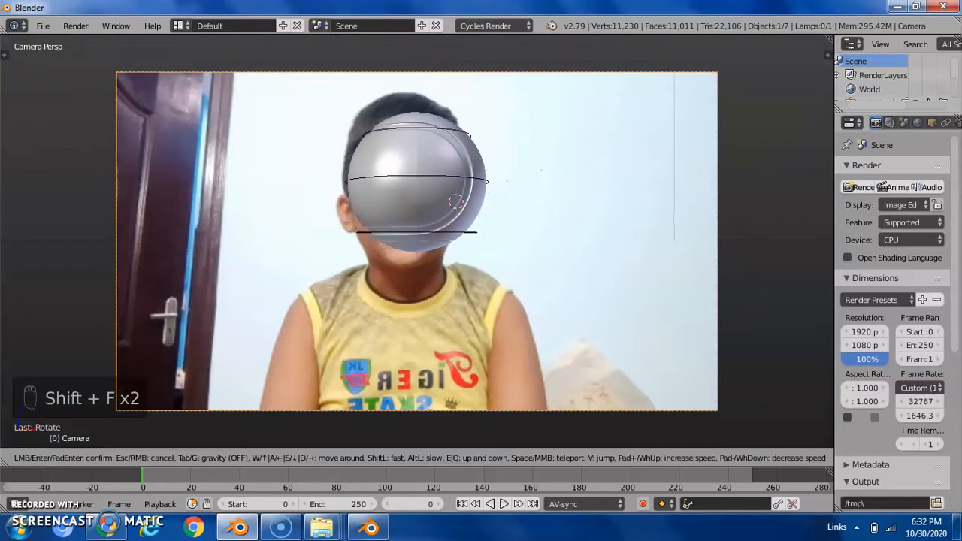
left_click(442, 189)
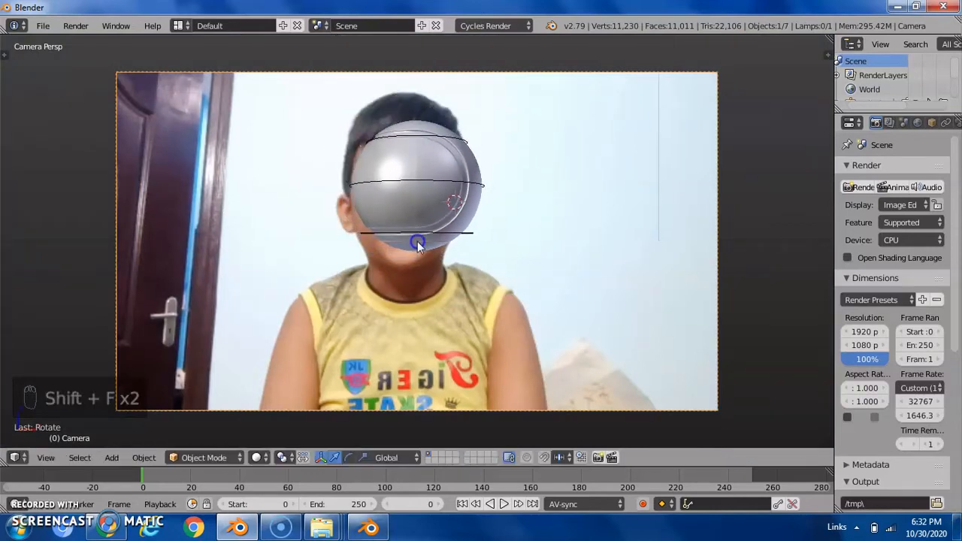
right_click(442, 188)
key("g")
right_click(554, 217)
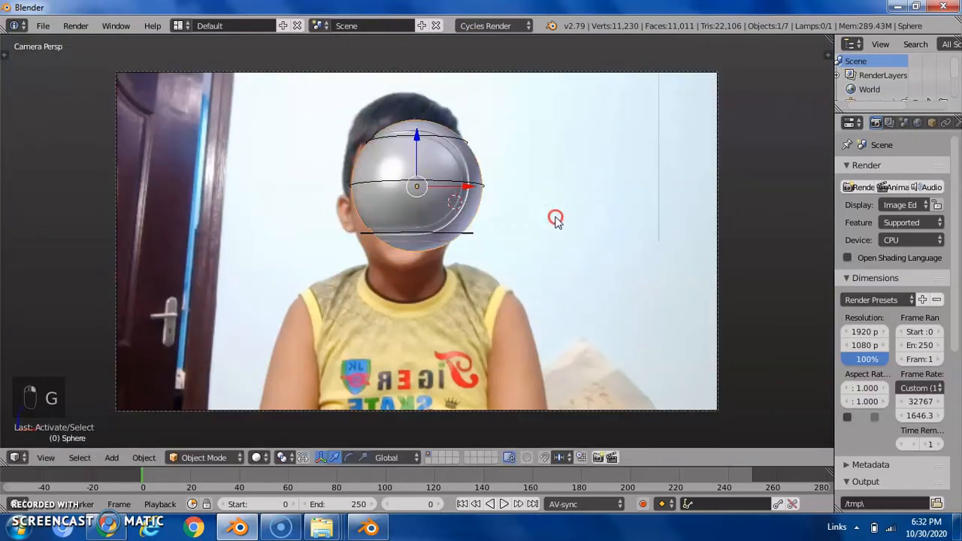
right_click(455, 178)
left_click(454, 181)
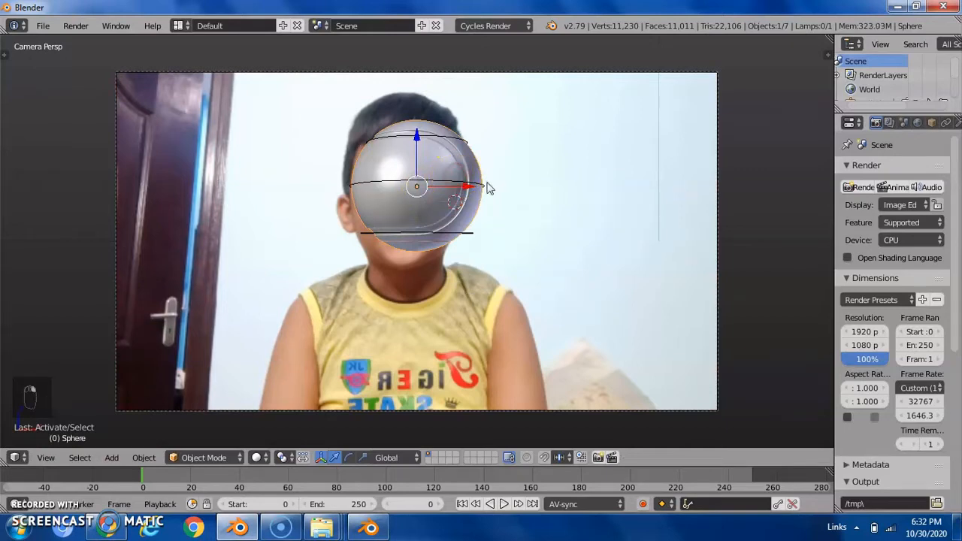
Select the Ball Rig and move it outside the camera frame, beside the lower right of the footage
right_click(484, 187)
scroll(457, 207, "down", 4)
key("g")
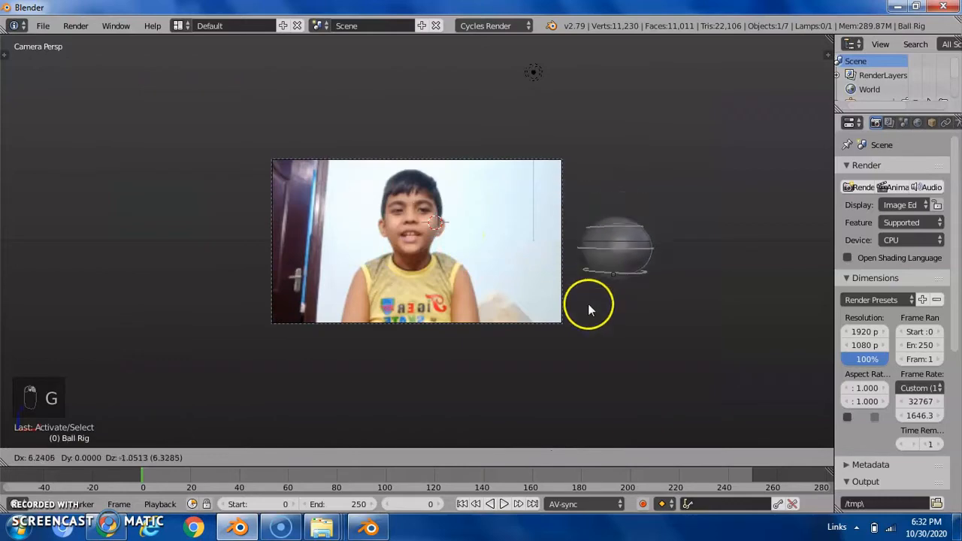
left_click(589, 319)
scroll(579, 323, "up", 4)
Play the background footage in the camera view and scrub to about frame 81, where the hand is raised
key("space")
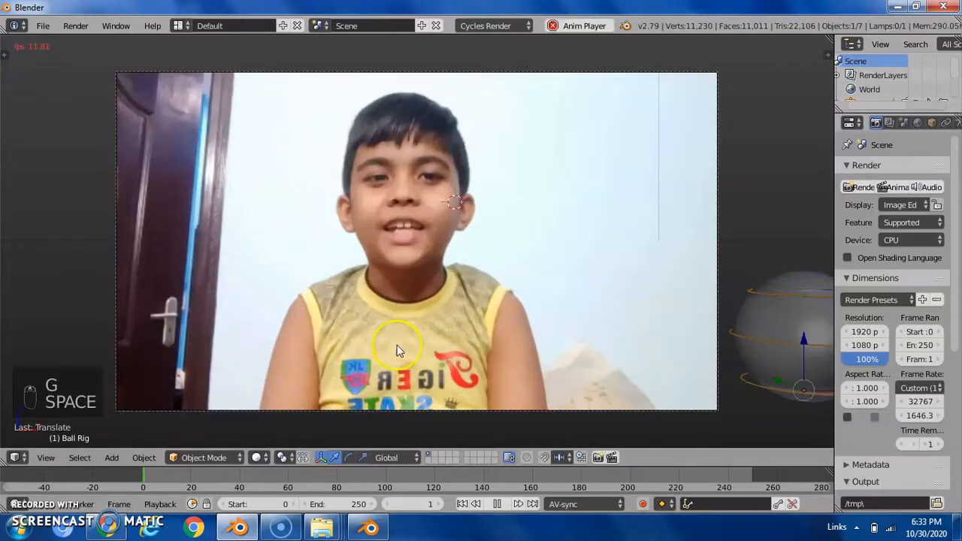
left_click(365, 364)
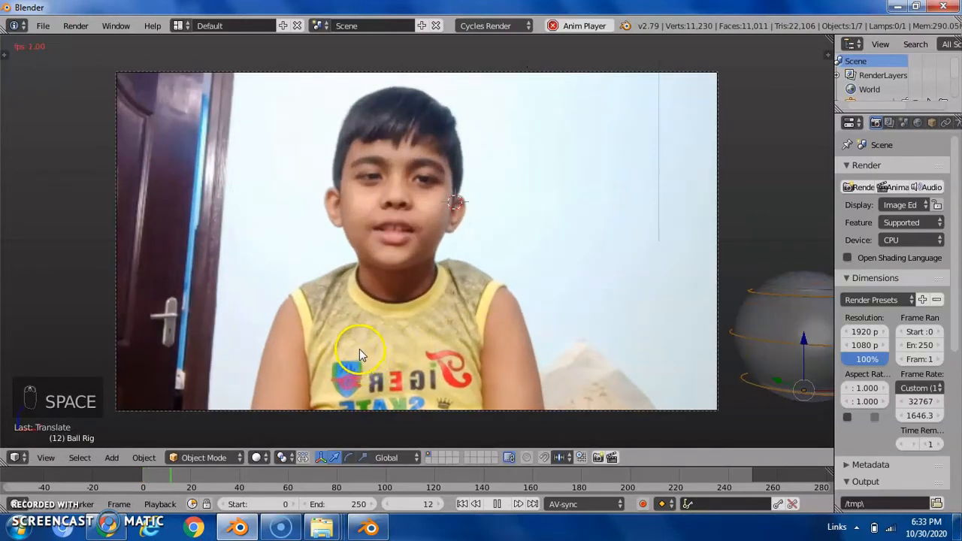
key("space")
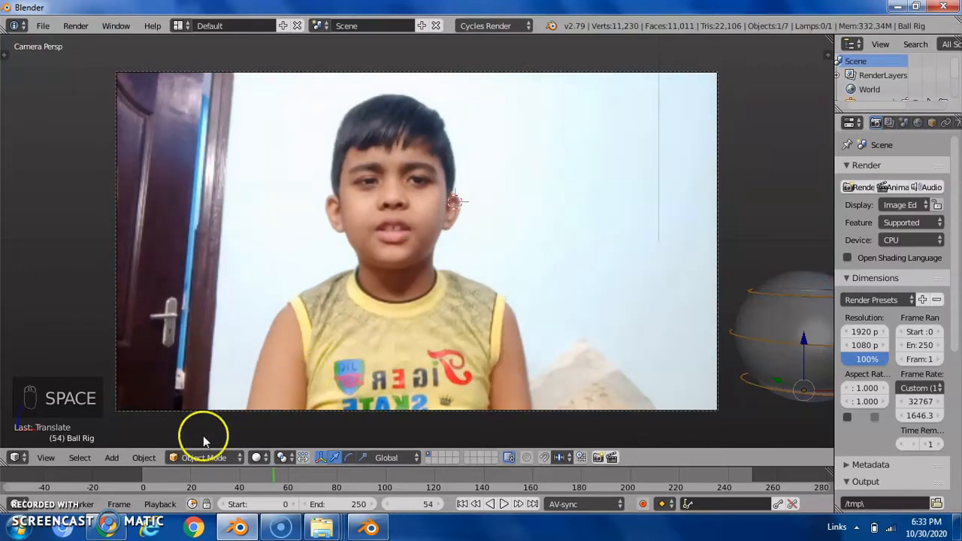
key("space")
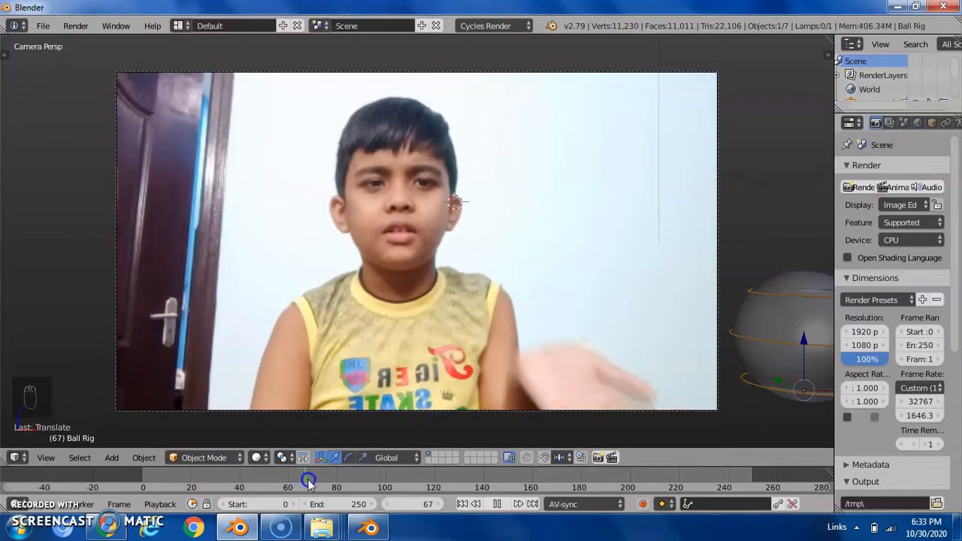
left_click_drag(311, 482, 343, 481)
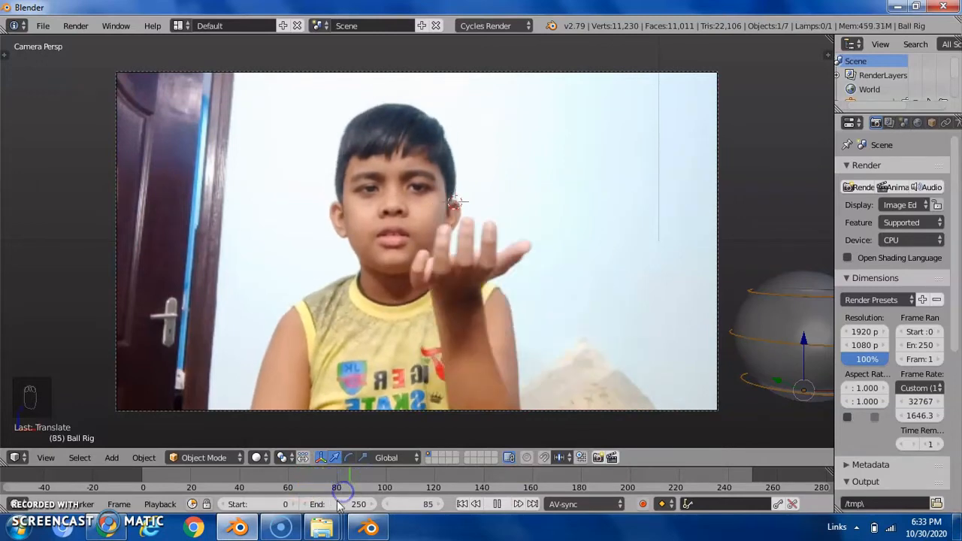
Switch to the Video Editing screen layout and bring the end of the two video strips into view
left_click(180, 27)
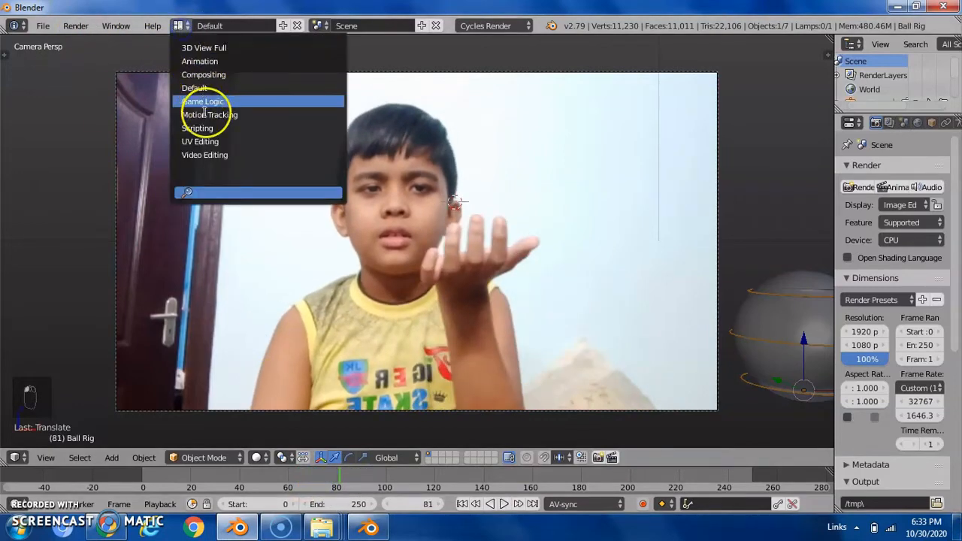
left_click(222, 156)
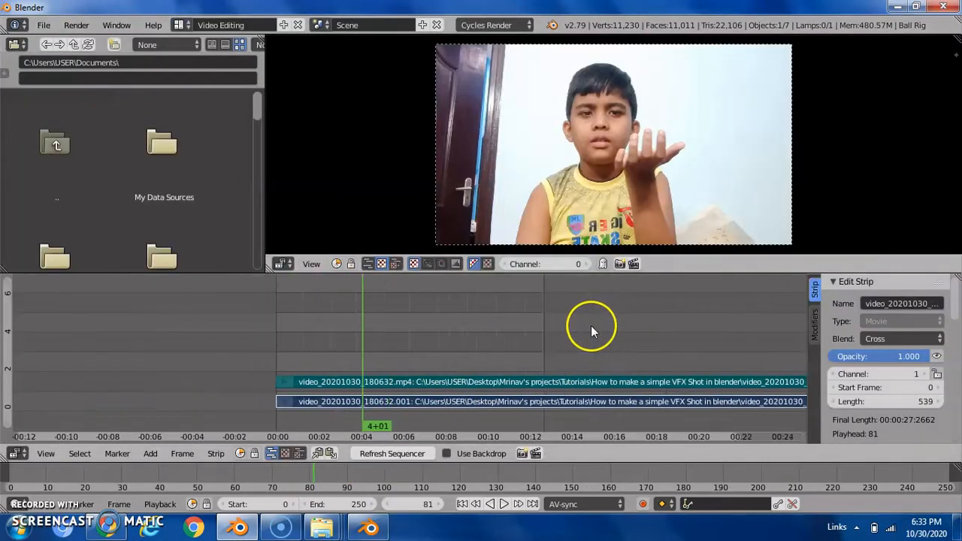
scroll(592, 328, "down", 2)
middle_click_drag(592, 327, 429, 277)
scroll(639, 366, "up", 4)
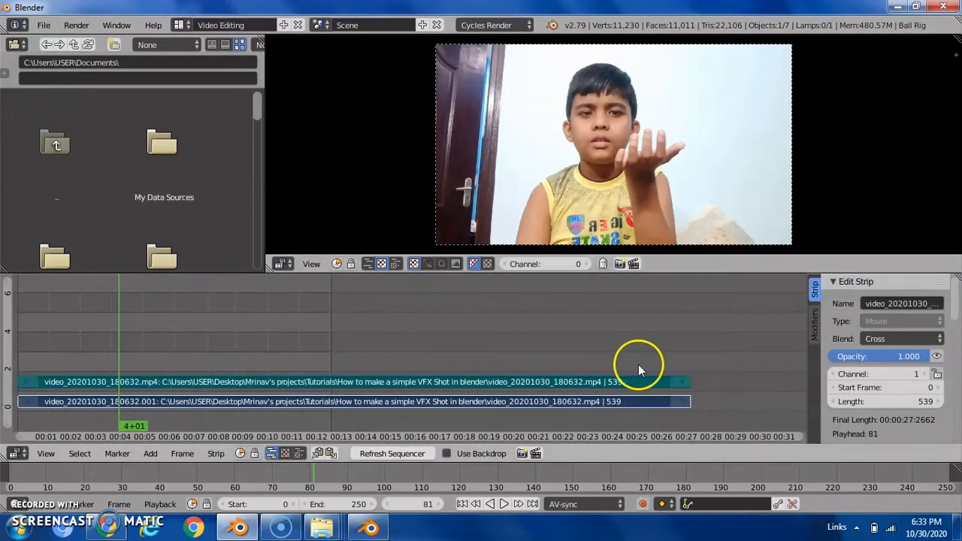
scroll(639, 367, "up", 6)
middle_click_drag(639, 367, 606, 337)
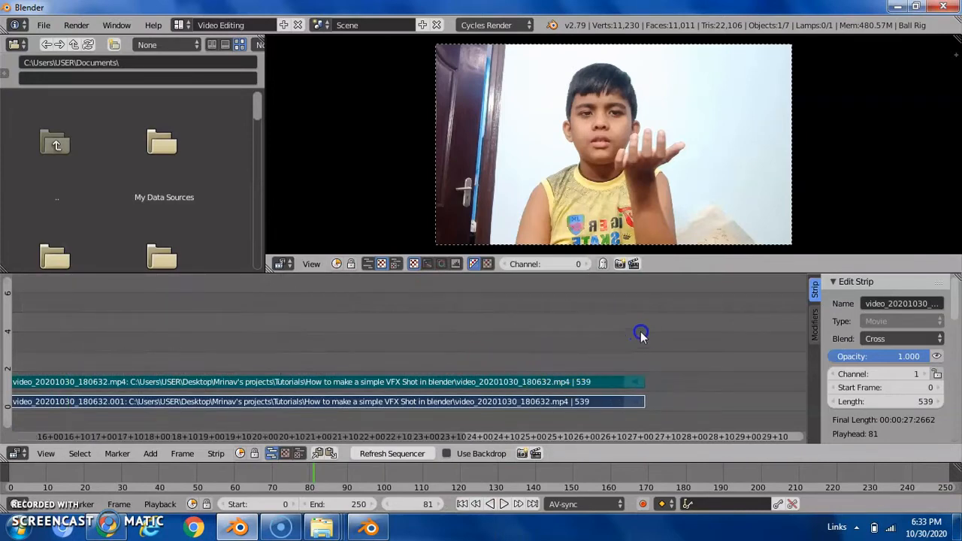
Scrub the playhead to the end of the video strips at frame 540
left_click_drag(614, 324, 496, 285)
key("alt+a")
middle_click_drag(496, 284, 716, 310)
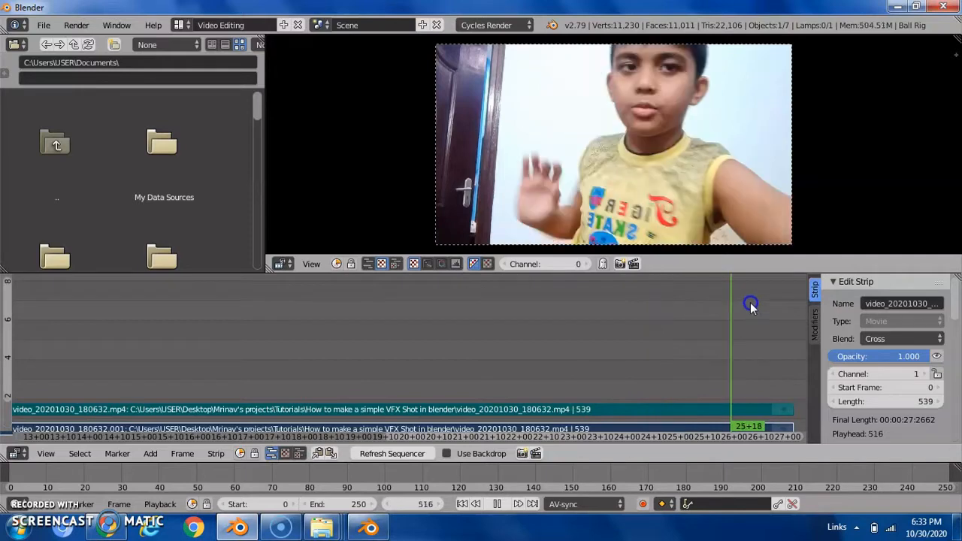
key("alt+a")
left_click_drag(740, 311, 795, 288)
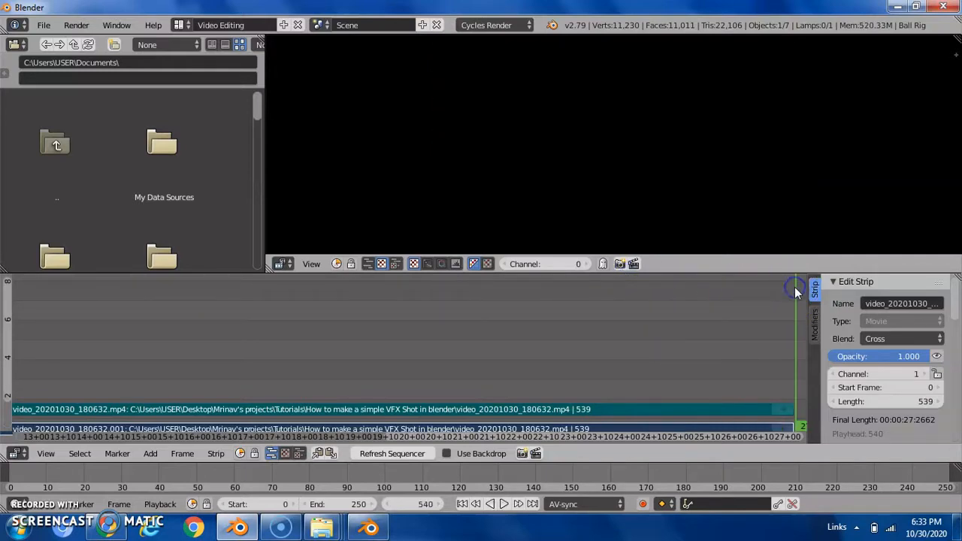
Step the playhead back frame by frame from the end of the video strips to frame 530
key("Left")
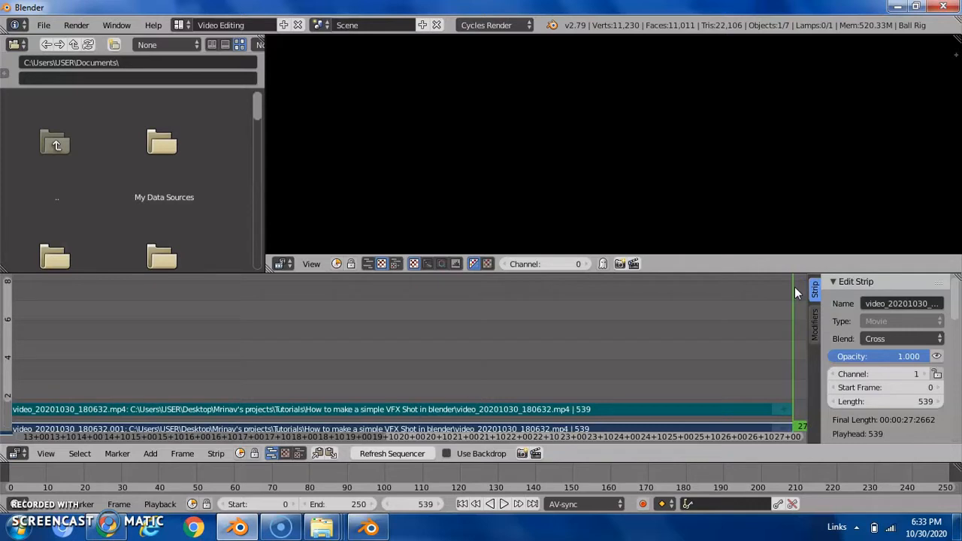
key("Left")
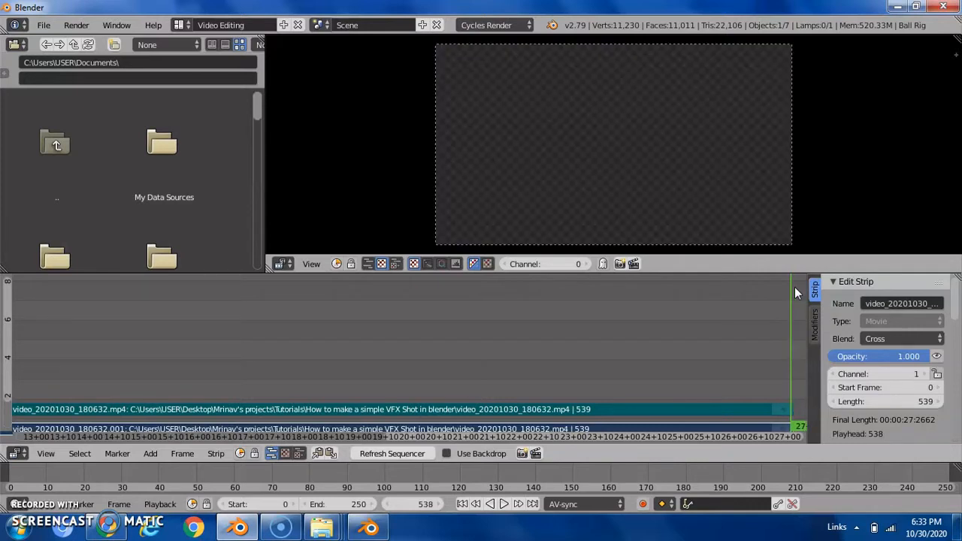
key("Left")
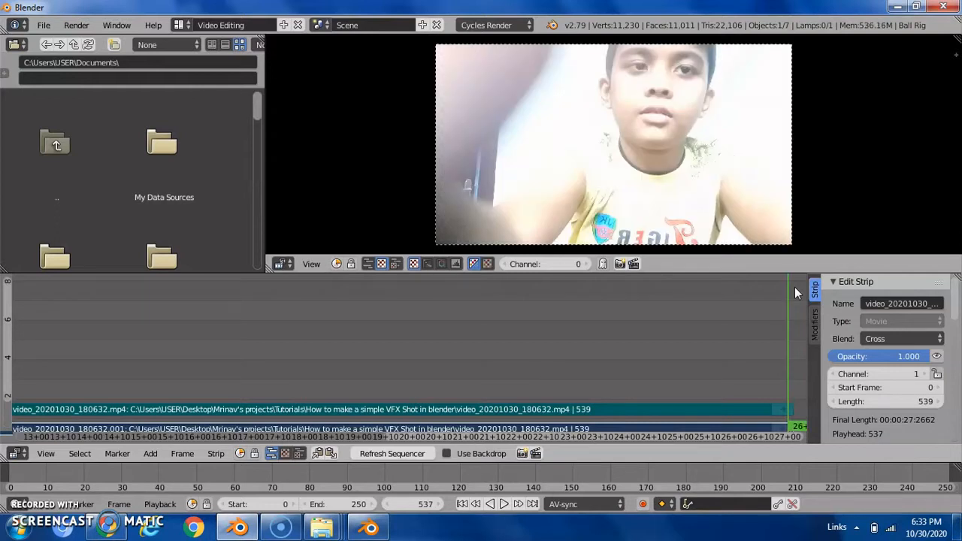
key("Left")
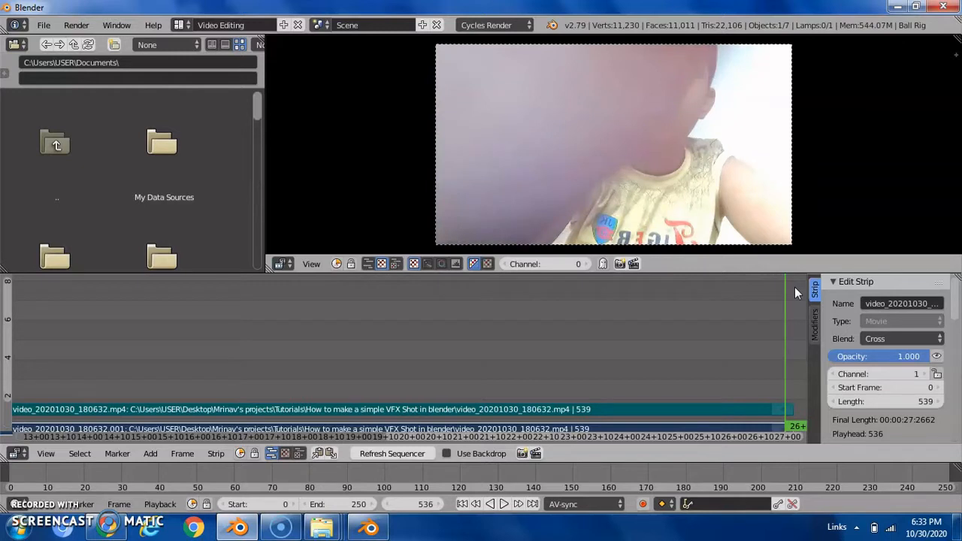
key("Left")
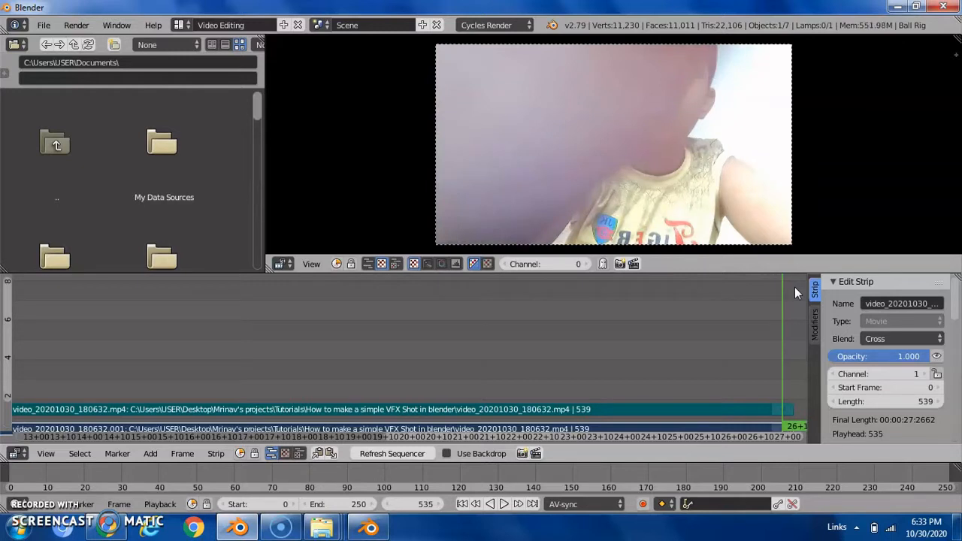
key("Left")
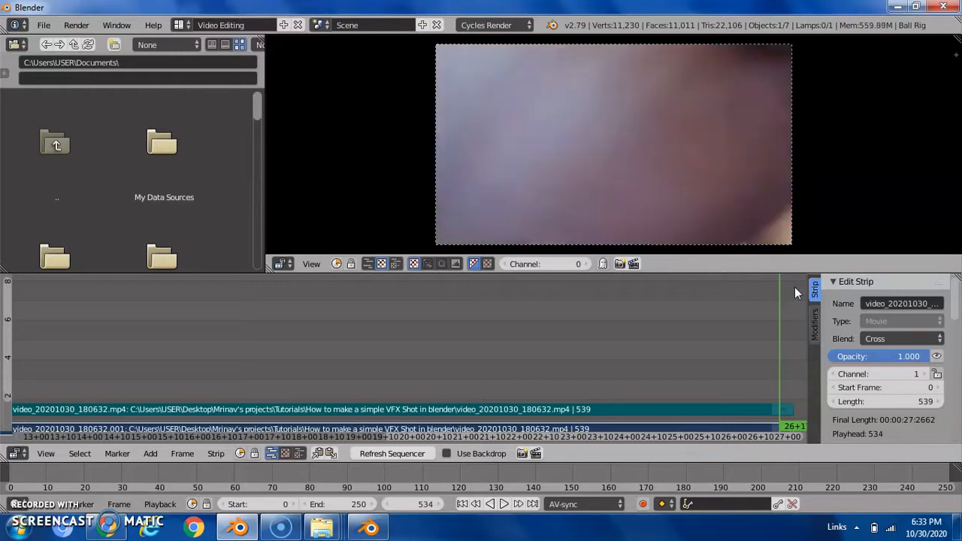
key("Left")
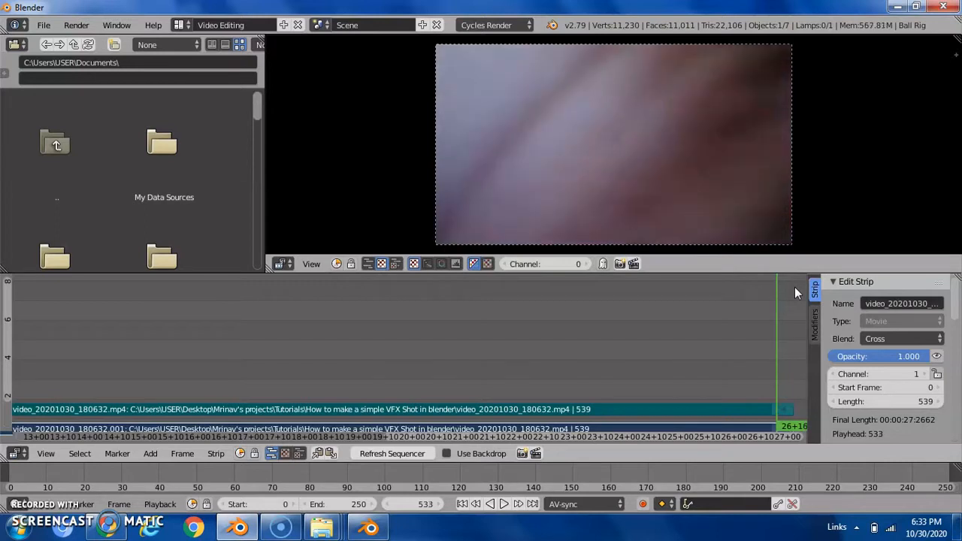
key("Left")
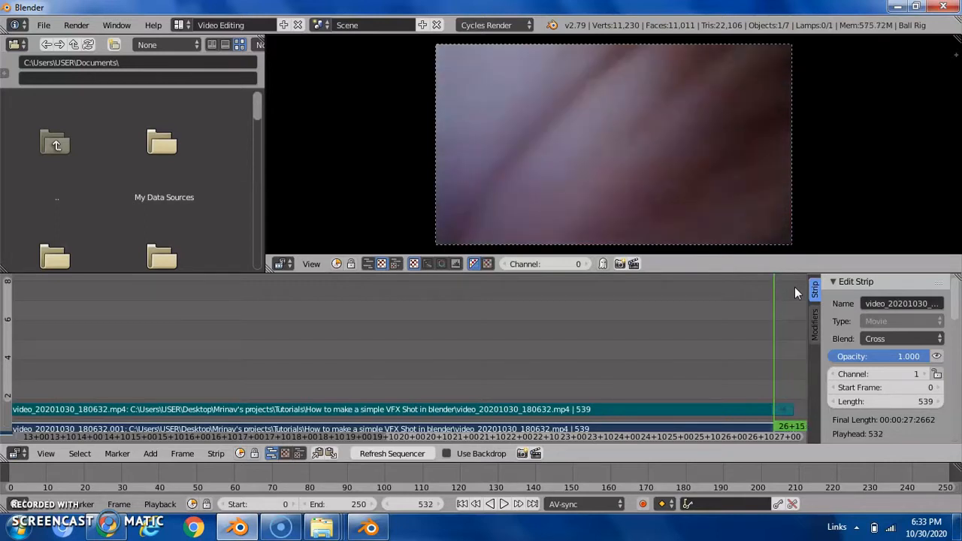
key("Left")
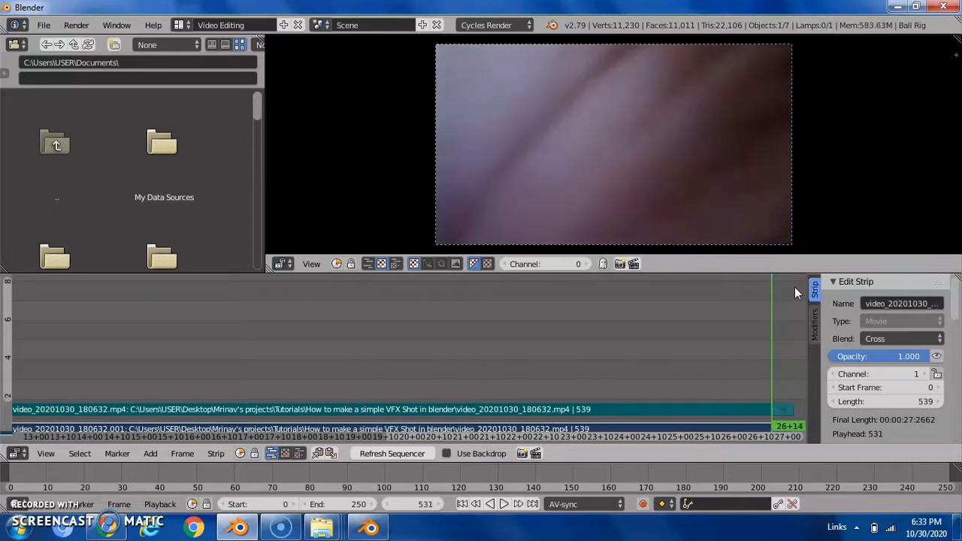
key("Left")
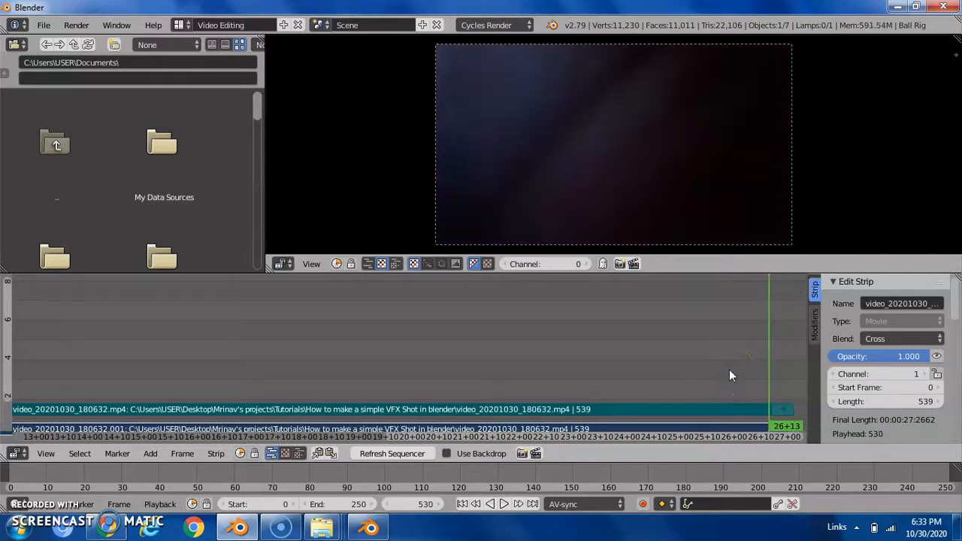
Set the scene's end frame to 529, just before the playhead in the sequencer
middle_click_drag(726, 382, 615, 309)
scroll(635, 322, "up", 8)
middle_click_drag(693, 349, 233, 303)
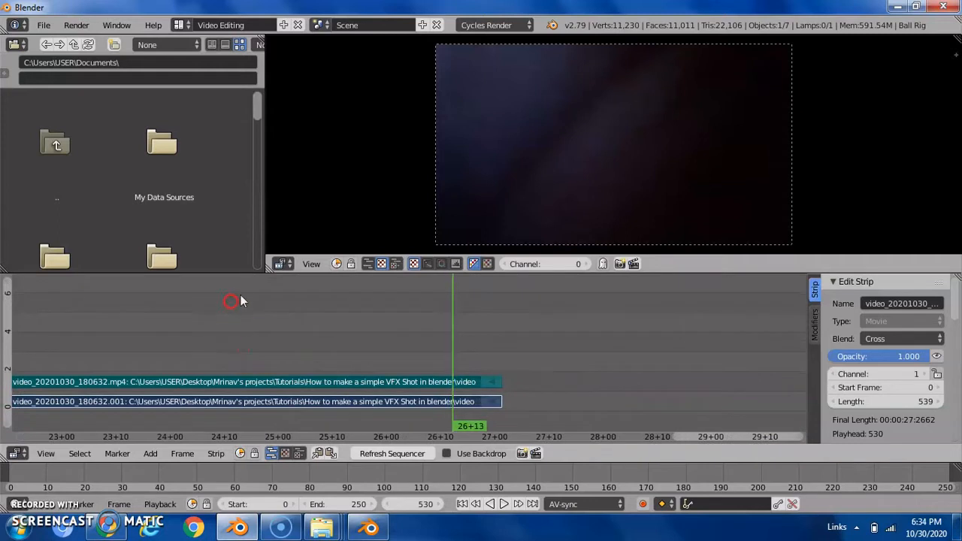
scroll(380, 382, "up", 5)
scroll(623, 383, "up", 5)
middle_click_drag(623, 383, 539, 335)
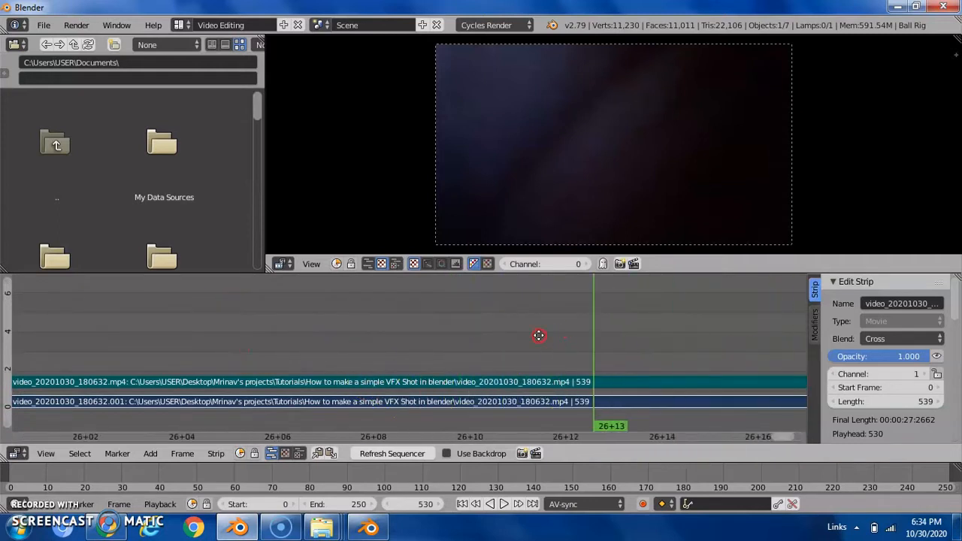
left_click(346, 504)
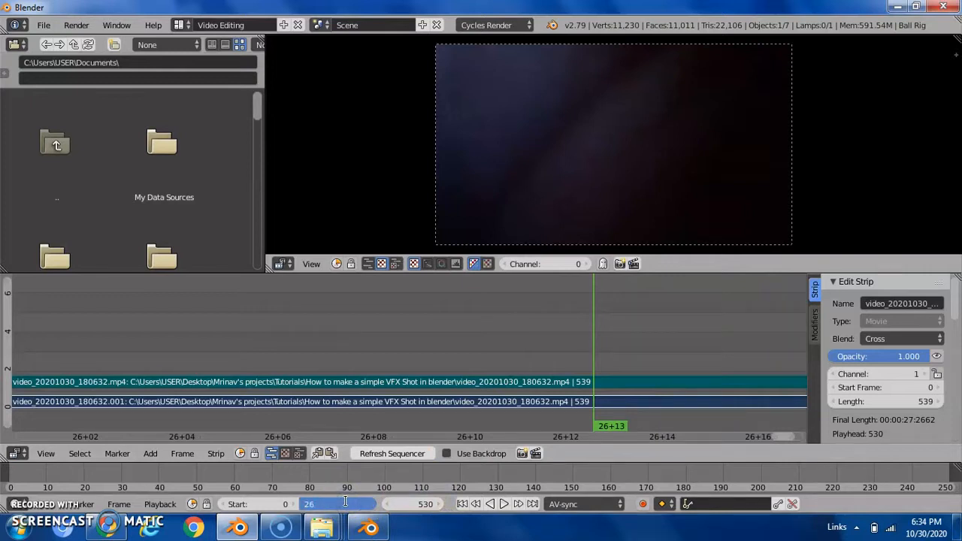
key("Return")
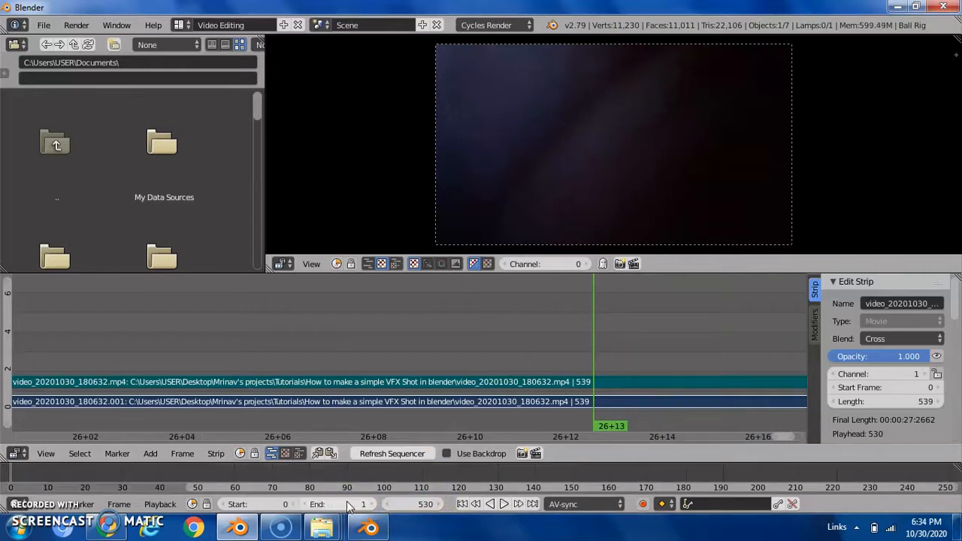
mouse_move(348, 508)
left_mouse_down()
mouse_move(857, 451)
mouse_move(687, 394)
mouse_move(763, 386)
mouse_move(728, 379)
left_mouse_up()
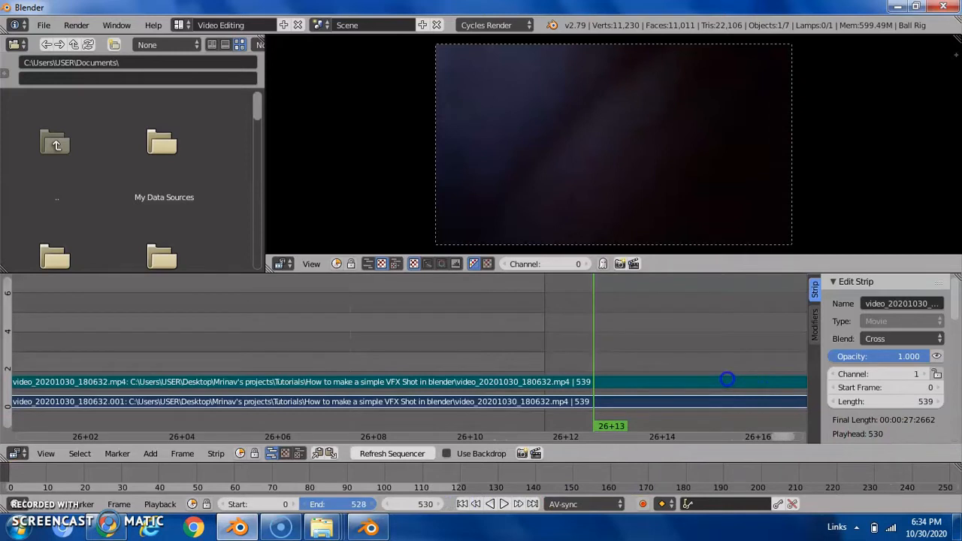
left_click(345, 500)
type("9")
key("Return")
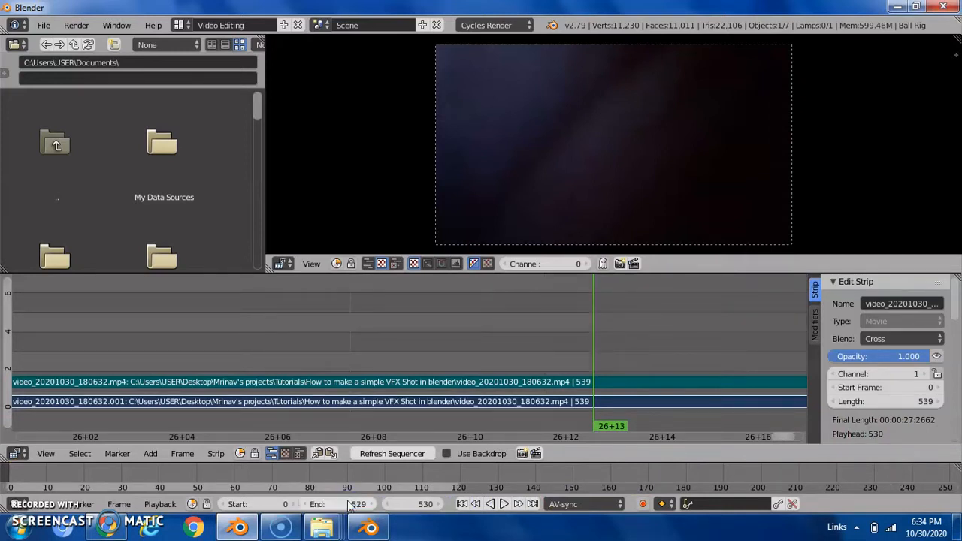
Set the scene's end frame to 530 to match the playhead
scroll(570, 346, "down", 10)
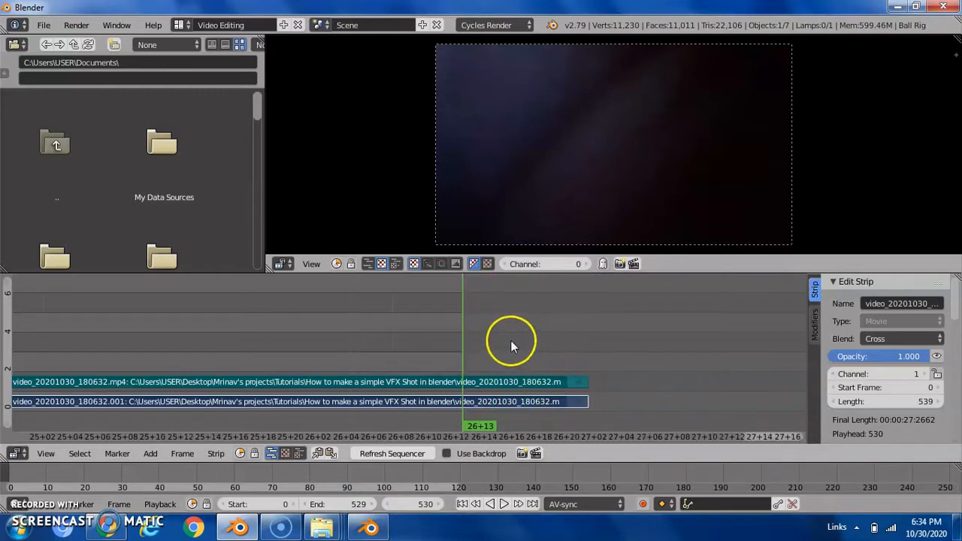
scroll(372, 365, "down", 12)
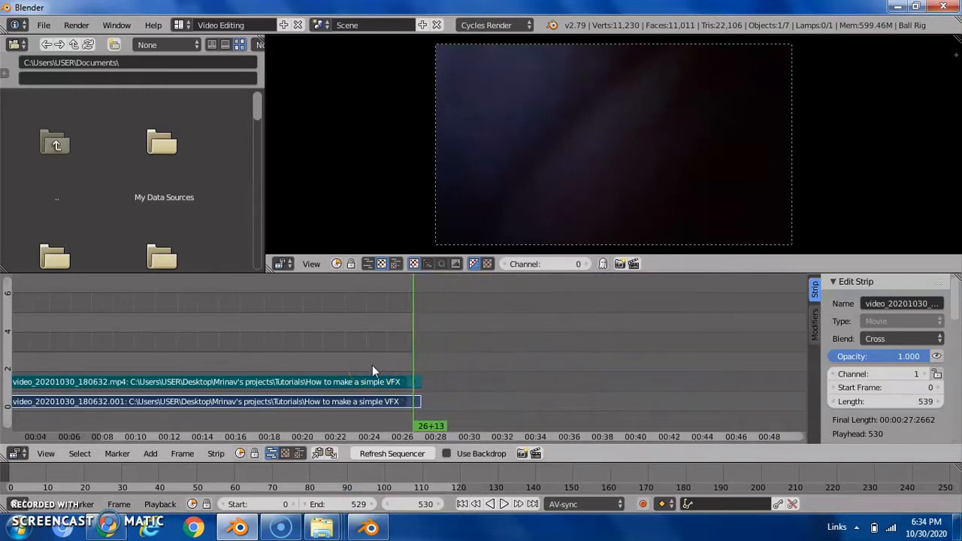
left_click(350, 504)
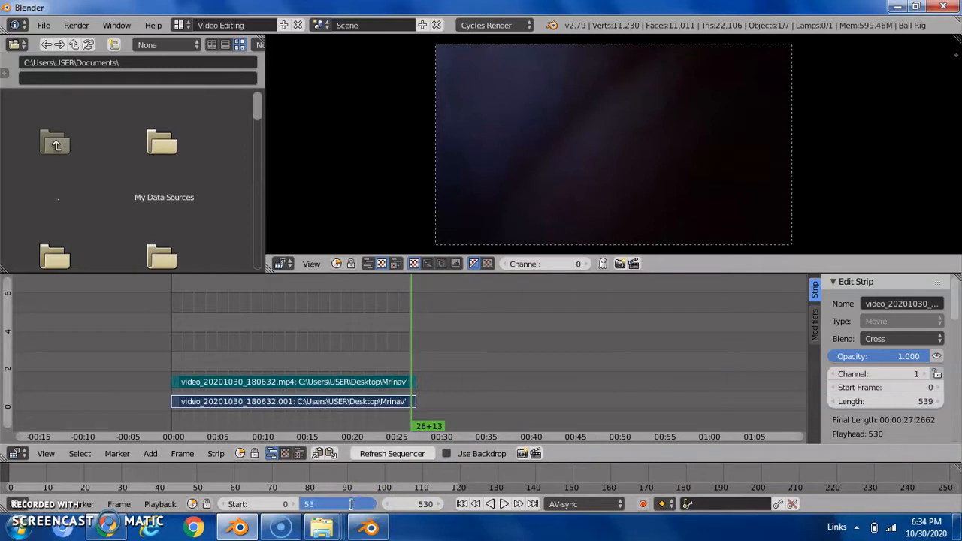
key("Return")
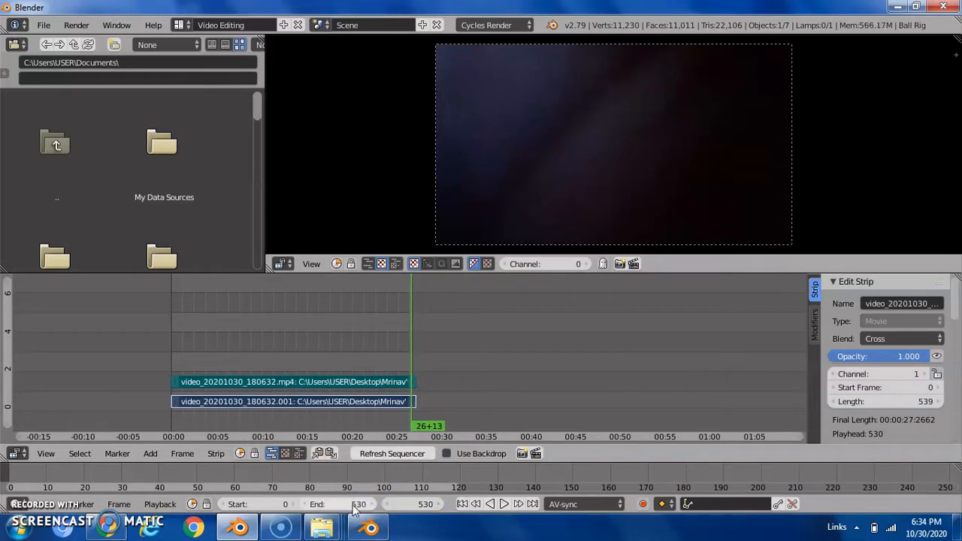
Scrub the playhead back to frame 2 and switch to the Default screen layout
scroll(390, 474, "down", 6)
scroll(391, 478, "down", 5)
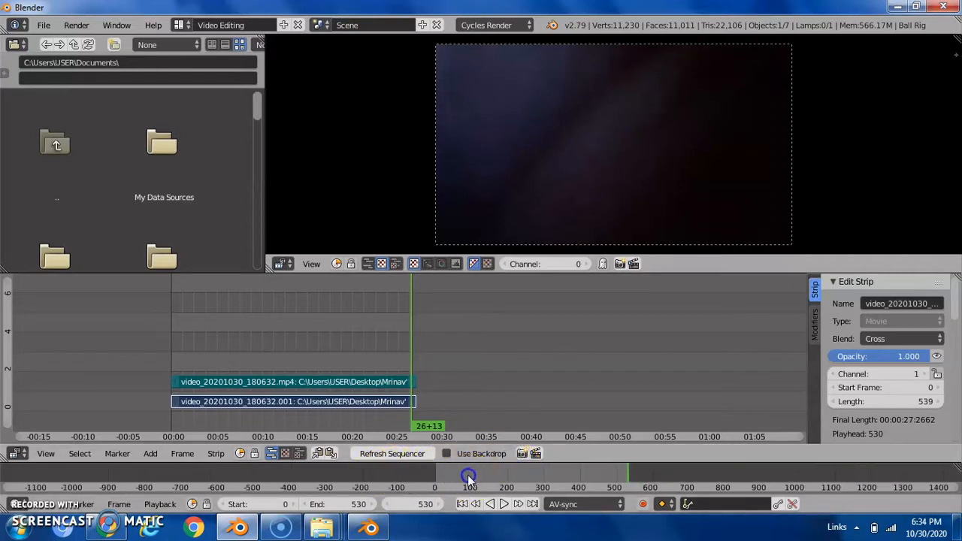
left_click_drag(468, 479, 435, 479)
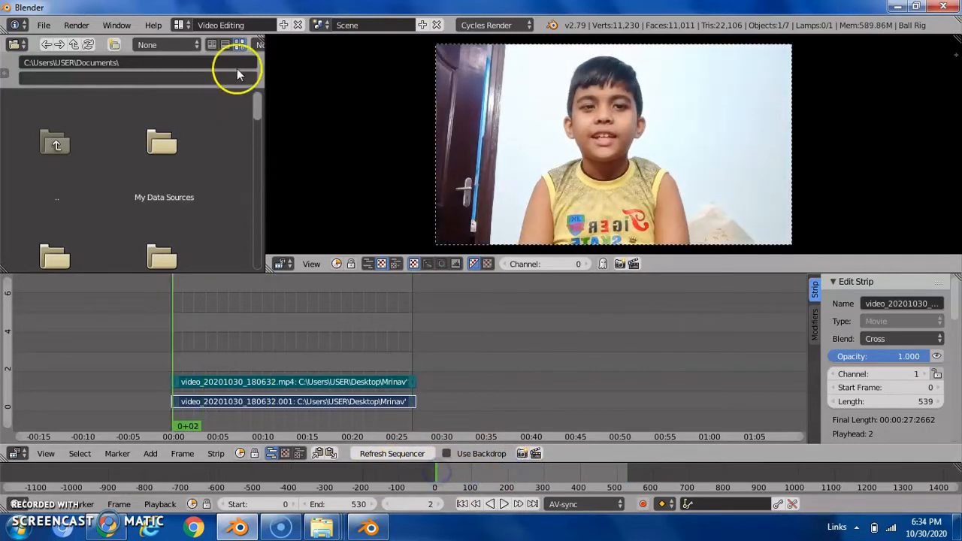
left_click(181, 25)
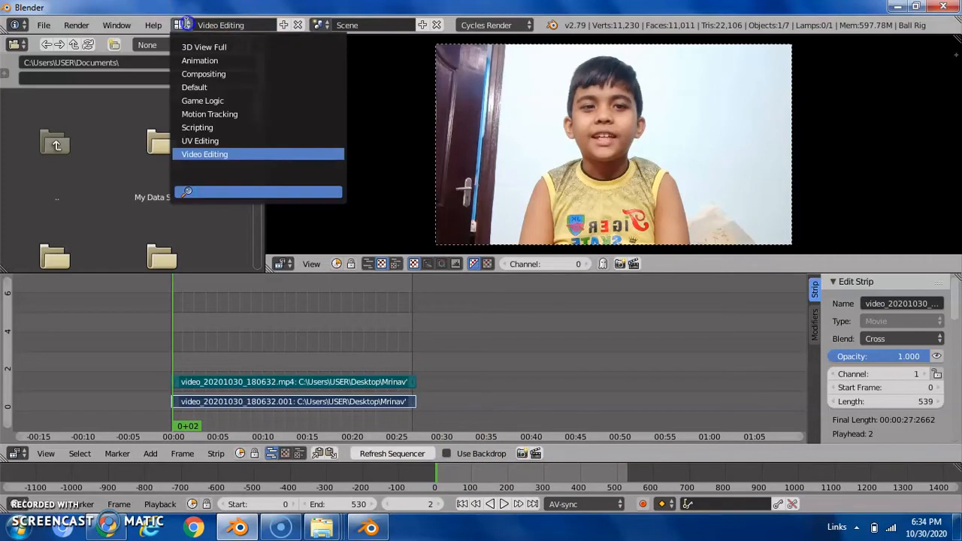
left_click(203, 88)
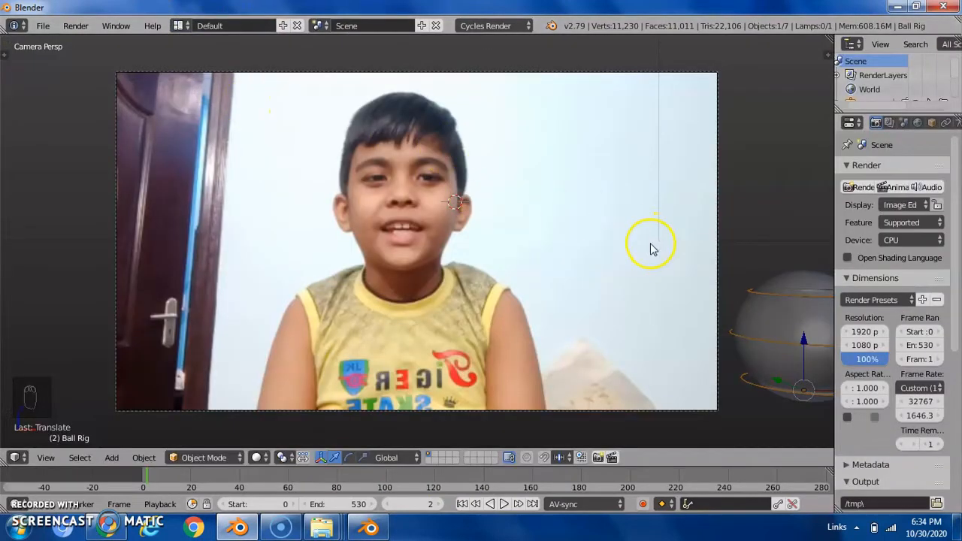
Play the footage in the camera view and settle on frame 210, just before the hand rises into view
left_click(208, 474)
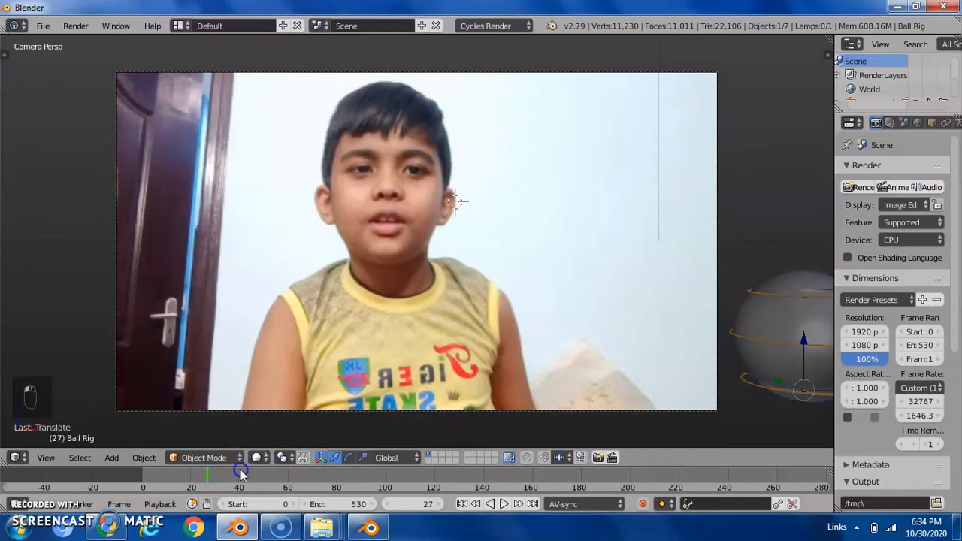
key("alt+a")
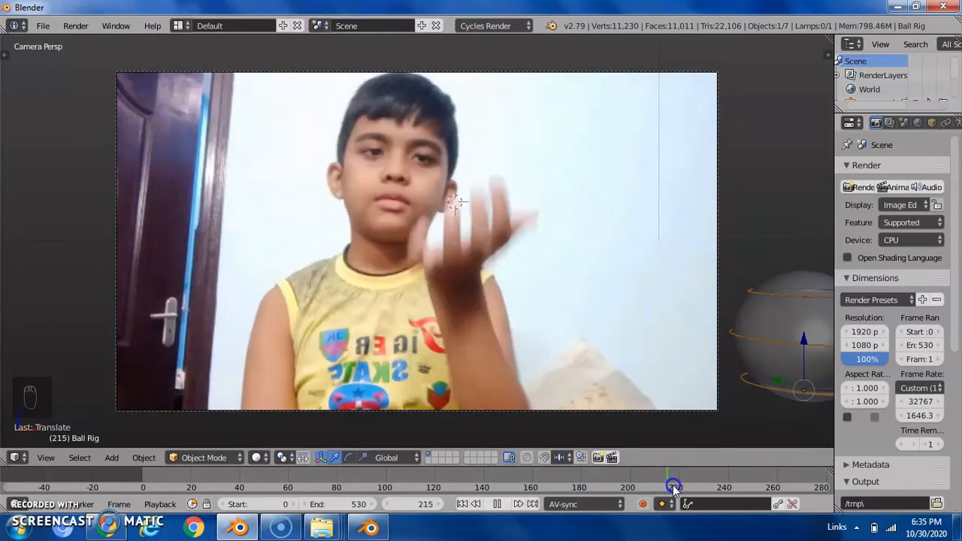
left_click_drag(666, 485, 662, 486)
key("Left")
key("Left")
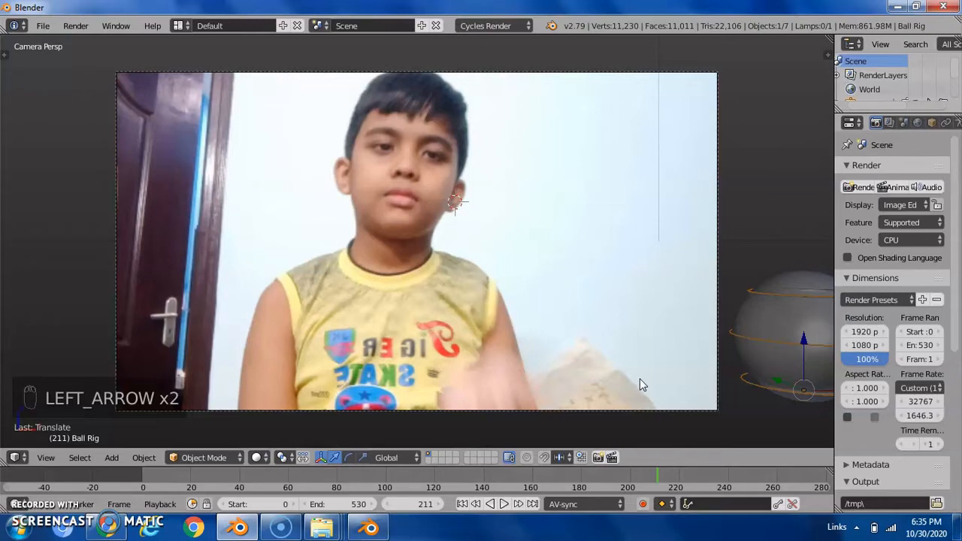
key("Left")
Move the Ball Rig just below the footage's lower edge, under the hand, and scale it to about 0.64
scroll(656, 274, "down", 3)
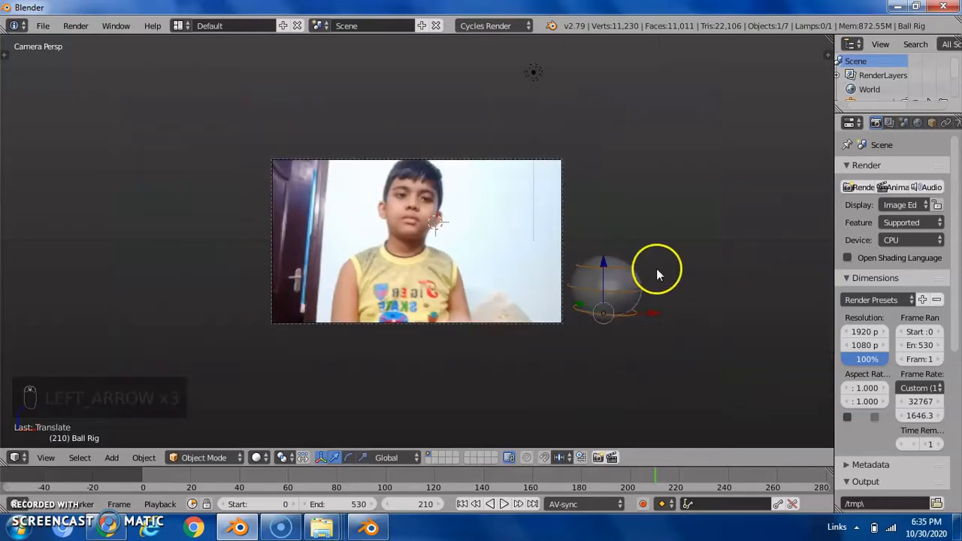
key("g")
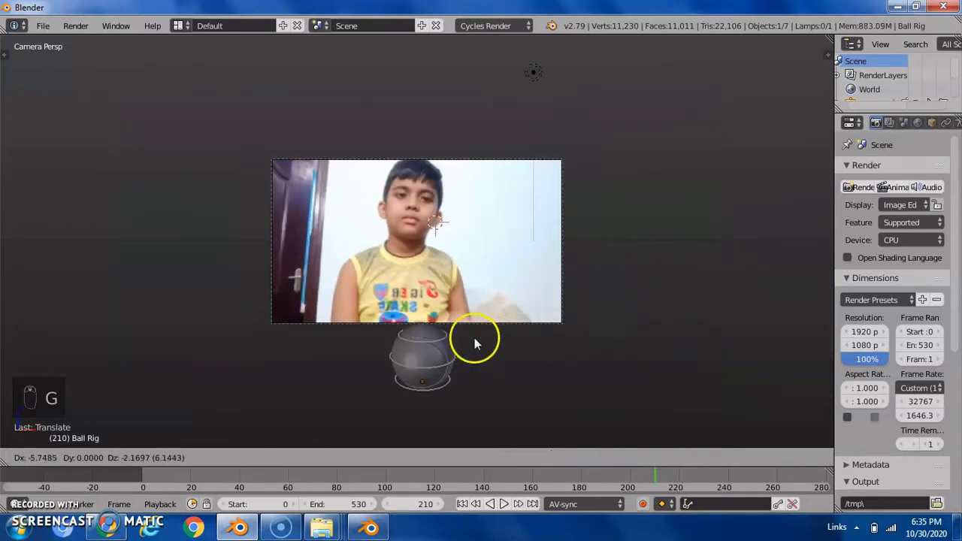
left_click(522, 333)
scroll(522, 334, "up", 3)
key("s")
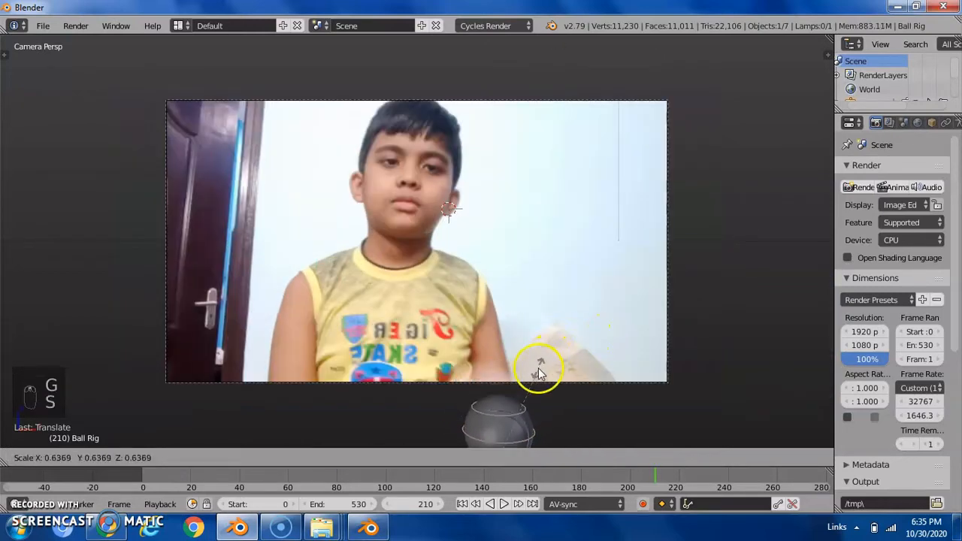
left_click(538, 370)
key("g")
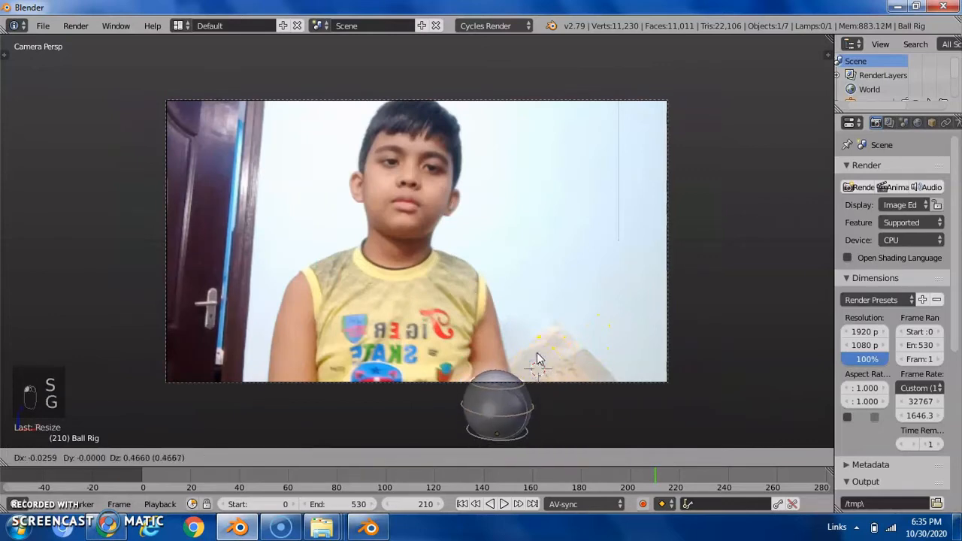
left_click(538, 367)
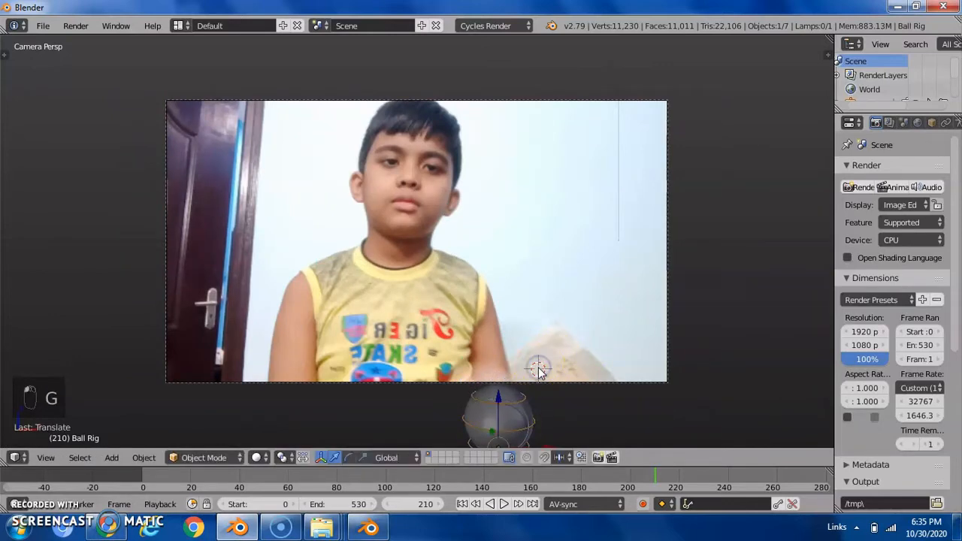
Set the active keying set to LocRotScale for the Ball Rig animation
key("i")
left_click(508, 248)
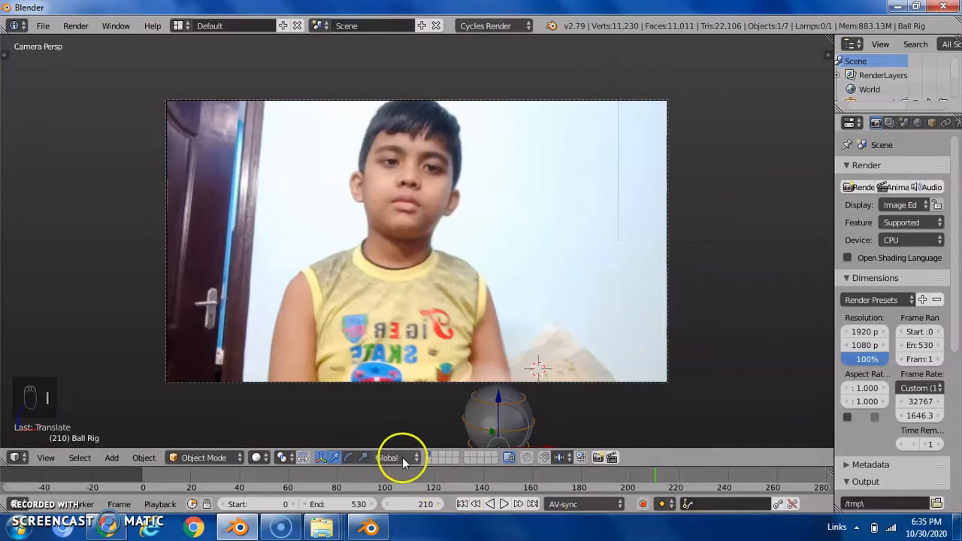
left_click(695, 506)
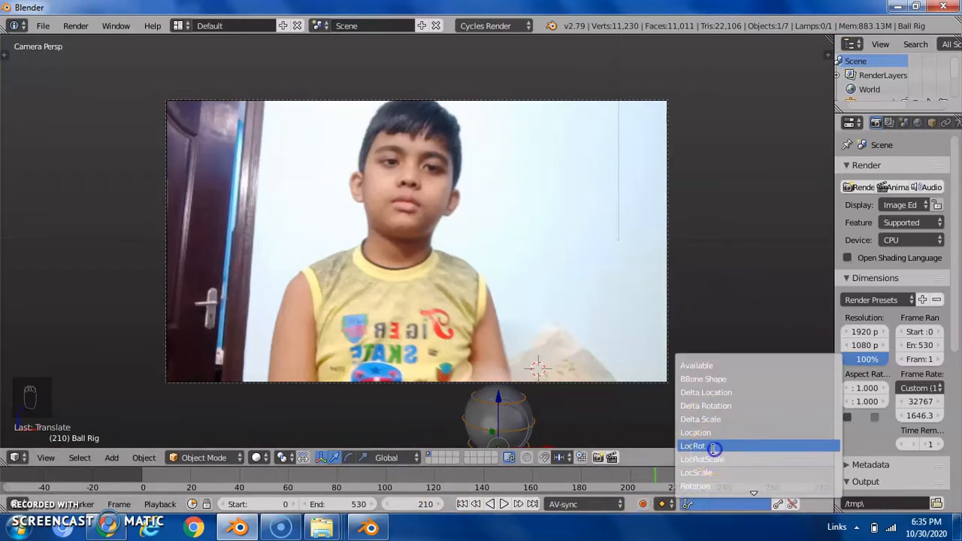
left_click(707, 446)
left_click(707, 504)
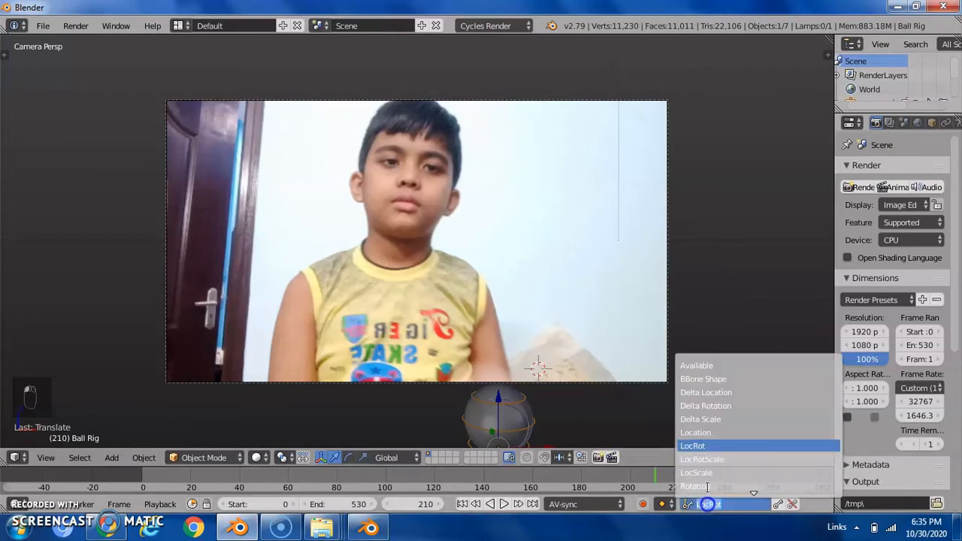
left_click(704, 460)
Switch to the Blender 2.80 window, show the 3D Viewport there, and choose LocRotScale as its active keying set
key("alt+Tab")
key("alt+Tab")
key("alt+Tab")
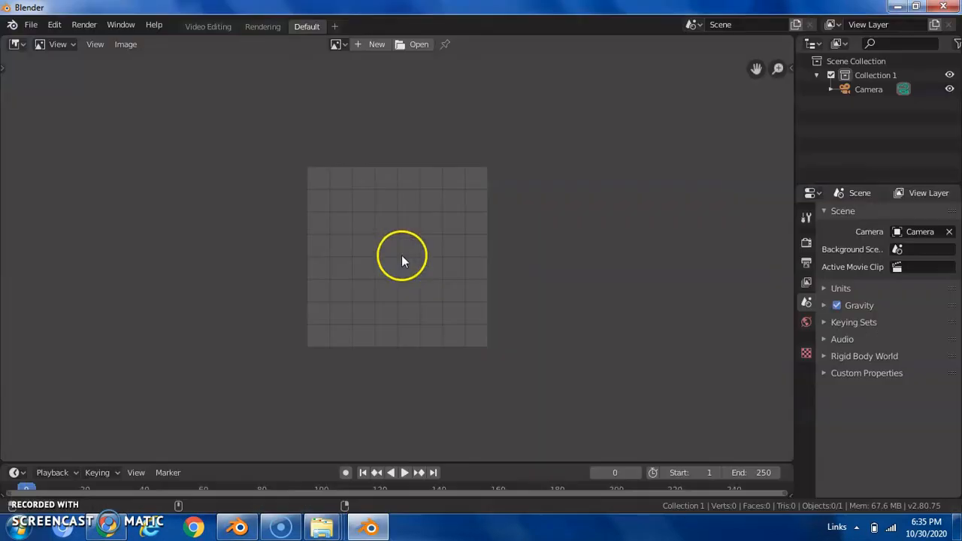
left_click(15, 43)
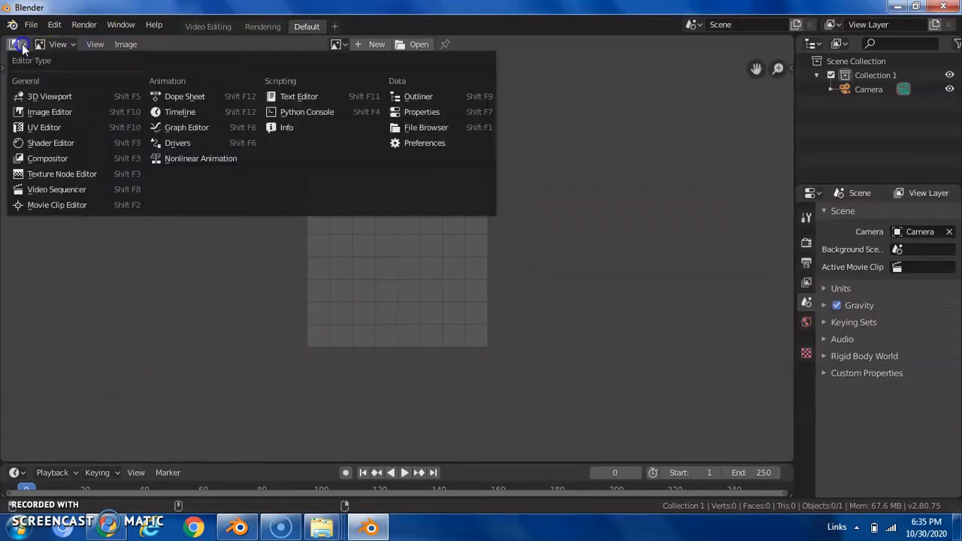
left_click(35, 98)
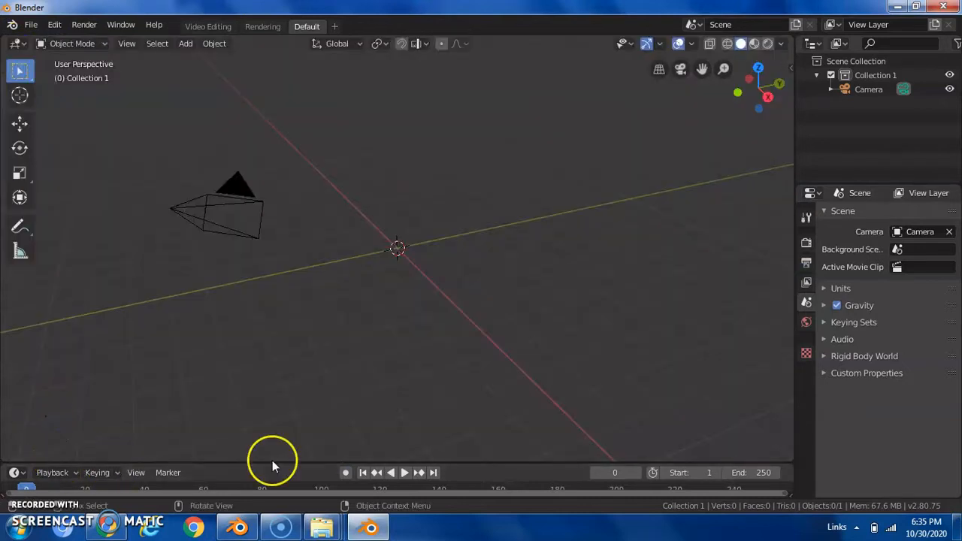
left_click(108, 472)
left_click(85, 349)
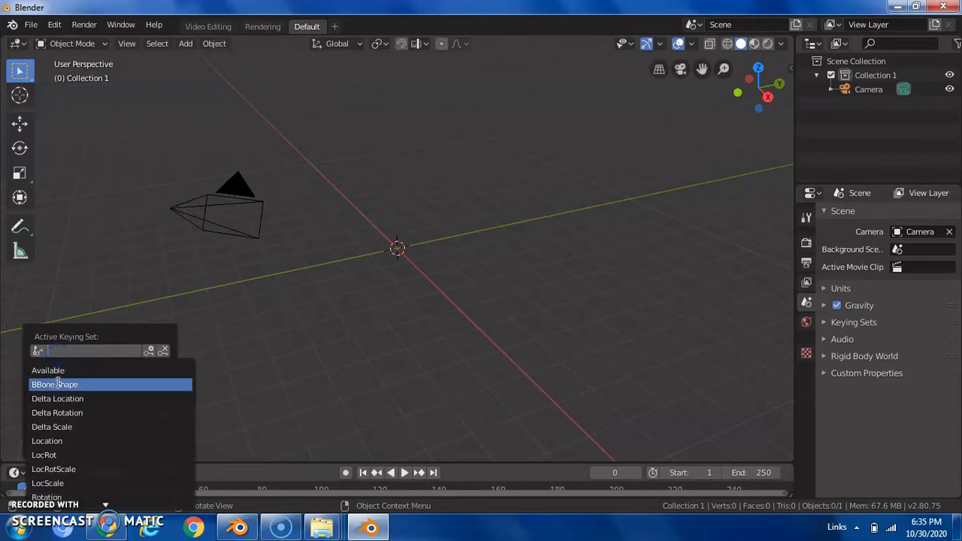
left_click(71, 468)
mouse_move(71, 469)
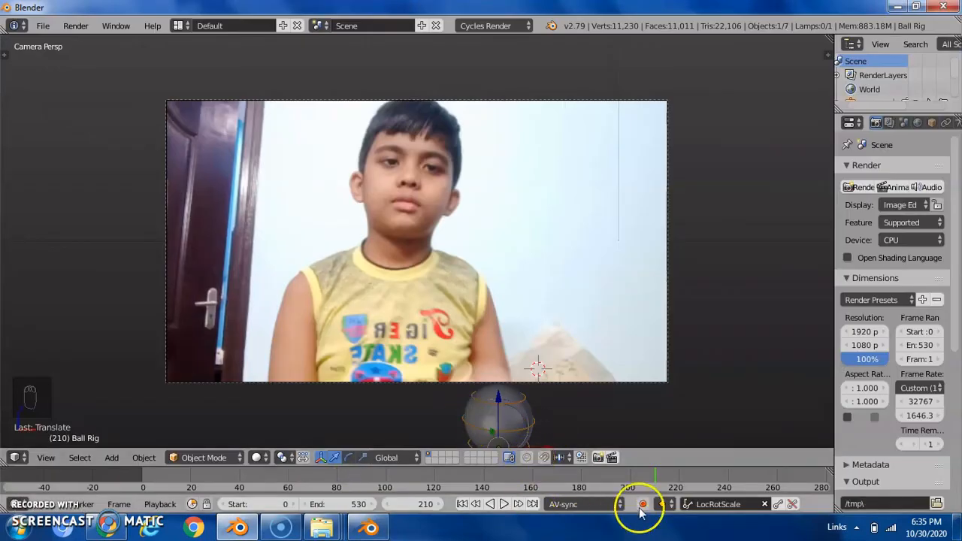
Enable automatic keyframe insertion in both the 2.79 and 2.80 windows, finishing back in the Blender 2.79 ball scene
left_click(643, 504)
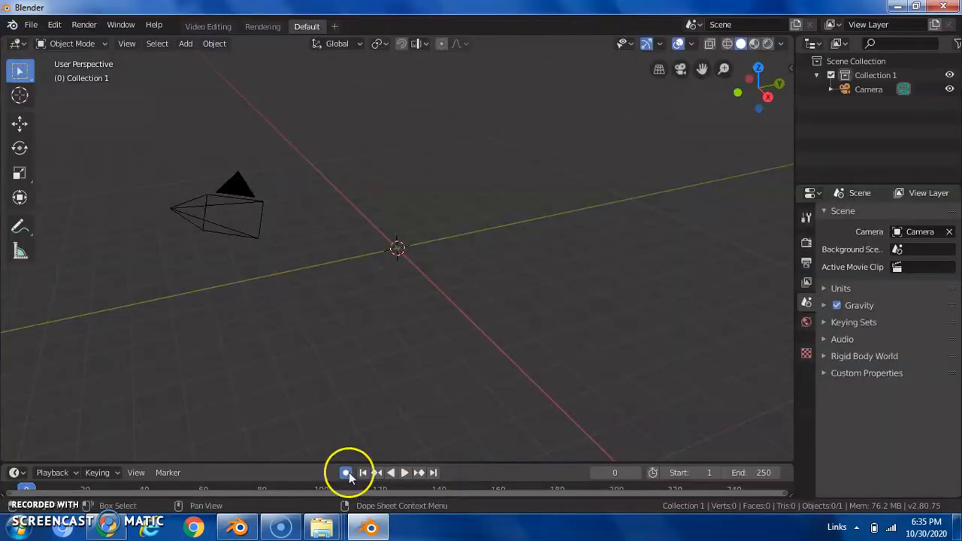
key("alt+Tab")
key("alt+Tab")
key("alt+Tab")
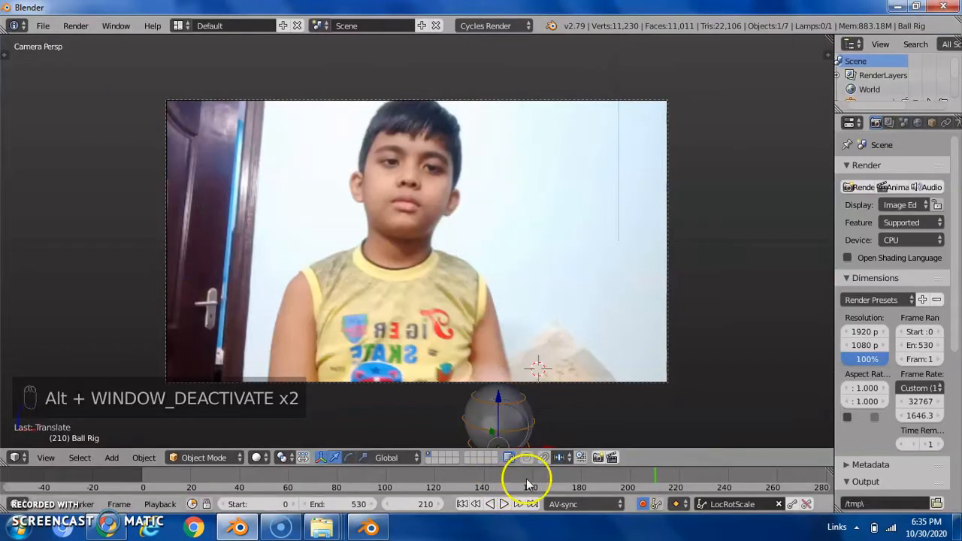
Play the footage and step through it frame by frame, following the hand's motion, to stop at frame 210
key("alt+a")
left_click(483, 475)
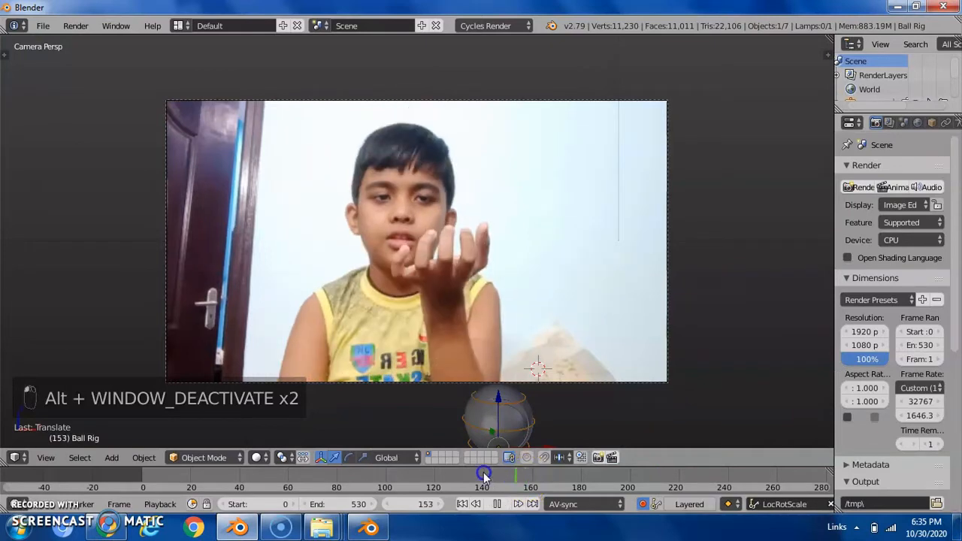
left_click_drag(530, 479, 531, 479)
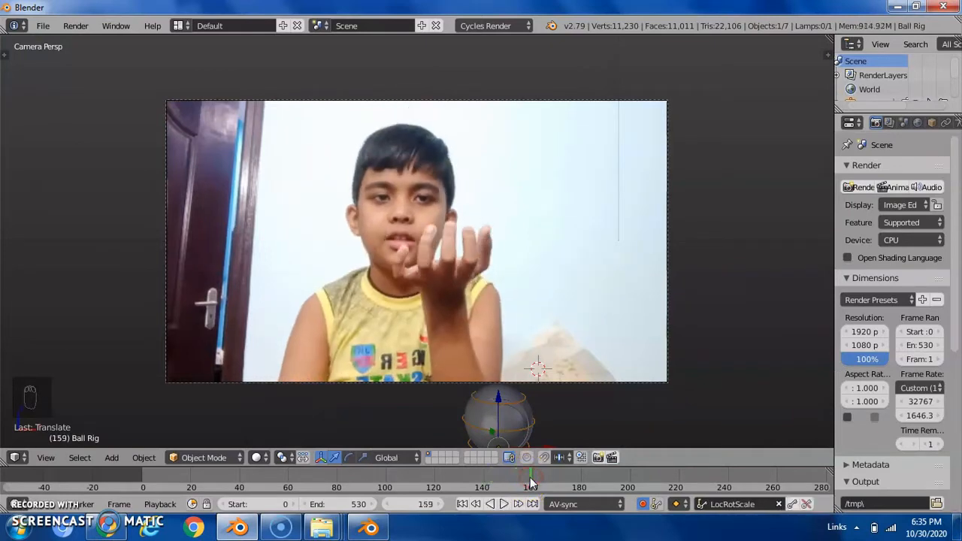
key("Page_Down")
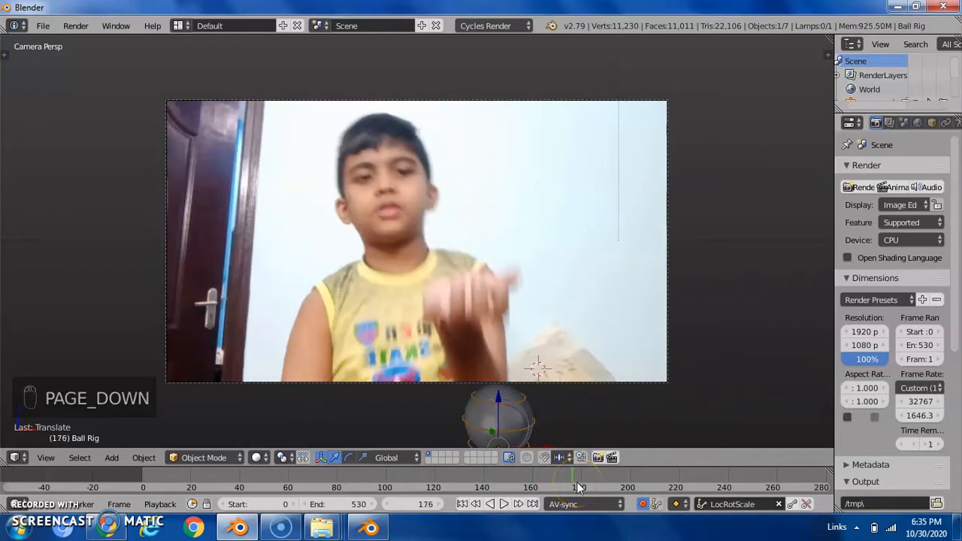
key("Right")
key("Right")
key("Right")
key("Right")
key("Right")
key("Right")
key("Right")
key("Right")
key("Right")
key("Right")
key("Right")
key("Right")
key("Right")
key("Right")
key("Right")
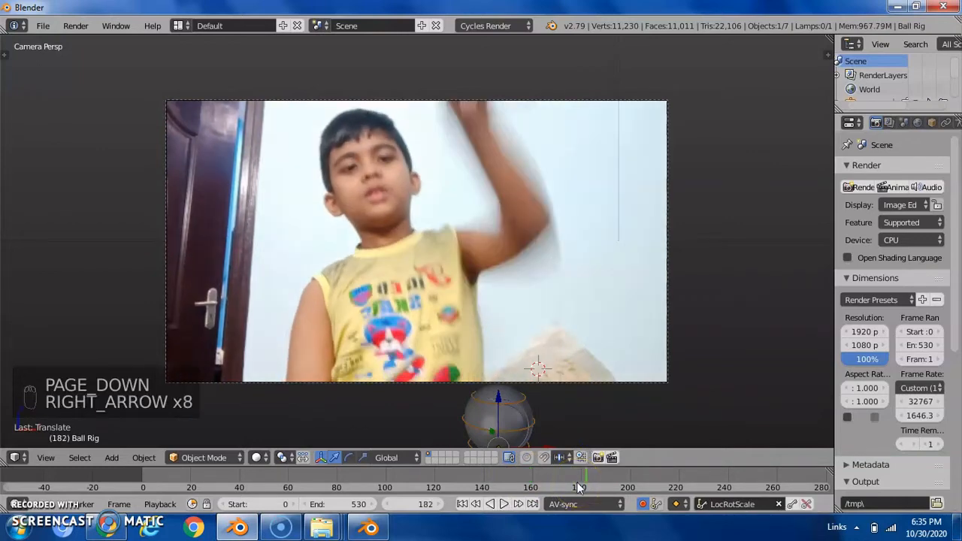
key("Right")
key("Right")
key("Right")
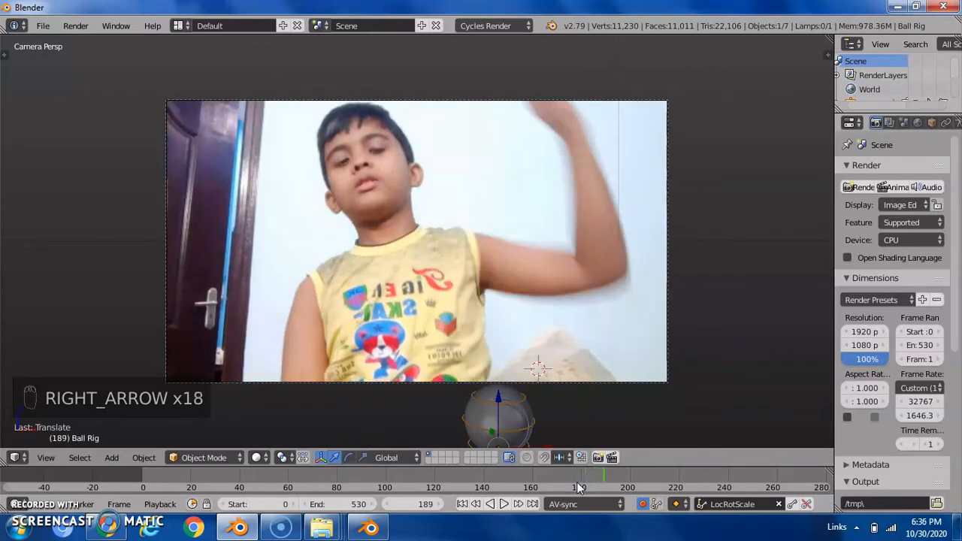
key("Right")
key("Right")
key("Right")
key("Right")
key("Right")
key("Right")
key("Right")
key("Right")
key("Right")
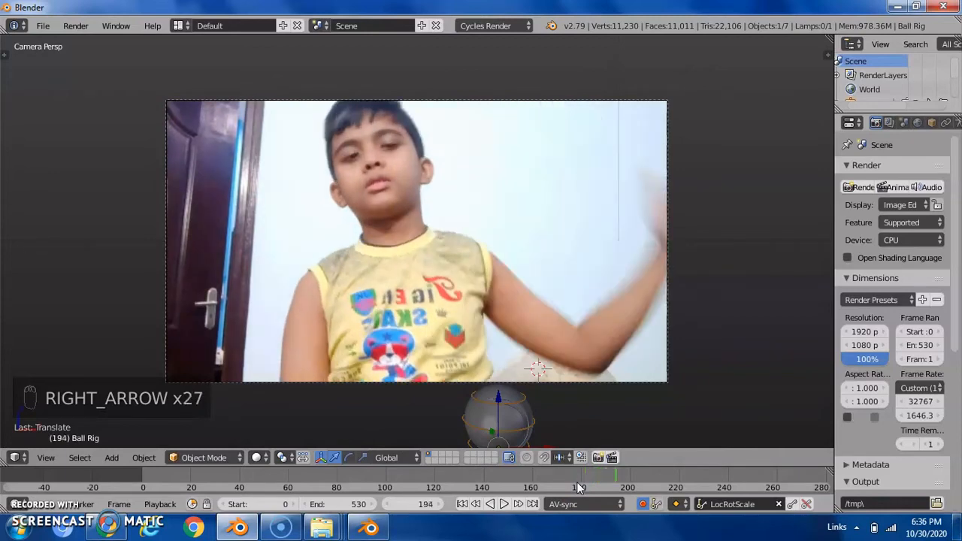
key("Right")
key("Right")
key("Right")
key("Right")
key("Right")
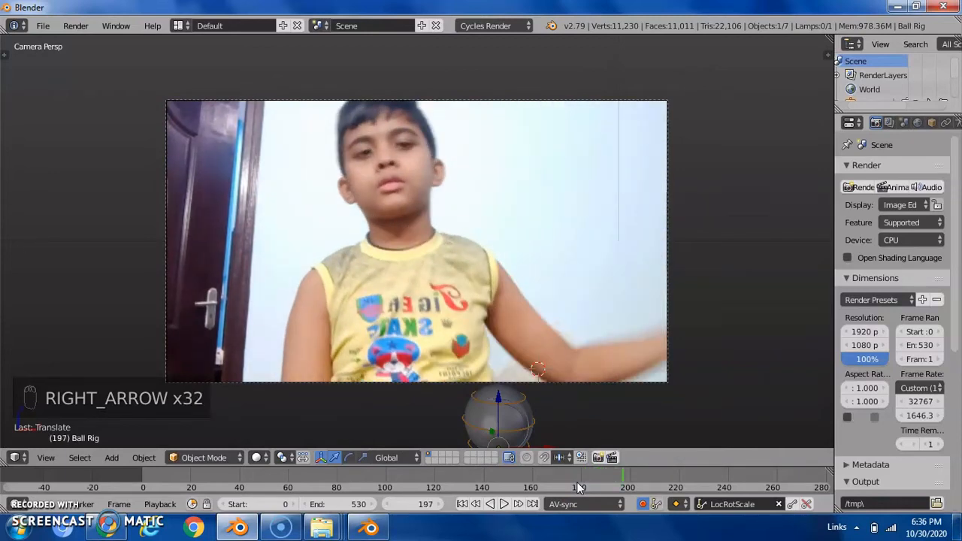
key("Right")
key("Right")
key("Right")
key("Right")
key("Right")
key("Right")
key("Right")
key("Right")
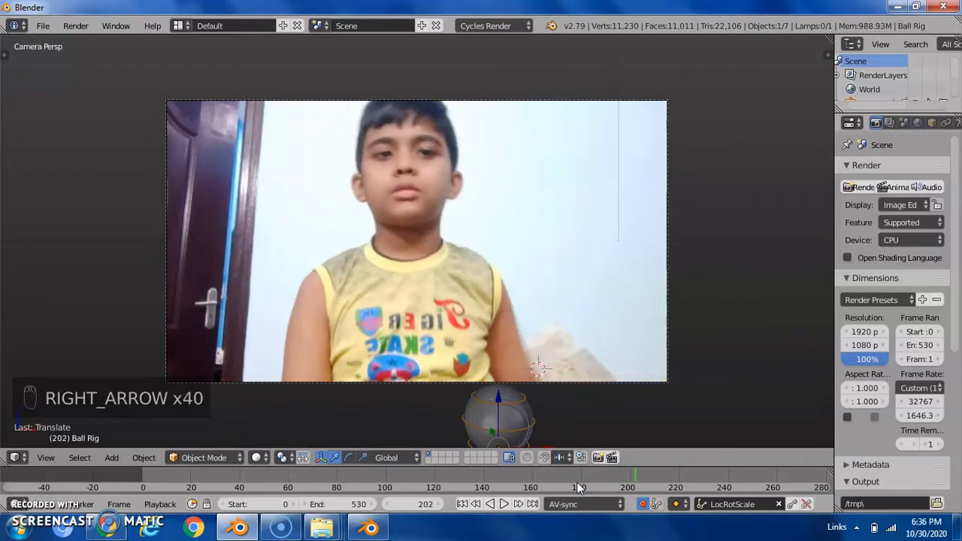
key("Right")
key("Right")
key("Right")
key("Right")
key("Right")
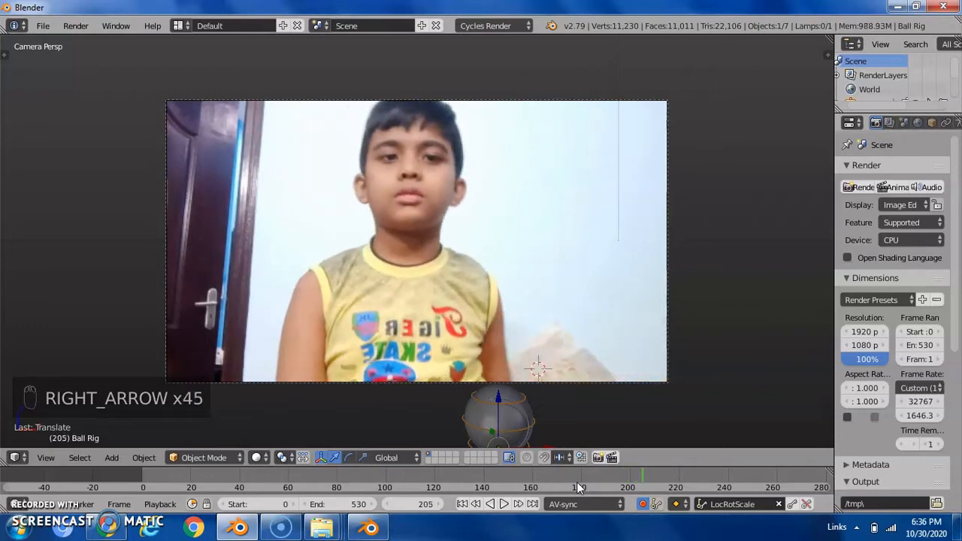
key("Right")
key("Right")
key("Right")
key("Right")
key("Right")
key("Right")
key("Right")
key("Right")
key("Right")
key("Left")
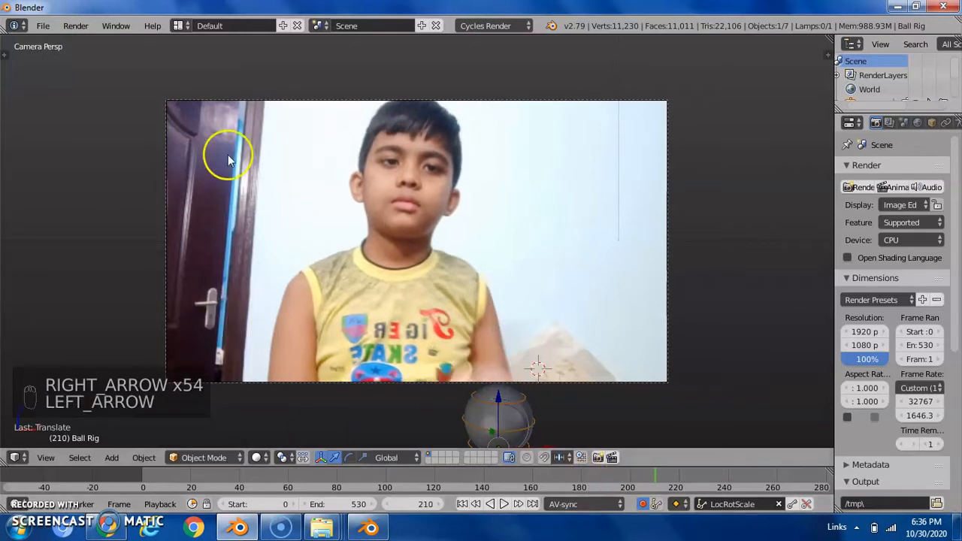
Insert a LocRotScale keyframe for the Ball Rig at frame 210, and raise the rig onto the hand at frame 211
key("i")
key("Right")
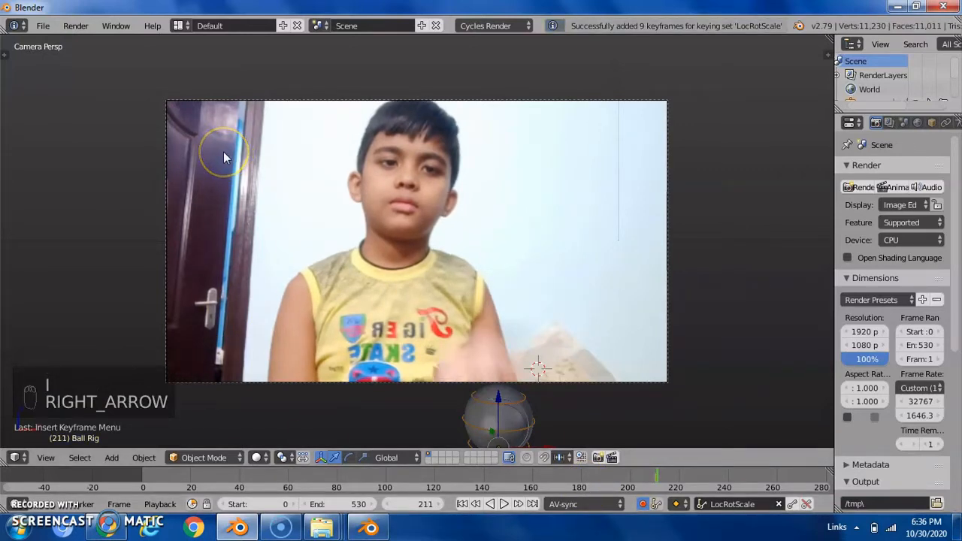
key("Right")
key("Left")
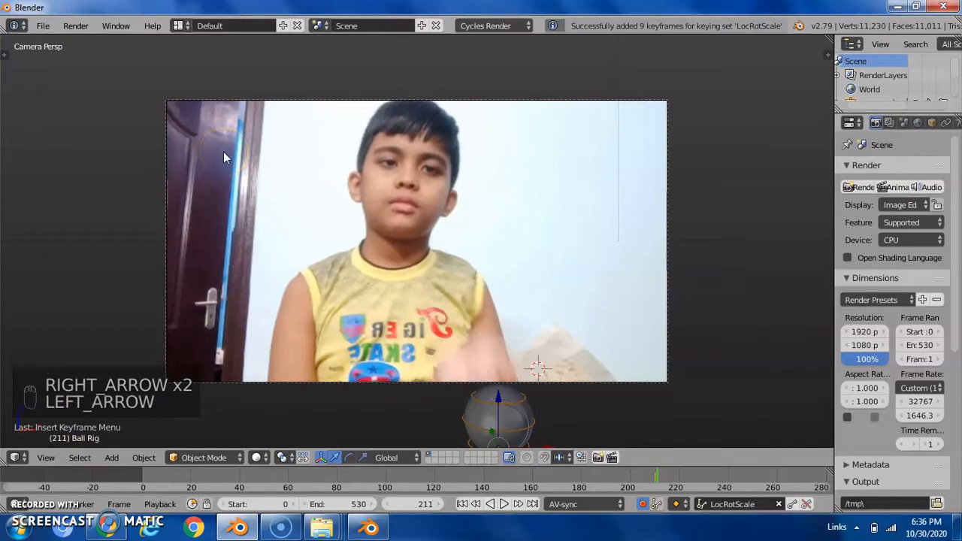
key("g")
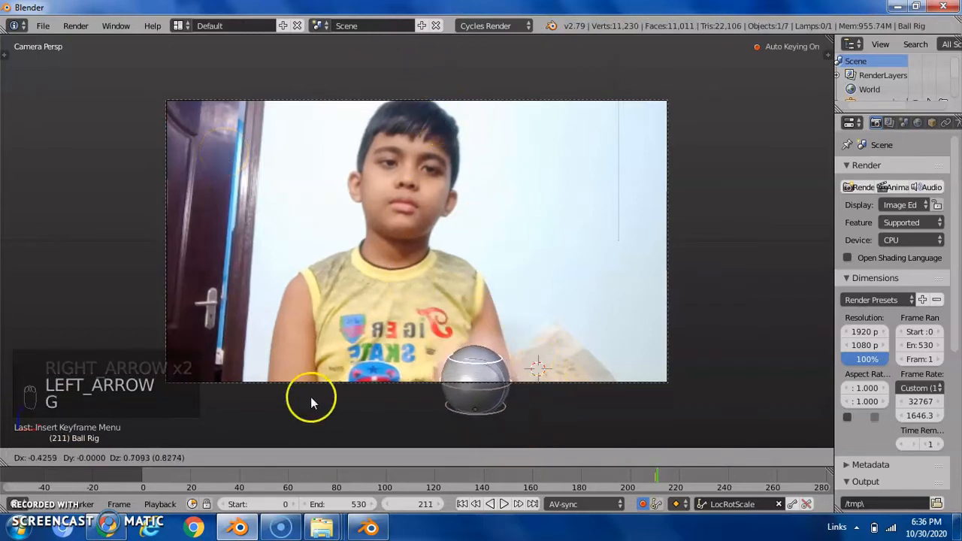
left_click(210, 437)
Move the Ball Rig upward with the rising hand at frames 212 and 213
key("Right")
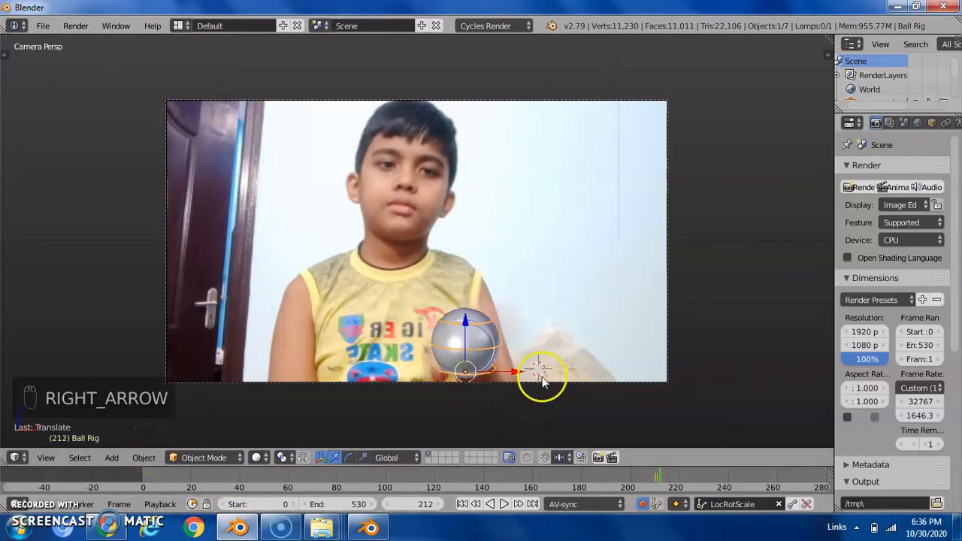
key("g")
key("g")
left_click(477, 427)
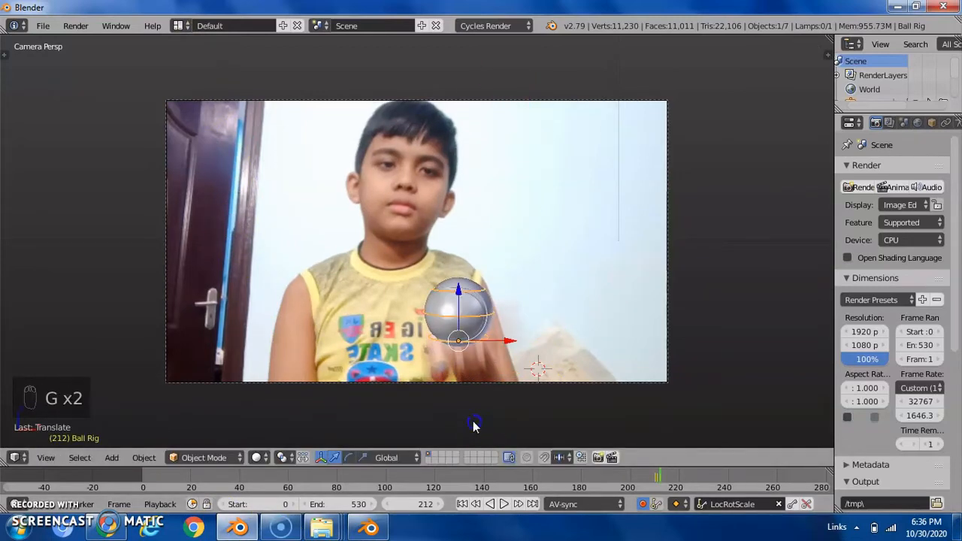
key("Right")
key("g")
key("g")
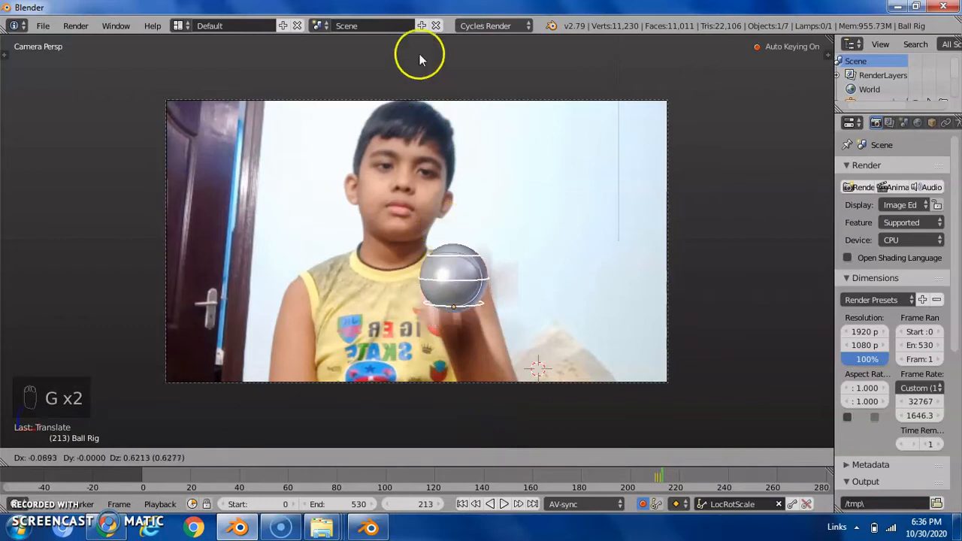
left_click(418, 91)
Raise the Ball Rig above the fingers of the rising hand at frame 214
key("Right")
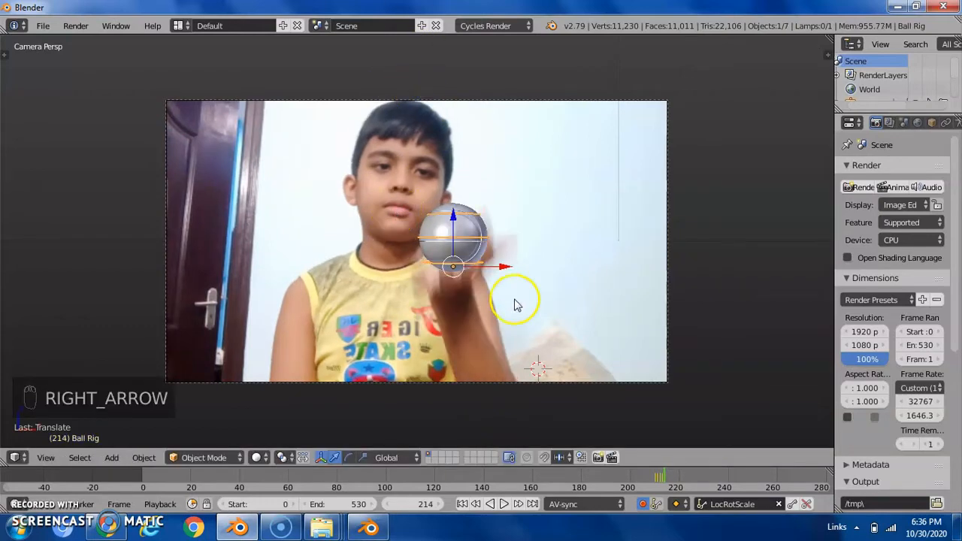
key("g")
key("g")
left_click(460, 228)
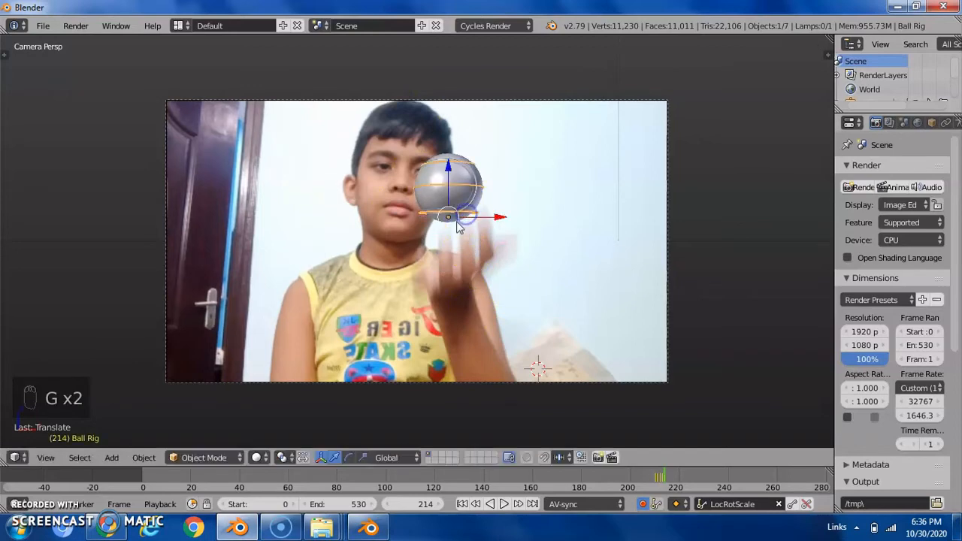
Compare the hand in the neighbouring frames and lift the Ball Rig just above the fingertips at frame 215
key("Page_Down")
key("Right")
key("Right")
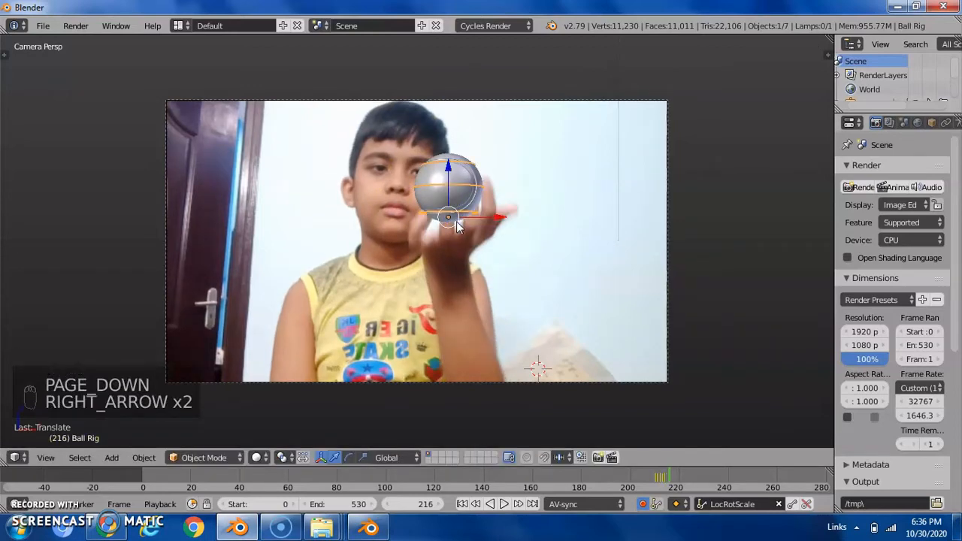
key("Left")
key("Left")
key("Left")
key("Right")
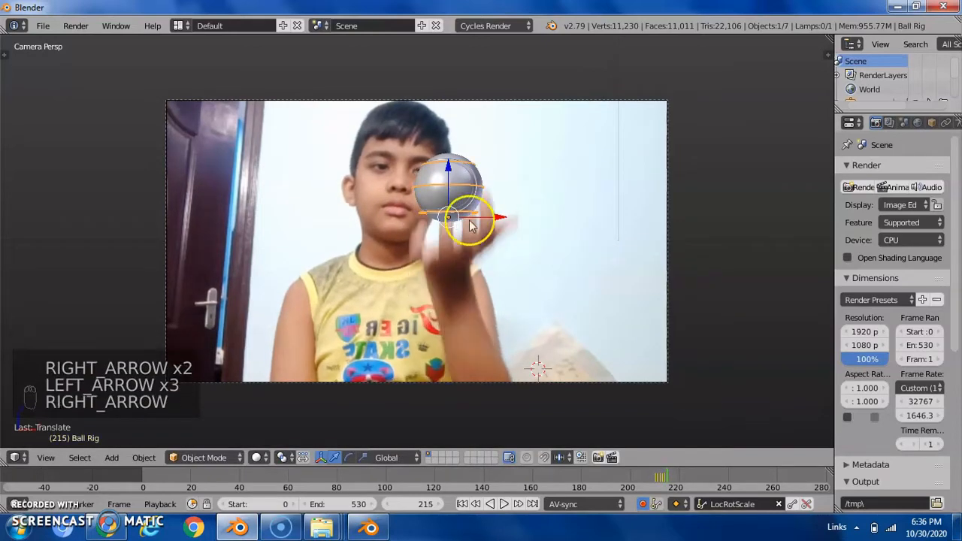
key("g")
key("g")
left_click(482, 252)
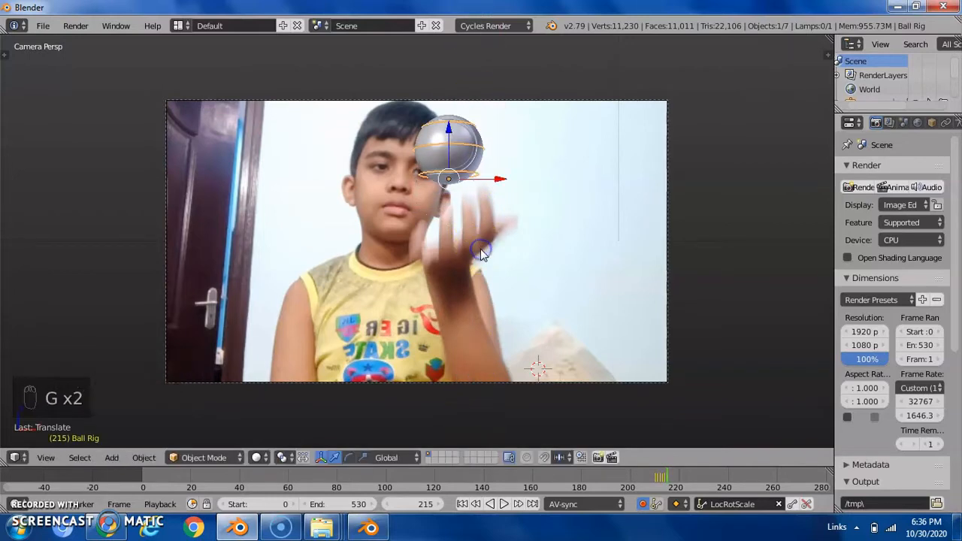
Nudge the Ball Rig slightly at frames 216 and 217 to keep it just above the fingertips
key("Right")
key("g")
key("g")
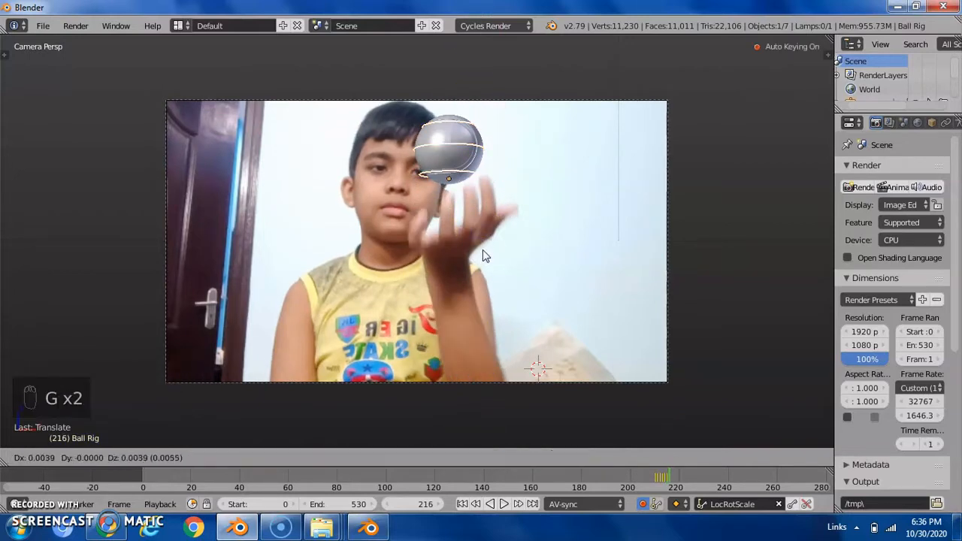
left_click(481, 224)
key("Right")
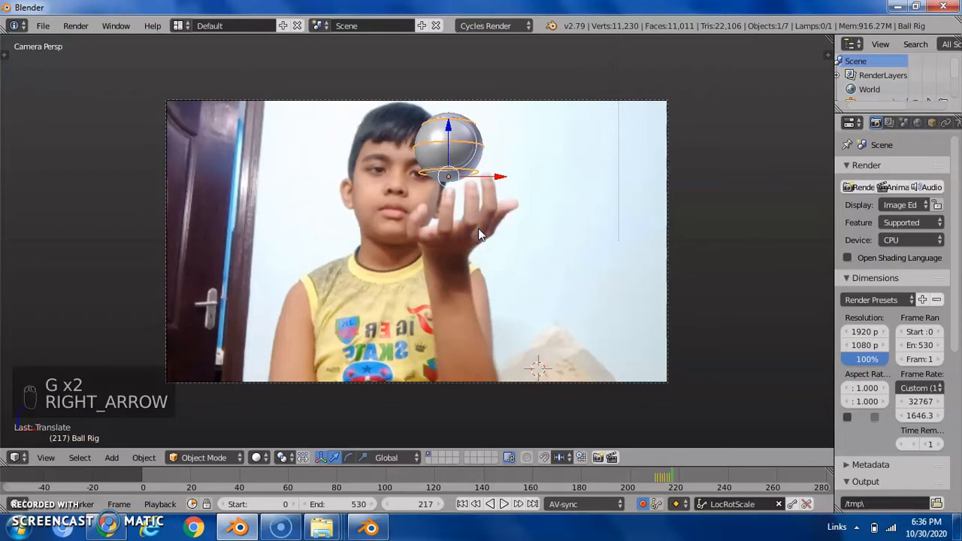
key("g")
key("g")
left_click(488, 240)
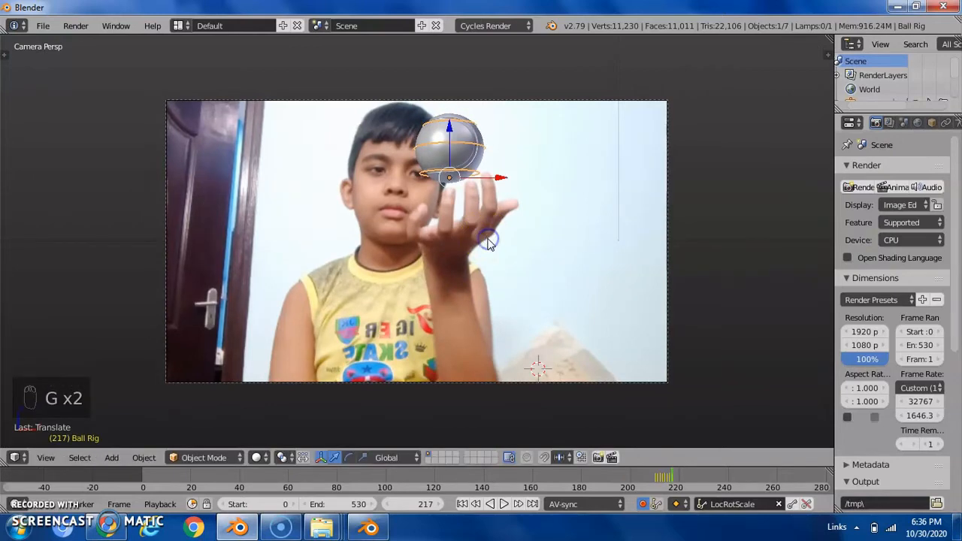
Compare the hand in frames 218 to 220 and insert a Ball Rig keyframe at frame 219
key("Right")
key("Right")
key("Right")
key("Right")
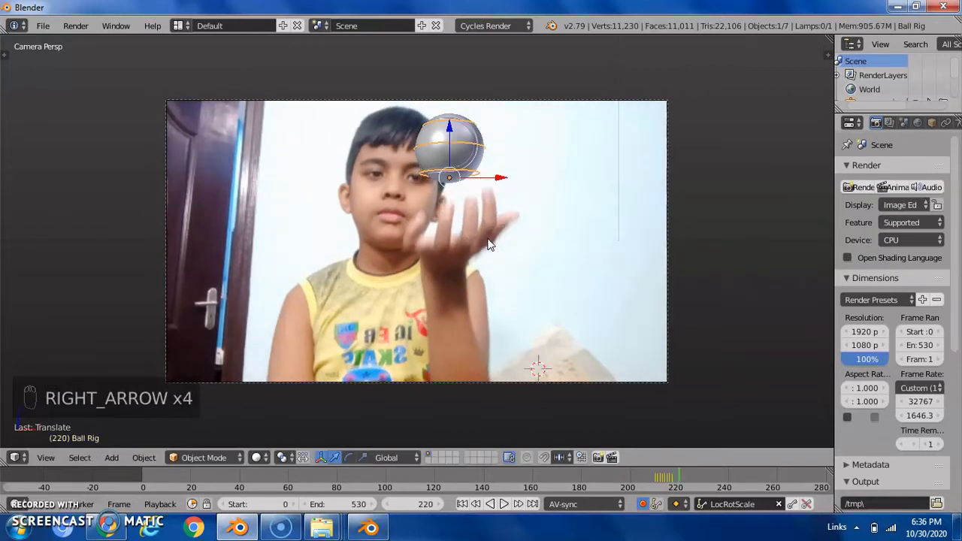
key("Left")
key("Left")
key("Left")
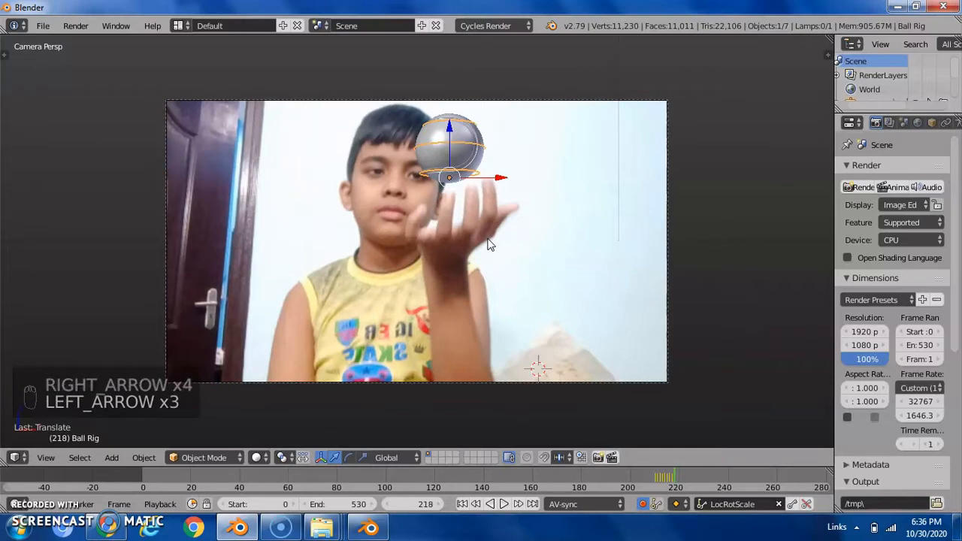
key("Right")
key("Right")
key("Left")
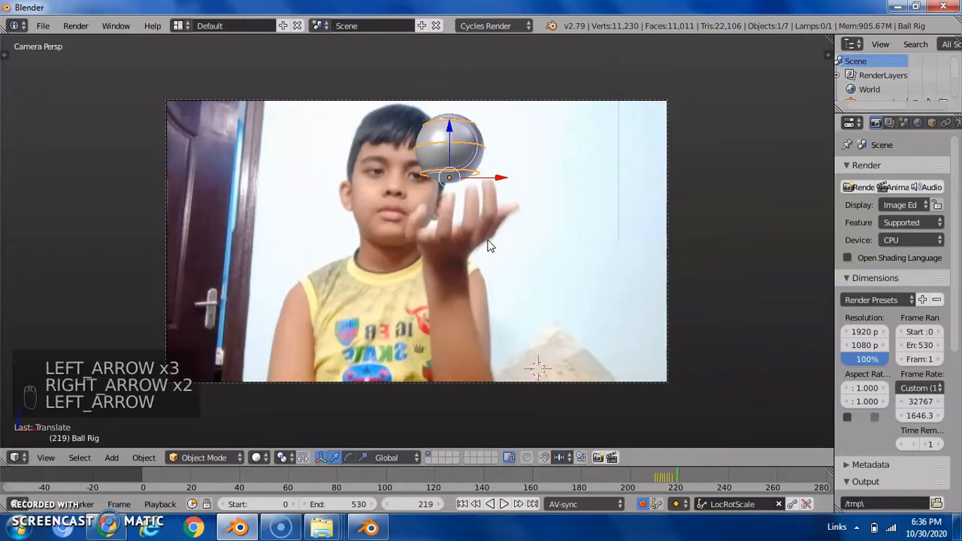
key("i")
Lower the Ball Rig onto the fingers of the dropping hand at frame 223
key("Right")
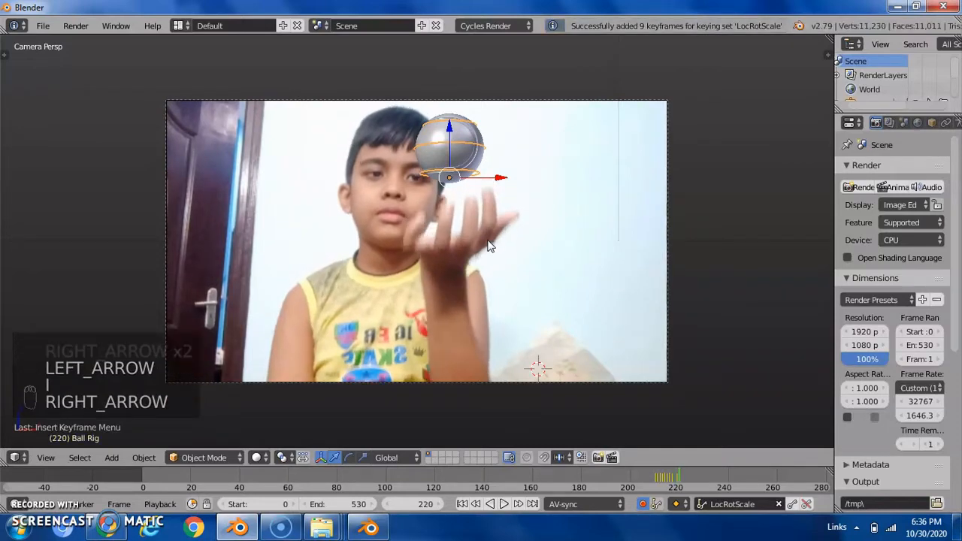
key("g")
key("g")
left_click(465, 240)
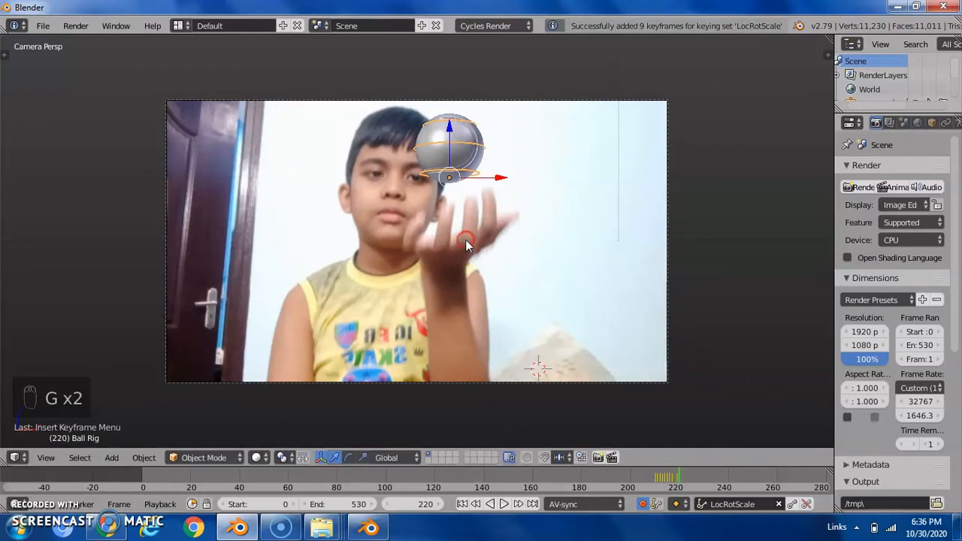
key("Right")
key("Right")
key("Right")
key("g")
key("g")
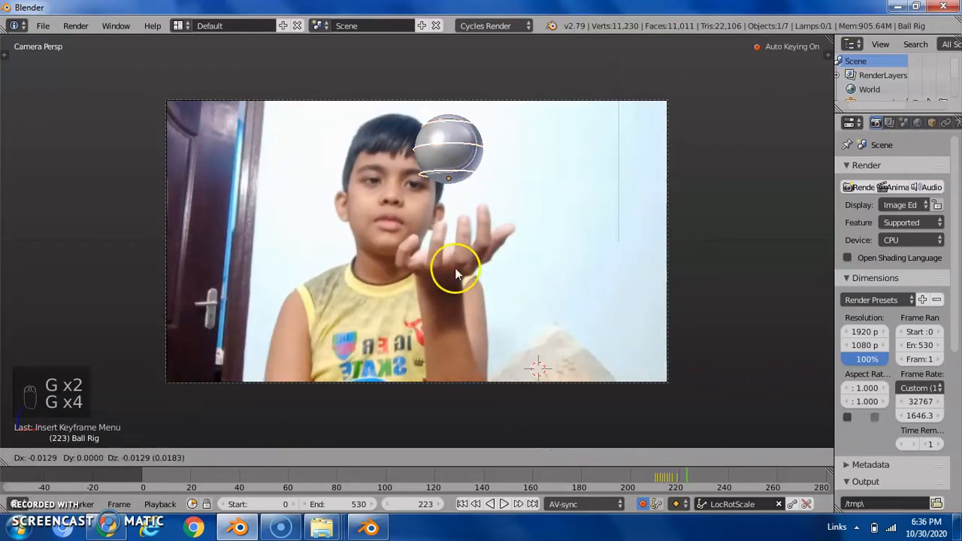
left_click(485, 366)
Raise the Ball Rig slightly above the fingers at frame 224
key("Right")
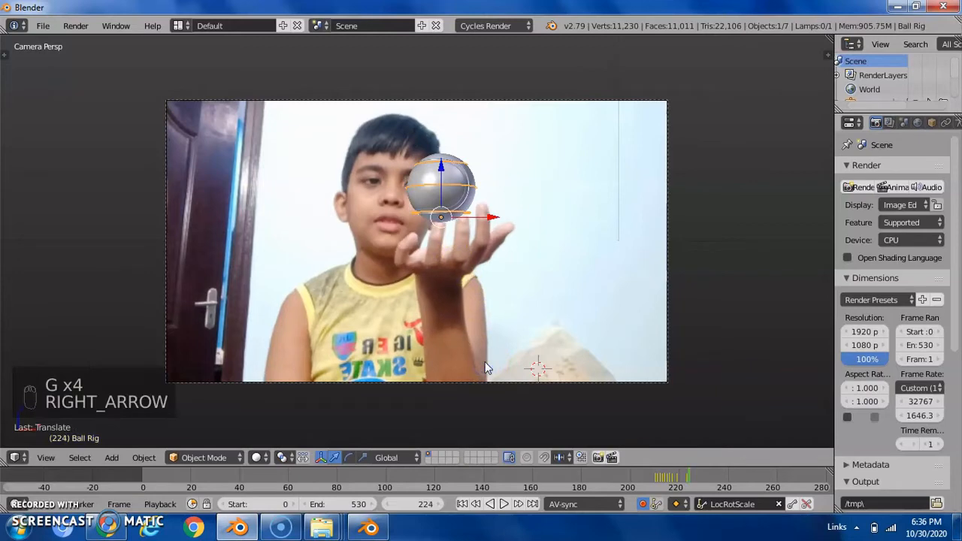
key("g")
key("g")
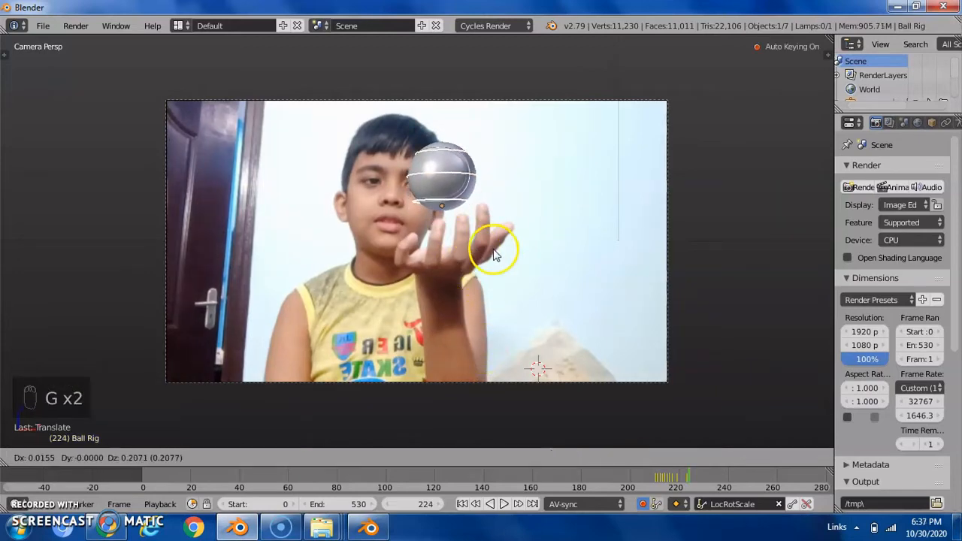
left_click(494, 256)
Check the hand's motion in the following frames and move the Ball Rig slightly right and down above the fingertips at frame 229
key("Right")
key("Right")
key("Right")
key("Right")
key("Right")
key("Right")
key("Right")
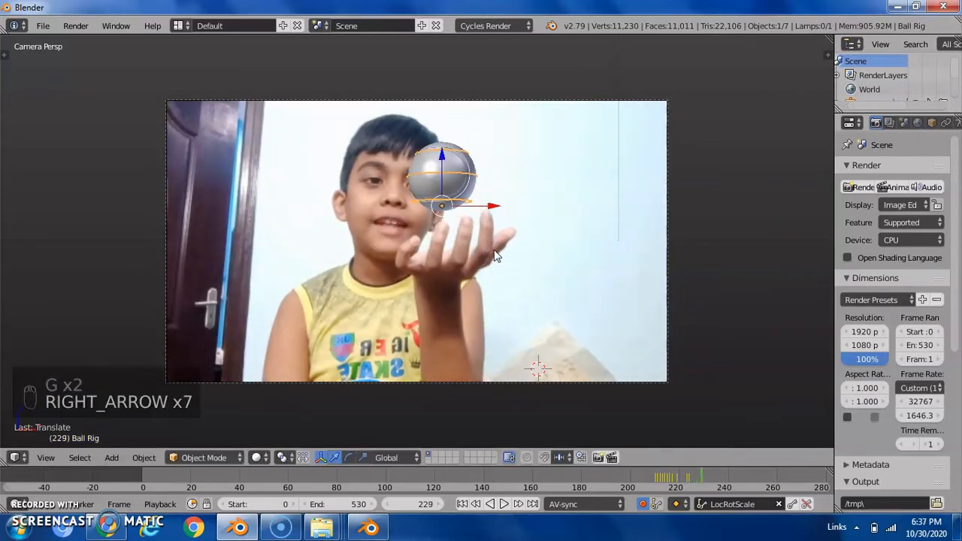
key("Right")
key("Right")
key("Right")
key("Left")
key("Left")
key("Left")
key("Left")
key("Left")
key("Left")
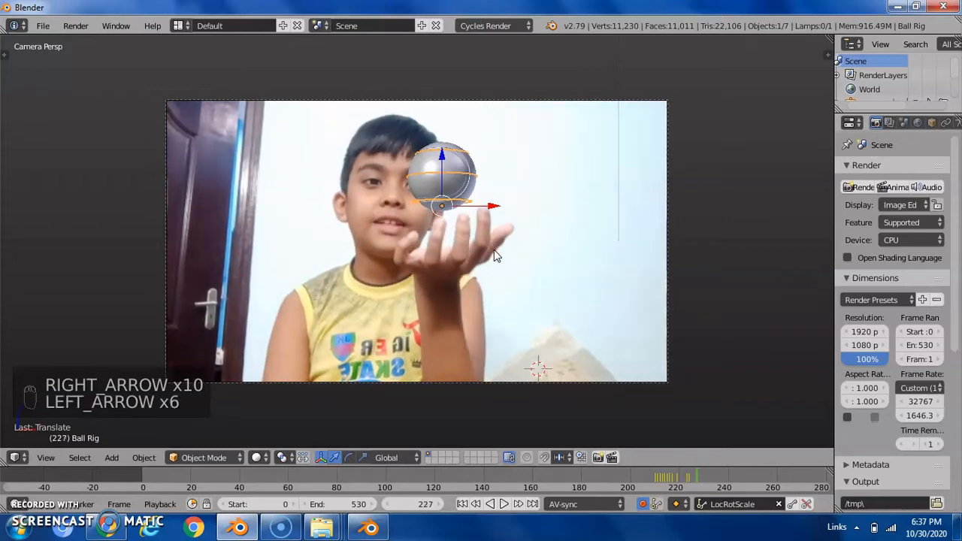
key("Right")
key("Right")
key("g")
key("g")
key("g")
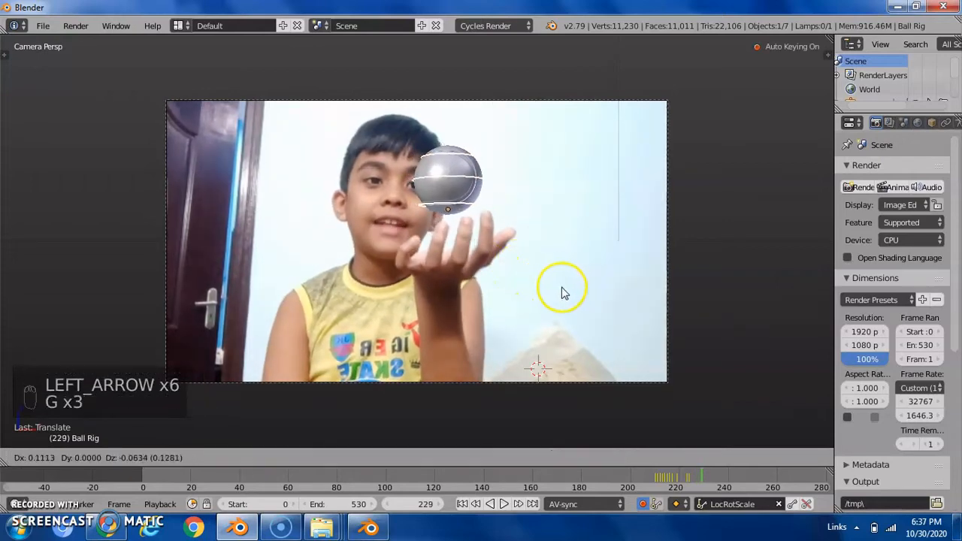
left_click(564, 290)
Shift the Ball Rig slightly right and down with the hand at frames 230 and 231
key("Right")
key("g")
key("g")
left_click(603, 321)
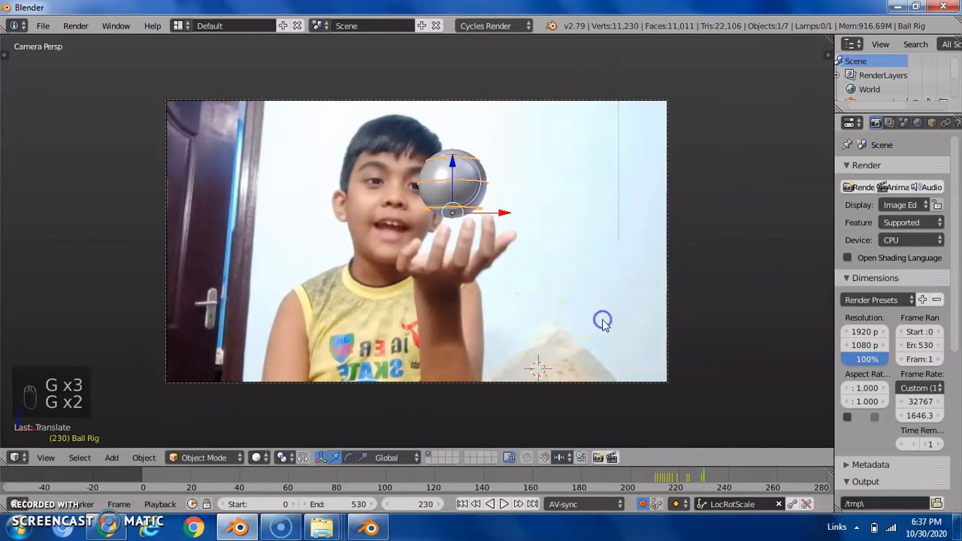
key("Right")
key("g")
key("g")
left_click(621, 344)
Nudge the Ball Rig slightly downward at frames 232, 233 and 234 to follow the fingertips
key("Right")
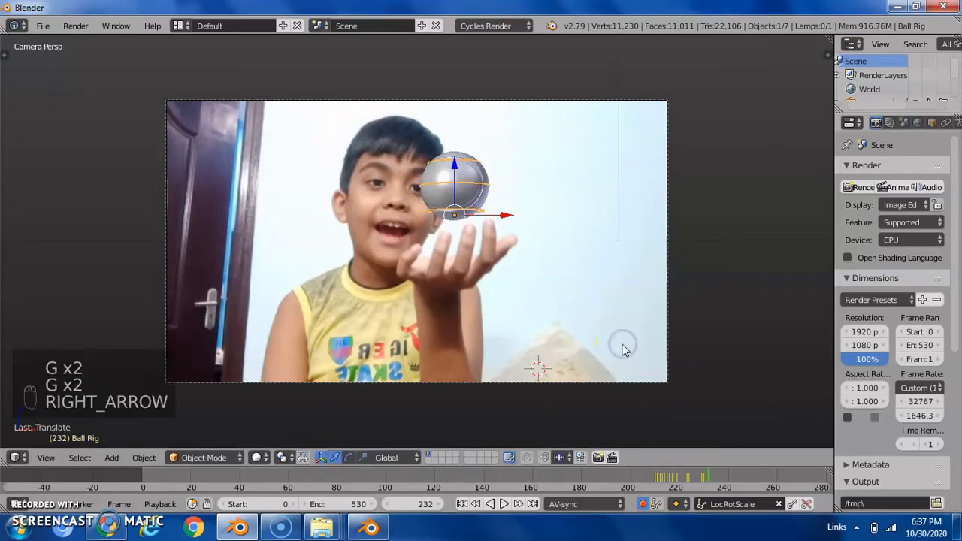
key("g")
key("g")
left_click(639, 383)
key("Right")
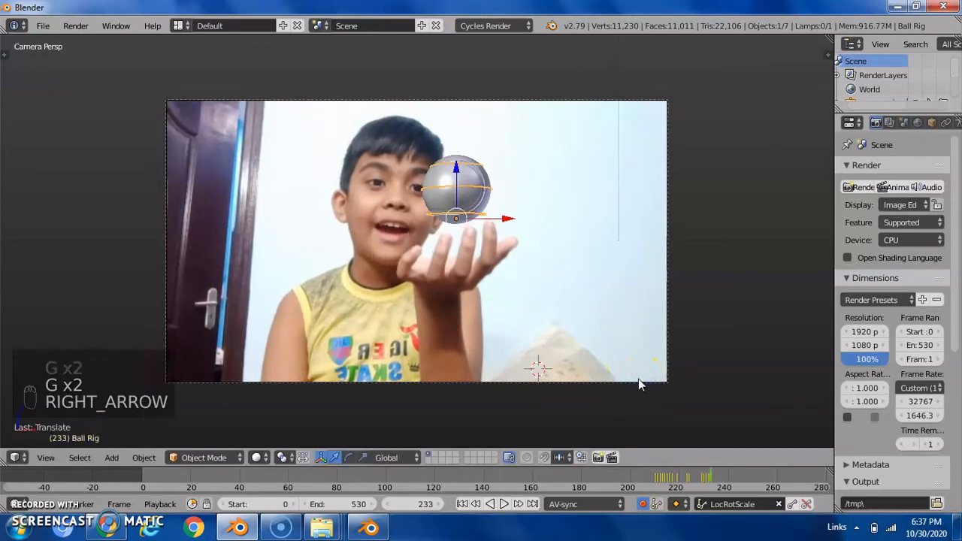
key("g")
key("g")
left_click(645, 395)
key("Right")
key("g")
key("g")
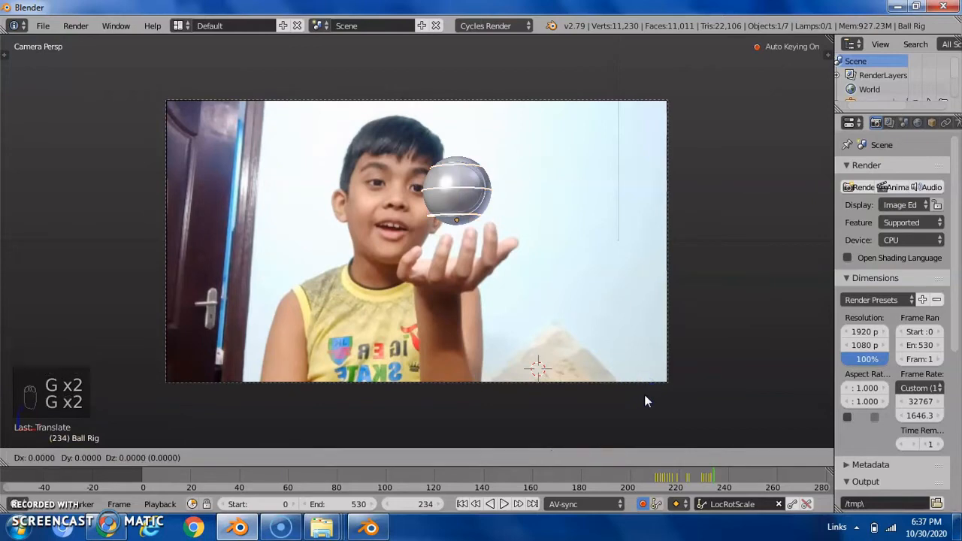
left_click(646, 401)
Compare the hand in the neighbouring frames and insert a Ball Rig keyframe at frame 235
key("Right")
key("Right")
key("Right")
key("Right")
key("Right")
key("Right")
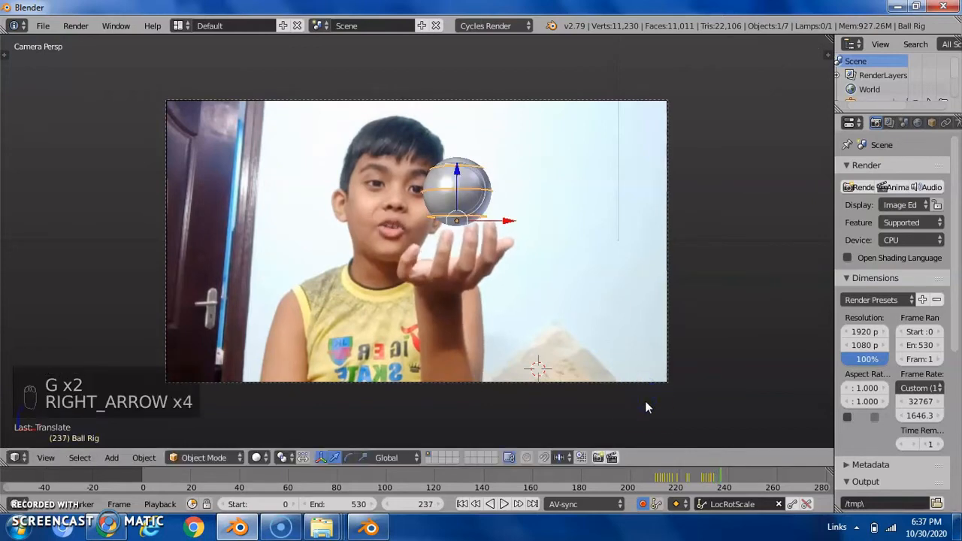
key("Left")
key("Left")
key("Left")
key("Left")
key("Left")
key("Left")
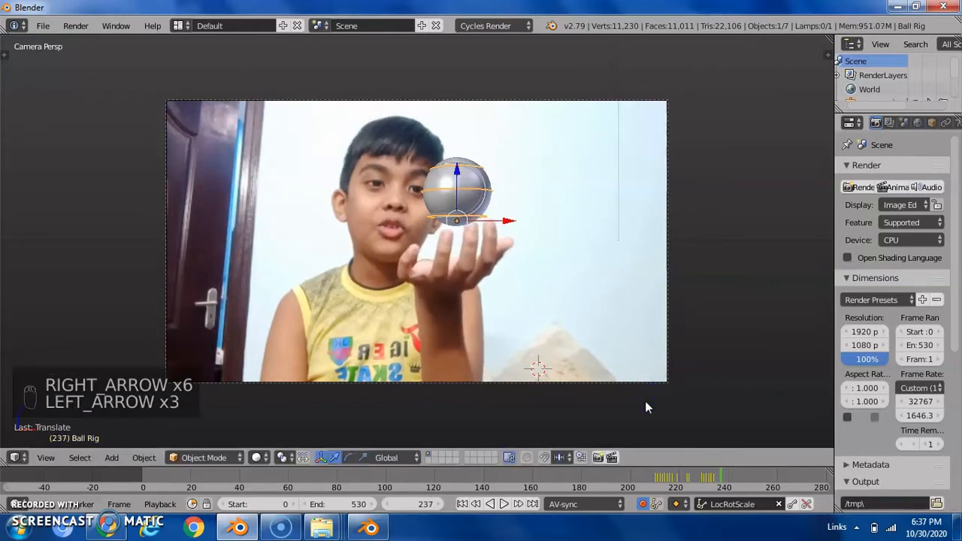
key("i")
Nudge the Ball Rig slightly left and up at frames 236 and 237 to follow the fingertips, keyframing it at 236
key("Right")
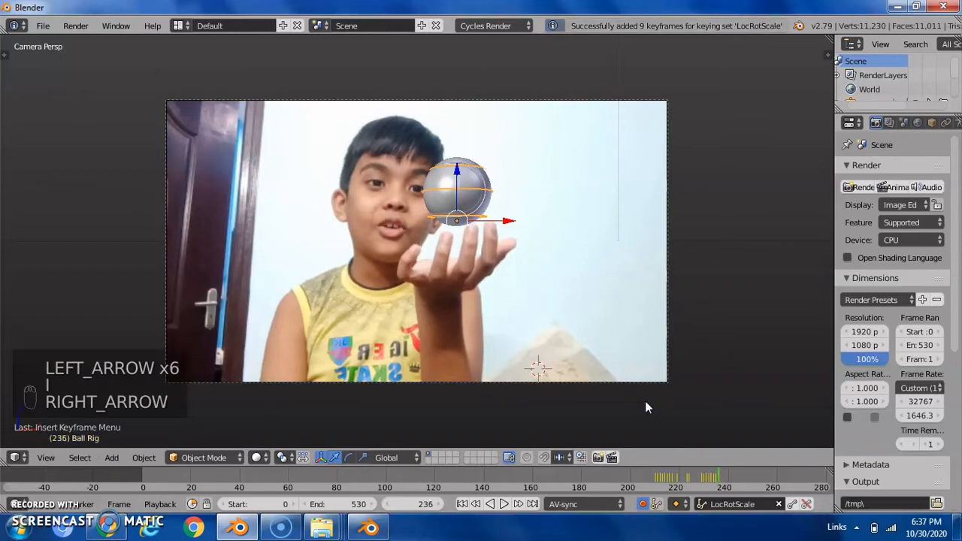
key("g")
key("g")
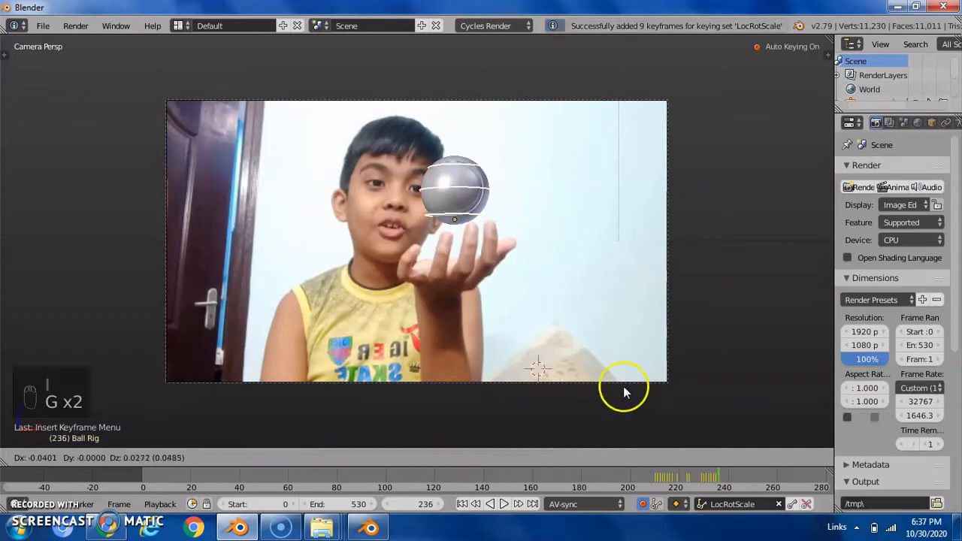
left_click(623, 390)
key("i")
key("Right")
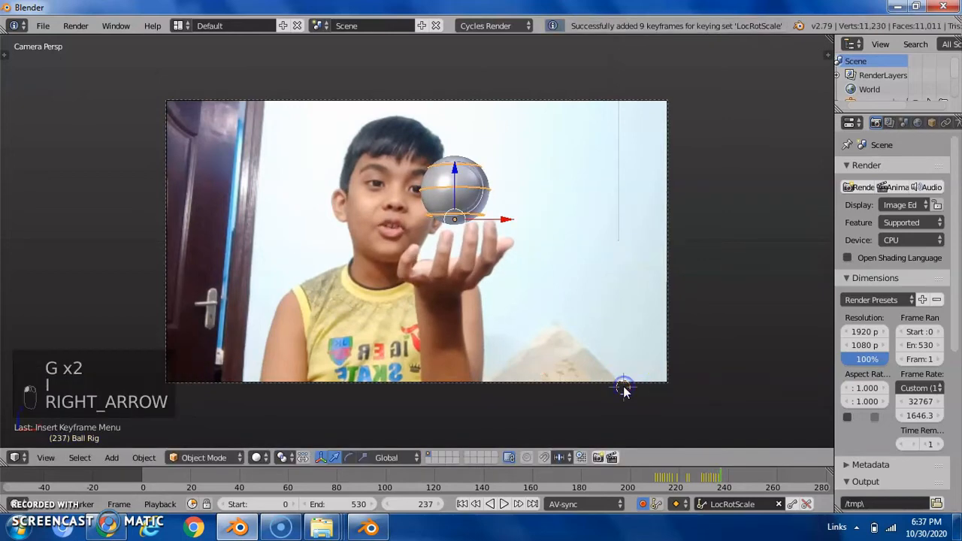
key("g")
key("g")
left_click(602, 373)
Find where the hand starts moving again and insert a Ball Rig keyframe at frame 245
key("Right")
key("Right")
key("Right")
key("Right")
key("Right")
key("Right")
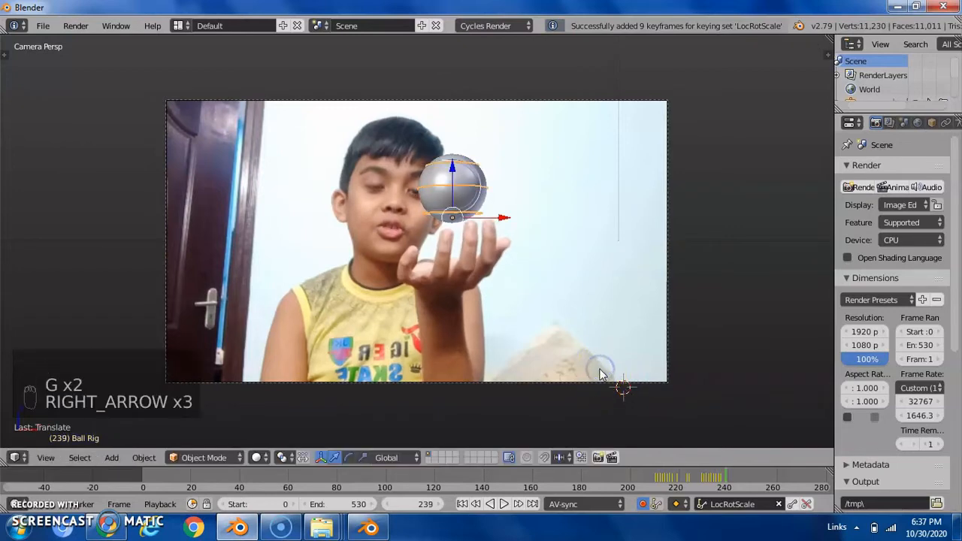
key("Right")
key("Right")
key("Right")
key("Right")
key("Right")
key("Right")
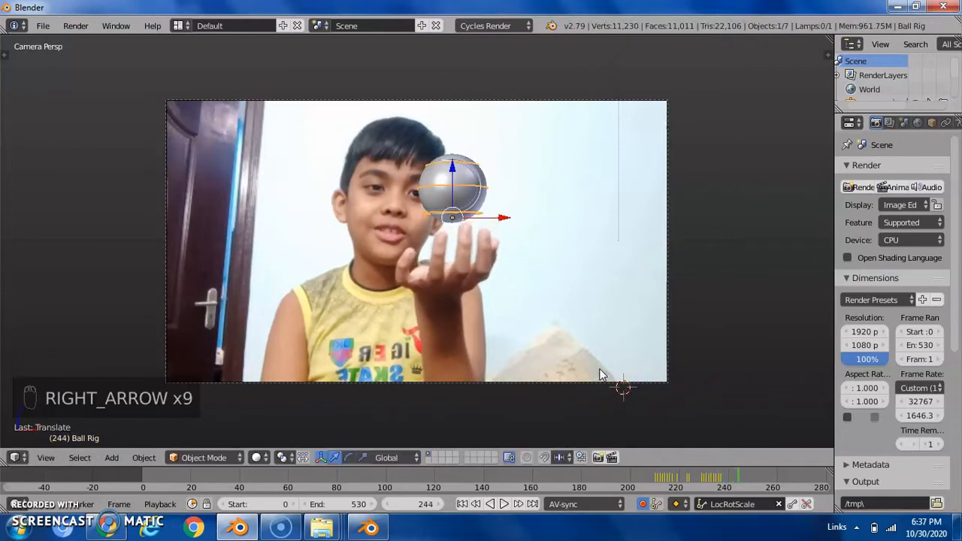
key("Left")
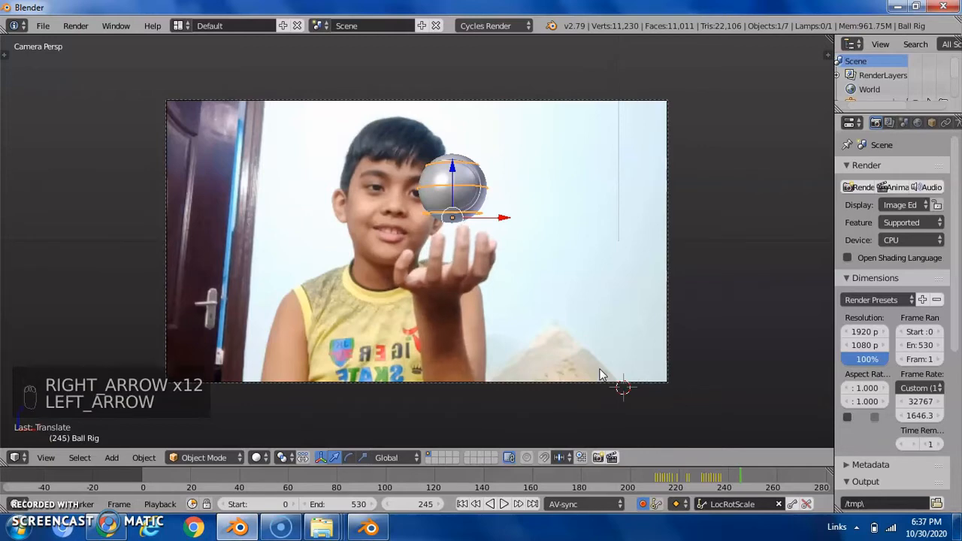
key("i")
Move the Ball Rig slightly left and down above the fingertips at frame 246
key("Right")
key("g")
key("g")
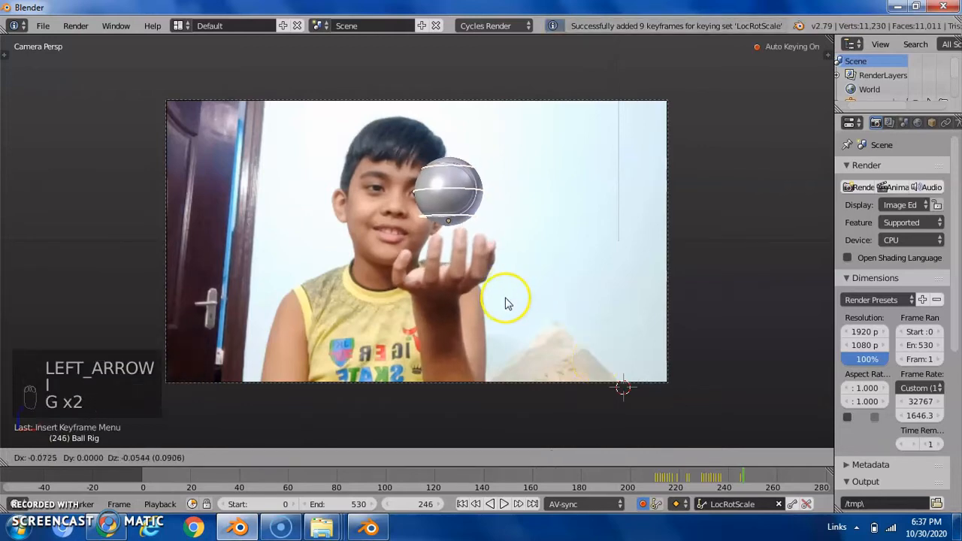
left_click(508, 300)
Check the hand's motion over the frames after 246 and insert a Ball Rig keyframe at frame 262
key("Right")
key("Right")
key("Right")
key("Right")
key("Right")
key("Right")
key("Right")
key("Right")
key("Right")
key("Right")
key("Right")
key("Right")
key("Right")
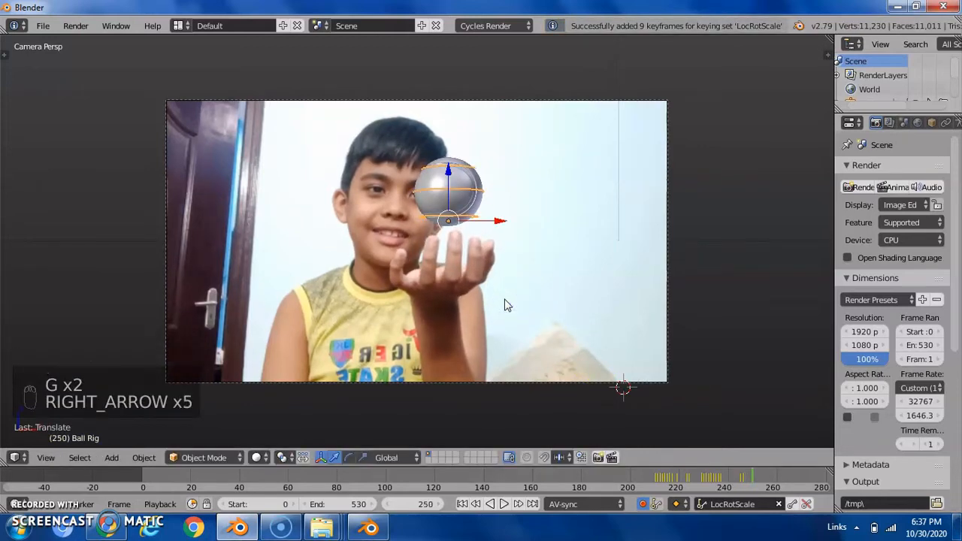
key("Right")
key("Right")
key("Right")
key("Right")
key("Right")
key("Right")
key("Right")
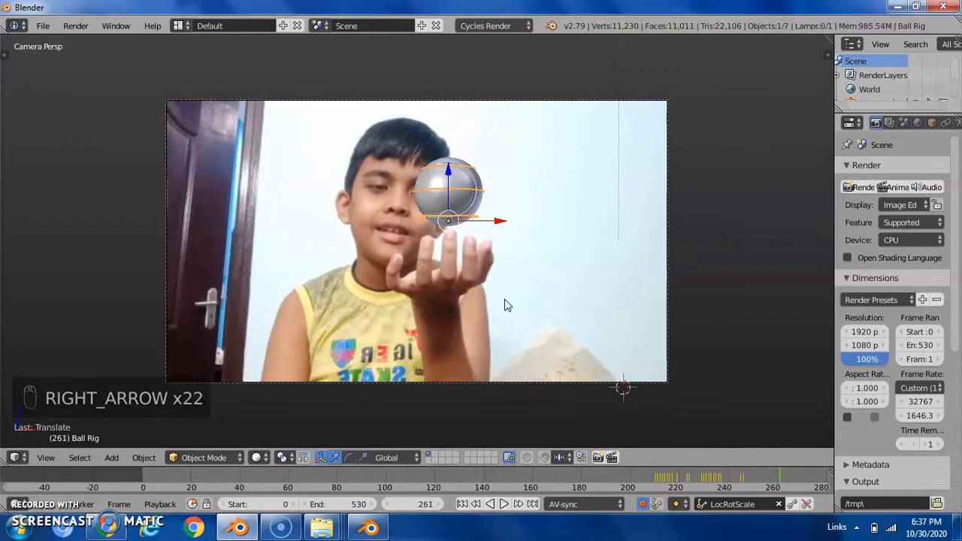
key("Left")
key("Left")
key("Left")
key("Left")
key("Left")
key("Left")
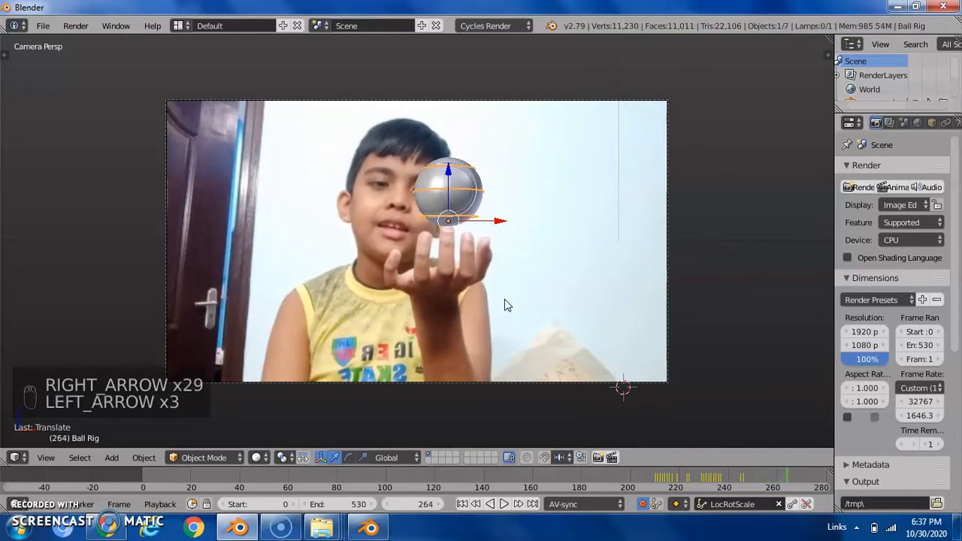
key("i")
Nudge the Ball Rig slightly left and up at frames 263 and 264 to clear the raised middle finger
key("Right")
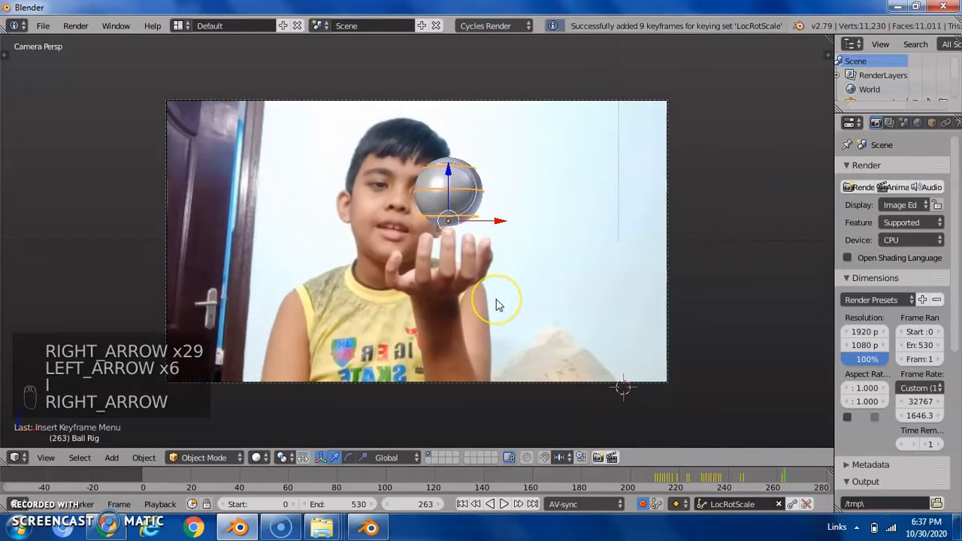
key("g")
key("g")
left_click(482, 285)
key("Right")
key("g")
key("g")
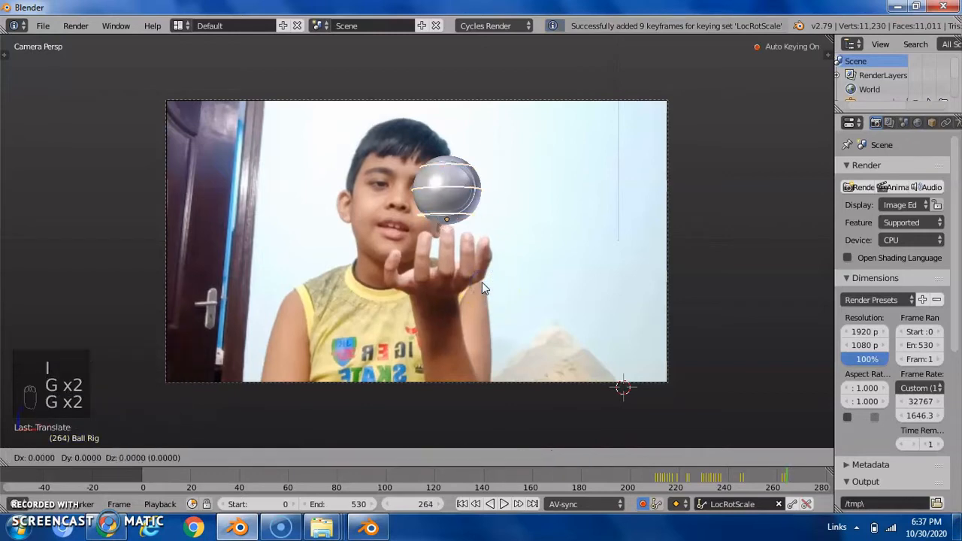
left_click(464, 255)
Shift the Ball Rig slightly left above the middle fingertip at frame 266
key("Right")
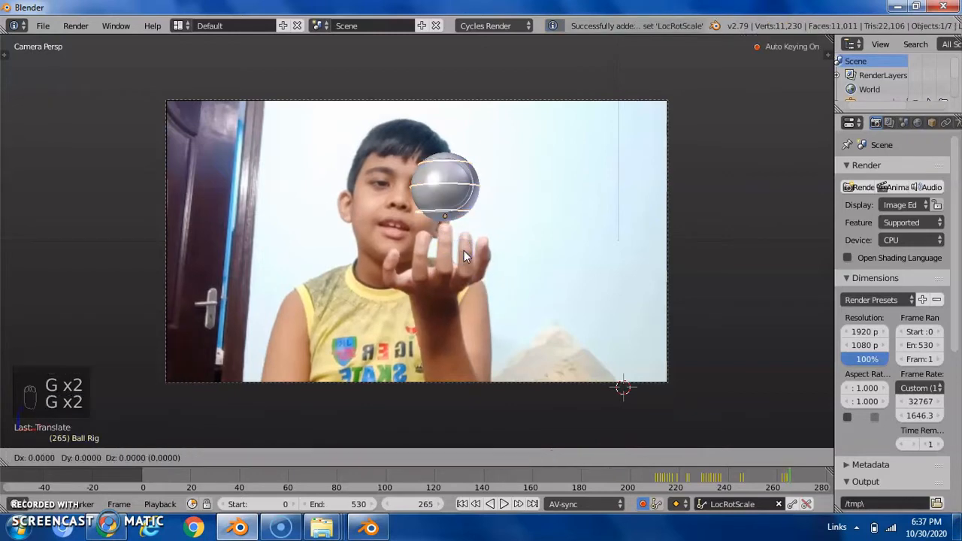
key("Right")
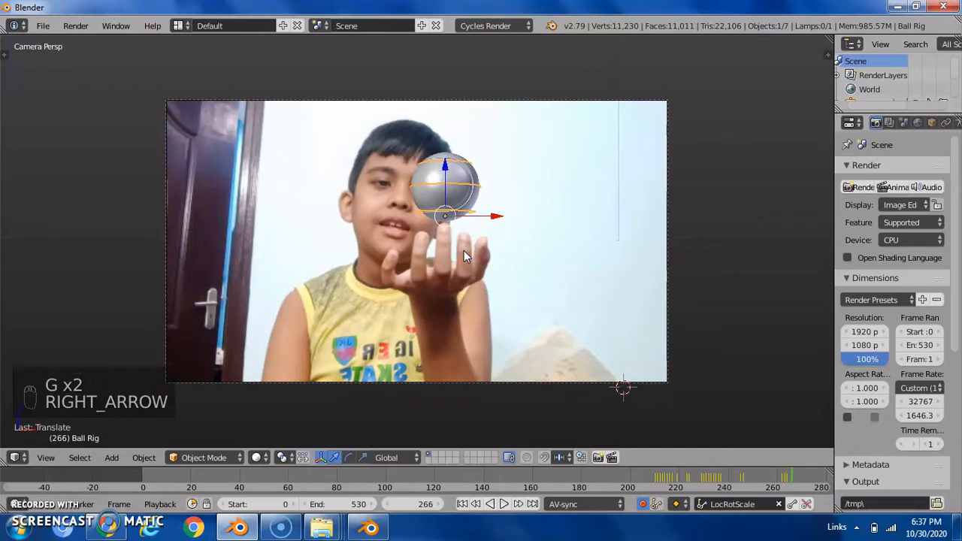
key("g")
key("g")
left_click(460, 253)
Check the hand's motion from frame 267 to 280 and insert a Ball Rig keyframe at frame 275
key("Right")
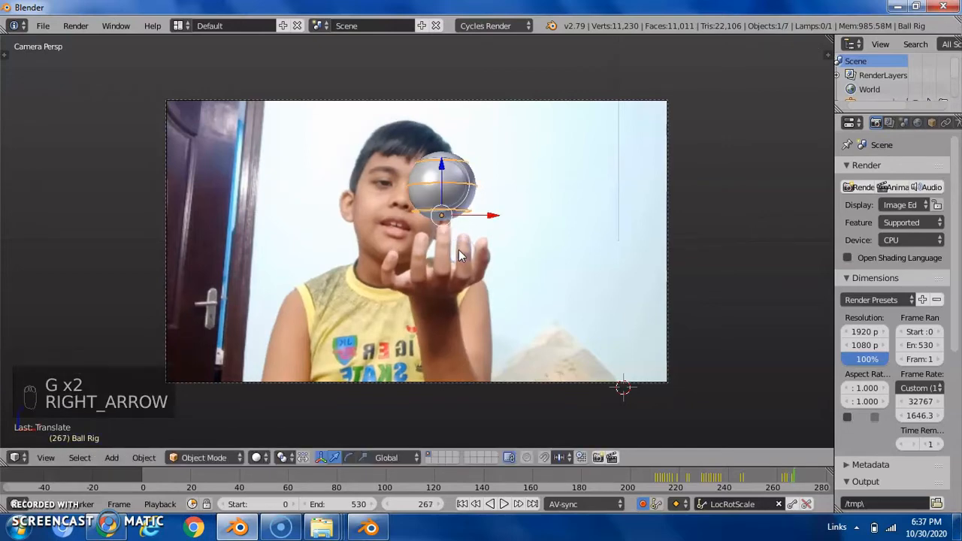
key("Right")
key("Right")
key("Right")
key("Right")
key("Right")
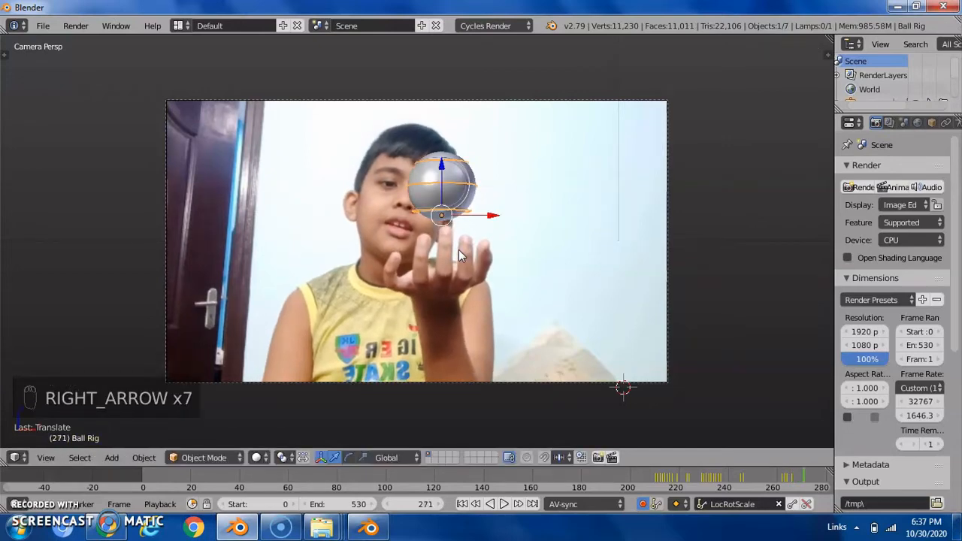
key("Right")
key("Right")
key("Right")
key("Right")
key("Right")
key("Right")
key("Right")
key("Right")
key("Right")
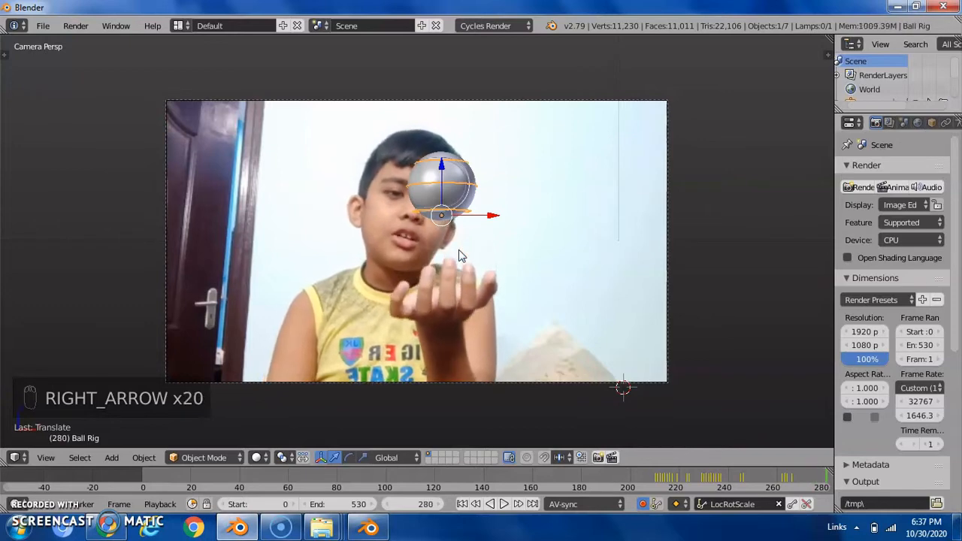
key("Left")
key("Left")
key("Left")
key("Left")
key("Left")
key("Left")
key("Right")
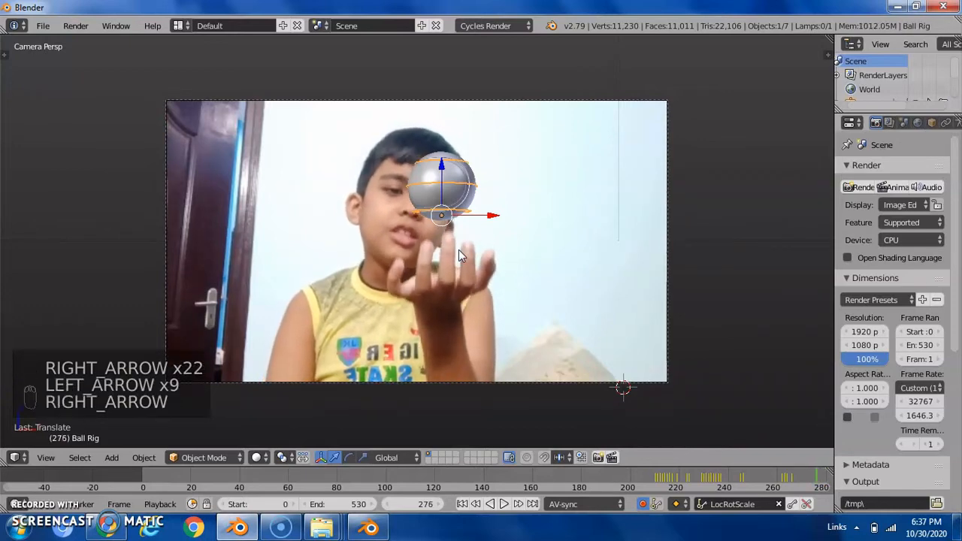
key("Left")
key("i")
Move the Ball Rig down and slightly right at frame 280, following the lowered hand
key("Right")
key("Right")
key("Right")
key("Right")
key("Right")
key("Right")
key("Right")
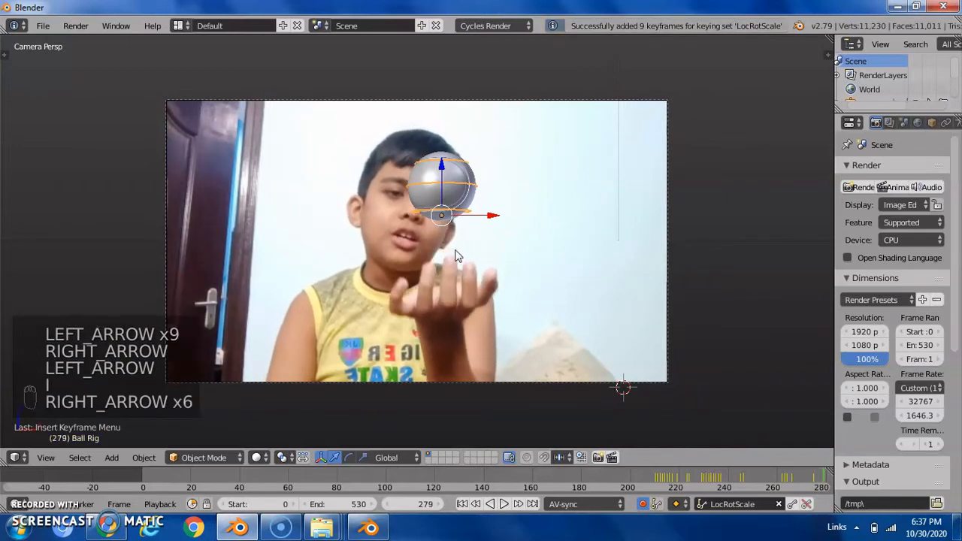
key("g")
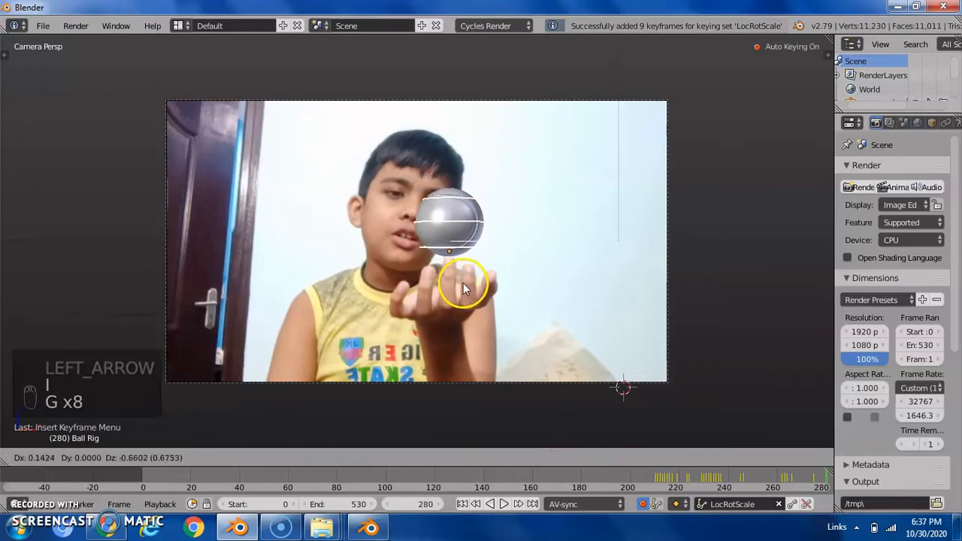
left_click(462, 283)
Move the Ball Rig right and slightly down above the fingers at frame 290
key("Right")
key("Right")
key("Right")
key("Right")
key("Right")
key("Right")
key("Right")
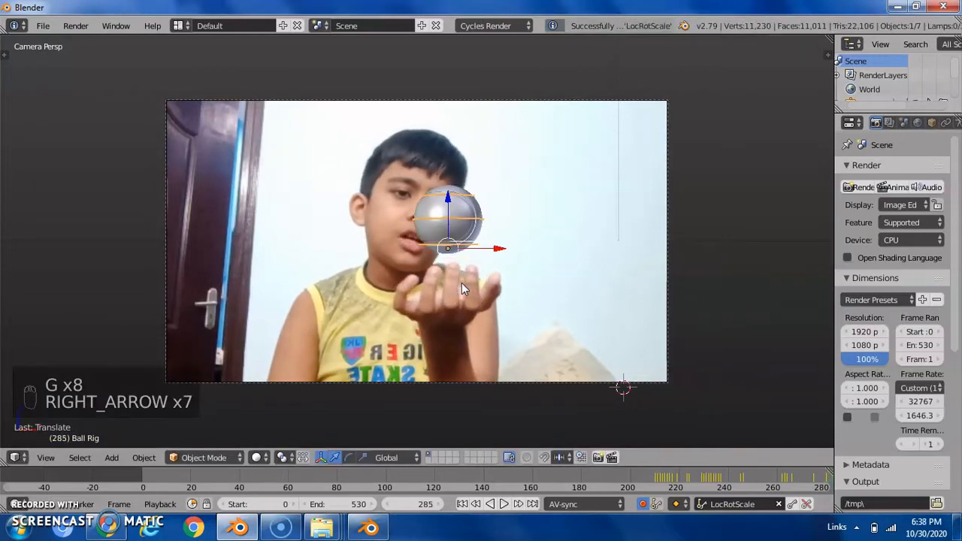
key("Right")
key("Right")
key("Right")
key("g")
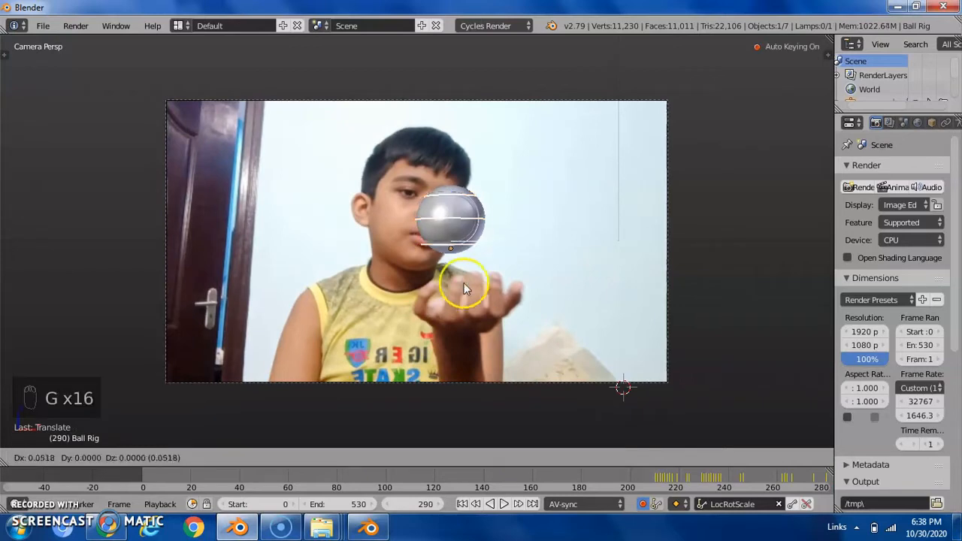
left_click(484, 294)
Rewind the timeline to around frame 205 and play the ball animation over the footage
scroll(649, 478, "down", 3)
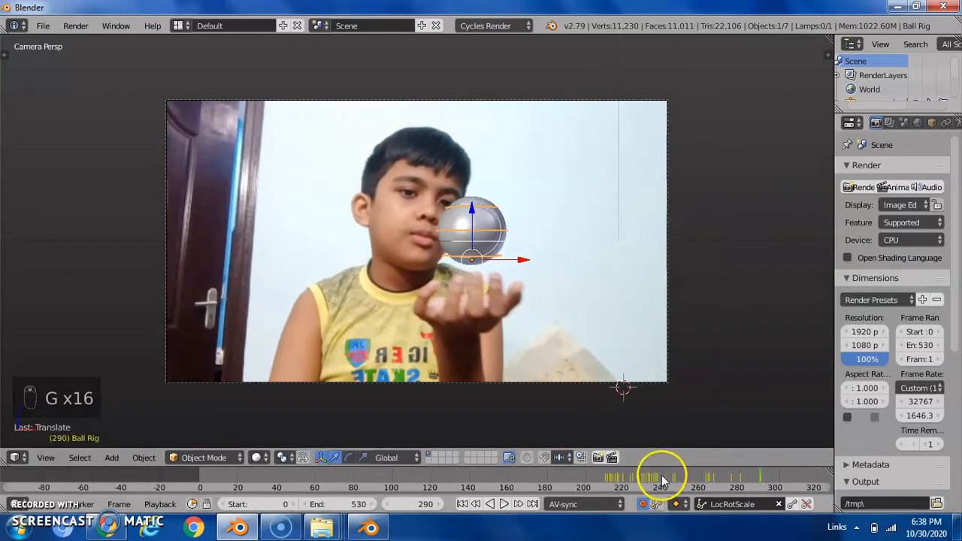
middle_click_drag(551, 478, 548, 479)
left_click_drag(539, 478, 472, 479)
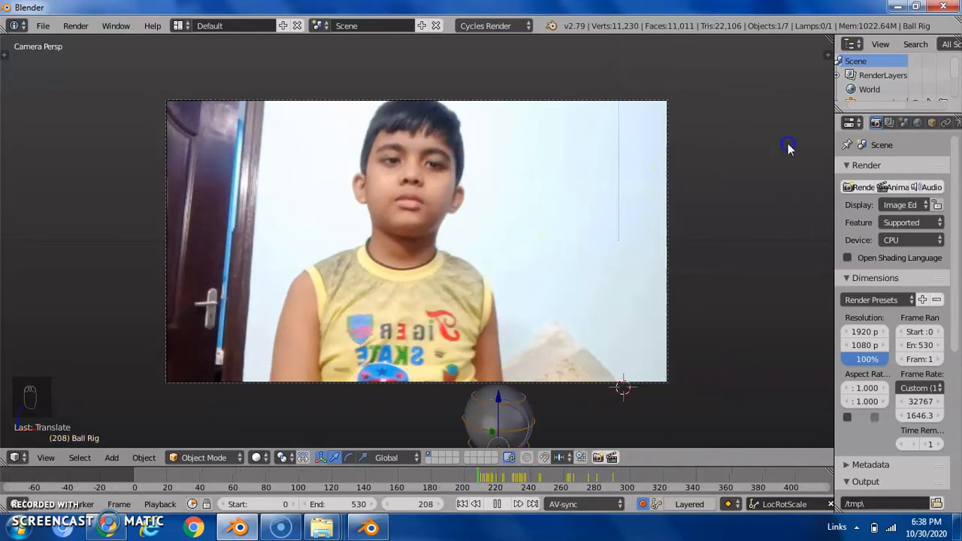
Show the object properties sidebar and turn off the viewport display of the tennis ball Sphere's Catmull-Clark subdivision modifier
key("n")
key("n")
scroll(580, 242, "up", 2)
scroll(490, 322, "down", 3)
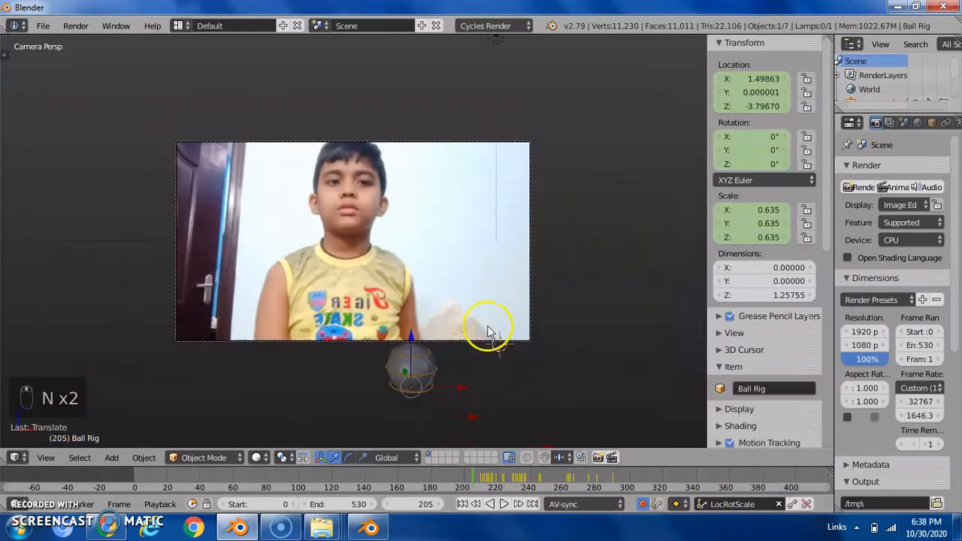
middle_click_drag(490, 322, 444, 280)
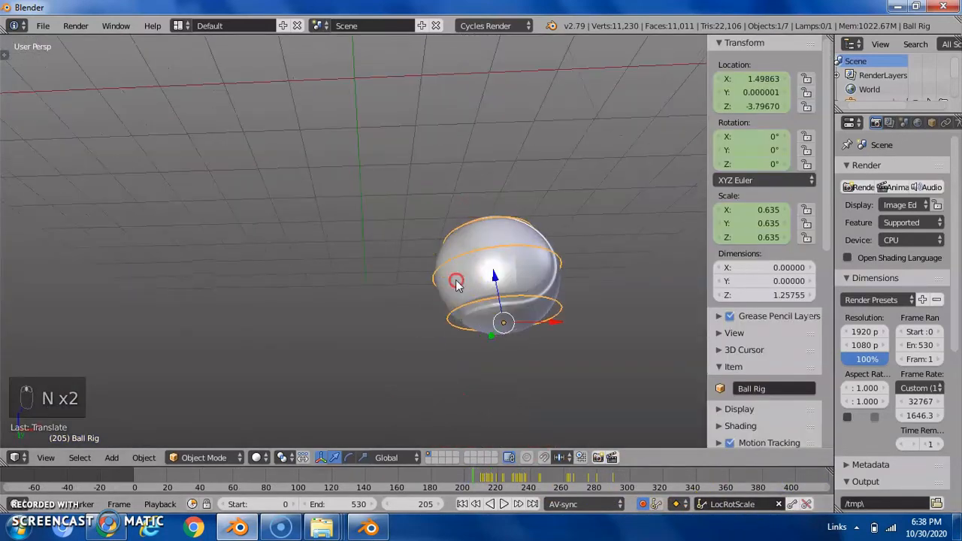
right_click(456, 281)
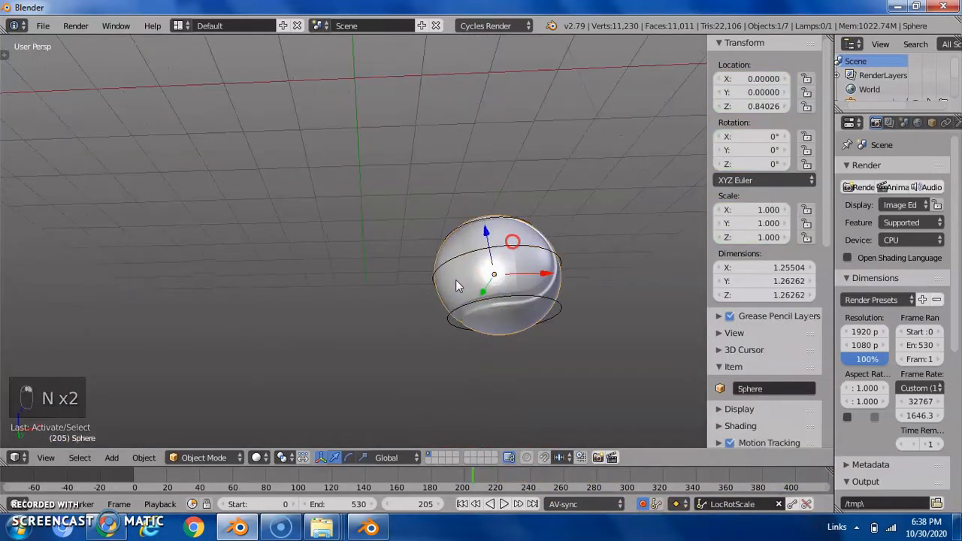
left_click(919, 123)
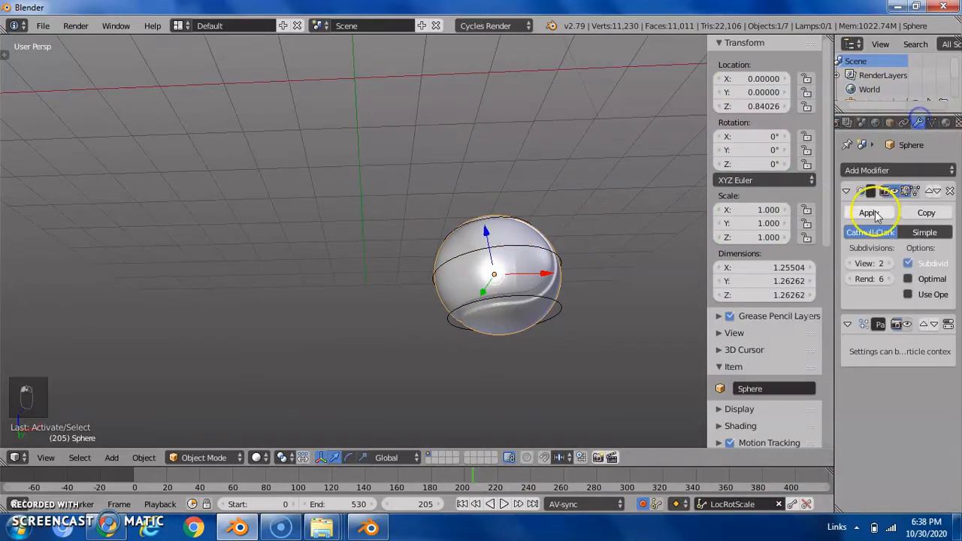
left_click(897, 190)
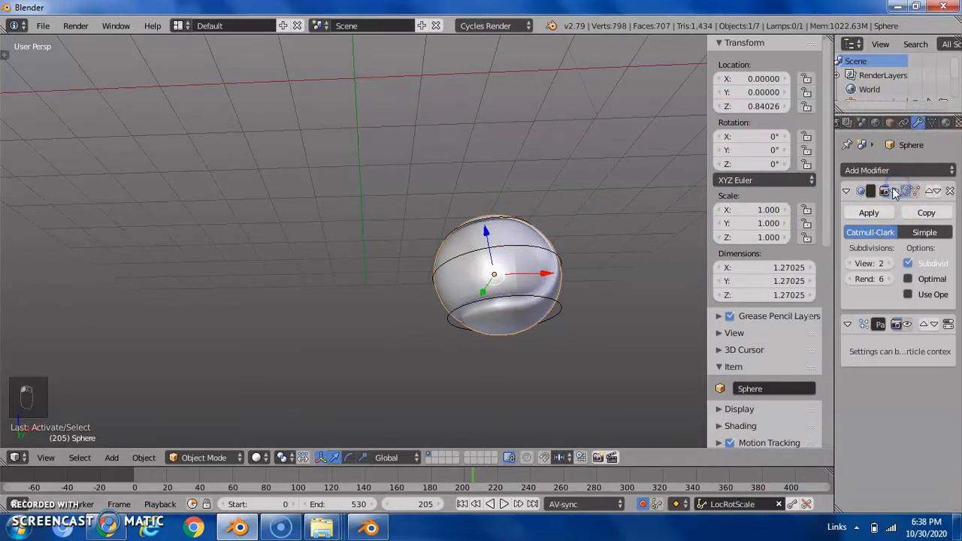
Return to the camera view and play the animation to check the playback speed
key("KP_0")
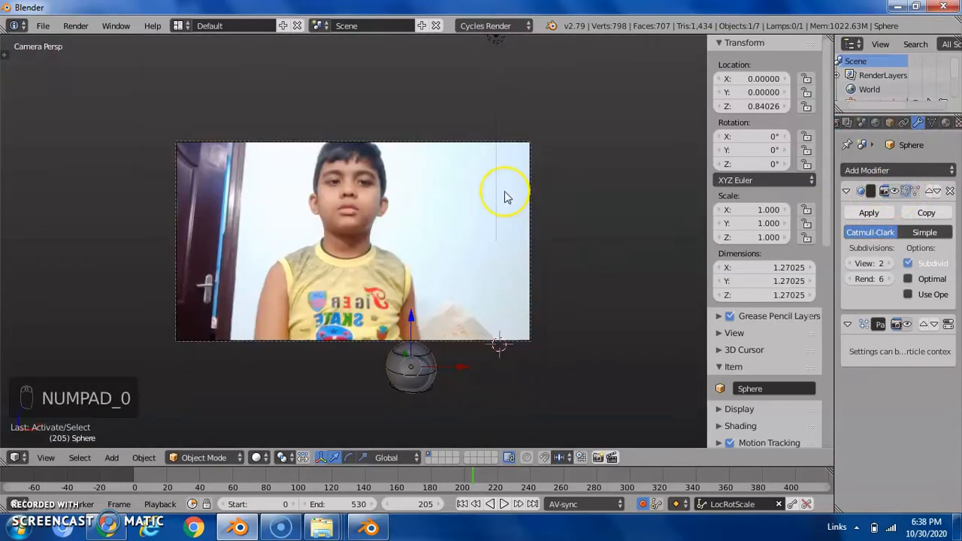
key("space")
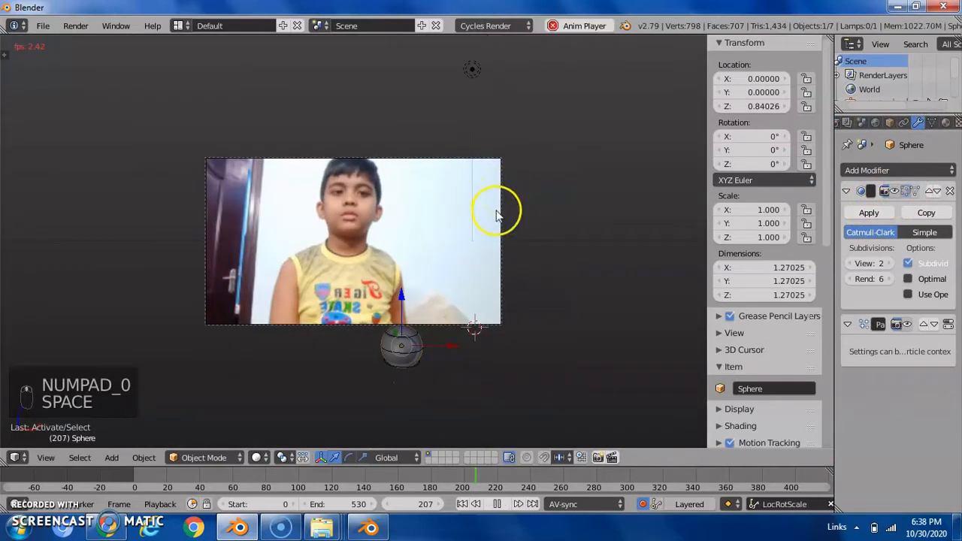
key("space")
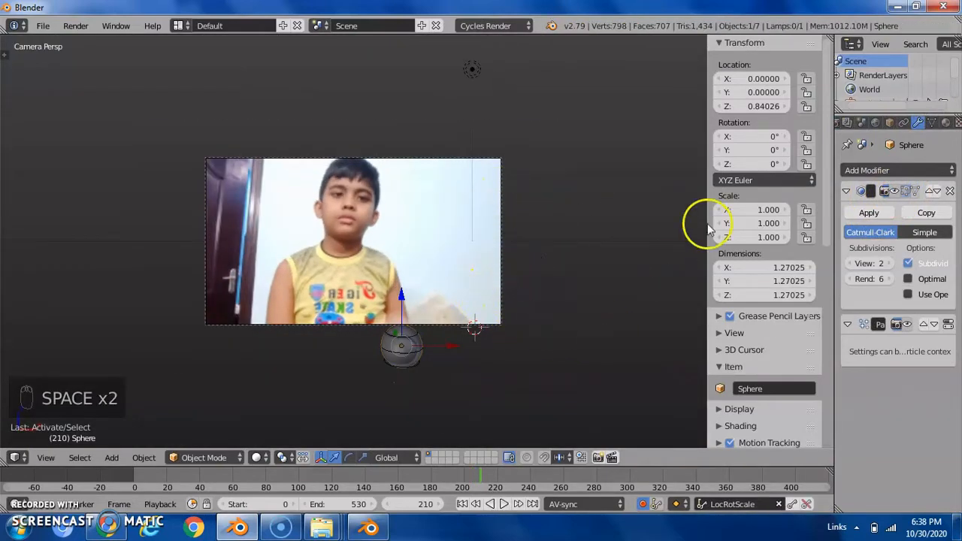
Hide the background images and play the ball animation without the footage
key("a")
key("a")
key("a")
key("a")
key("a")
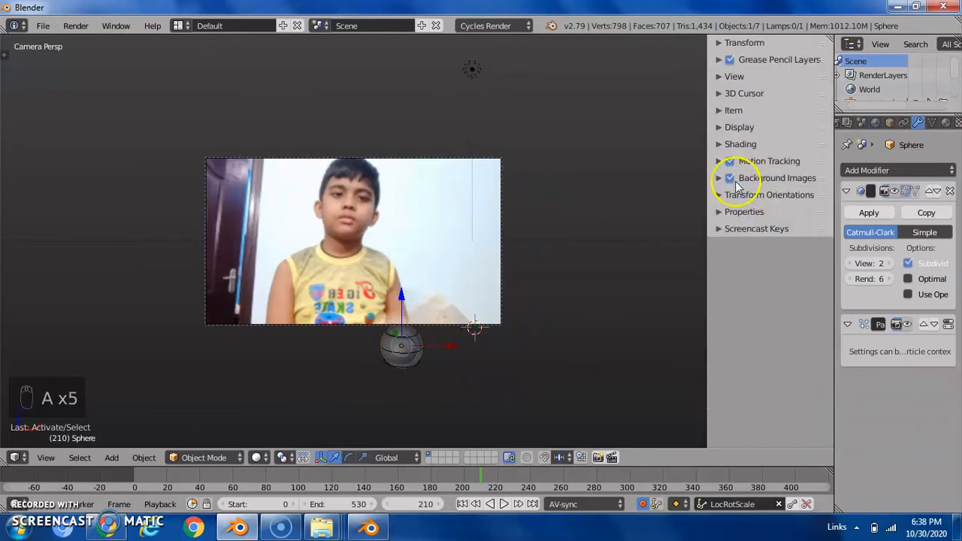
key("a")
left_click(729, 179)
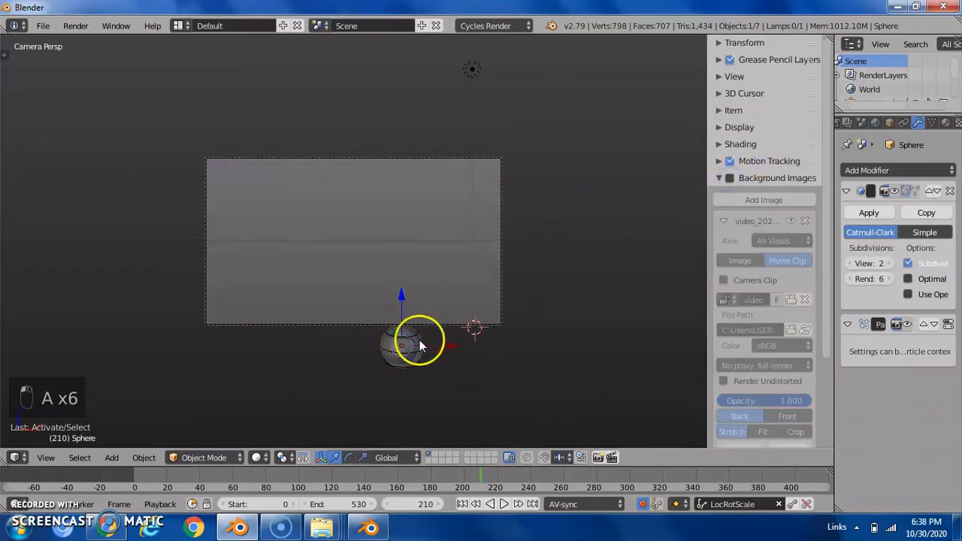
key("space")
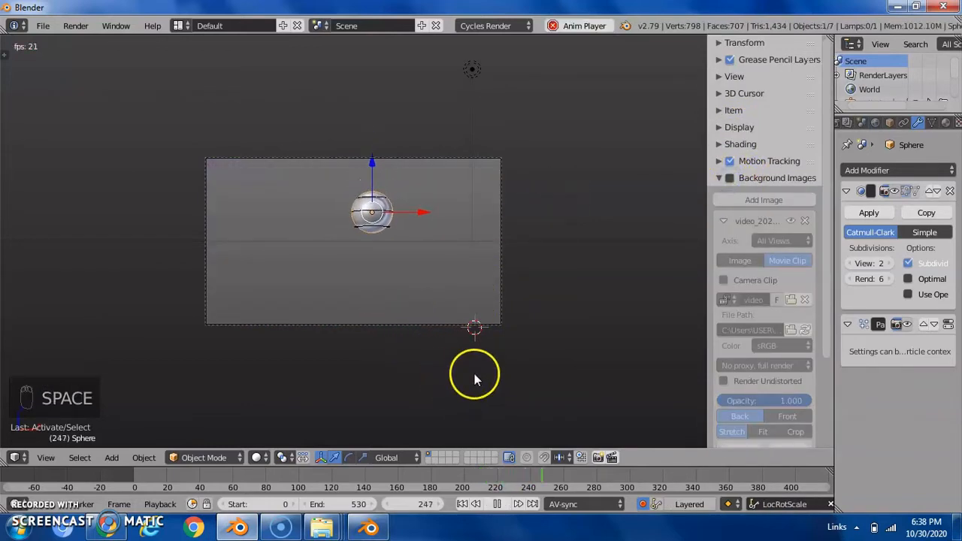
key("space")
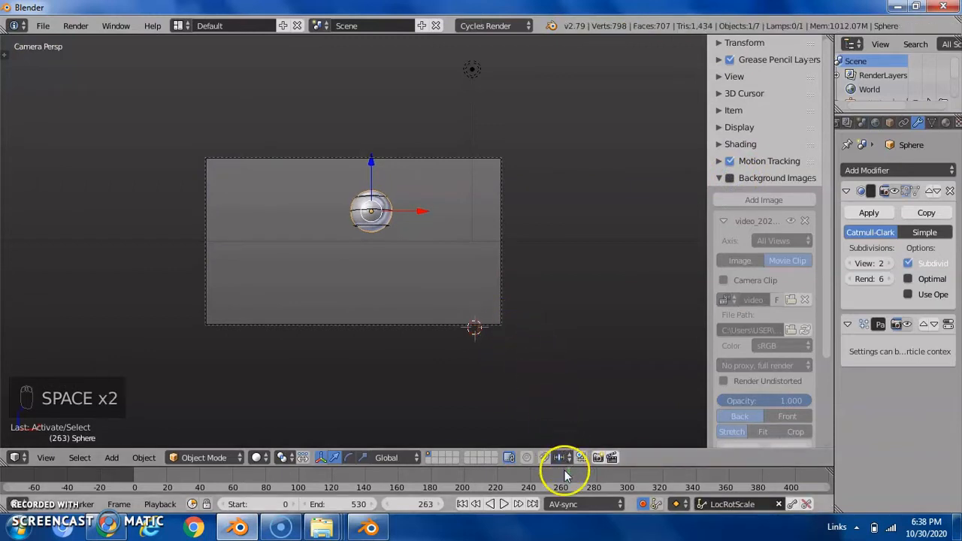
Rewind to frame 203 and show the background images again
left_click_drag(554, 480, 470, 479)
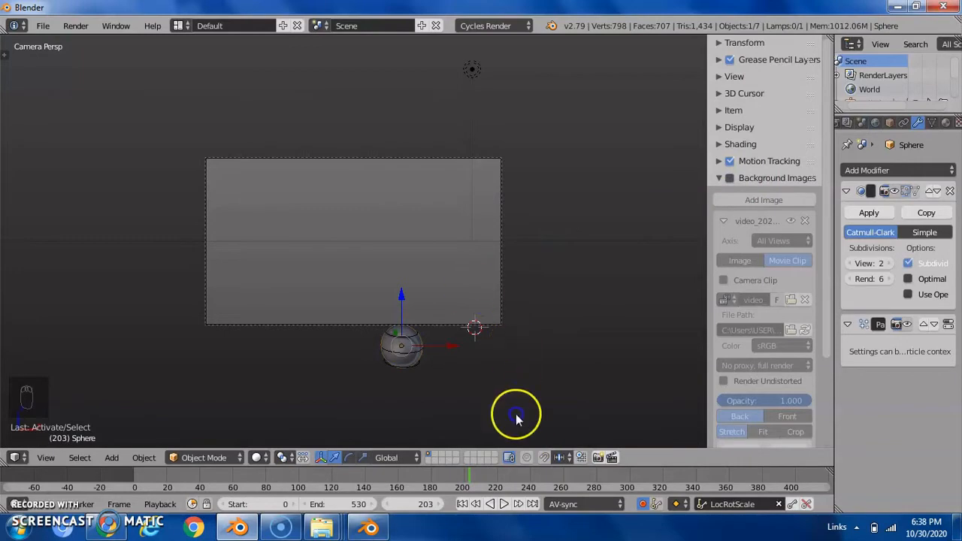
left_click(730, 178)
scroll(494, 398, "up", 2)
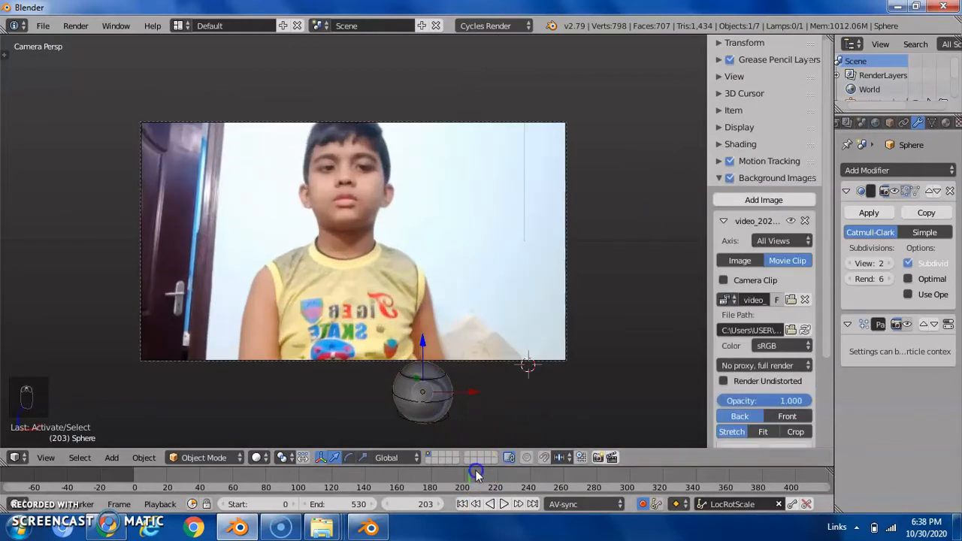
Select the Ball Rig at frame 223 and step through its keyframes up to the last one at frame 290
left_click_drag(476, 472, 502, 475)
scroll(404, 192, "up", 2)
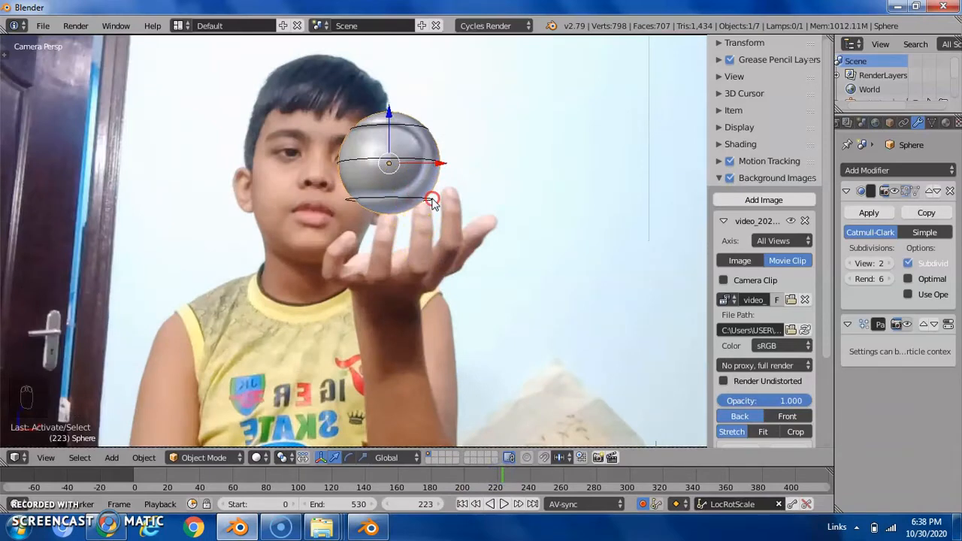
right_click(432, 202)
key("Up")
key("Up")
key("Up")
key("Up")
key("Up")
key("Up")
key("Up")
key("Up")
key("Up")
key("Up")
key("Up")
key("Up")
key("Up")
key("Up")
key("Up")
key("Up")
key("Up")
key("Up")
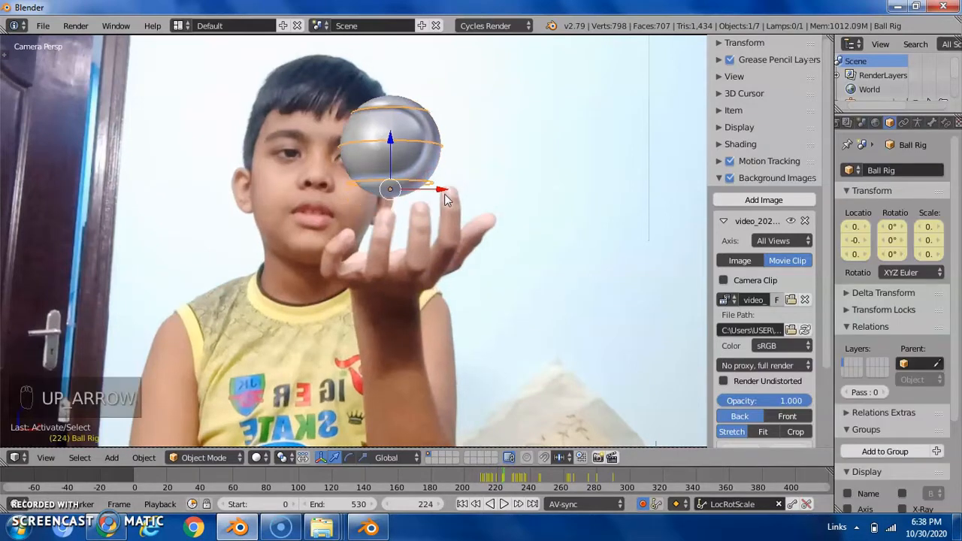
key("Up")
key("Up")
key("Up")
key("Up")
key("Up")
key("Up")
key("Up")
key("Up")
key("Up")
key("Up")
key("Up")
key("Up")
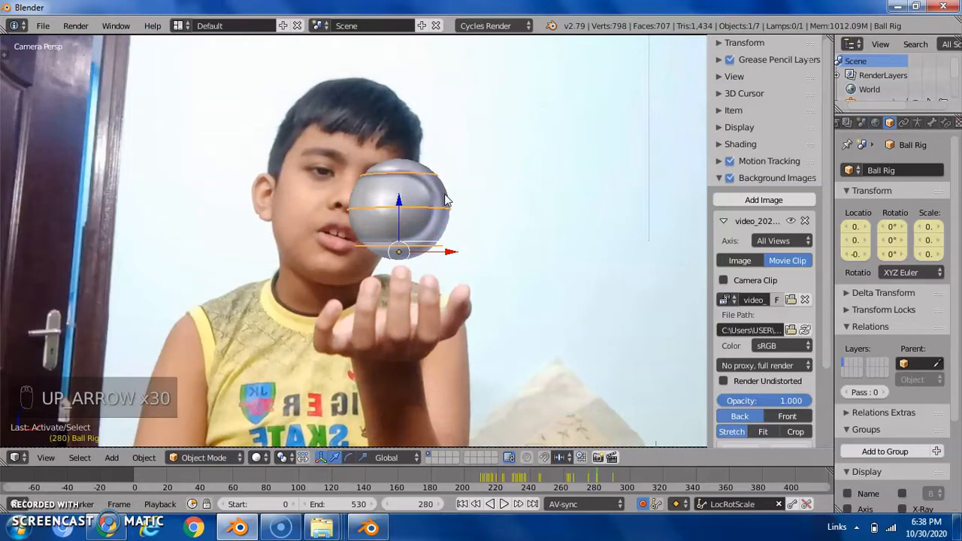
key("Up")
key("Up")
key("Up")
key("Up")
Follow the hand frame by frame past frame 290 and move the Ball Rig slightly down at frame 305
key("Right")
key("Right")
key("Right")
key("Right")
key("Right")
key("Right")
key("Right")
key("Right")
key("Right")
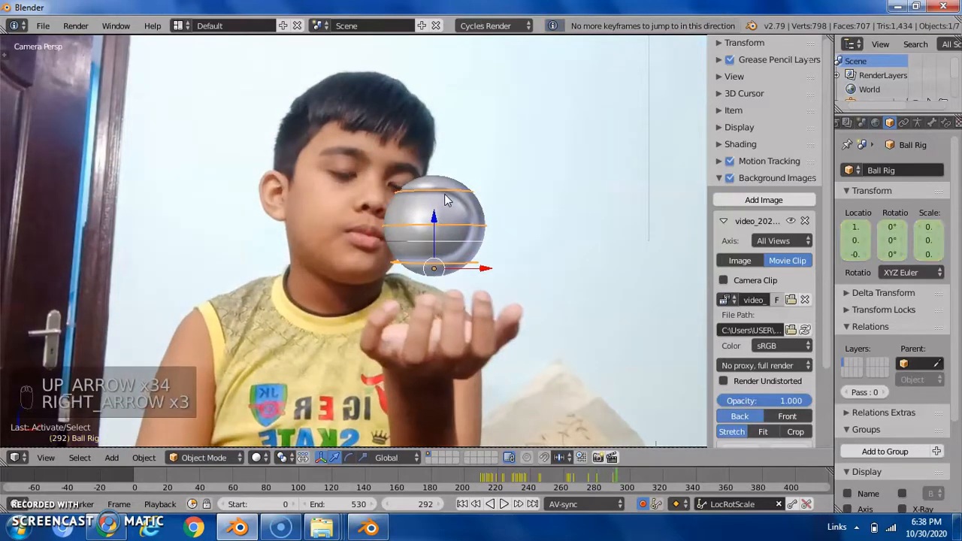
key("Right")
key("Right")
key("Right")
key("Right")
key("Right")
key("Right")
key("Right")
key("Right")
key("Right")
key("Right")
key("Right")
key("Right")
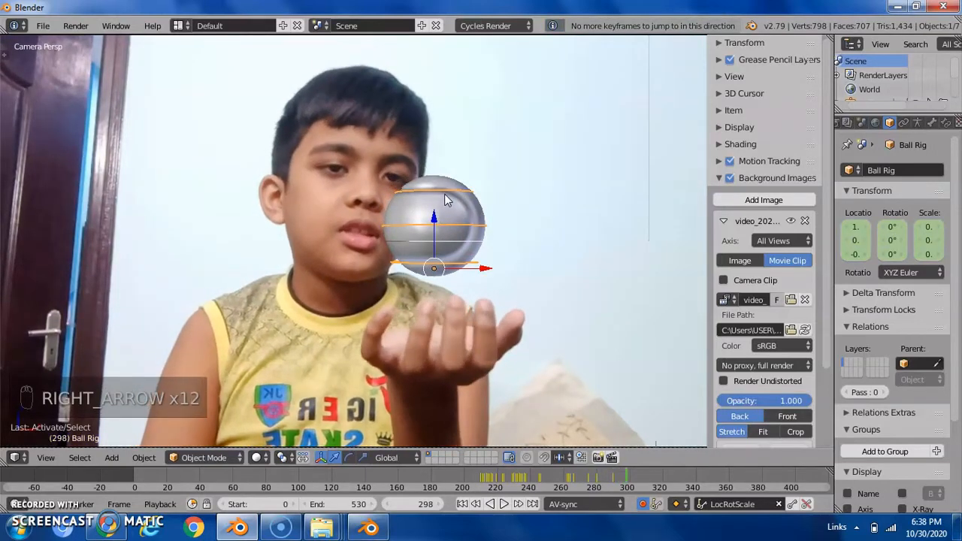
key("Right")
key("Right")
key("g")
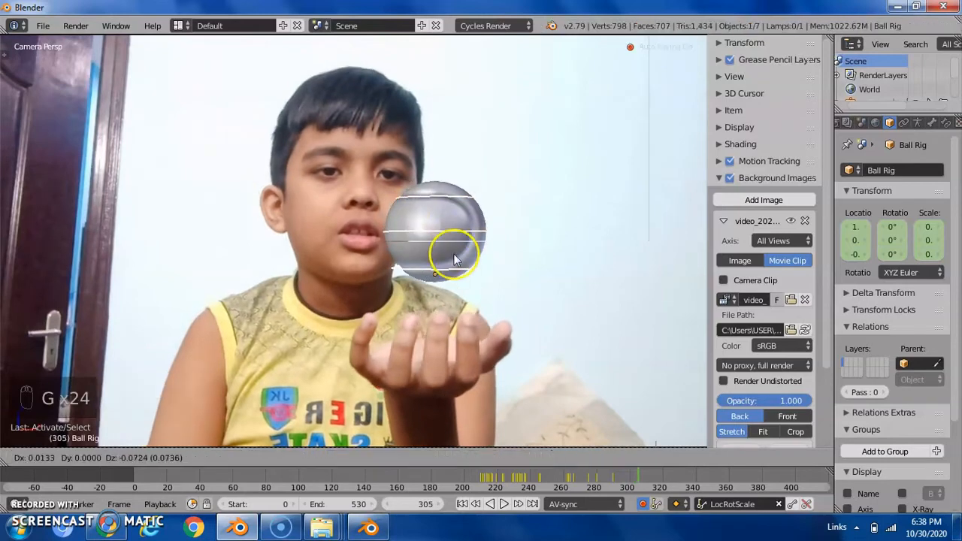
left_click(455, 277)
Move the Ball Rig right above the open hand at frame 311
key("Right")
key("Right")
key("Right")
key("Right")
key("Right")
key("g")
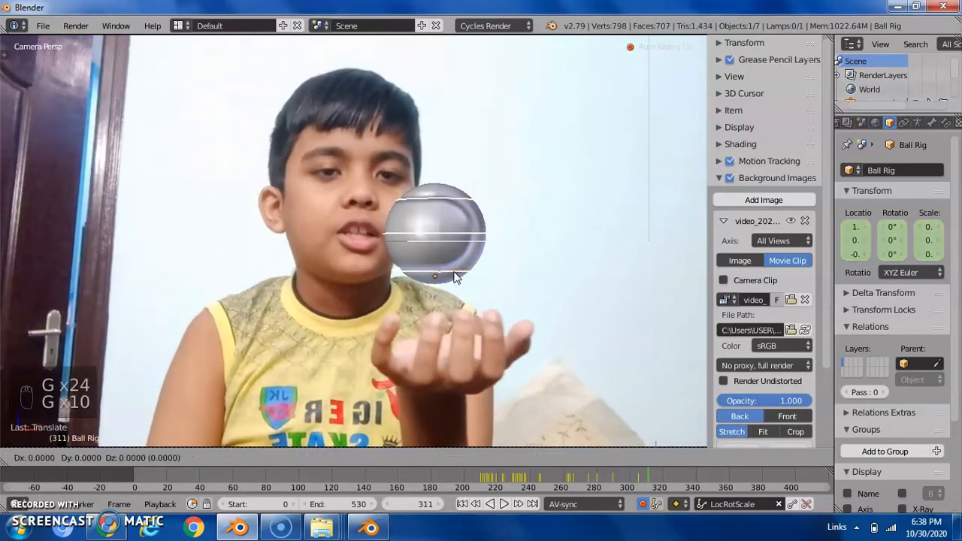
left_click(550, 279)
Go back to frame 307 and move the Ball Rig slightly down above the open hand
key("Left")
key("Left")
key("Left")
key("Left")
key("Left")
key("Left")
key("Left")
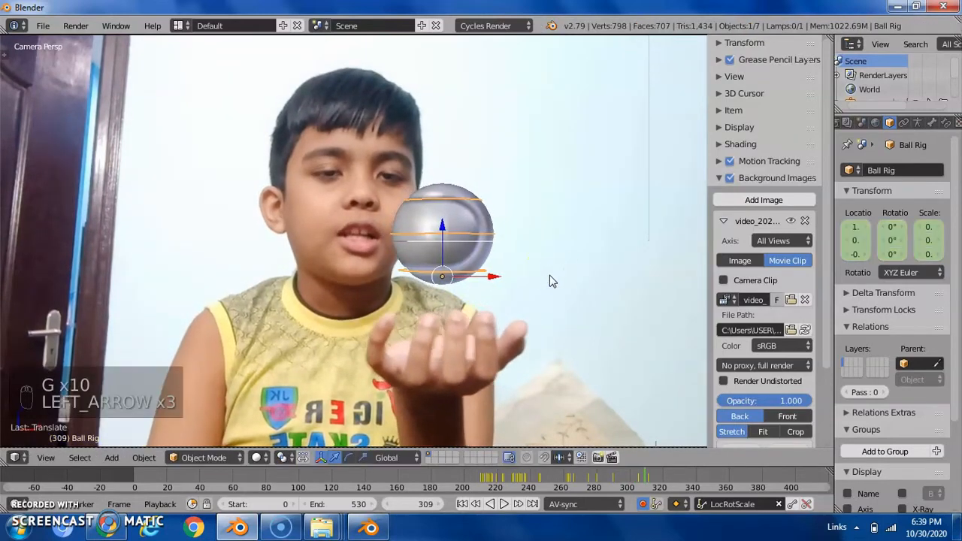
key("Right")
key("g")
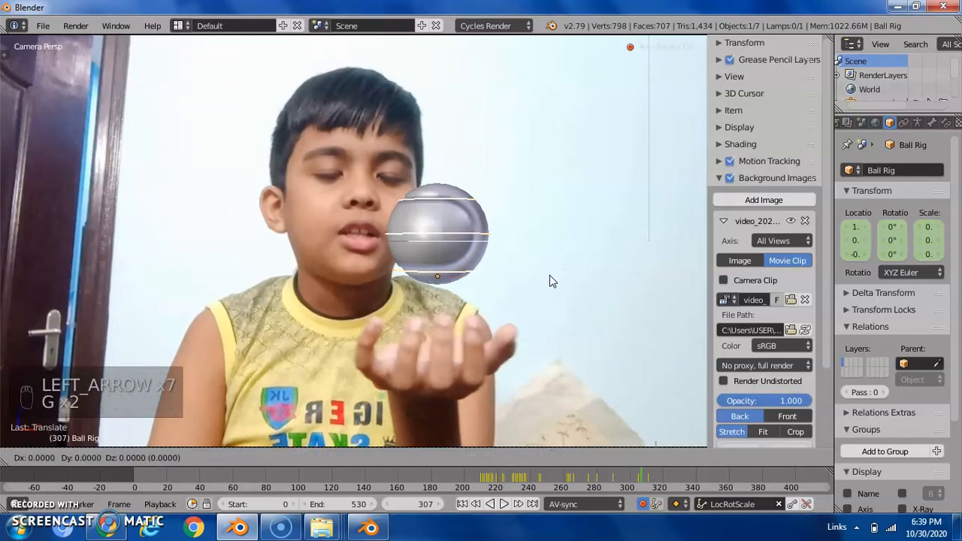
left_click(552, 307)
Follow the hand forward to frame 318 and move the Ball Rig slightly right and down
key("Right")
key("Right")
key("Right")
key("Right")
key("Right")
key("Right")
key("Right")
key("Right")
key("Right")
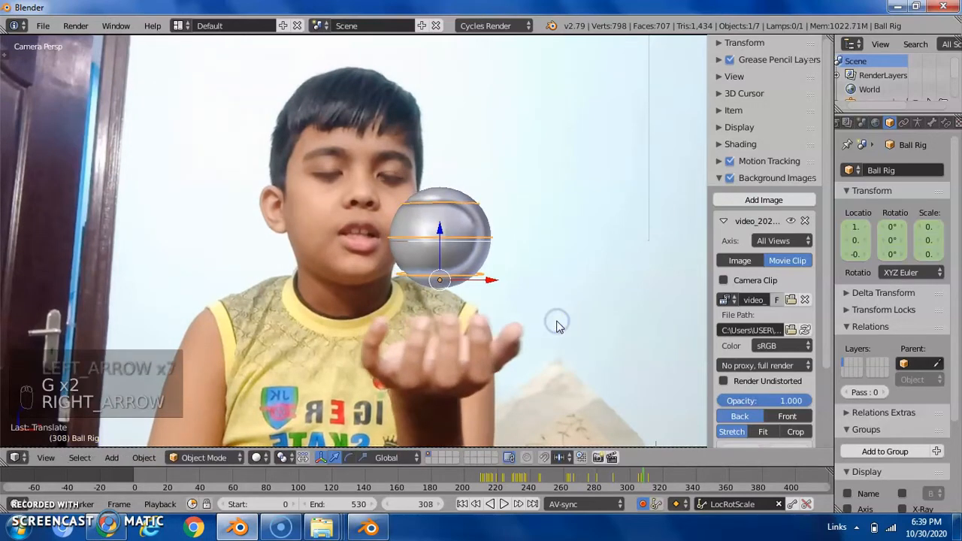
key("Right")
key("Right")
key("Right")
key("Right")
key("Right")
key("Right")
key("Right")
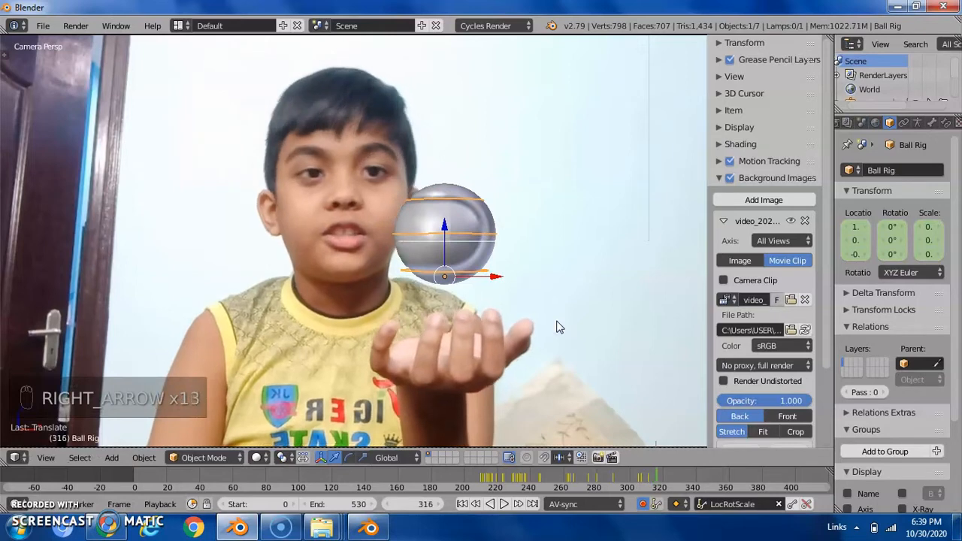
key("g")
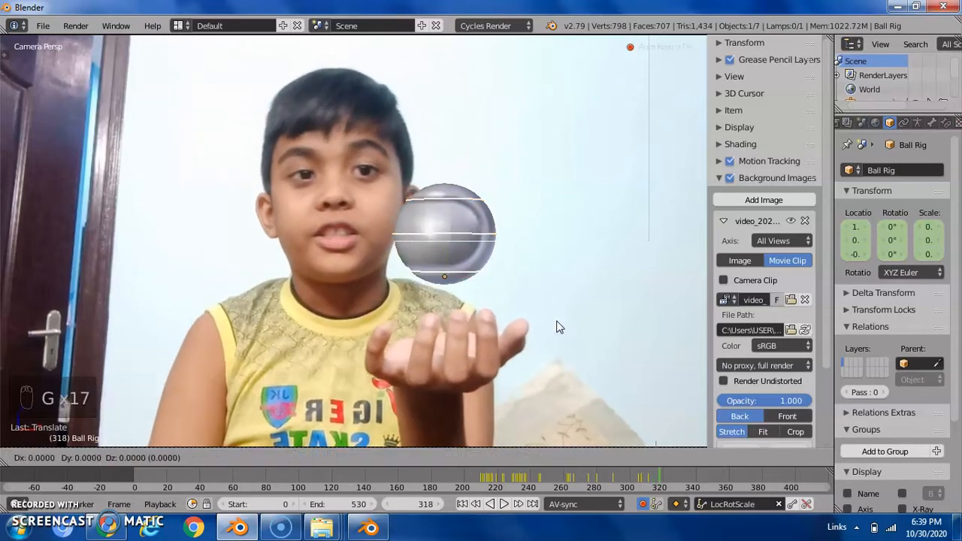
left_click(573, 337)
Advance to frame 326 and move the Ball Rig about 0.12 units left to match the hand
key("Right")
key("Right")
key("Right")
key("Right")
key("Right")
key("Right")
key("Right")
key("Right")
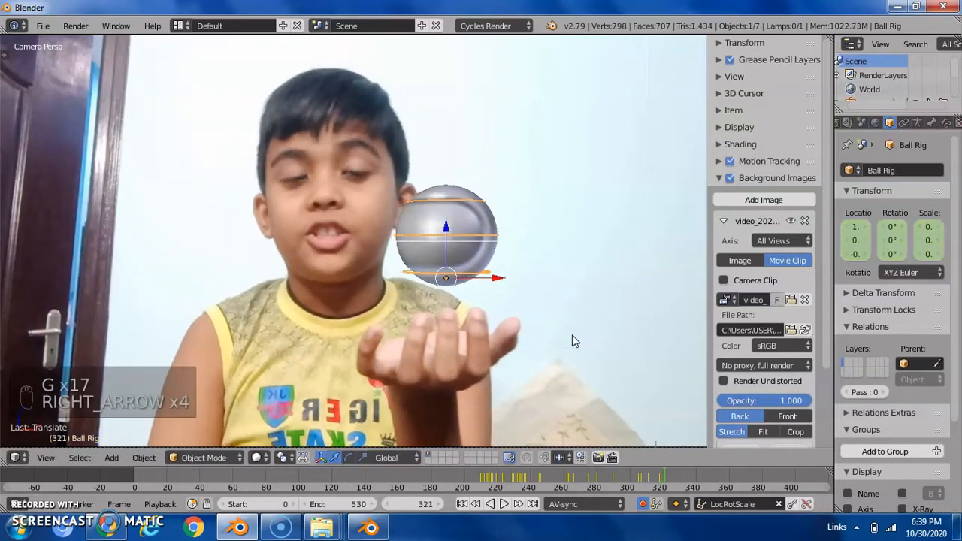
key("g")
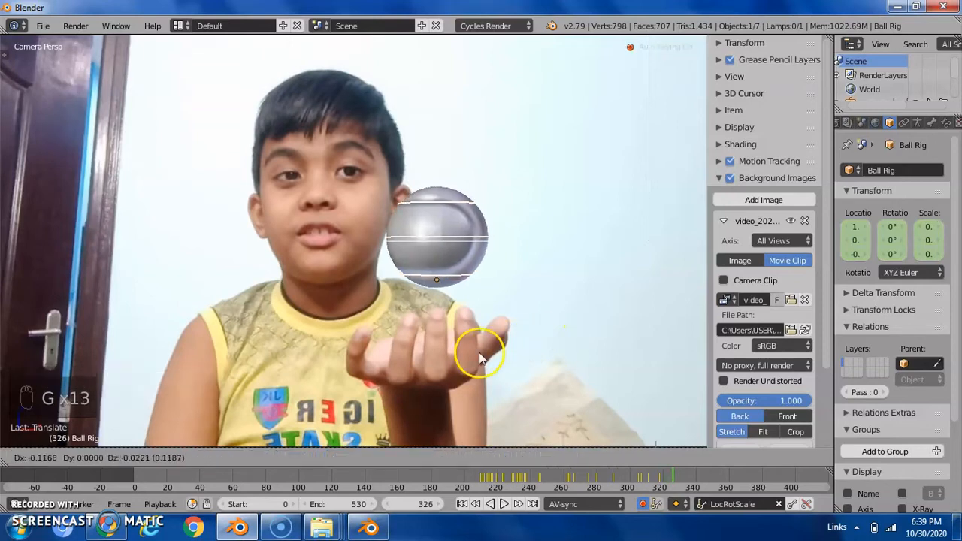
left_click(492, 331)
Advance to frame 332 and shift the Ball Rig slightly left
key("Right")
key("Right")
key("Right")
key("Right")
key("g")
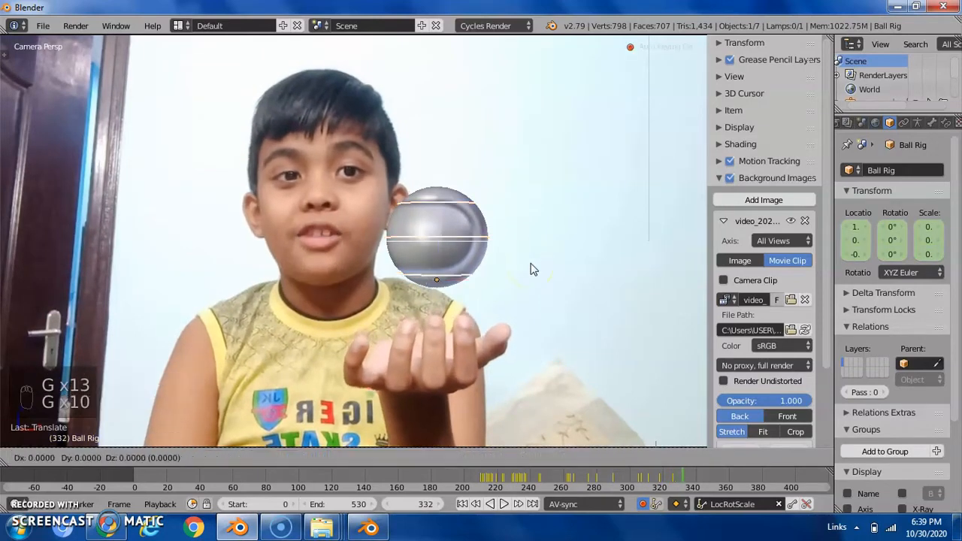
left_click(489, 268)
Follow the hand to frame 343 and move the Ball Rig slightly left and down
key("Right")
key("Right")
key("Right")
key("Right")
key("Right")
key("Right")
key("Right")
key("Right")
key("Right")
key("Right")
key("Right")
key("Right")
key("Right")
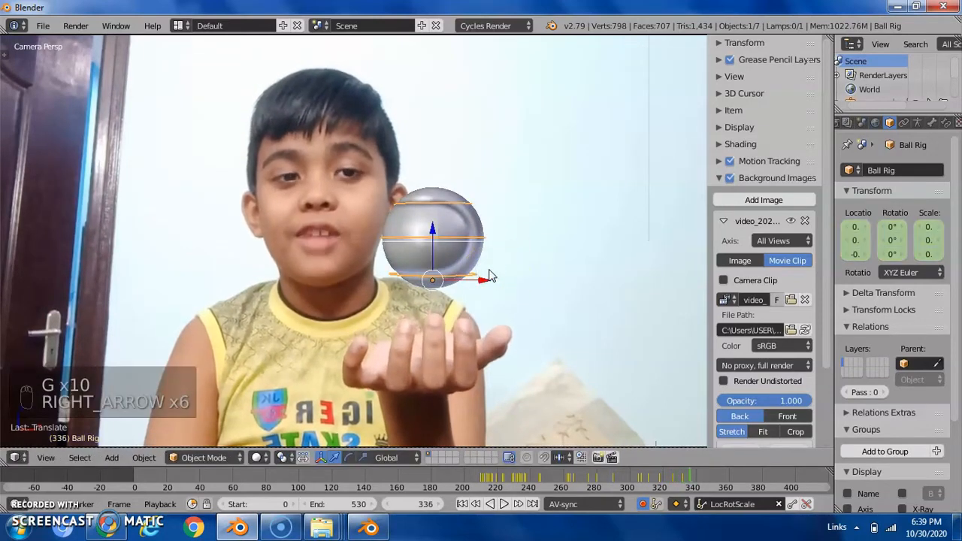
key("g")
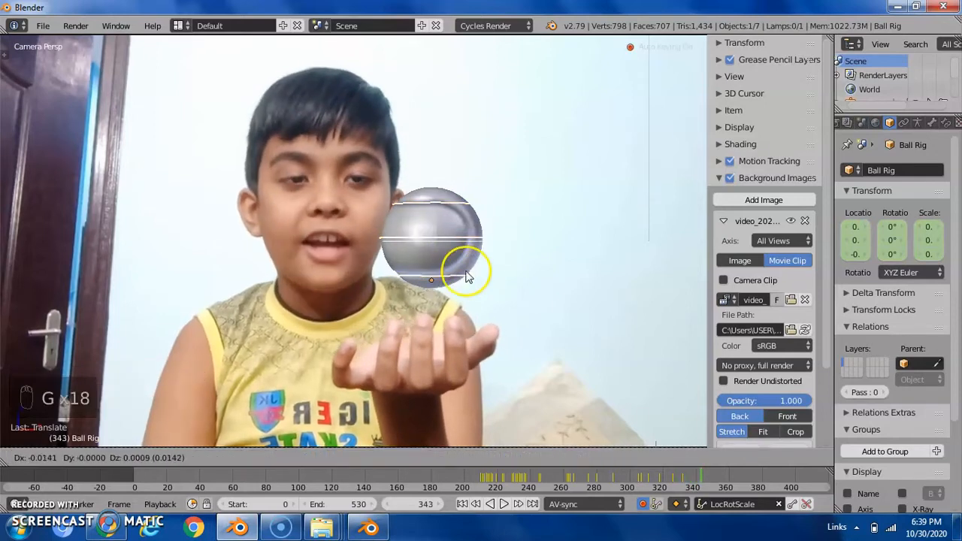
left_click(428, 294)
Follow the hand to frame 350 and move the Ball Rig left and slightly down over the palm
key("Right")
key("Right")
key("Right")
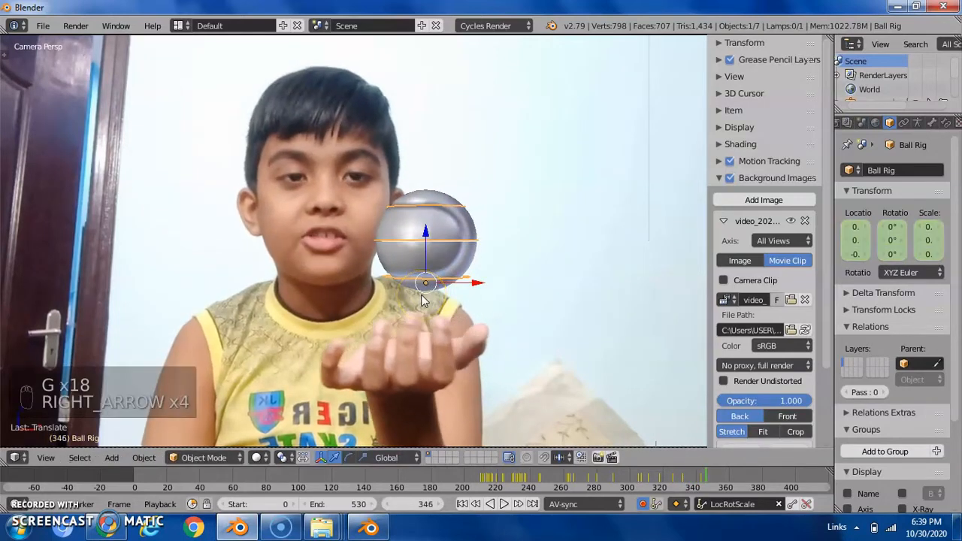
key("Right")
key("Right")
key("g")
left_click(422, 299)
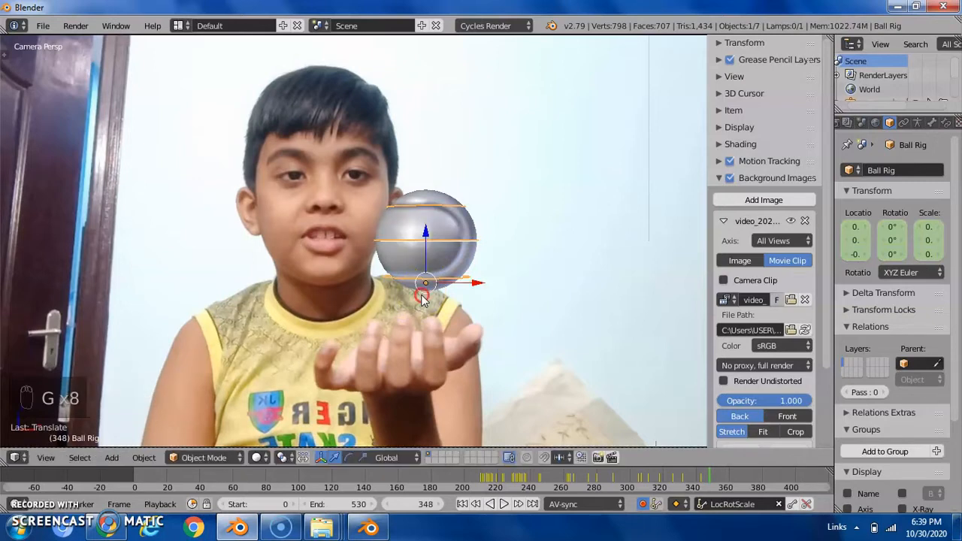
key("Right")
key("Right")
key("g")
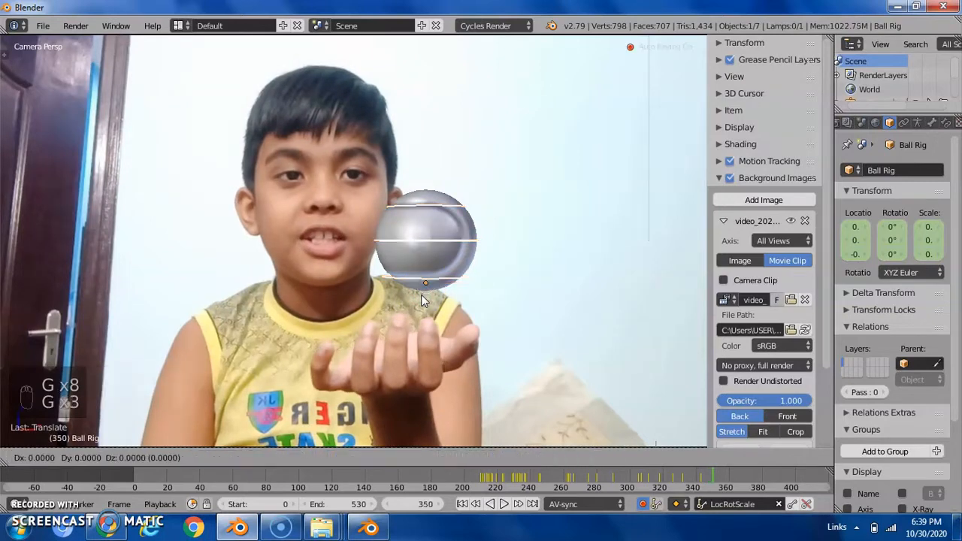
left_click(218, 362)
Check the hand frame by frame past frame 370, then return to frame 369 and insert a LocRotScale keyframe for the Ball Rig
key("Right")
key("Right")
key("Right")
key("Right")
key("Right")
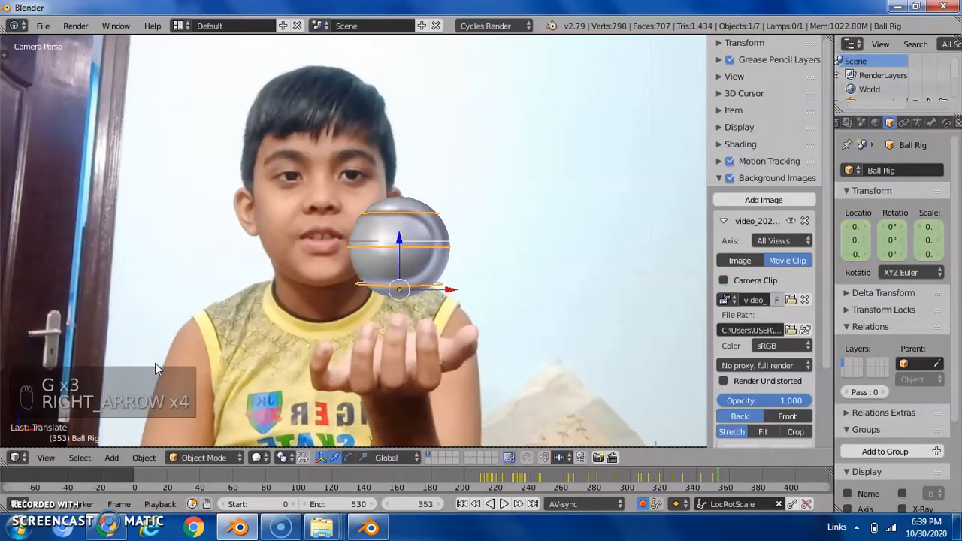
key("Right")
key("Right")
key("Right")
key("Right")
key("Right")
key("Right")
key("Right")
key("Right")
key("Right")
key("Right")
key("Right")
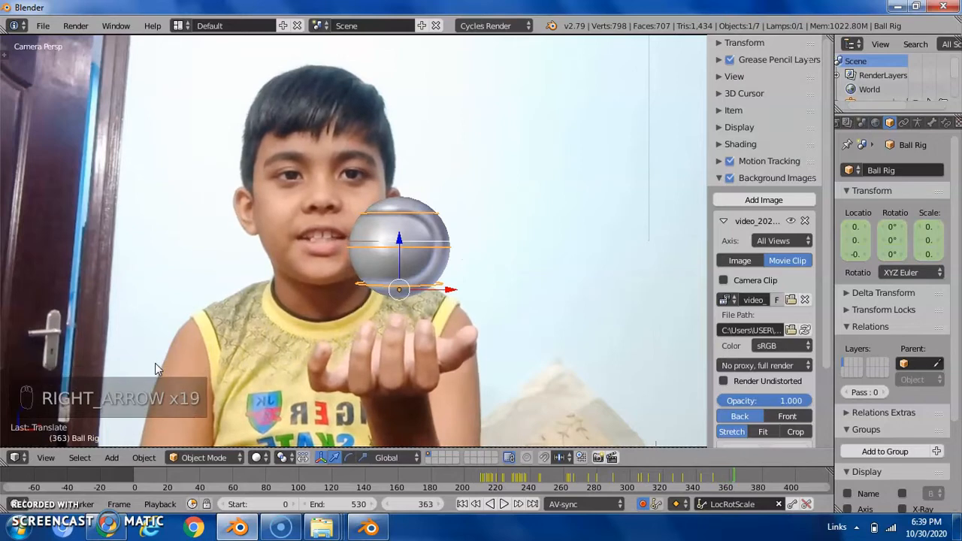
key("Right")
key("Right")
key("Right")
key("Right")
key("Right")
key("Right")
key("Right")
key("Right")
key("Right")
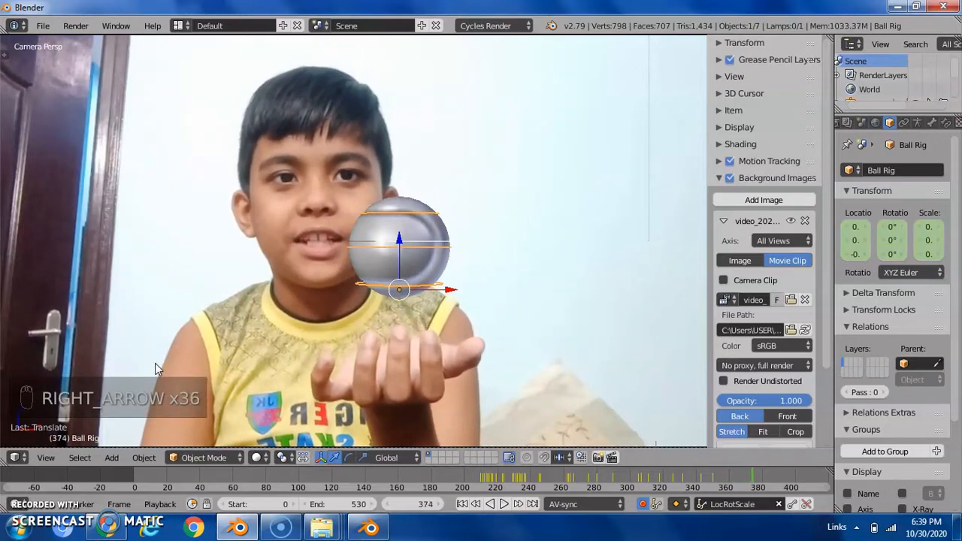
key("Left")
key("Left")
key("Left")
key("Left")
key("Left")
key("Left")
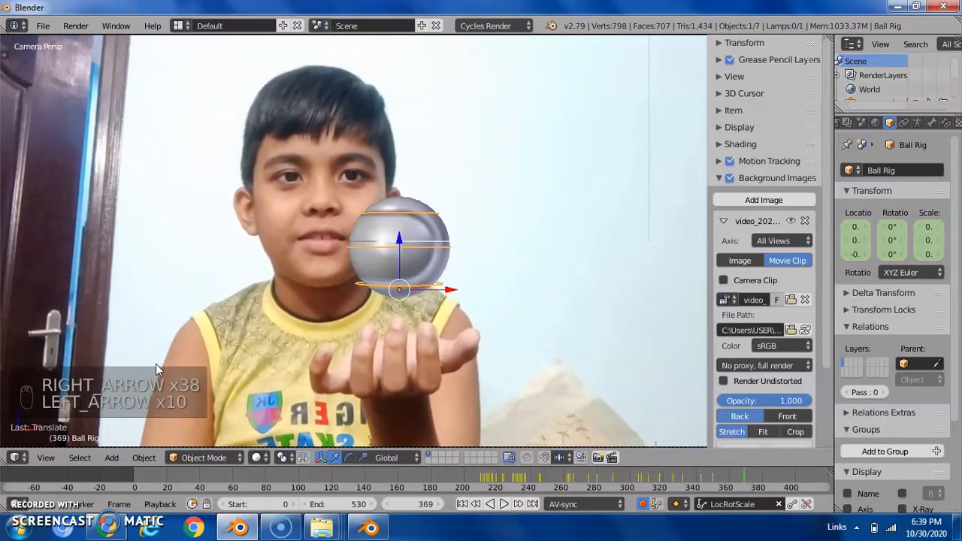
key("i")
Advance to frame 378 and lower the Ball Rig about 0.3 units toward the palm
key("Right")
key("Right")
key("Right")
key("Right")
key("Right")
key("Right")
key("Right")
key("Right")
key("Right")
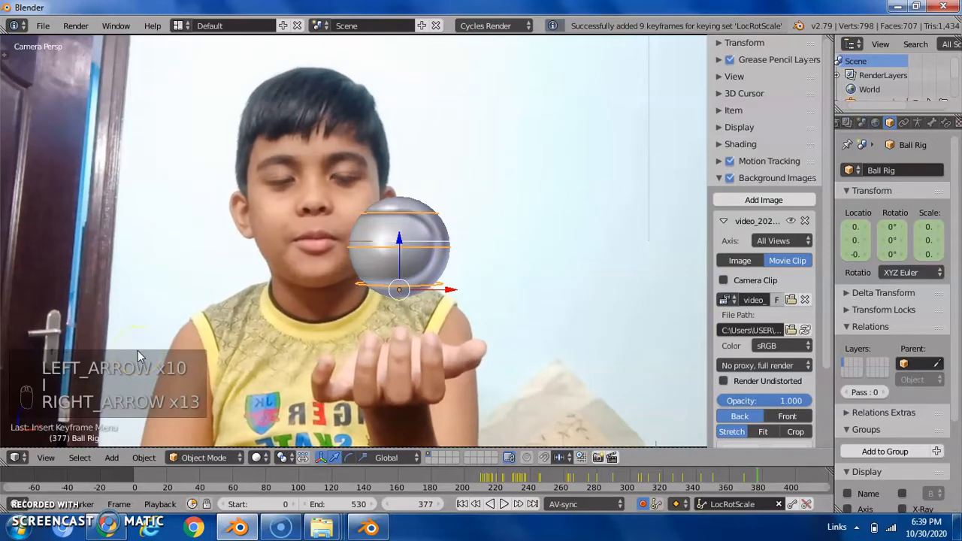
key("g")
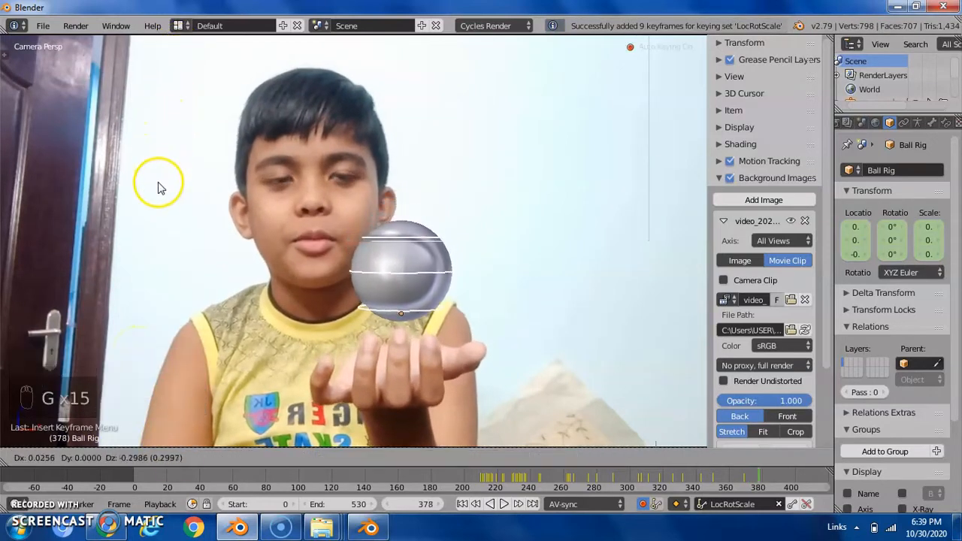
left_click(158, 185)
Follow the hand to frame 386 and move the Ball Rig slightly left and down
scroll(319, 206, "down", 3)
scroll(331, 210, "up", 1)
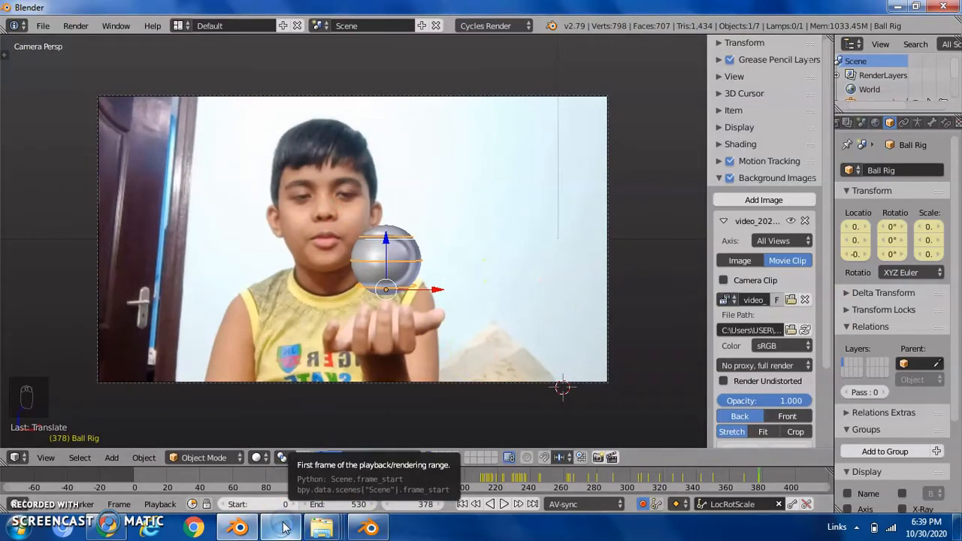
scroll(357, 394, "up", 3)
scroll(359, 379, "down", 4)
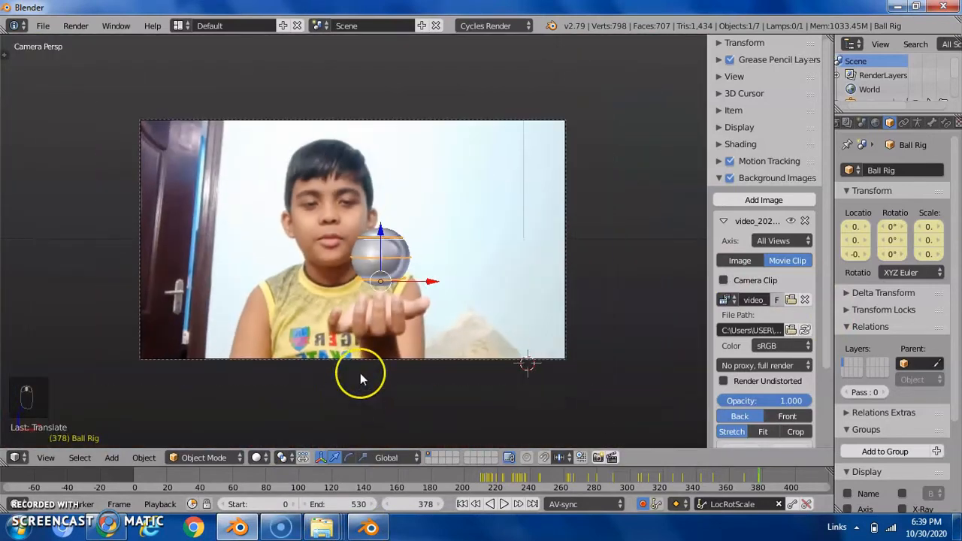
scroll(360, 373, "up", 3)
scroll(360, 373, "down", 3)
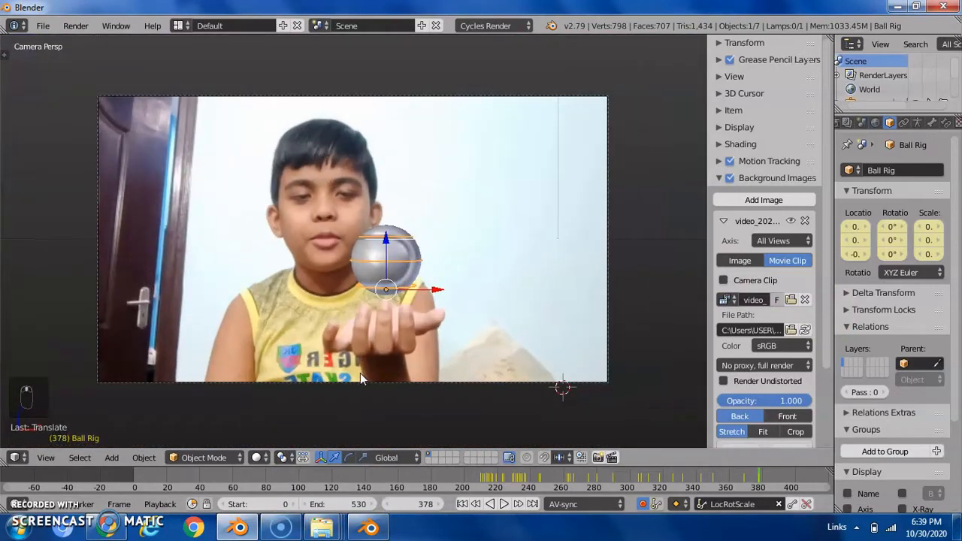
key("Right")
key("Right")
key("Right")
key("Right")
key("Right")
key("Right")
key("Right")
key("Right")
key("g")
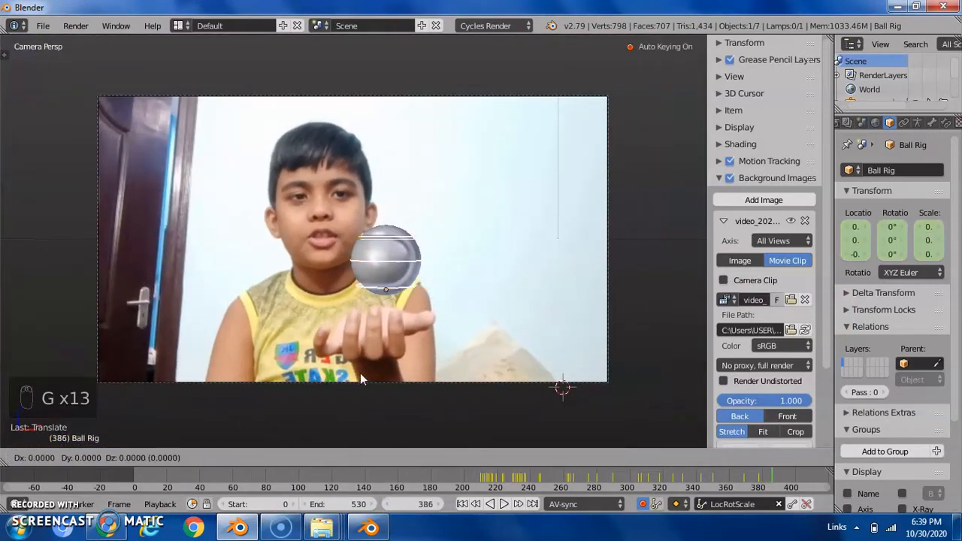
left_click(303, 394)
Follow the hand frame by frame past frame 388 and key the Ball Rig's position above the palm
key("Right")
key("Right")
key("Right")
key("Right")
key("Right")
key("Right")
key("Right")
key("Right")
key("Right")
key("Right")
key("Right")
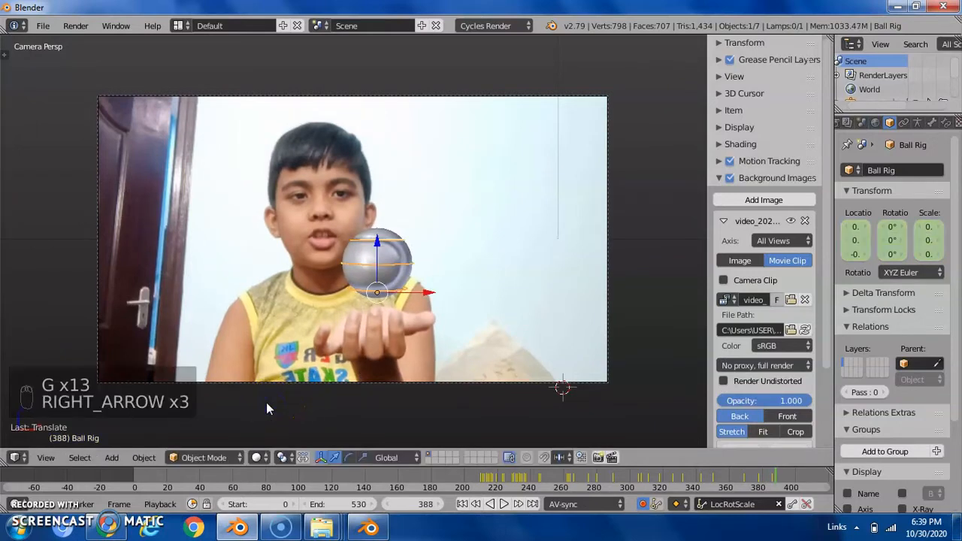
key("g")
left_click(267, 407)
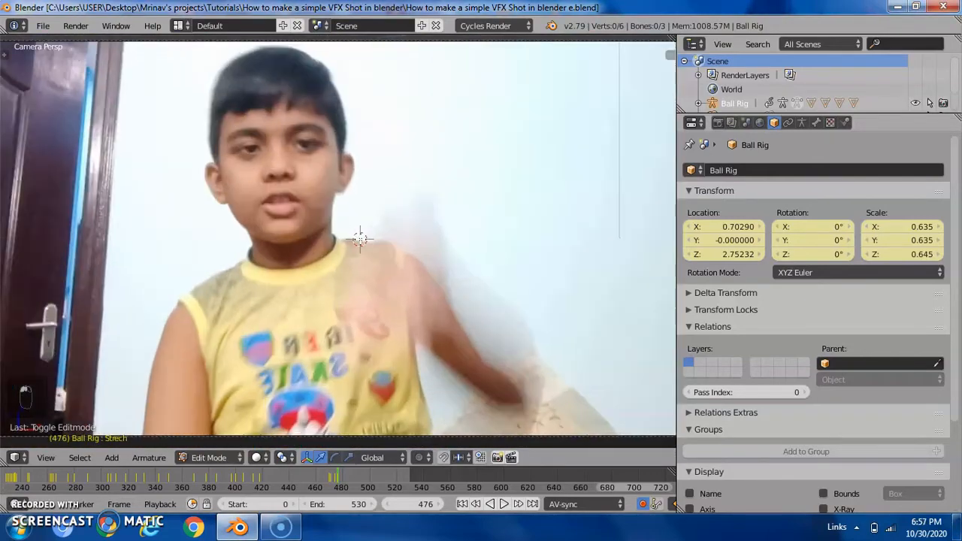
Snap the 3D cursor to the center and look over the Ball Rig's keyframes in the timeline
key("shift+s")
left_click(345, 161)
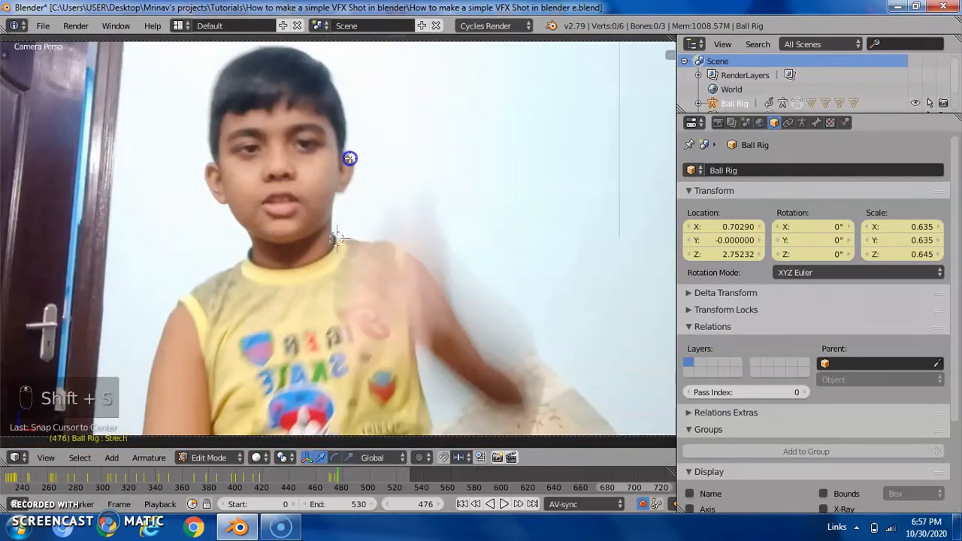
scroll(336, 178, "down", 2)
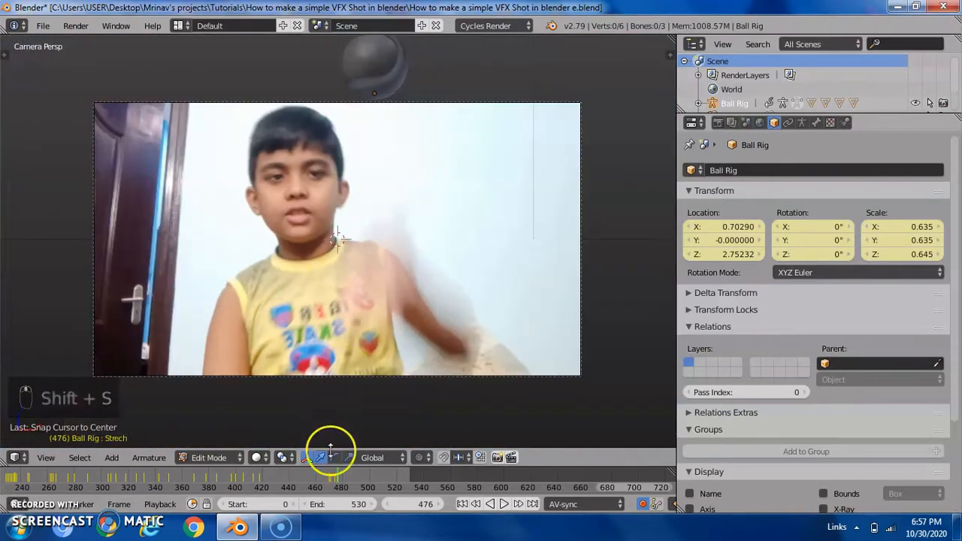
middle_click_drag(268, 485, 442, 493)
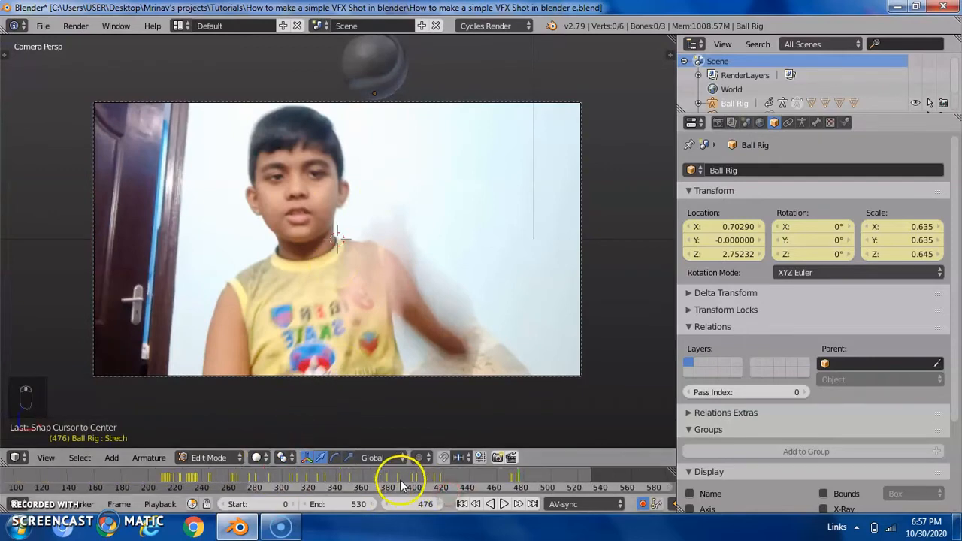
scroll(403, 485, "down", 3)
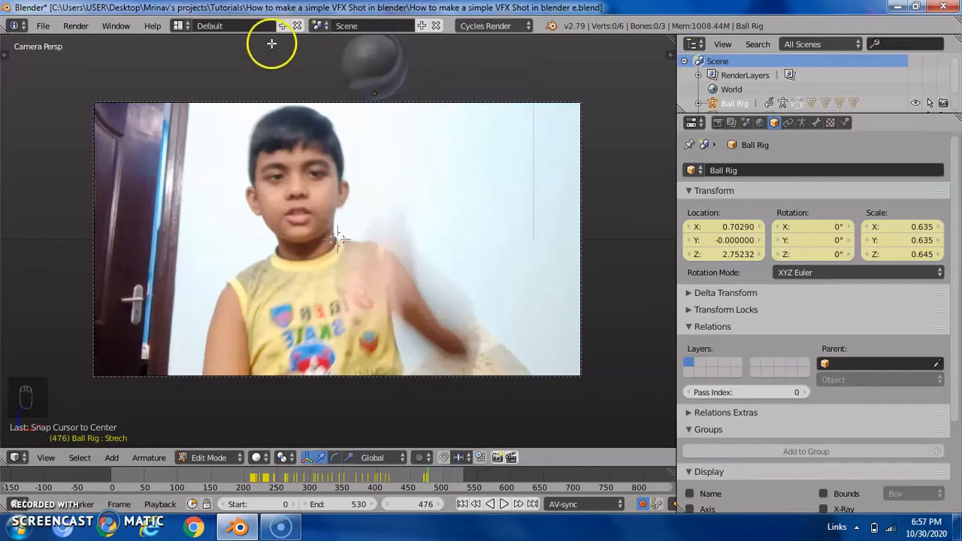
Switch the Ball Rig from Edit Mode back to Object Mode
scroll(314, 155, "up", 1)
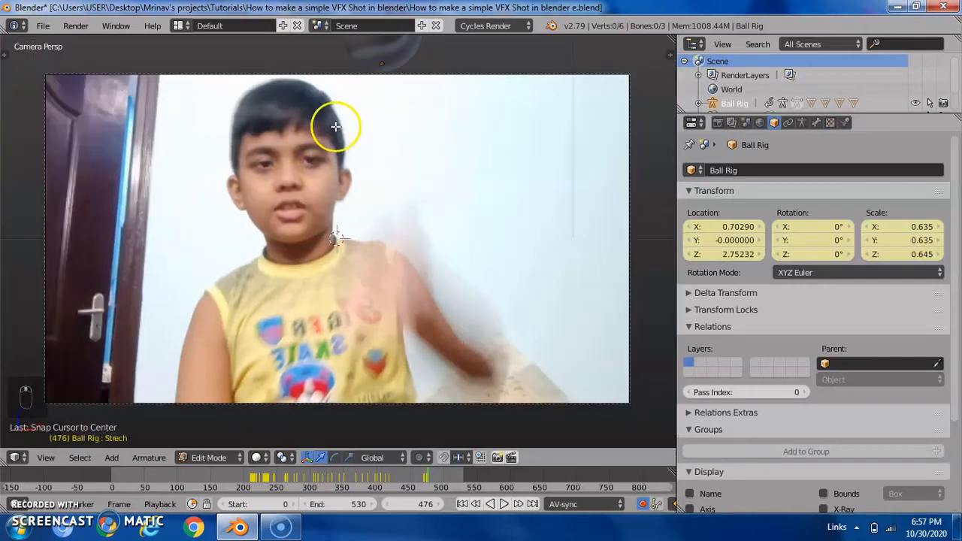
key("ctrl+n")
scroll(554, 161, "up", 3)
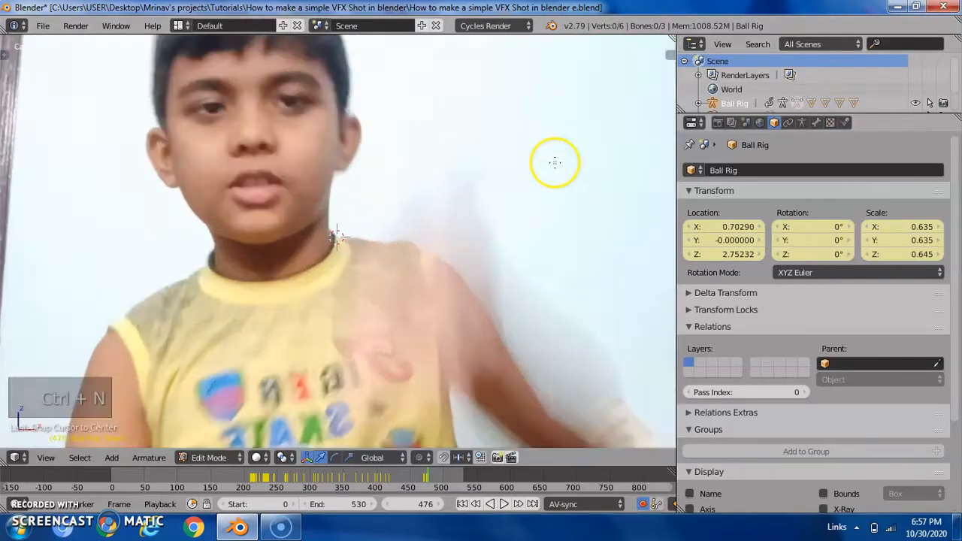
scroll(398, 204, "down", 4)
scroll(399, 204, "down", 2)
key("Tab")
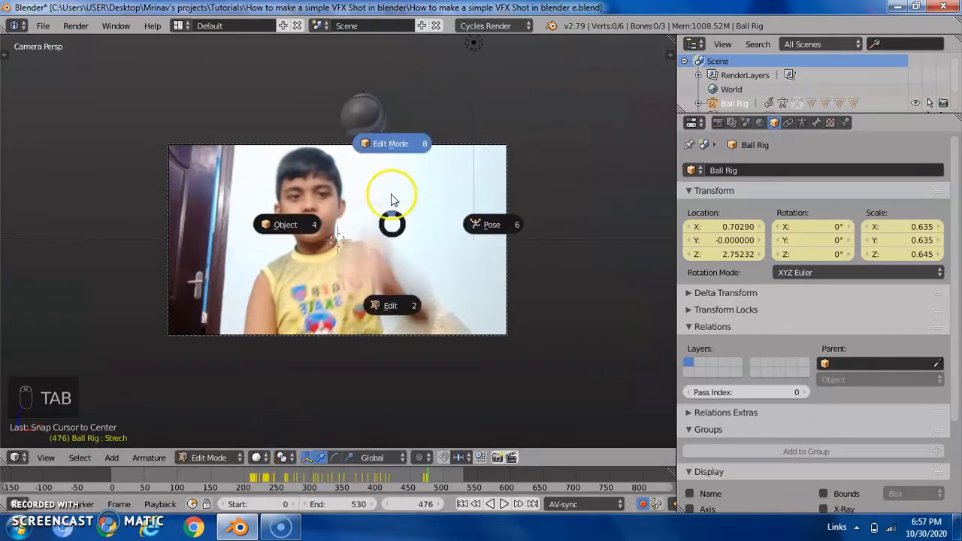
left_click(388, 144)
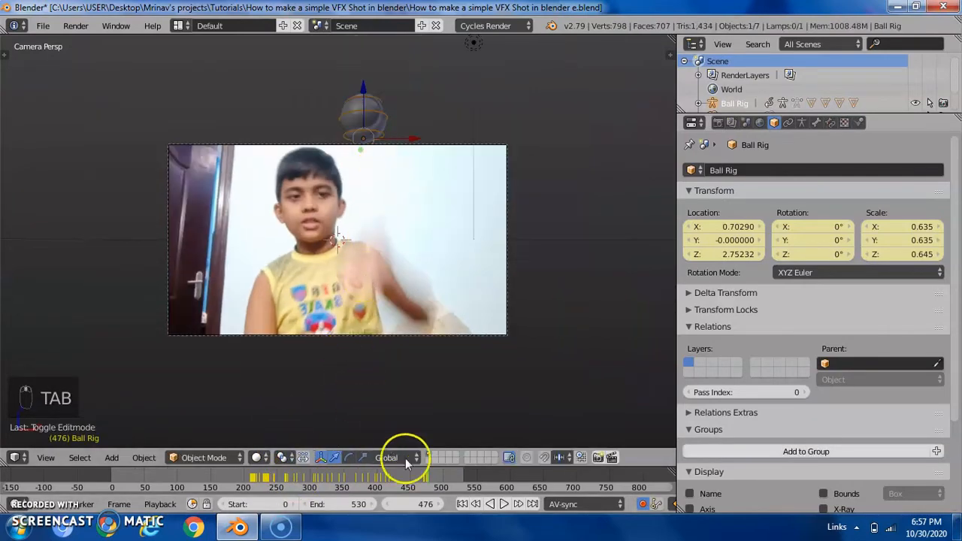
Scrub to frame 367, switch to the Animation screen layout and jump to frame 0
left_click_drag(426, 479, 354, 479)
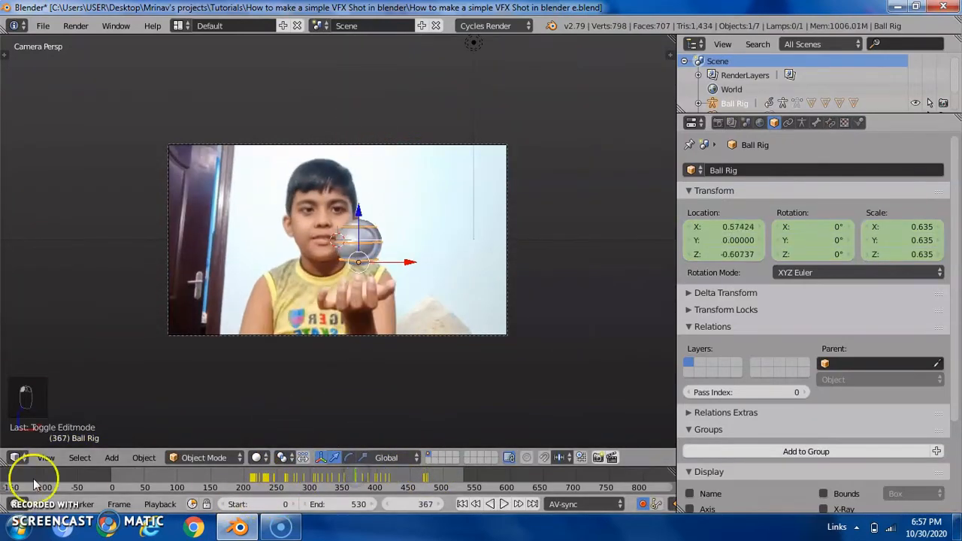
left_click(180, 25)
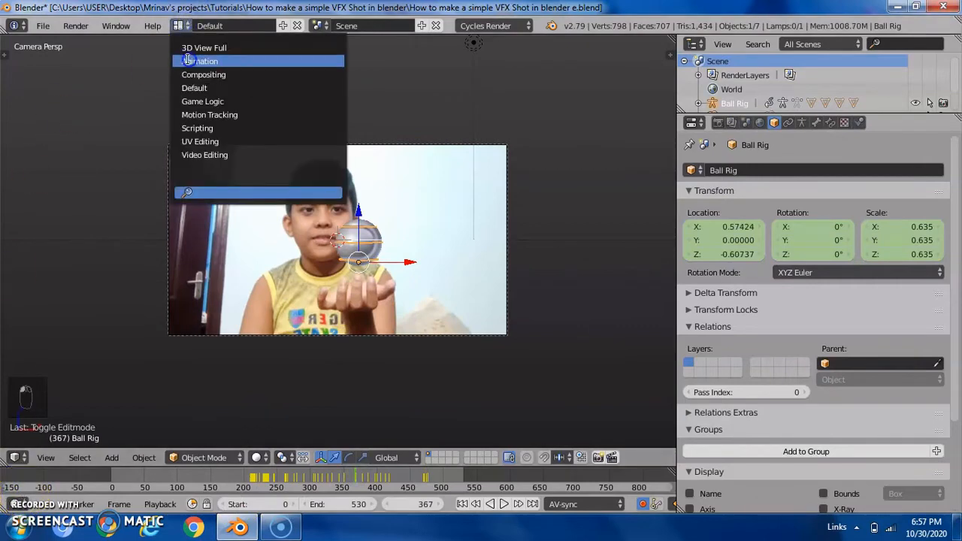
left_click(188, 63)
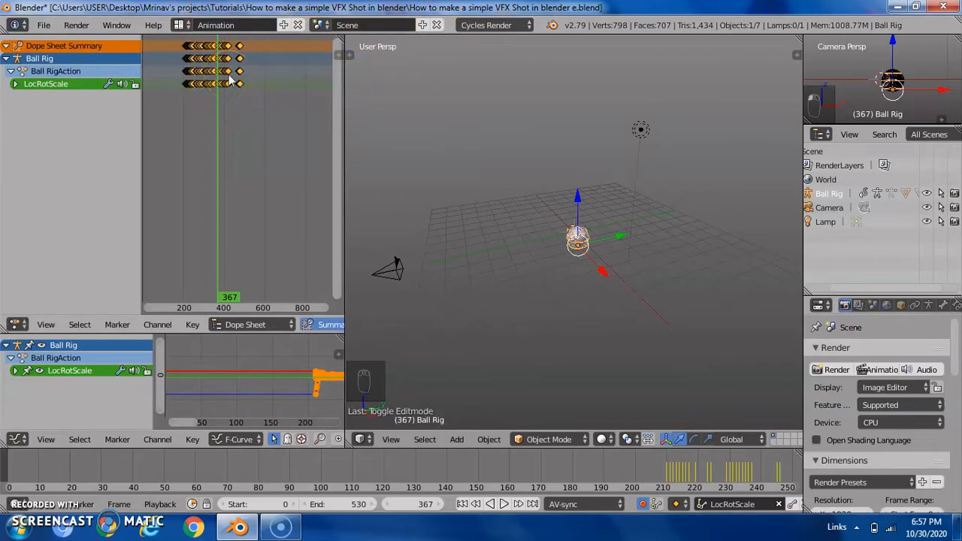
key("shift+Left")
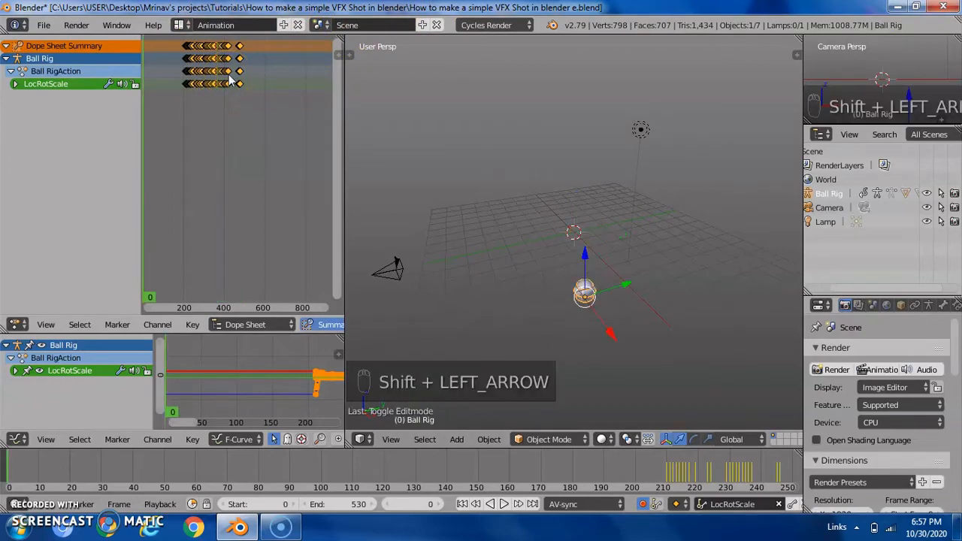
Try to delete all of the Ball Rig's keyframes in the Dope Sheet and undo the deletion
key("x")
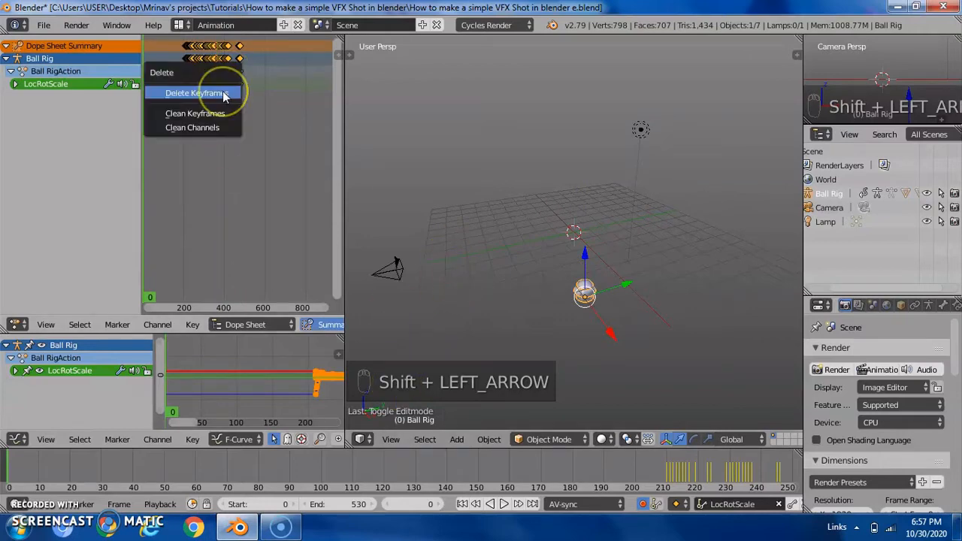
left_click(222, 93)
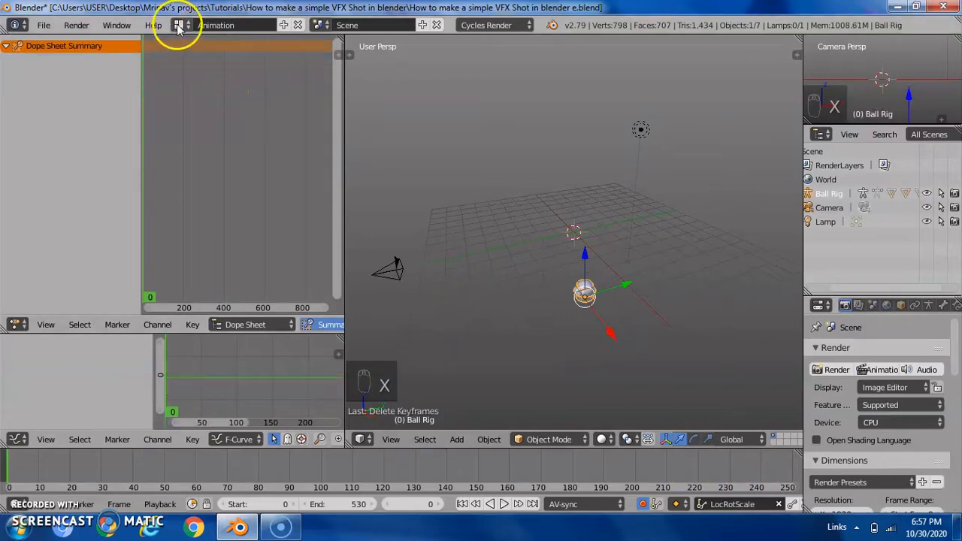
key("ctrl+z")
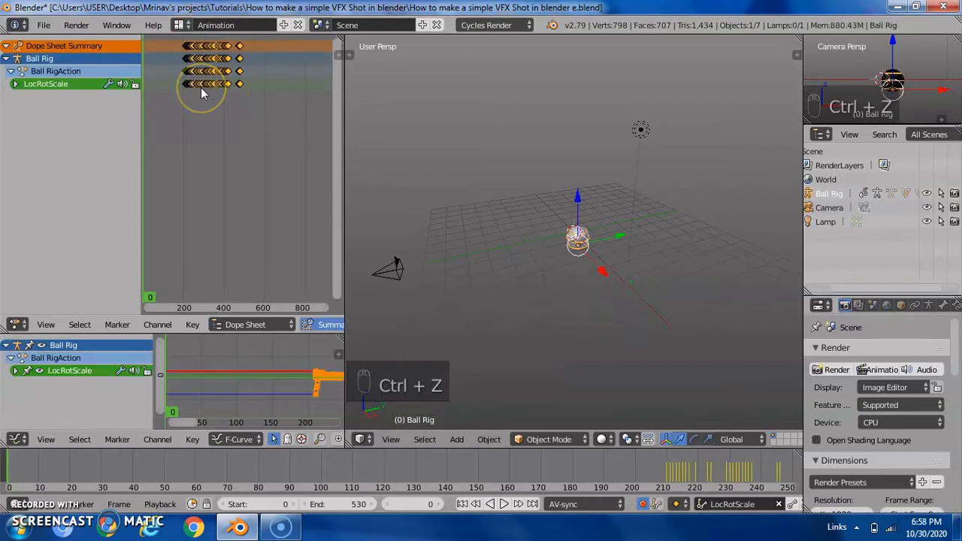
Delete every keyframe of the Ball Rig's action from the Dope Sheet
key("Delete")
left_click(205, 88)
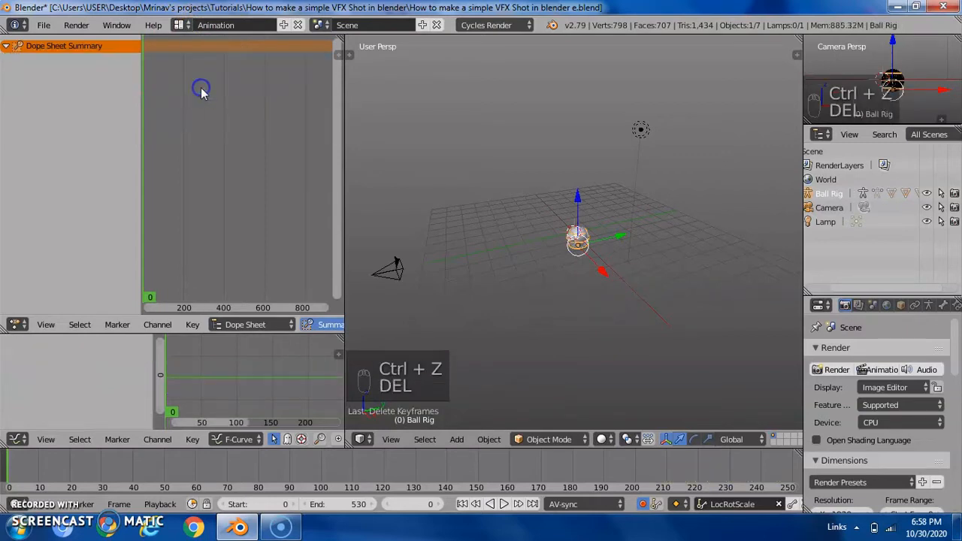
Return to the Default screen layout and show the 3D view's properties sidebar with the background image settings
left_click(181, 25)
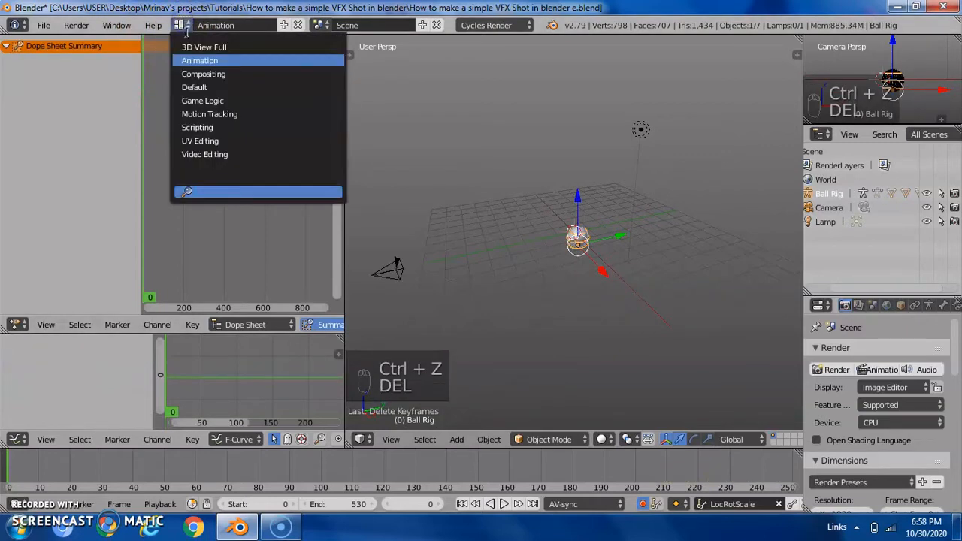
left_click(214, 88)
scroll(394, 99, "up", 1)
scroll(394, 99, "down", 1)
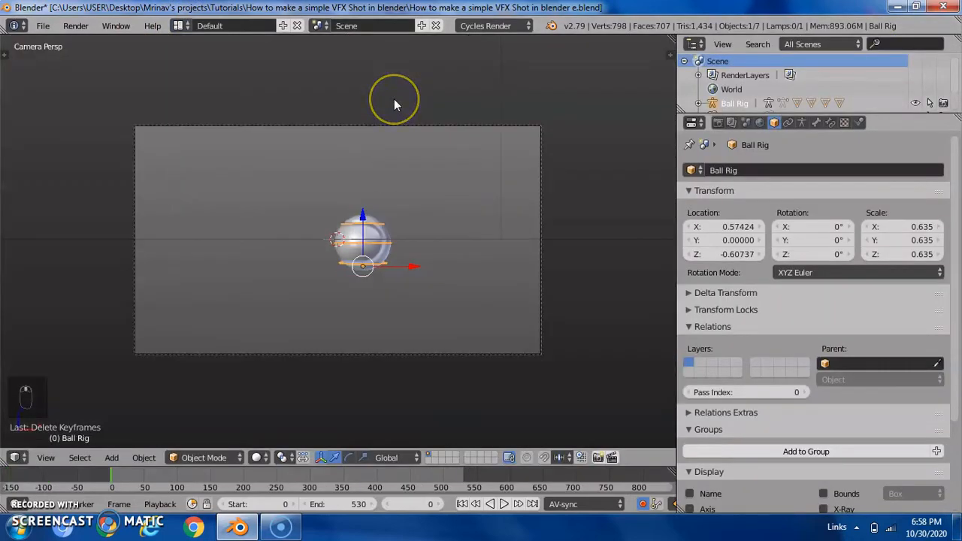
key("n")
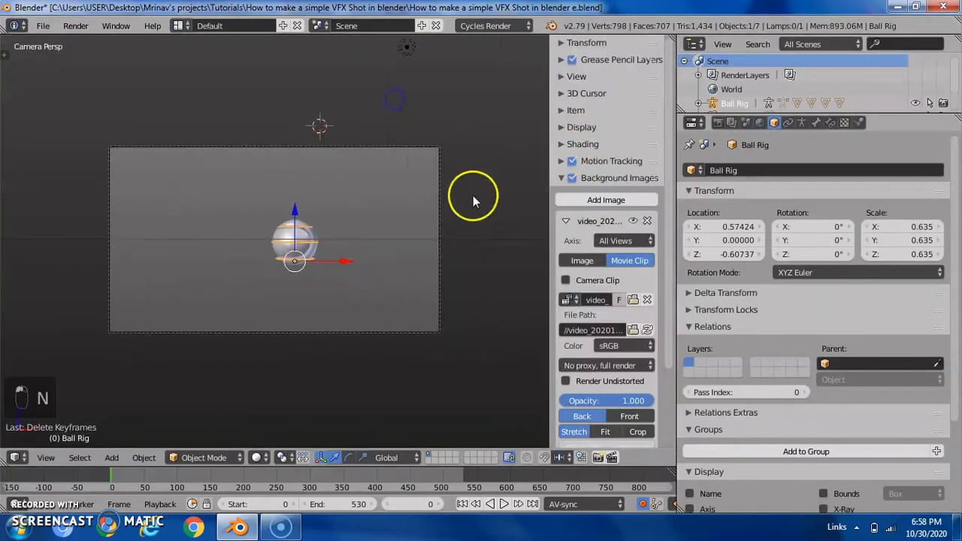
Go to frame 1 of the footage and set the scene's start frame to 1
scroll(524, 202, "up", 2)
scroll(601, 237, "down", 2)
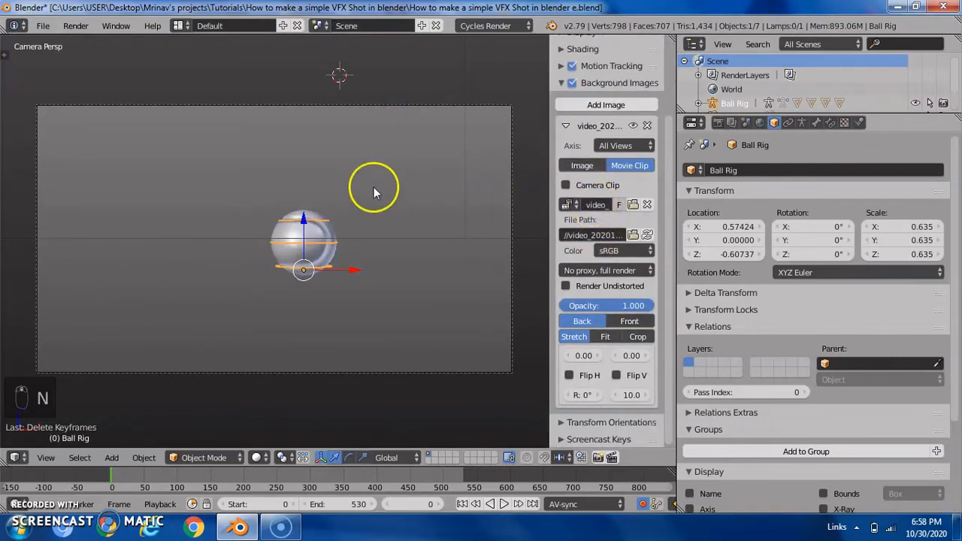
key("space")
key("space")
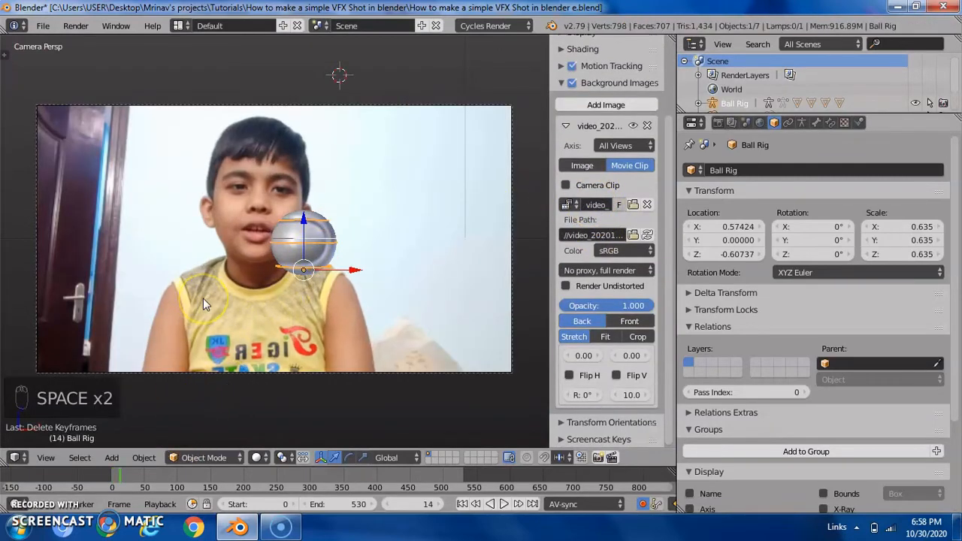
key("shift+Left")
key("Right")
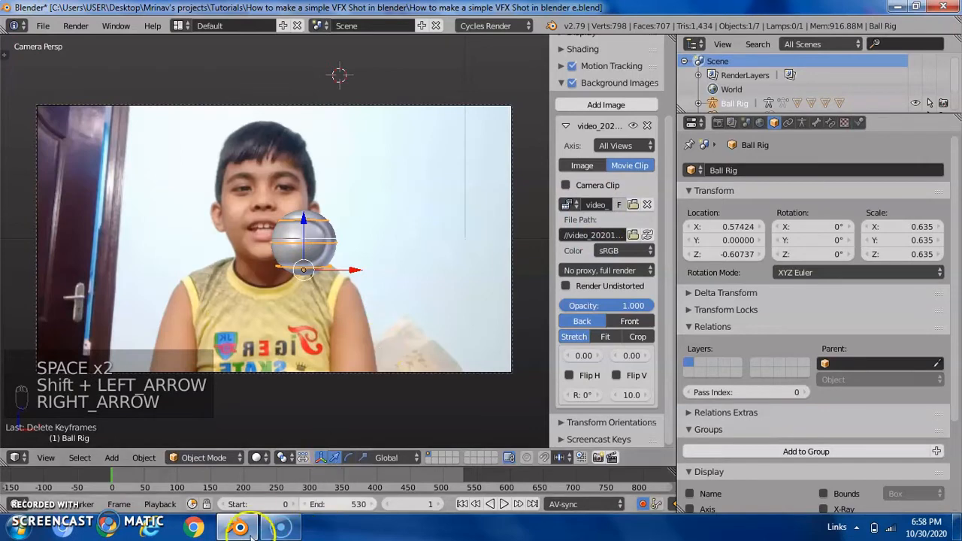
left_click(266, 503)
type("1")
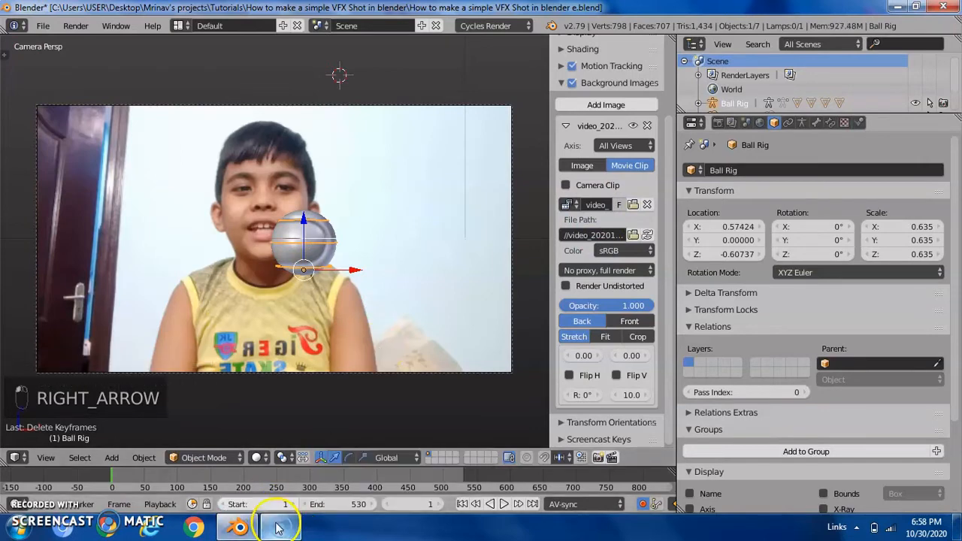
Hide the properties sidebar of the 3D view
type("n")
scroll(422, 193, "down", 1)
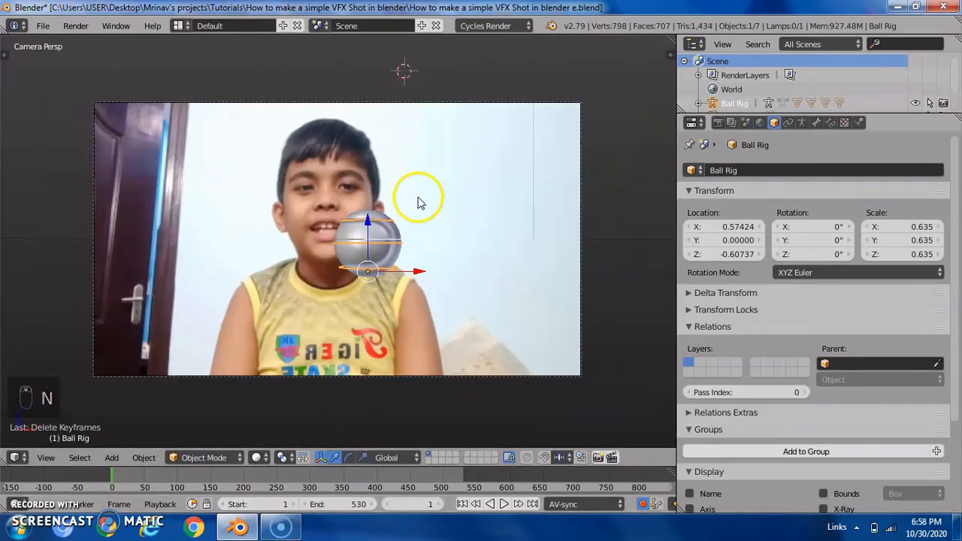
scroll(418, 203, "up", 1)
scroll(404, 233, "down", 1)
middle_click_drag(403, 253, 411, 217, "shift")
scroll(406, 229, "up", 2)
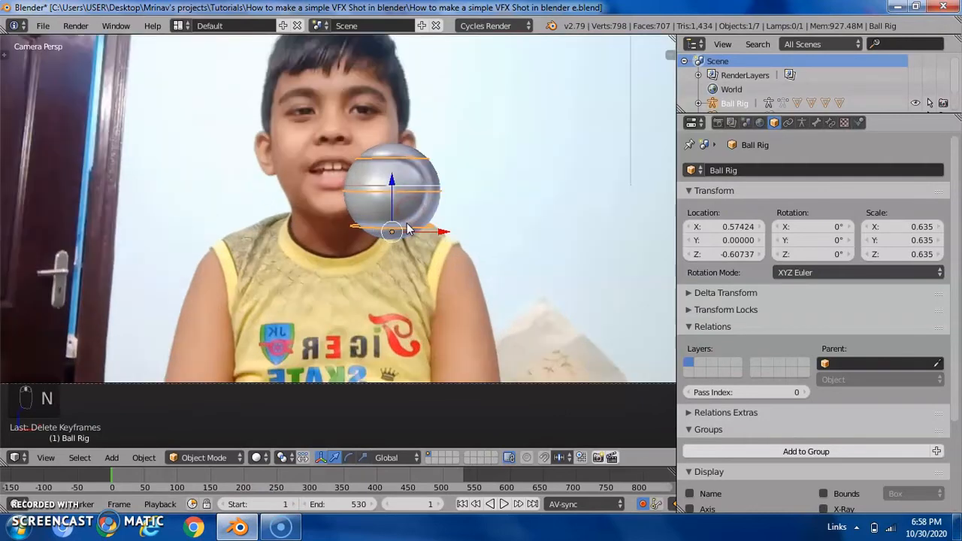
scroll(406, 230, "down", 3)
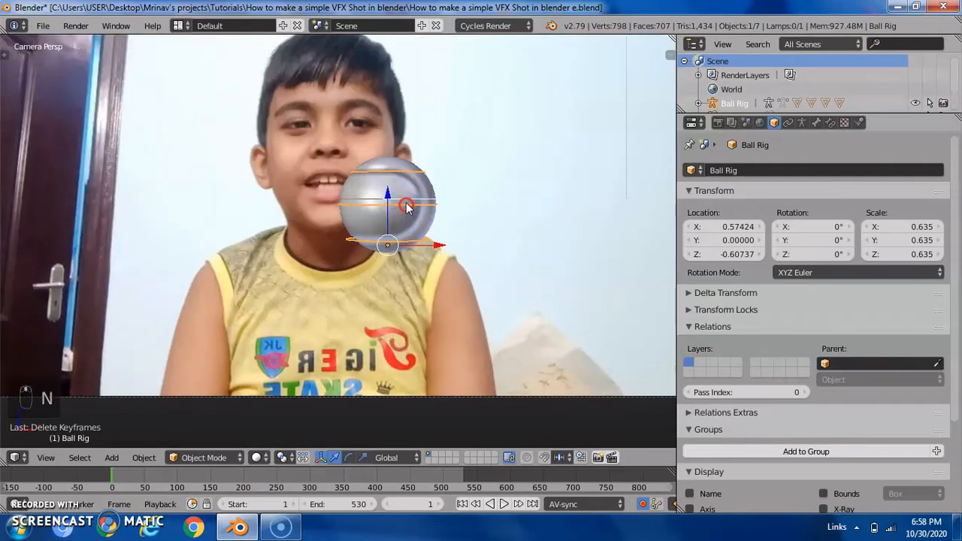
Change the 3D view area to the Movie Clip Editor and load the existing video_20201030 clip in it
left_click(178, 27)
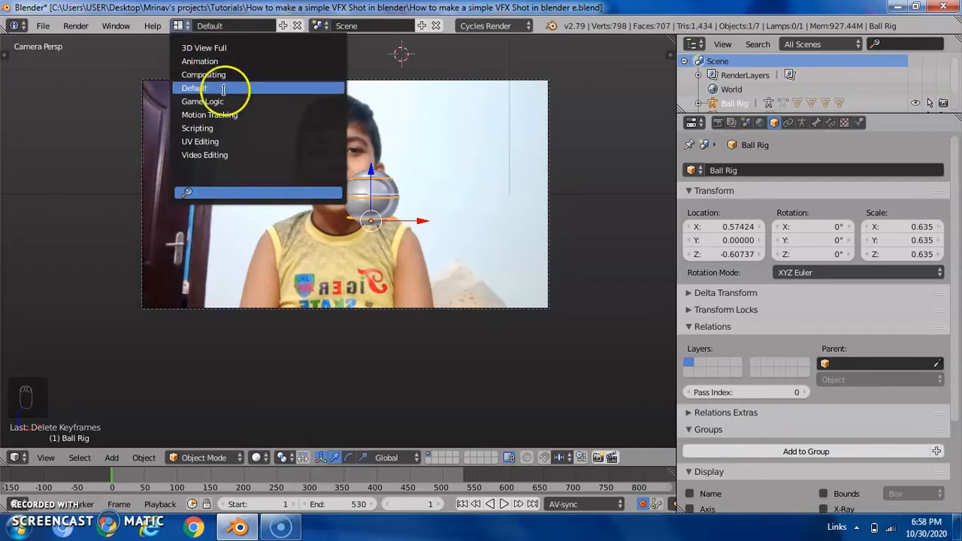
left_click(73, 426)
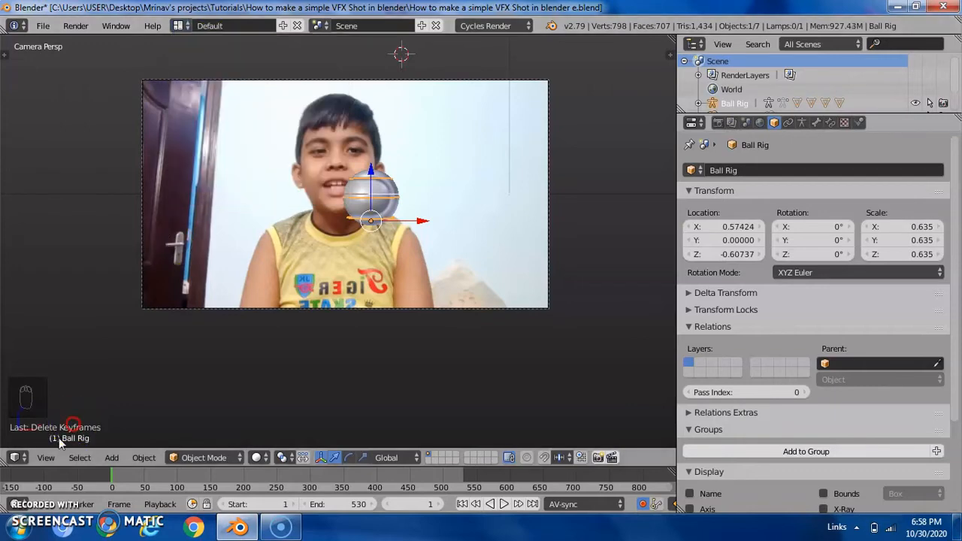
left_click(18, 458)
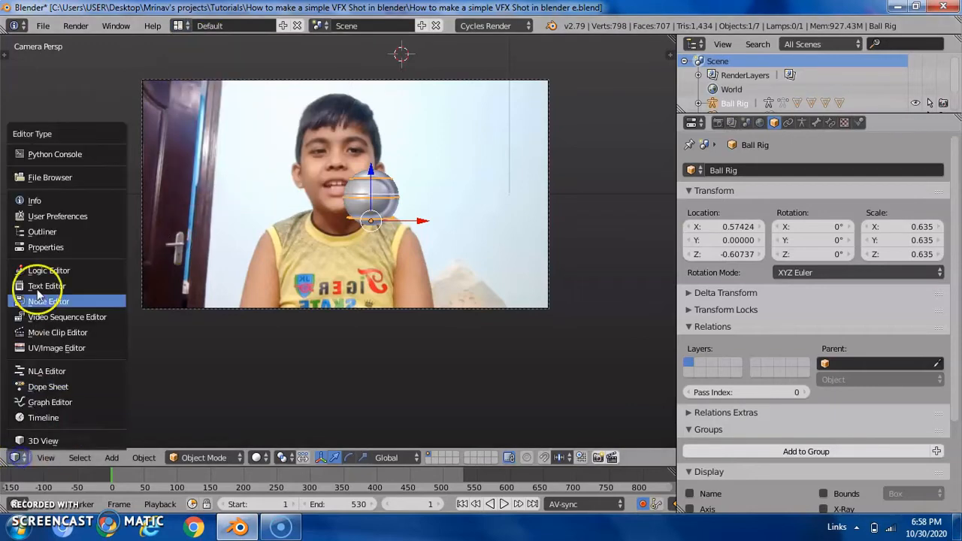
left_click(72, 335)
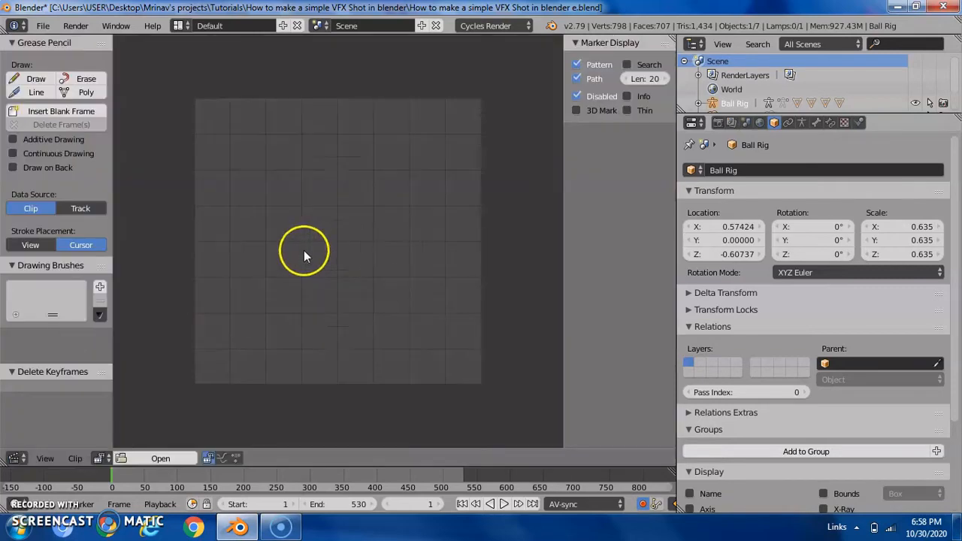
scroll(388, 182, "up", 1)
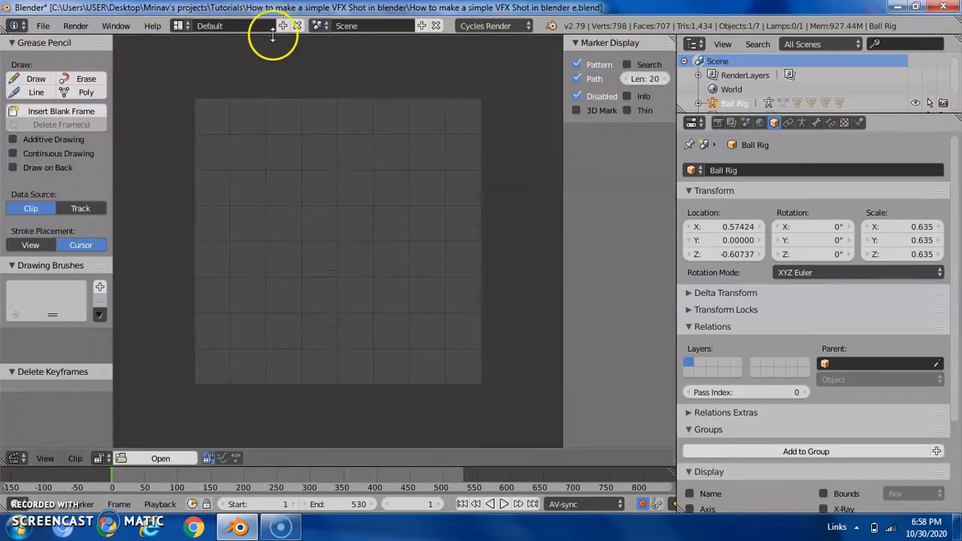
left_click(100, 458)
left_click(123, 315)
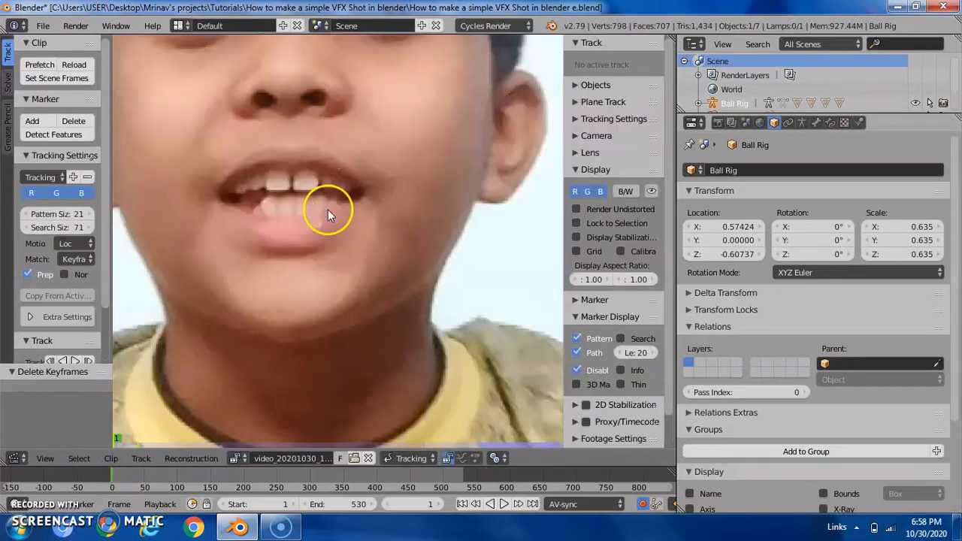
scroll(308, 199, "down", 7)
scroll(295, 192, "up", 1)
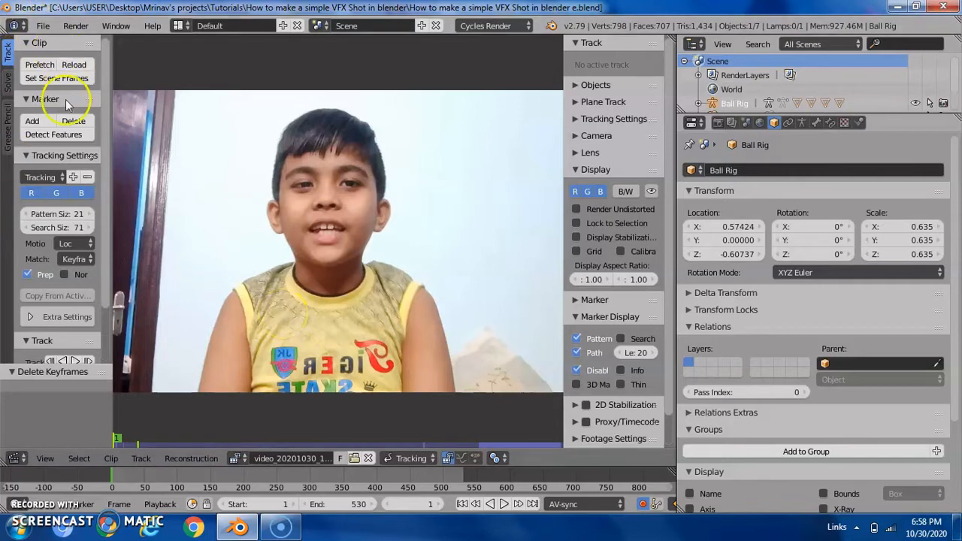
Place a tracking marker on the tip of the raised hand's middle finger at frame 76
left_click(34, 122)
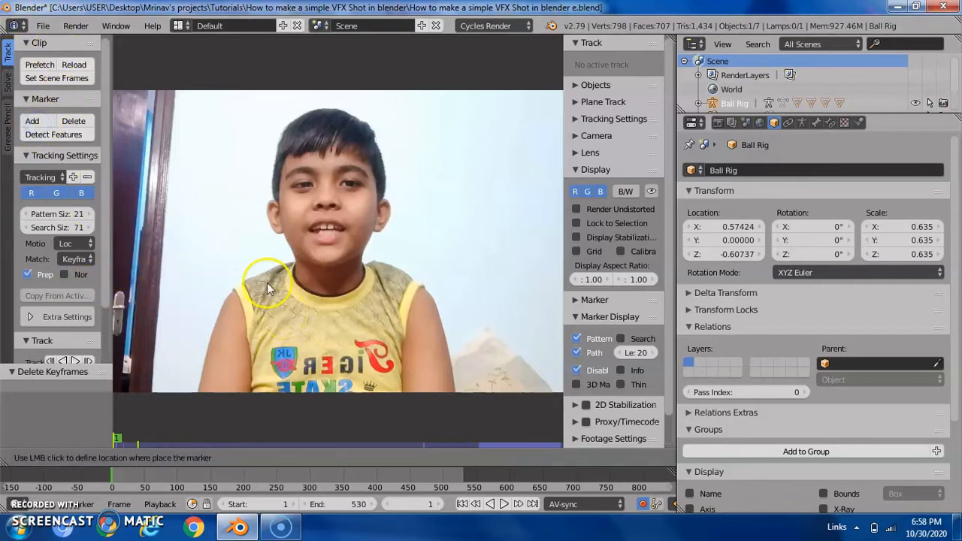
key("Right")
key("Right")
key("Right")
key("Right")
key("Right")
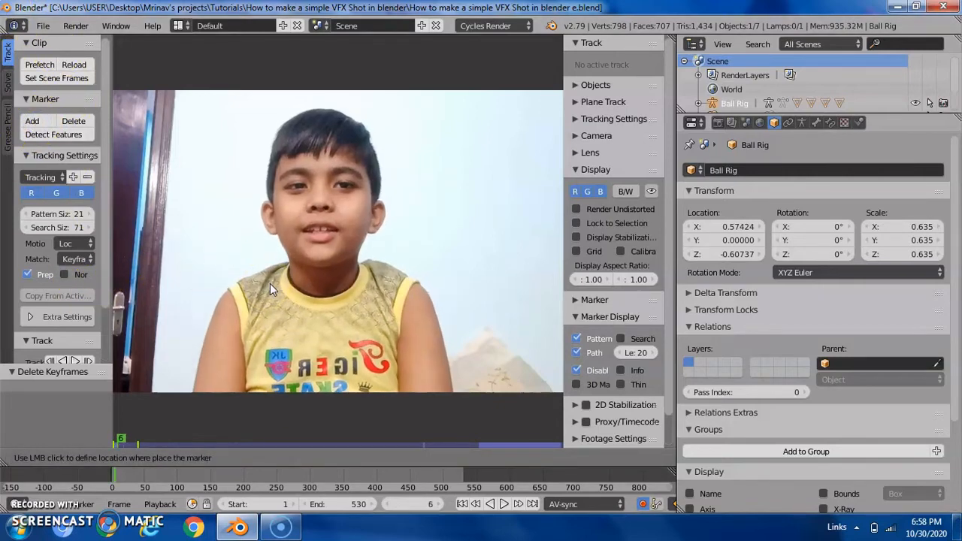
key("Right")
key("Right")
key("Right")
key("Right")
key("Right")
key("Right")
key("Right")
key("Right")
key("Right")
key("Right")
key("Right")
key("Right")
key("Right")
key("Right")
key("Right")
key("Right")
key("Right")
key("Right")
key("Right")
key("Right")
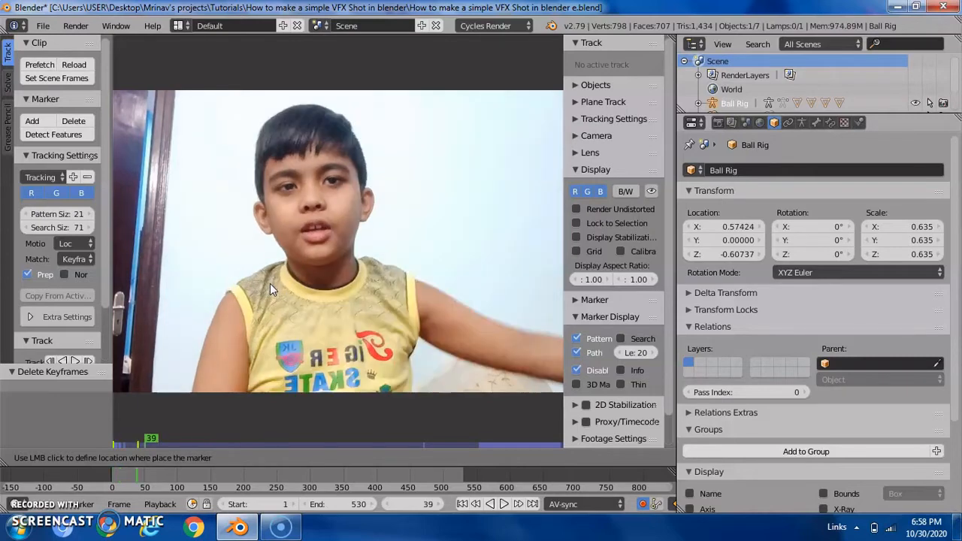
key("Right")
key("Right")
key("Right")
key("Right")
key("Right")
key("Right")
key("Right")
key("Right")
key("Right")
key("Right")
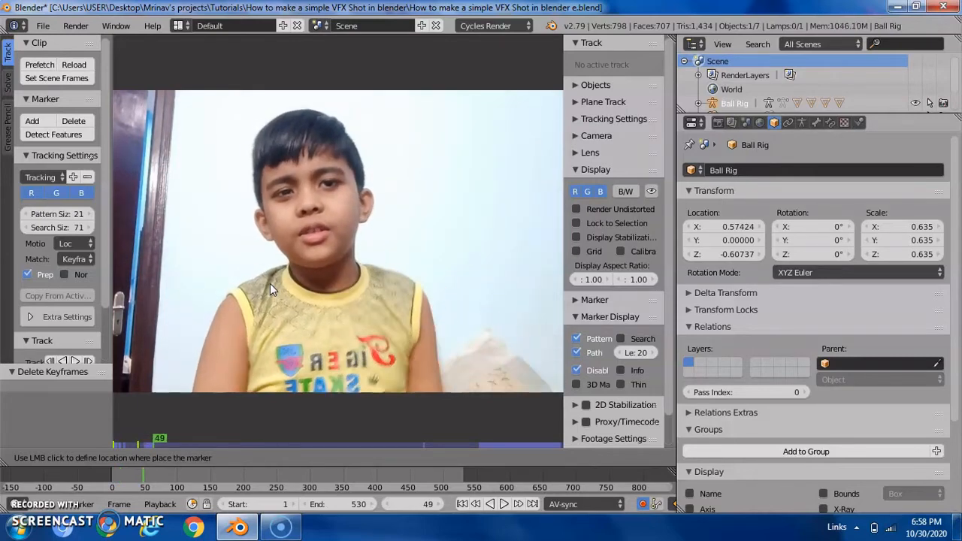
key("Right")
key("Right")
key("Right")
key("Right")
key("Right")
key("Right")
key("Right")
key("Right")
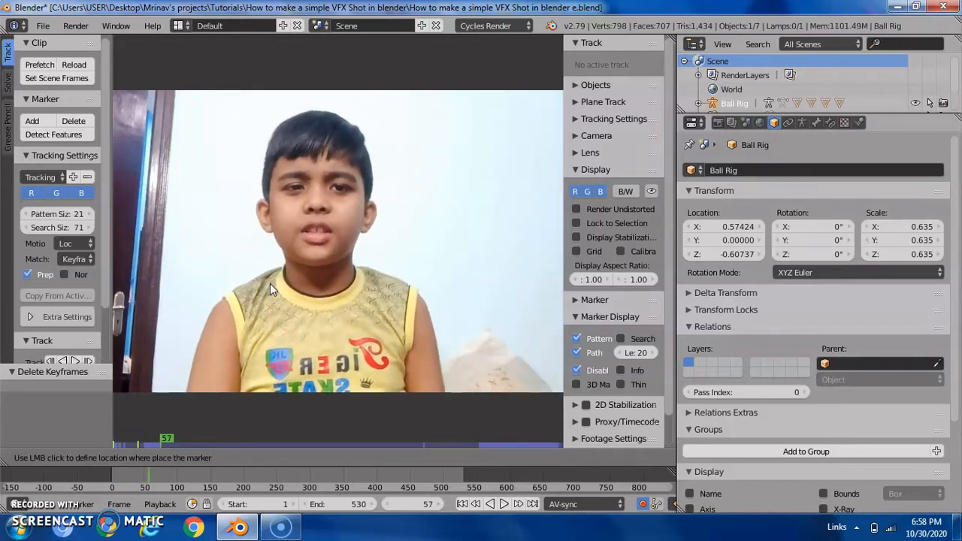
key("Right")
key("Right")
key("Right")
key("Right")
key("Right")
key("Right")
key("Right")
key("Right")
key("Right")
key("Right")
key("Right")
key("Right")
key("Right")
key("Right")
key("Right")
key("Right")
key("Right")
key("Right")
key("Right")
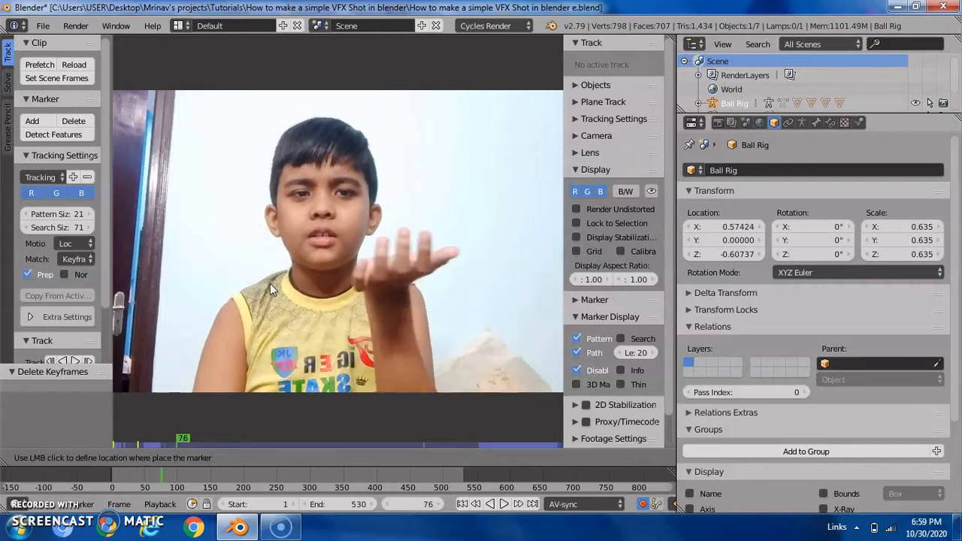
key("Right")
key("Right")
key("Right")
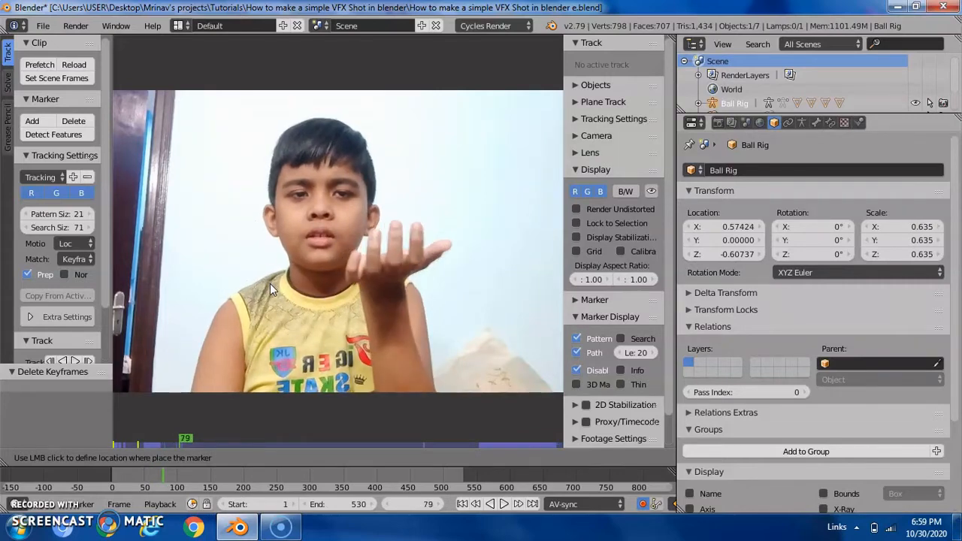
key("Left")
key("Left")
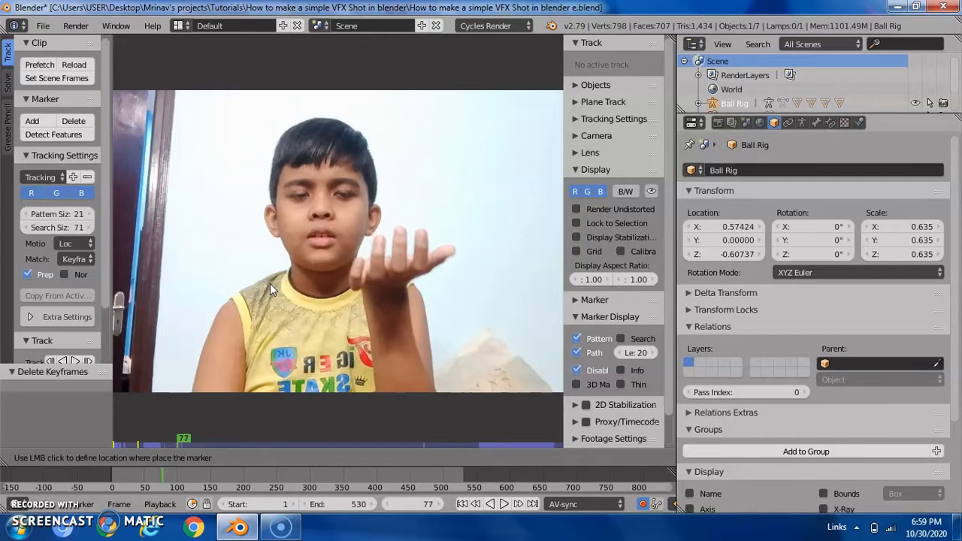
key("Left")
key("Left")
key("Left")
key("Left")
key("Left")
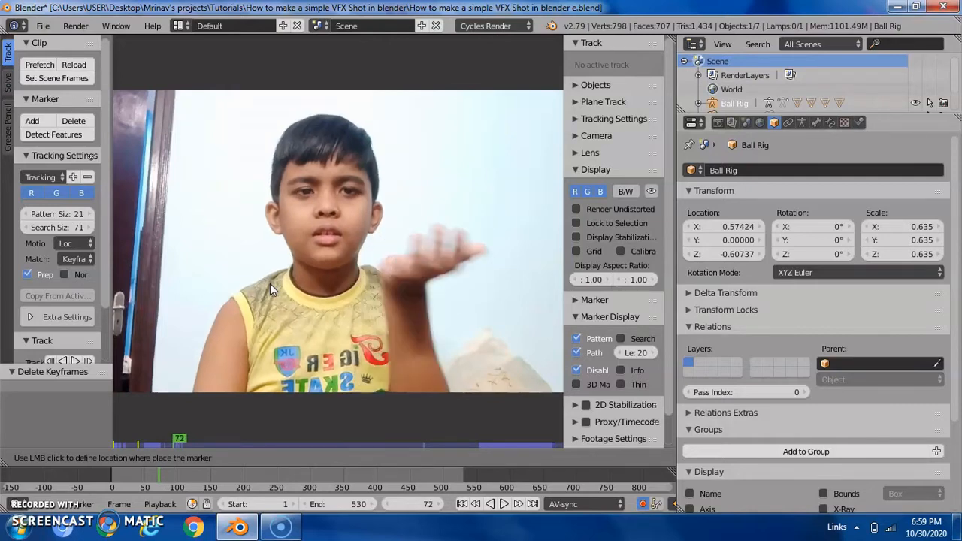
key("Right")
key("Right")
key("Right")
key("Right")
scroll(403, 188, "up", 3)
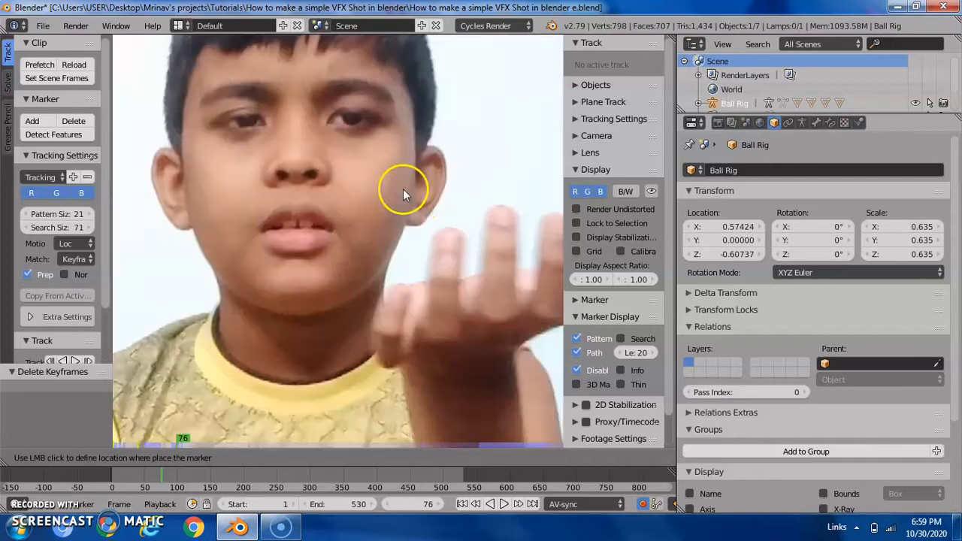
middle_click_drag(403, 188, 513, 204)
scroll(410, 217, "up", 4)
middle_click_drag(151, 246, 466, 175)
mouse_move(158, 229)
middle_mouse_down()
mouse_move(419, 195)
mouse_move(470, 208)
middle_mouse_up()
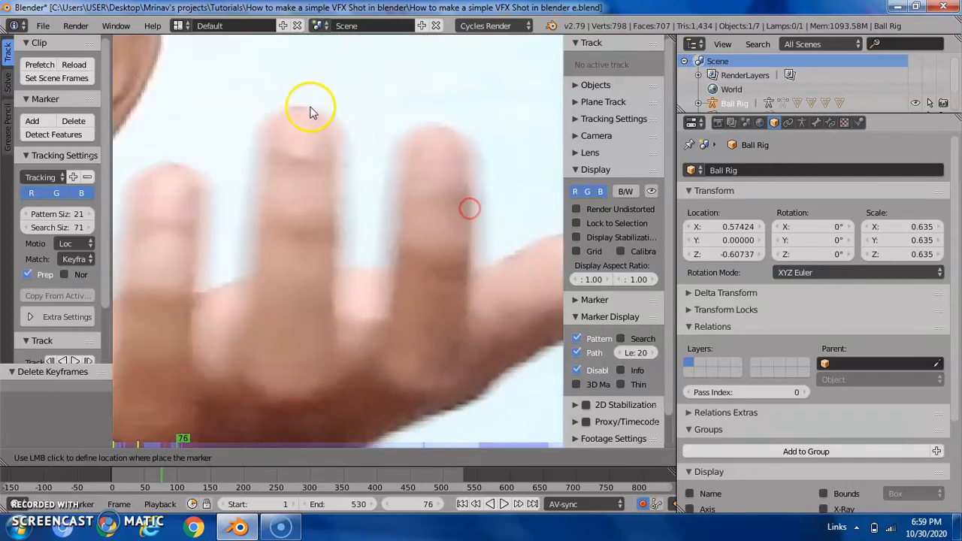
left_click(306, 107)
left_click(304, 107)
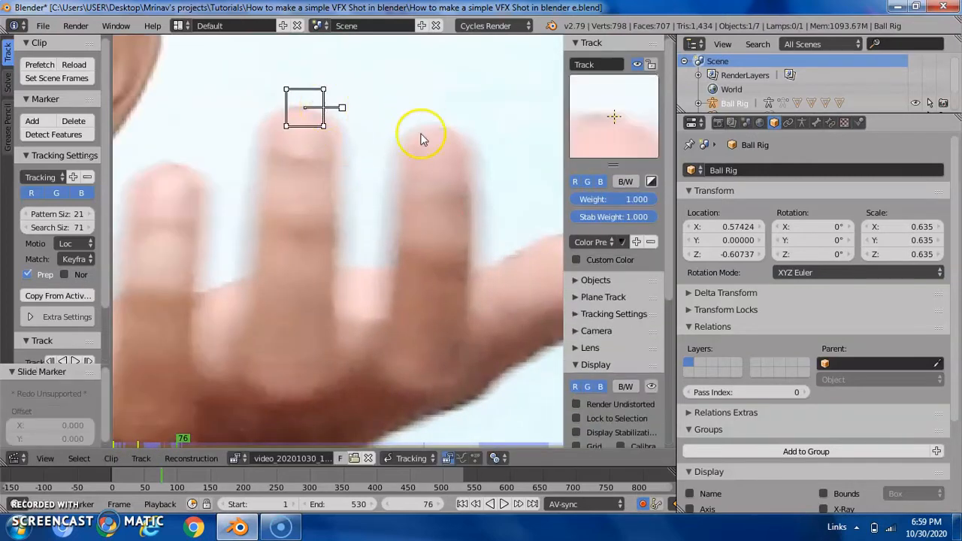
Track the middle fingertip marker forward through the clip from frame 76
scroll(420, 142, "down", 9)
middle_click_drag(321, 210, 383, 160)
scroll(440, 188, "up", 2)
scroll(58, 324, "down", 3)
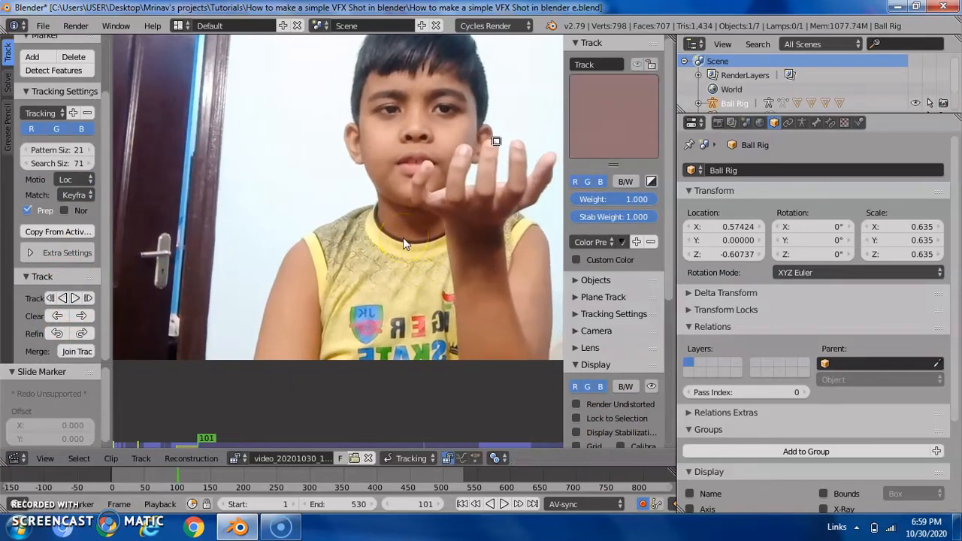
Review the fingertip track between frames 95 and 102 and delete that track
scroll(322, 356, "up", 3)
middle_click_drag(358, 283, 300, 311)
key("Left")
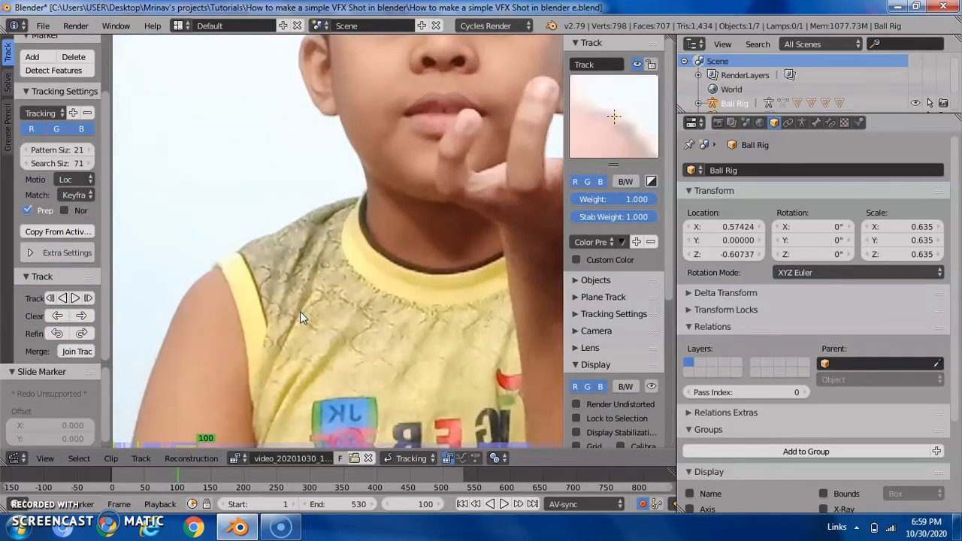
middle_click_drag(458, 127, 231, 234)
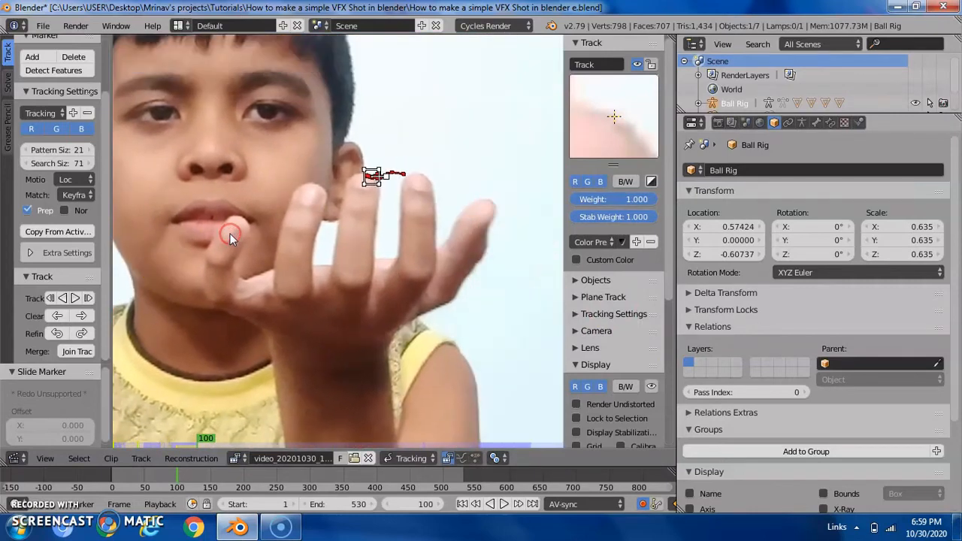
key("Left")
key("Left")
key("Left")
key("Left")
key("Left")
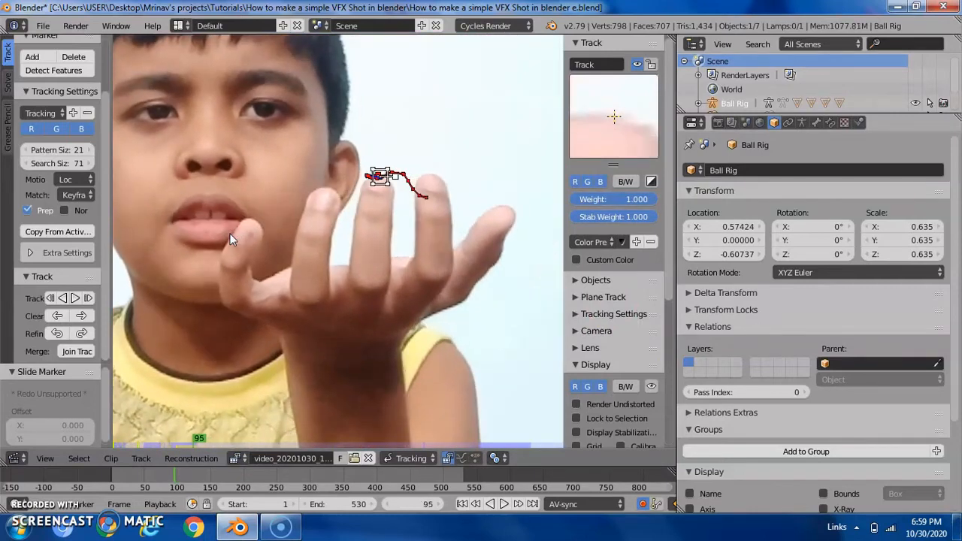
key("Right")
key("Right")
key("Right")
key("Right")
key("Right")
key("Right")
key("Right")
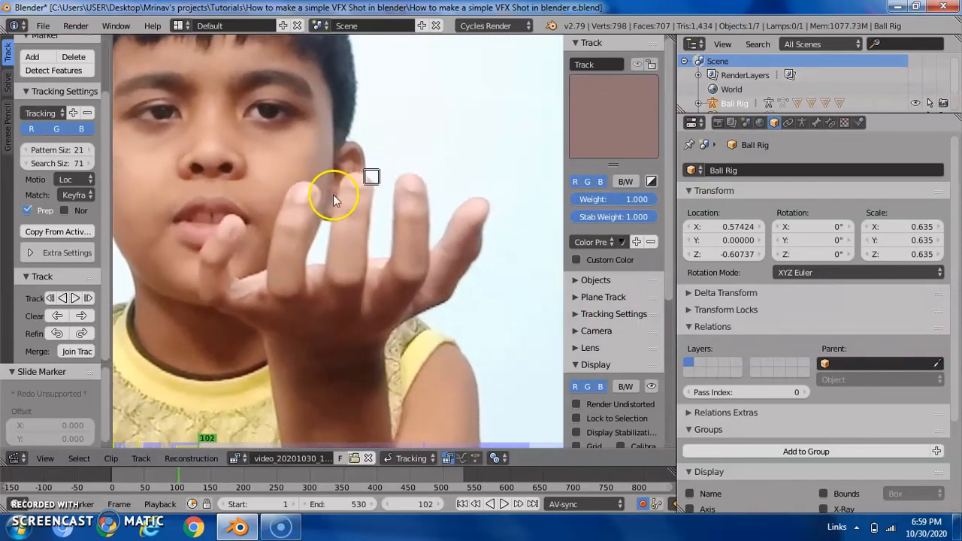
left_click(513, 69)
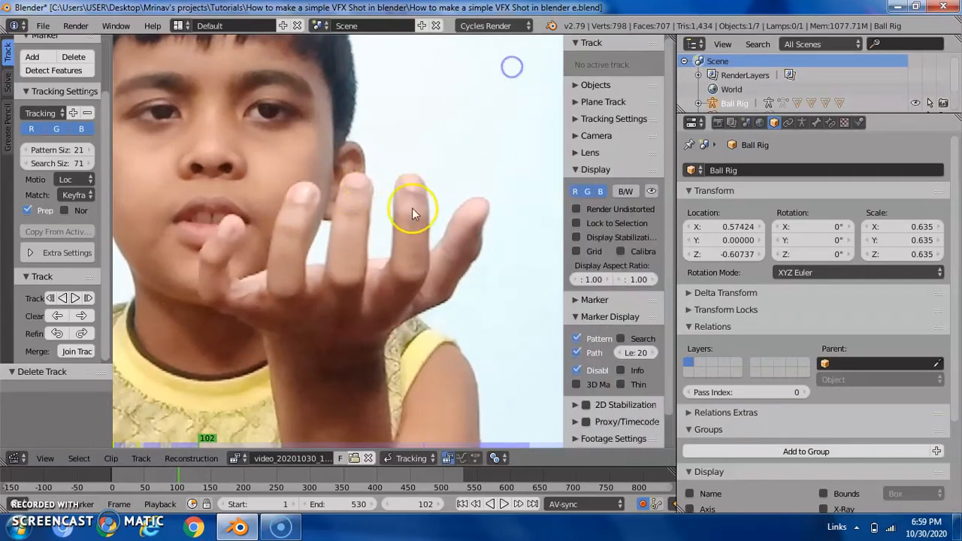
Examine the raised hand's fingertips closely at frame 102 for a suitable tracking spot
scroll(394, 217, "down", 5)
scroll(389, 259, "up", 2)
scroll(390, 257, "up", 2)
middle_click_drag(430, 153, 414, 175)
scroll(414, 175, "up", 8)
middle_click_drag(497, 156, 379, 162)
scroll(372, 182, "up", 1)
middle_click_drag(371, 183, 352, 216)
scroll(364, 175, "up", 3)
scroll(365, 172, "down", 6)
scroll(363, 208, "up", 2)
scroll(364, 209, "down", 6)
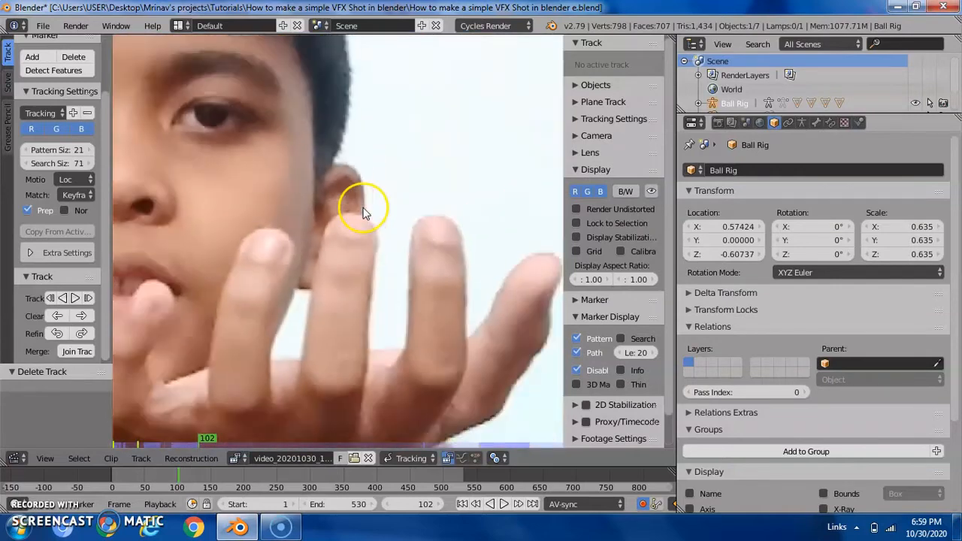
scroll(301, 360, "up", 5)
middle_click_drag(318, 280, 317, 251)
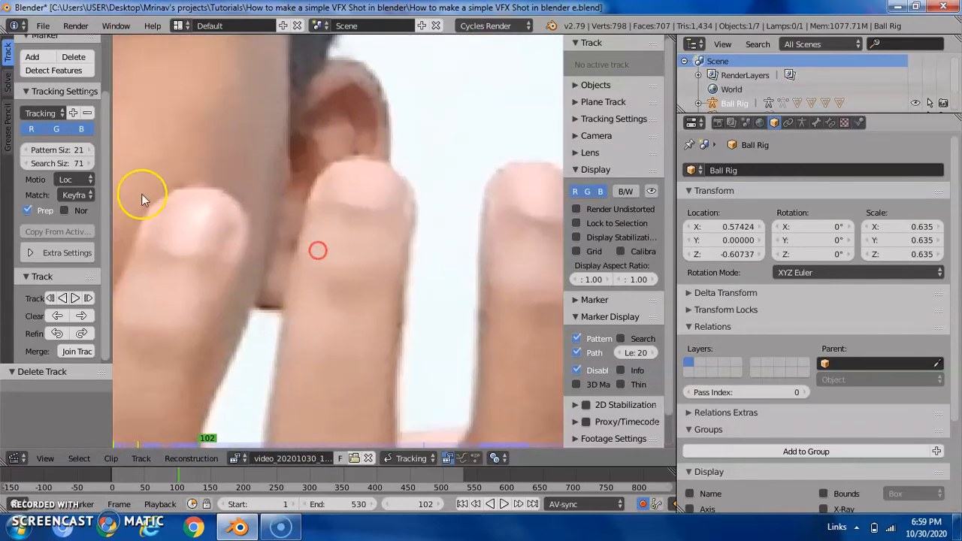
scroll(142, 194, "up", 2)
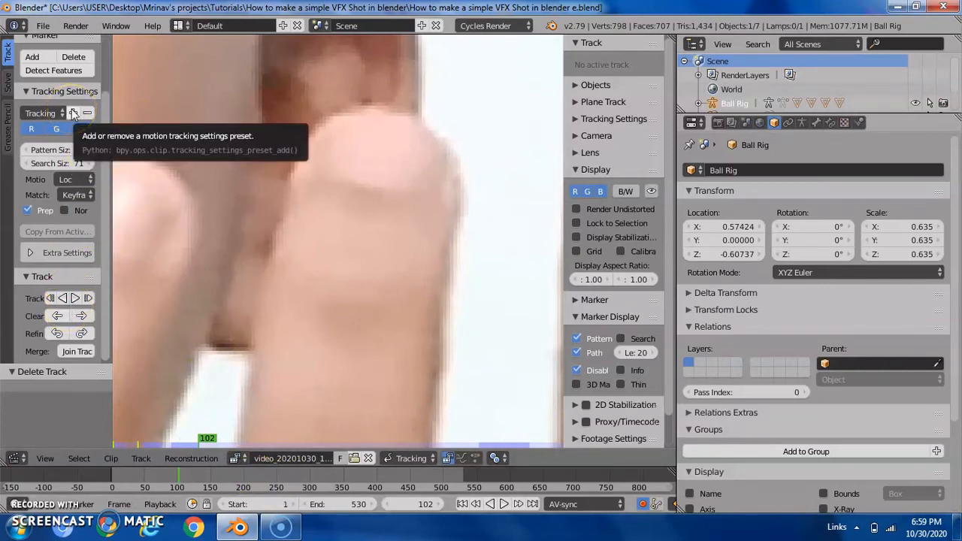
Place a new tracking marker on the tip of the raised hand's middle finger at frame 102
scroll(73, 114, "up", 3)
left_click(43, 120)
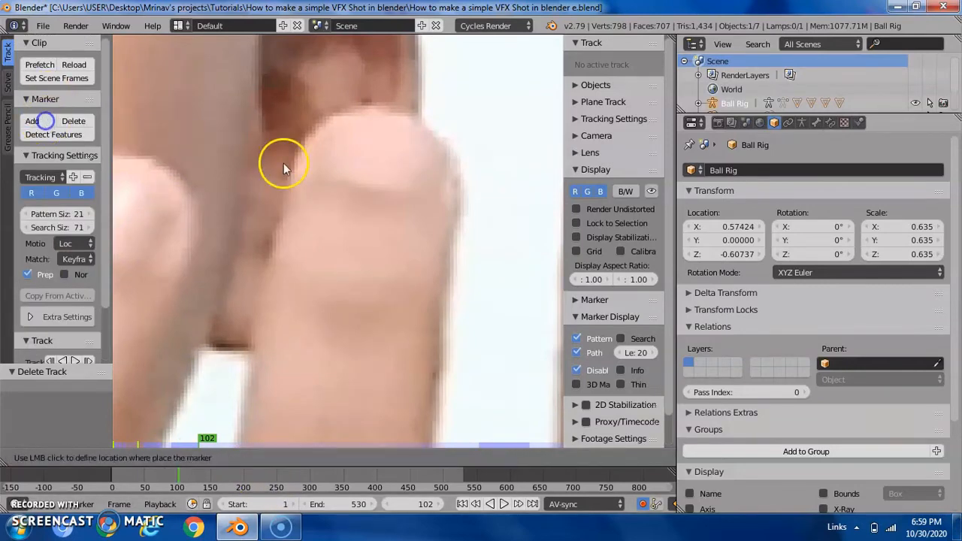
scroll(376, 188, "down", 5)
scroll(365, 218, "up", 6)
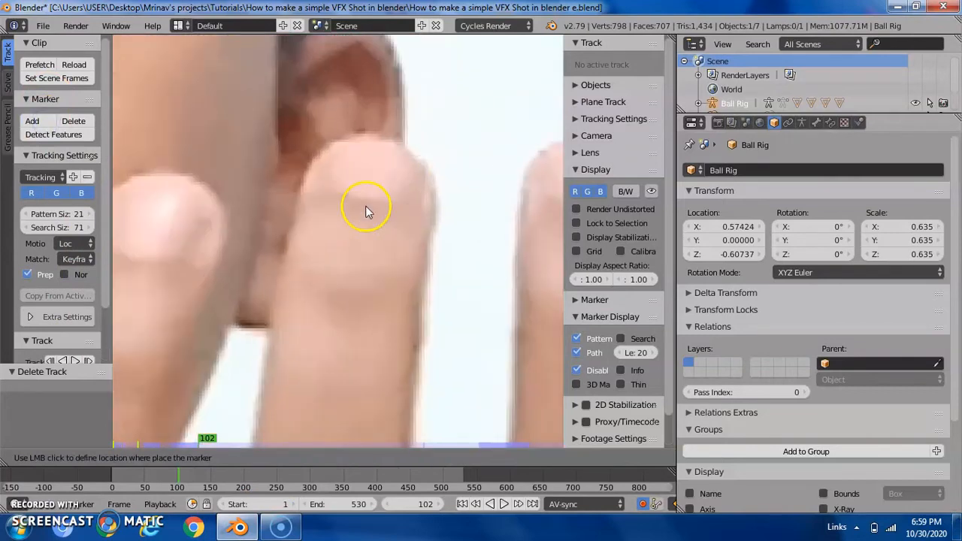
scroll(388, 150, "down", 5)
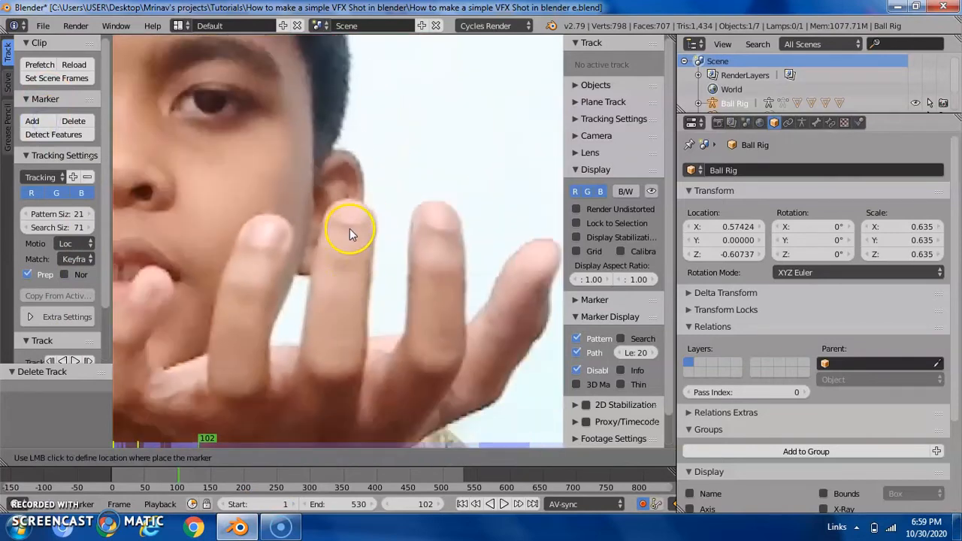
left_click(352, 212)
scroll(334, 311, "down", 1)
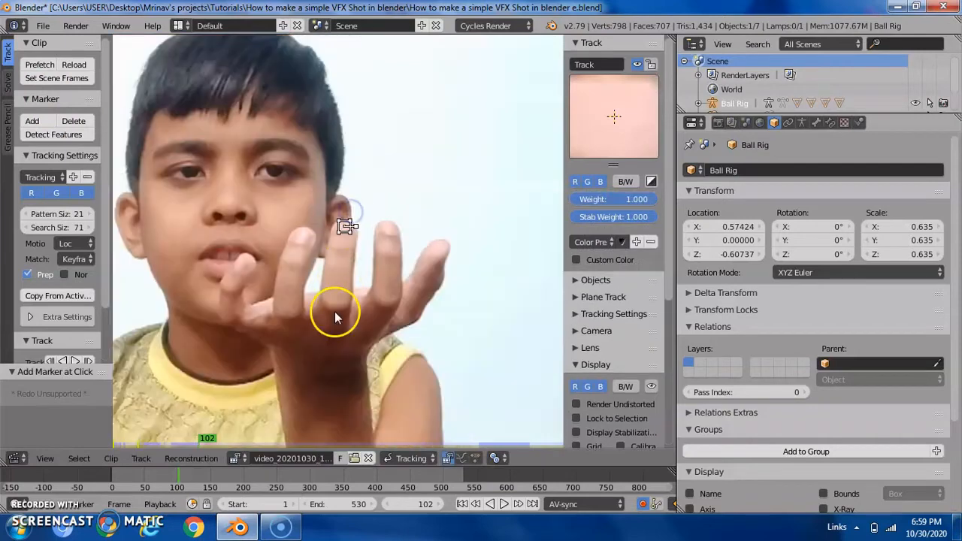
Step through the clip between frames 76 and 102 to examine how the raised hand moves relative to the marker
left_click(171, 476)
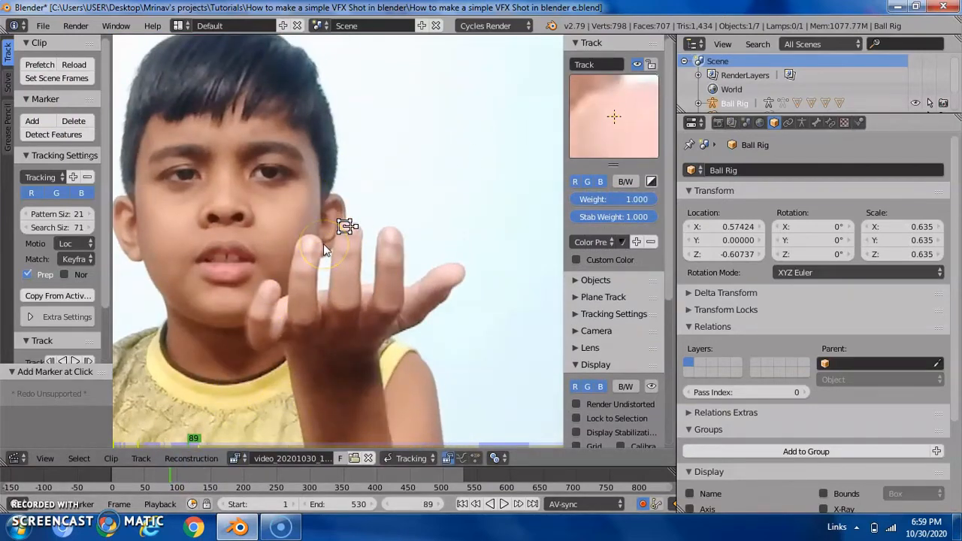
key("Right")
key("Right")
key("Right")
key("Right")
key("Right")
key("Right")
key("Right")
key("Right")
key("Right")
key("Right")
key("Right")
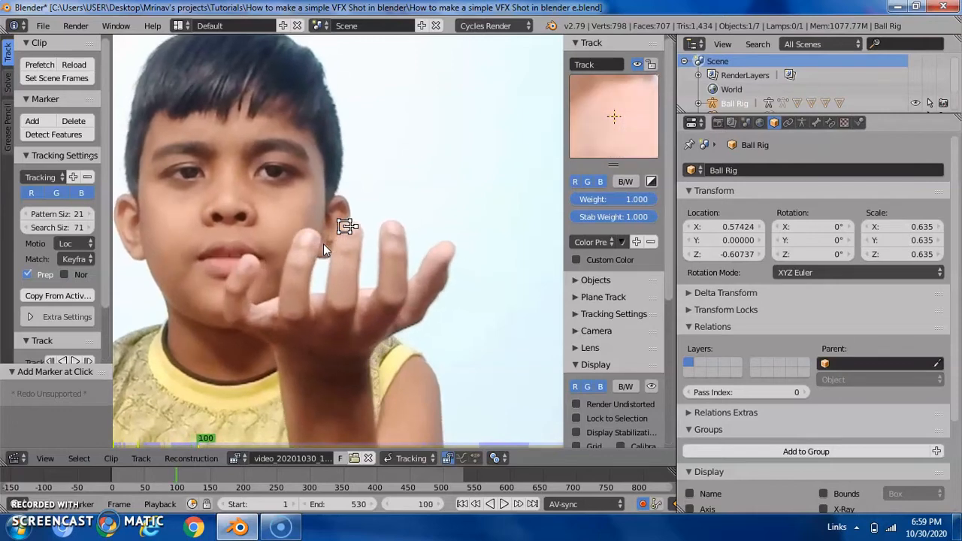
key("Right")
key("Right")
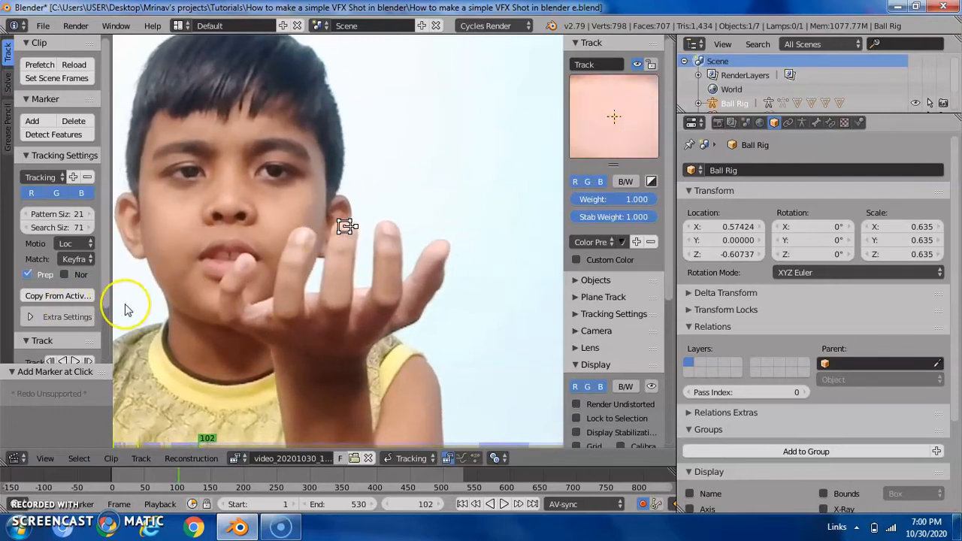
key("Left")
key("Left")
key("Left")
key("Left")
key("Left")
key("Left")
key("Left")
key("Left")
key("Left")
key("Left")
key("Left")
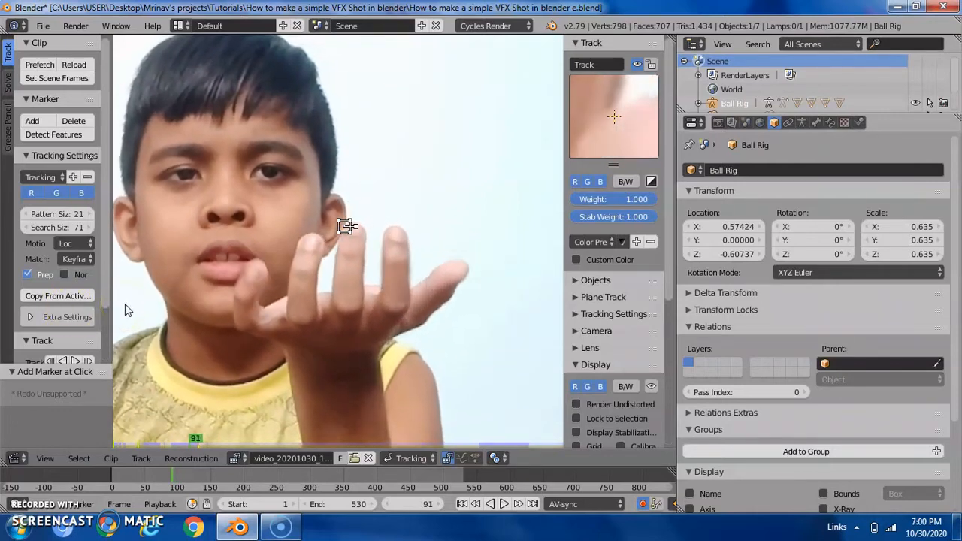
key("Left")
key("Left")
key("Left")
key("Left")
key("Left")
key("Left")
key("Left")
key("Left")
key("Left")
key("Left")
key("Left")
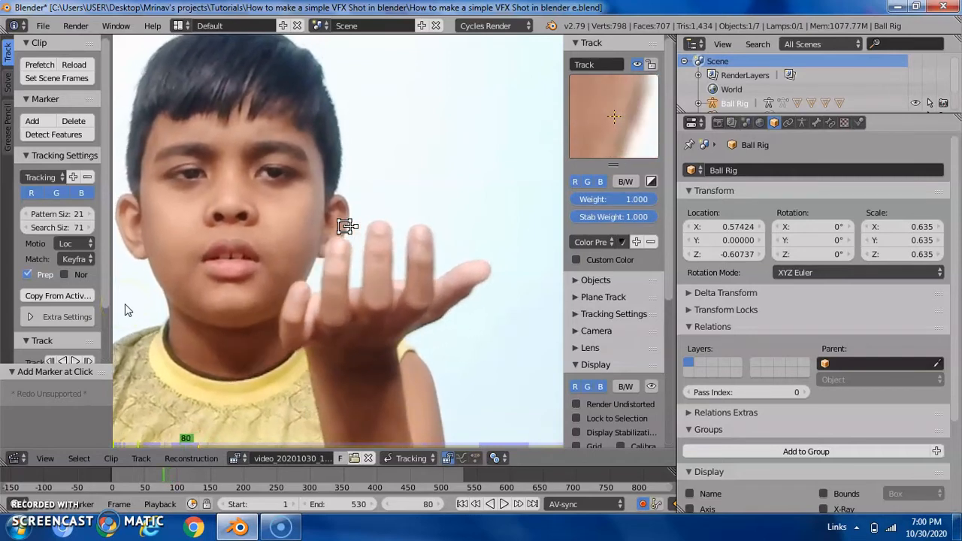
key("Left")
key("Left")
key("Left")
key("Left")
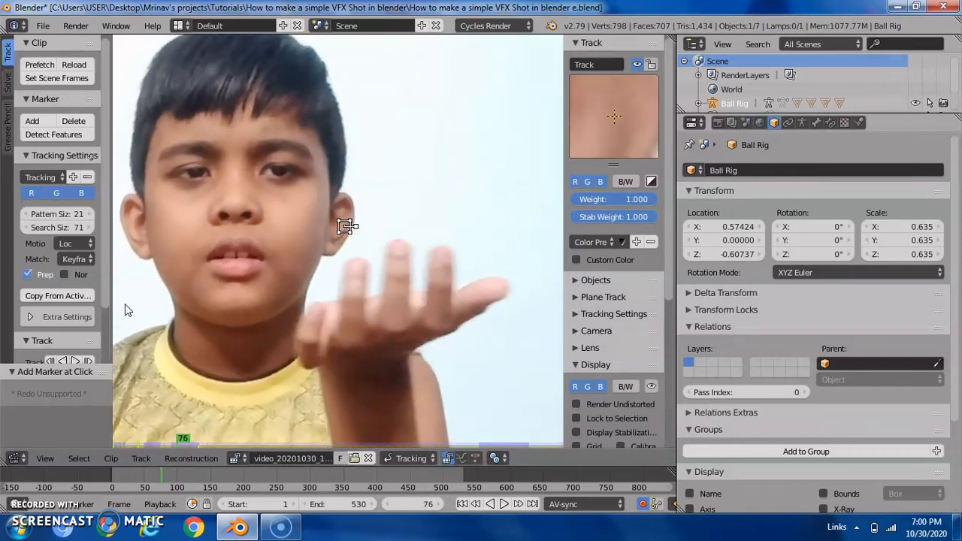
Move the marker onto the middle fingertip at frame 77 and track it forward through the clip
key("Right")
left_click(223, 252)
scroll(395, 271, "up", 3)
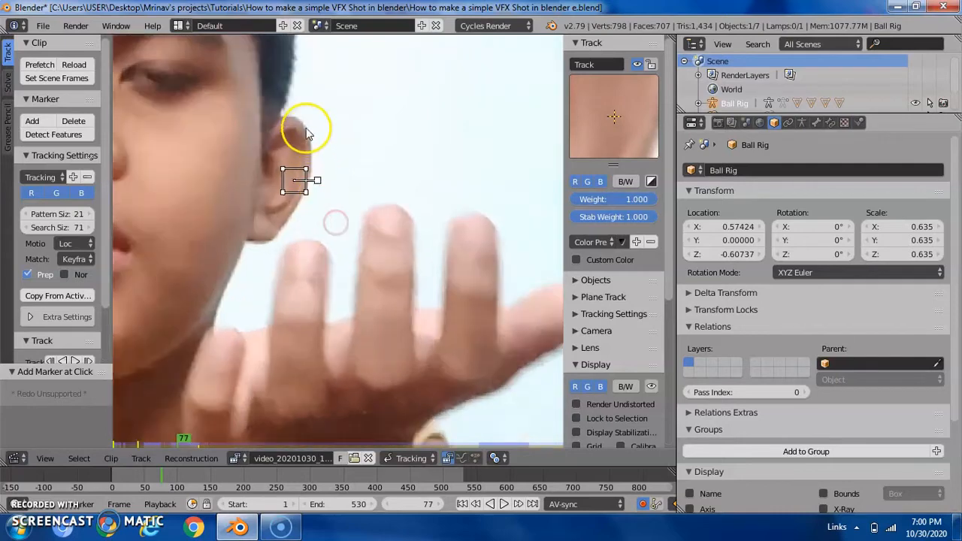
key("g")
left_click(403, 172)
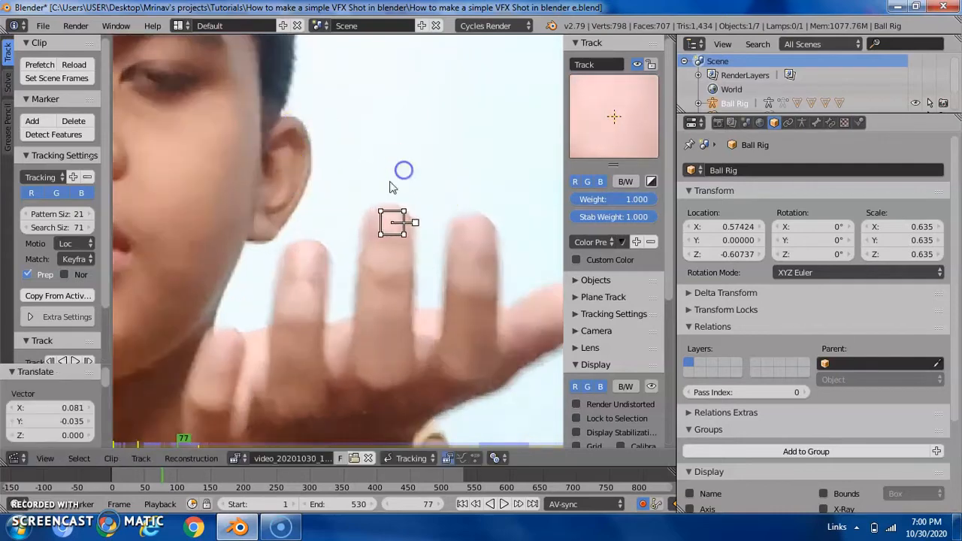
scroll(59, 318, "down", 3)
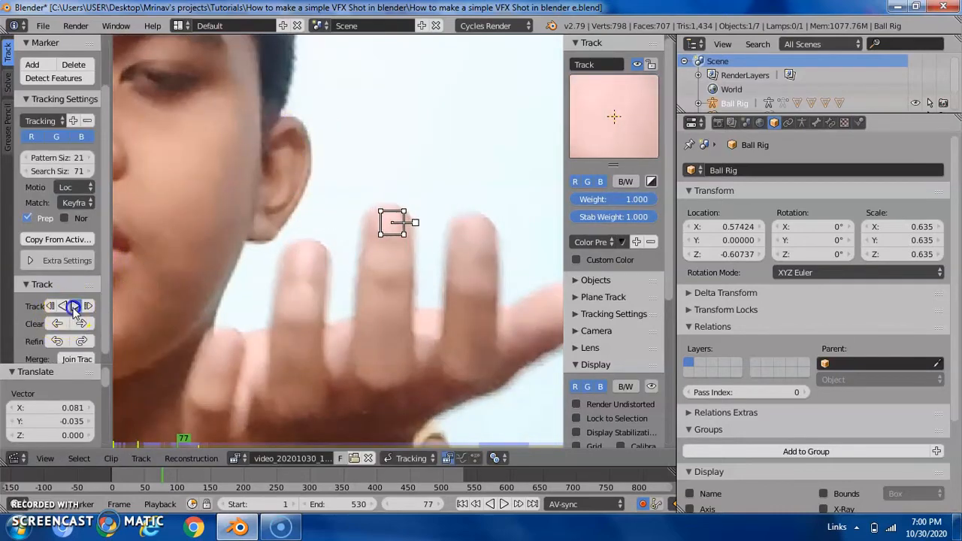
left_click(74, 307)
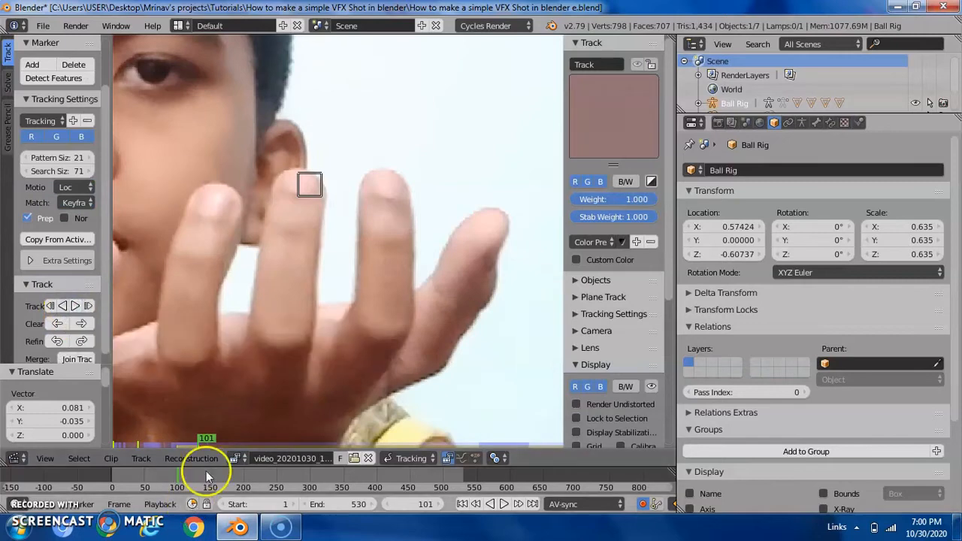
Check frame by frame between 77 and 103 how well the marker follows the middle fingertip
key("Left")
key("Left")
key("Left")
key("Left")
key("Left")
key("Left")
key("Left")
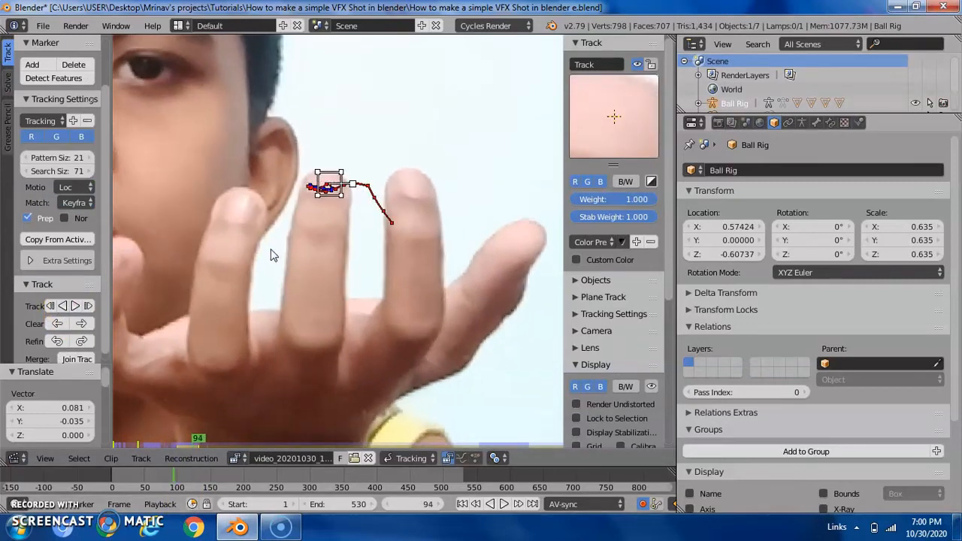
key("Left")
key("Left")
key("Left")
key("Left")
key("Left")
key("Left")
key("Left")
key("Left")
key("Left")
key("Left")
key("Left")
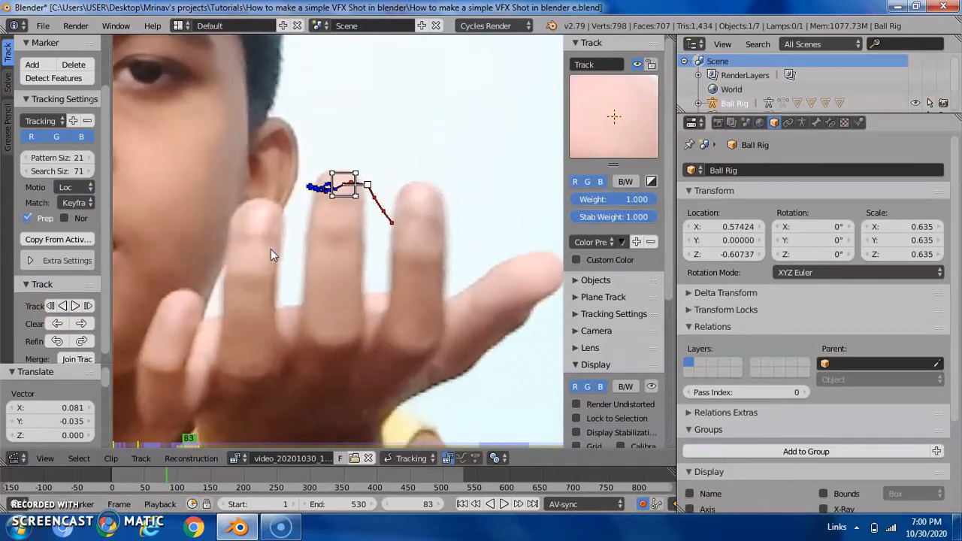
key("Left")
key("Left")
key("Left")
key("Left")
key("Left")
key("Left")
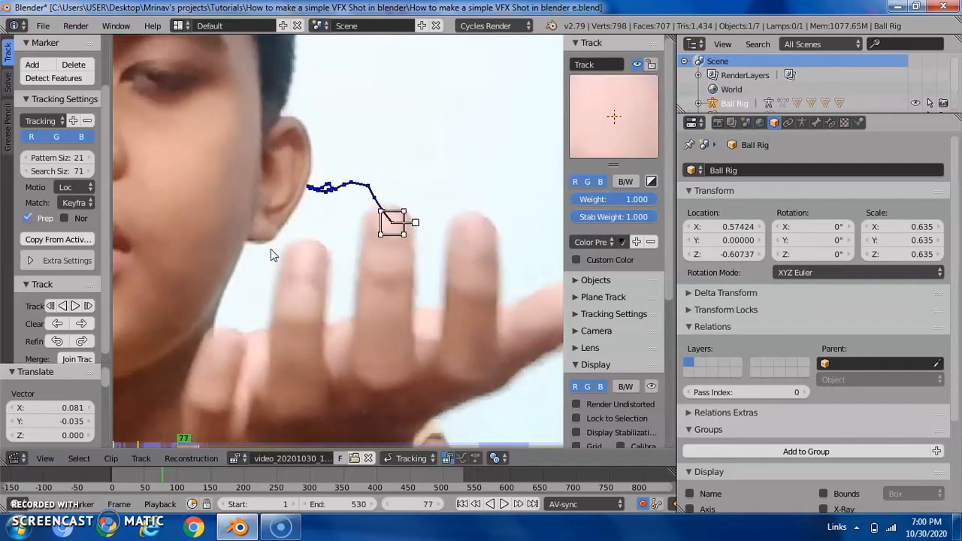
key("Right")
key("Right")
key("Right")
key("Right")
key("Right")
key("Right")
key("Right")
key("Right")
key("Right")
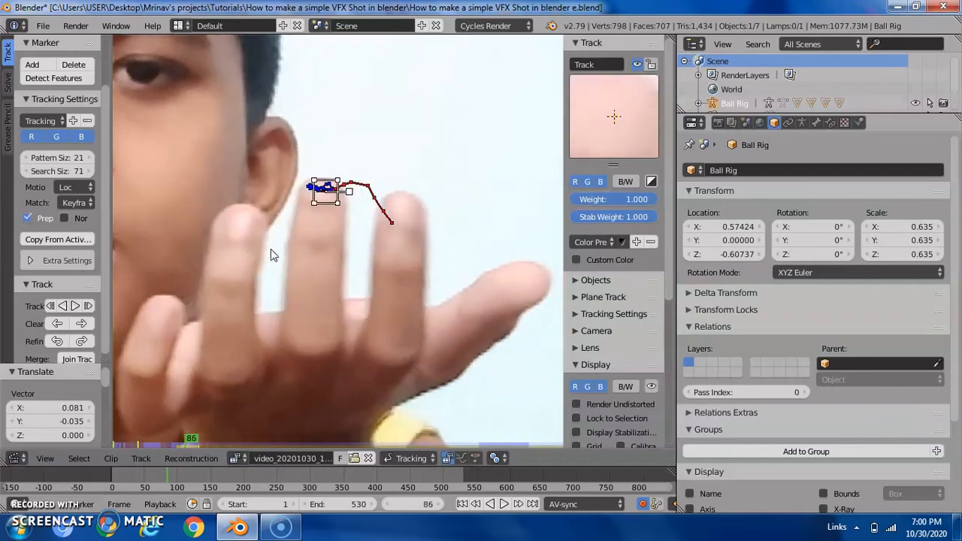
key("Right")
key("Right")
key("Right")
key("Right")
key("Right")
key("Right")
key("Right")
key("Right")
key("Right")
key("Right")
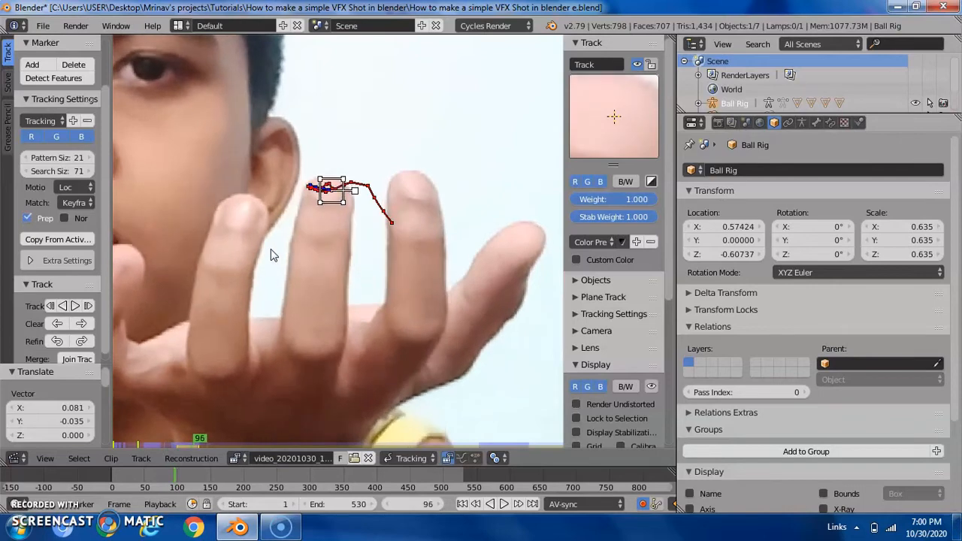
key("Right")
key("Right")
key("Right")
key("Right")
key("Right")
key("Right")
key("Right")
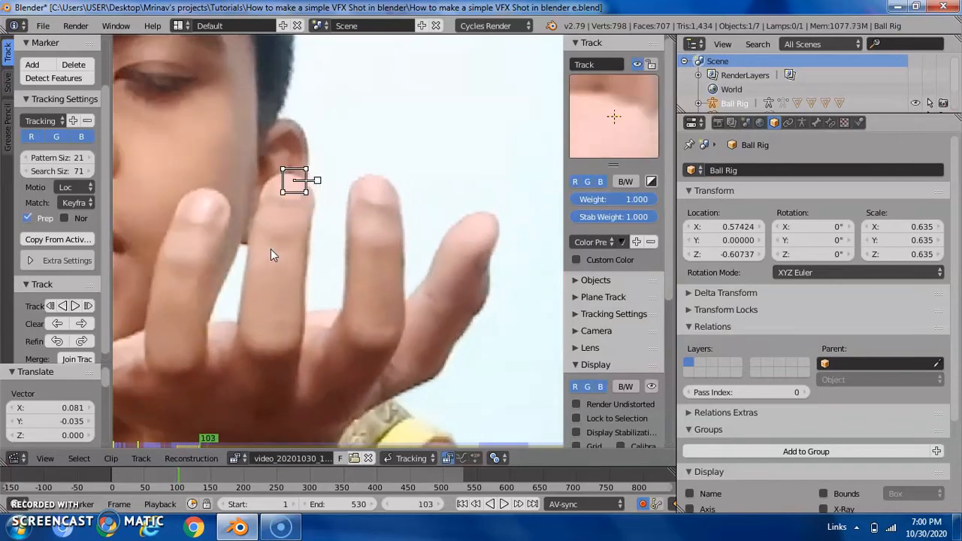
key("Left")
key("Left")
key("Left")
key("Left")
key("Left")
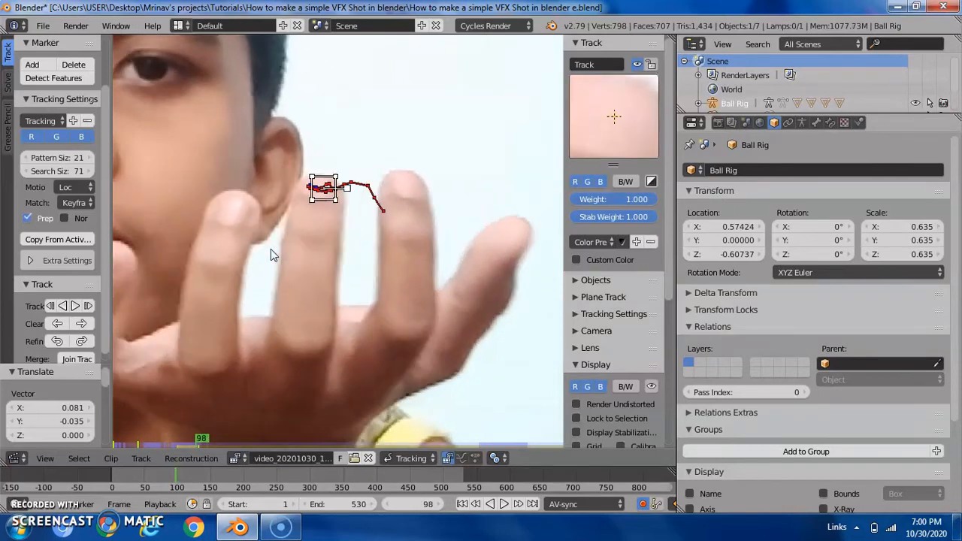
Delete the middle fingertip track
scroll(270, 249, "down", 5)
scroll(349, 156, "down", 2)
scroll(350, 204, "up", 8)
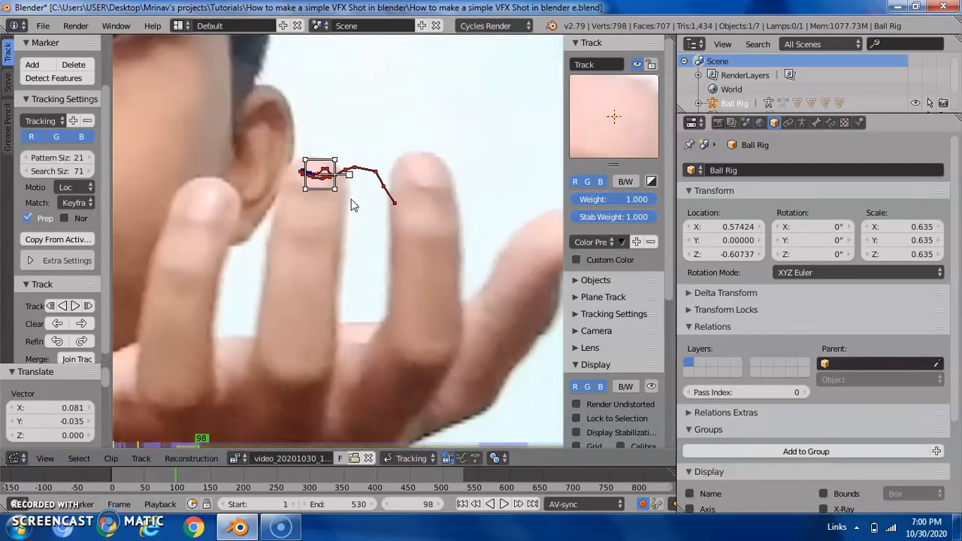
left_click(352, 200)
key("f")
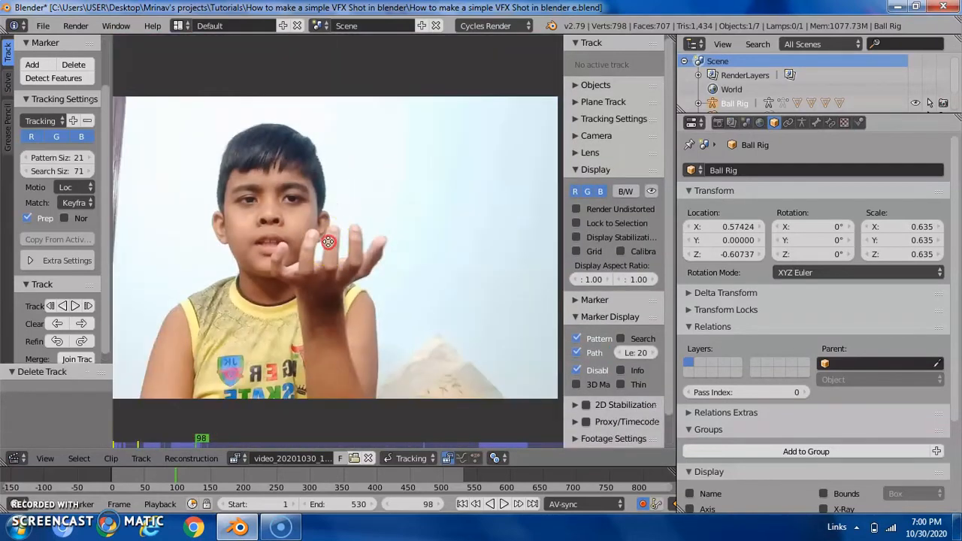
scroll(353, 188, "up", 7)
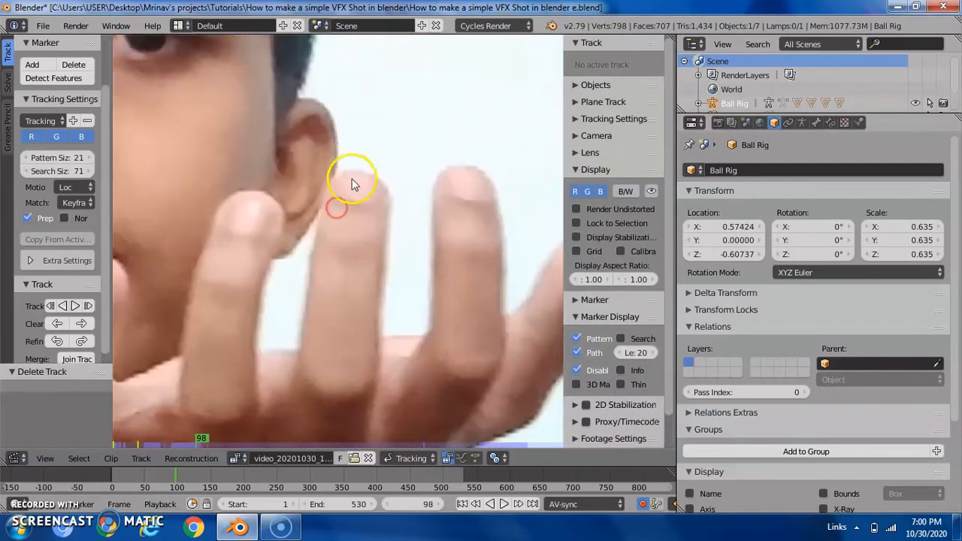
scroll(350, 215, "down", 5)
scroll(350, 215, "up", 1)
scroll(350, 214, "down", 3)
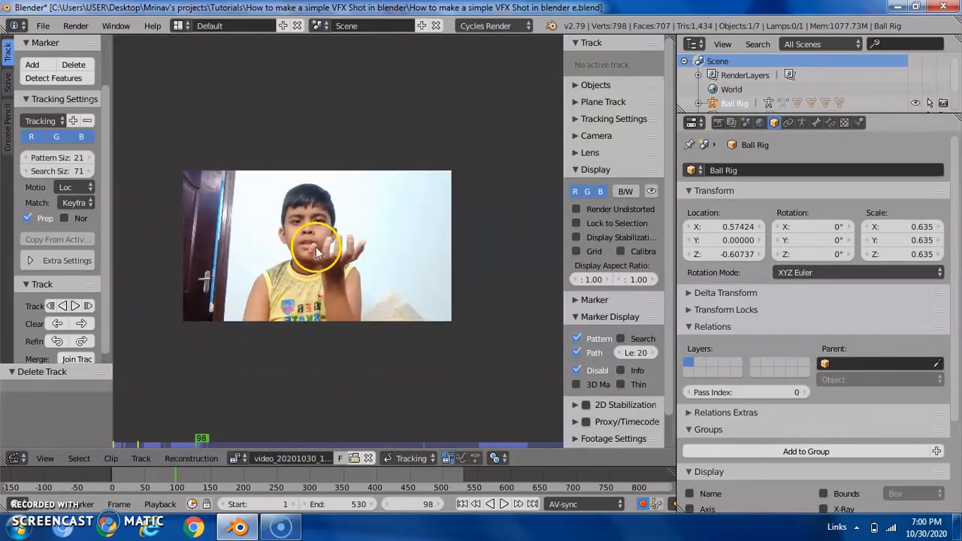
middle_click_drag(270, 372, 290, 369)
scroll(273, 380, "up", 1)
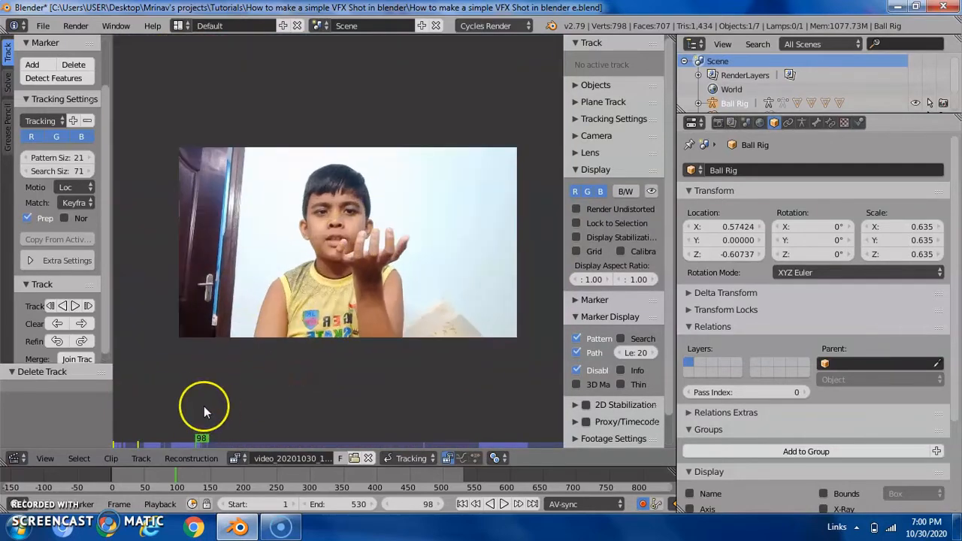
scroll(192, 425, "up", 1)
middle_click_drag(206, 393, 218, 390)
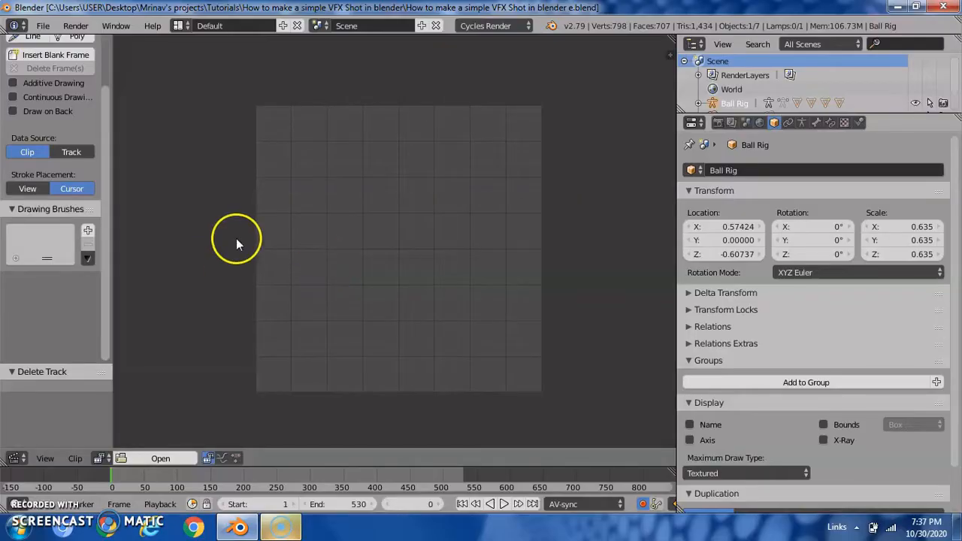
middle_click_drag(343, 243, 331, 225)
scroll(319, 218, "up", 1)
scroll(319, 218, "down", 1)
scroll(331, 227, "up", 1)
middle_click_drag(251, 323, 232, 349)
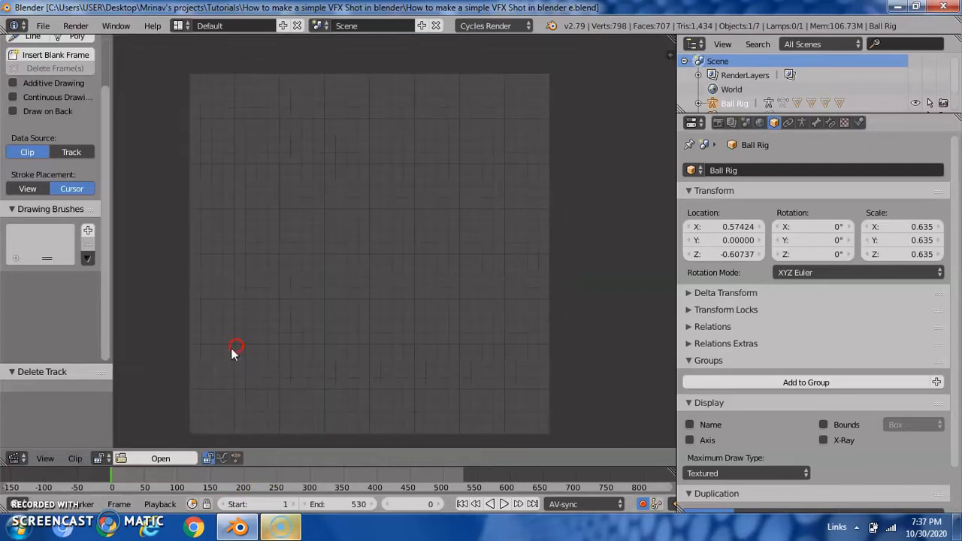
Show the video files as thumbnails and open vid 3.mp4 as the movie clip
left_click(166, 461)
left_click(19, 528)
left_click(448, 283)
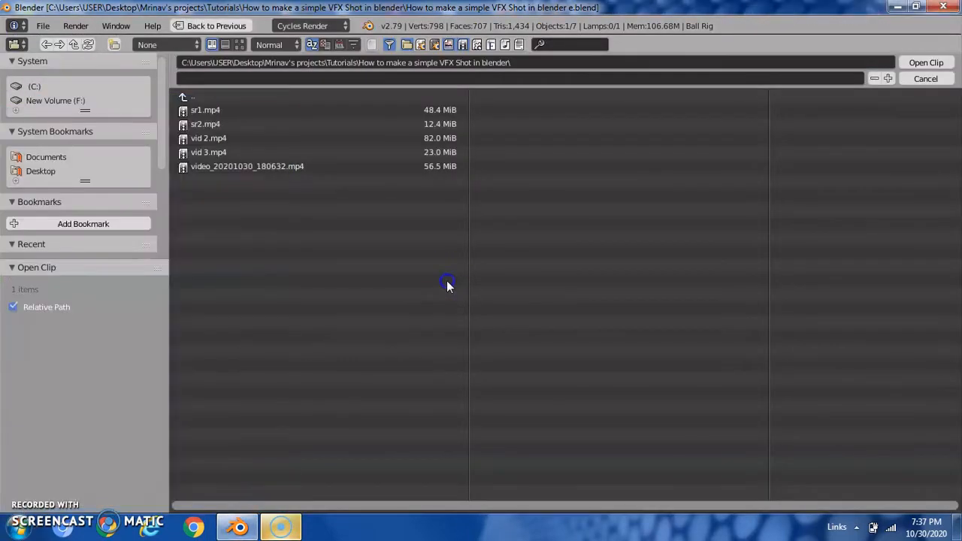
left_click(239, 45)
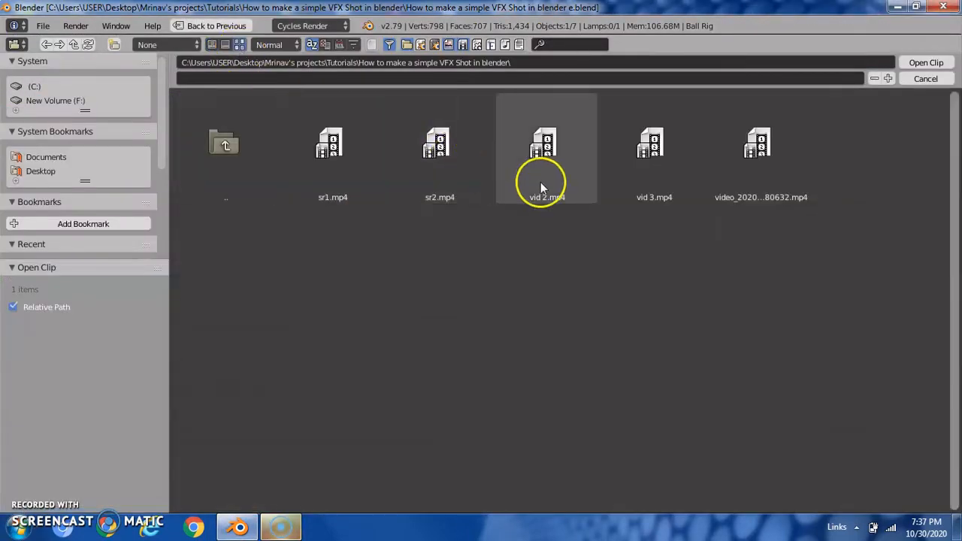
left_click(644, 167)
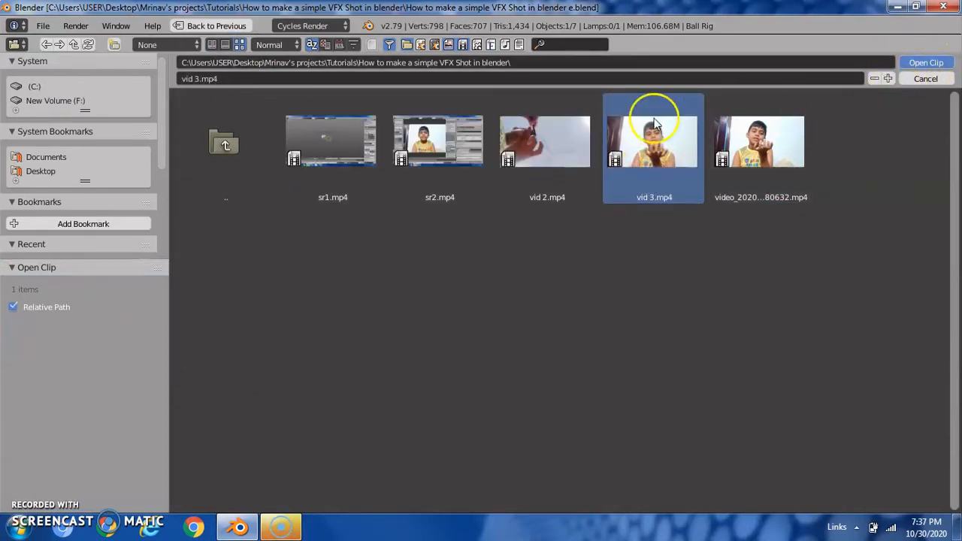
double_click(656, 125)
scroll(260, 99, "down", 8)
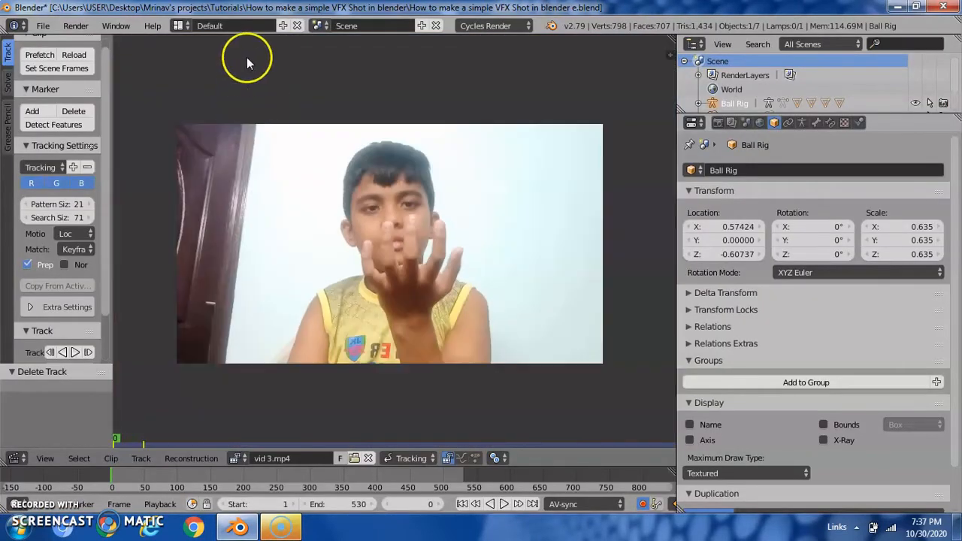
scroll(246, 62, "up", 2)
Switch to the Video Editing layout and erase the old video_20201030_180632 video and sound strips
left_click(181, 27)
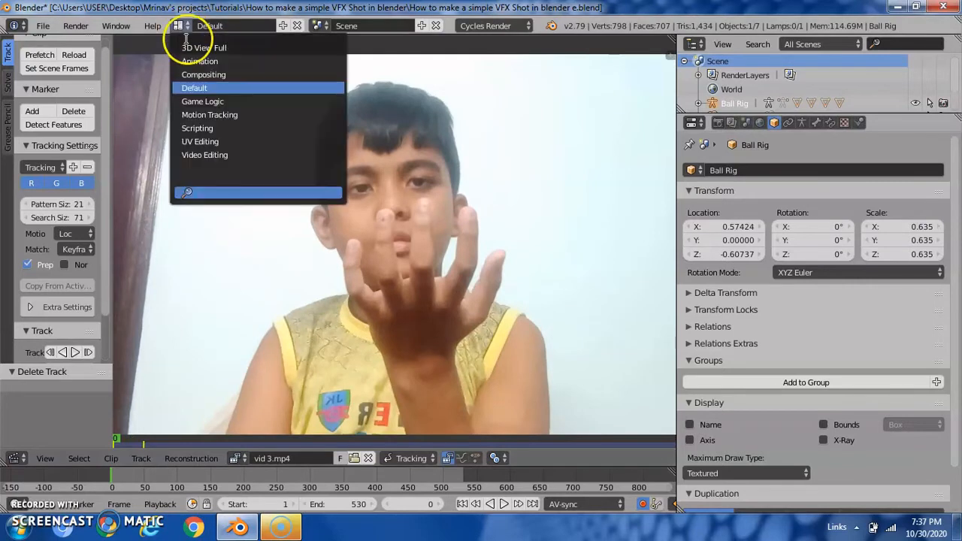
left_click(235, 164)
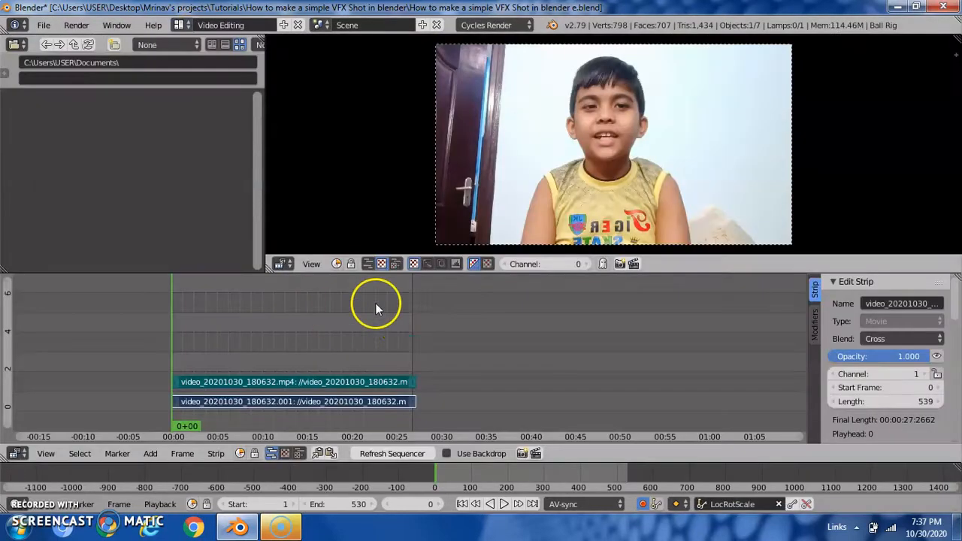
left_click(275, 394)
key("x")
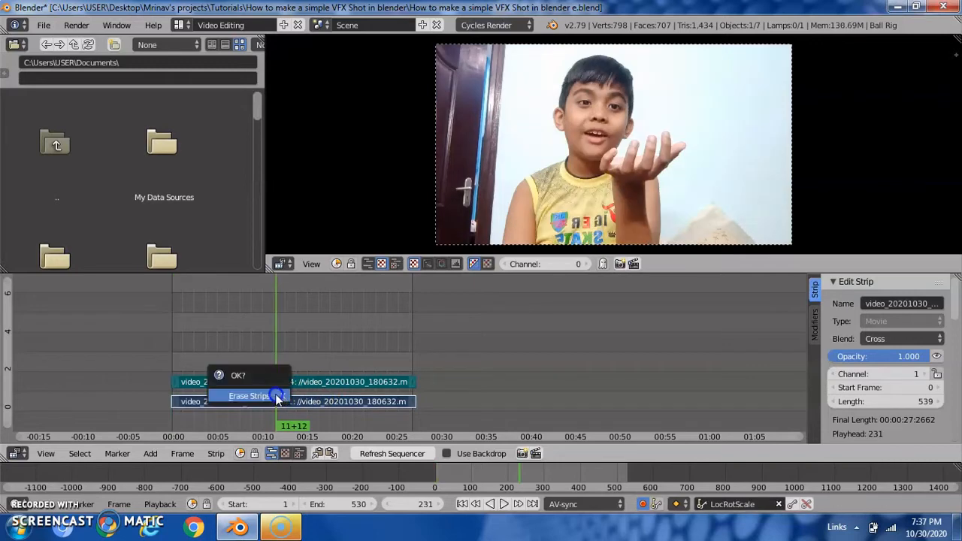
left_click(276, 394)
Add vid 3.mp4 to the sequencer as a movie strip starting at frame 0
left_click(172, 338)
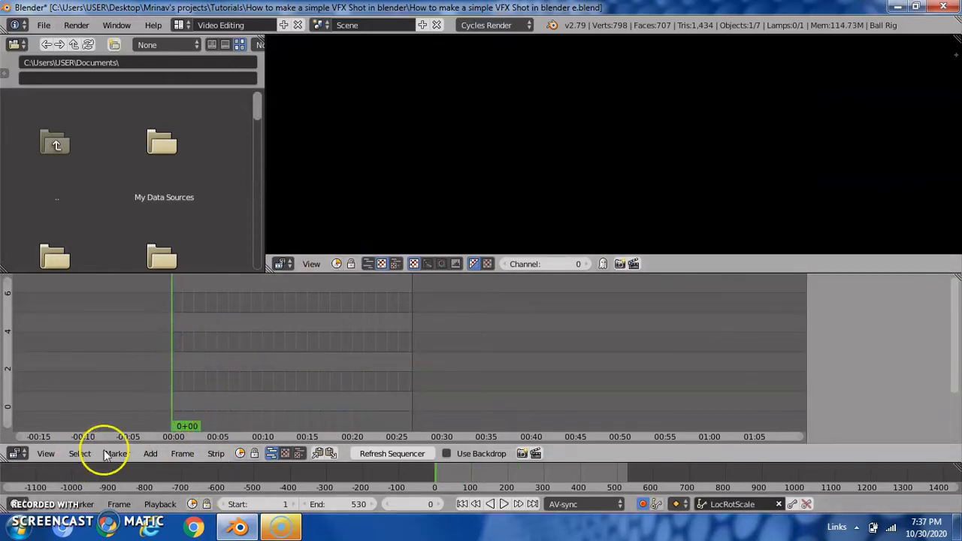
left_click(151, 454)
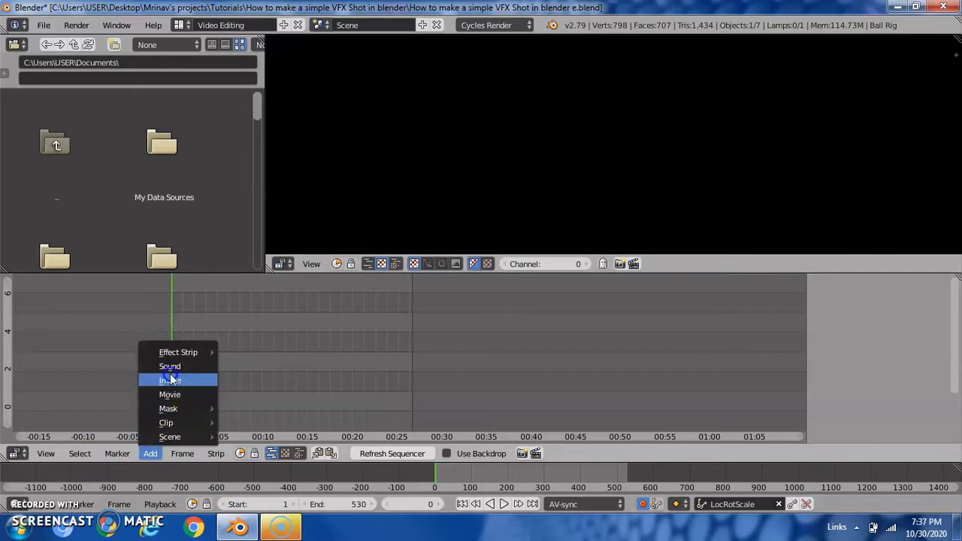
left_click(174, 396)
left_click(214, 152)
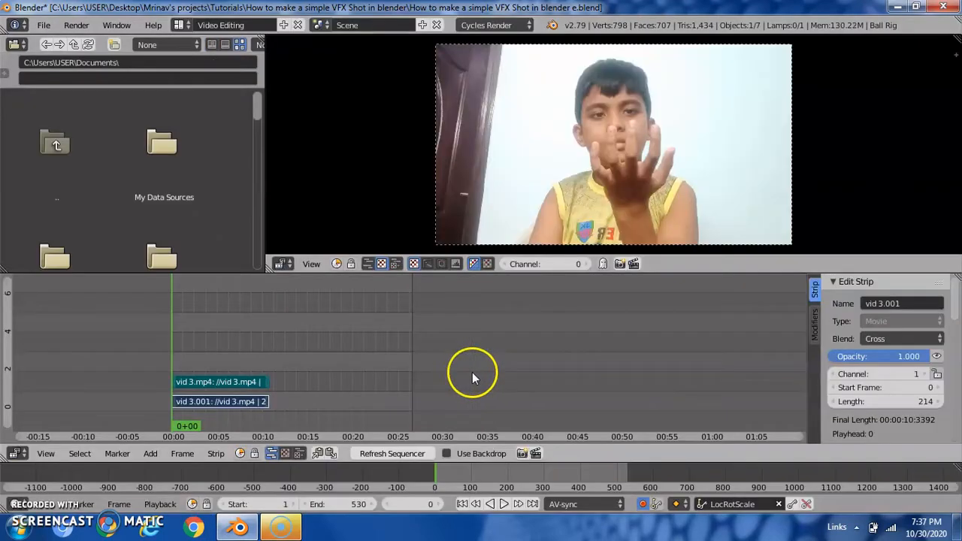
Examine the last frames of the vid 3.mp4 strip one by one to judge where the shot should end
left_click(436, 379)
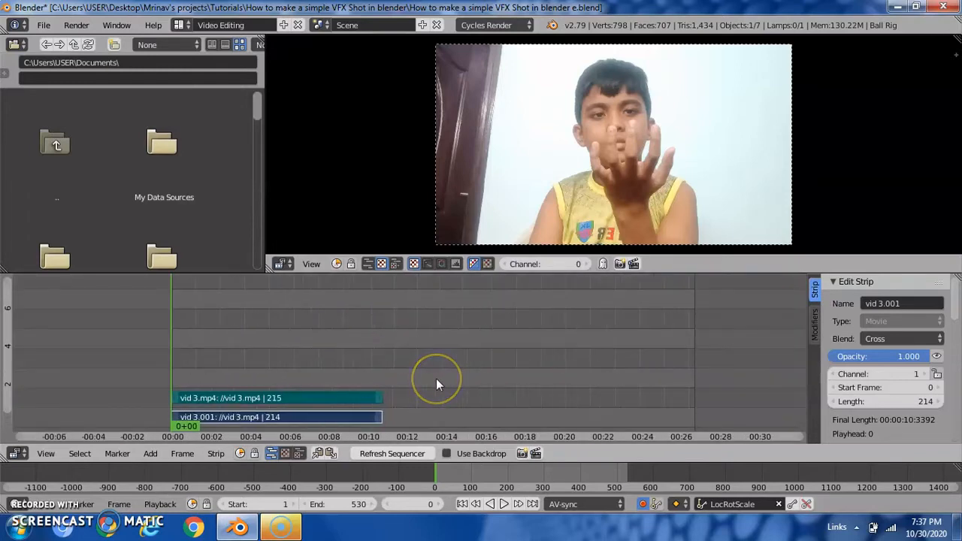
key("shift+Right")
scroll(403, 343, "up", 4)
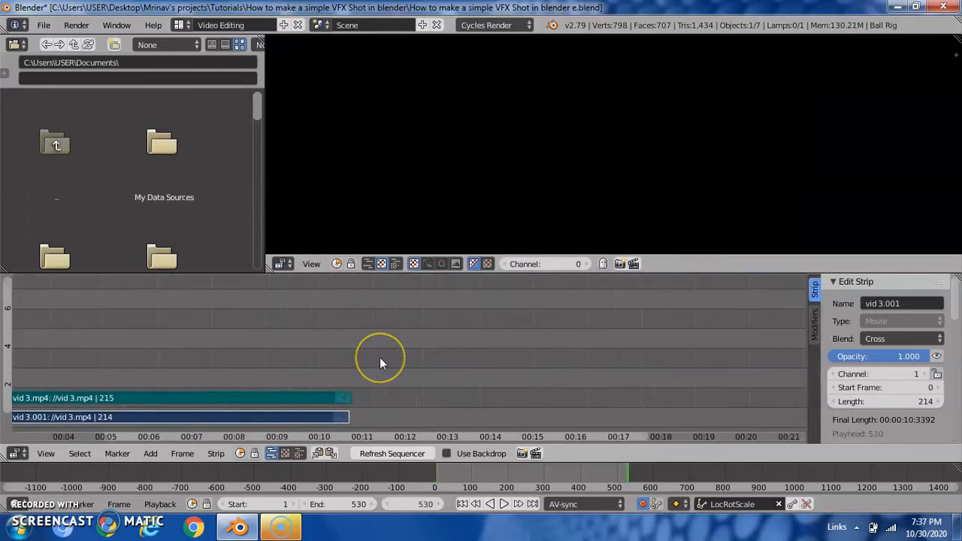
key("Up")
scroll(380, 357, "up", 1)
middle_click_drag(380, 357, 477, 336)
left_click_drag(342, 338, 298, 318)
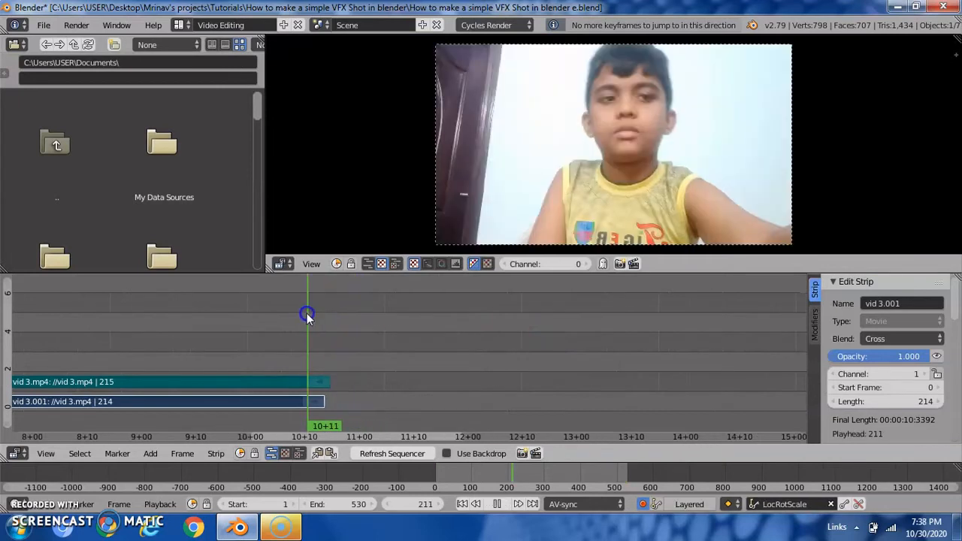
key("Left")
key("Left")
key("Right")
key("Right")
key("Right")
key("Left")
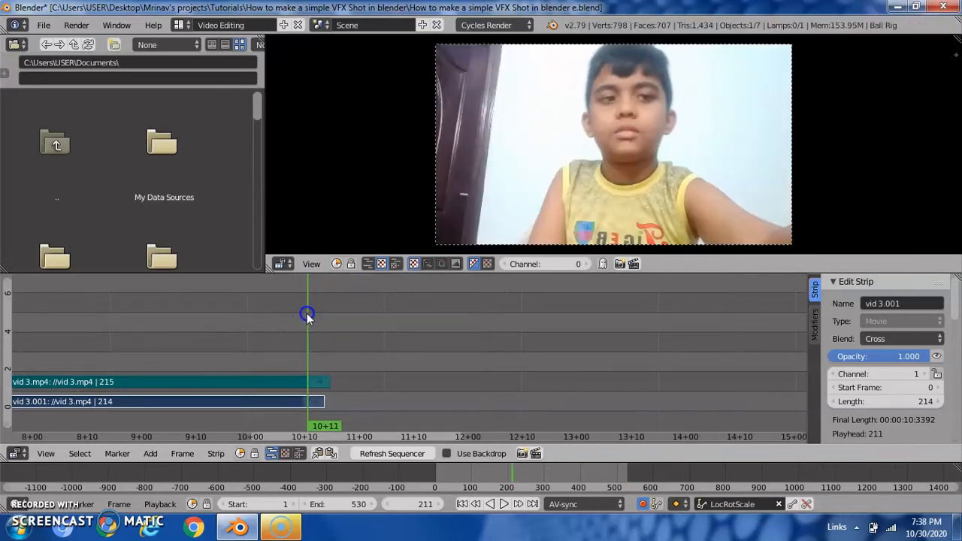
key("Left")
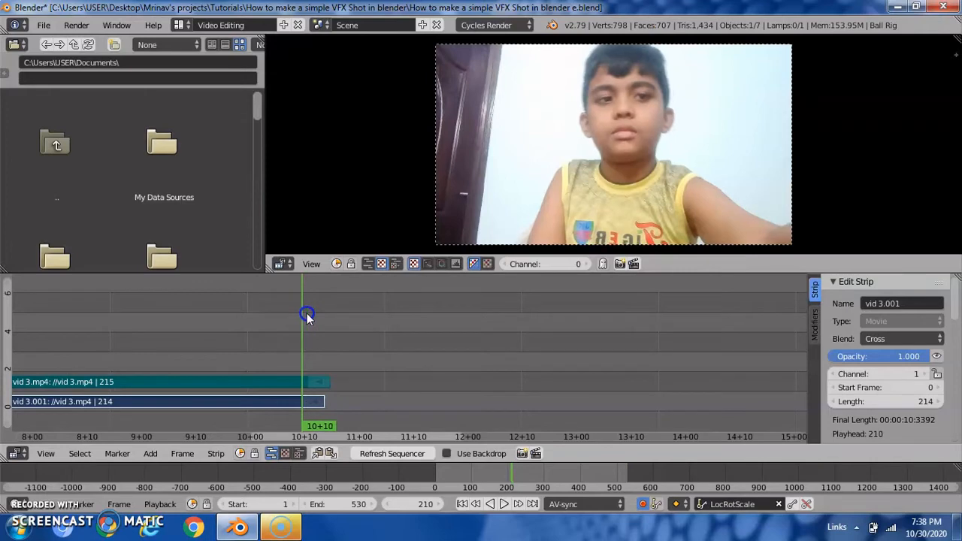
key("Left")
key("Left")
Set the scene's end frame to 200 and scrub the playhead back to frame 0
left_click_drag(406, 504, 358, 506)
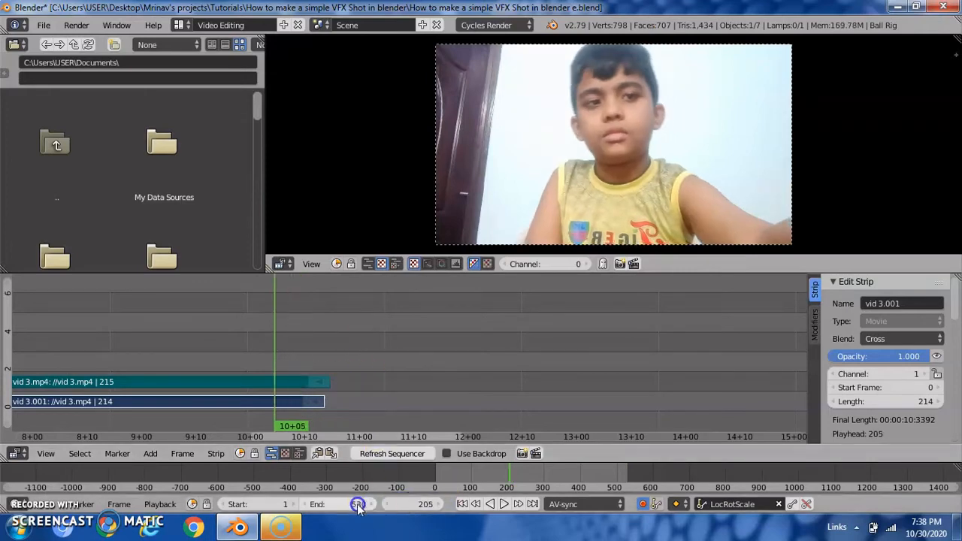
left_click(343, 506)
type("20")
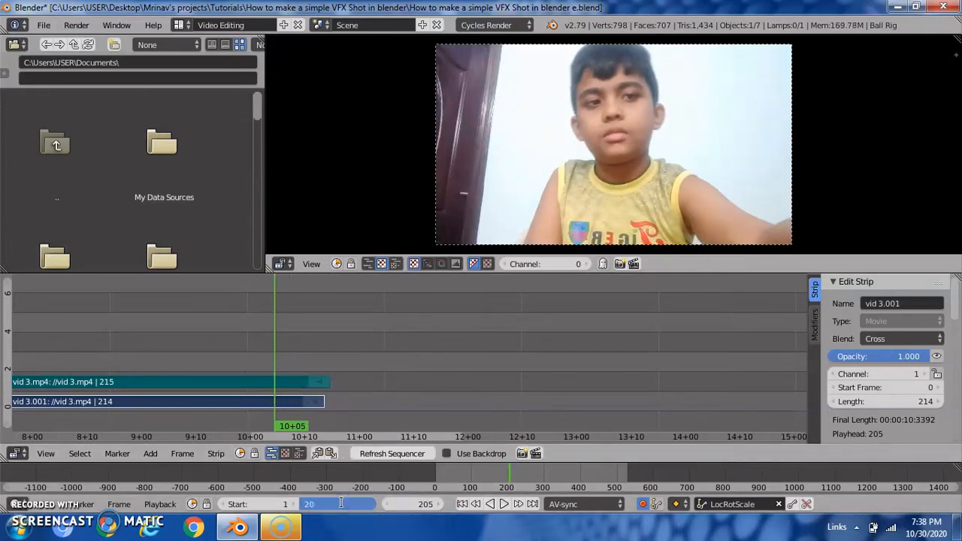
type("0")
key("Return")
scroll(307, 393, "down", 2)
scroll(173, 155, "down", 3)
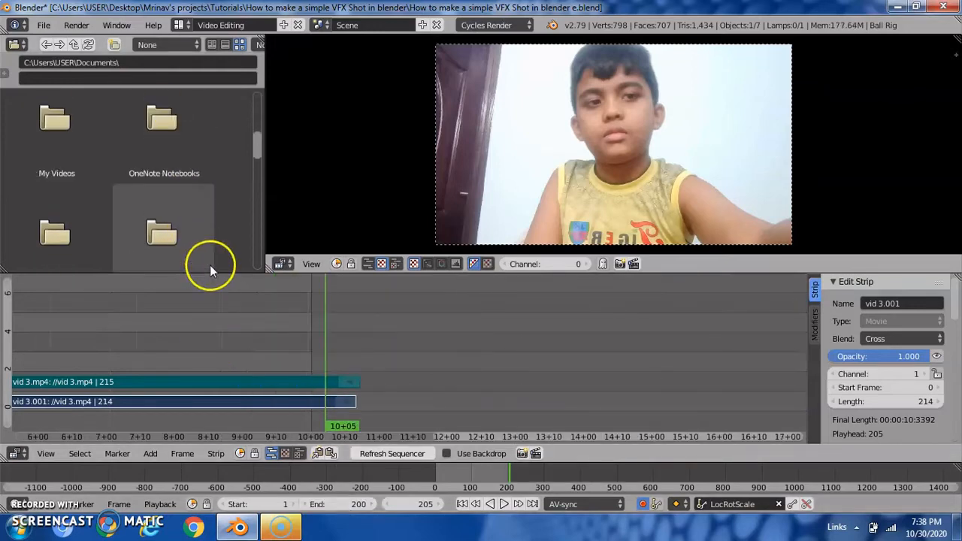
scroll(246, 359, "down", 6)
scroll(224, 214, "up", 3)
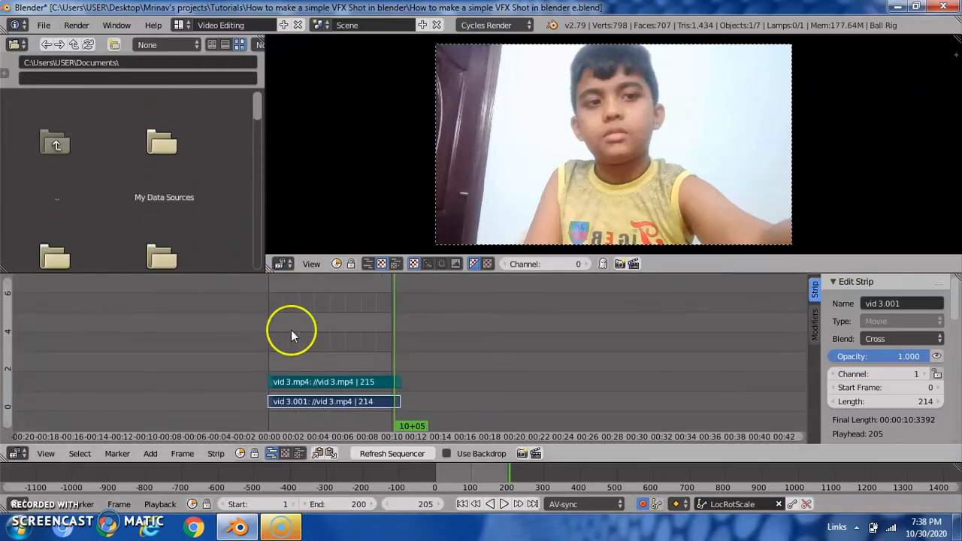
left_click_drag(323, 350, 179, 351)
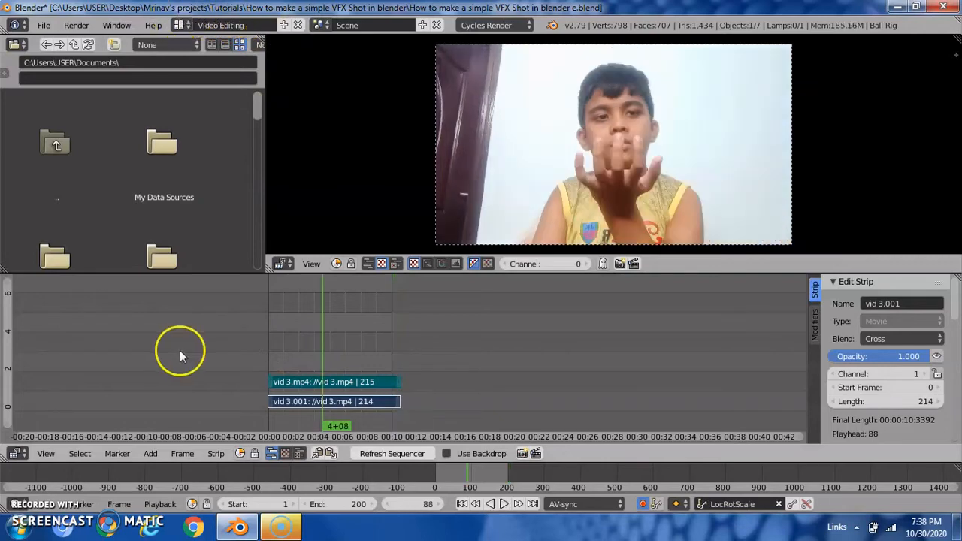
Return to the Default layout with the vid 3.mp4 clip in view and save the project file
left_click(180, 25)
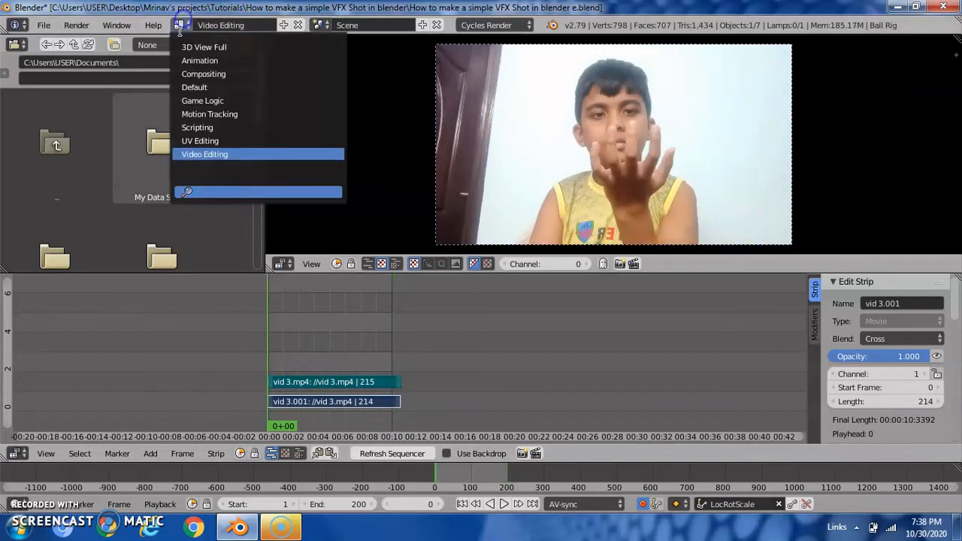
left_click(214, 87)
scroll(255, 241, "down", 2)
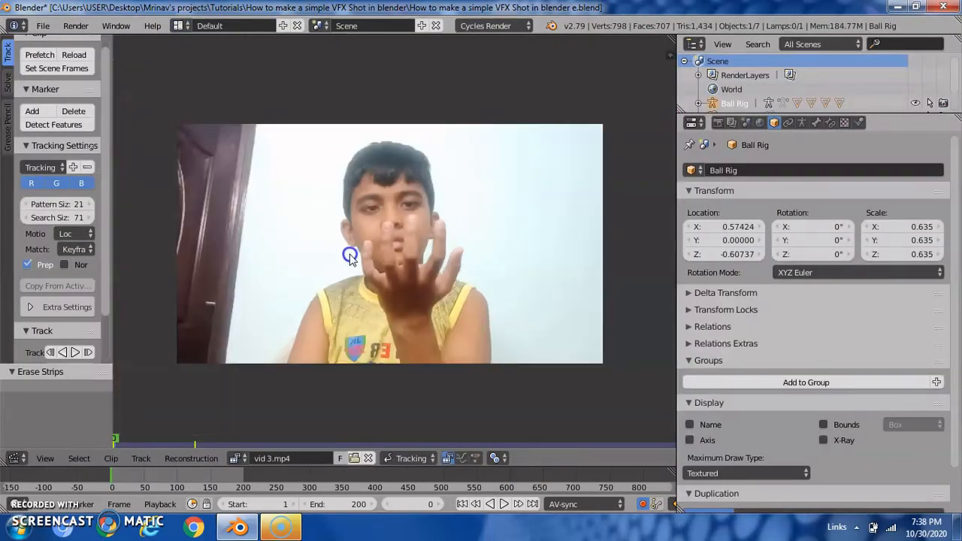
scroll(275, 328, "up", 1)
scroll(333, 318, "down", 1)
scroll(346, 306, "up", 1)
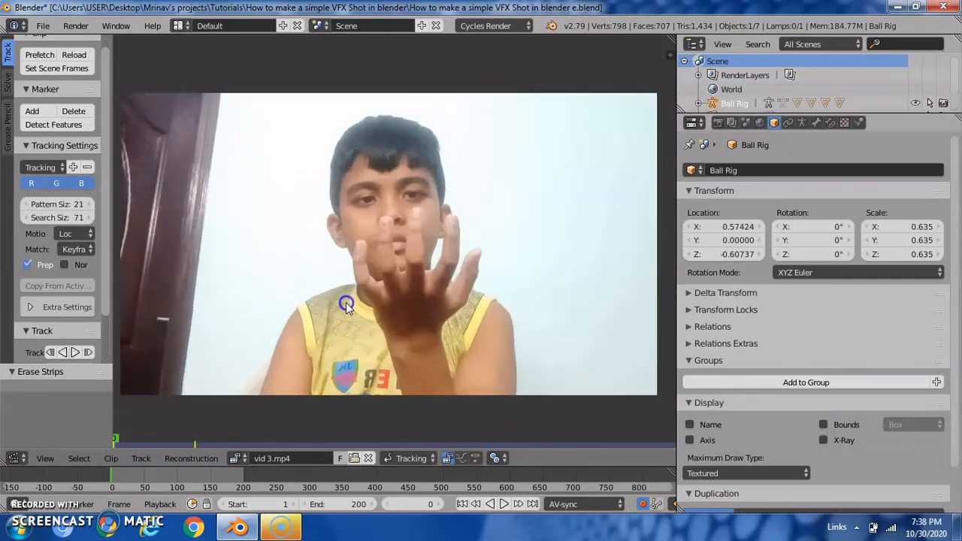
scroll(386, 233, "down", 1)
key("ctrl+s")
Play and scrub through the clip to review the hand movement, finishing back at frame 0
left_click(387, 235)
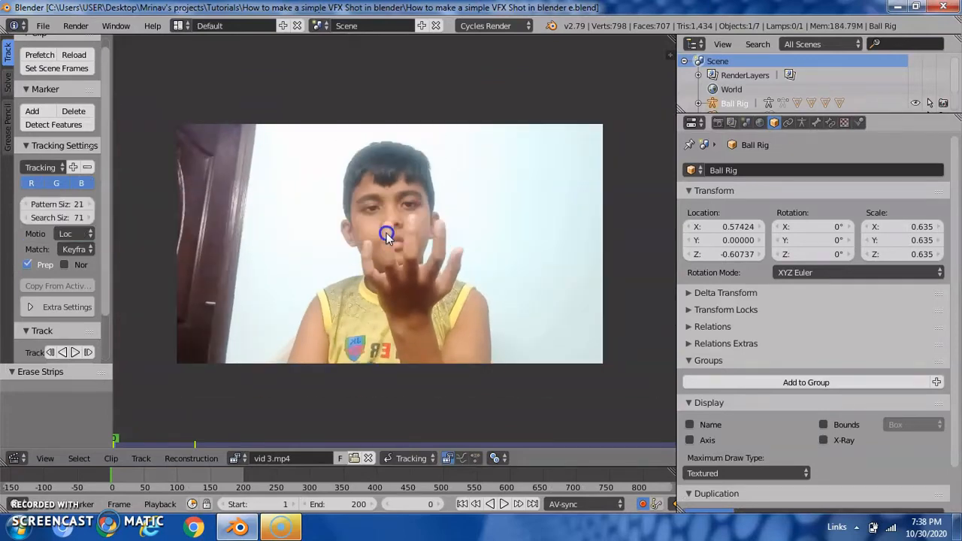
key("alt+a")
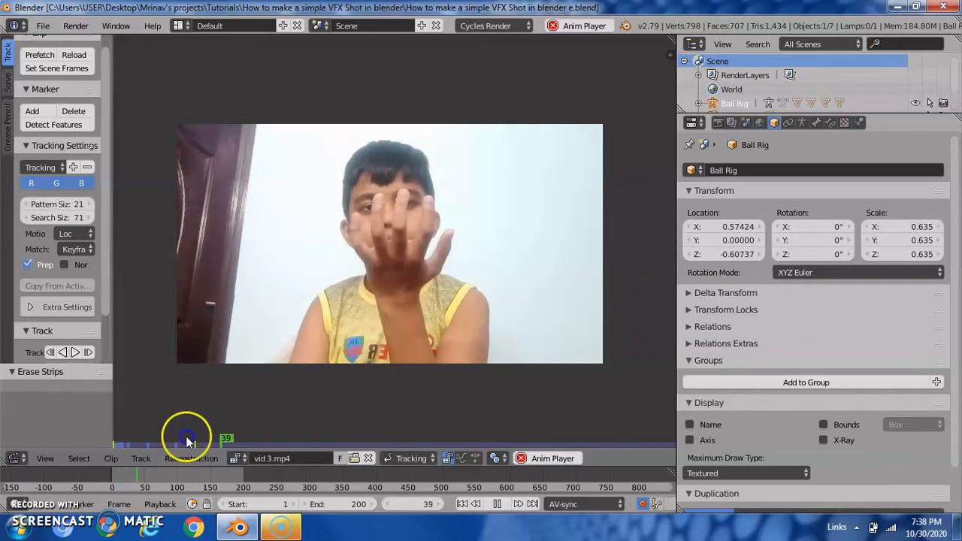
key("alt+a")
left_click(151, 478)
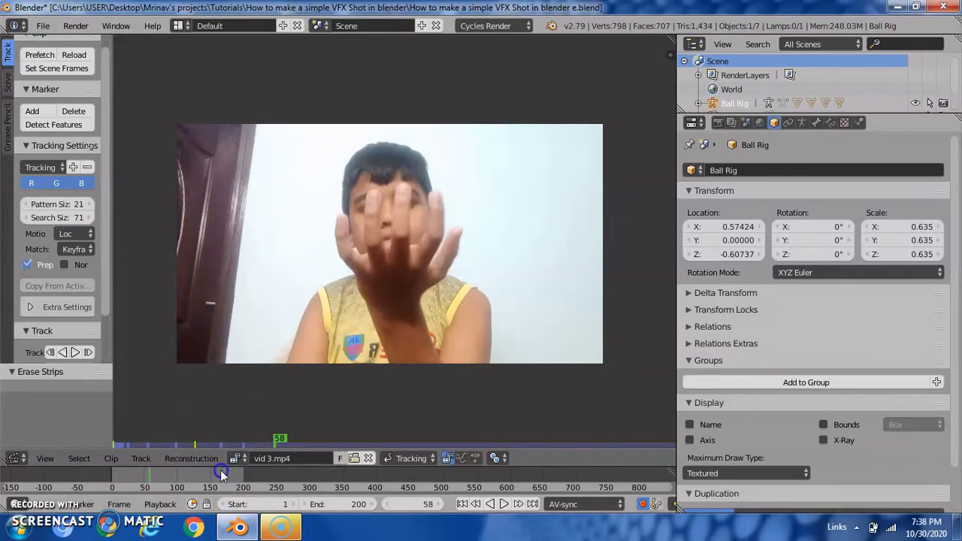
left_click(89, 481)
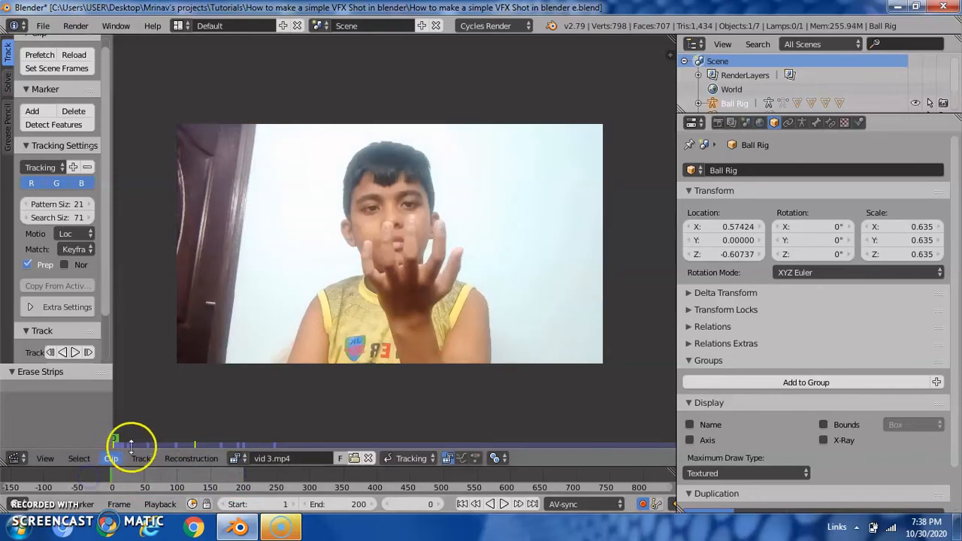
Set the scene's start frame to 0 and save the project file
left_click(225, 504)
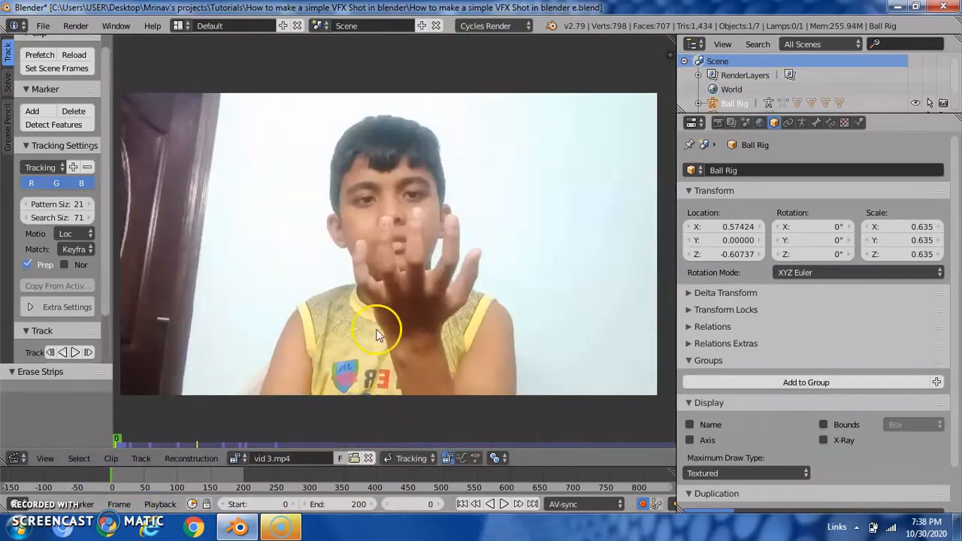
key("ctrl+s")
left_click(409, 277)
Add a tracking marker on the dark dot on the middle fingertip at frame 0
scroll(409, 277, "up", 2)
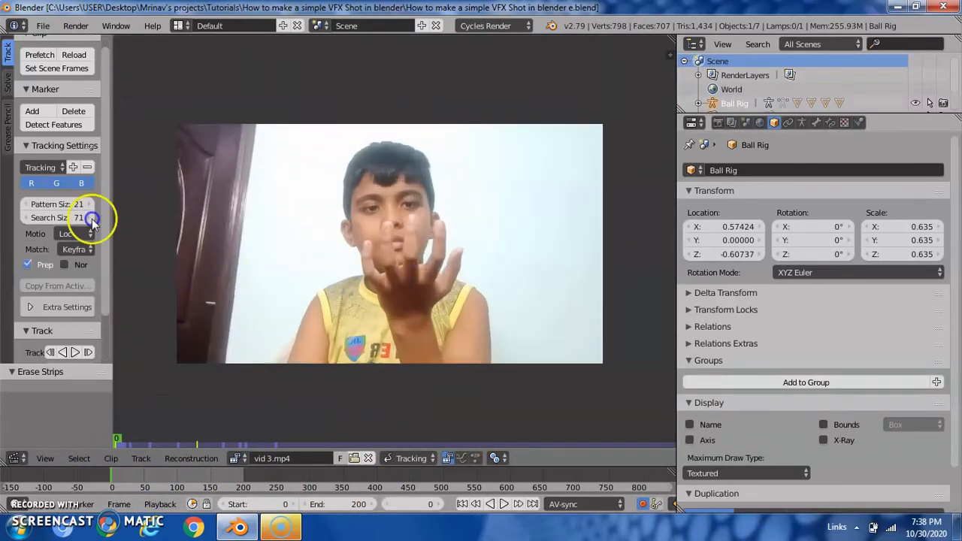
scroll(65, 154, "up", 1)
scroll(200, 135, "up", 3)
scroll(277, 146, "up", 2)
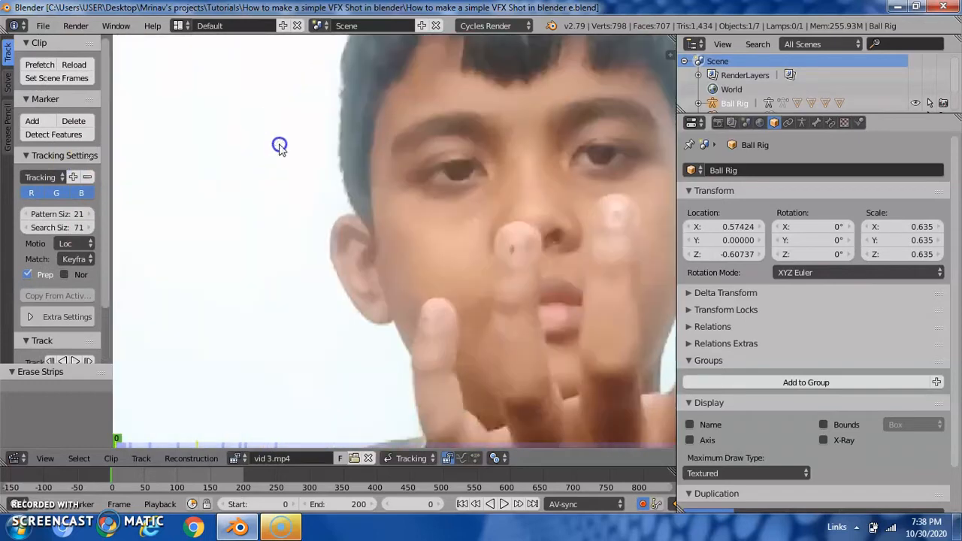
scroll(312, 150, "up", 3)
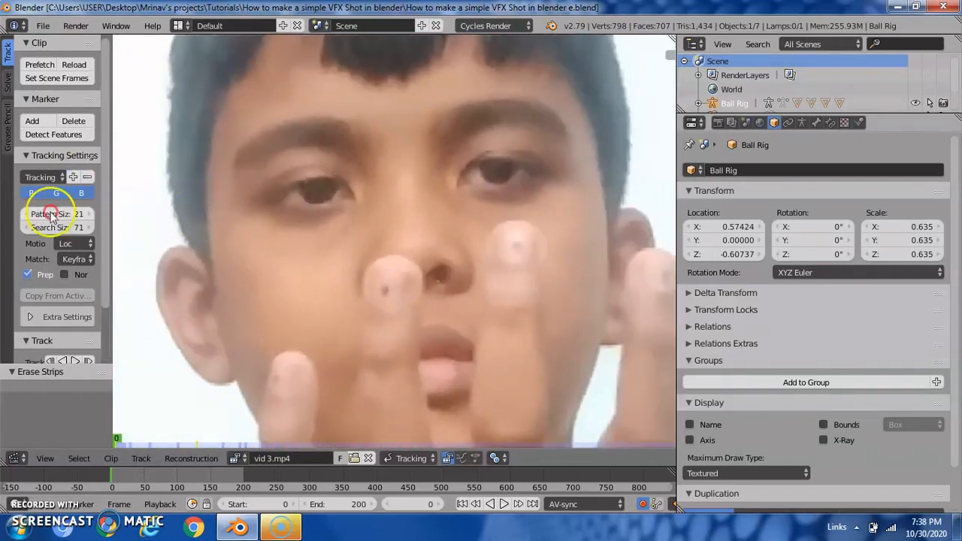
left_click(43, 121)
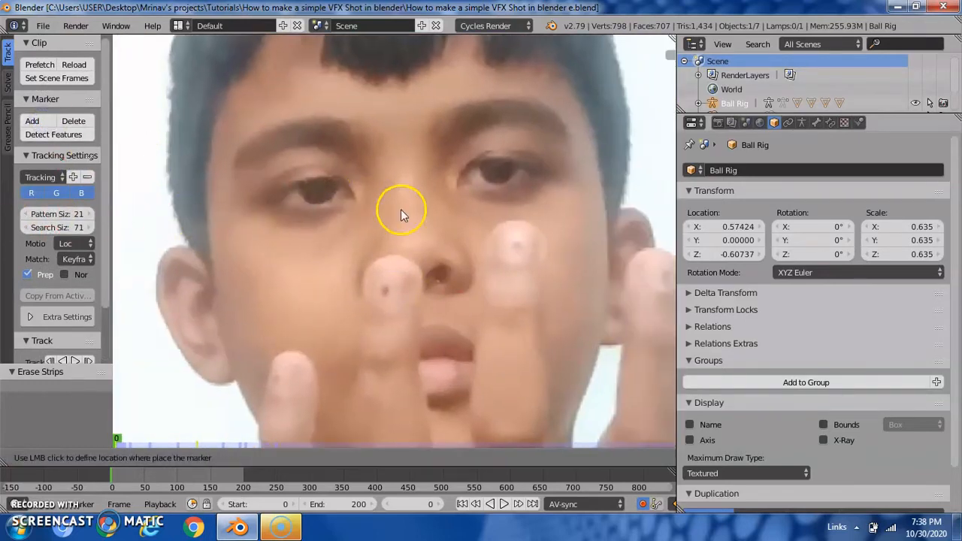
scroll(406, 218, "up", 5)
scroll(376, 259, "down", 7)
left_click(409, 250)
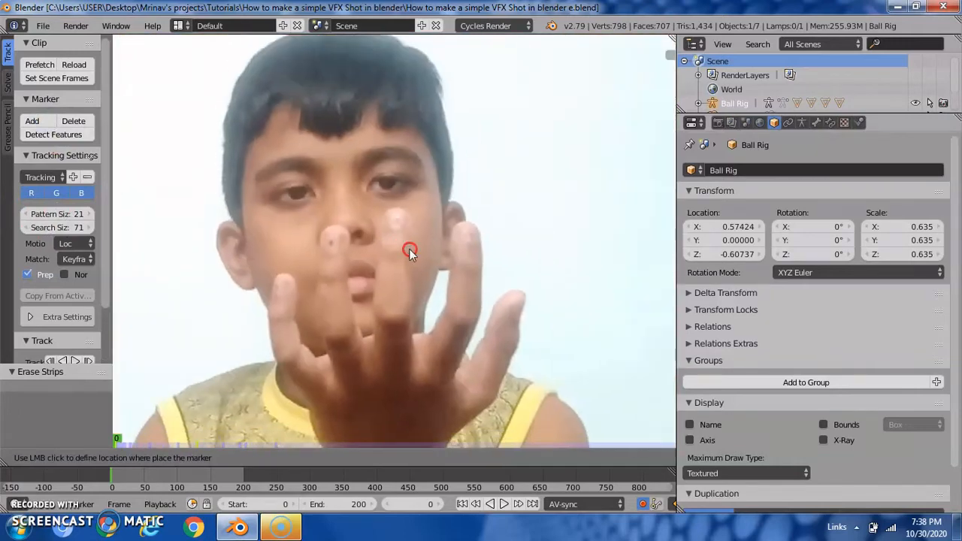
scroll(432, 219, "up", 3)
scroll(427, 221, "down", 7)
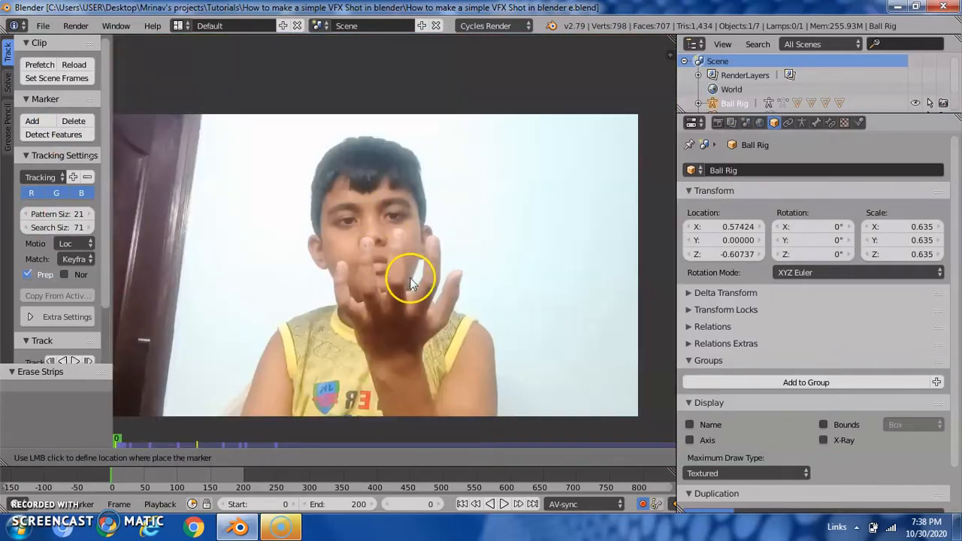
scroll(409, 277, "up", 4)
scroll(429, 286, "down", 3)
scroll(425, 219, "up", 3)
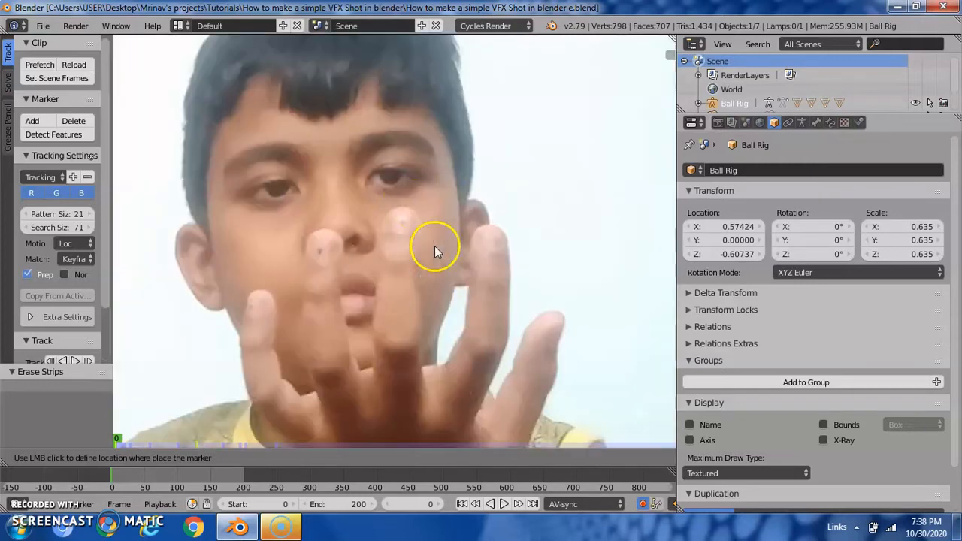
scroll(435, 246, "up", 1)
scroll(443, 151, "down", 1)
scroll(415, 220, "up", 5)
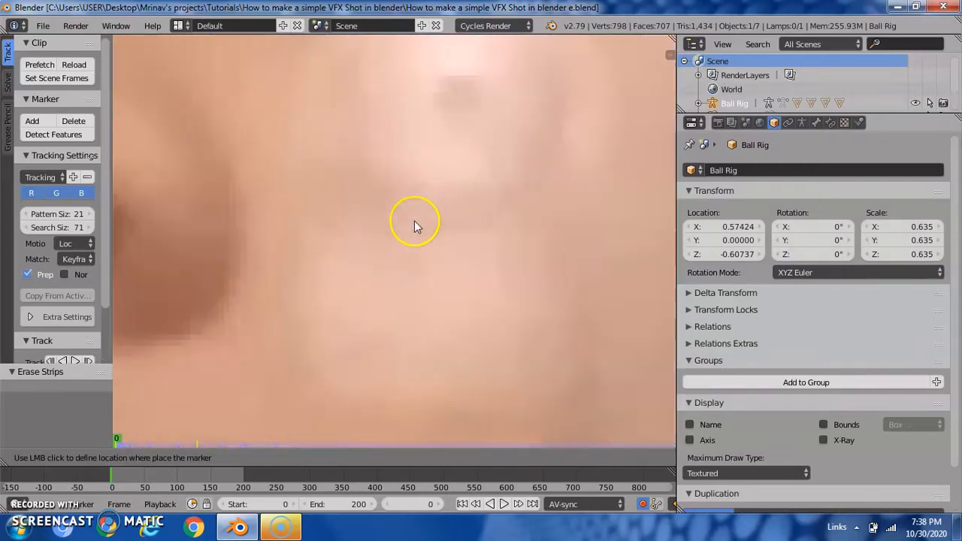
left_click(427, 161)
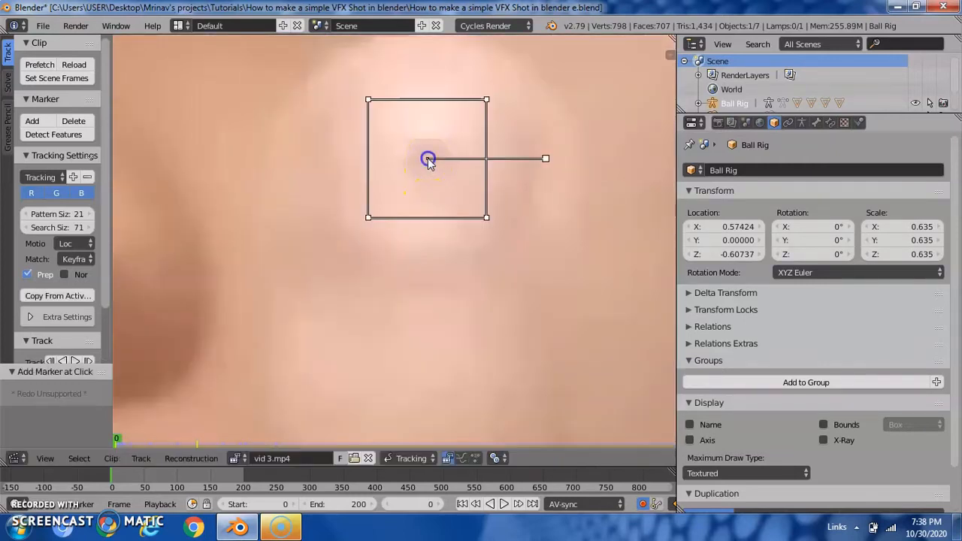
Play the first frames to compare the fingertip's motion with the new marker, and return to frame 0
scroll(428, 159, "down", 8)
key("alt+a")
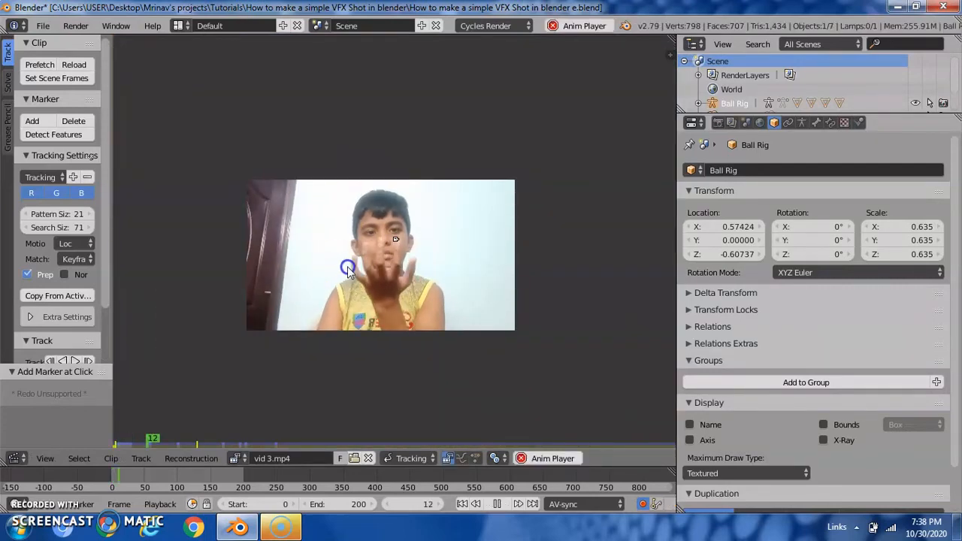
key("alt+a")
scroll(348, 269, "up", 5)
key("shift+Left")
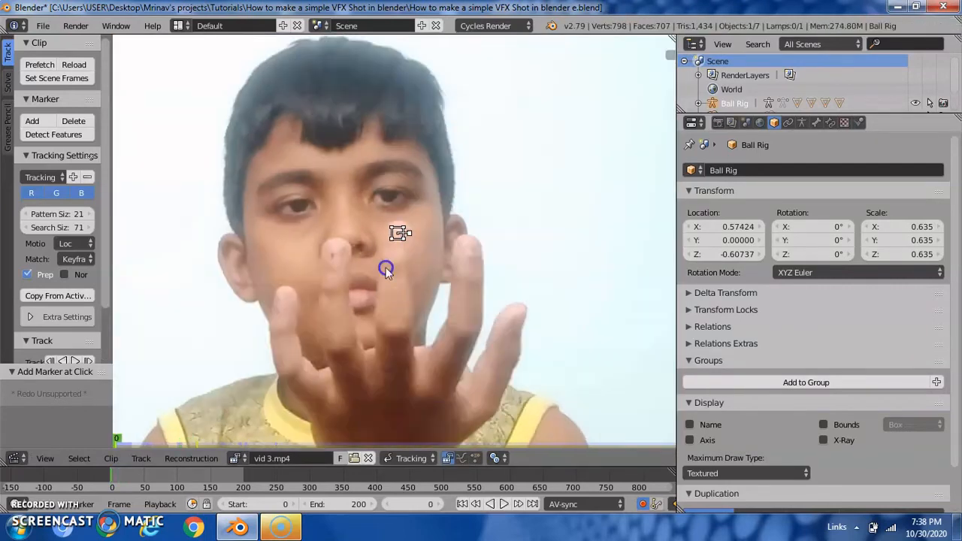
Try tracking the middle fingertip marker forward from frame 0, undo the track and return to frame 0
scroll(76, 356, "down", 3)
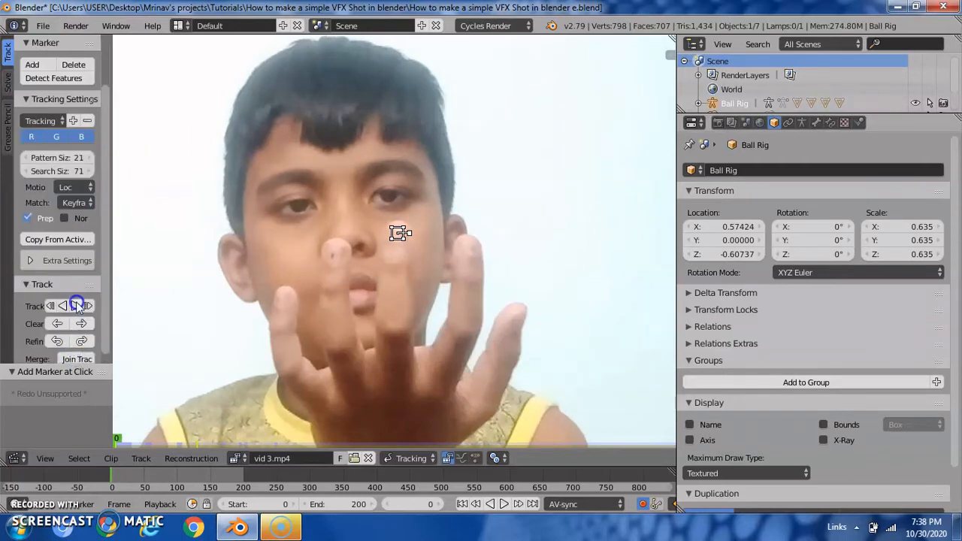
left_click(75, 306)
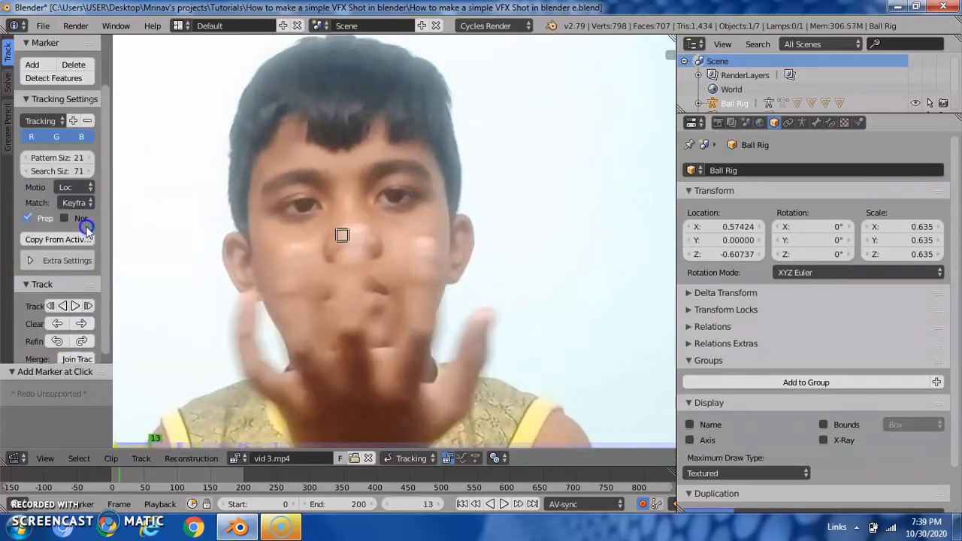
scroll(236, 276, "up", 2)
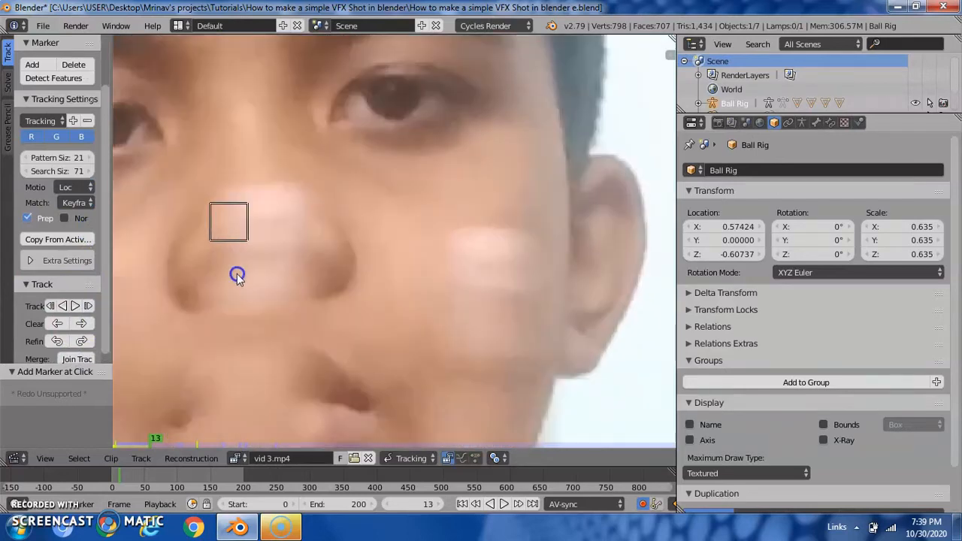
scroll(236, 275, "up", 6)
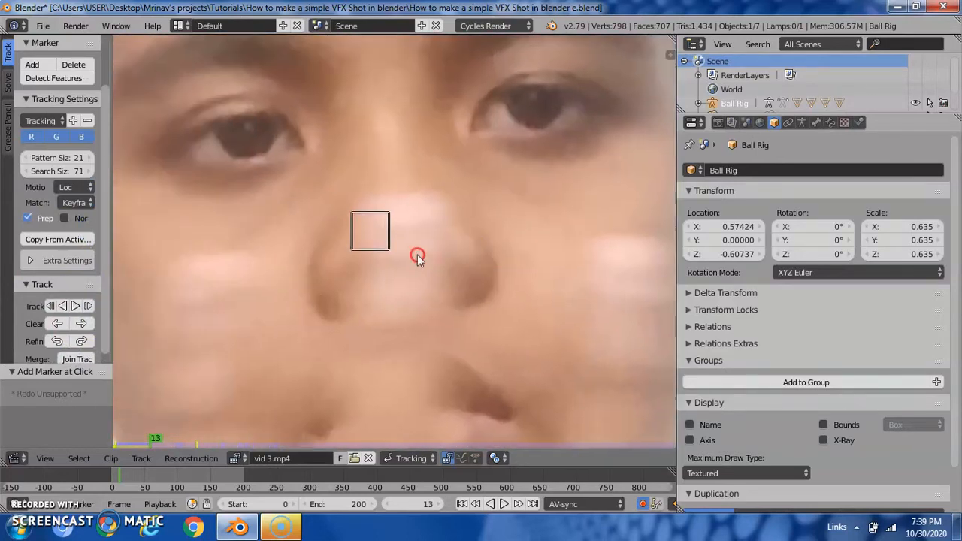
key("ctrl+z")
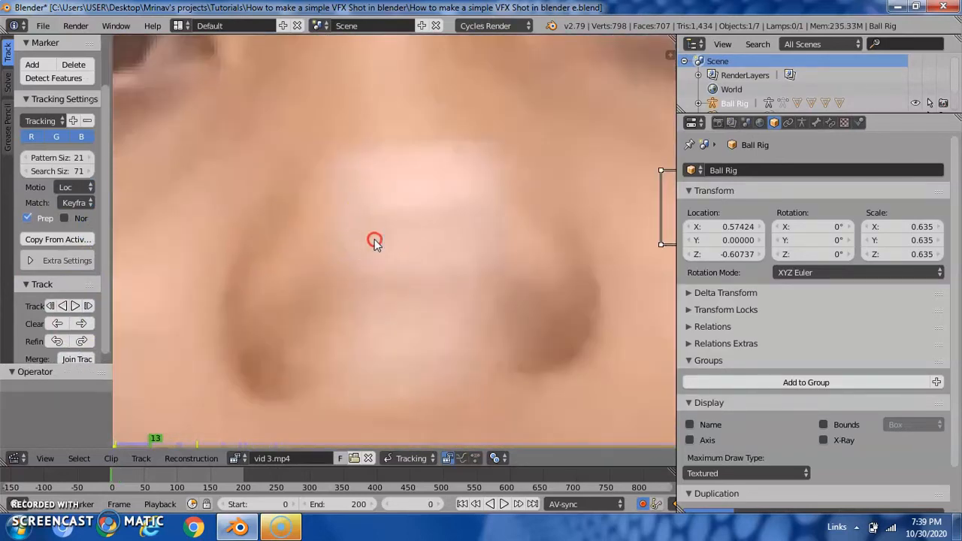
scroll(444, 231, "down", 4)
middle_click_drag(588, 233, 501, 232)
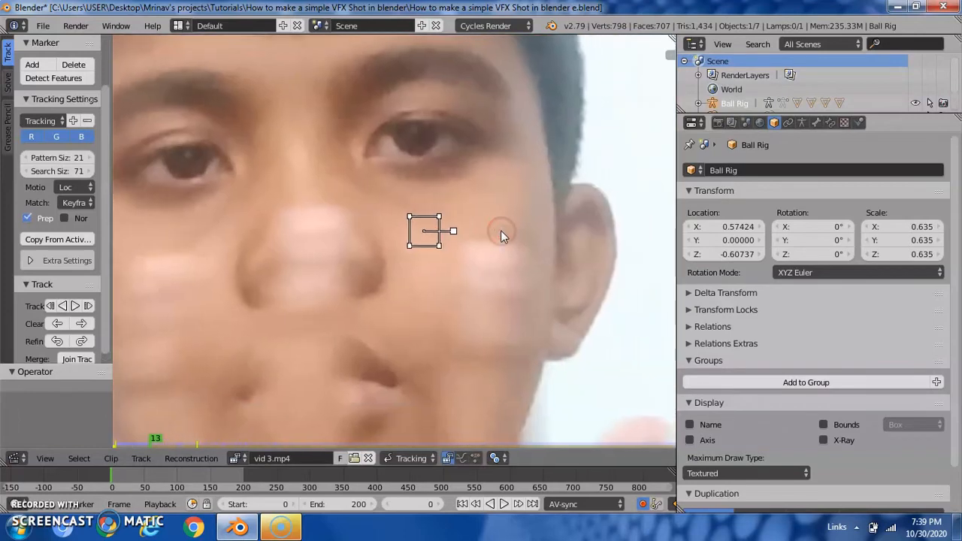
key("shift+Left")
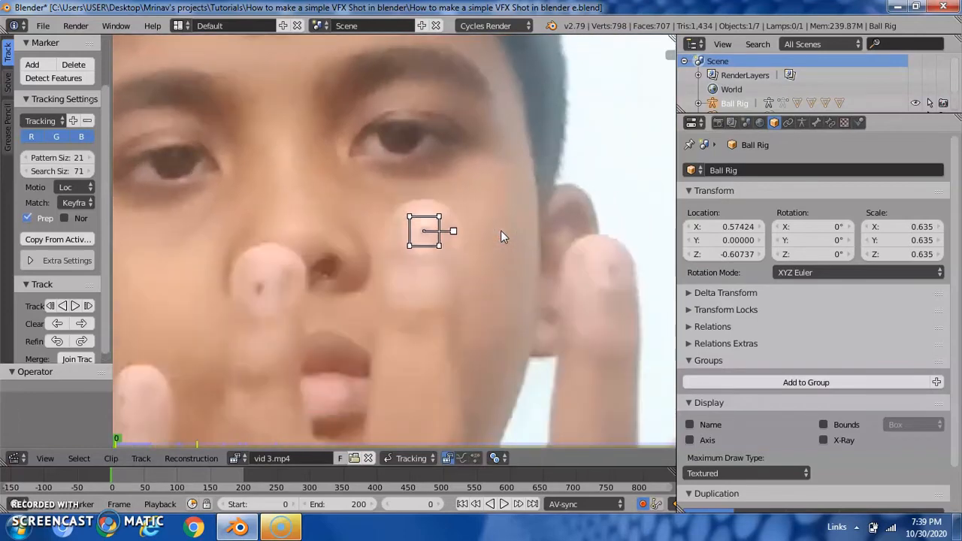
Scale the marker up to about 4.93 times its size around the middle fingertip at frame 0
scroll(501, 231, "up", 2)
key("s")
left_click(155, 258)
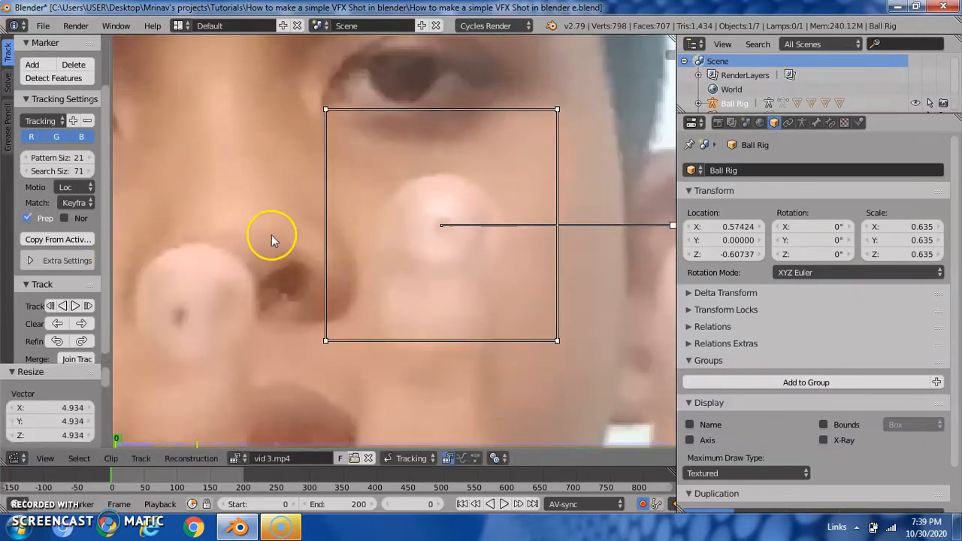
Try tracking the enlarged fingertip marker forward from frame 0 and cancel the run at frame 2
scroll(268, 236, "down", 3)
left_click(74, 307)
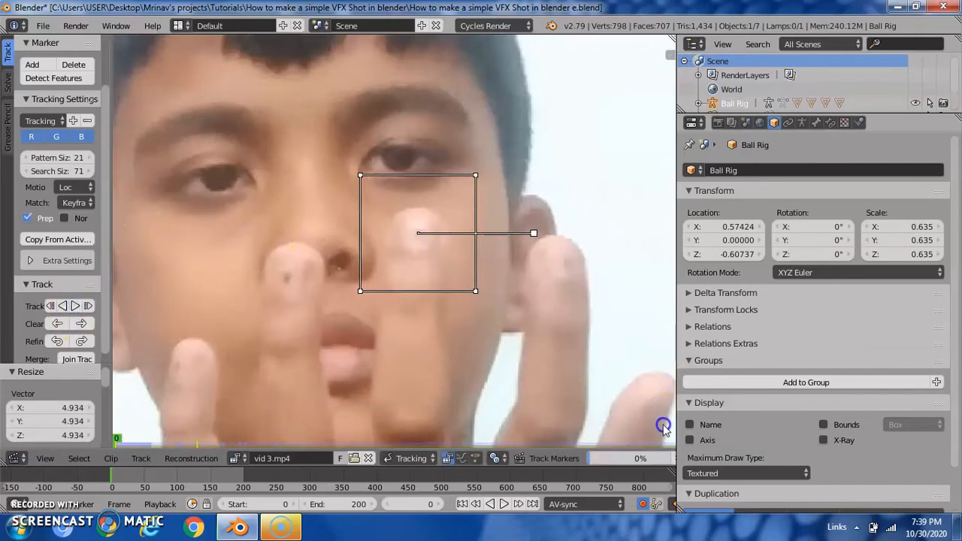
scroll(525, 276, "up", 3)
scroll(524, 273, "down", 4)
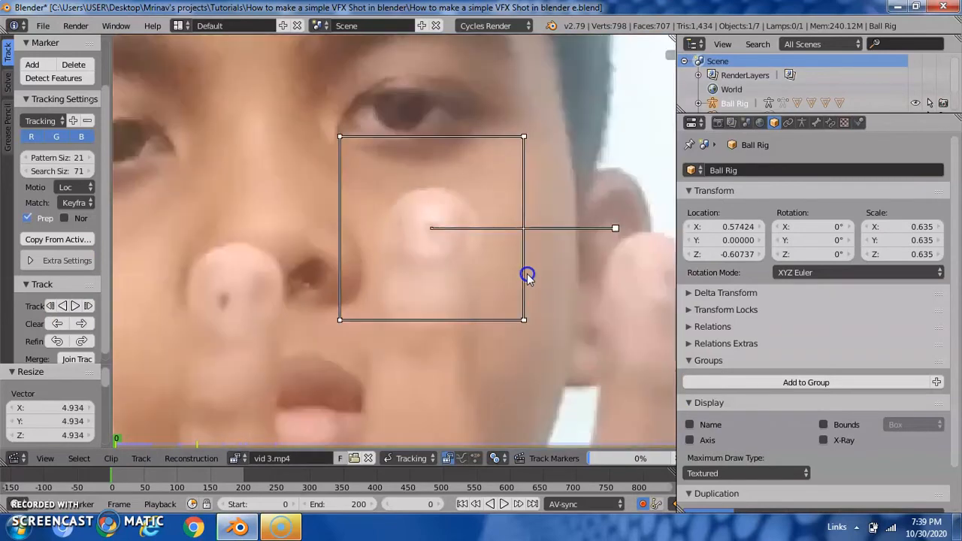
scroll(479, 307, "up", 3)
scroll(479, 307, "up", 1)
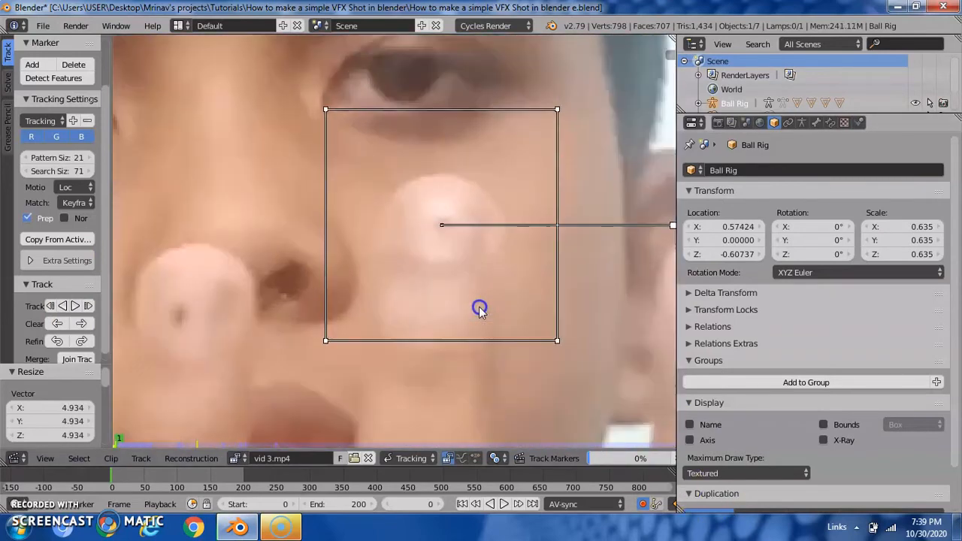
scroll(480, 308, "down", 3)
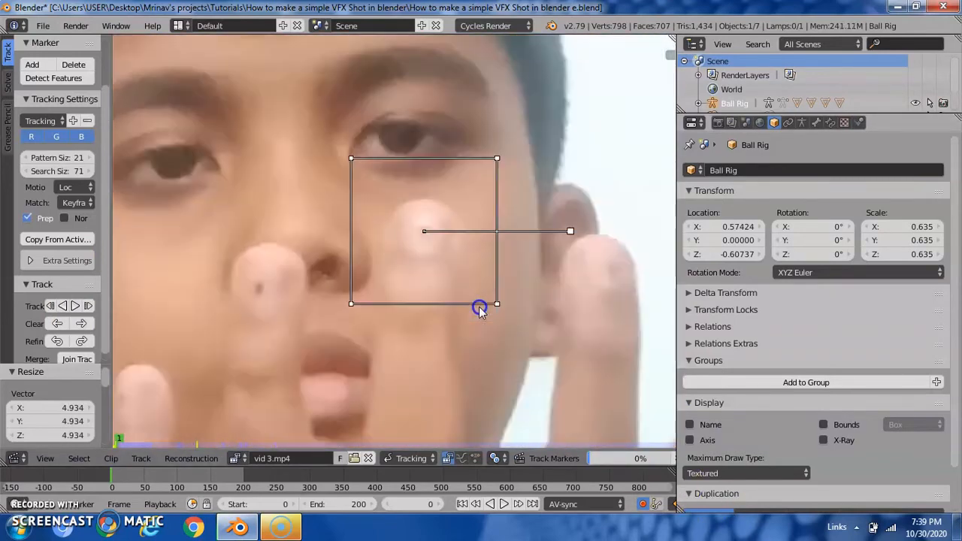
scroll(480, 308, "up", 3)
key("Escape")
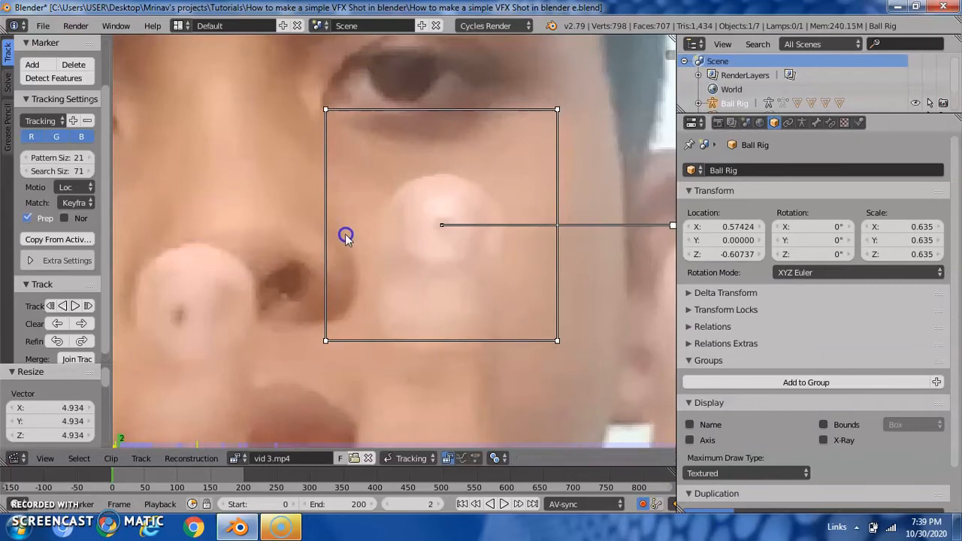
Scale the fingertip marker down to about 0.333 of its size at frame 2
scroll(504, 272, "down", 2)
key("s")
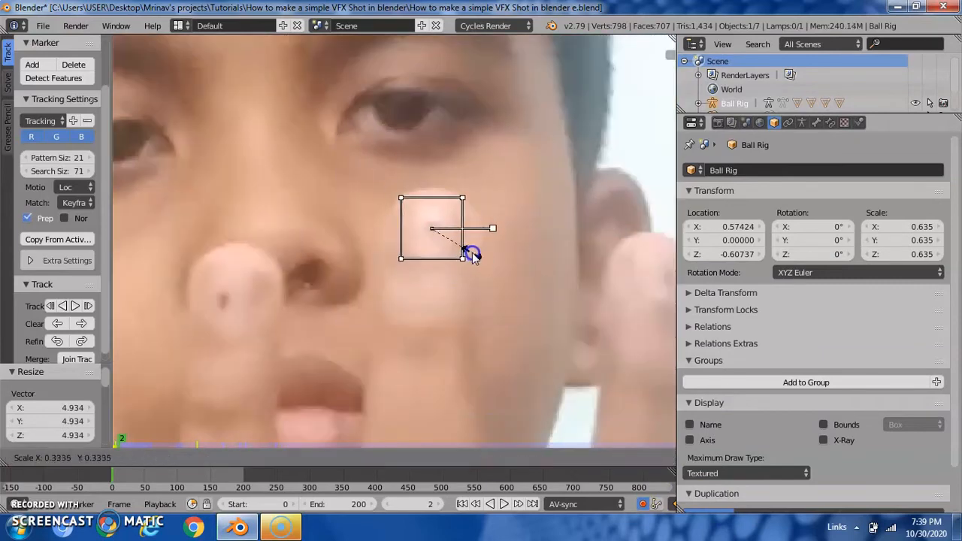
left_click(472, 253)
Step forward to frame 20 to compare the fingertip's movement with the marker area, and return to frame 0
key("Right")
key("Right")
key("Right")
key("Right")
key("Right")
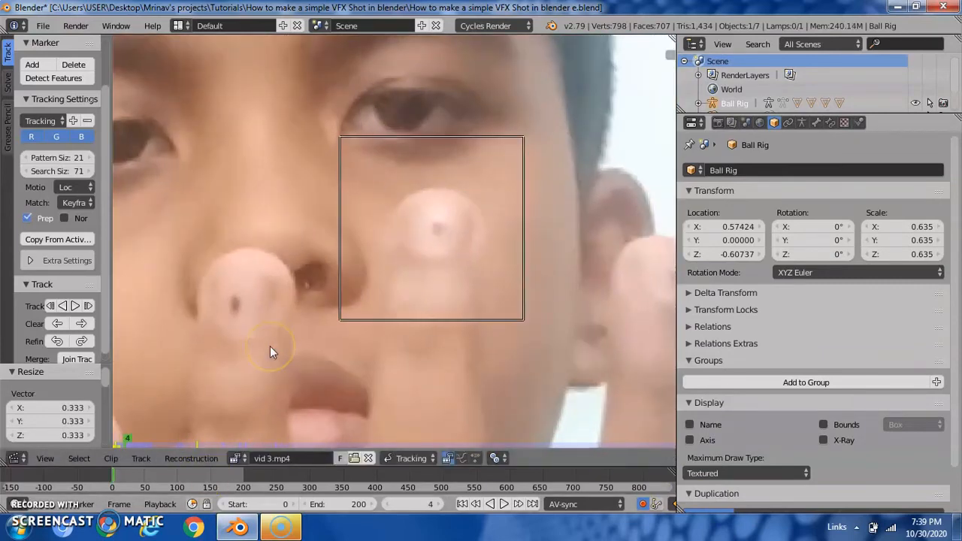
key("Right")
key("Right")
scroll(349, 258, "down", 4)
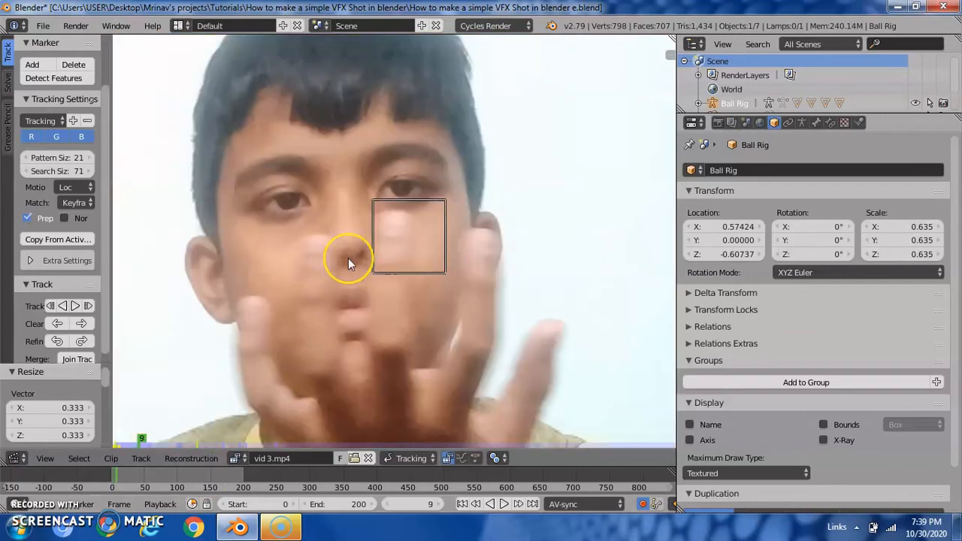
key("Right")
key("Right")
key("Right")
key("Right")
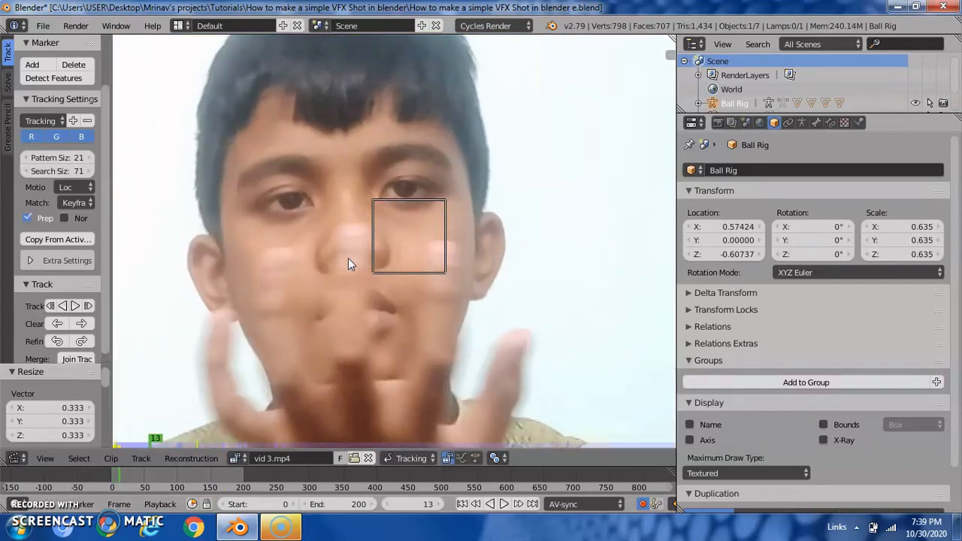
key("Right")
key("Right")
key("Right")
key("Right")
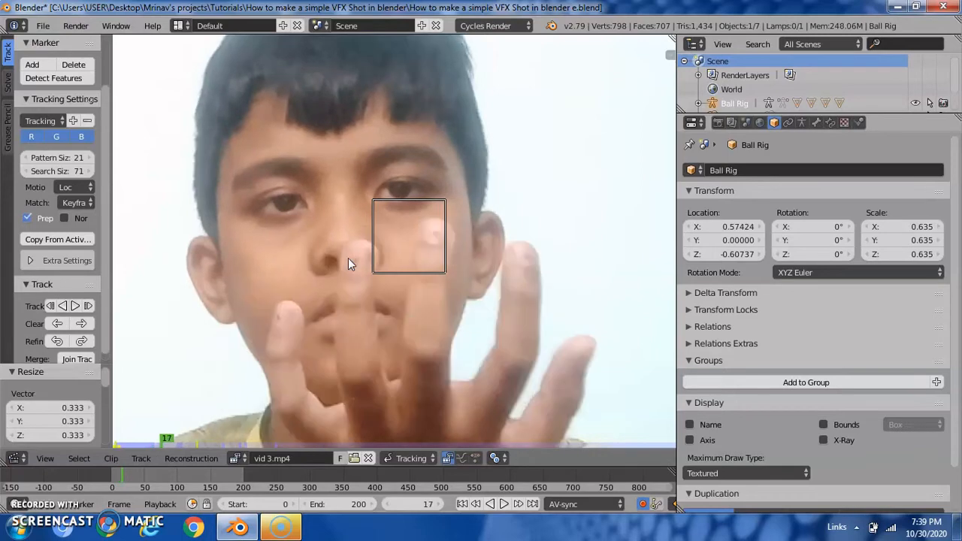
key("Right")
key("Right")
key("Right")
scroll(361, 262, "up", 4)
scroll(288, 331, "down", 6)
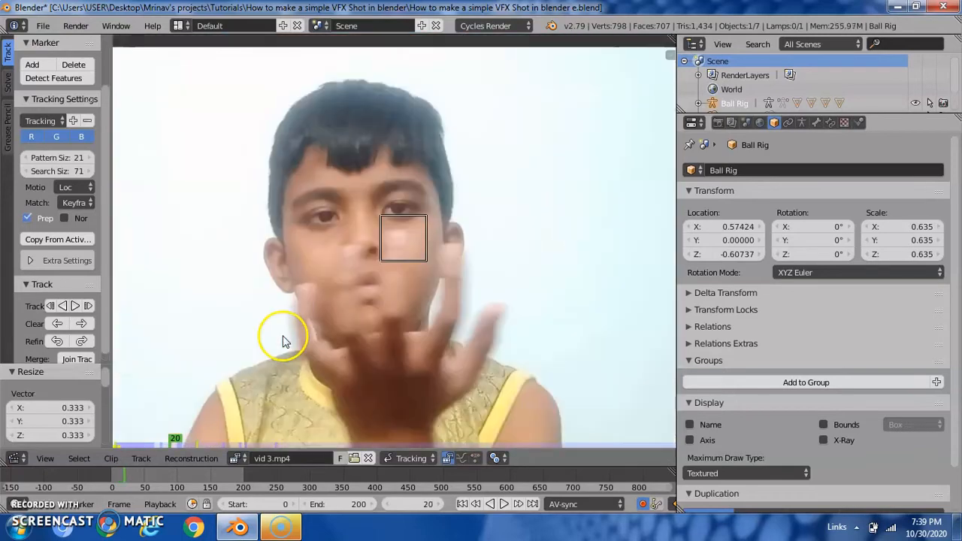
scroll(273, 355, "up", 4)
scroll(272, 356, "up", 3)
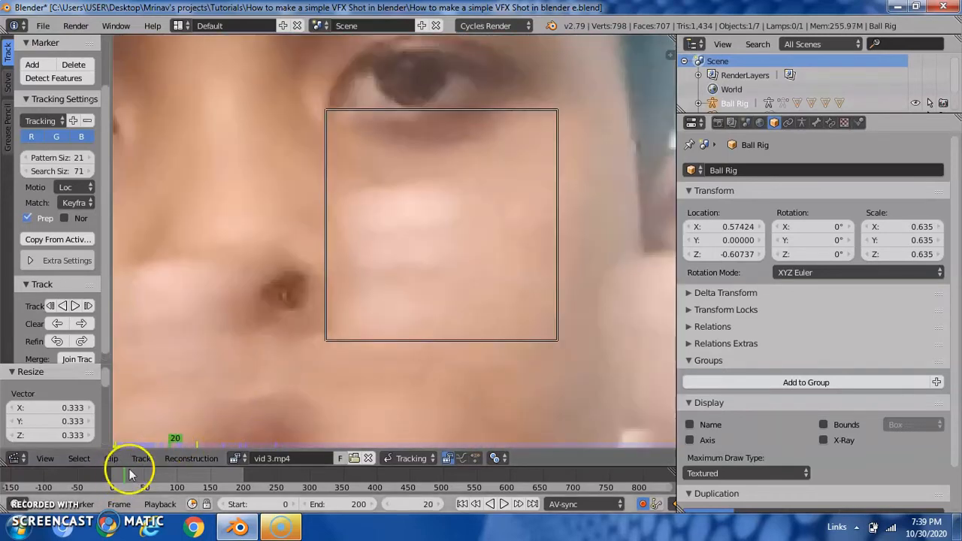
left_click_drag(105, 466, 111, 476)
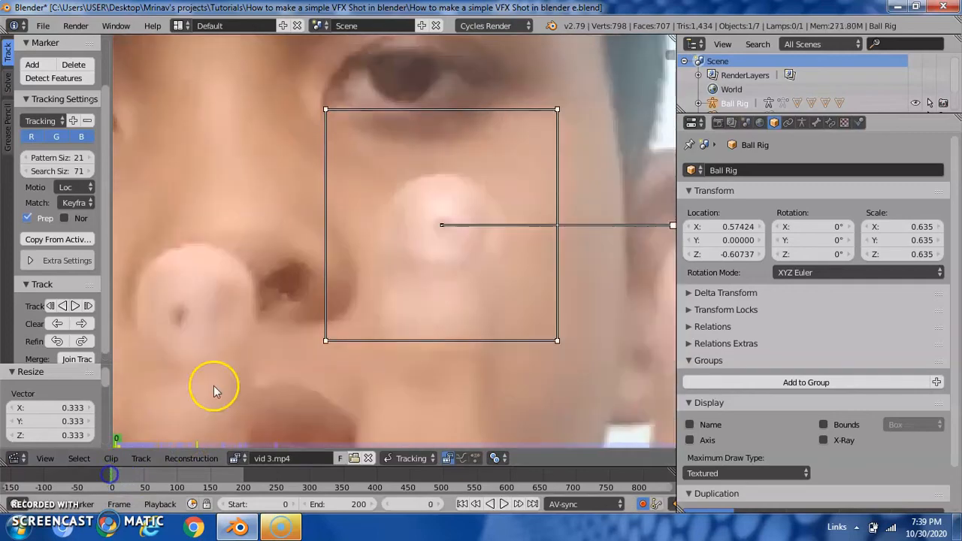
Scale the fingertip marker down to about 0.314 of its size at frame 0 and track it forward
scroll(396, 240, "up", 4)
key("g")
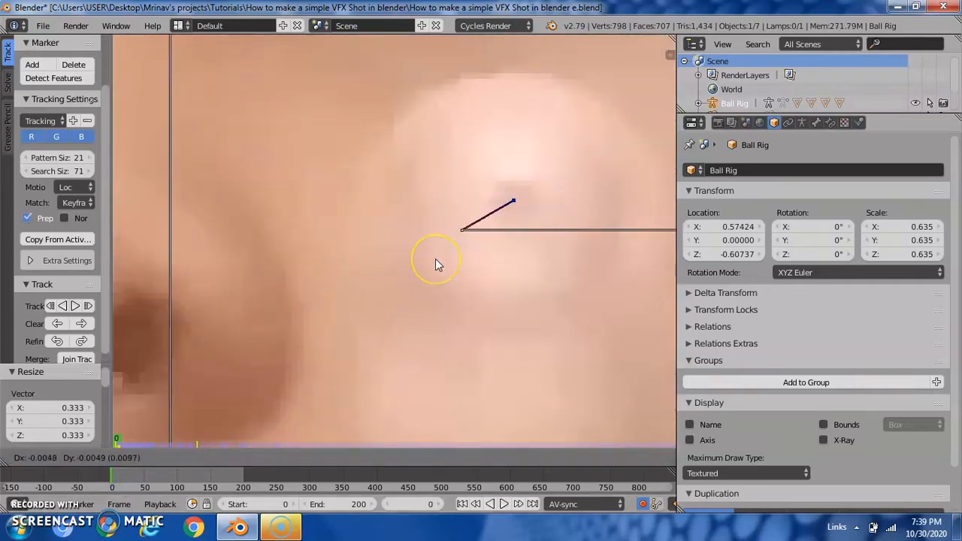
right_click(435, 258)
scroll(436, 258, "down", 3)
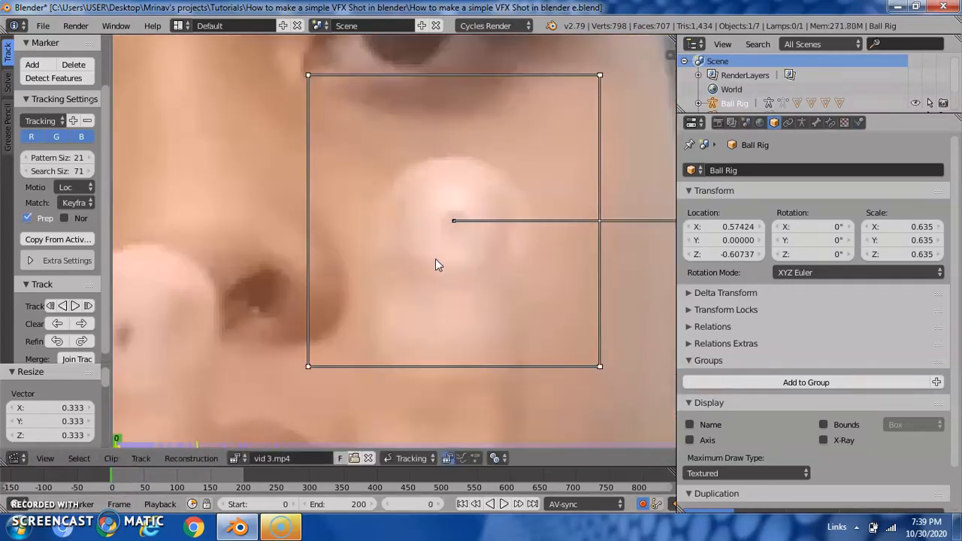
key("s")
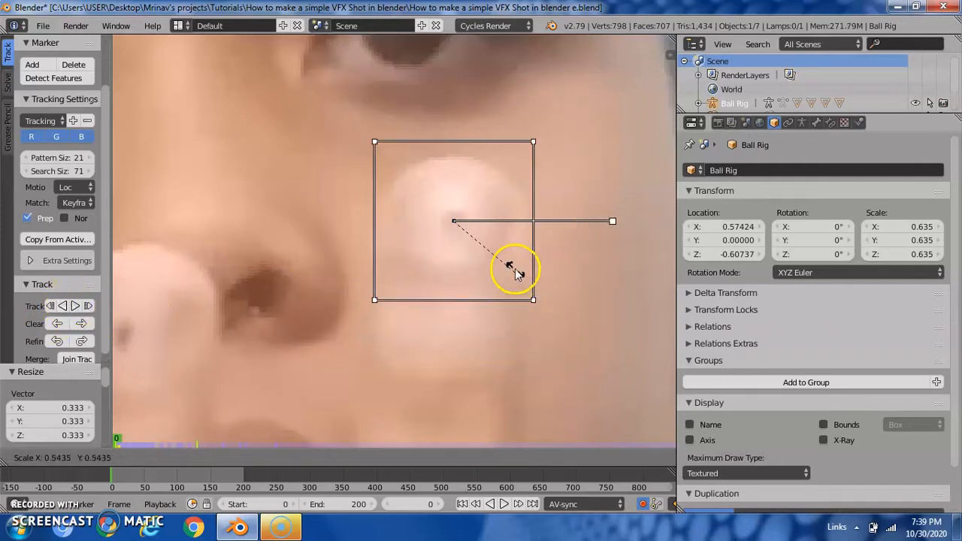
left_click(494, 253)
left_click(74, 308)
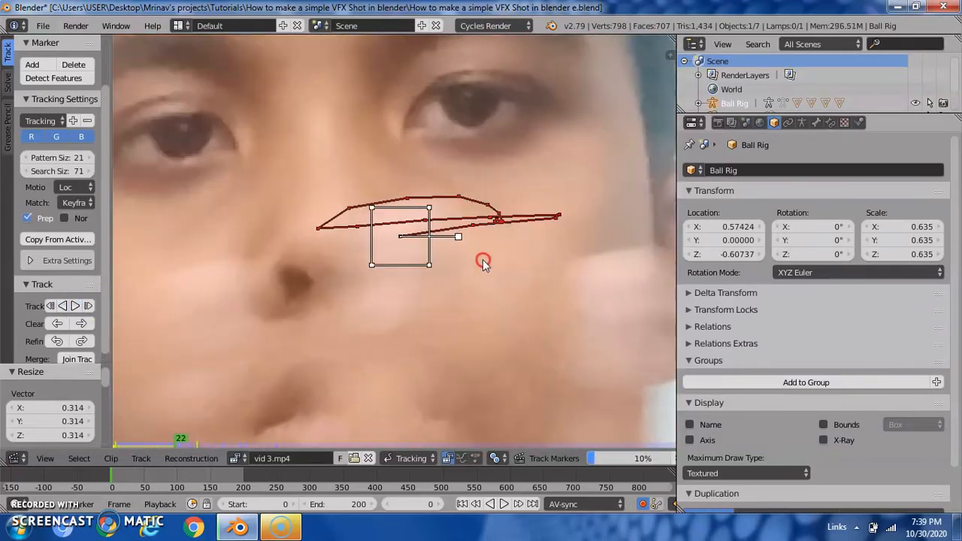
scroll(485, 259, "up", 5)
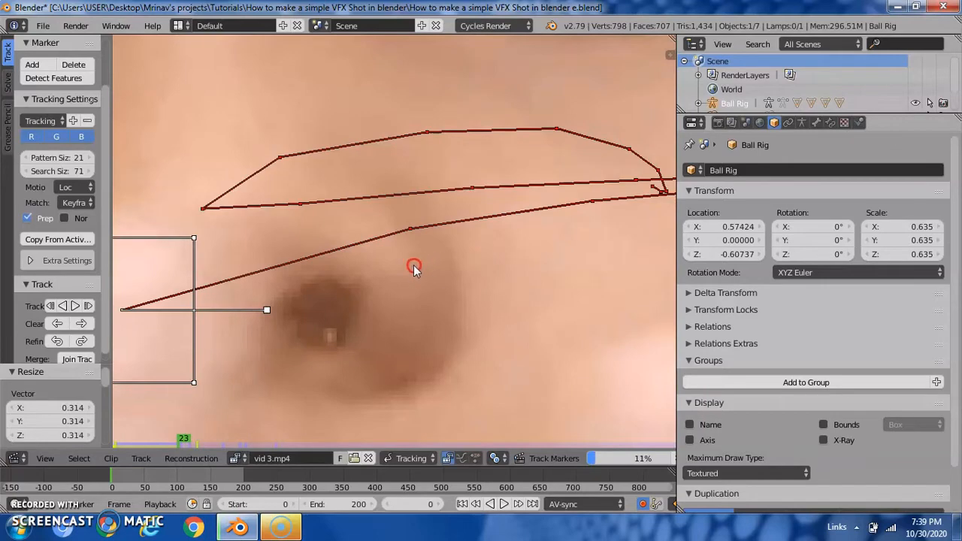
scroll(414, 265, "down", 5)
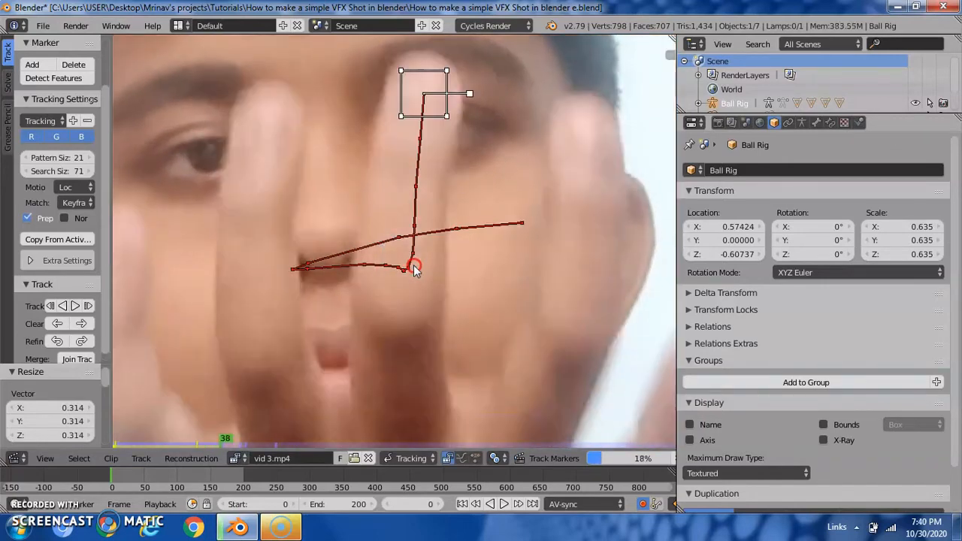
Move the marker back onto the dark dot on the middle fingertip at frame 39
middle_click_drag(459, 204, 471, 305)
key("Left")
key("Right")
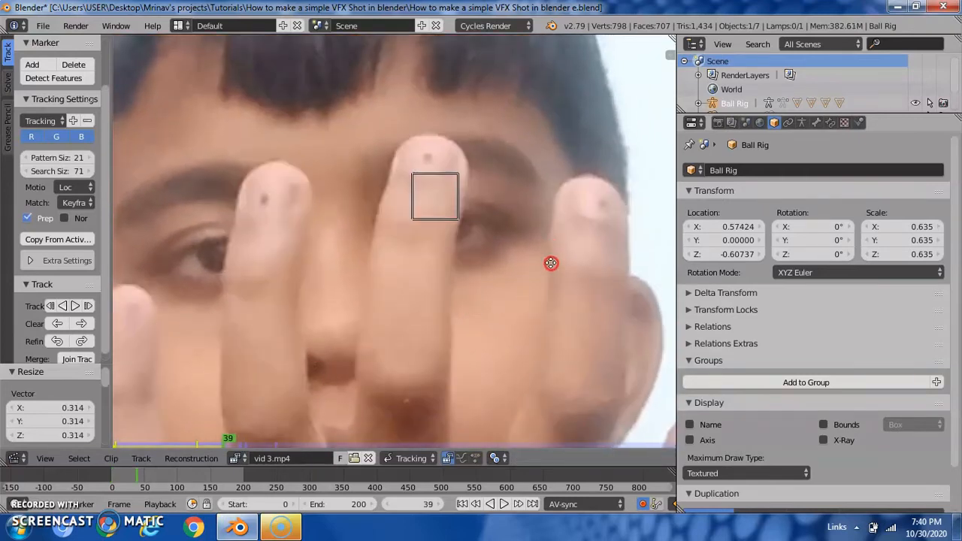
middle_click_drag(552, 264, 553, 328)
scroll(533, 297, "up", 1)
key("g")
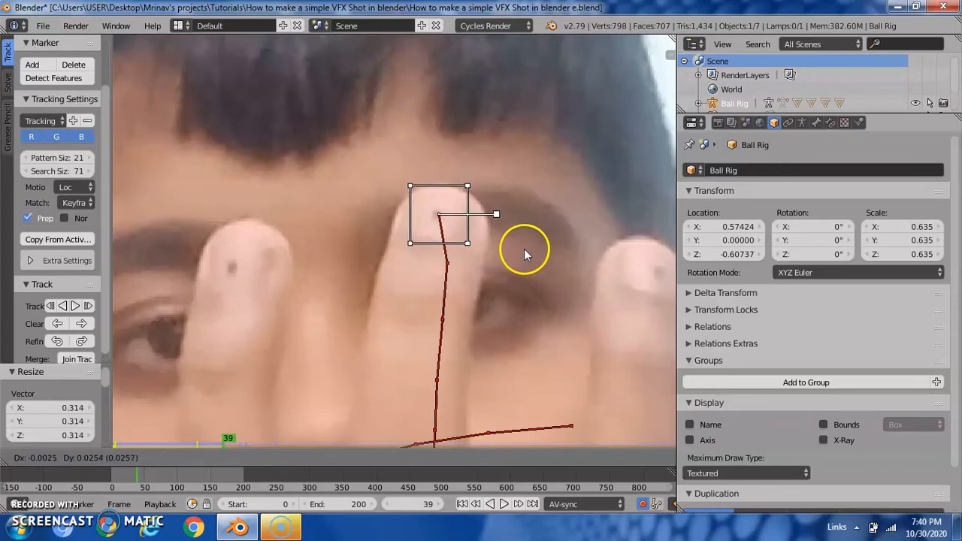
left_click(524, 249)
Check the marker on the frames around frame 39 and reposition it on the middle fingertip at frame 38
scroll(525, 249, "down", 1)
left_click(74, 306)
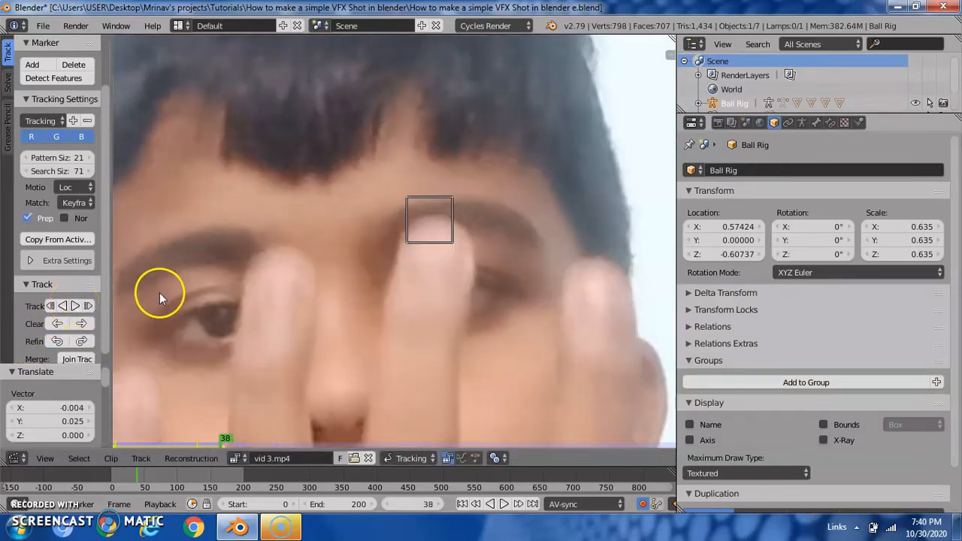
key("Left")
key("Left")
key("Right")
key("Right")
scroll(237, 253, "up", 3)
mouse_move(511, 199)
right_mouse_down()
mouse_move(516, 270)
mouse_move(508, 268)
right_mouse_up()
key("Right")
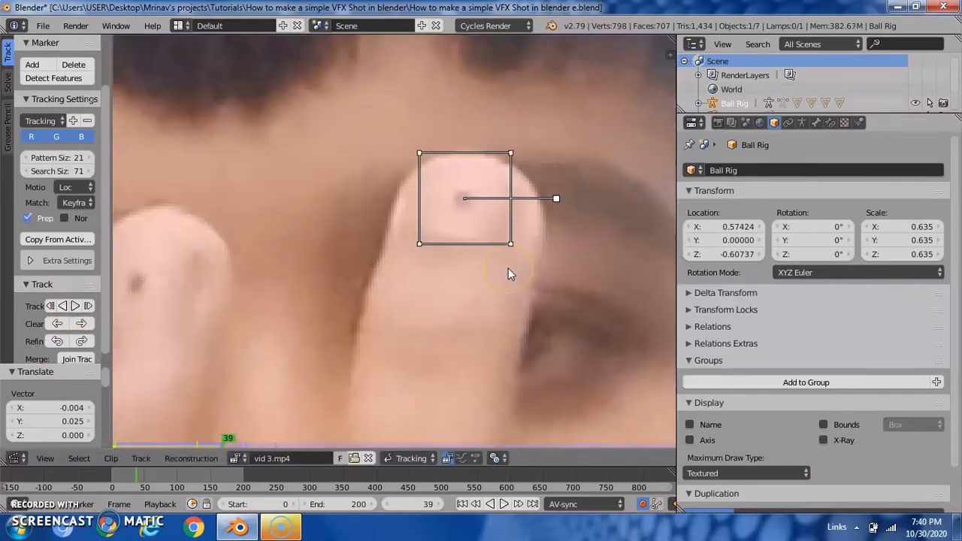
key("Left")
key("Left")
key("Right")
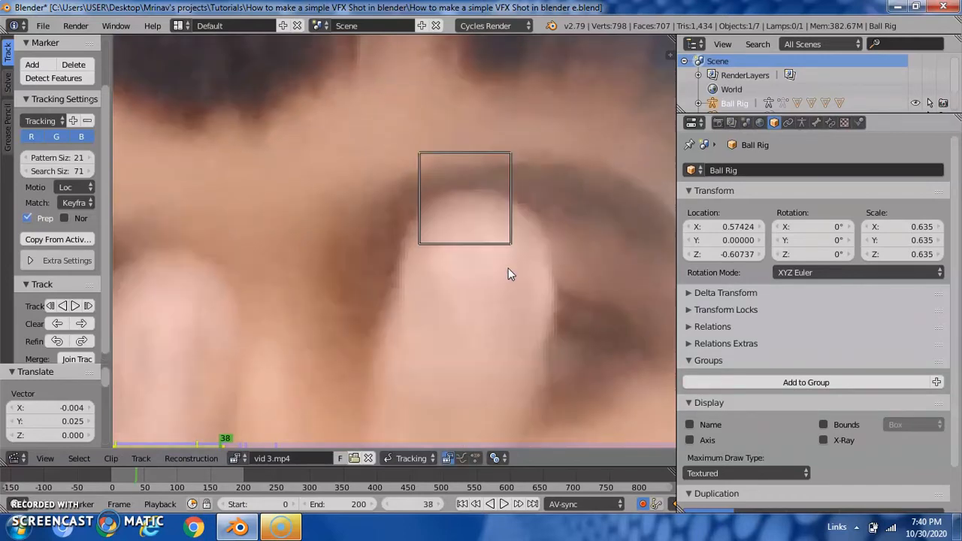
right_click_drag(508, 268, 519, 338)
Track the fingertip marker forward from frame 39 and move it back onto the middle fingertip at frame 42
key("Right")
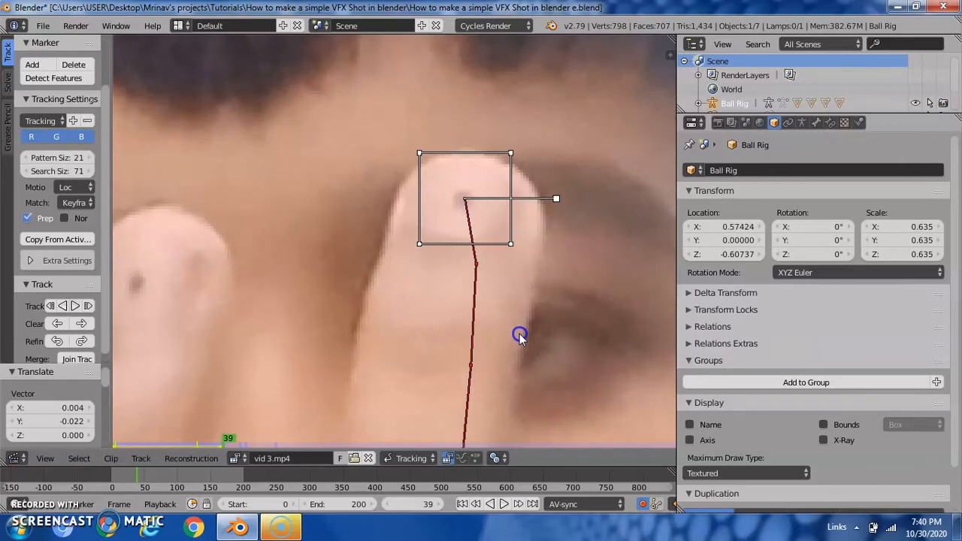
left_click(78, 306)
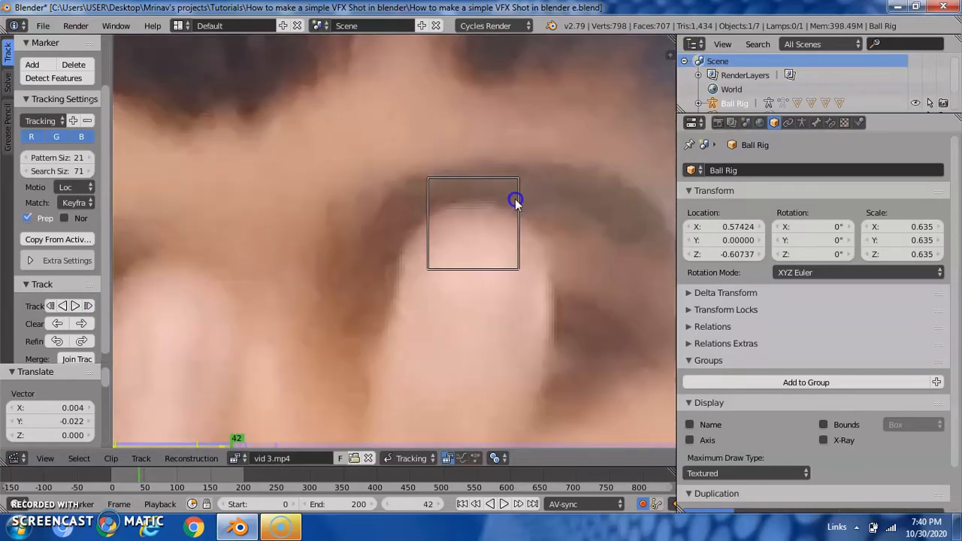
scroll(516, 202, "down", 2)
middle_click_drag(515, 274, 521, 225)
scroll(502, 170, "up", 1)
right_click(502, 161)
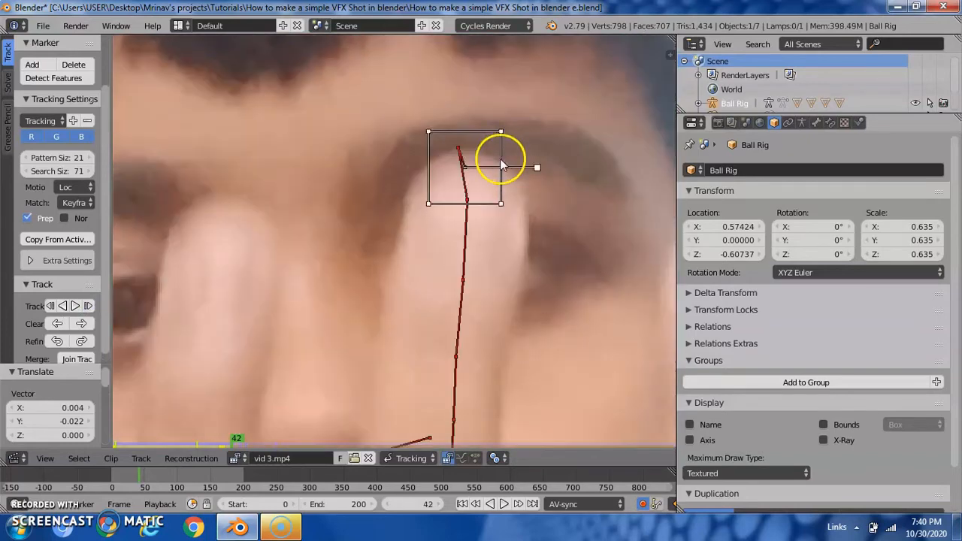
key("g")
left_click(506, 194)
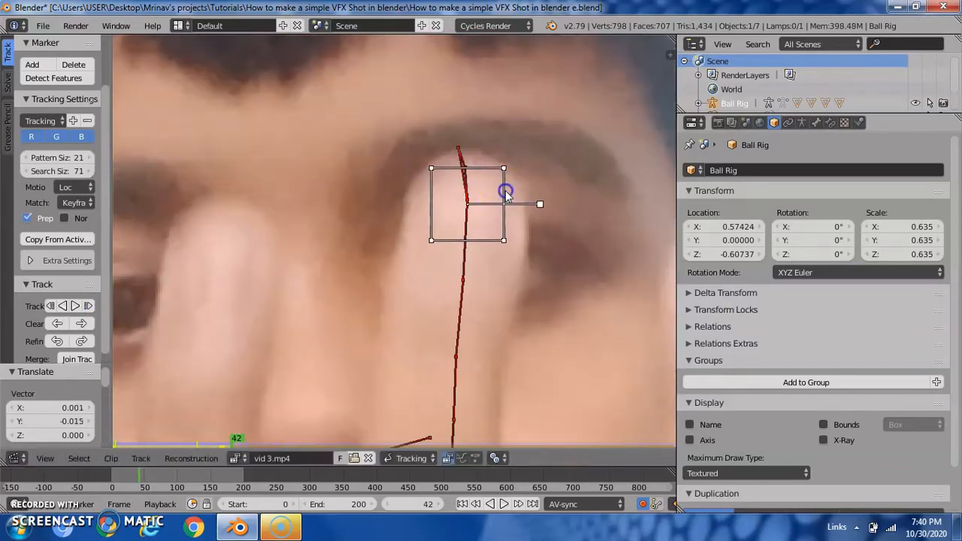
Reposition the marker by hand on the middle fingertip at frames 43 and 44
key("Right")
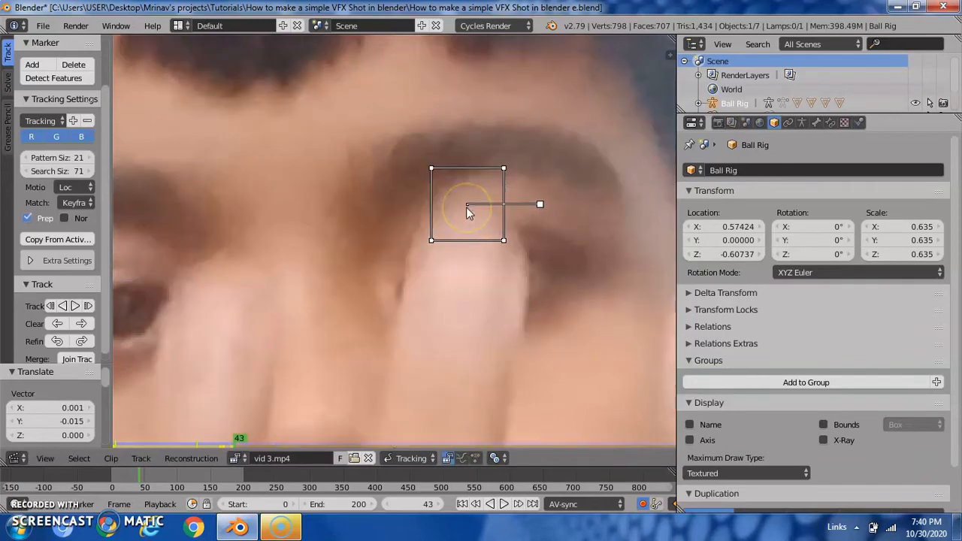
key("g")
left_click(465, 273)
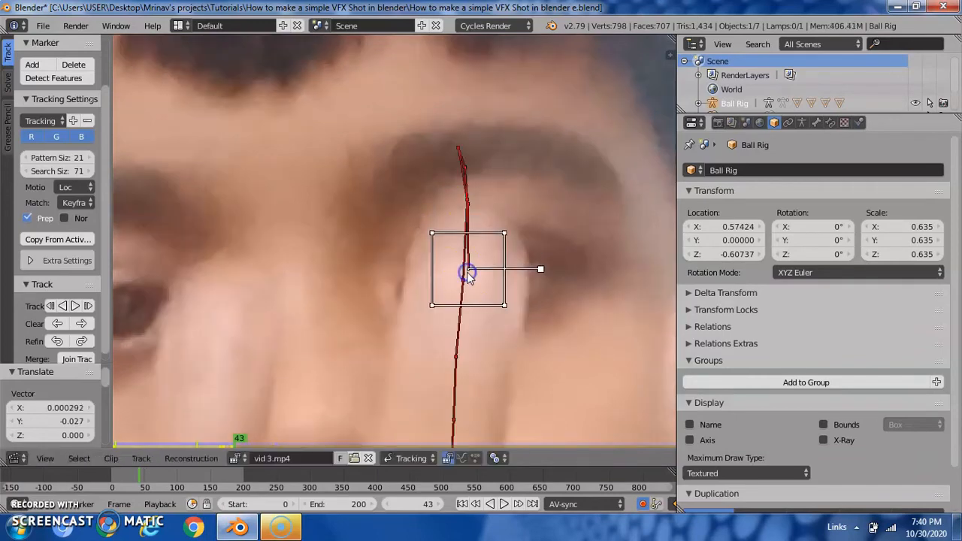
key("Right")
key("g")
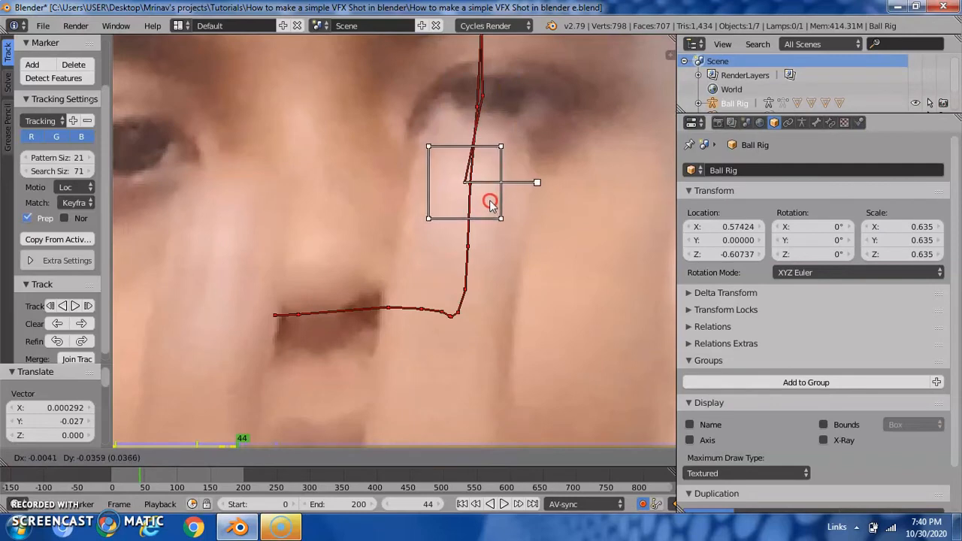
left_click(495, 190)
Reposition the marker on the middle fingertip's dark dot at frames 45 and 46
key("Right")
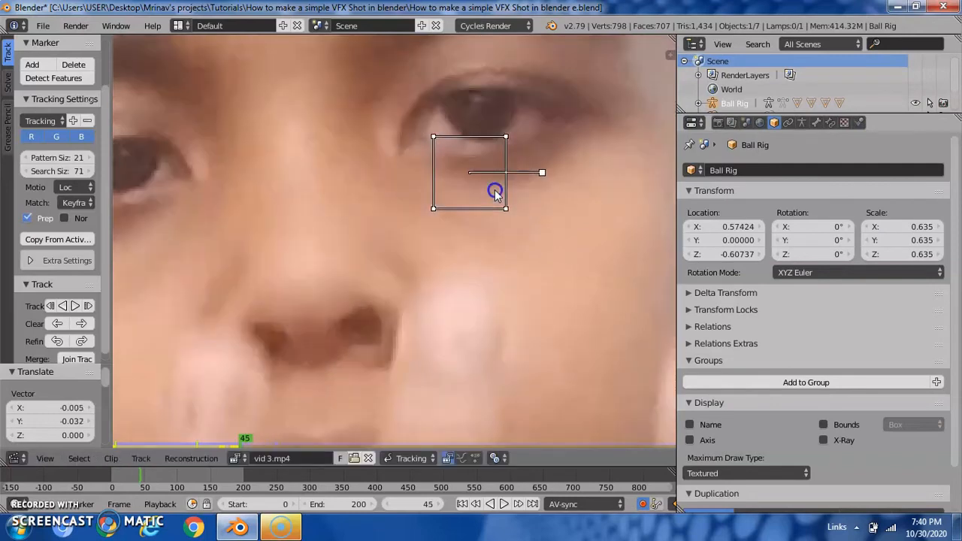
middle_click_drag(469, 203, 503, 97)
key("g")
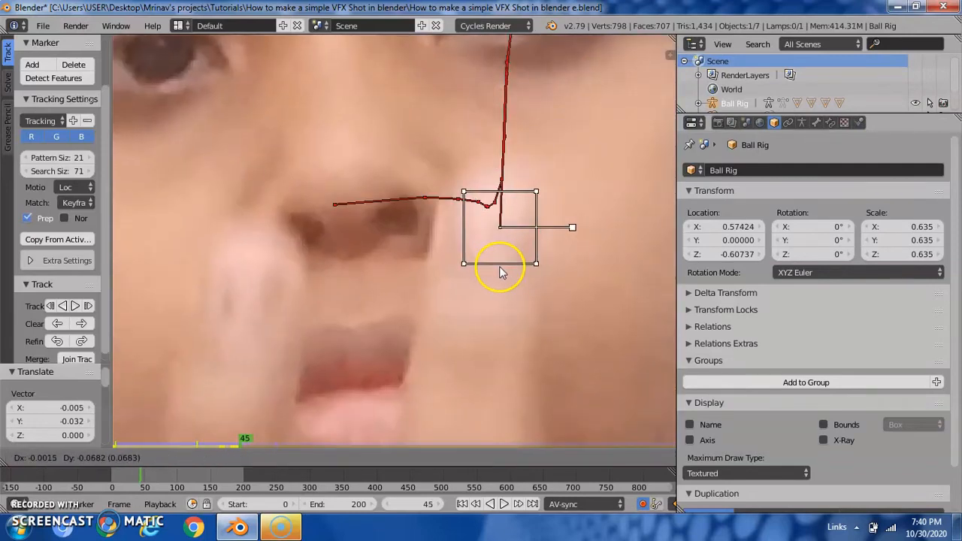
left_click(499, 266)
key("Right")
middle_click_drag(536, 247, 540, 187)
key("g")
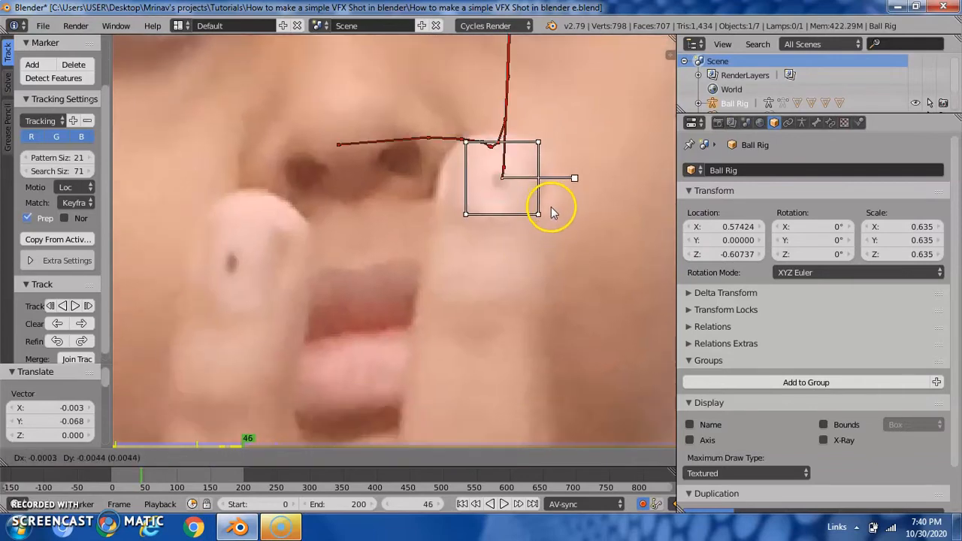
left_click(550, 208)
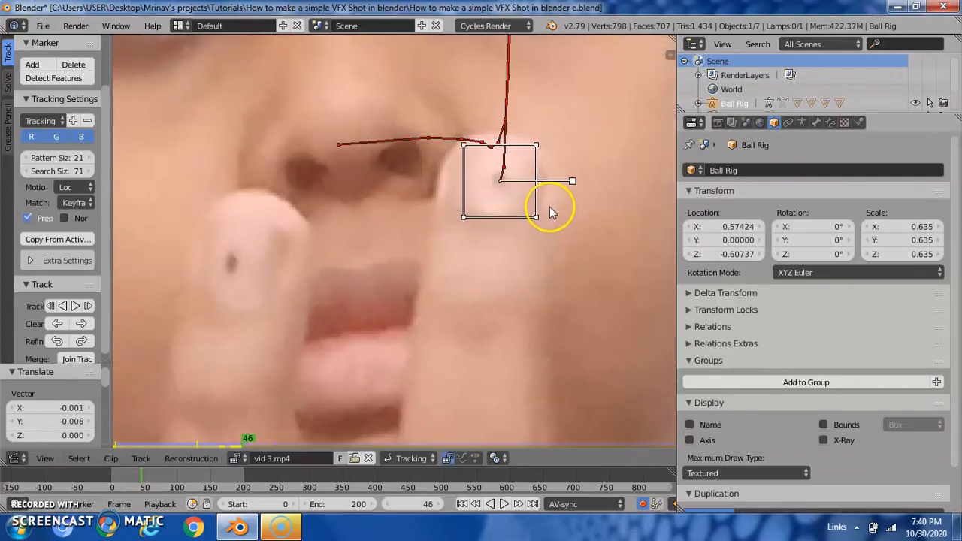
Track the marker forward from frame 46 and move it back up onto the middle fingertip at frame 53
left_click(76, 306)
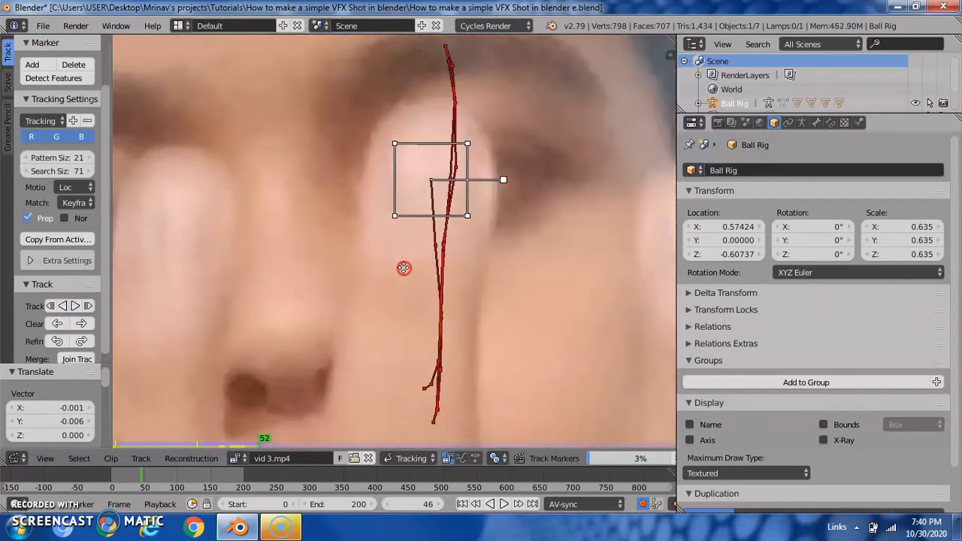
middle_click_drag(456, 144, 447, 276)
scroll(447, 279, "up", 2)
key("Left")
key("Right")
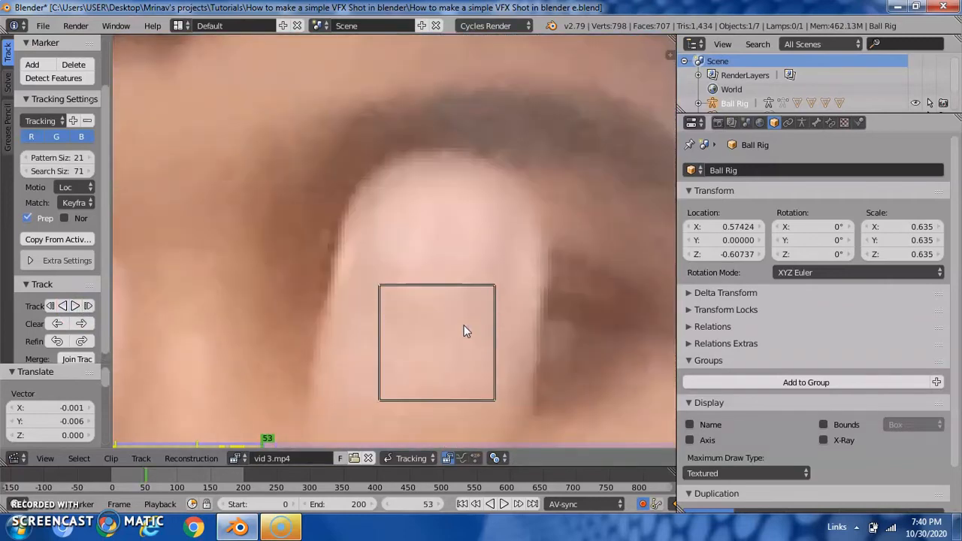
mouse_move(464, 329)
left_mouse_down()
mouse_move(469, 229)
mouse_move(460, 222)
mouse_move(468, 228)
left_mouse_up()
left_click(469, 226)
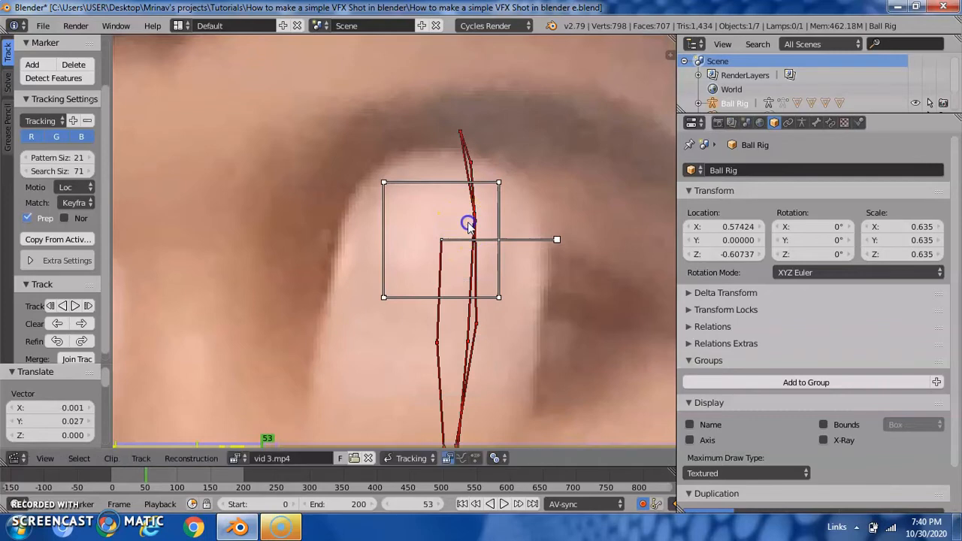
Reposition the marker on the middle fingertip frame by frame at frames 54, 55 and 56
key("Down")
key("Right")
scroll(469, 227, "down", 3)
key("g")
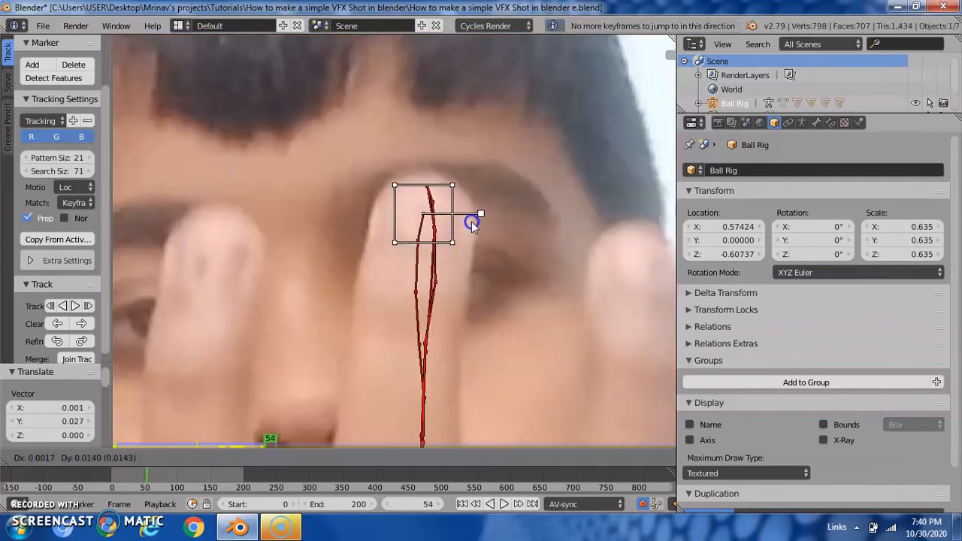
left_click(471, 219)
key("Right")
middle_click_drag(470, 219, 470, 254)
key("g")
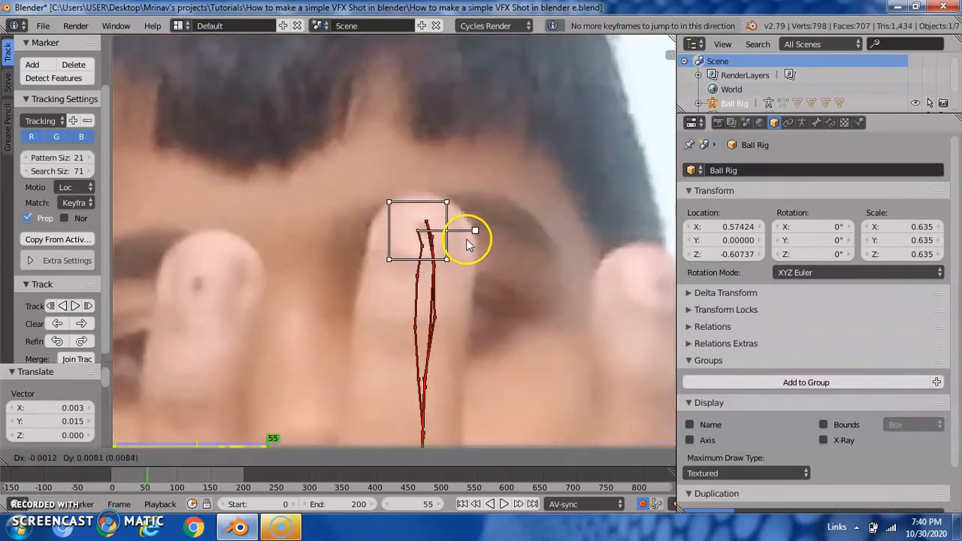
left_click(472, 239)
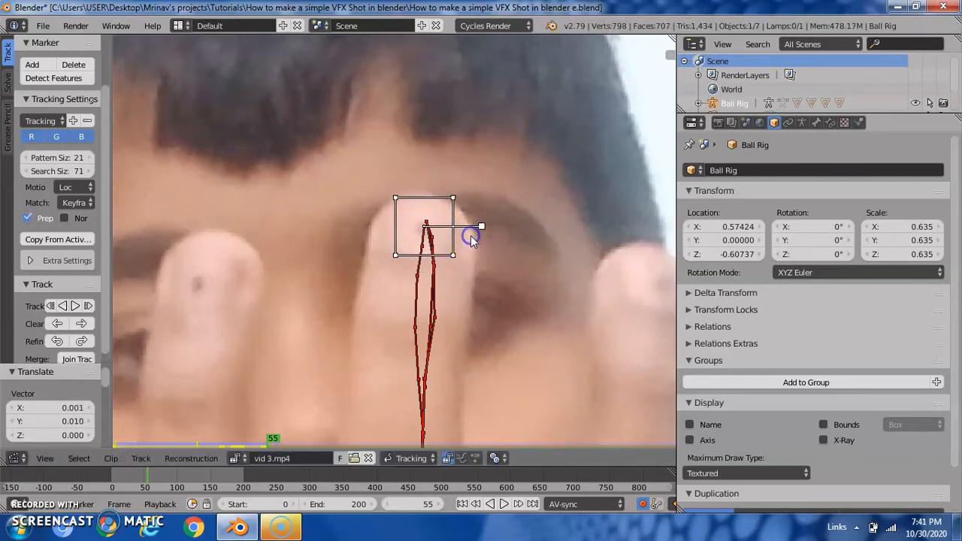
key("Right")
key("g")
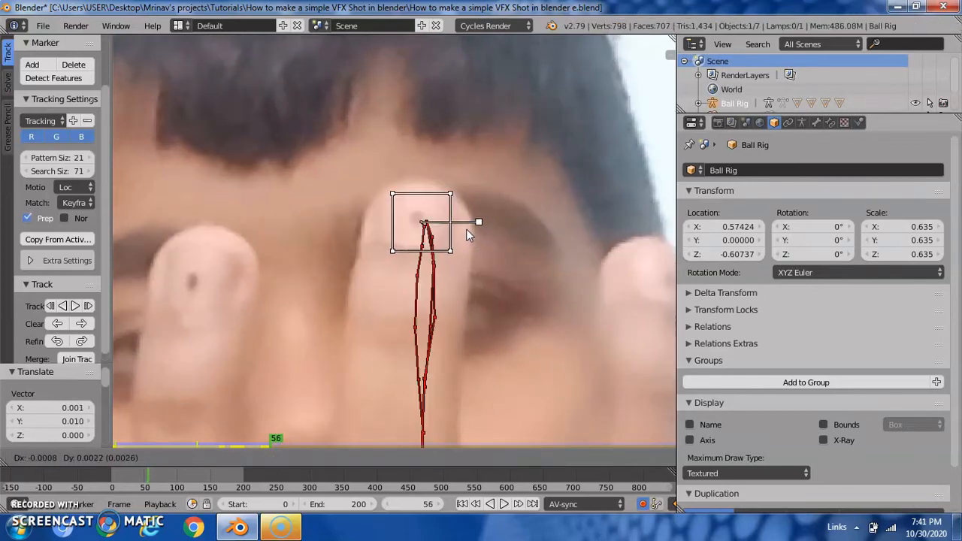
left_click(464, 228)
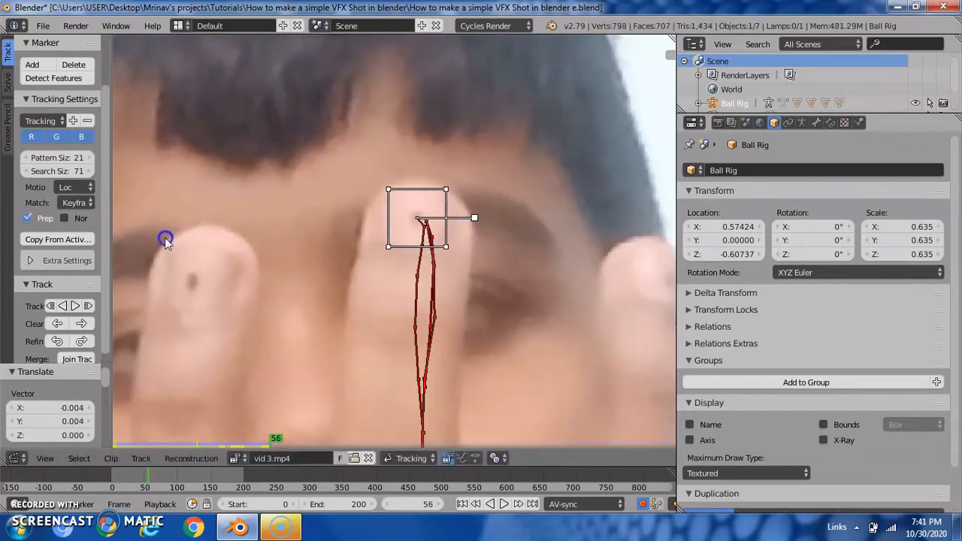
Track the marker forward from frame 56 and correct its position on the middle fingertip at frame 65
left_click(76, 306)
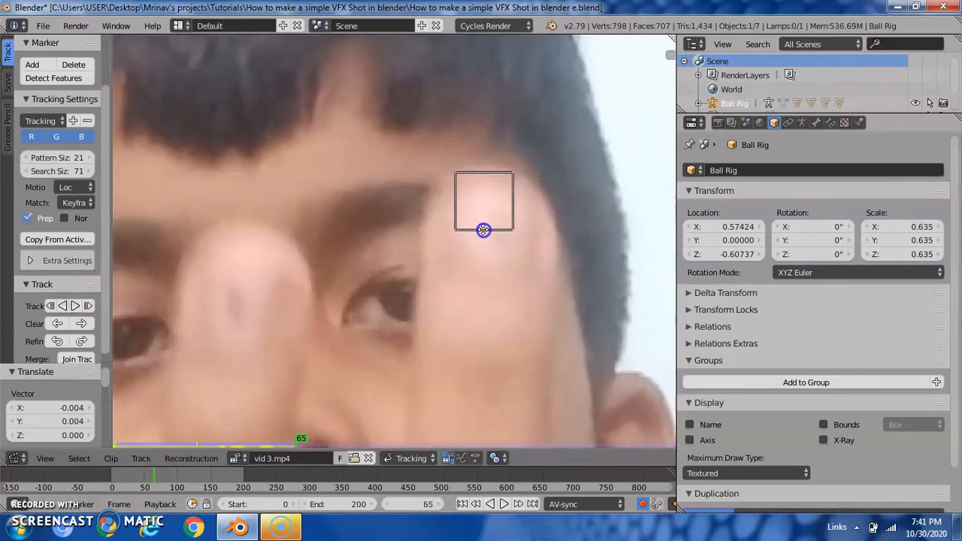
left_click_drag(492, 188, 509, 216)
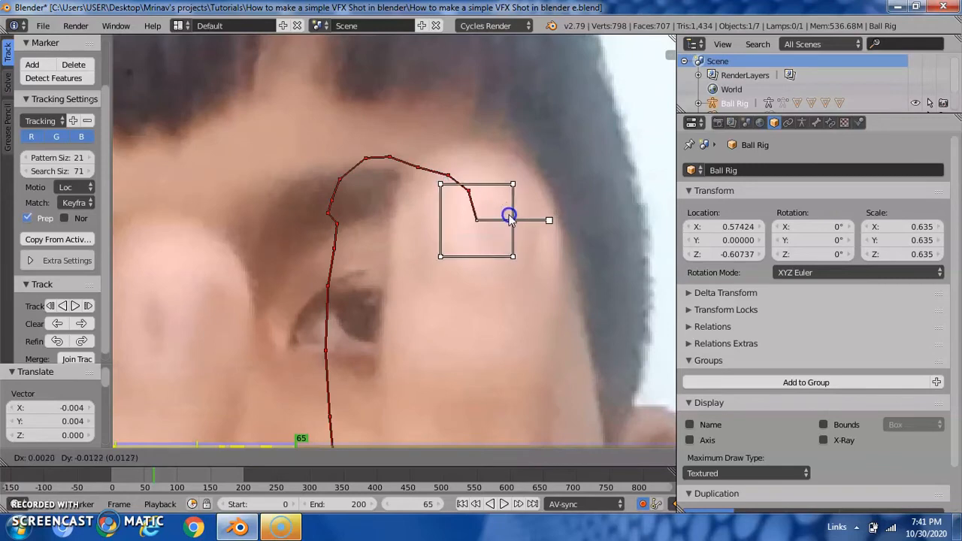
left_click(509, 217)
Move the marker down onto the middle fingertip's dot at frames 66 and 67
key("Right")
middle_click_drag(496, 258, 499, 193)
key("g")
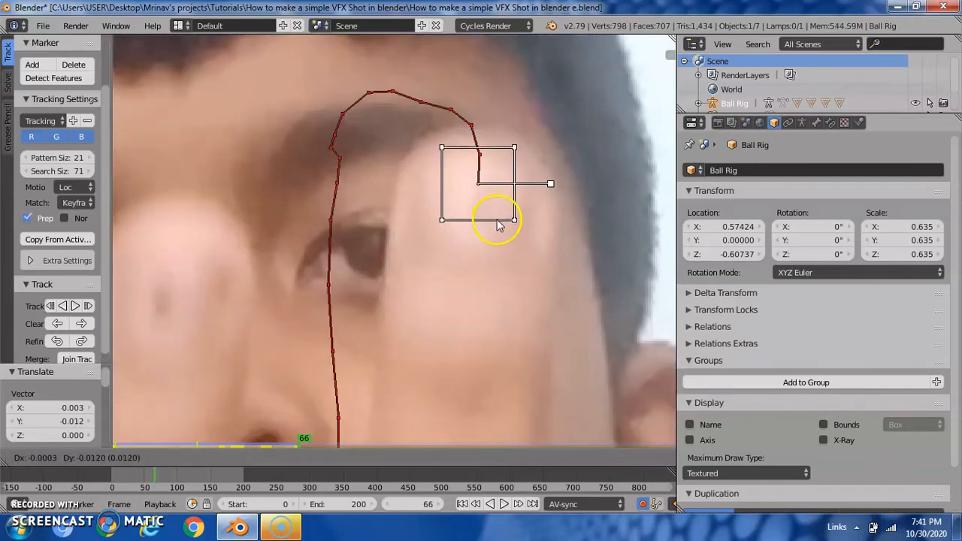
left_click(499, 245)
key("Right")
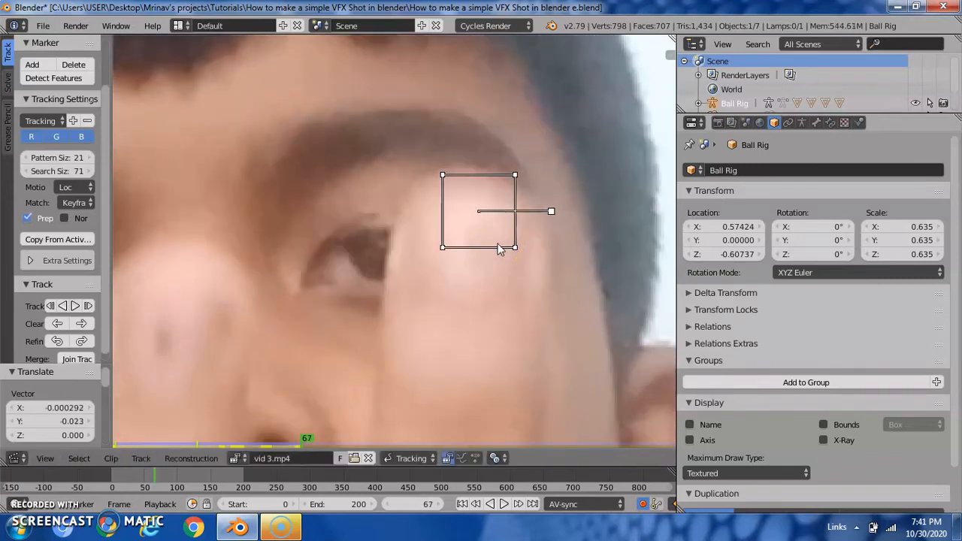
middle_click_drag(501, 246, 502, 160)
key("g")
left_click(503, 184)
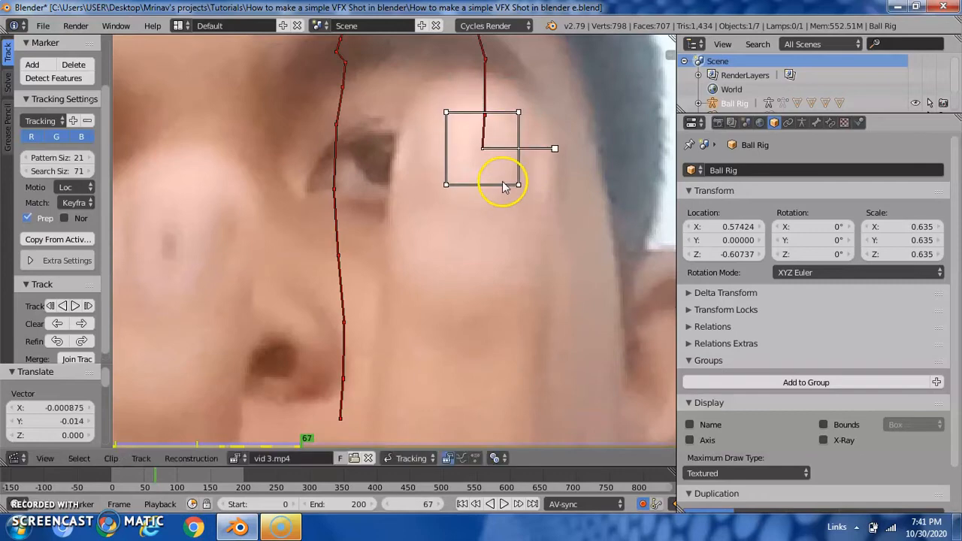
Track the marker forward from frame 67 and move it back onto the middle fingertip at frame 72
left_click(78, 306)
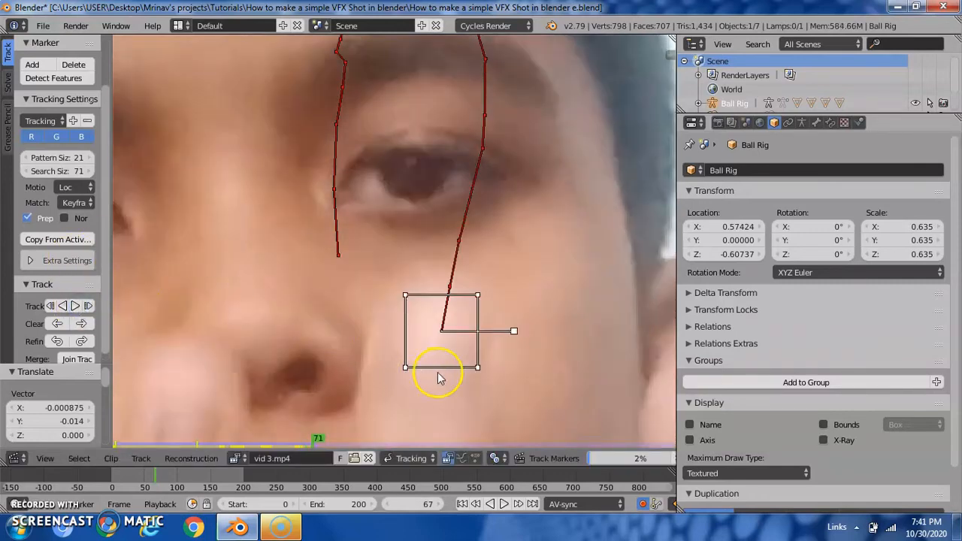
middle_click_drag(441, 364, 470, 234)
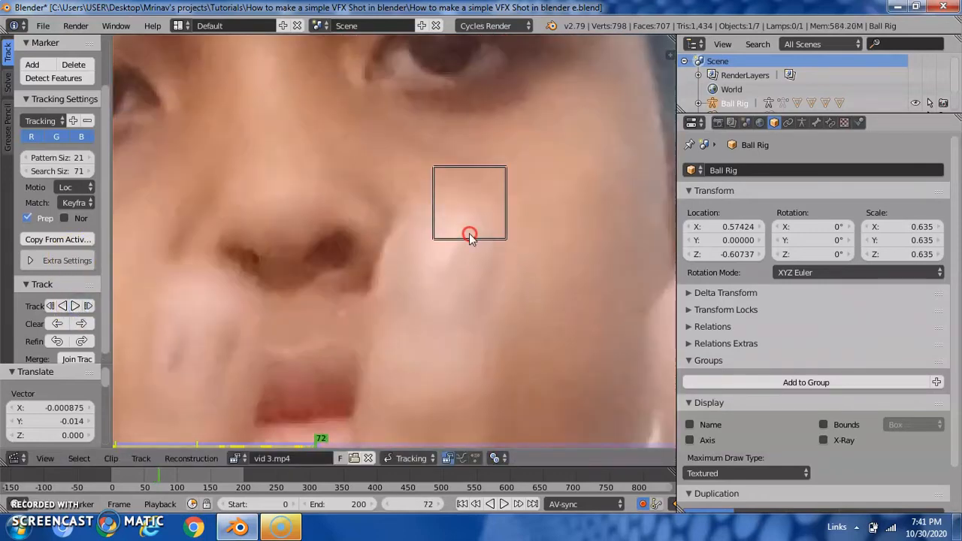
key("g")
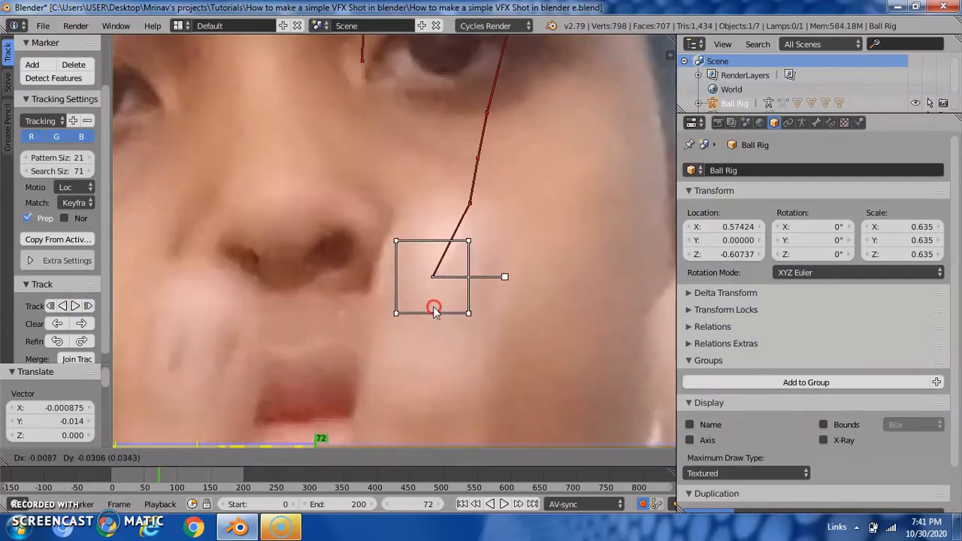
left_click(441, 294)
Reposition the marker on the middle fingertip at frames 73 and 74
scroll(440, 294, "down", 3)
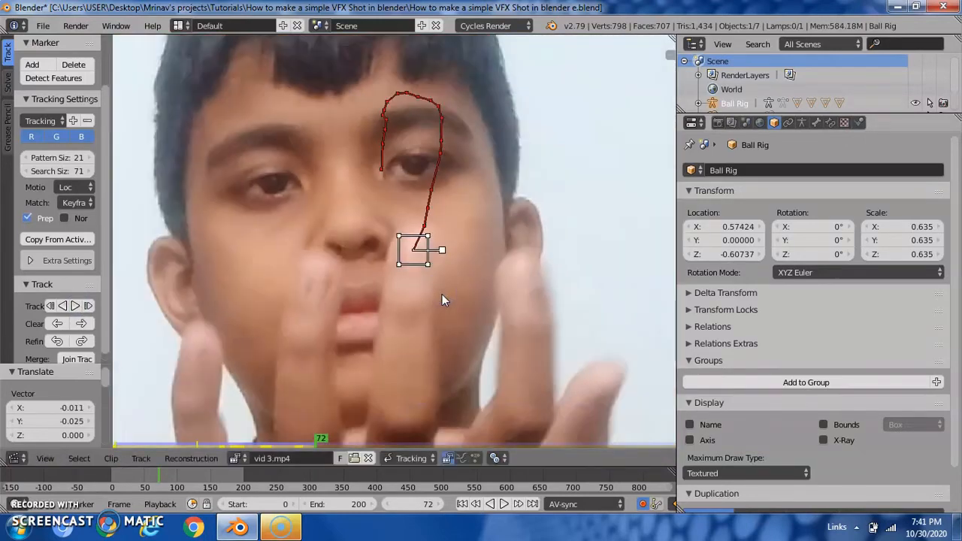
scroll(442, 294, "down", 1)
scroll(442, 294, "up", 4)
key("Right")
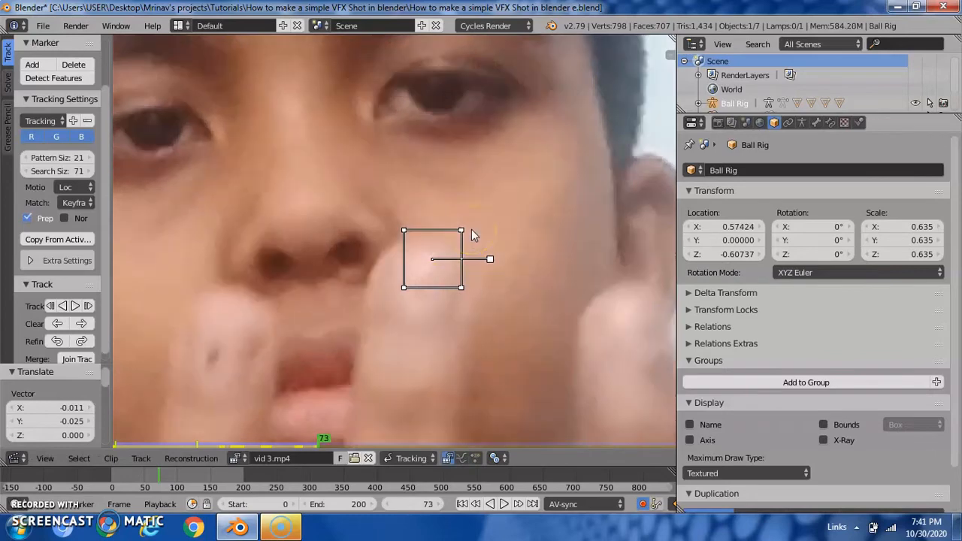
middle_click_drag(475, 297, 515, 224)
scroll(517, 220, "up", 2)
key("g")
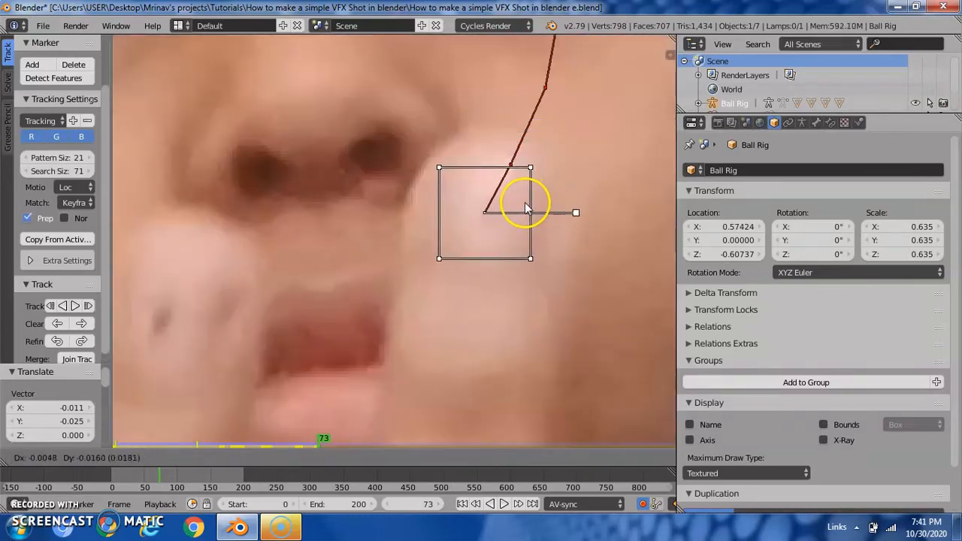
left_click(527, 197)
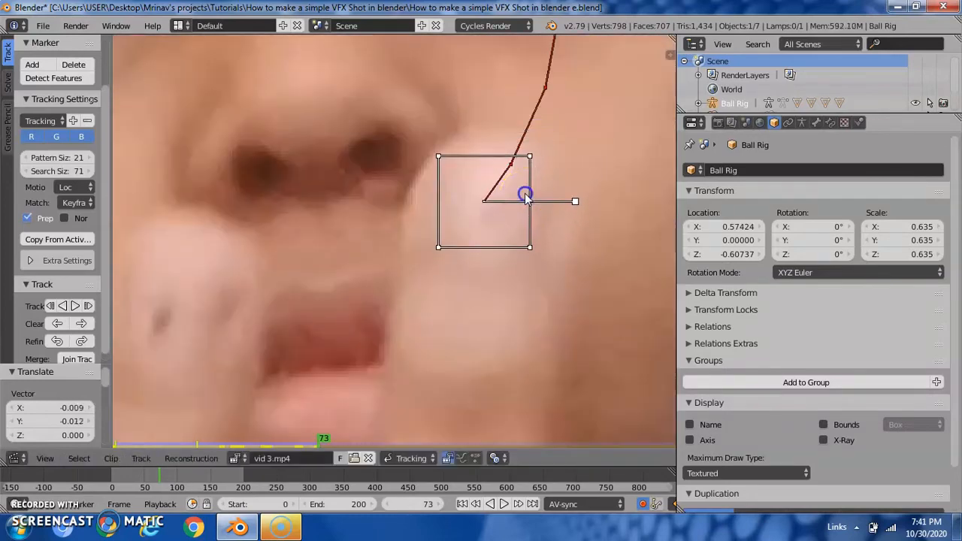
key("Right")
key("g")
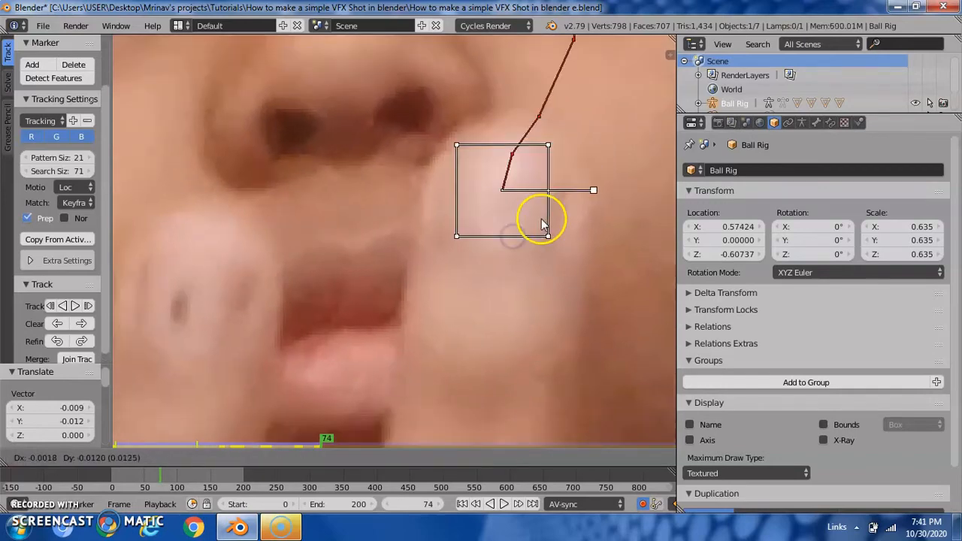
left_click(545, 203)
Reposition the marker on the middle fingertip's dot at frames 75 and 76, and advance to frame 77
key("Right")
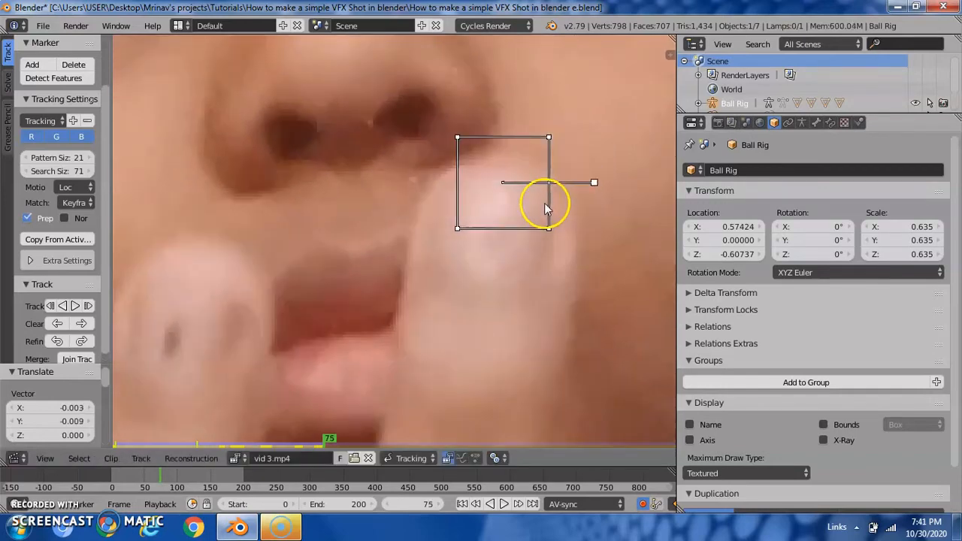
key("g")
left_click(531, 251)
key("Right")
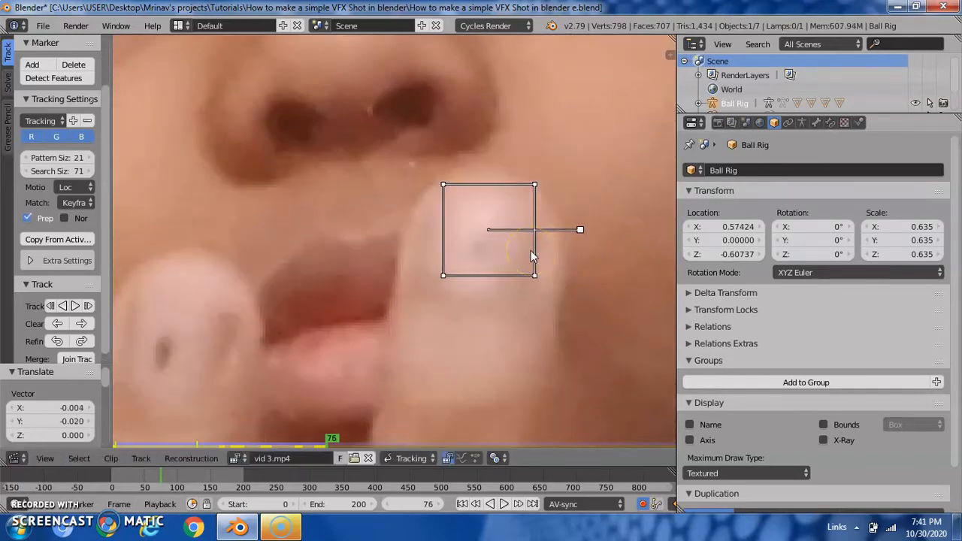
key("g")
left_click(507, 277)
key("Right")
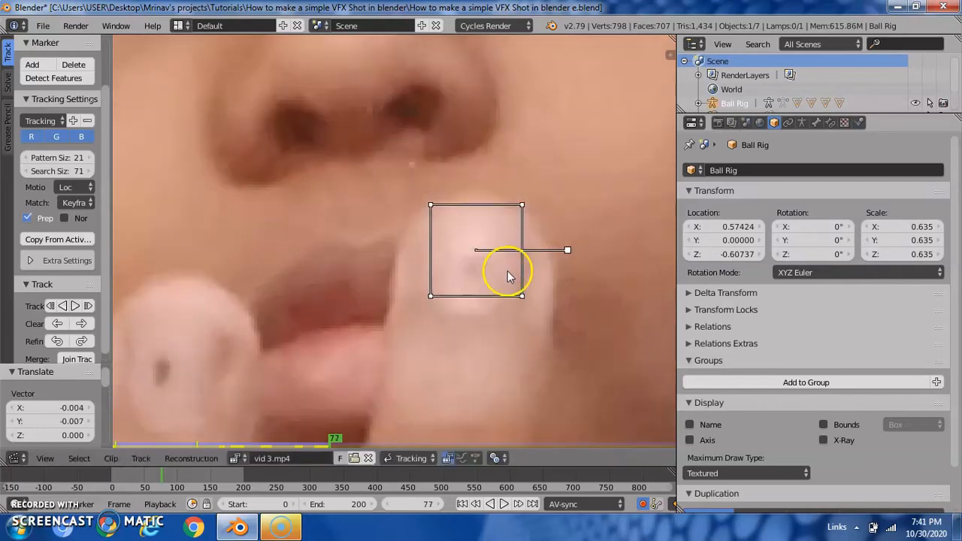
Move the marker down onto the middle fingertip's dot at frame 77
key("g")
left_click(503, 298)
Try tracking the marker forward from frame 77 and backward from frame 97
left_click(76, 306)
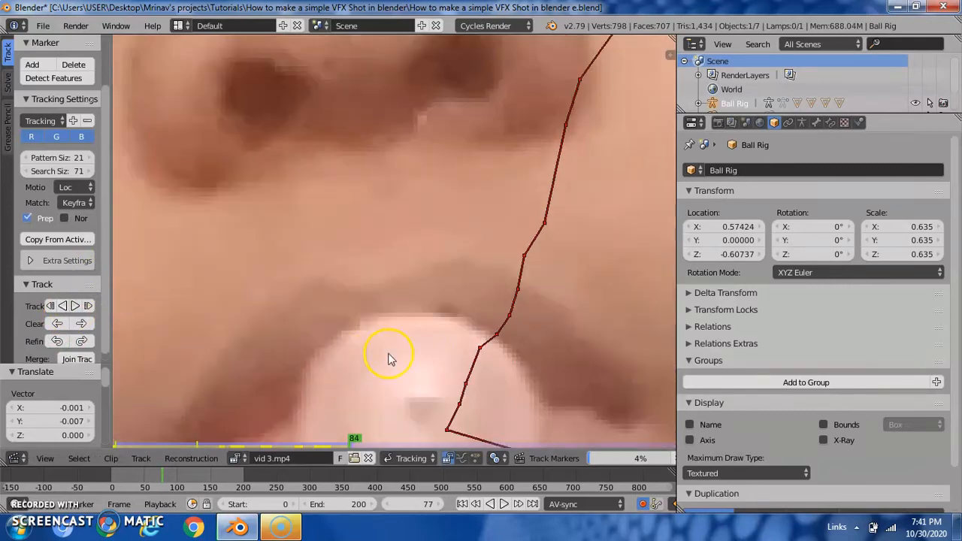
scroll(419, 349, "down", 3)
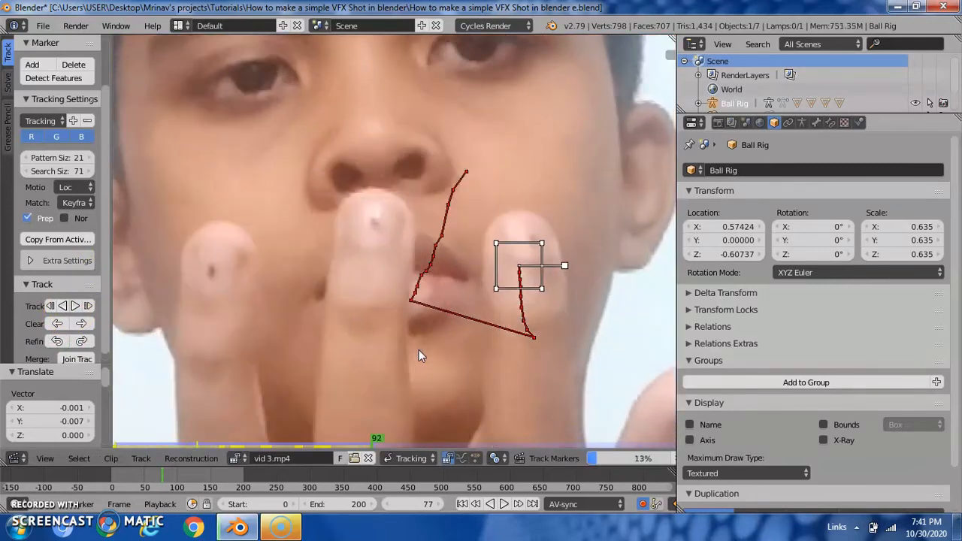
key("alt+a")
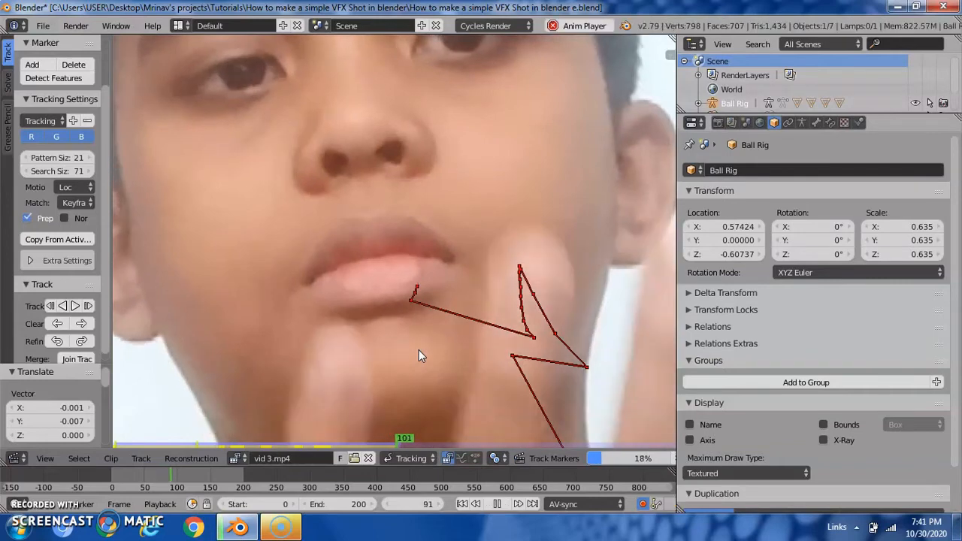
key("Escape")
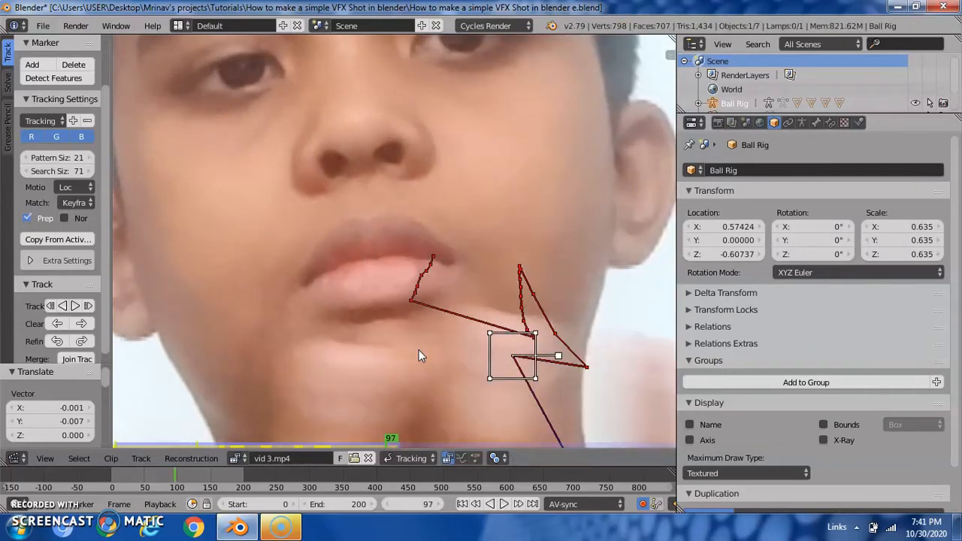
left_click(66, 305)
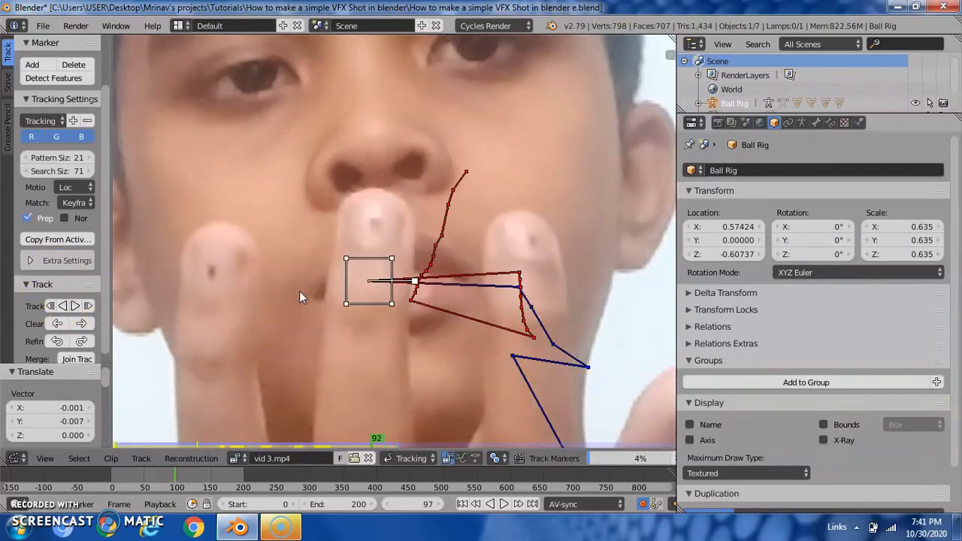
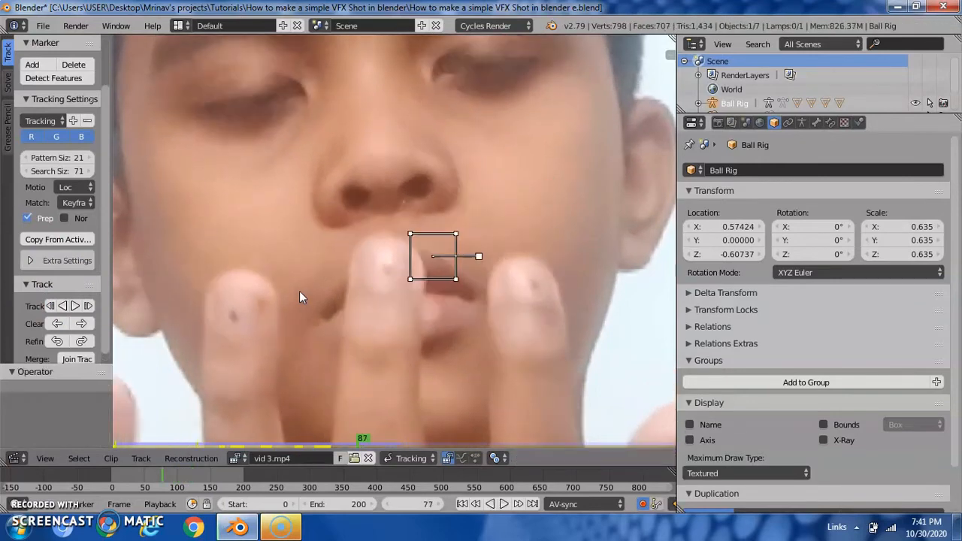
Step back and forth through frames 77 to 83 to compare the marker's position with the middle fingertip's dot
scroll(301, 316, "up", 3)
key("Right")
key("Right")
key("Right")
key("Right")
key("Right")
key("Right")
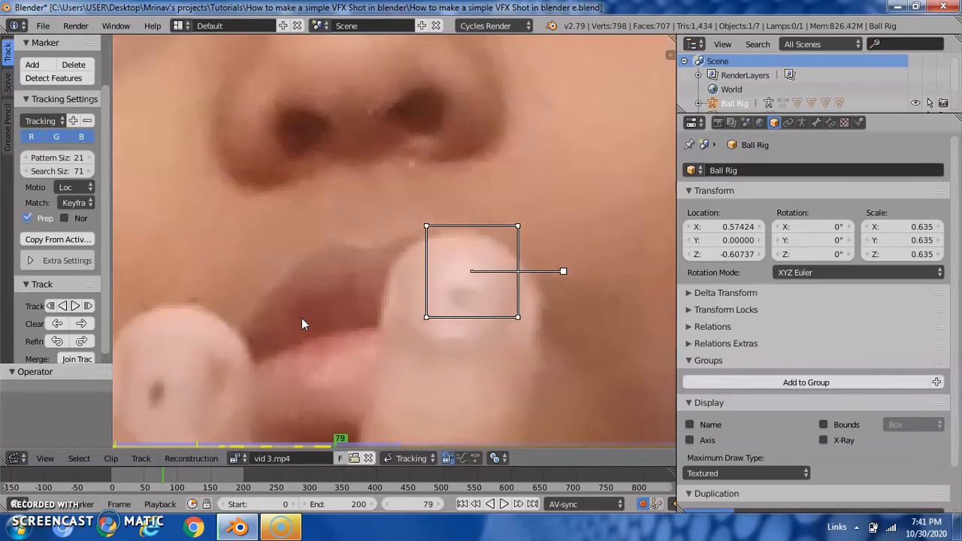
key("Left")
key("Left")
key("Left")
key("Left")
key("Left")
key("Left")
key("Left")
key("Left")
key("Left")
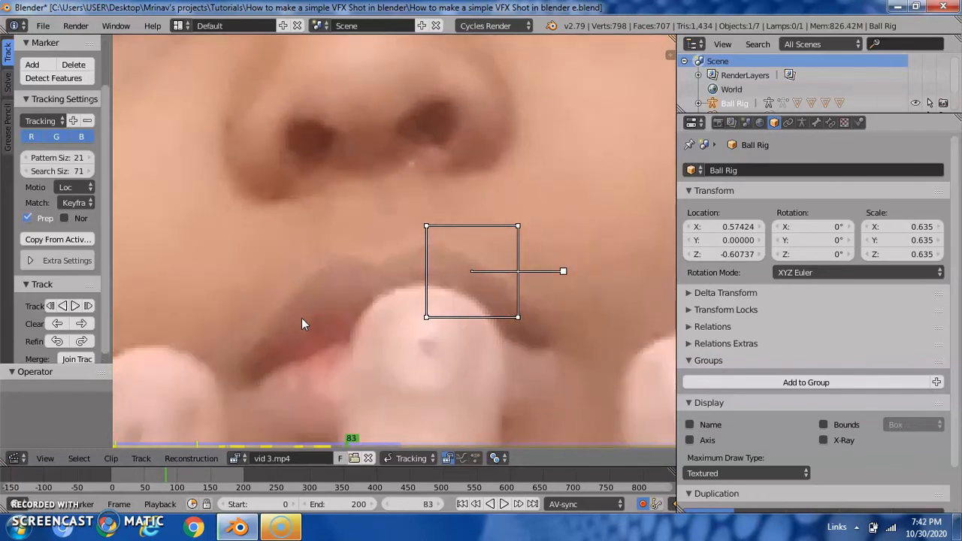
key("Right")
key("Right")
key("Right")
key("Right")
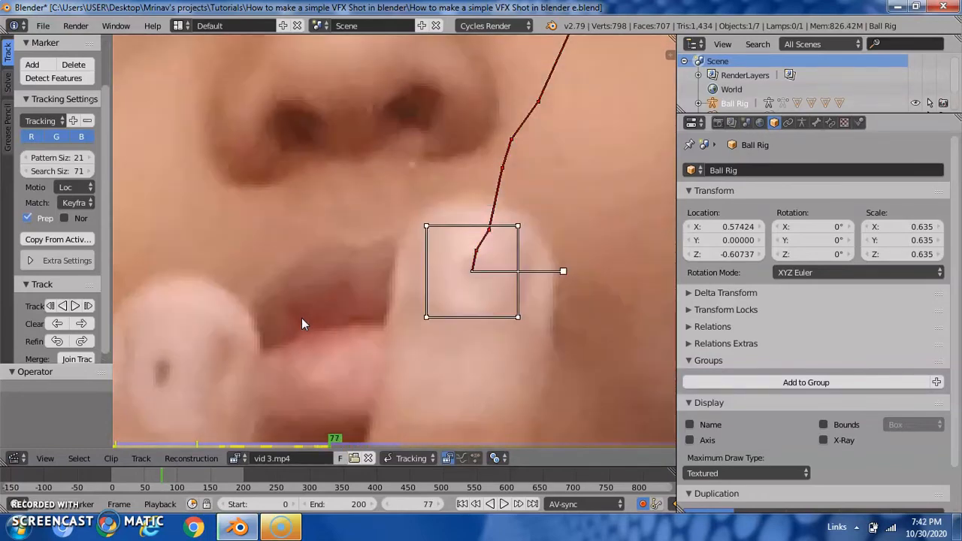
key("Left")
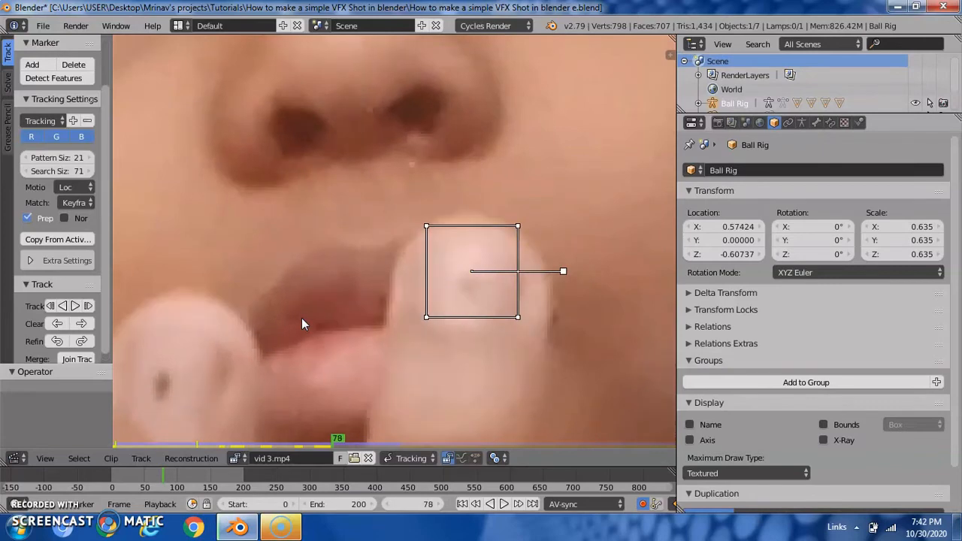
Reposition the marker on the middle fingertip's dot frame by frame up to frame 82
key("Right")
right_click_drag(489, 270, 437, 333)
key("Right")
key("Left")
key("Right")
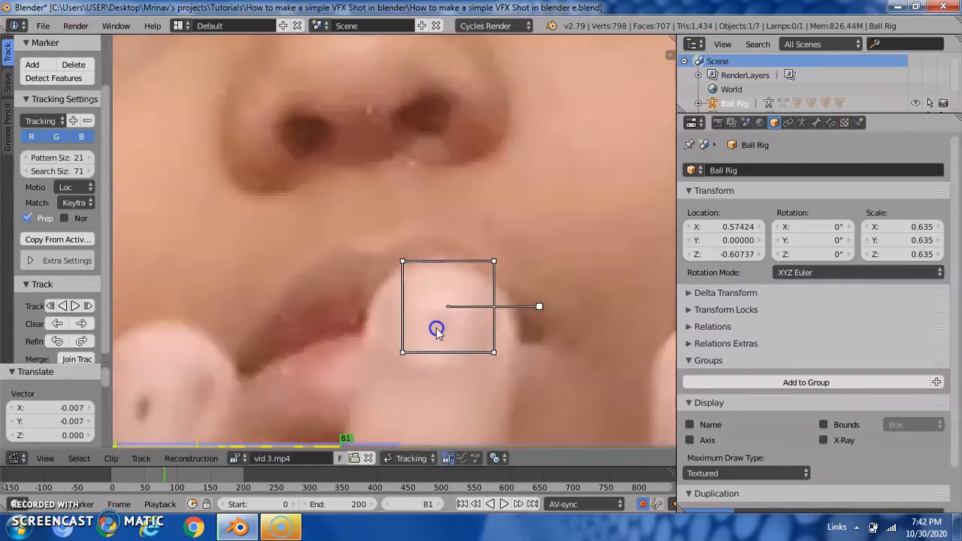
key("Right")
right_click_drag(501, 208, 489, 230)
key("Right")
scroll(489, 229, "down", 3)
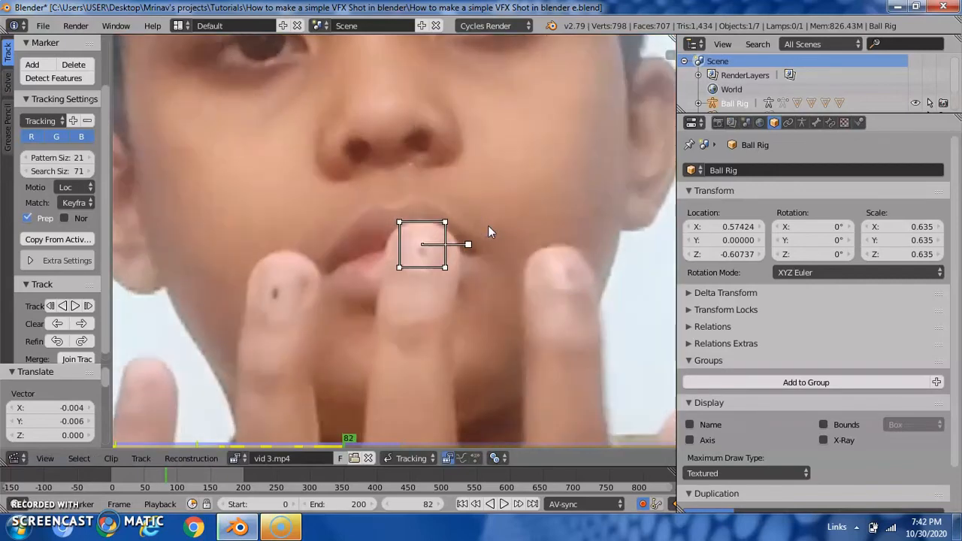
key("g")
left_click(486, 234)
Play the clip forward from frame 82 to examine the fingertip's motion, and step back to frame 82
key("alt+a")
key("alt+a")
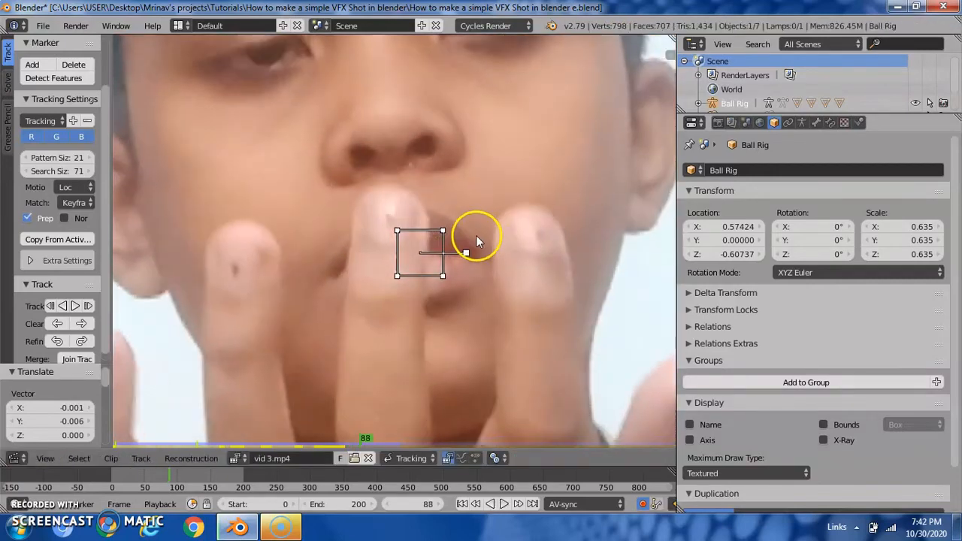
key("Left")
key("Left")
key("Down")
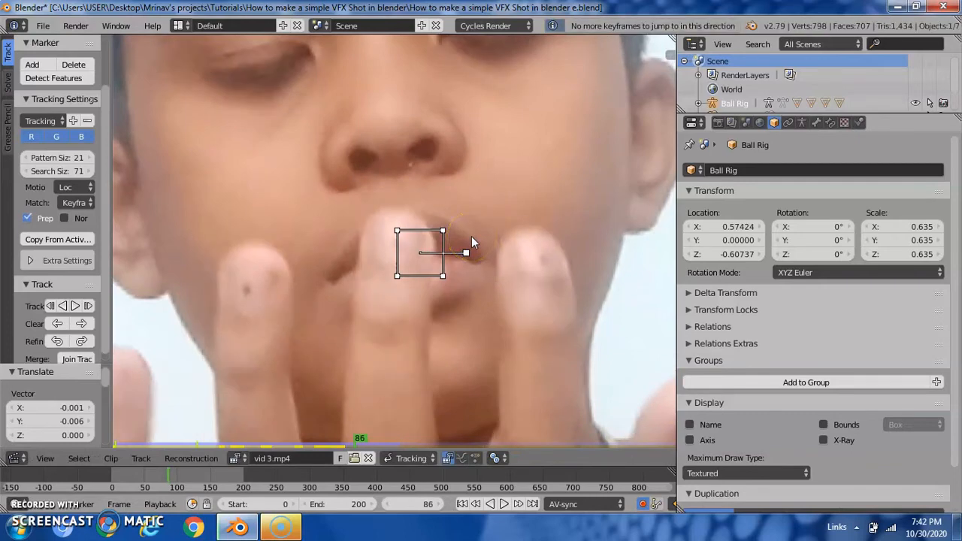
key("Left")
key("Left")
key("Left")
key("Left")
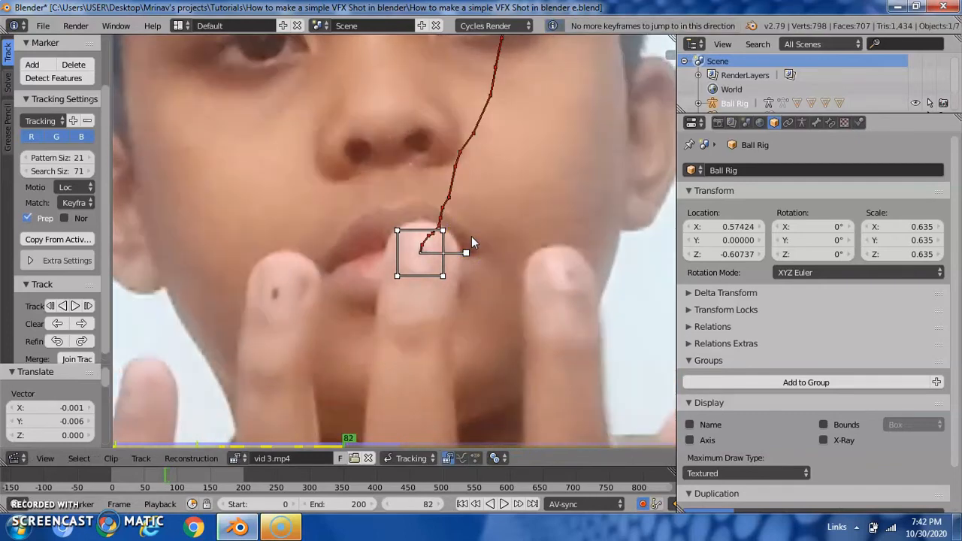
Track the marker forward from frame 82 and reposition it on the blurred fingertip at frame 97
left_click(78, 305)
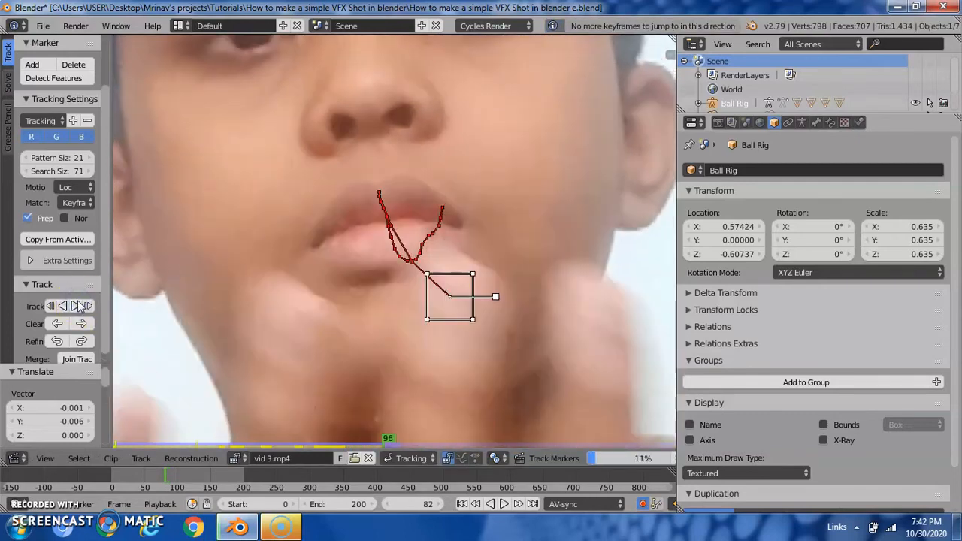
scroll(300, 279, "up", 2)
scroll(371, 268, "down", 1)
middle_click_drag(495, 271, 437, 216)
right_click_drag(461, 233, 543, 260)
key("Right")
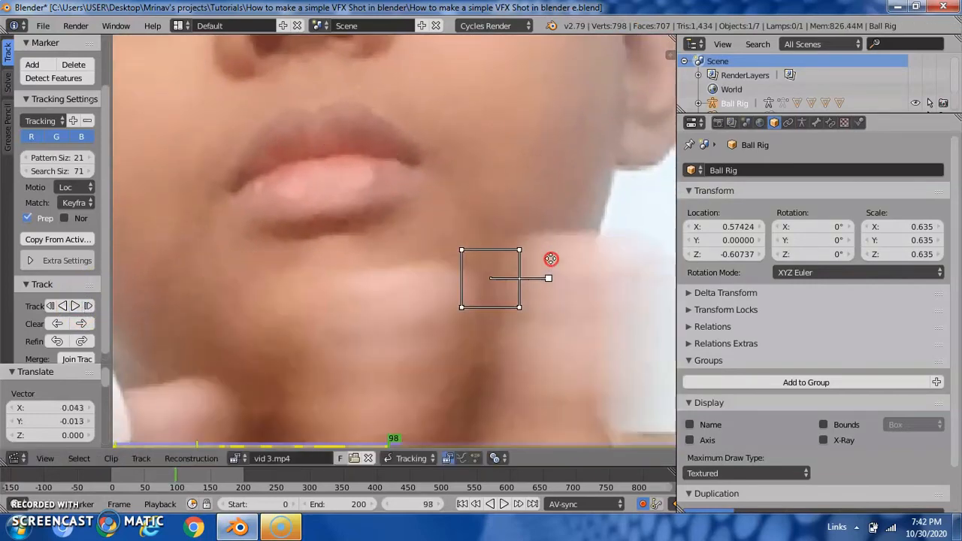
Reposition the marker on the moving fingertip at frames 98 and 99
middle_click_drag(551, 259, 412, 169)
right_click_drag(423, 173, 498, 174)
left_click(510, 171)
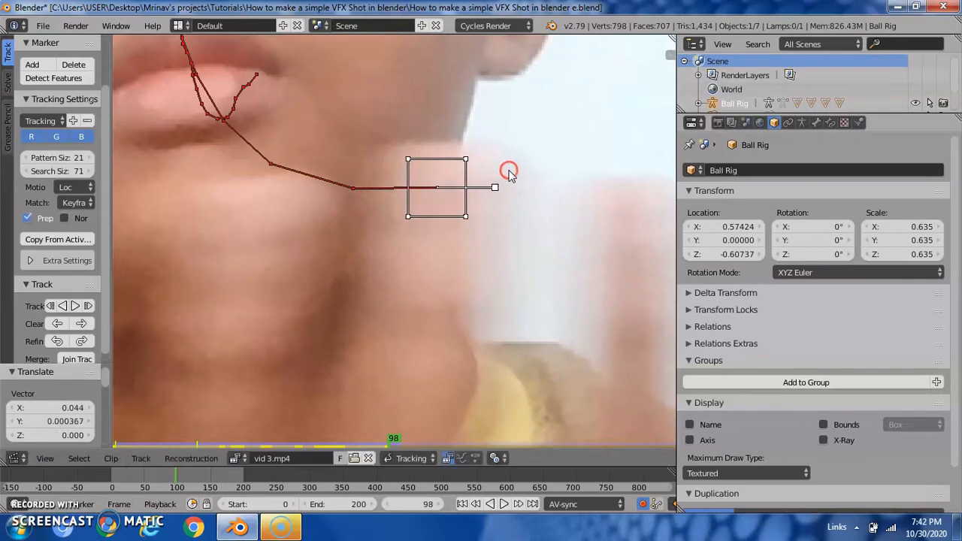
key("Right")
key("g")
mouse_move(509, 171)
middle_mouse_down()
mouse_move(440, 194)
mouse_move(420, 244)
middle_mouse_up()
left_click(549, 158)
key("Right")
Reposition the marker on the fingertip beside the ear at frames 100 and 101
key("g")
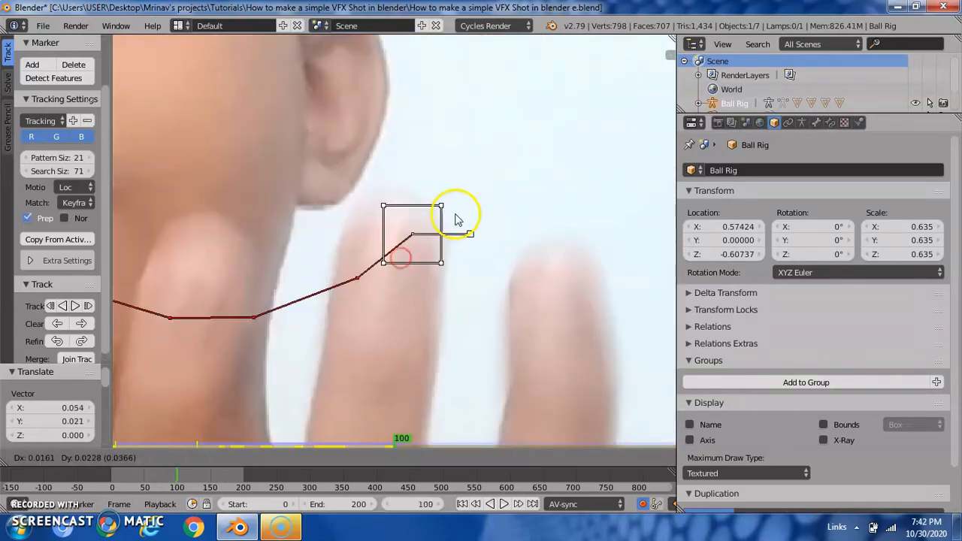
left_click(441, 218)
key("Right")
middle_click_drag(442, 218, 451, 254)
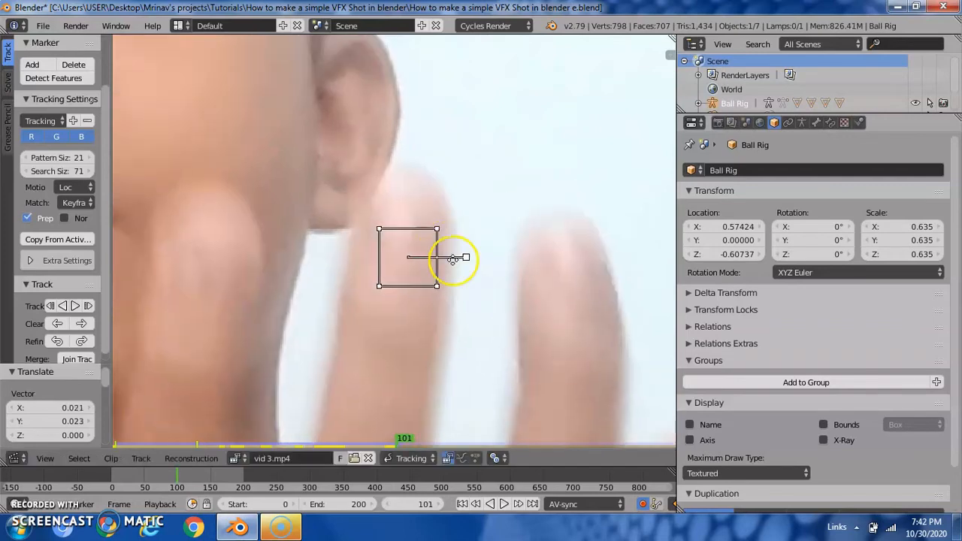
key("g")
left_click(452, 216)
key("Right")
Move the marker onto the blurred fingertip near the ear at frame 102
middle_click_drag(416, 226, 452, 243)
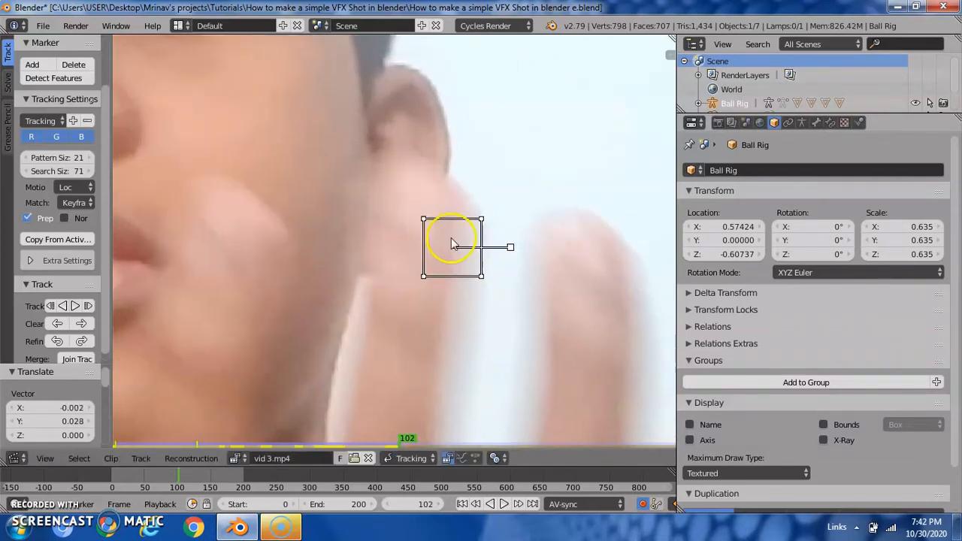
key("g")
left_click(421, 235)
scroll(451, 225, "down", 2)
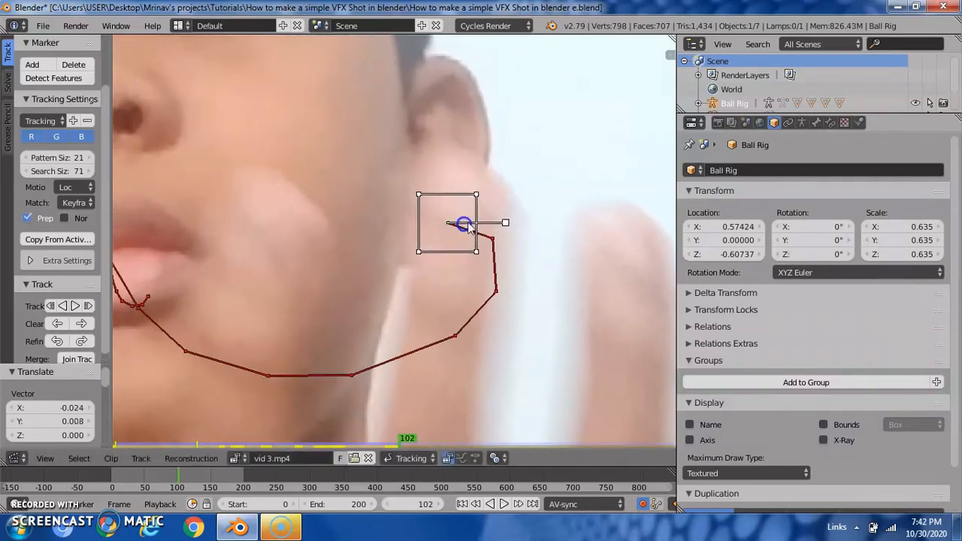
scroll(433, 229, "down", 3)
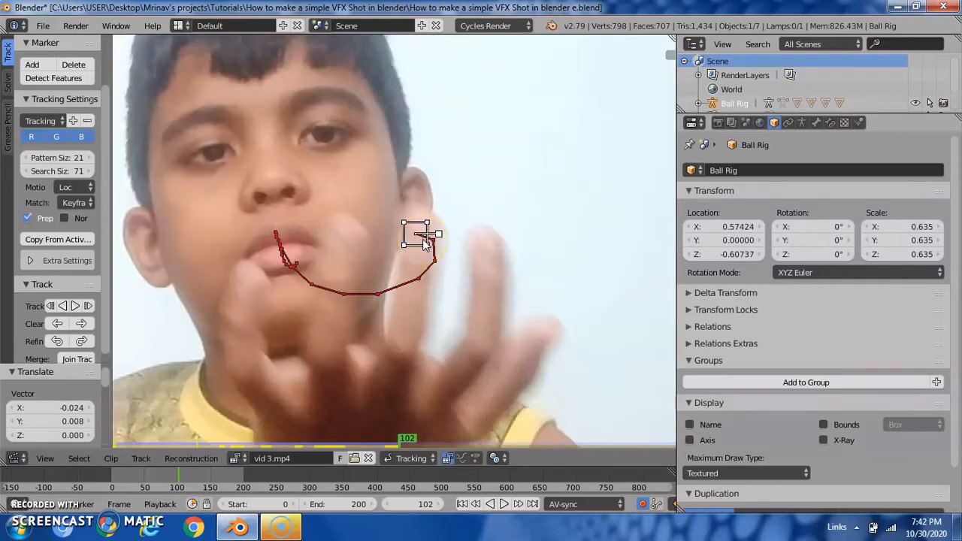
Compare frames 102 and 103, and move the marker onto the blurred fingertip over the cheek at frame 103
scroll(466, 226, "up", 3)
key("Right")
scroll(485, 233, "down", 3)
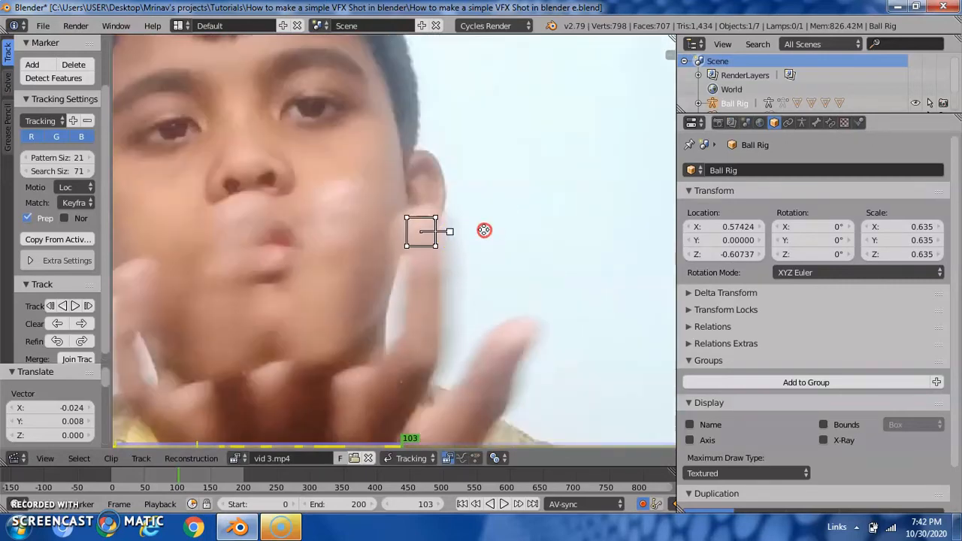
middle_click_drag(485, 233, 534, 232)
key("Left")
key("Right")
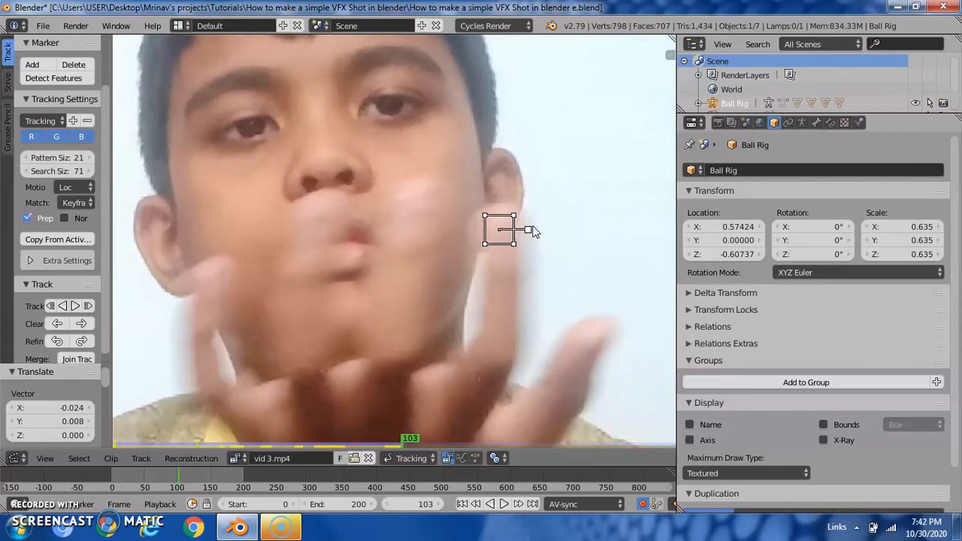
key("Left")
key("Right")
mouse_move(534, 232)
left_mouse_down()
mouse_move(455, 204)
mouse_move(450, 210)
left_mouse_up()
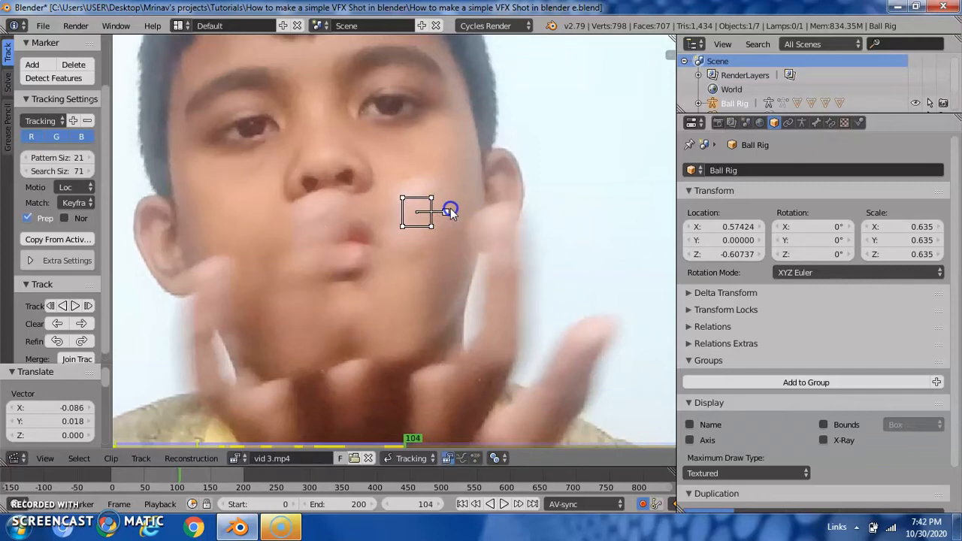
Reposition the marker on the fingertip at frames 104 and 105, checking it against the neighbouring frames
key("Right")
mouse_move(449, 209)
left_mouse_down()
mouse_move(425, 232)
mouse_move(455, 194)
mouse_move(445, 206)
left_mouse_up()
key("Right")
key("Right")
key("Left")
key("Left")
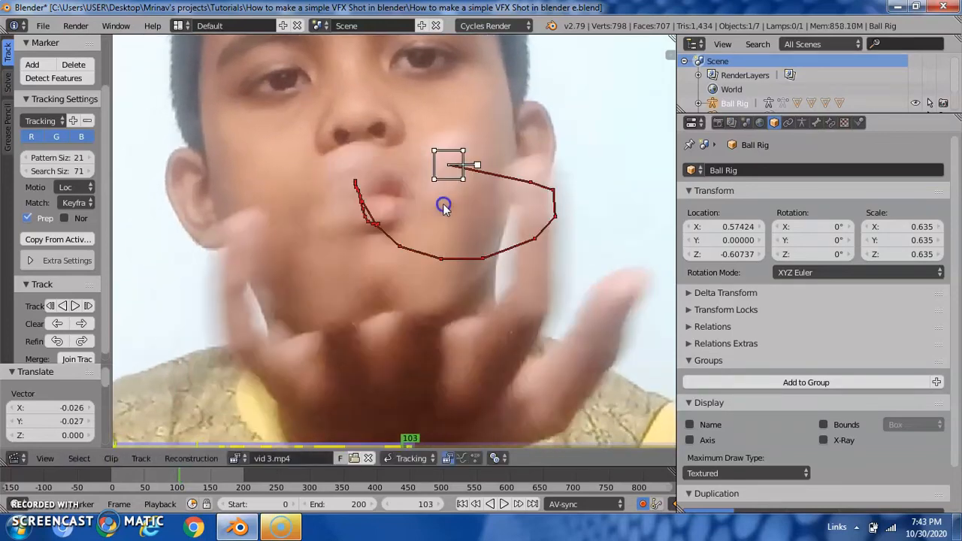
key("Left")
key("Right")
key("Right")
key("Right")
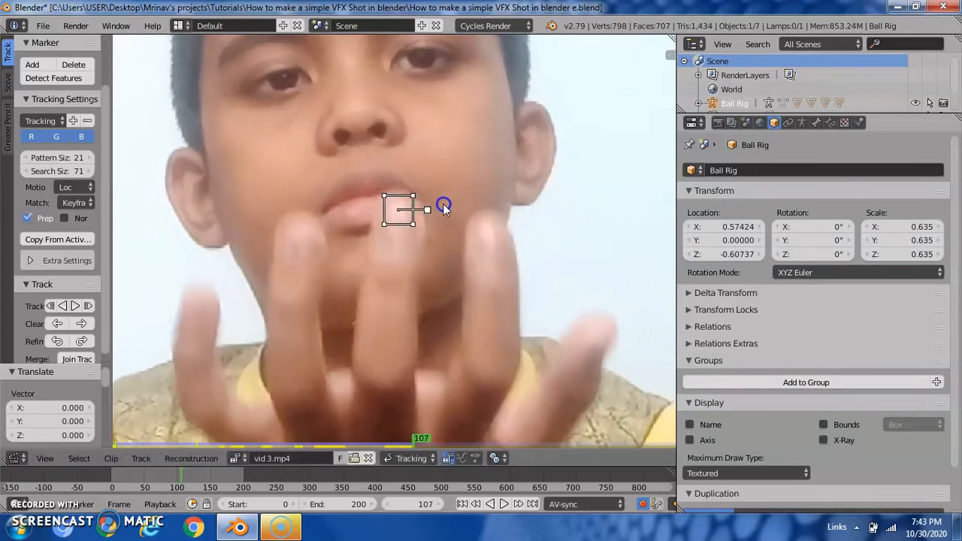
Move the marker down onto the middle fingertip at frames 107 and 108
key("g")
left_click(445, 224)
key("Right")
scroll(445, 224, "up", 4)
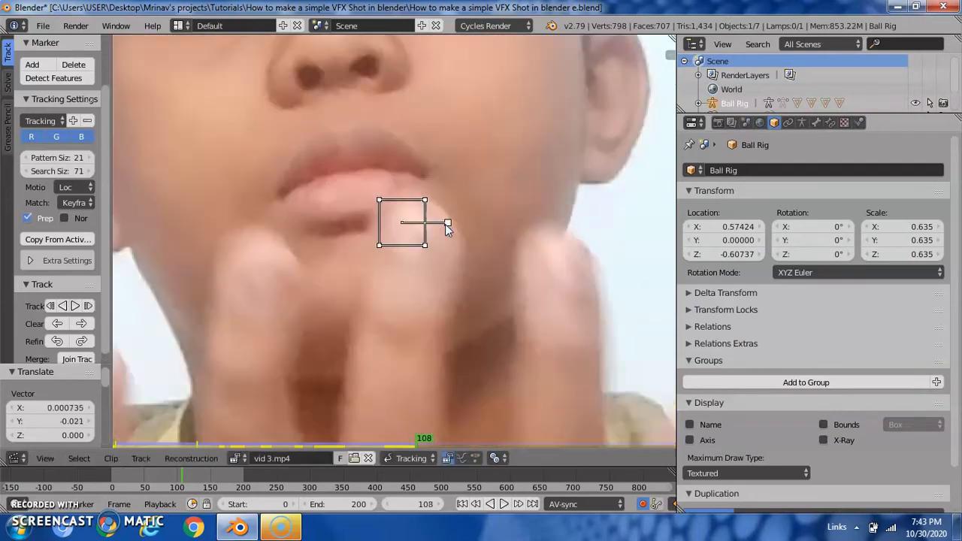
key("g")
left_click(500, 245)
key("Right")
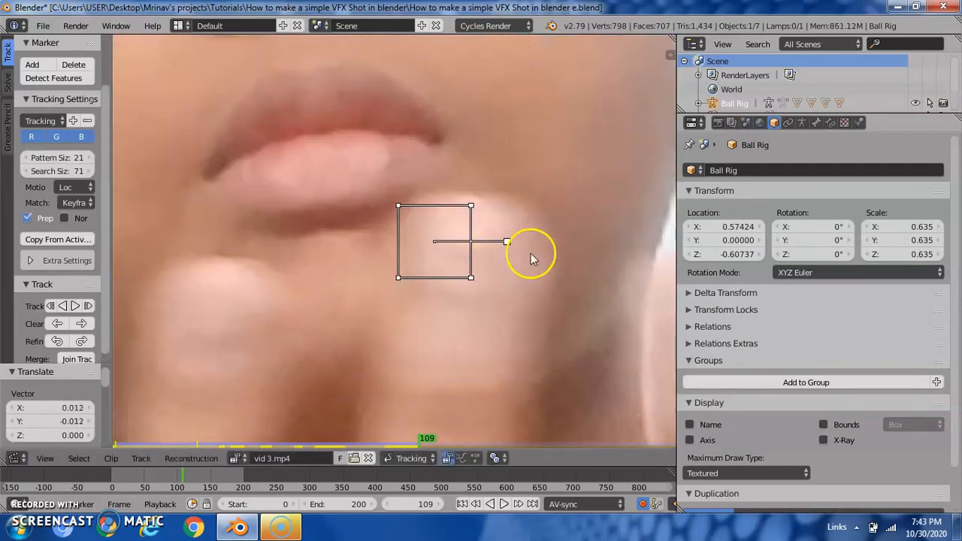
Reposition the marker on the middle fingertip at frames 109 and 110
key("g")
left_click(512, 197)
scroll(512, 197, "down", 8)
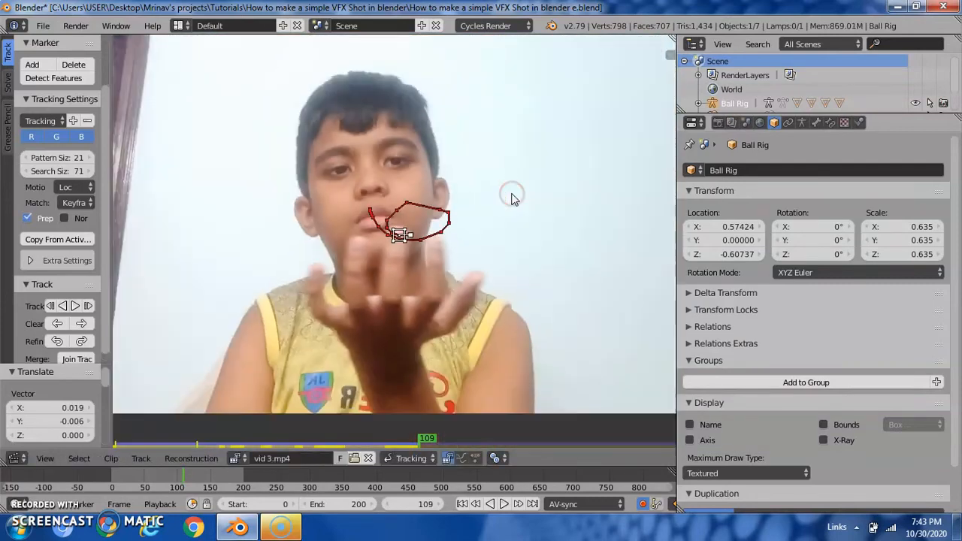
key("Right")
scroll(511, 199, "up", 8)
key("g")
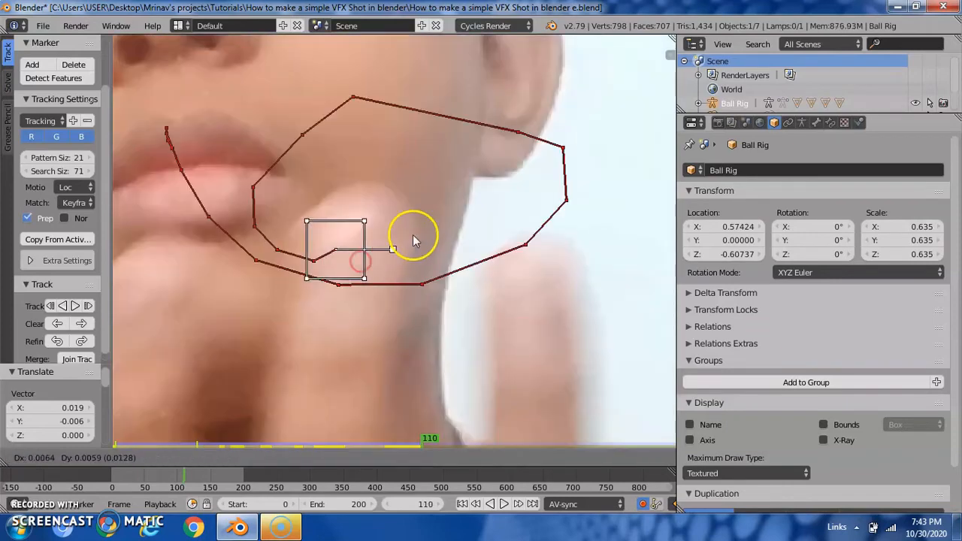
left_click(437, 223)
key("Right")
Move the marker up onto the middle fingertip over the cheek at frames 111 and 112
key("g")
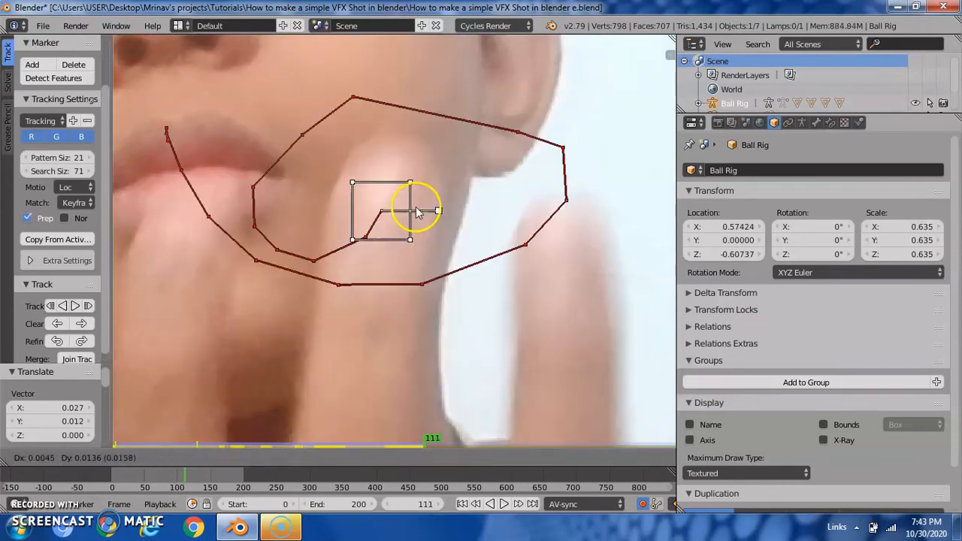
left_click(408, 218)
key("Right")
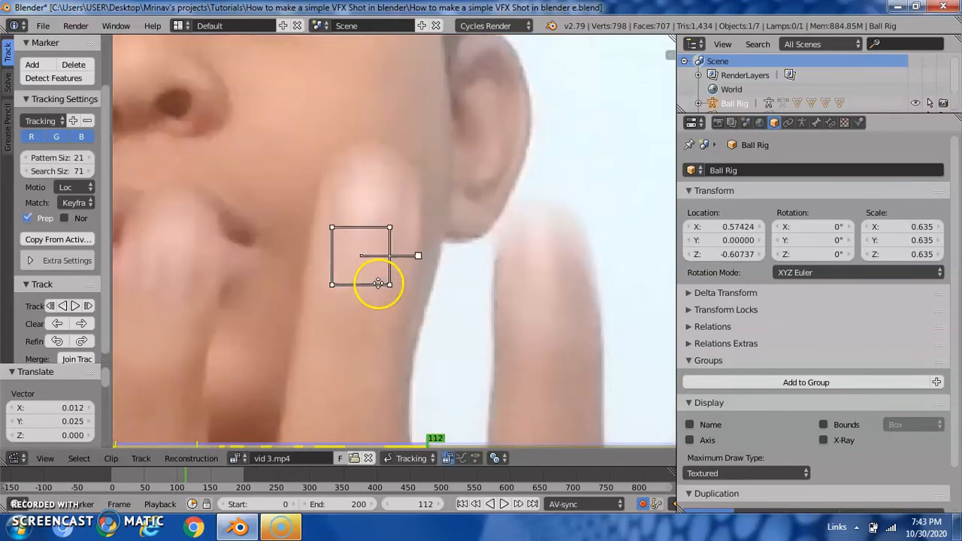
key("g")
left_click(396, 221)
Follow the rising middle fingertip by repositioning the marker at frames 113 and 114
key("Right")
key("g")
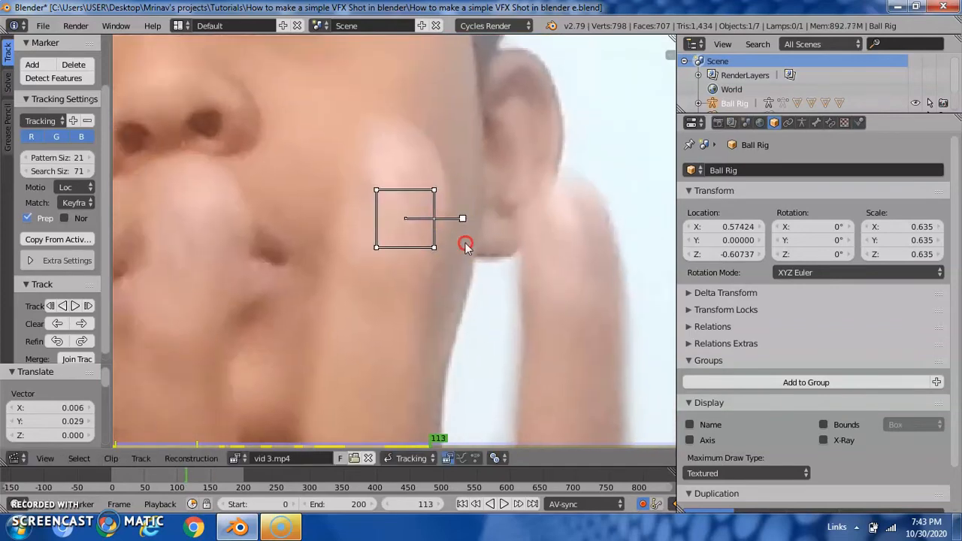
left_click(458, 197)
key("Right")
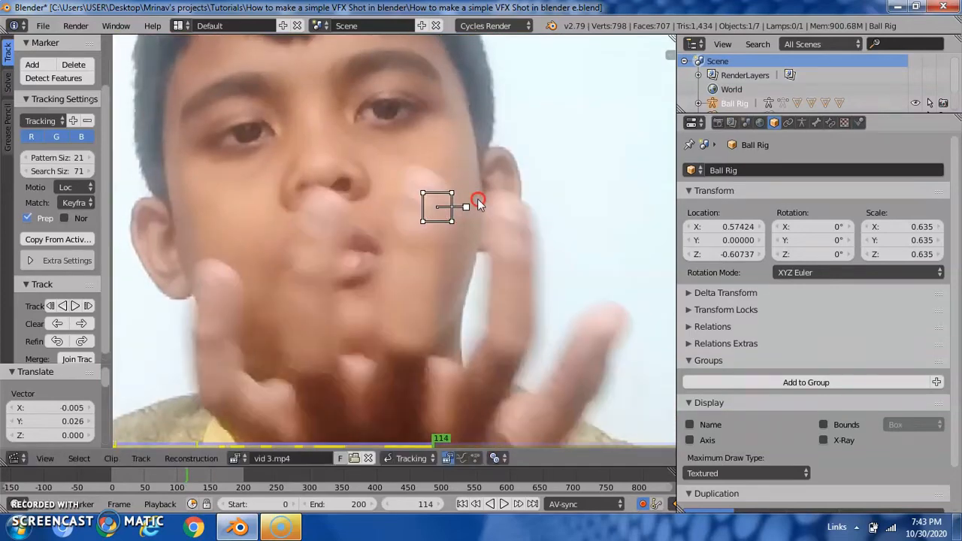
key("g")
left_click(498, 249)
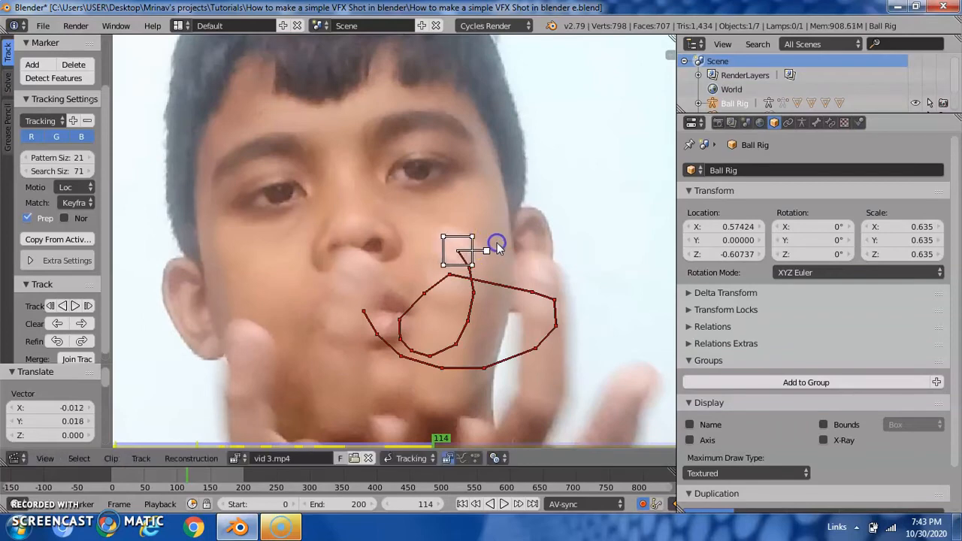
Shift the marker toward the nose onto the middle fingertip at frames 115 and 116
key("Right")
key("g")
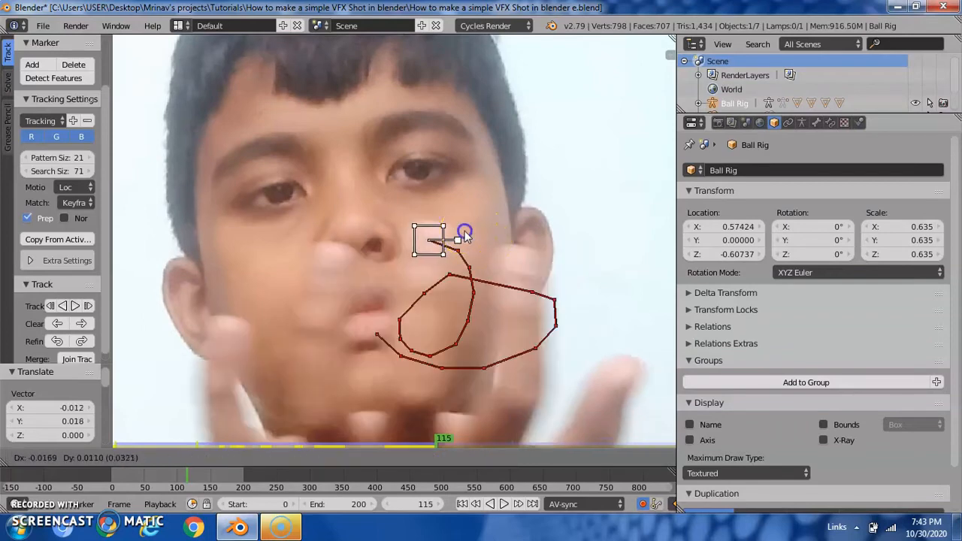
left_click(465, 231)
key("Right")
right_click_drag(492, 214, 465, 218)
left_click(467, 216)
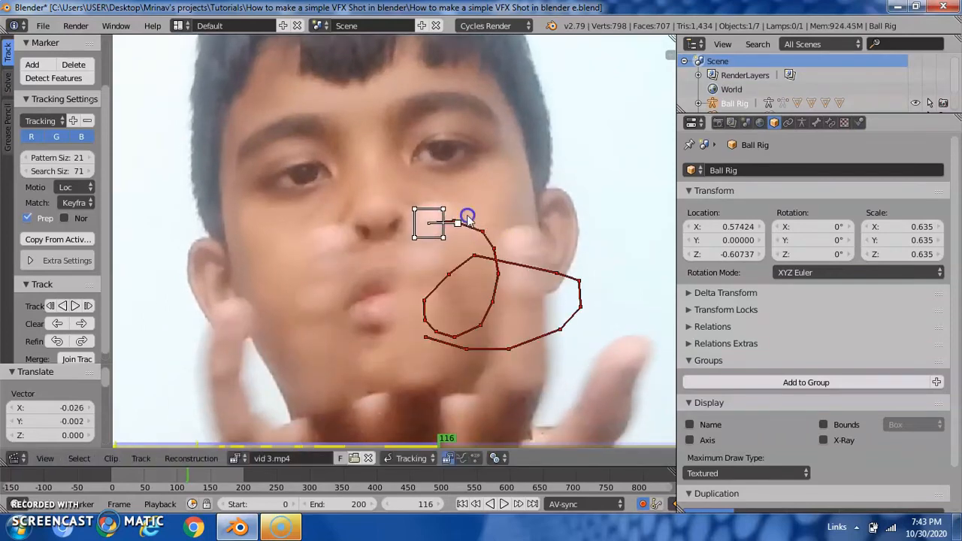
Lower the marker onto the middle fingertip beside the nostril at frames 117 and 118
key("Down")
key("Right")
key("g")
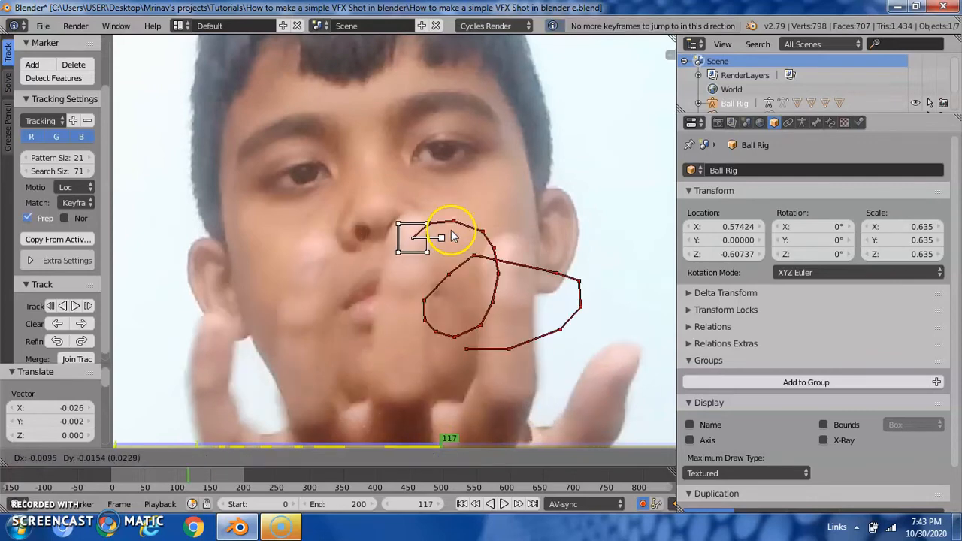
left_click(440, 231)
key("Right")
key("g")
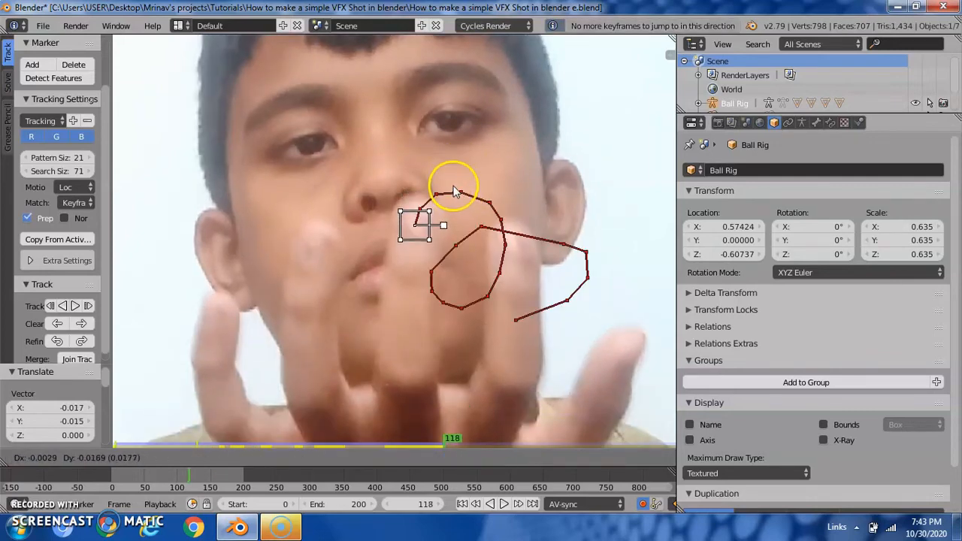
left_click(453, 189)
Reposition the marker on the blurred middle fingertip beside the mouth at frames 119 and 120
key("Right")
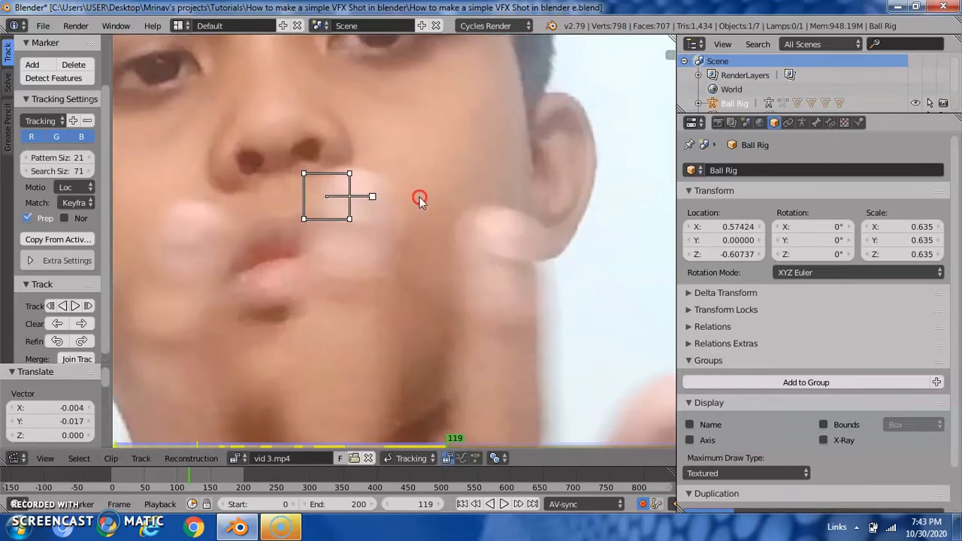
key("g")
left_click(420, 200)
key("Right")
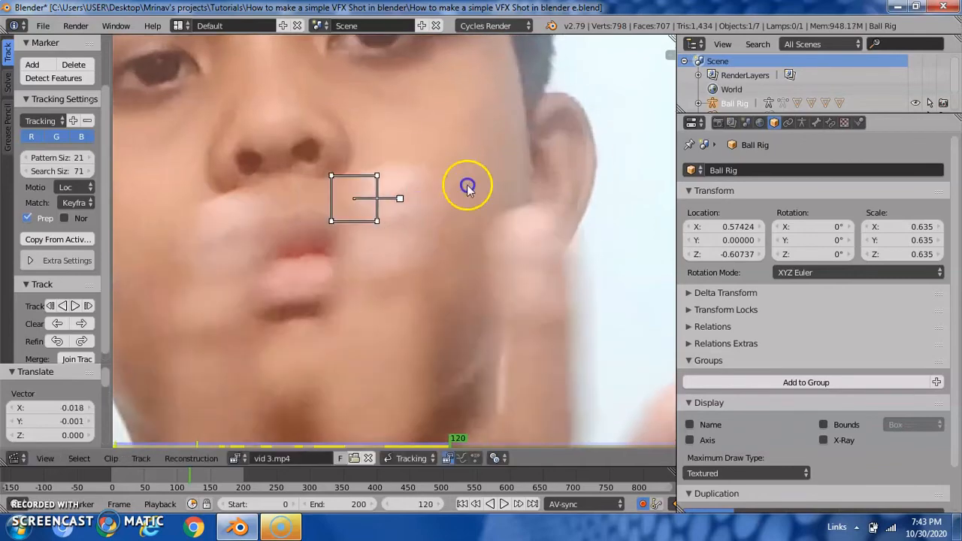
key("g")
left_click(492, 196)
Move the marker up the cheek with the middle fingertip at frames 121, 122 and 123
key("Right")
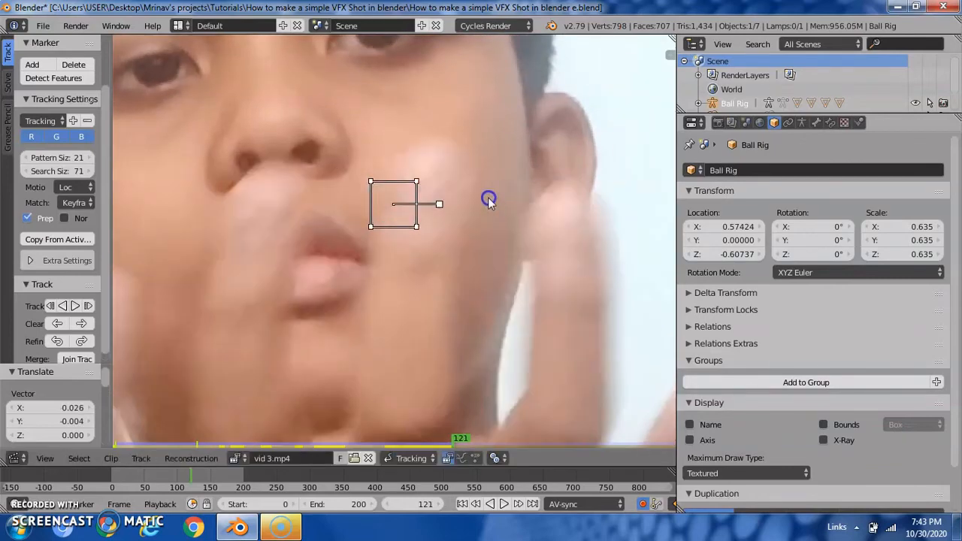
key("g")
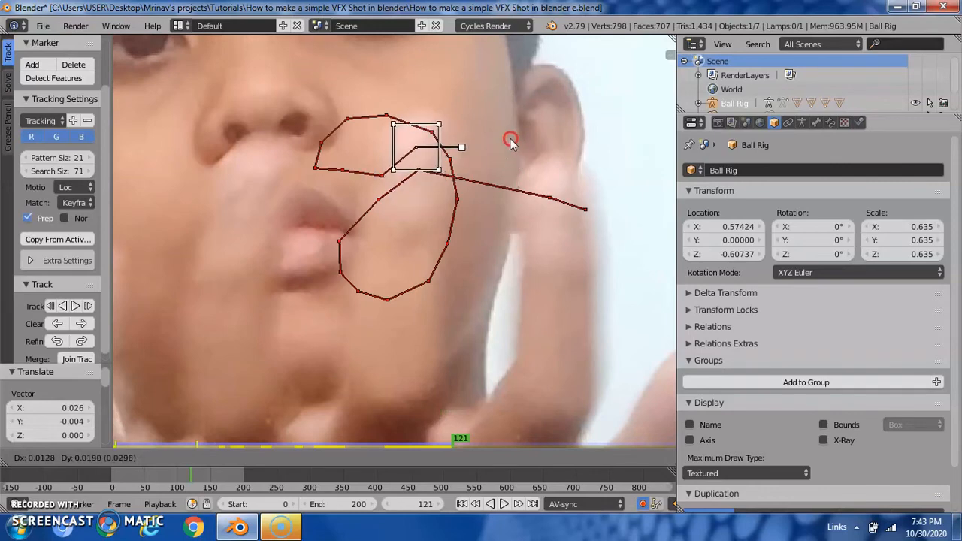
left_click(510, 138)
key("Right")
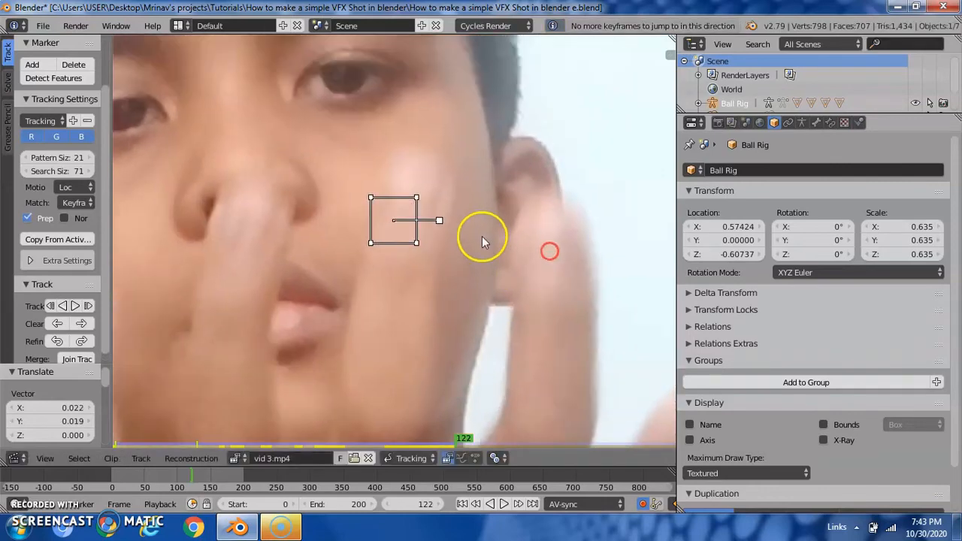
key("g")
left_click(512, 206)
key("Right")
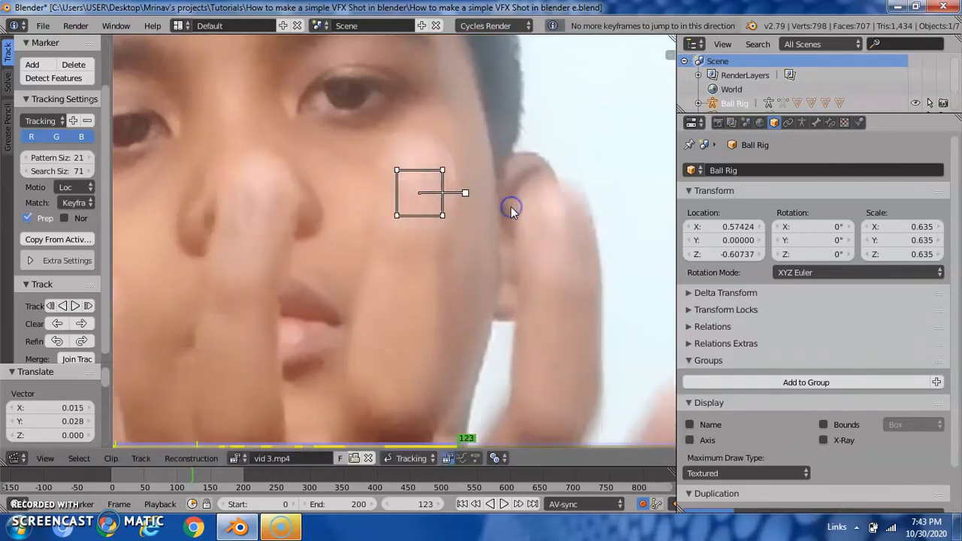
key("g")
left_click(477, 236)
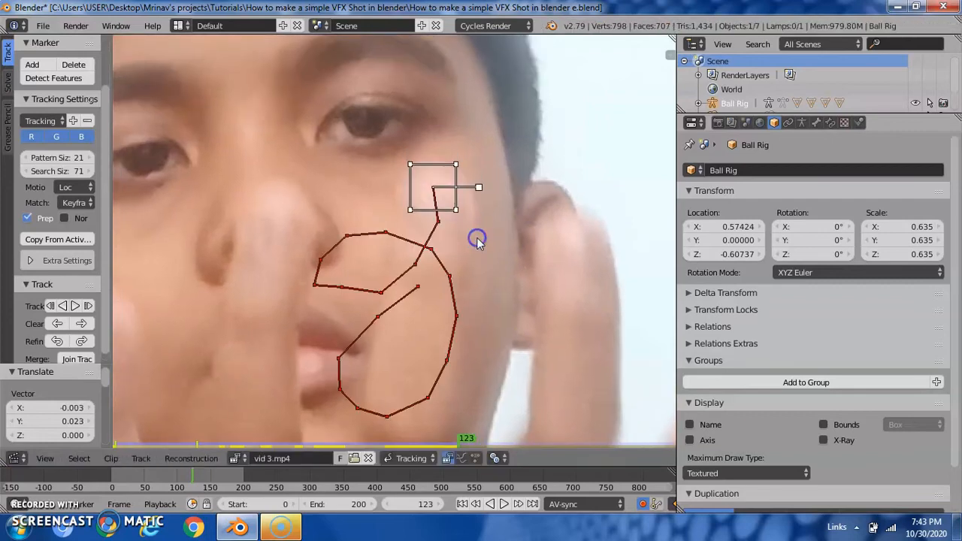
Track the marker forward from frame 123, correct it onto the fingertip under the eye at frame 125, and resume forward tracking
left_click(76, 308)
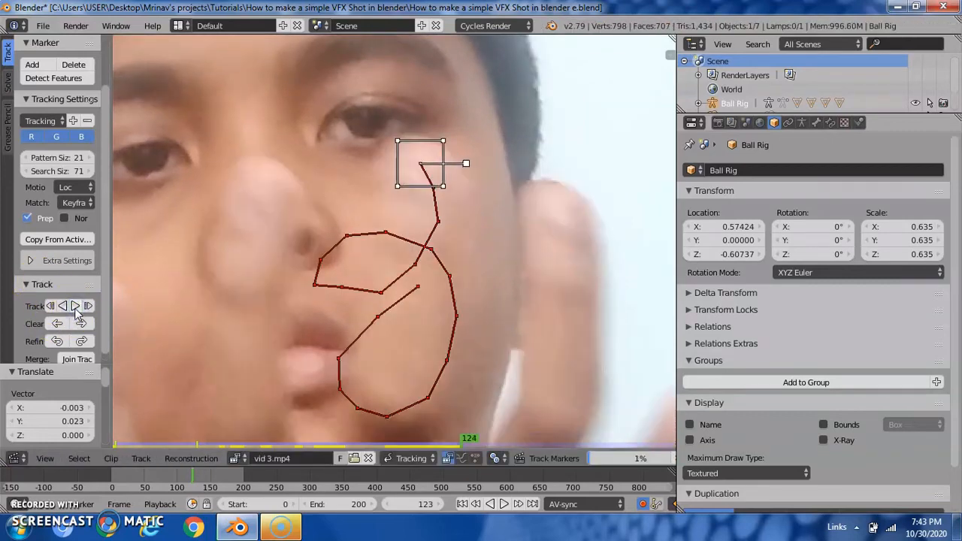
key("g")
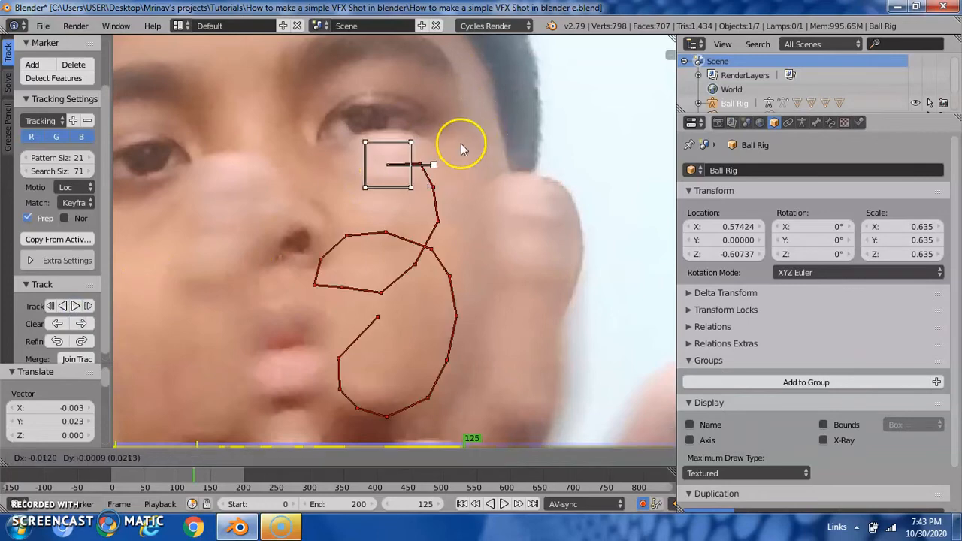
left_click(454, 143)
left_click(75, 305)
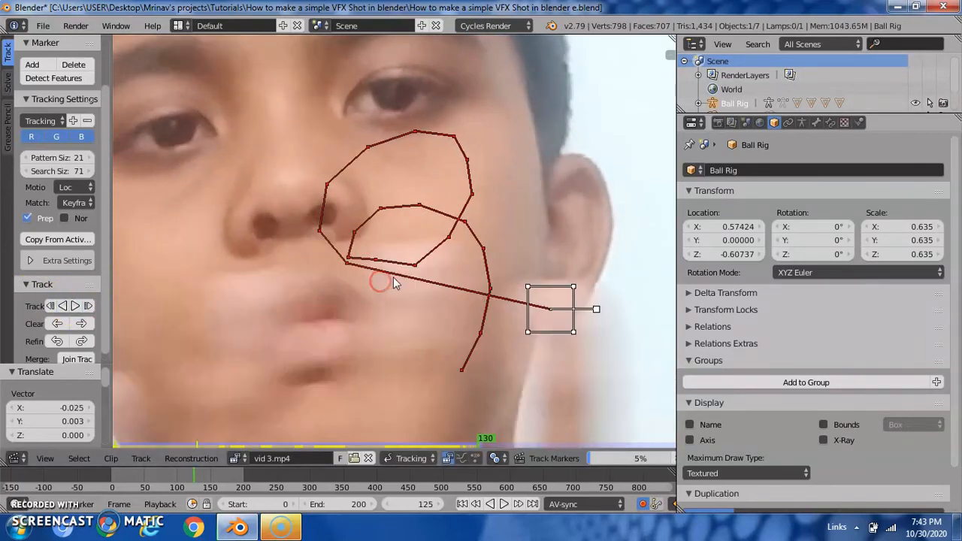
Return to frame 130, where tracking drifted off, and move the marker back onto the blurred fingertip over the cheek
scroll(601, 329, "down", 3)
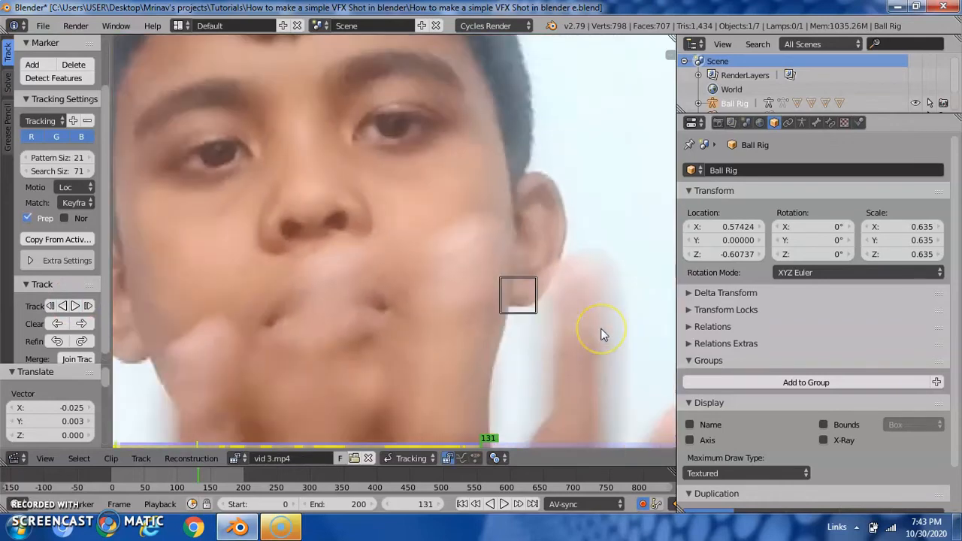
scroll(600, 328, "up", 1)
key("Left")
key("Left")
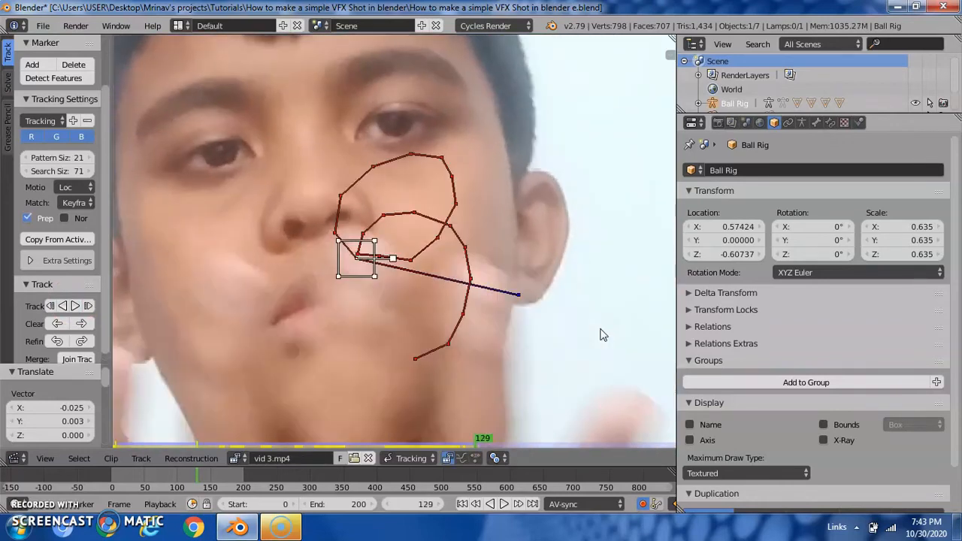
key("Right")
key("g")
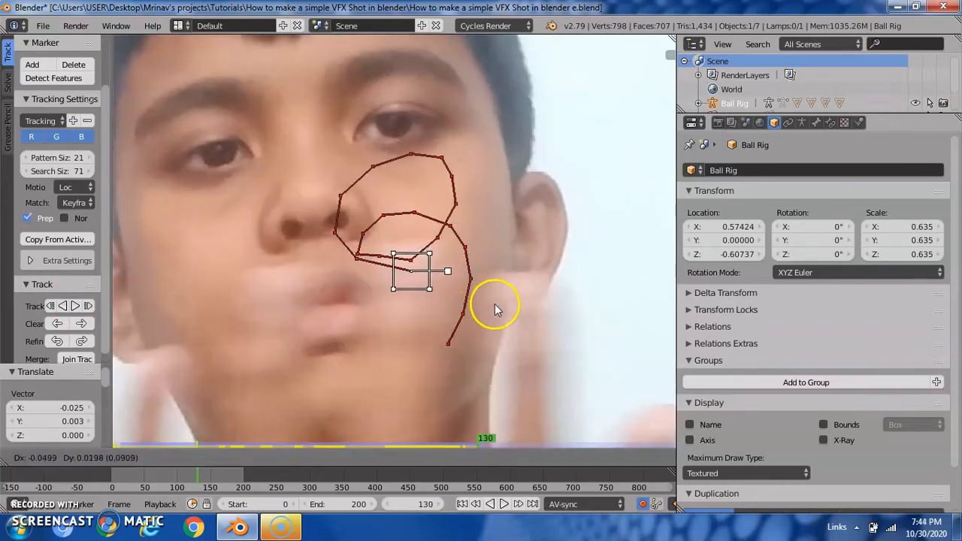
left_click(493, 302)
Reposition the marker on the middle fingertip near the ear at frames 131 and 132
key("Right")
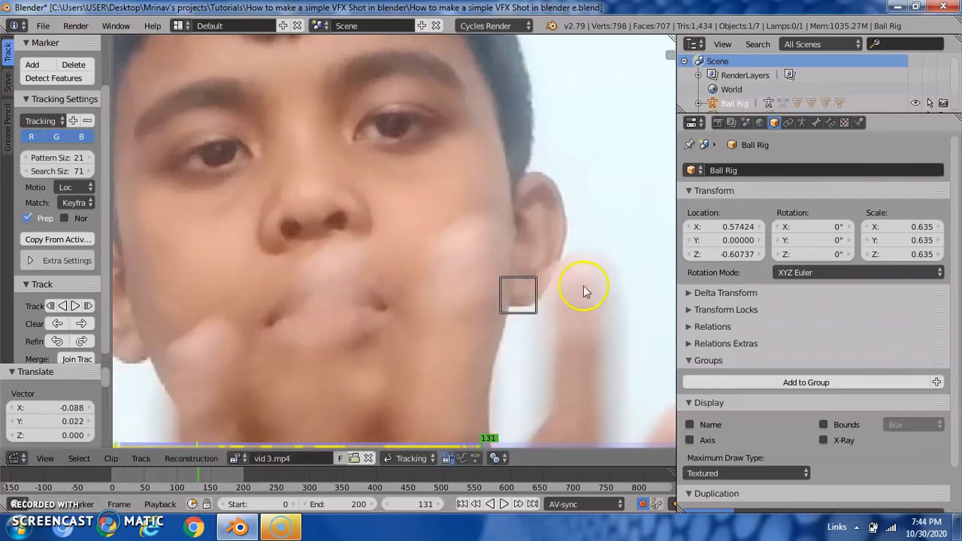
key("g")
left_click(540, 240)
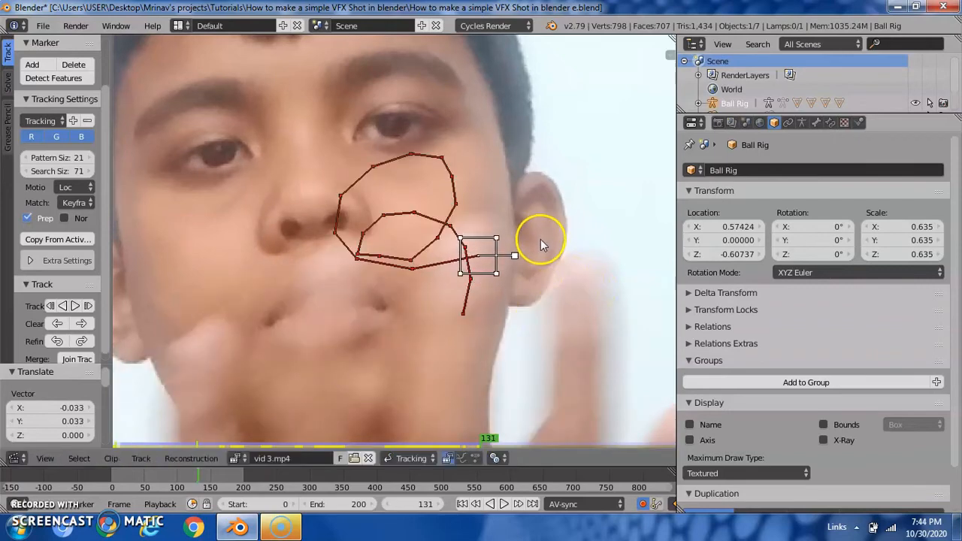
key("Right")
key("g")
left_click(569, 190)
Move the marker onto the middle fingertip at frames 133 and 134, following it up beside the eye
key("Right")
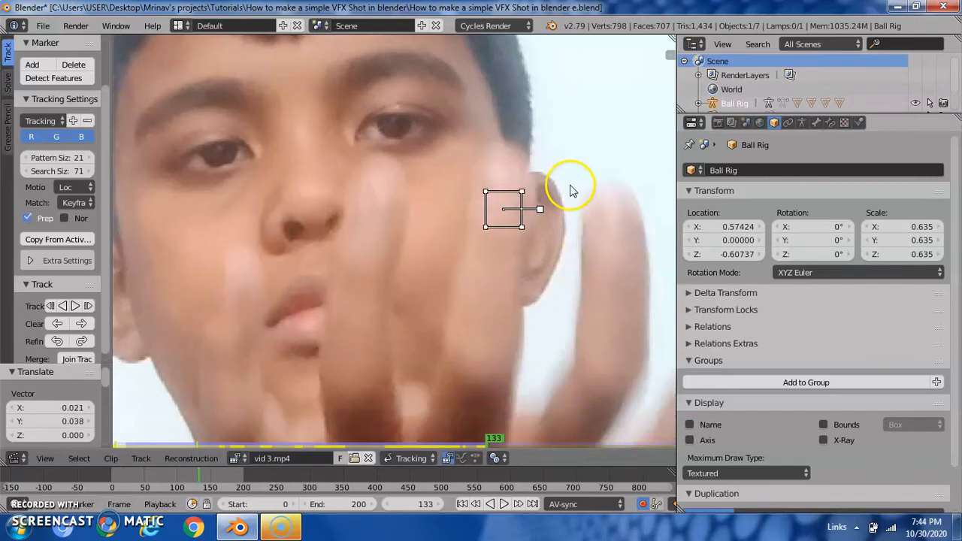
key("g")
left_click(525, 200)
key("Right")
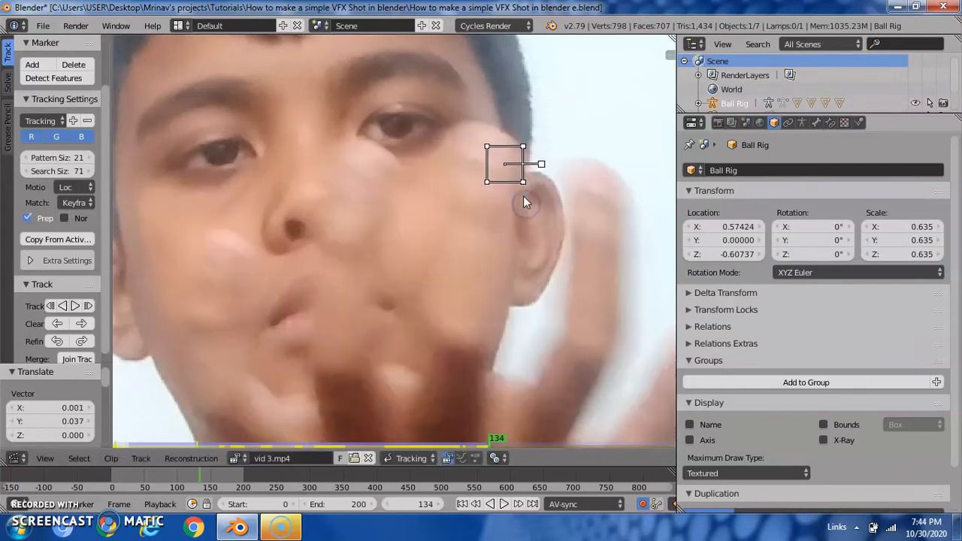
key("g")
left_click(527, 187)
Place the marker on the fingertip under the eye at frames 135 and 136, comparing the two frames before correcting frame 136
key("Right")
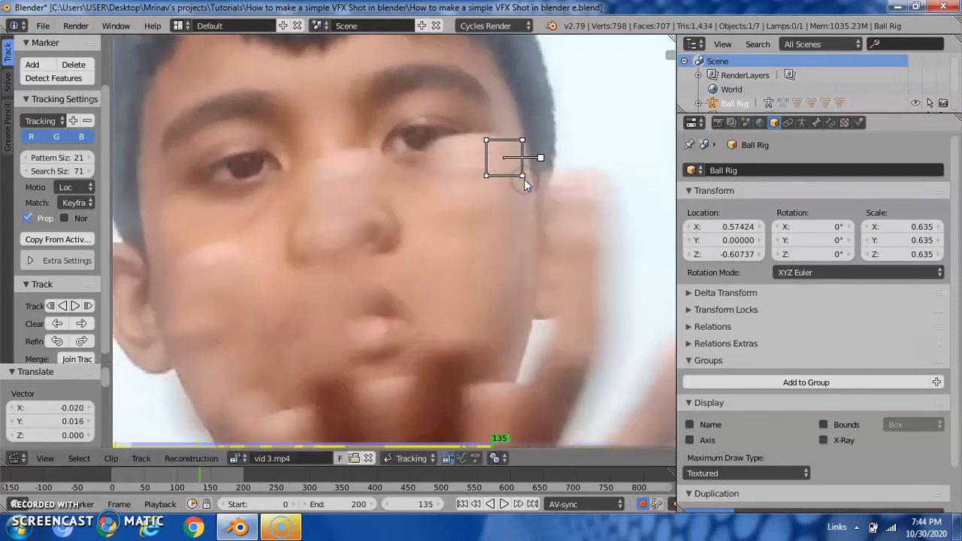
key("g")
left_click(500, 193)
key("Right")
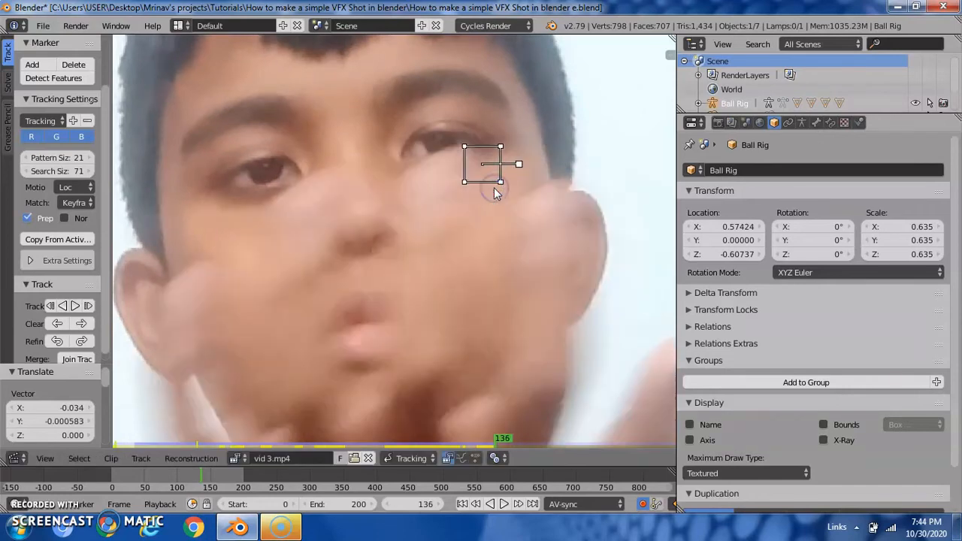
key("g")
left_click(366, 242)
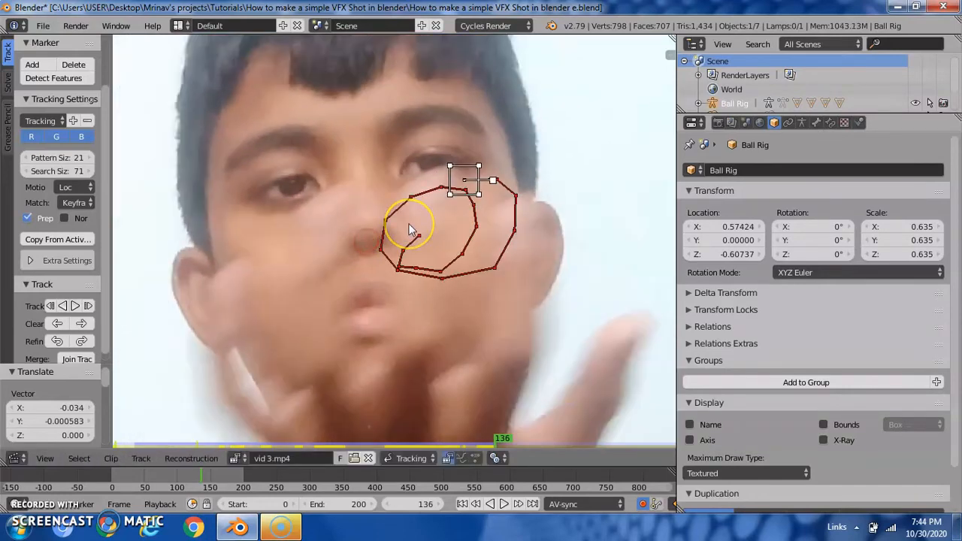
key("Left")
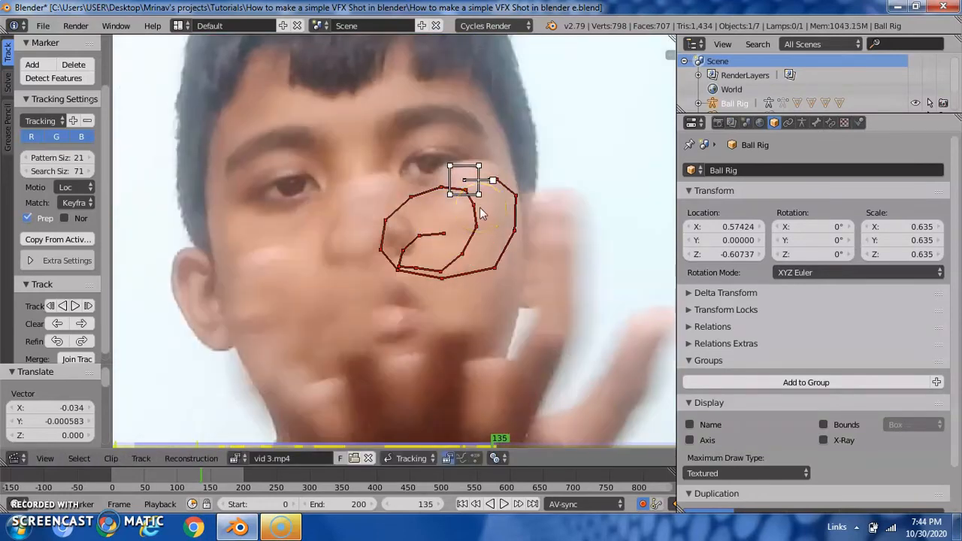
key("Right")
mouse_move(482, 214)
left_mouse_down()
mouse_move(429, 241)
mouse_move(446, 233)
mouse_move(449, 206)
mouse_move(406, 245)
left_mouse_up()
Move the marker down beside the nose onto the middle fingertip at frames 137 and 138
key("Right")
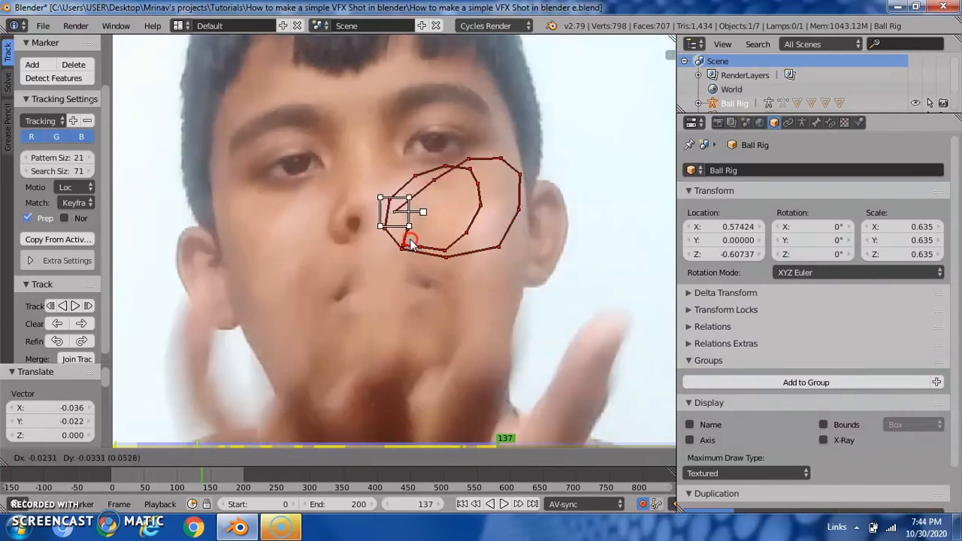
left_click(410, 240)
key("Right")
scroll(432, 226, "up", 2)
mouse_move(435, 192)
right_mouse_down()
mouse_move(408, 244)
mouse_move(409, 234)
right_mouse_up()
Reposition the marker on the middle fingertip at frames 139 to 141, following it across the lower cheek toward the earlobe
key("Right")
middle_click_drag(423, 191, 426, 79)
mouse_move(426, 78)
right_mouse_down()
mouse_move(440, 128)
mouse_move(472, 174)
mouse_move(525, 195)
right_mouse_up()
scroll(472, 174, "down", 4)
key("Right")
scroll(471, 175, "up", 3)
key("Right")
middle_click_drag(525, 196, 479, 191)
right_click_drag(460, 177, 526, 154)
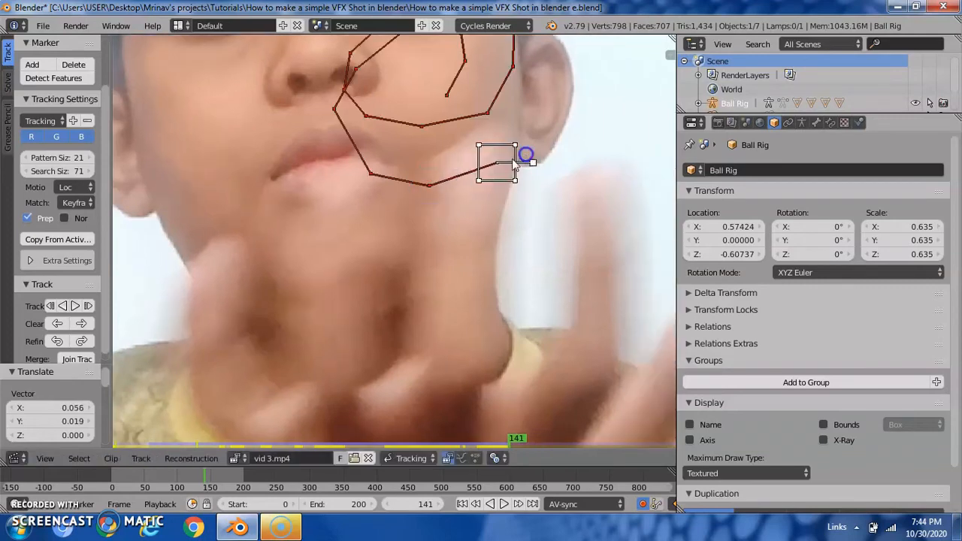
Move the marker up onto the middle fingertip in front of the ear at frames 142 and 143
middle_click_drag(483, 162, 389, 242)
key("Right")
key("Right")
key("Left")
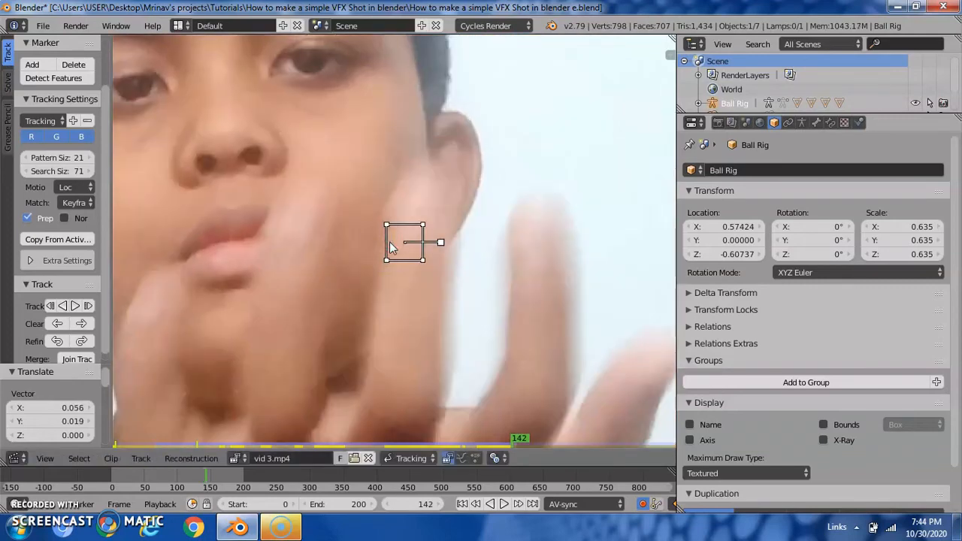
right_click_drag(389, 241, 424, 199)
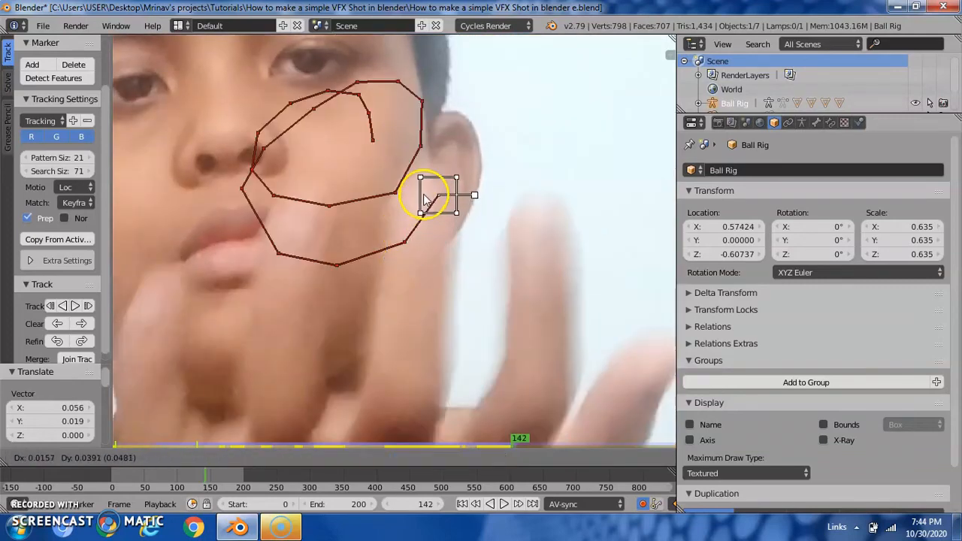
left_click(415, 206)
key("Right")
middle_click_drag(464, 194, 476, 239)
key("g")
left_click(477, 211)
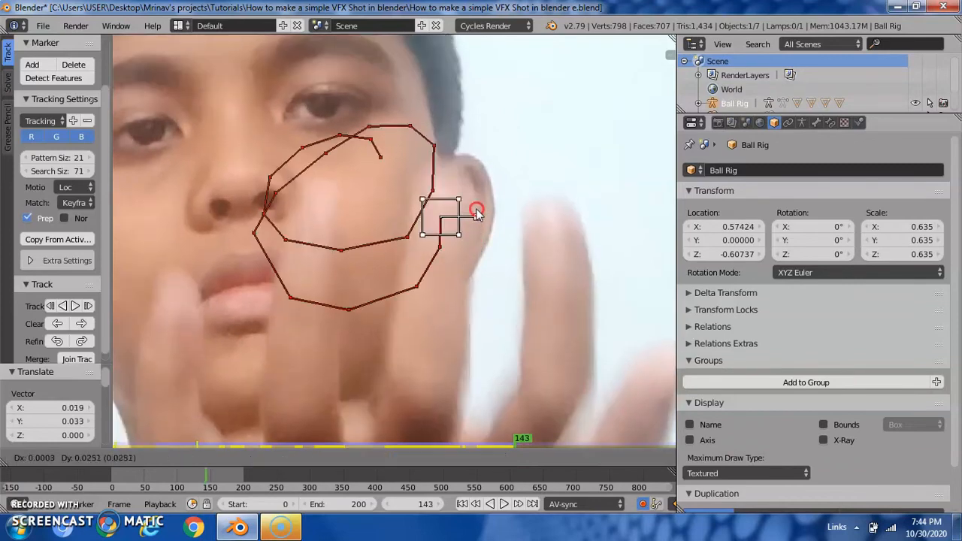
Place the marker on the middle fingertip at frames 143 to 145, following it up past the ear toward the outer eye
right_click_drag(476, 209, 479, 190)
left_click(479, 191)
key("Right")
middle_click_drag(479, 191, 515, 232)
right_click_drag(516, 231, 494, 208)
left_click(494, 209)
key("g")
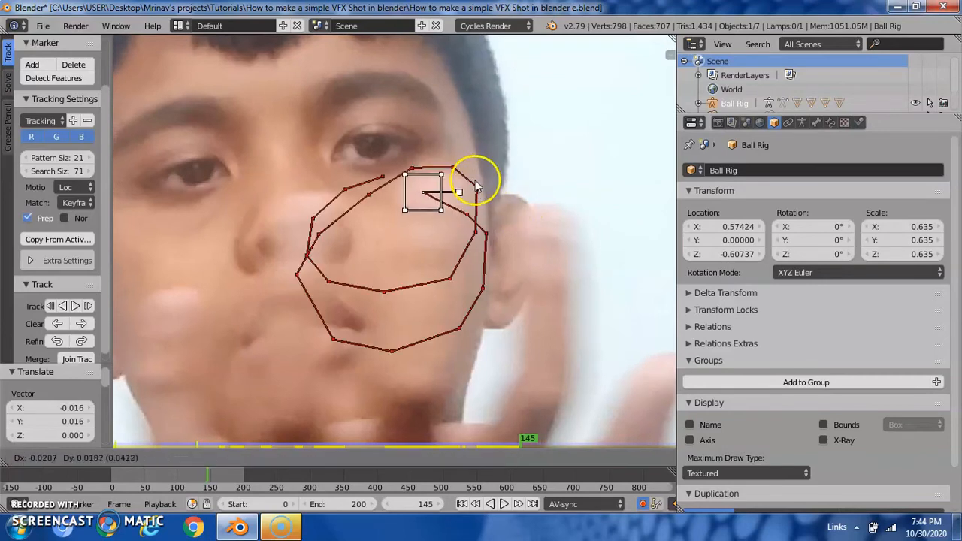
left_click(484, 184)
Reposition the marker on the middle fingertip at frames 146 and 147, moving it across the upper cheek toward the nose
scroll(484, 184, "down", 3)
key("Right")
scroll(484, 185, "up", 4)
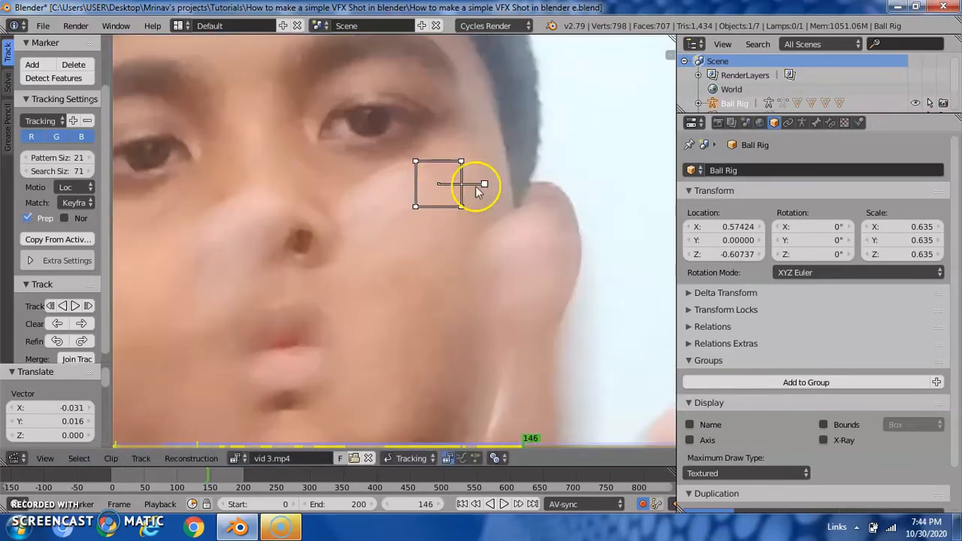
key("g")
left_click(428, 207)
key("Right")
middle_click_drag(454, 255, 539, 161)
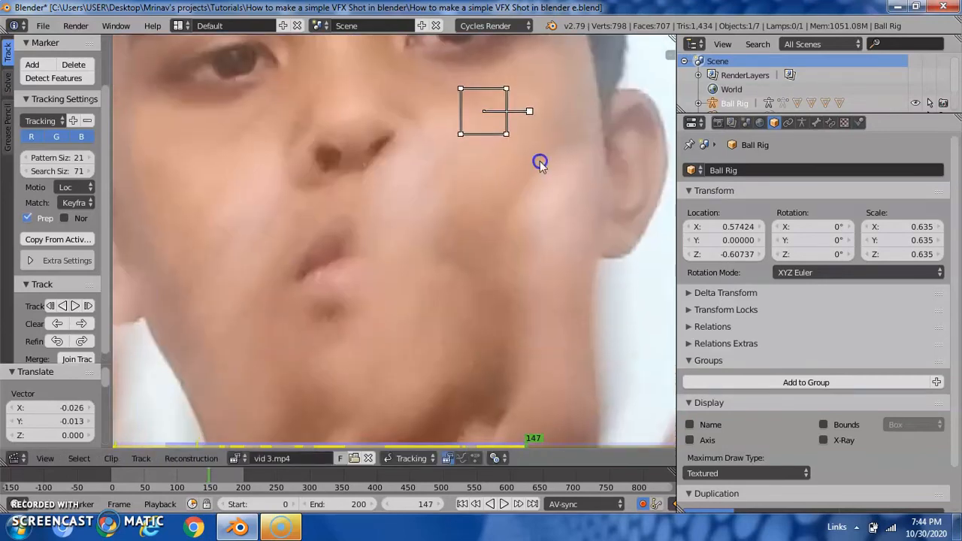
key("g")
left_click(491, 213)
Move the marker down onto the middle fingertip over the lips at frames 148 and 149
scroll(490, 213, "down", 8)
key("Right")
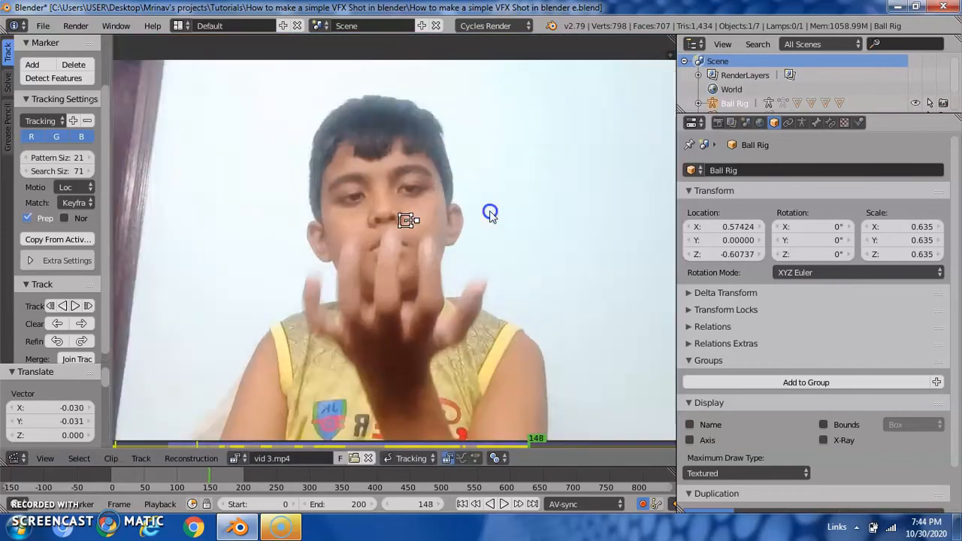
scroll(490, 210, "up", 8)
key("g")
left_click(331, 257)
scroll(330, 254, "down", 4)
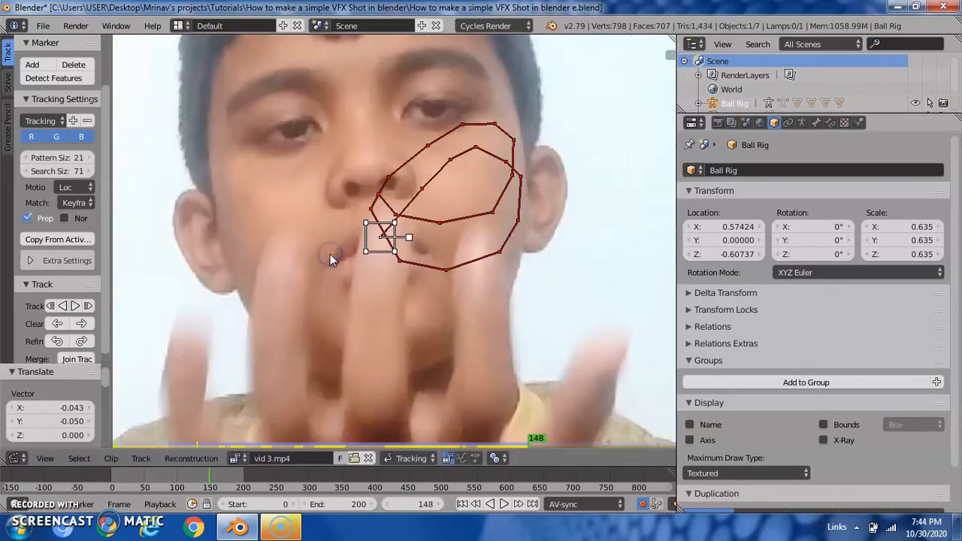
key("Up")
key("Right")
scroll(330, 254, "up", 2)
key("g")
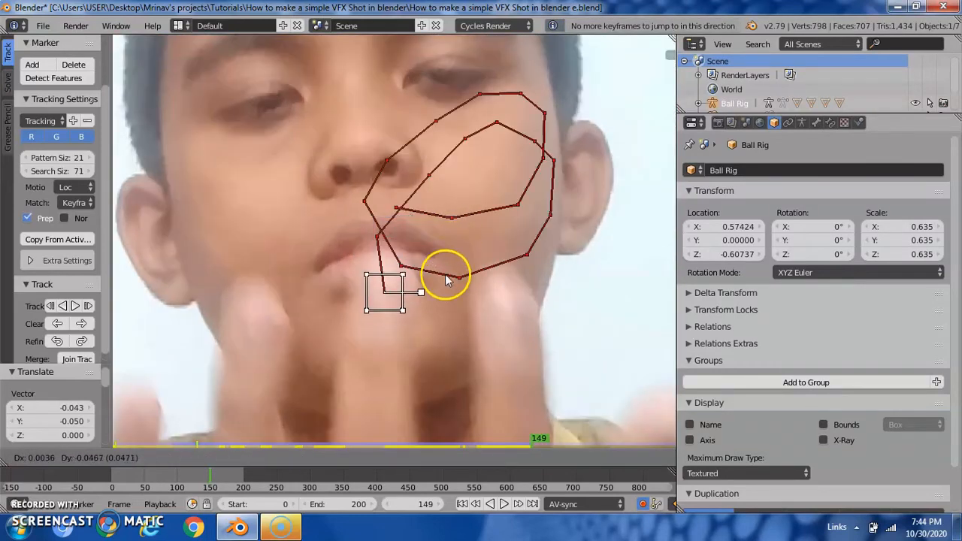
left_click(445, 278)
Track the marker forward from frame 149, correcting it onto the middle fingertip across the lower cheek at frames 151 and 152
left_click(74, 308)
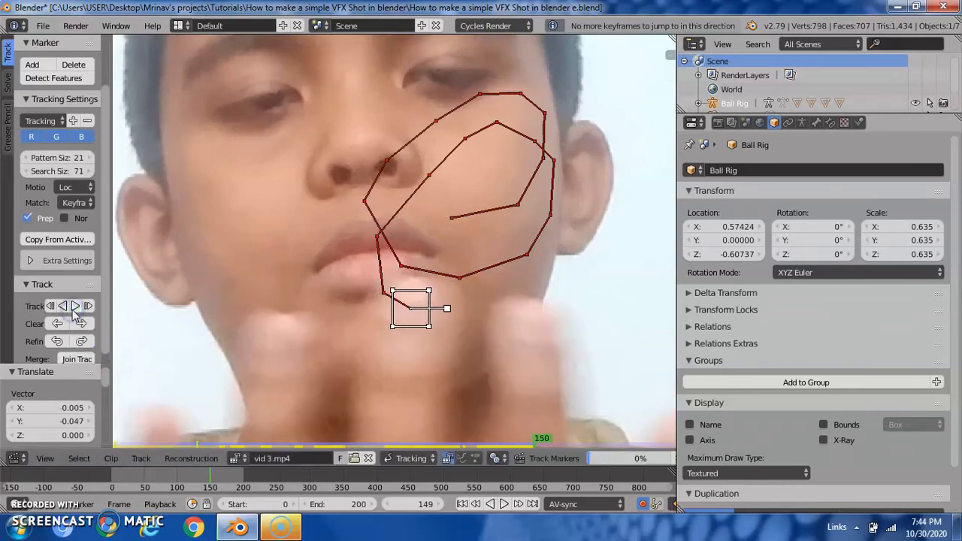
scroll(422, 306, "up", 2)
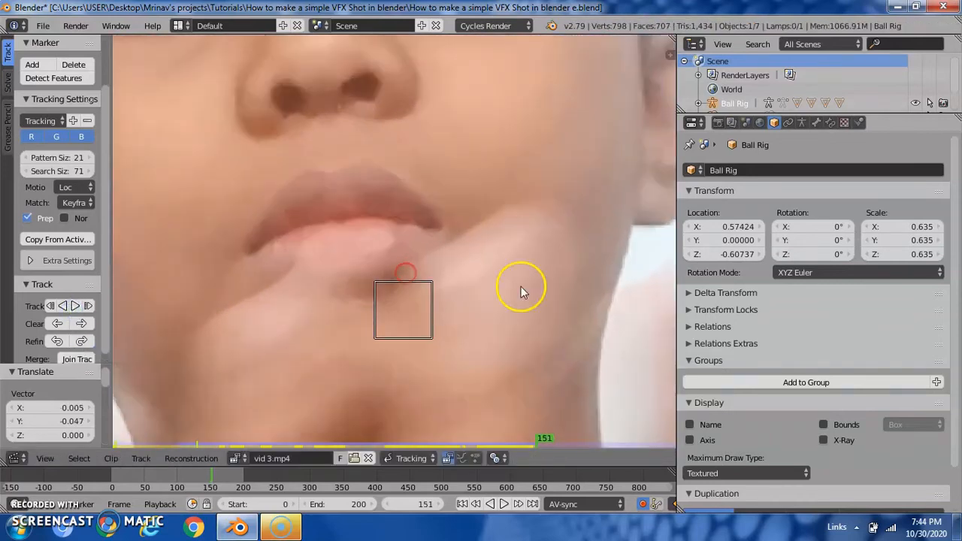
key("g")
left_click(574, 269)
middle_click_drag(567, 272, 498, 279)
key("Right")
scroll(518, 286, "down", 4)
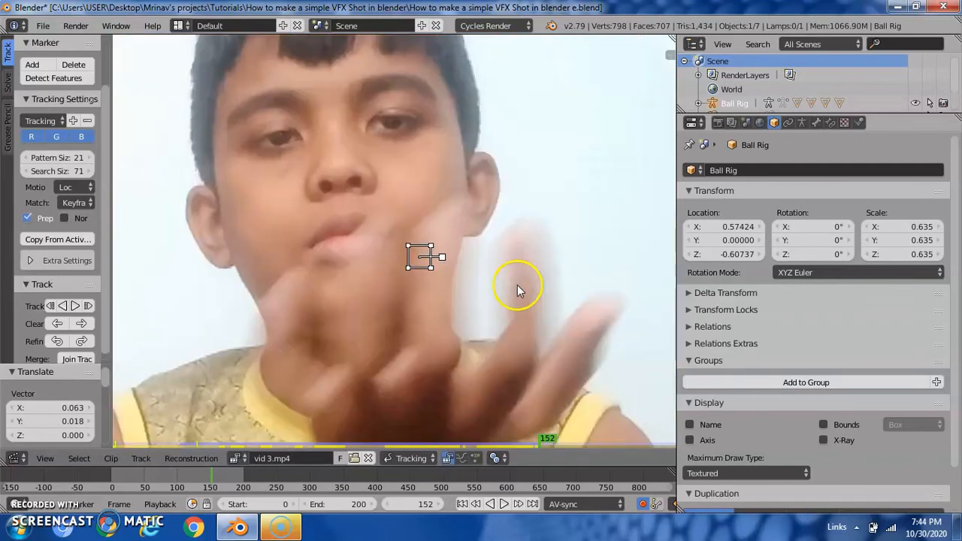
key("g")
left_click(532, 260)
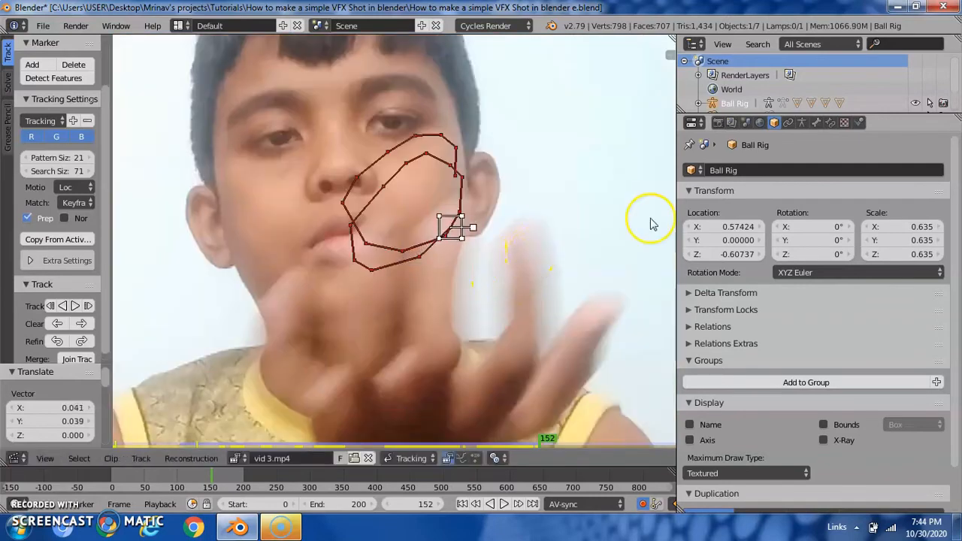
Move the marker up along the ear onto the middle fingertip at frames 153 and 154
key("Right")
key("g")
left_click(487, 188)
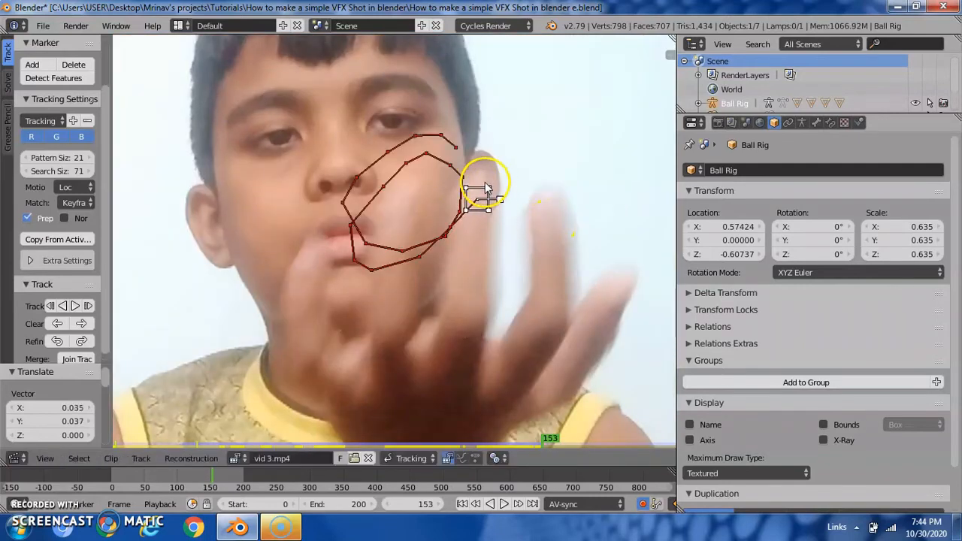
key("Right")
key("g")
left_click(493, 150)
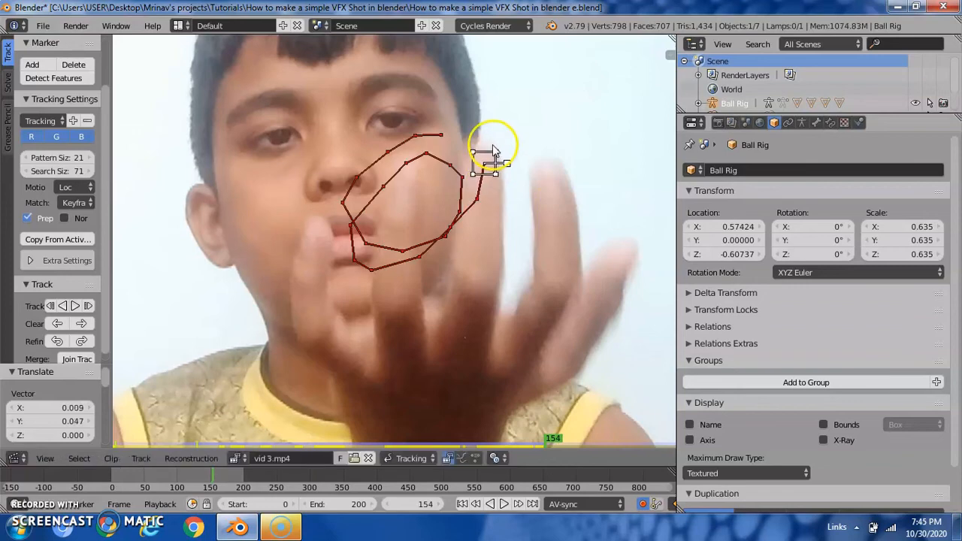
Reposition the marker on the middle fingertip at frames 155 and 156, following it from the ear toward the outer eye
key("Right")
key("g")
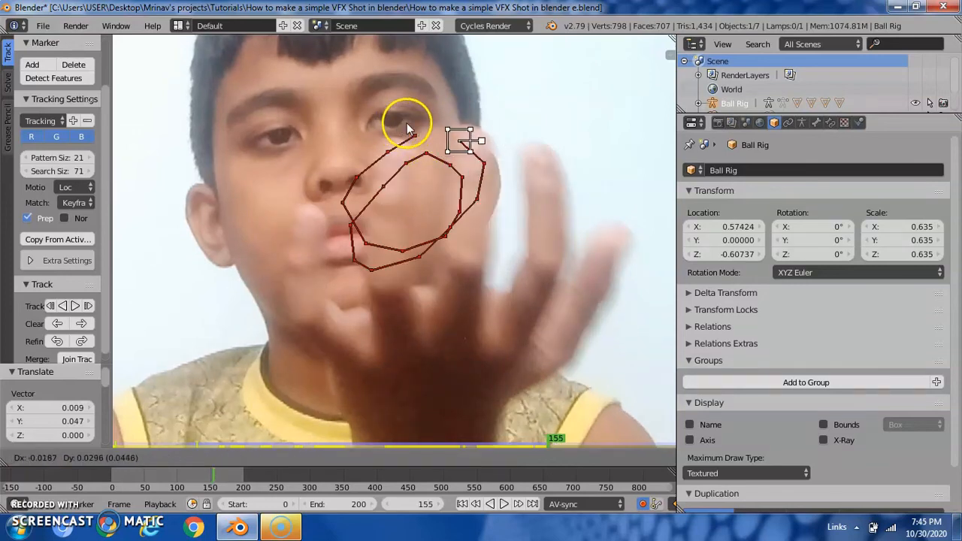
left_click(416, 123)
key("Right")
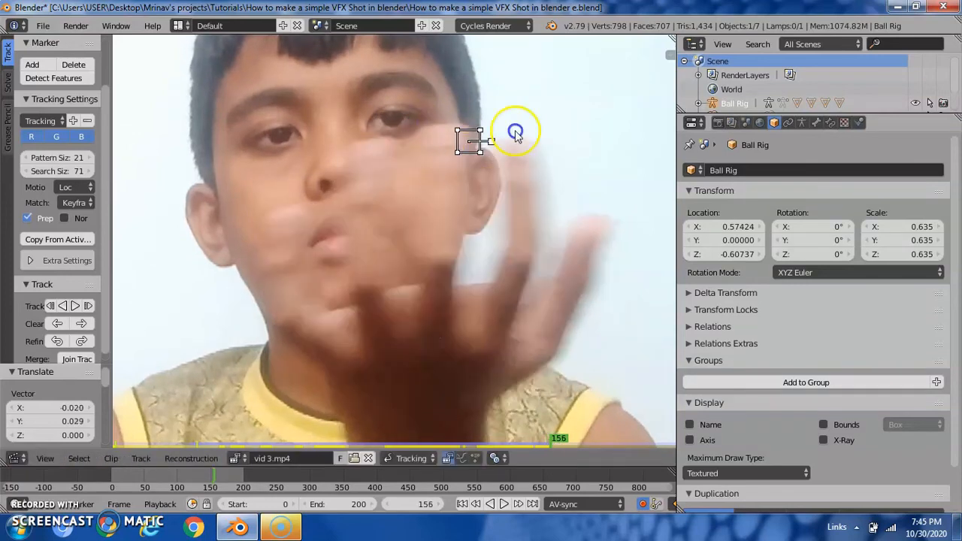
key("g")
left_click(491, 131)
Move the marker under the eye and down toward the nose onto the middle fingertip at frames 157 and 158
key("Right")
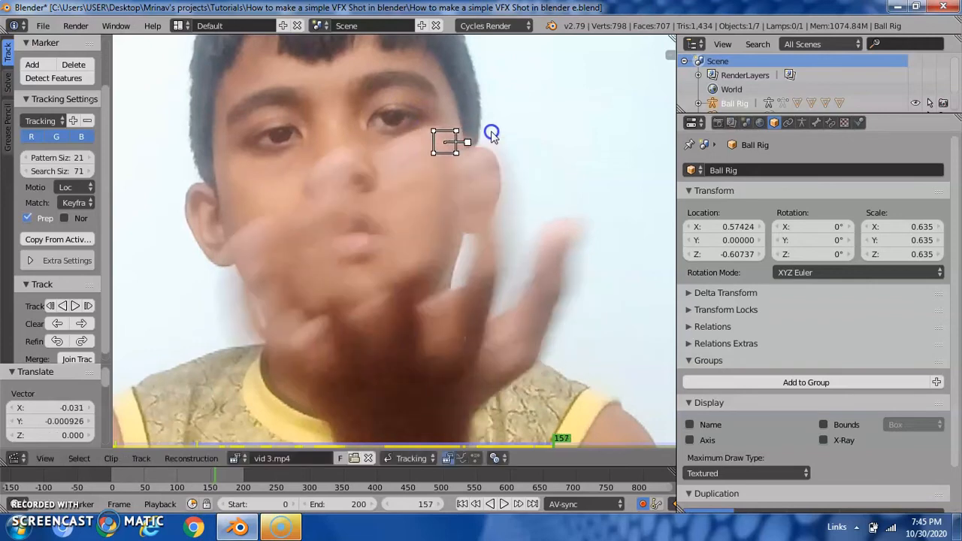
key("g")
left_click(462, 146)
key("Right")
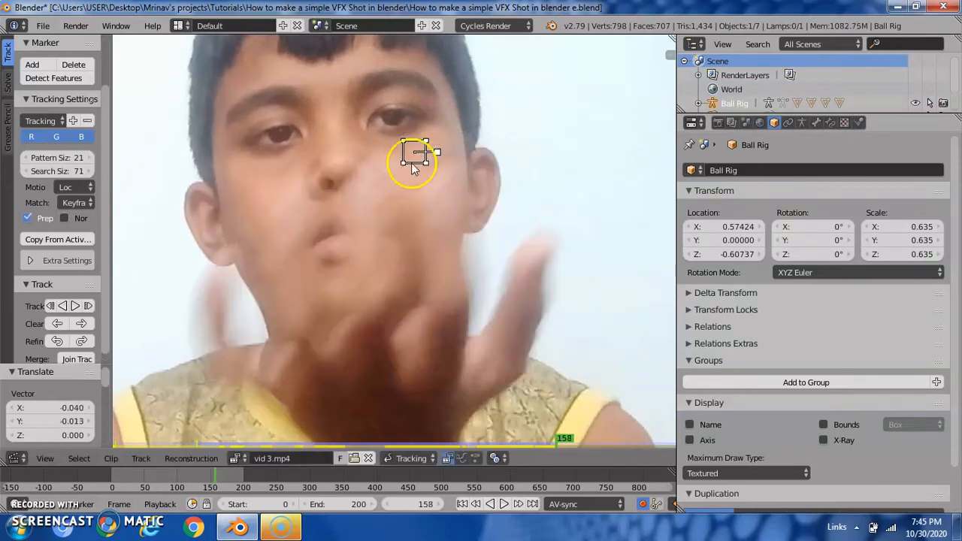
key("g")
left_click(421, 170)
Place the marker on the middle fingertip over the upper lip at frame 159 and fine-tune its position
key("Right")
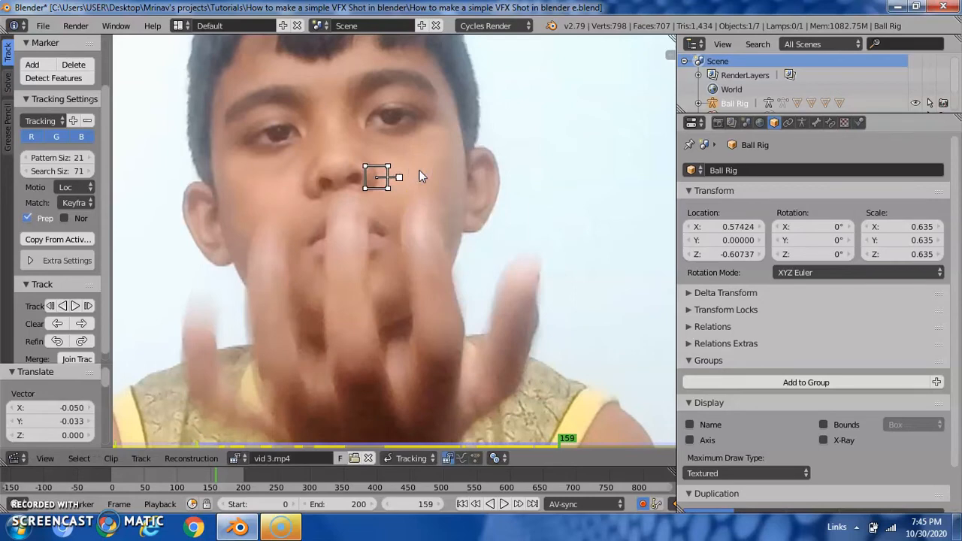
key("g")
left_click(387, 226)
left_click(56, 262)
key("g")
left_click(430, 236)
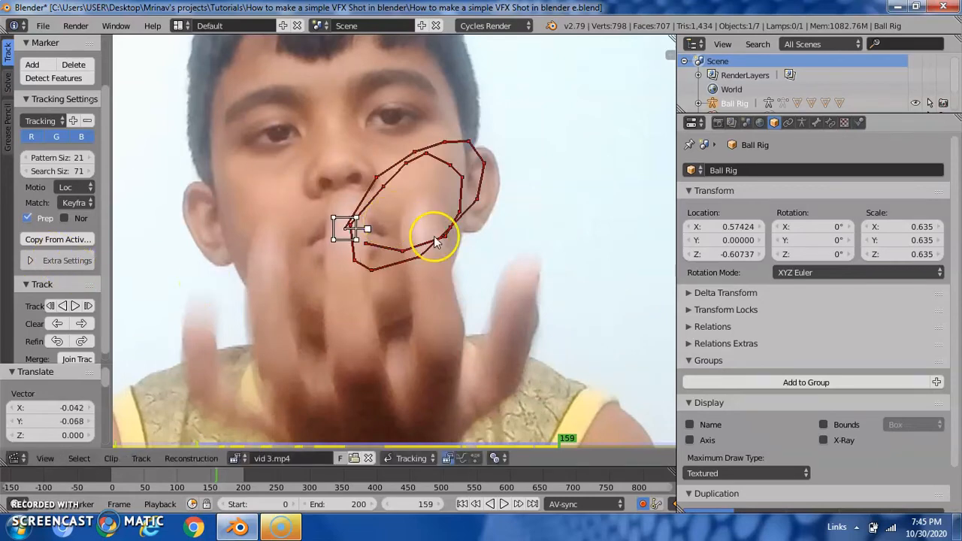
Reposition the marker on the middle fingertip below the mouth at frames 160 and 161
key("Right")
key("g")
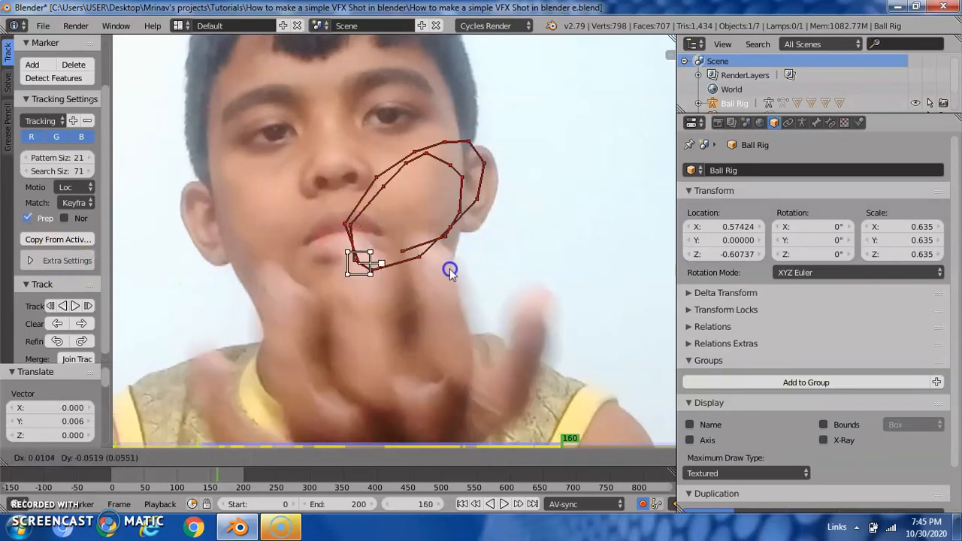
left_click(451, 271)
key("Right")
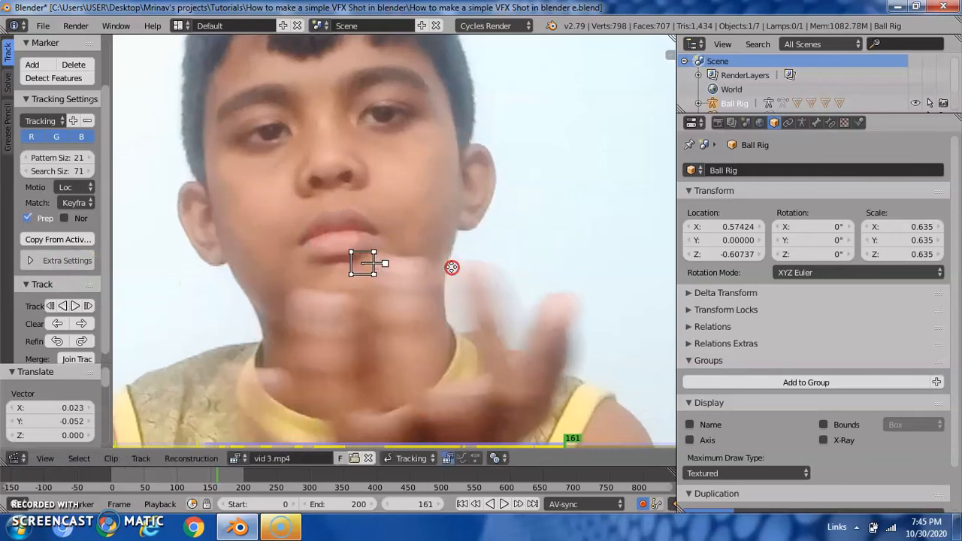
key("g")
left_click(449, 196)
Move the marker outward past the jaw onto the middle fingertip at frames 162 and 163
key("Right")
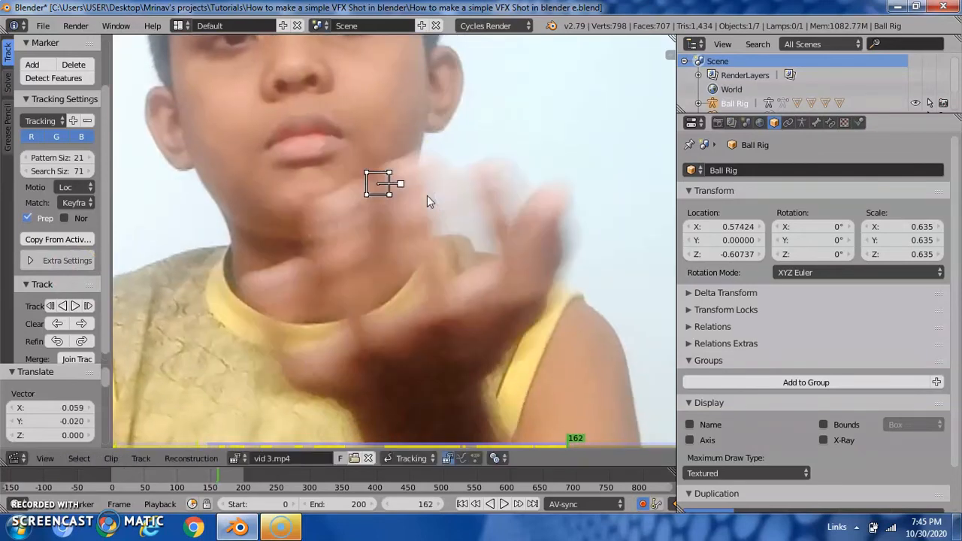
key("g")
left_click(462, 189)
key("Right")
key("g")
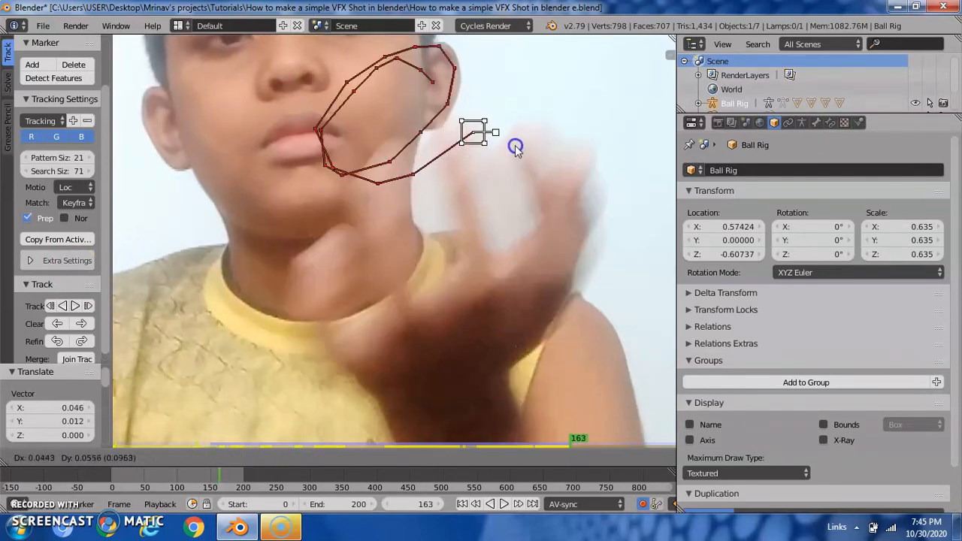
left_click(501, 160)
Place the marker on the middle fingertip at frames 164 to 166, following it up beside the ear as the hand swings away
key("Right")
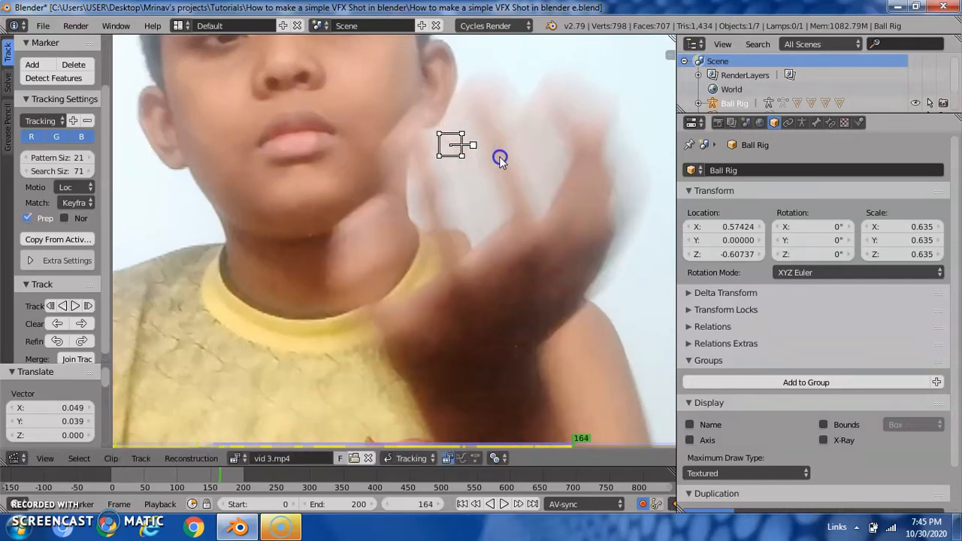
key("g")
left_click(519, 135)
key("Right")
middle_click_drag(545, 138, 534, 200)
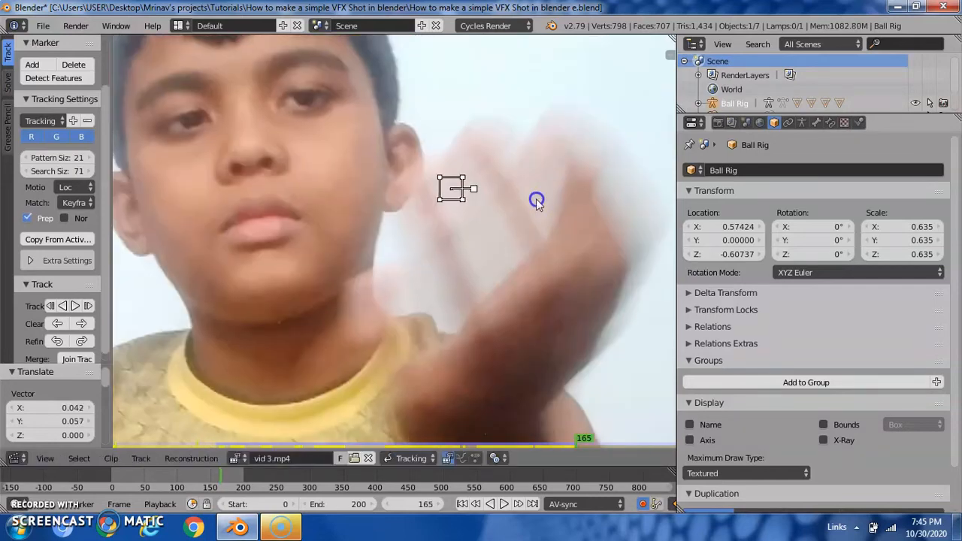
key("g")
left_click(564, 164)
scroll(565, 163, "down", 2)
key("Right")
key("g")
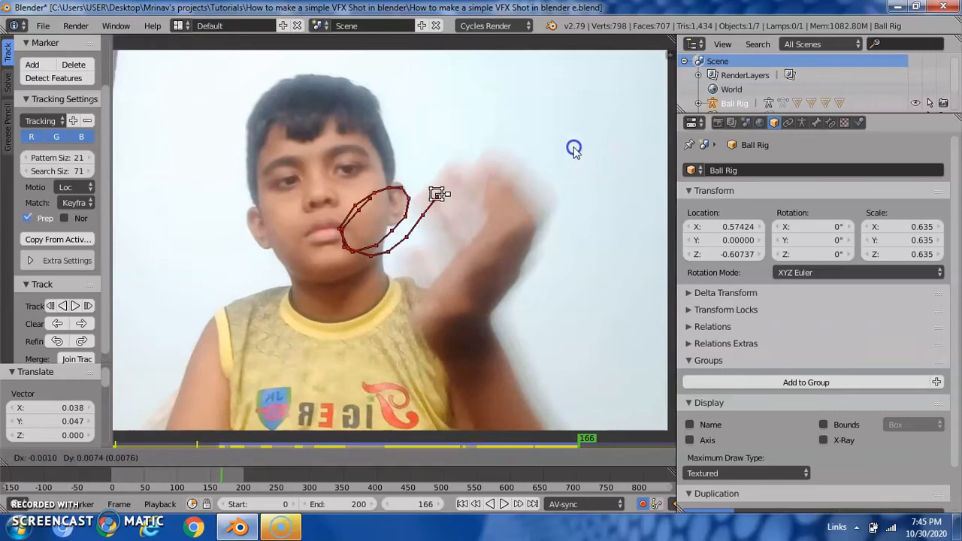
left_click(582, 137)
Step back from frame 167 to frame 160 and set the scene's end frame to 160
key("Right")
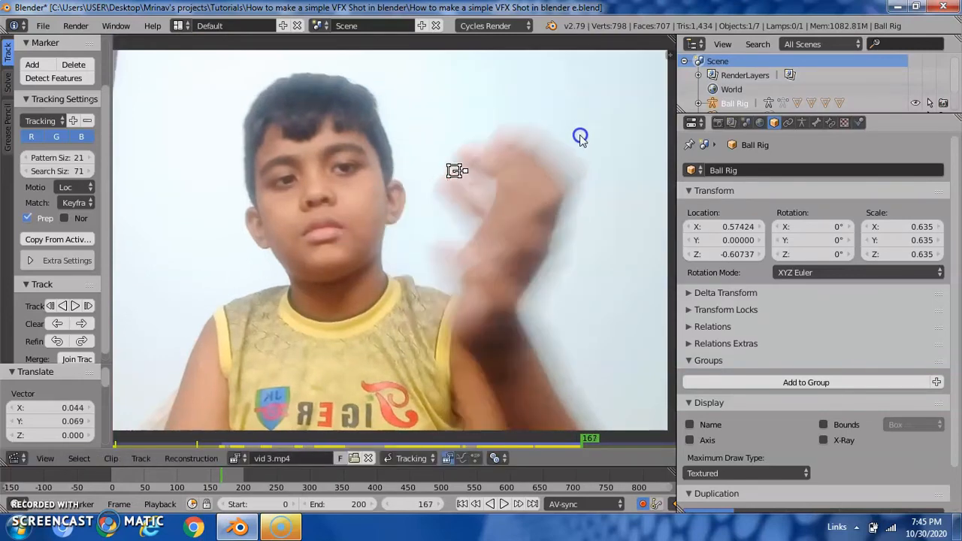
scroll(497, 193, "down", 3)
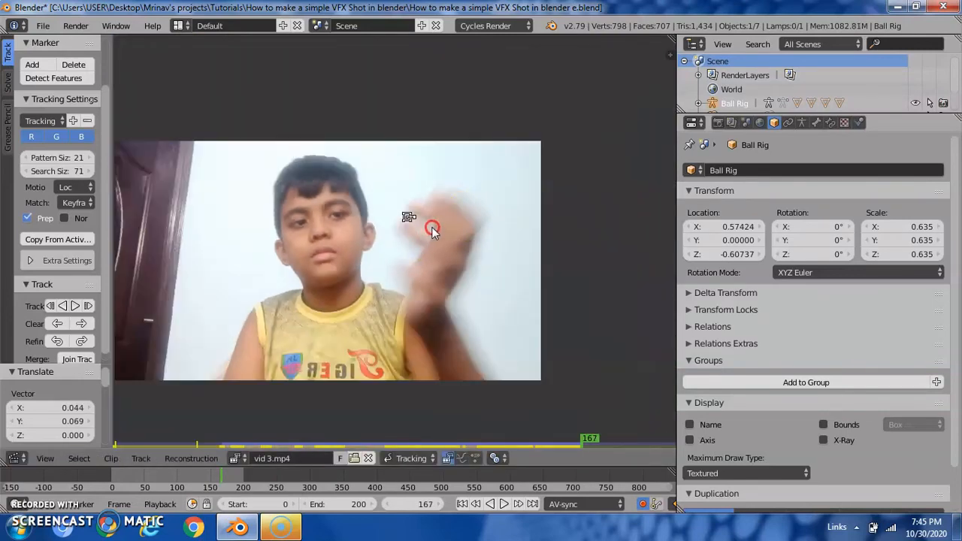
key("Left")
key("Left")
key("Left")
key("Left")
key("Left")
key("Left")
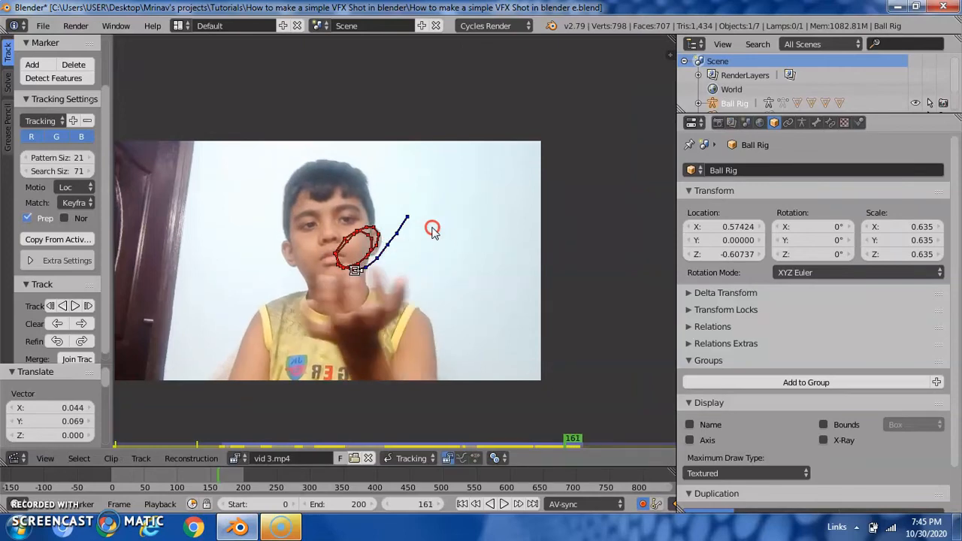
scroll(415, 244, "up", 1)
key("Left")
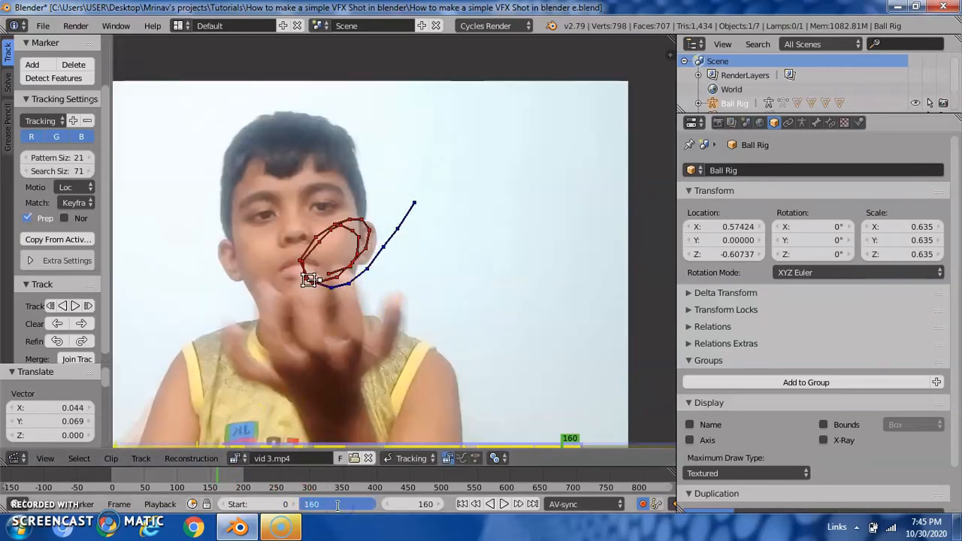
left_click(355, 370)
Return to the beginning of the clip and set the scene's start frame to 1
key("shift+Left")
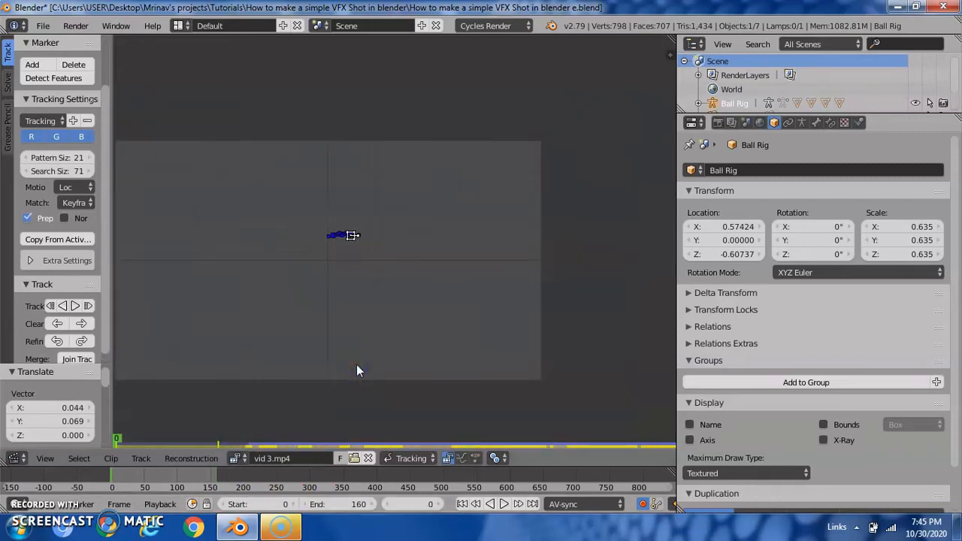
scroll(357, 368, "down", 2)
key("Right")
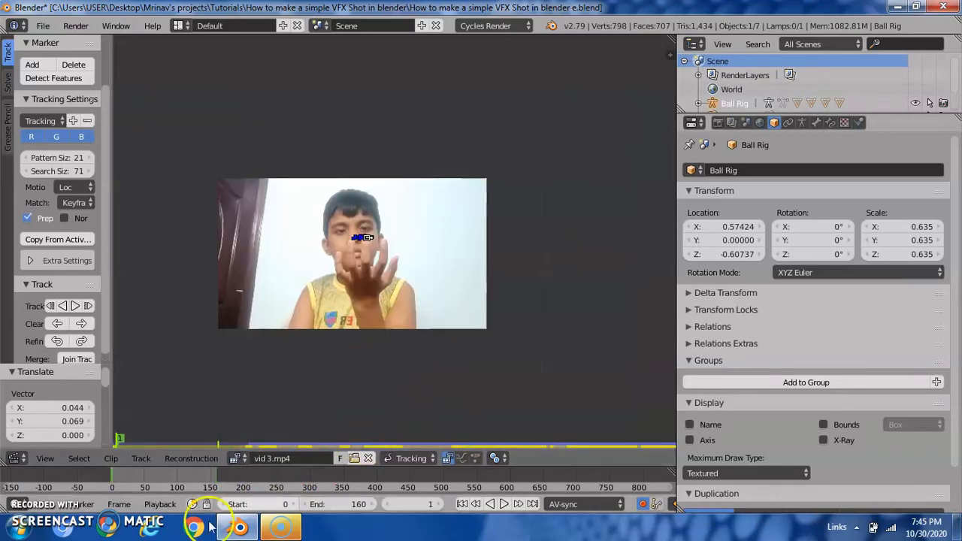
left_click(255, 505)
type("1")
left_click(419, 229)
Play the clip from frame 1 and scrub its opening frames to check how the marker follows the fingertip
scroll(421, 233, "up", 2)
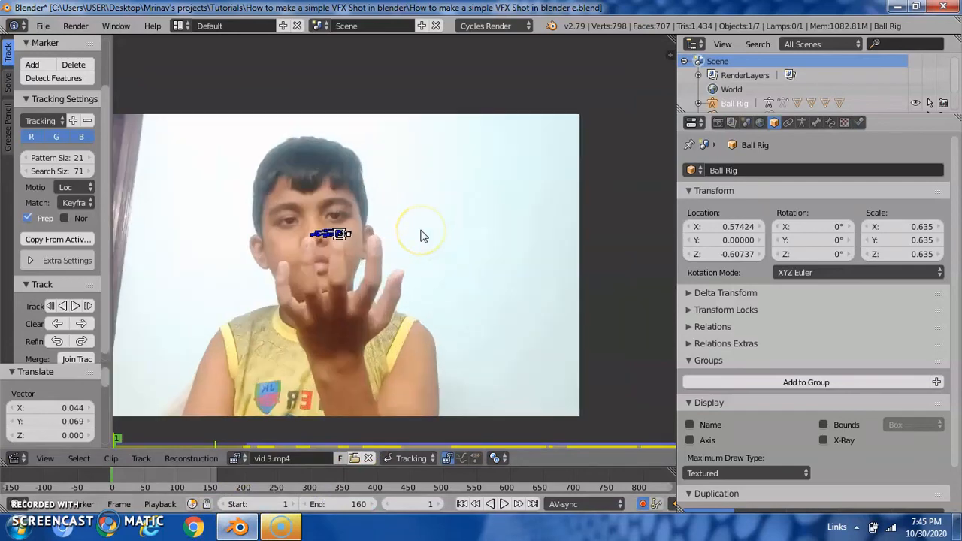
key("alt+a")
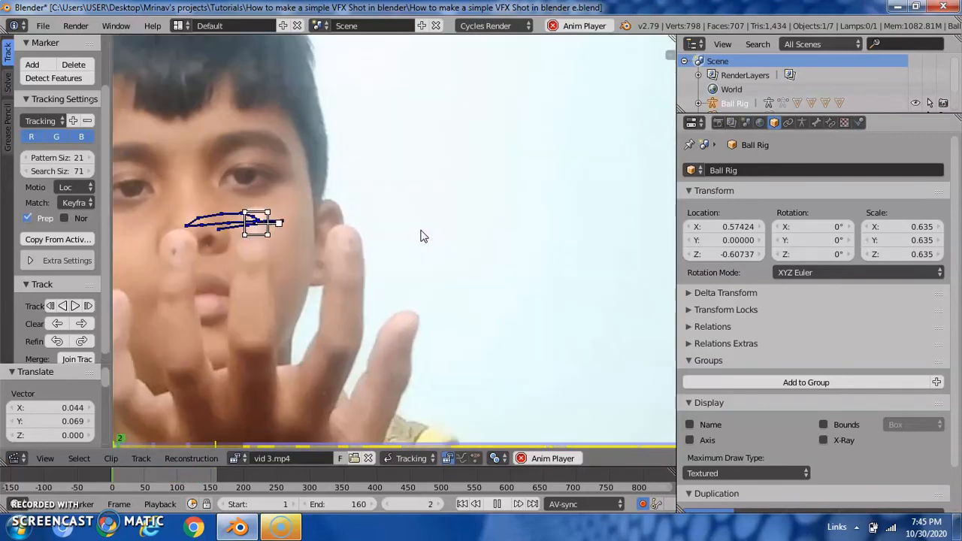
key("alt+a")
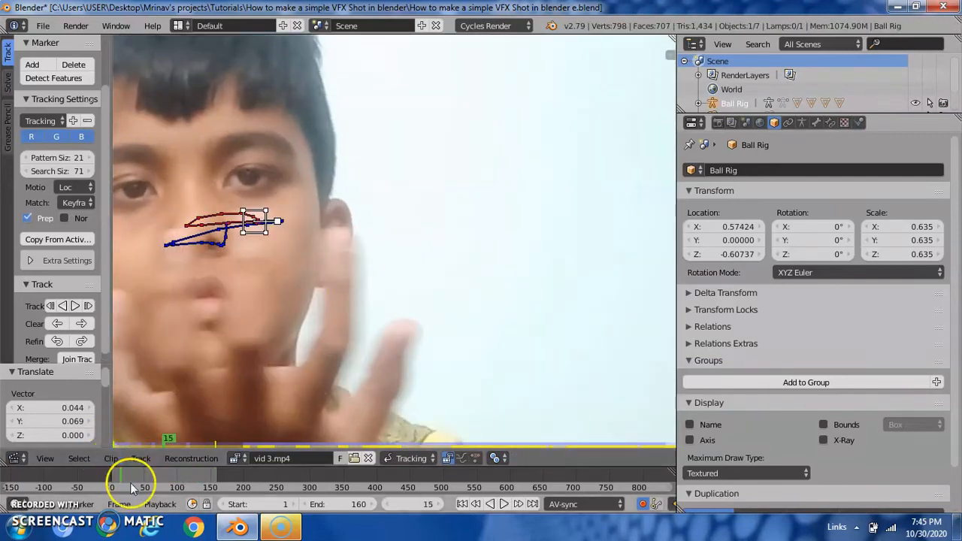
left_click_drag(131, 488, 107, 487)
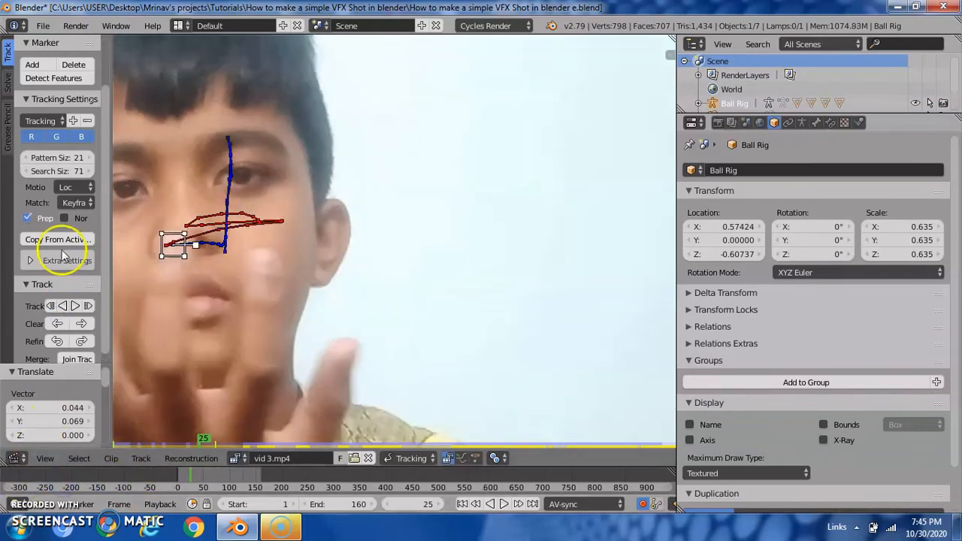
Widen the clip editor's tool shelf and look through its tracking and solving options with the whole clip frame in view
scroll(65, 252, "up", 2)
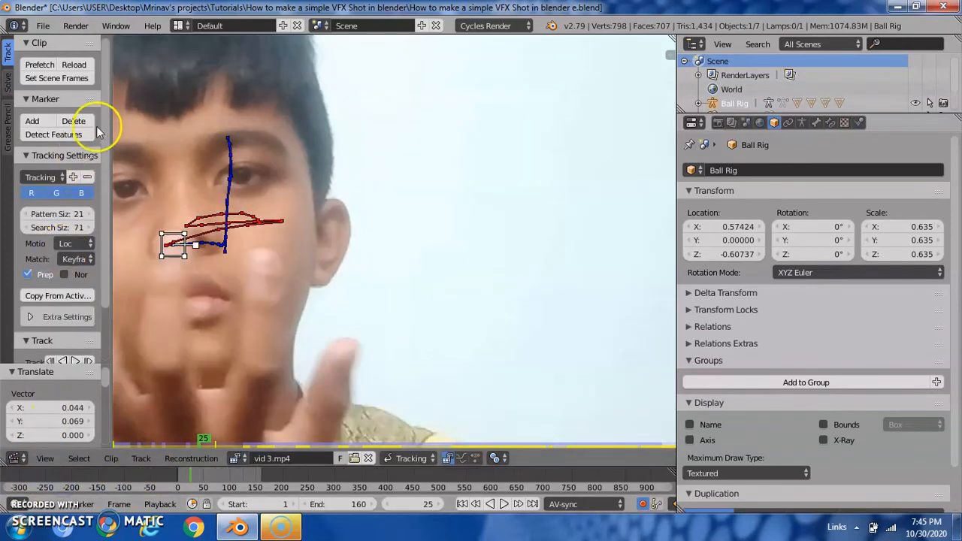
left_click(7, 84)
scroll(38, 98, "down", 1)
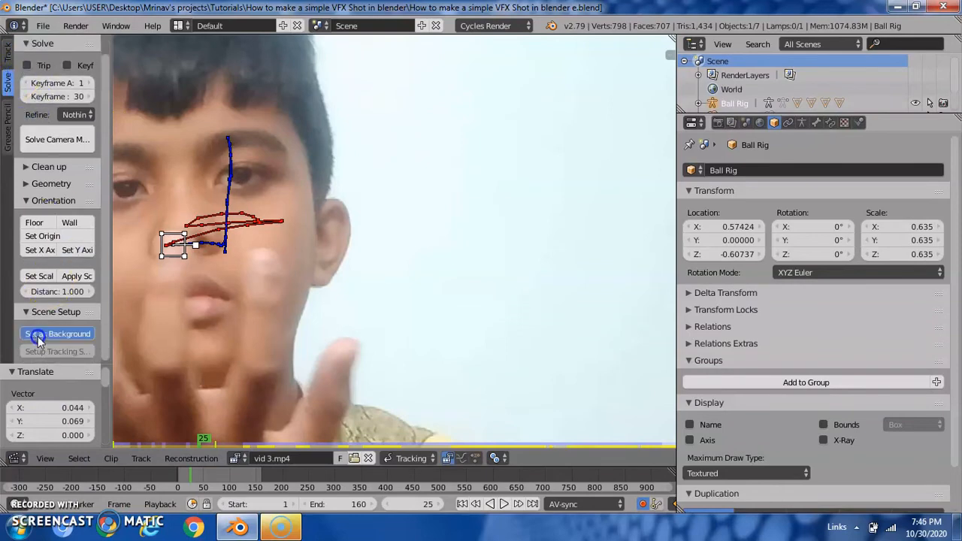
left_click_drag(112, 311, 180, 310)
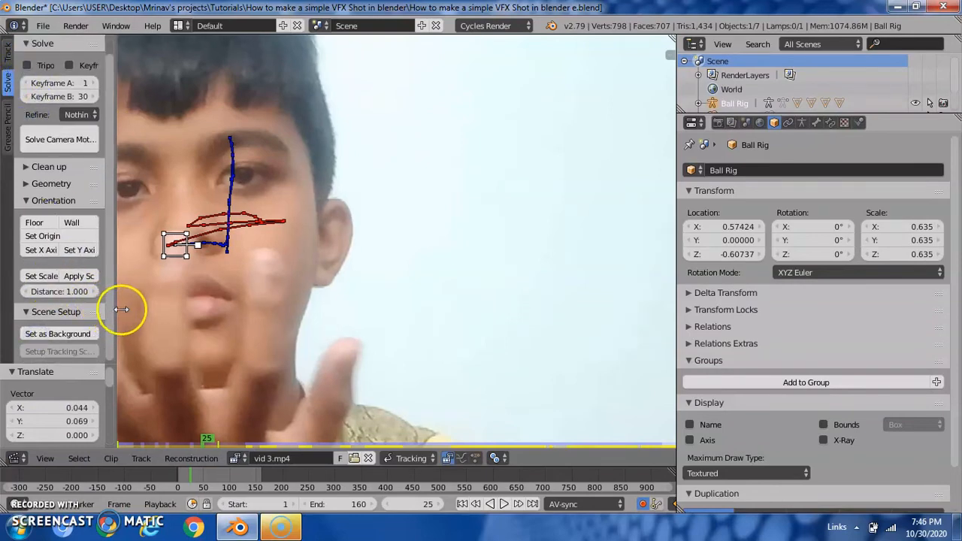
left_click(7, 52)
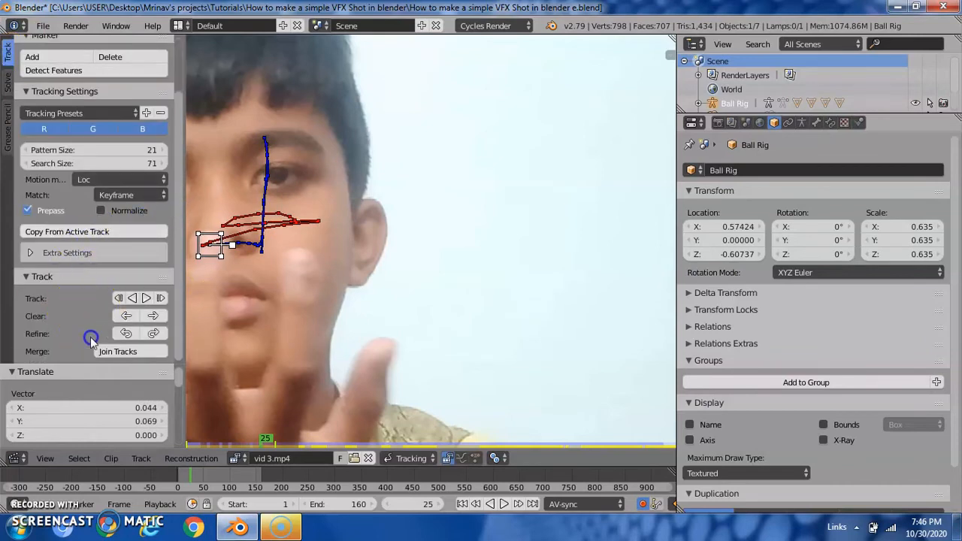
scroll(98, 353, "up", 2)
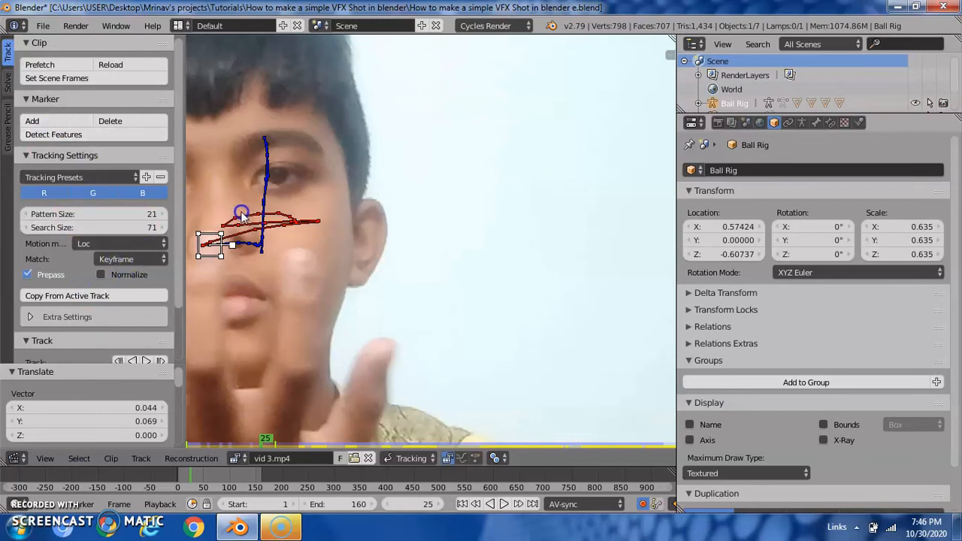
scroll(385, 277, "down", 4)
middle_click_drag(385, 277, 481, 263)
scroll(149, 285, "down", 2)
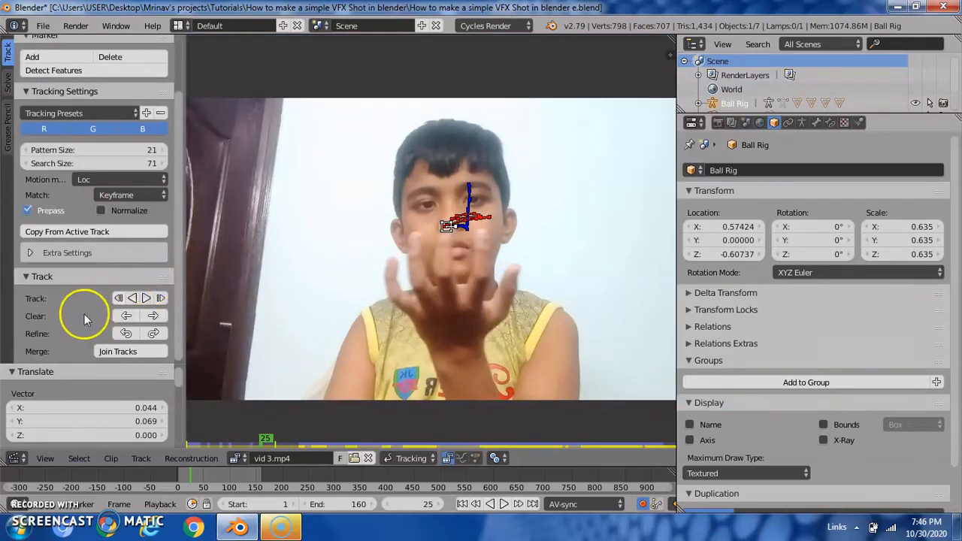
Expand the solver's Geometry options and link an empty to the fingertip track
left_click(9, 116)
left_click(8, 77)
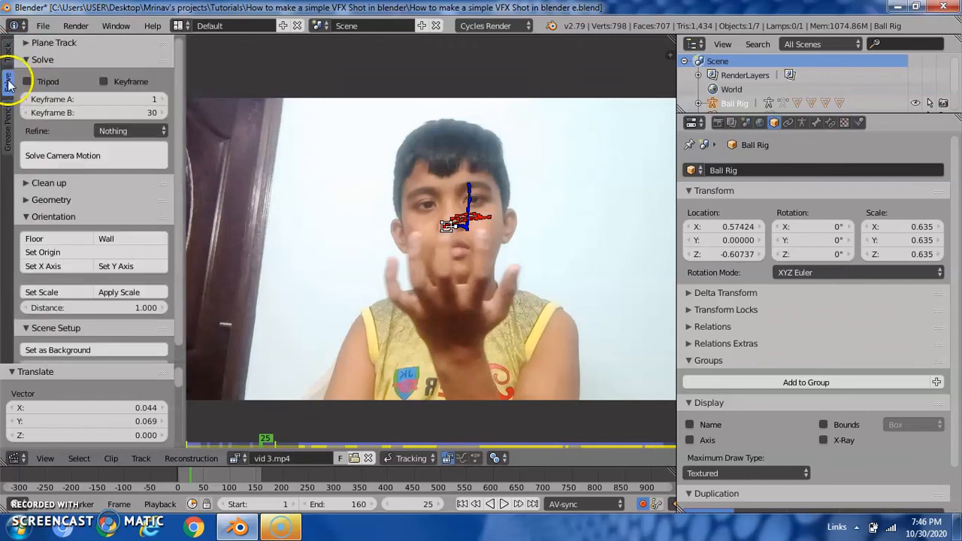
scroll(64, 142, "down", 2)
left_click(52, 183)
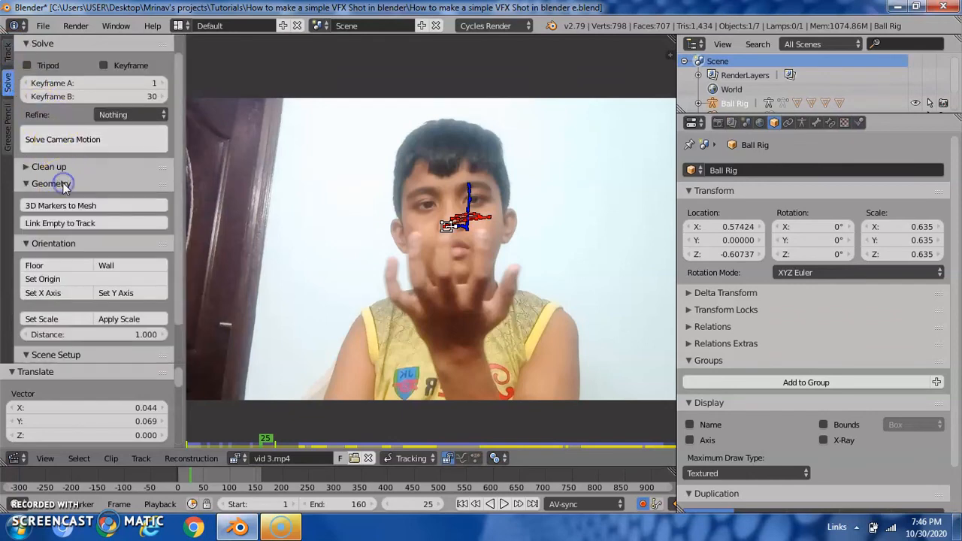
scroll(65, 188, "down", 2)
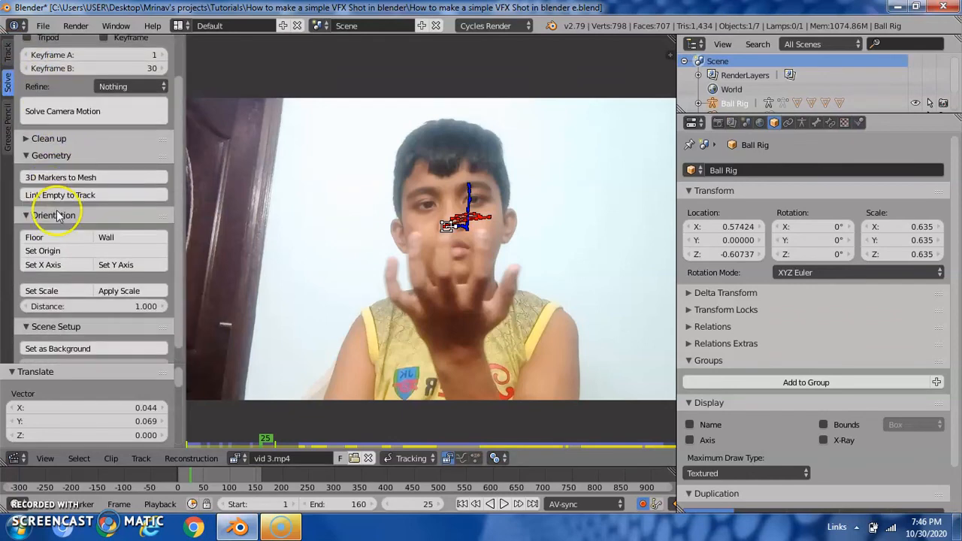
left_click(60, 194)
scroll(329, 235, "down", 1)
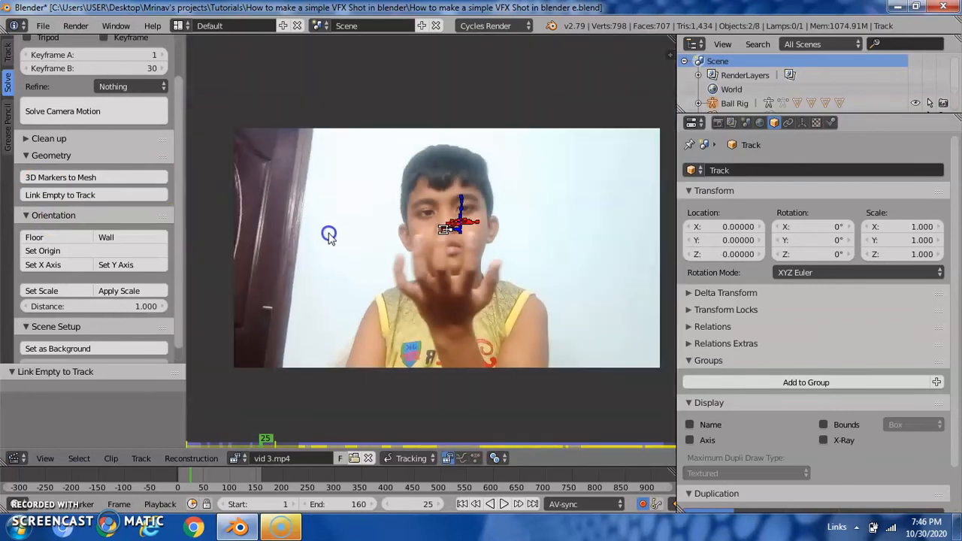
Change the clip editor to the 3D View, look at the scene through the camera and deselect everything
left_click(16, 458)
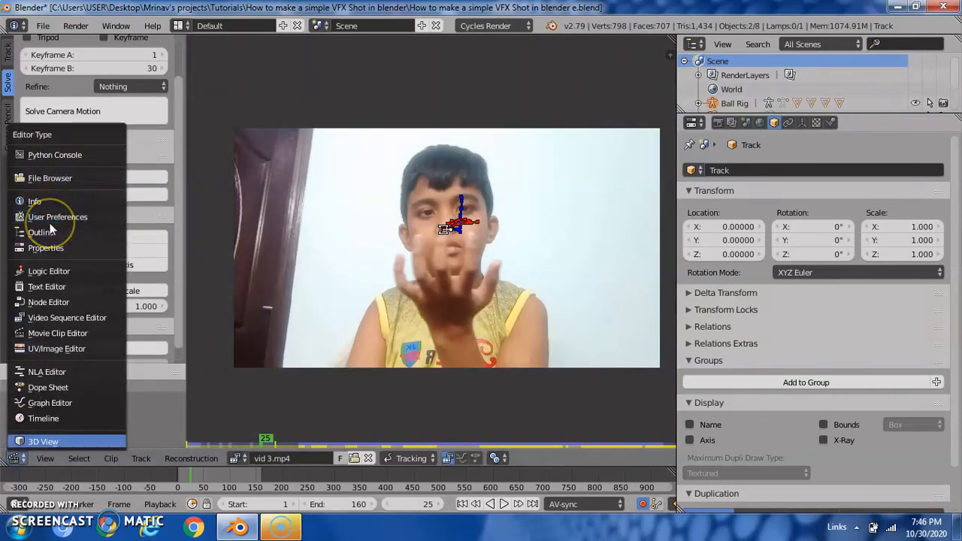
left_click(32, 439)
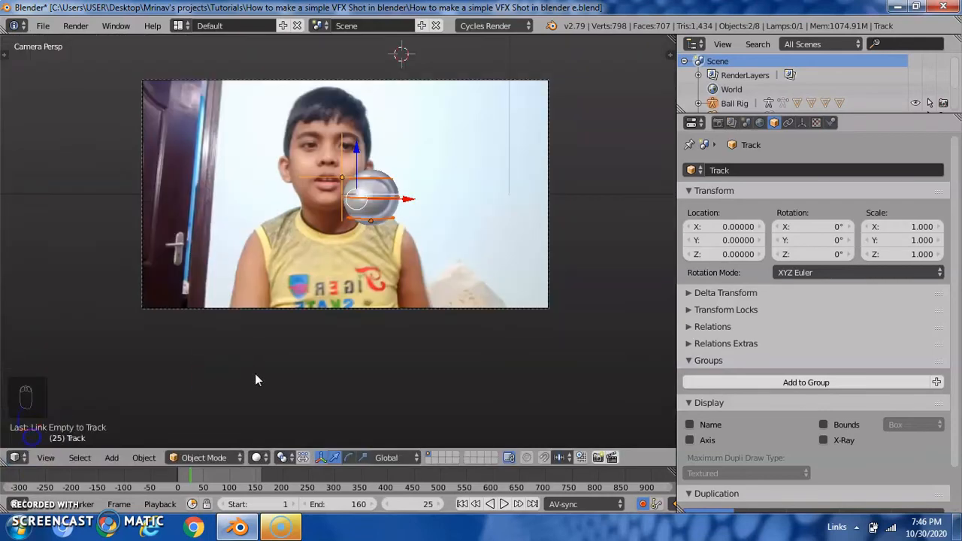
scroll(368, 350, "up", 3)
middle_click_drag(373, 233, 357, 282)
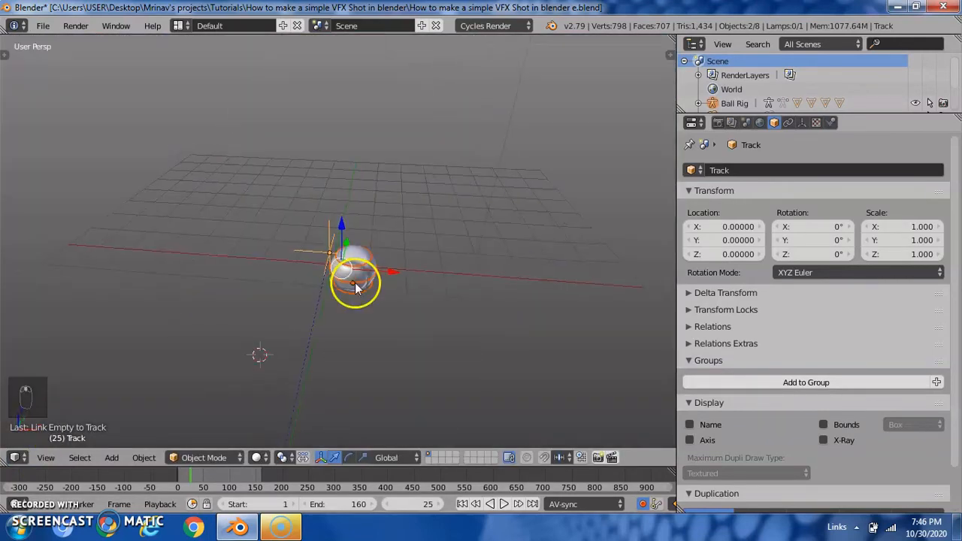
key("KP_0")
key("a")
key("a")
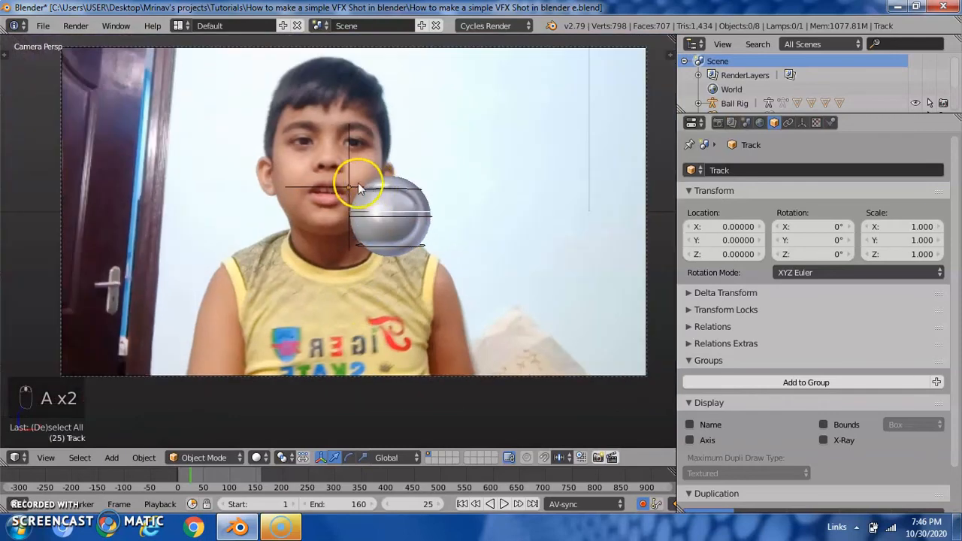
Select the linked empty, play briefly, and step forward to frame 70 and back to frame 56 to check its motion against the background
key("space")
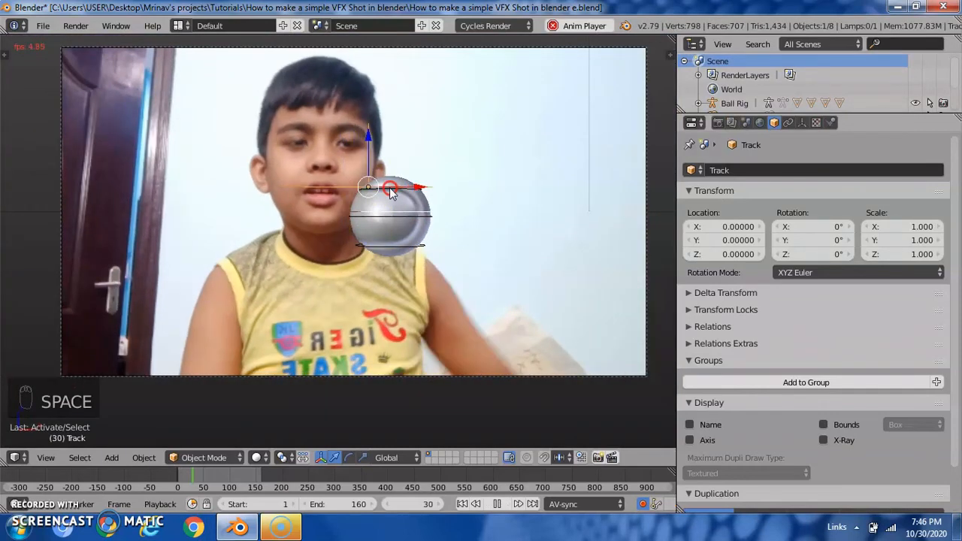
key("space")
key("Right")
key("Right")
key("Right")
key("Right")
key("Right")
key("Right")
key("Right")
key("Right")
key("Right")
key("Right")
key("Right")
key("Right")
key("Right")
key("Right")
key("Right")
key("Right")
key("Right")
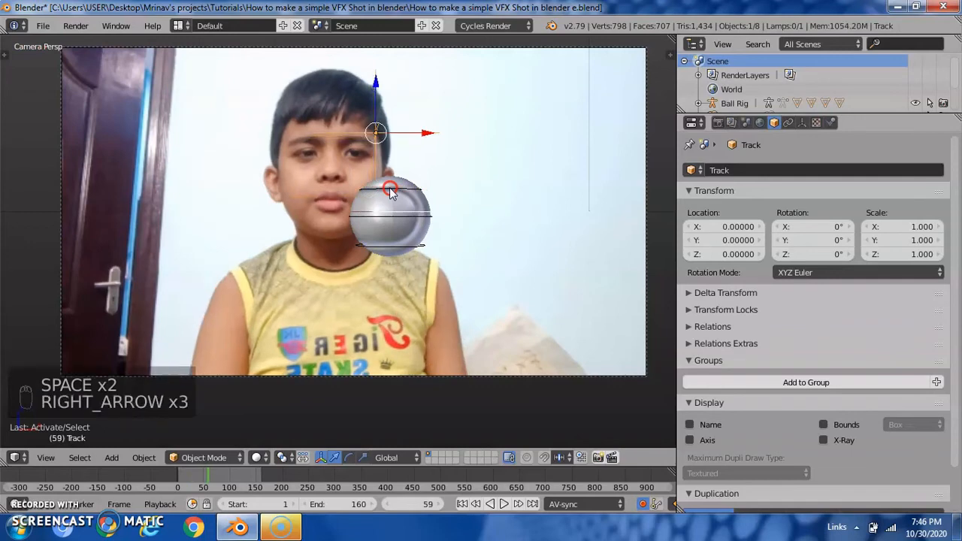
key("Right")
key("Right")
key("Right")
key("Right")
key("Right")
key("Right")
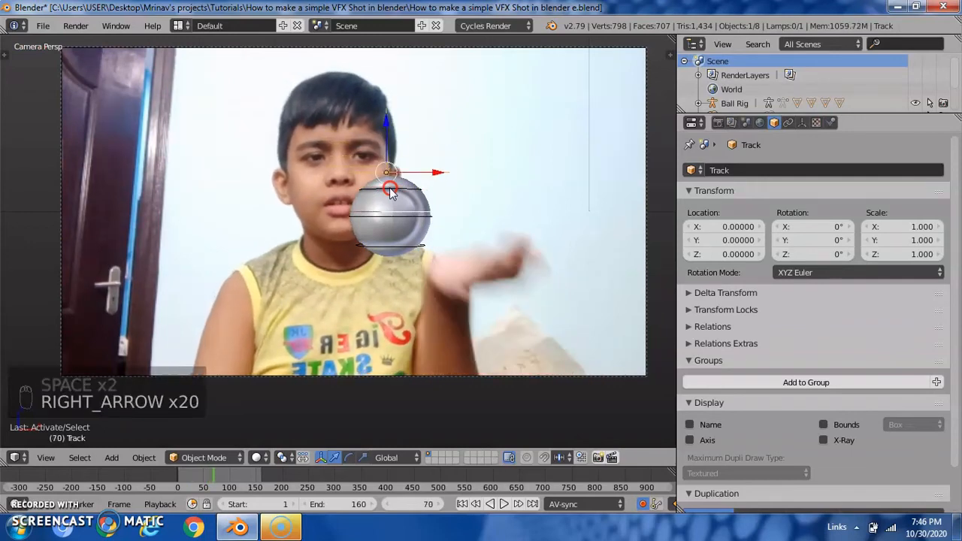
key("Left")
key("Left")
key("Left")
key("Left")
key("Left")
key("Left")
key("Left")
key("Left")
key("Left")
key("Left")
key("Left")
key("Left")
key("Left")
key("Left")
key("Left")
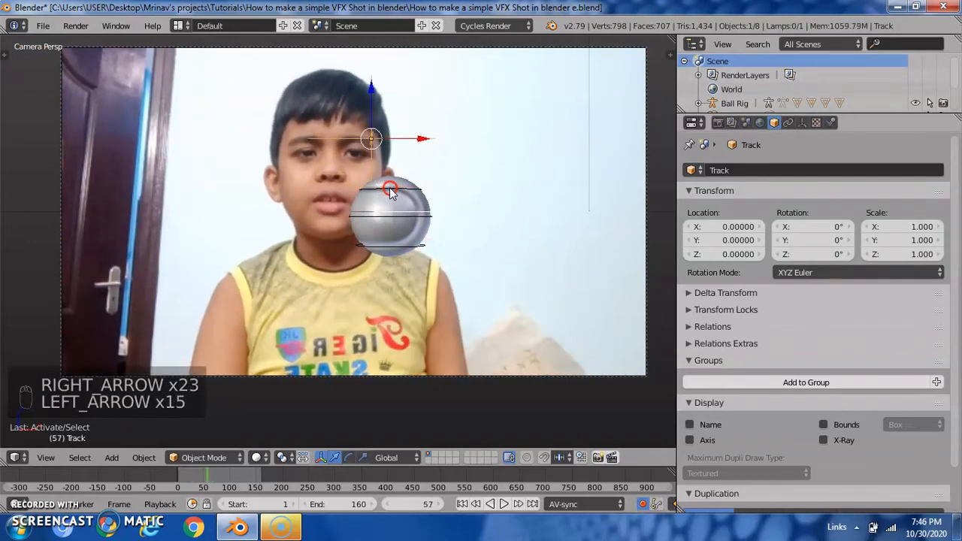
key("Left")
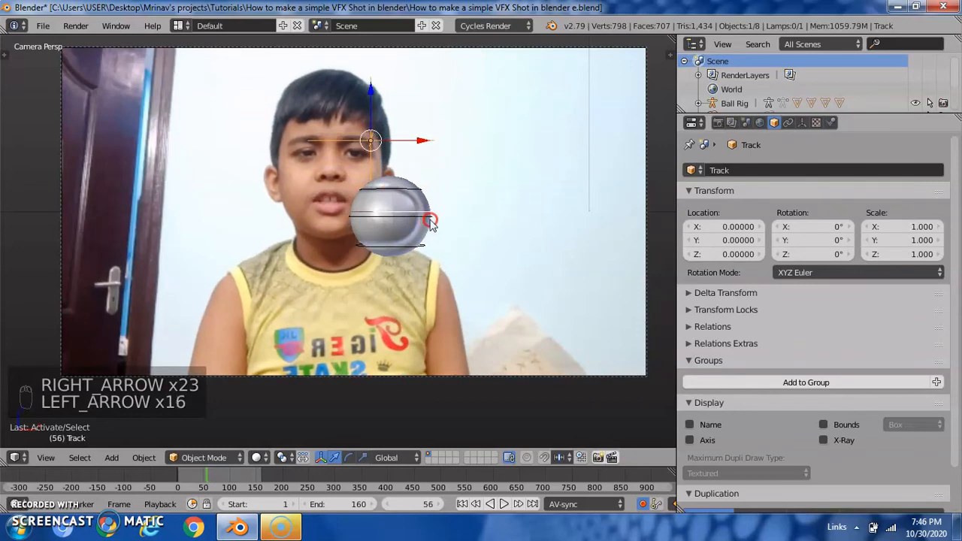
Set the 3D View's background movie clip to vid 3.mp4, leaving Camera Clip off
key("n")
key("Left")
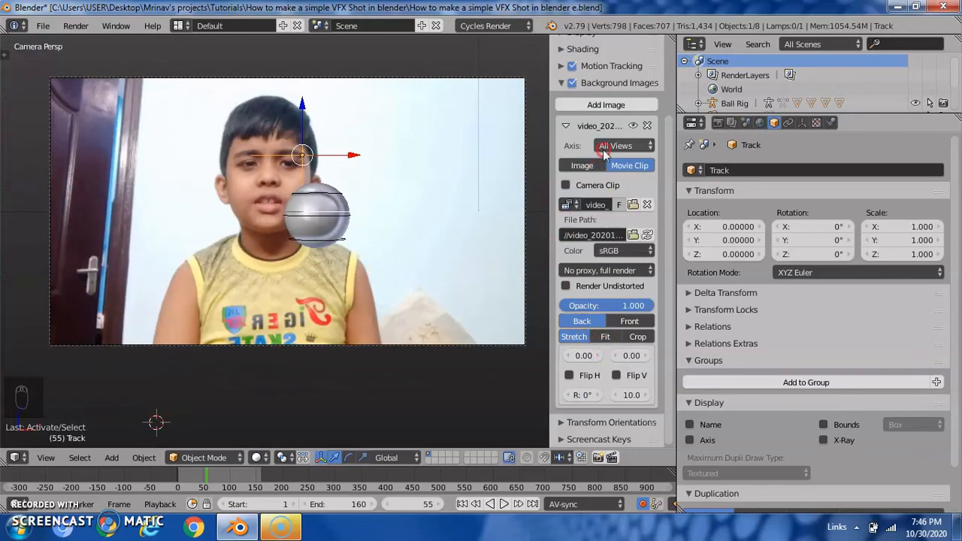
left_click(567, 184)
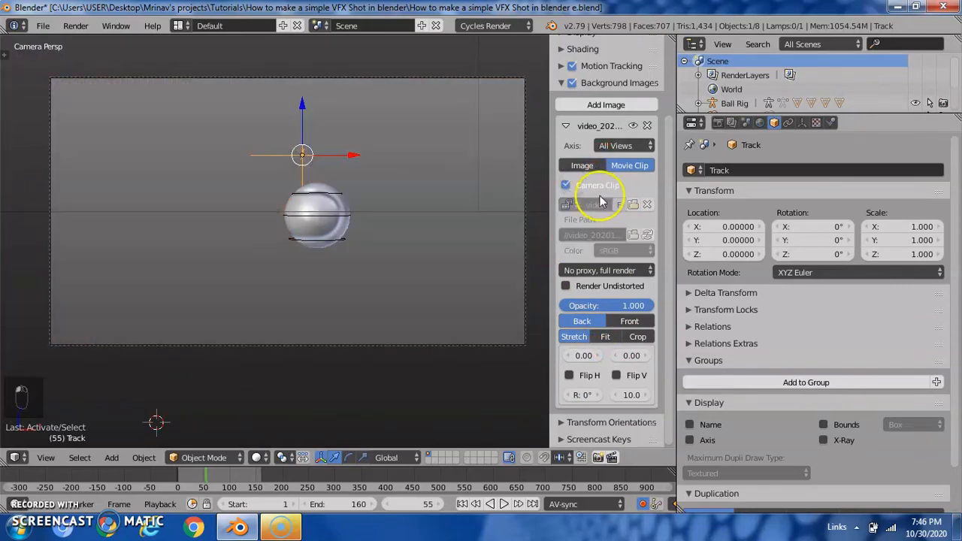
left_click(567, 185)
left_click(570, 204)
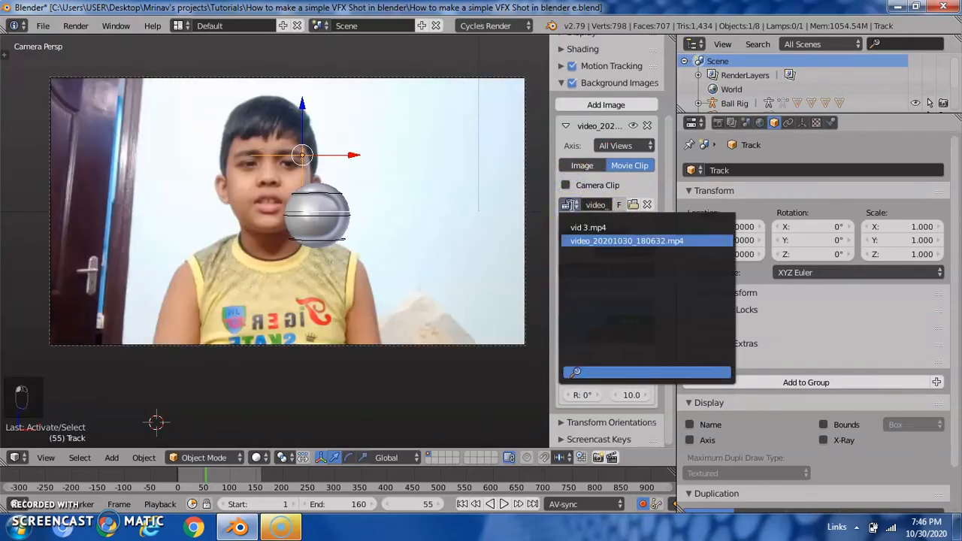
left_click(577, 223)
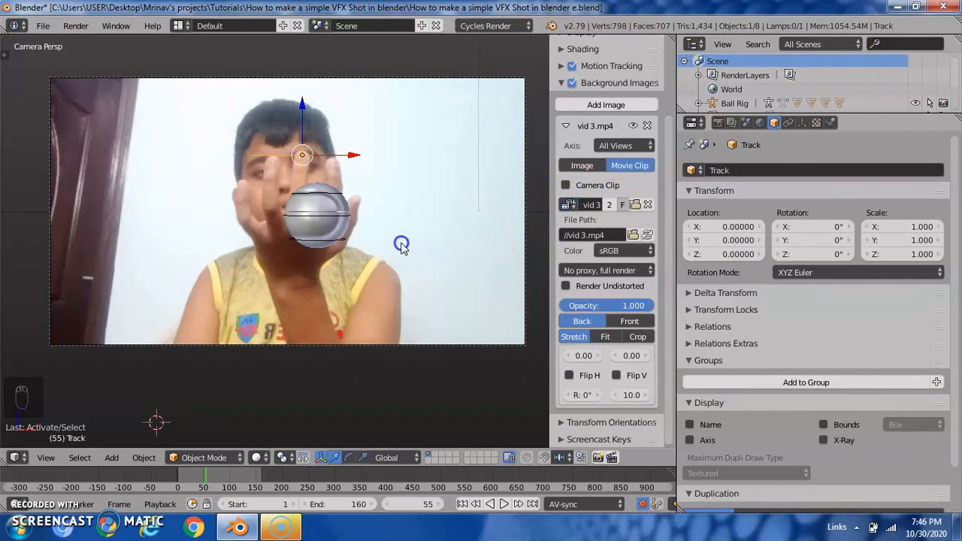
Step forward through the shot and back to frame 0 to check how the empty follows the middle fingertip
key("Right")
key("Right")
key("Right")
key("Right")
key("Right")
key("Right")
key("Right")
key("Right")
key("Right")
key("Right")
key("Right")
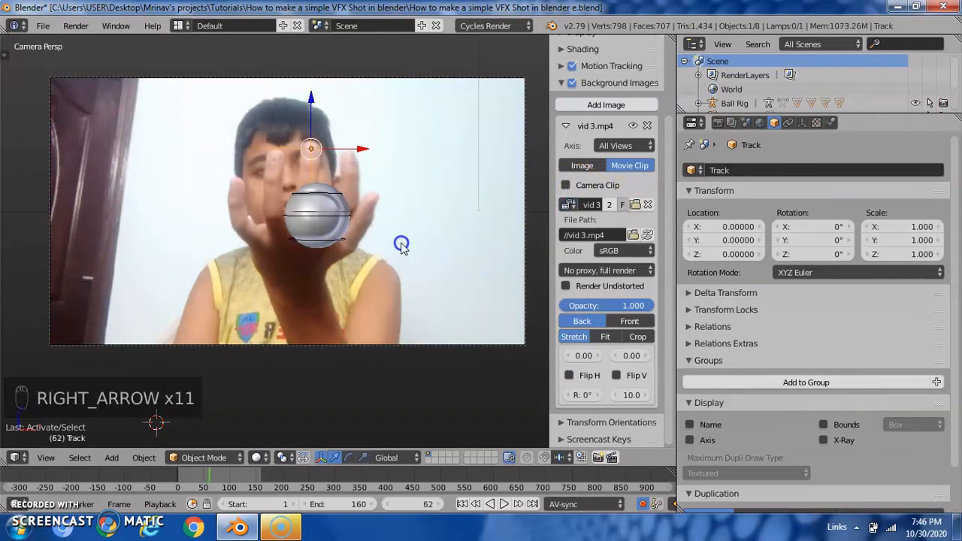
key("Left")
key("Left")
key("Left")
key("Left")
key("Left")
key("Left")
key("Left")
key("Left")
key("Left")
key("Left")
key("Left")
key("Left")
key("Left")
key("Left")
key("Left")
key("Left")
key("Left")
key("Left")
key("Left")
key("Left")
key("Left")
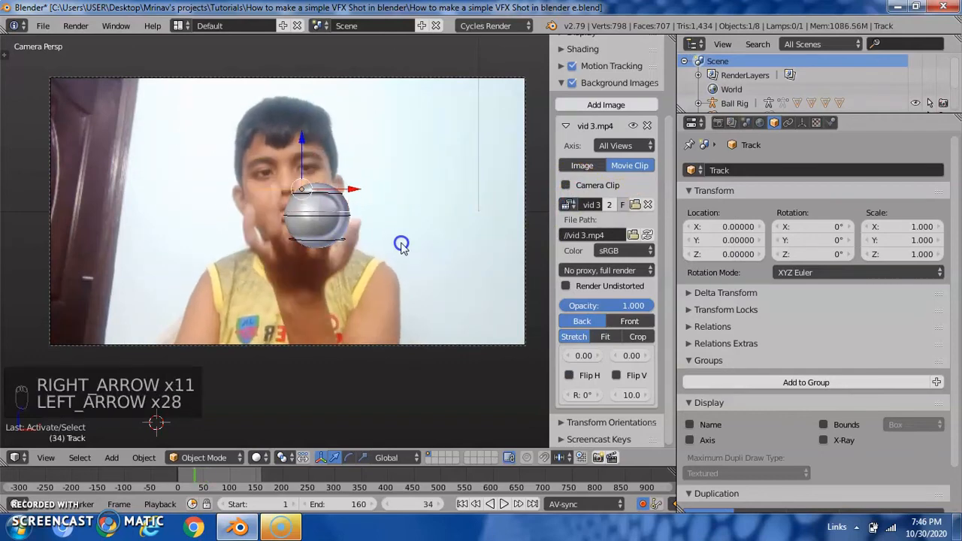
key("Left")
key("Left")
key("Left")
key("Left")
key("Left")
key("Left")
key("Left")
key("Left")
key("Left")
key("Left")
key("Left")
key("Left")
key("Left")
key("Left")
key("Left")
key("Left")
key("Left")
key("Left")
key("Left")
key("Left")
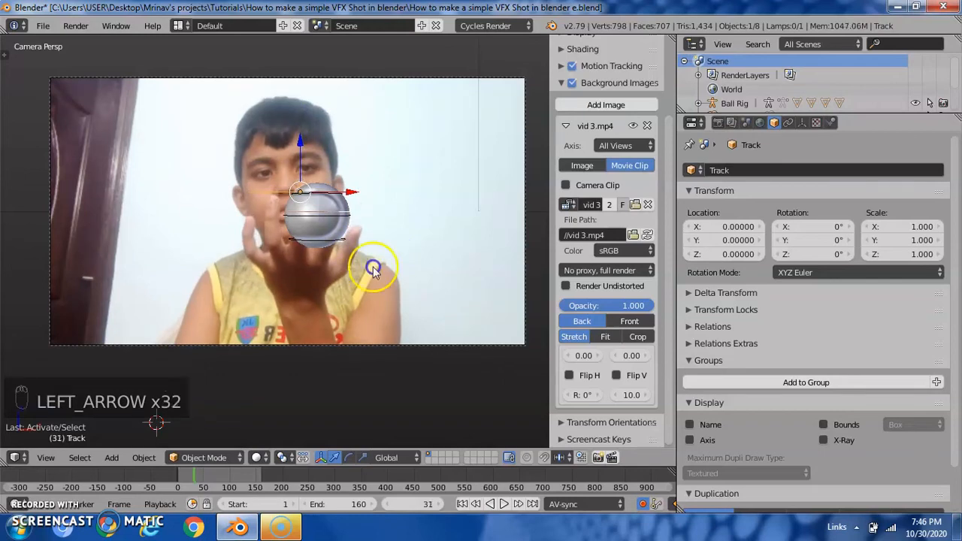
Parent the Ball Rig to the Track empty using the Object option
scroll(323, 343, "up", 3)
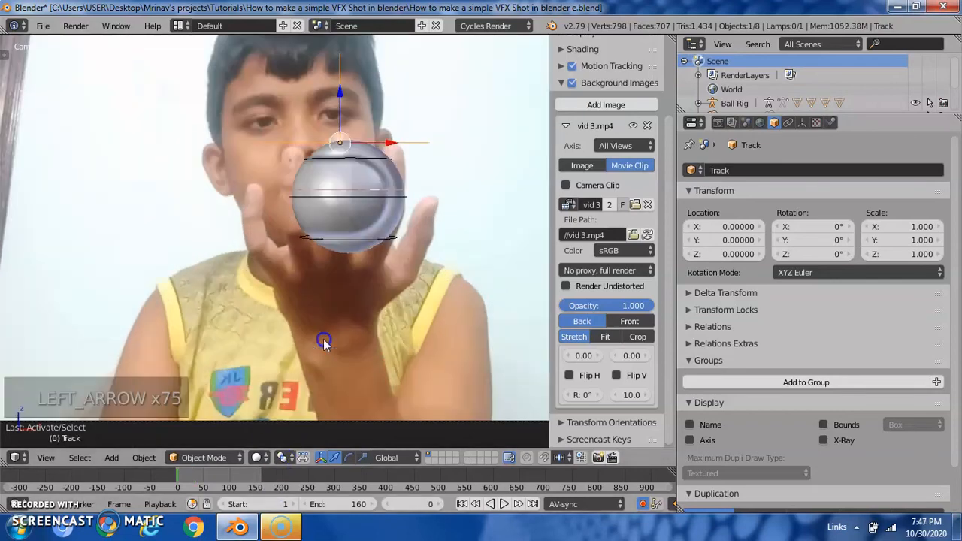
right_click(383, 202)
scroll(314, 297, "up", 2)
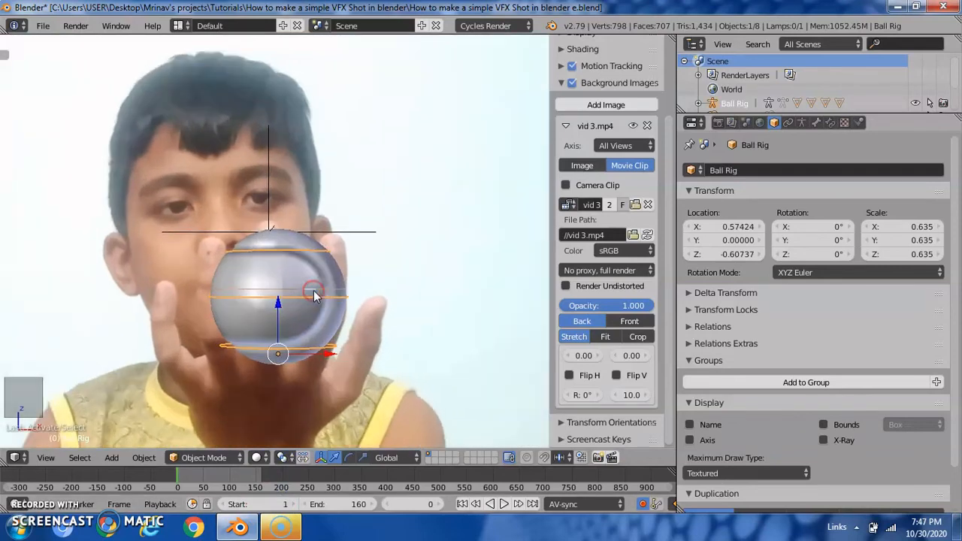
mouse_move(361, 233)
middle_mouse_down()
mouse_move(387, 235)
mouse_move(375, 231)
middle_mouse_up()
right_click(303, 218, "shift")
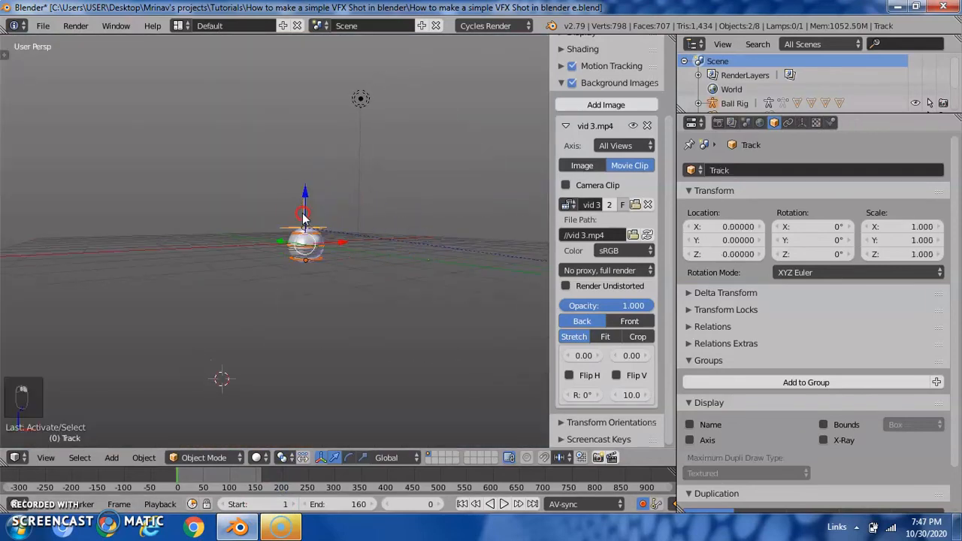
scroll(303, 218, "up", 4)
key("ctrl+p")
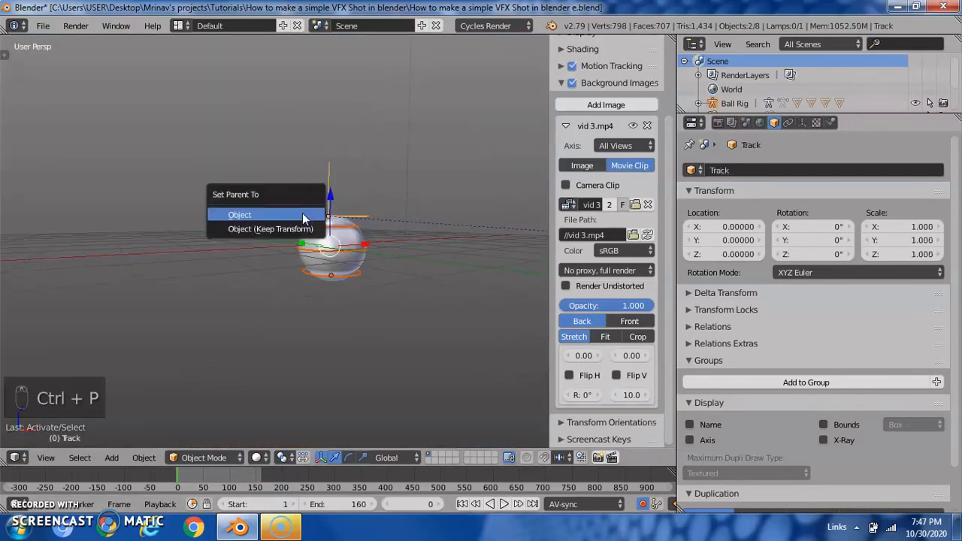
left_click(303, 219)
Select only the Ball Rig and move it in camera view to just above the middle fingertip, about X 0.417, Z 0.945
key("a")
right_click(360, 255)
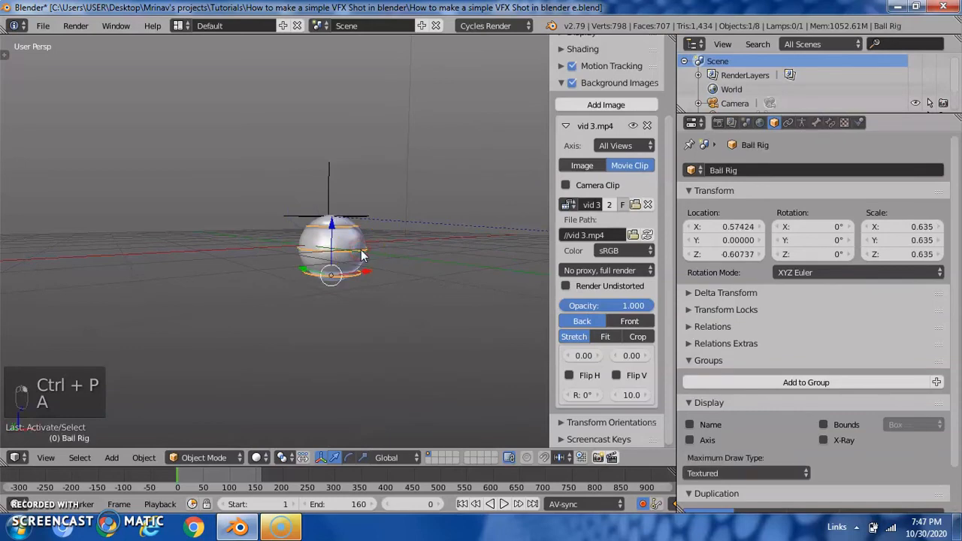
key("KP_0")
key("g")
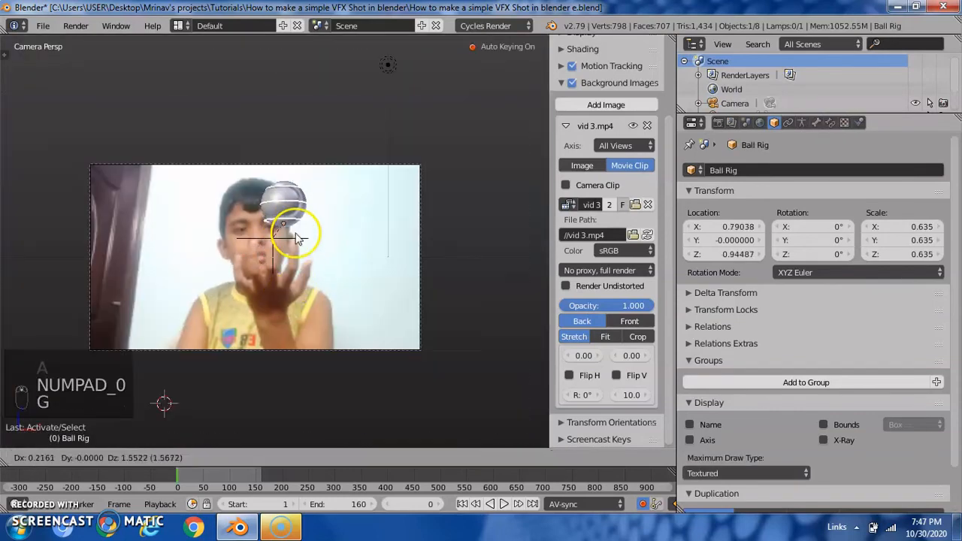
left_click(283, 235)
scroll(283, 236, "up", 2)
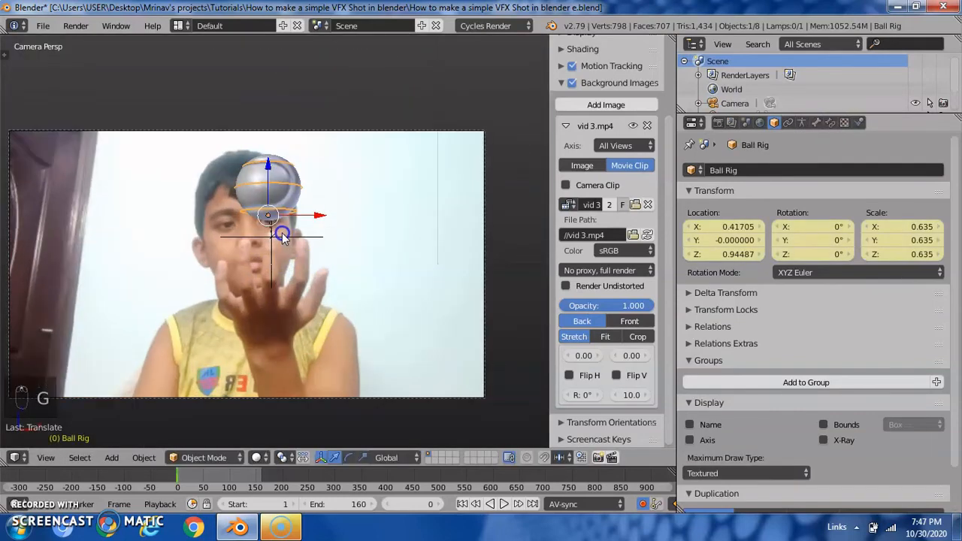
Step forward from frame 0 to frame 13 to check how the ball follows the fingertip
key("Right")
key("Right")
key("Right")
key("Right")
key("Right")
key("Right")
key("Right")
key("Right")
key("Right")
key("Right")
key("Right")
key("Right")
key("Right")
key("Right")
key("Right")
key("Right")
key("Right")
key("Right")
key("Right")
key("Right")
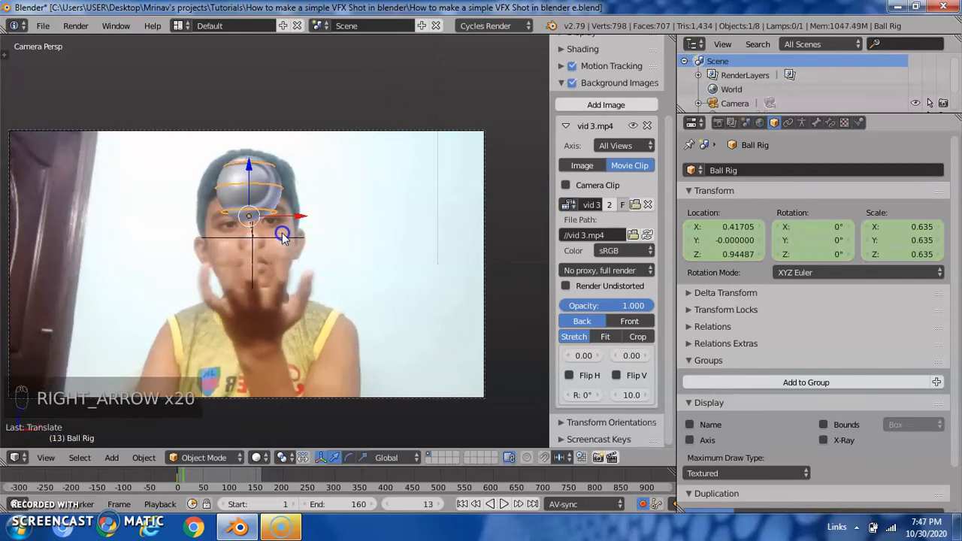
Step forward from frame 13 past frame 20 to check how the ball follows the fingertip, and return to frame 1
key("Right")
key("Right")
key("Right")
key("Right")
key("Right")
key("Right")
key("Right")
key("Right")
key("Right")
key("Right")
key("Right")
key("Right")
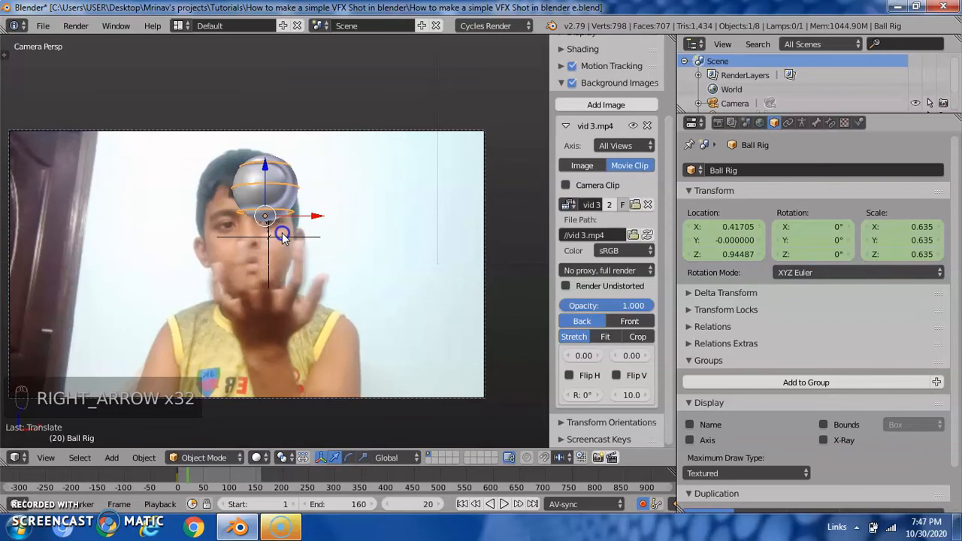
key("Right")
key("Right")
key("Right")
key("Right")
key("Right")
key("Right")
key("Right")
key("shift+Left")
Save the project over the existing blend file
scroll(282, 235, "down", 2)
scroll(282, 234, "up", 1)
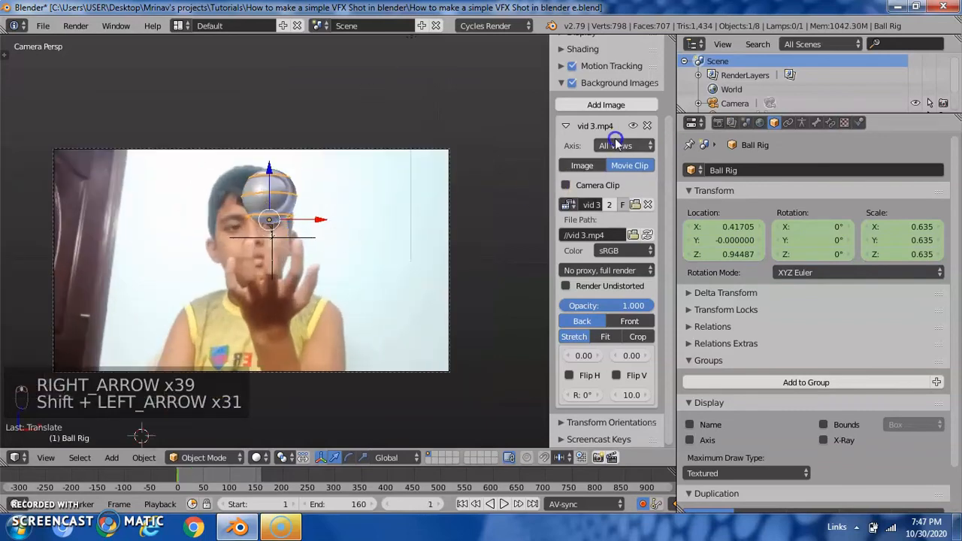
middle_click_drag(247, 391, 283, 361, "shift")
scroll(322, 318, "up", 3)
scroll(366, 273, "down", 3)
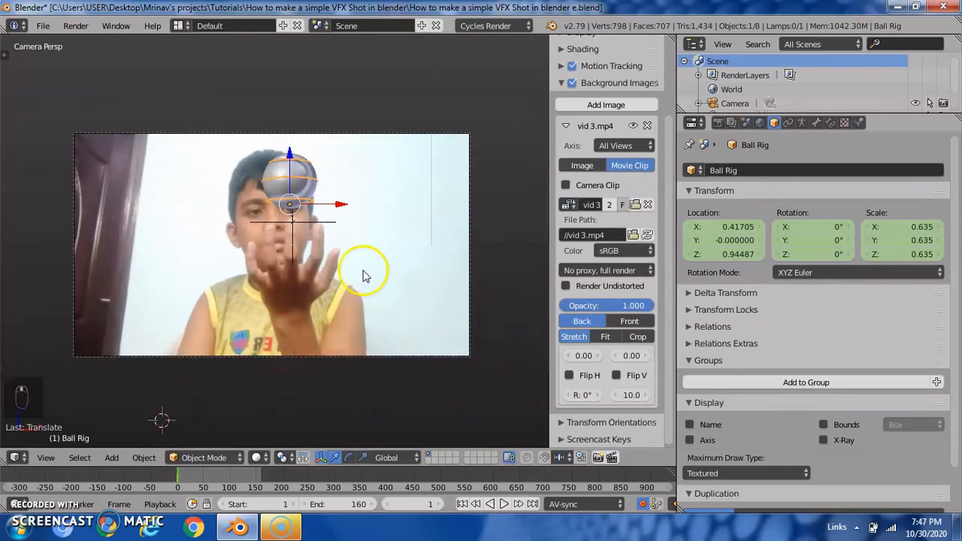
key("ctrl+s")
left_click(365, 273)
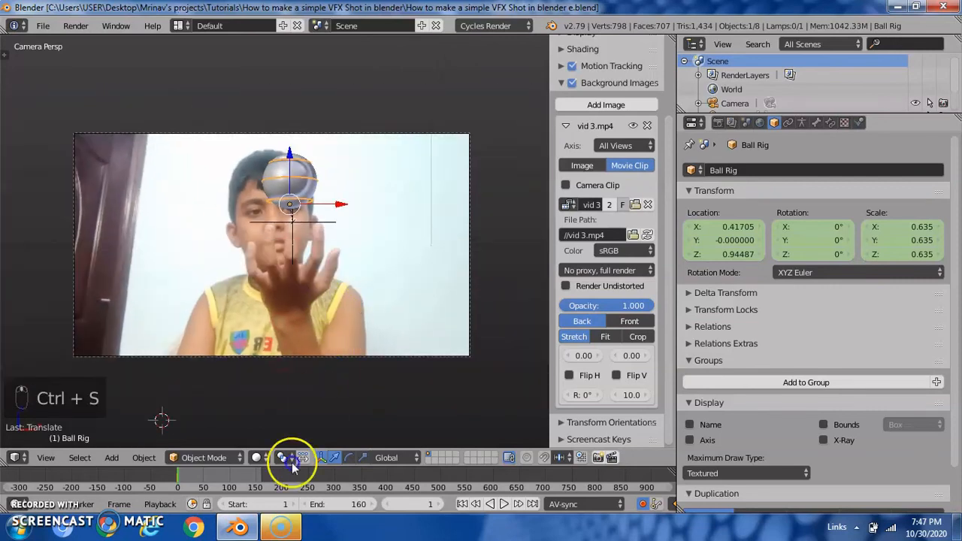
Switch the viewport shading to Material to show the tennis ball's texture in the camera view
middle_click_drag(268, 320, 269, 320, "shift")
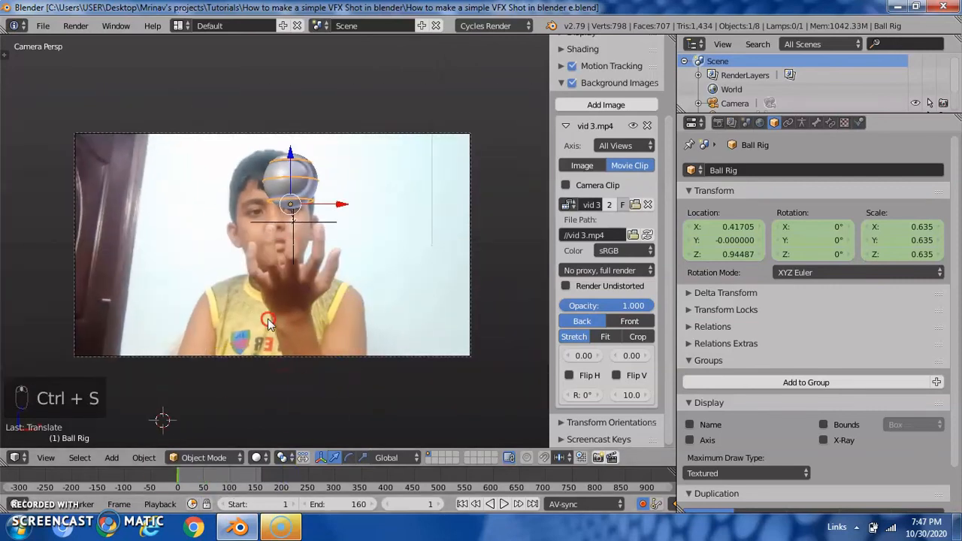
left_click(280, 450)
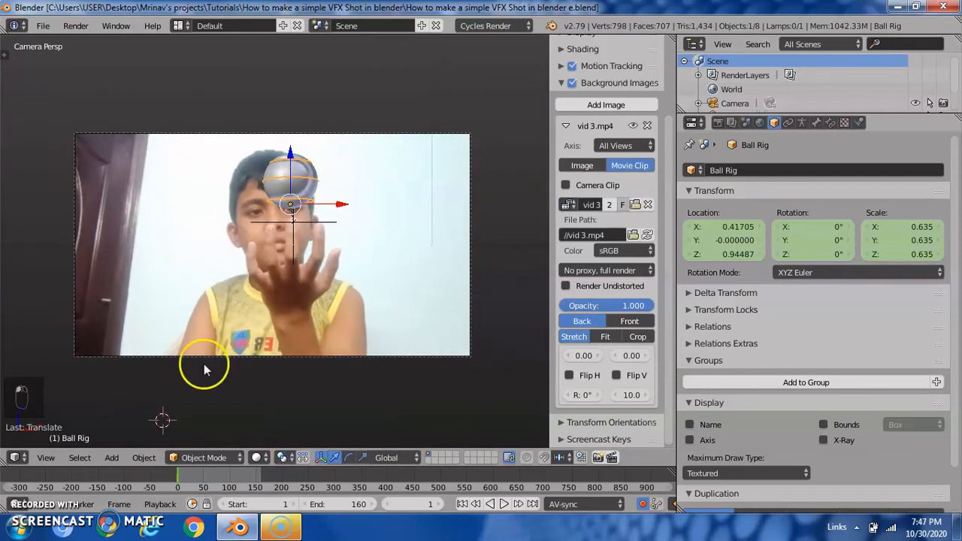
left_click(257, 457)
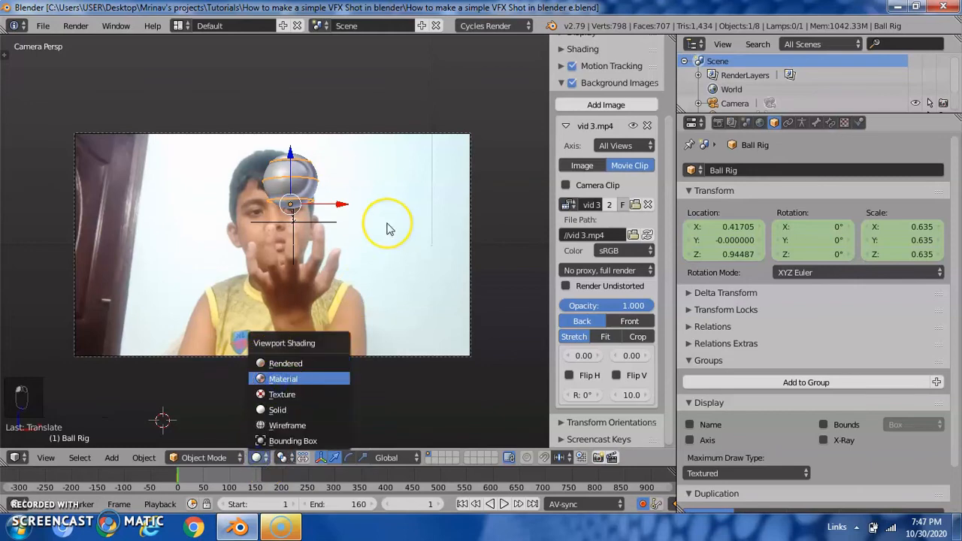
middle_click_drag(391, 136, 391, 185, "shift")
scroll(392, 188, "up", 9)
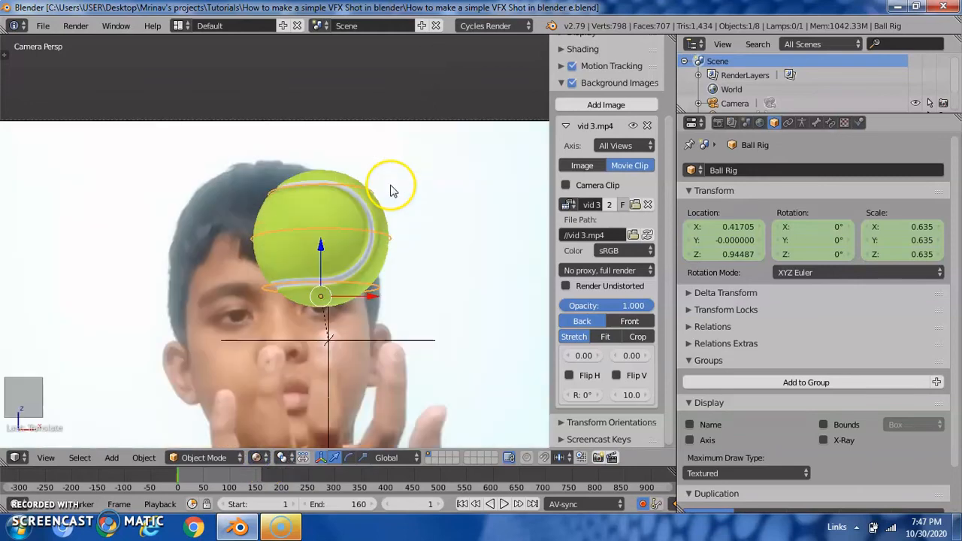
Select the tennis ball sphere and save the project over the existing file
right_click(442, 178)
scroll(441, 183, "down", 8)
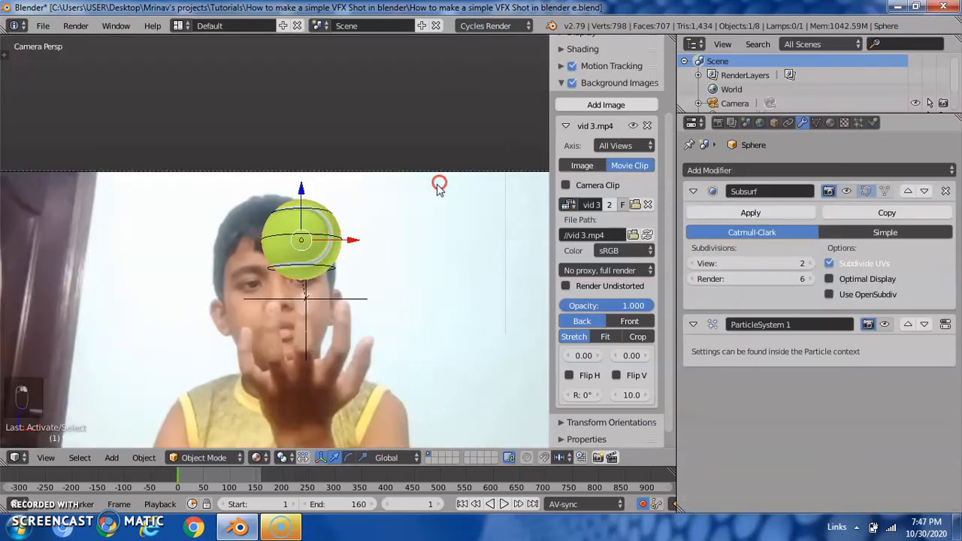
key("ctrl+s")
left_click(384, 213)
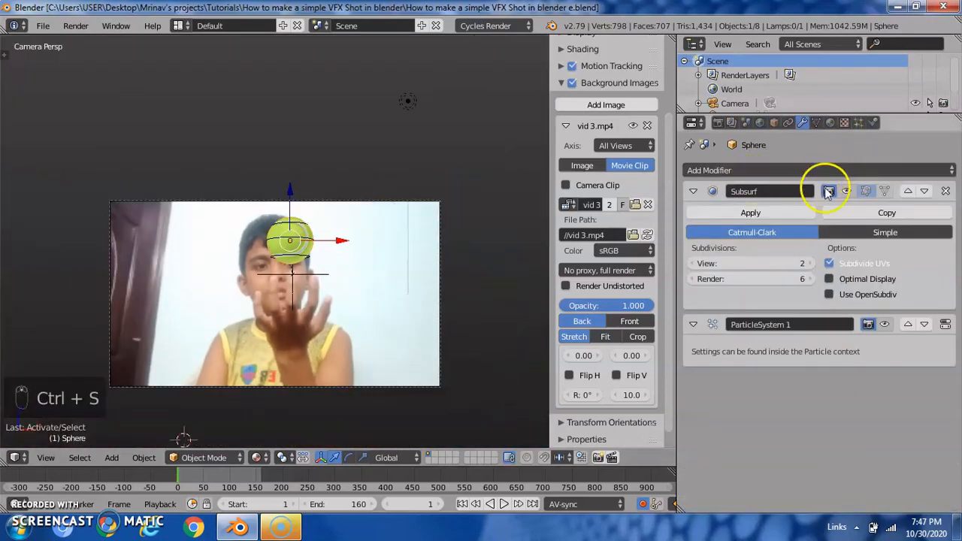
Set the sphere's Subsurf view subdivisions to 4 and save the project
left_click(810, 265)
scroll(484, 287, "up", 7)
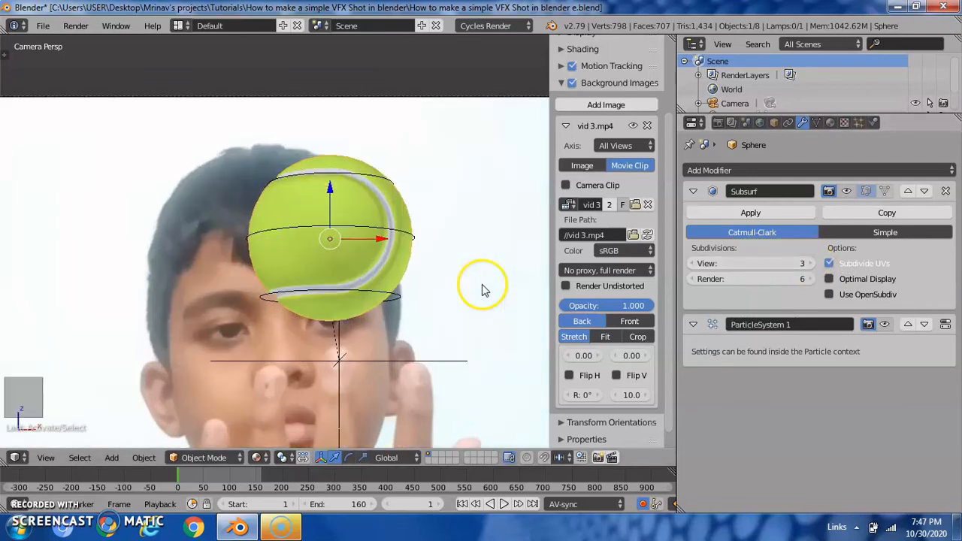
scroll(408, 284, "down", 4)
scroll(394, 264, "up", 7)
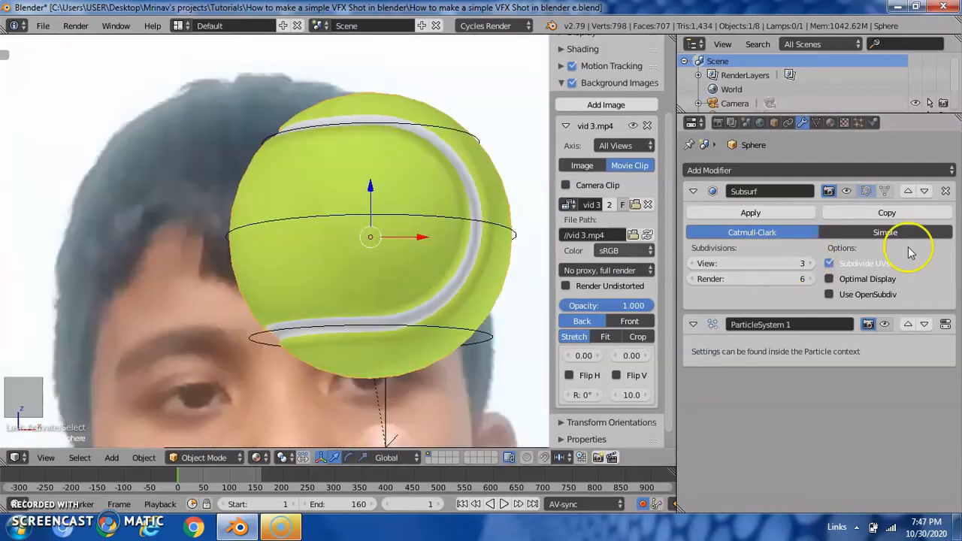
left_click(805, 264)
scroll(416, 275, "down", 7)
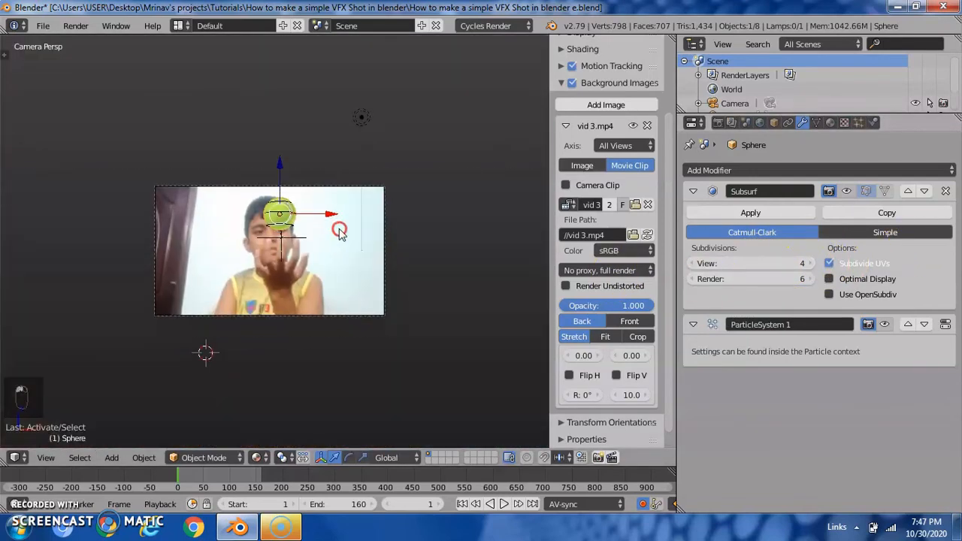
scroll(340, 233, "up", 3)
key("ctrl+s")
left_click(340, 233)
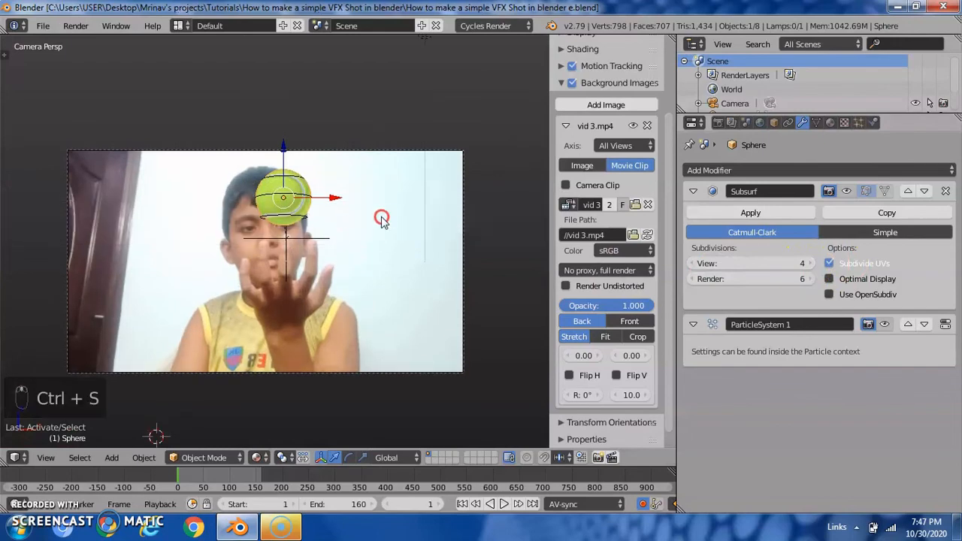
Deselect all objects and enable the Only Render display option for the 3D view
key("a")
scroll(337, 207, "up", 6)
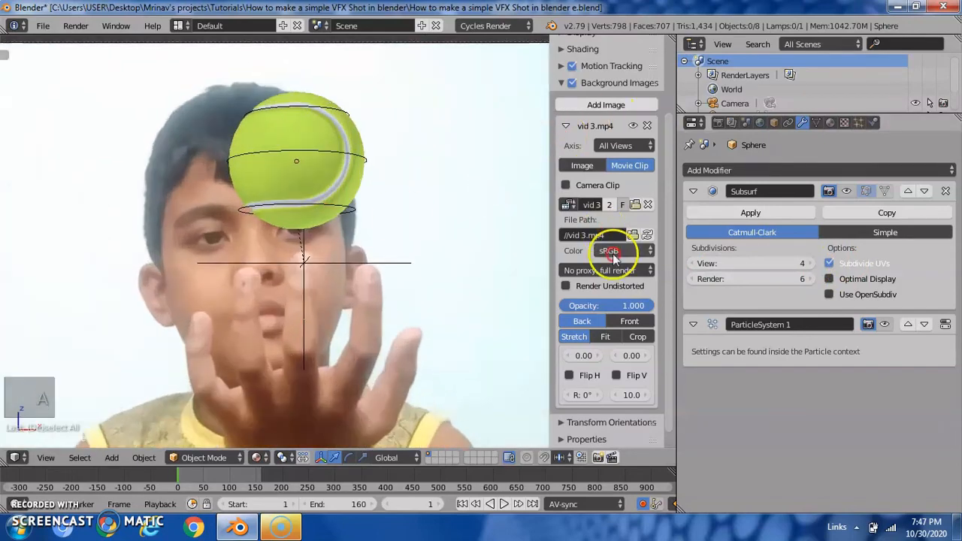
scroll(605, 290, "down", 1)
key("a")
scroll(588, 85, "up", 5)
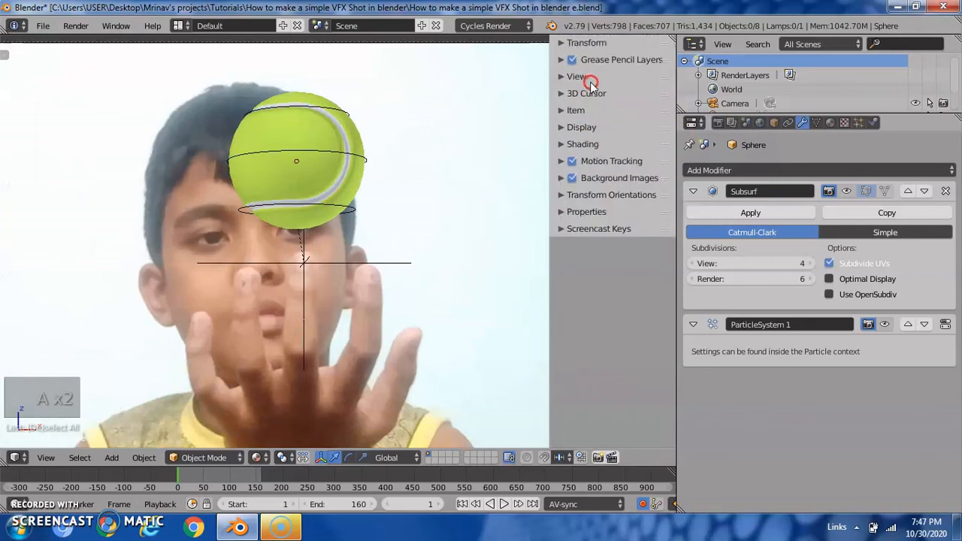
left_click(587, 128)
left_click(591, 150)
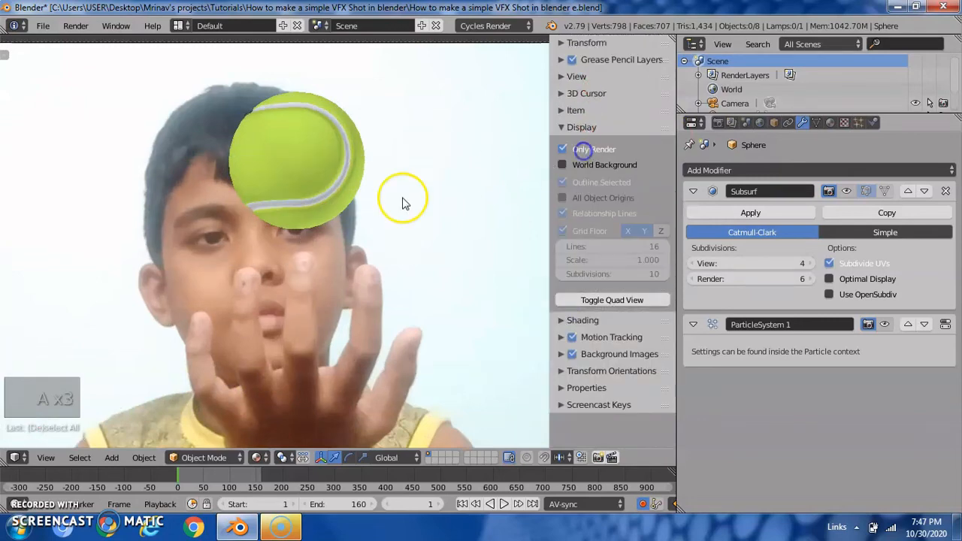
scroll(409, 200, "down", 5)
scroll(471, 181, "up", 2)
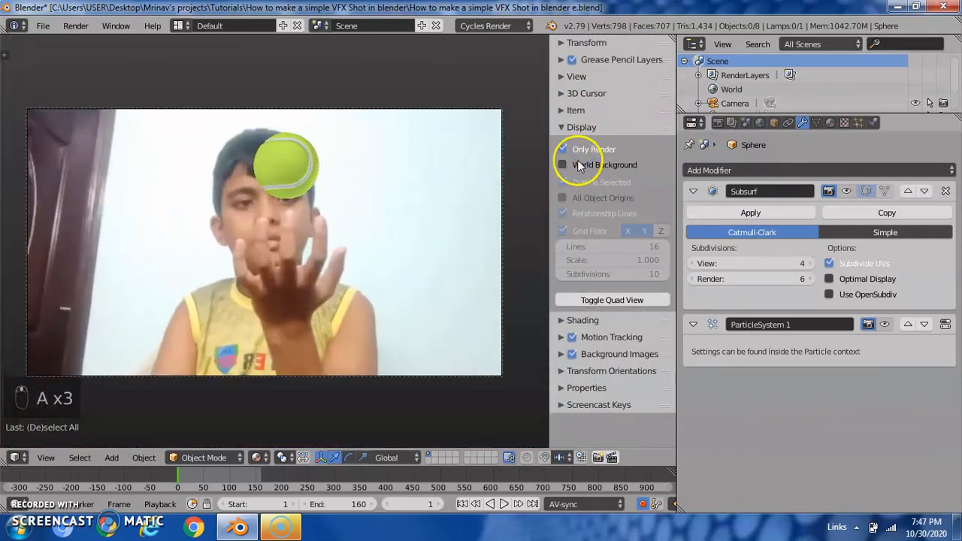
Enable Ambient Occlusion in the viewport's shading settings and inspect the ball up close
left_click(581, 128)
left_click(577, 148)
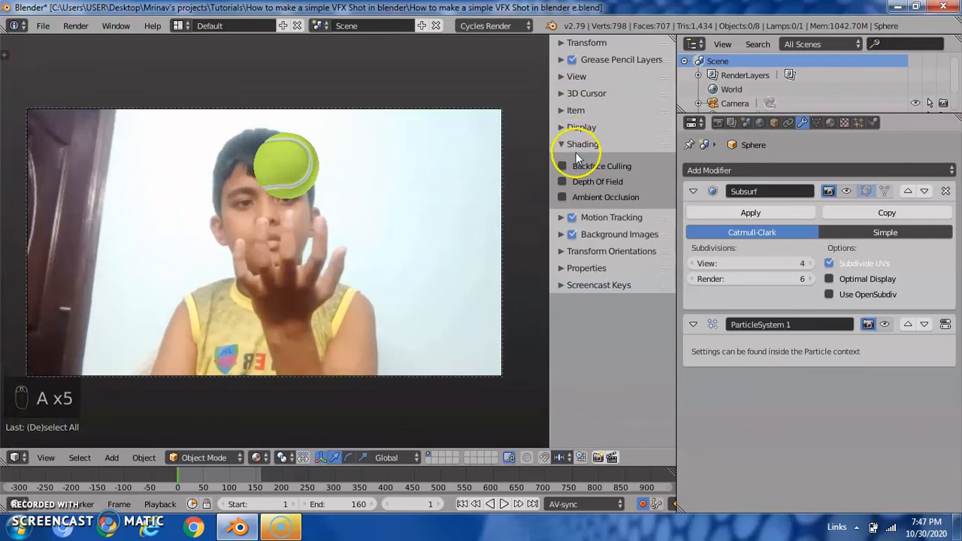
left_click(563, 197)
middle_click_drag(467, 198, 474, 198, "shift")
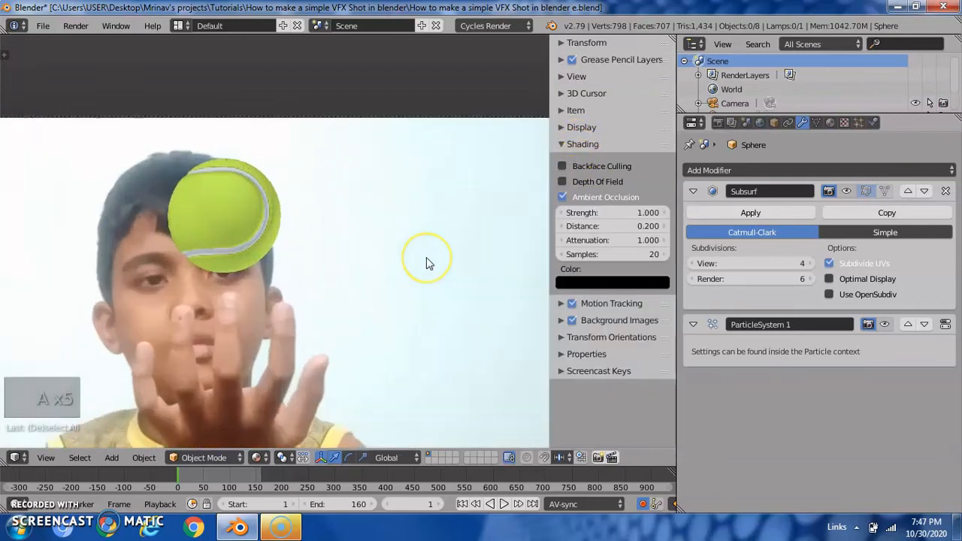
scroll(426, 260, "up", 2)
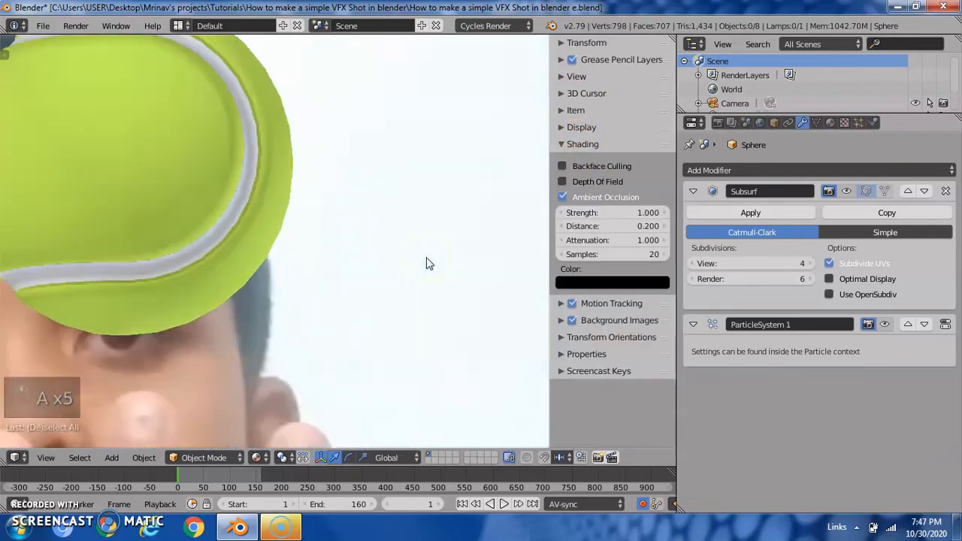
scroll(428, 263, "down", 6)
scroll(464, 212, "up", 1)
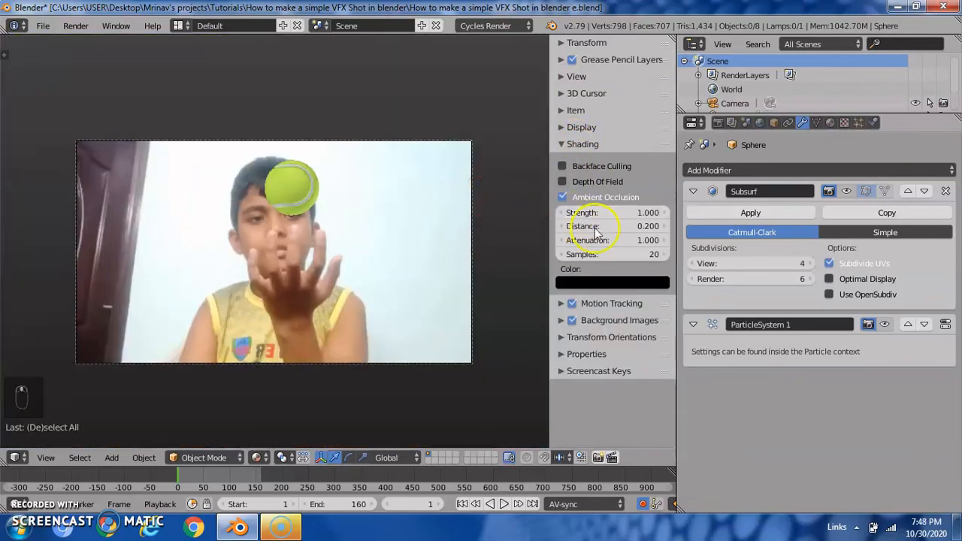
Try an ambient occlusion strength of 18.4, return it to 1.000 and hide the 3D view's properties sidebar
mouse_move(612, 216)
left_mouse_down()
mouse_move(750, 215)
mouse_move(618, 217)
left_mouse_up()
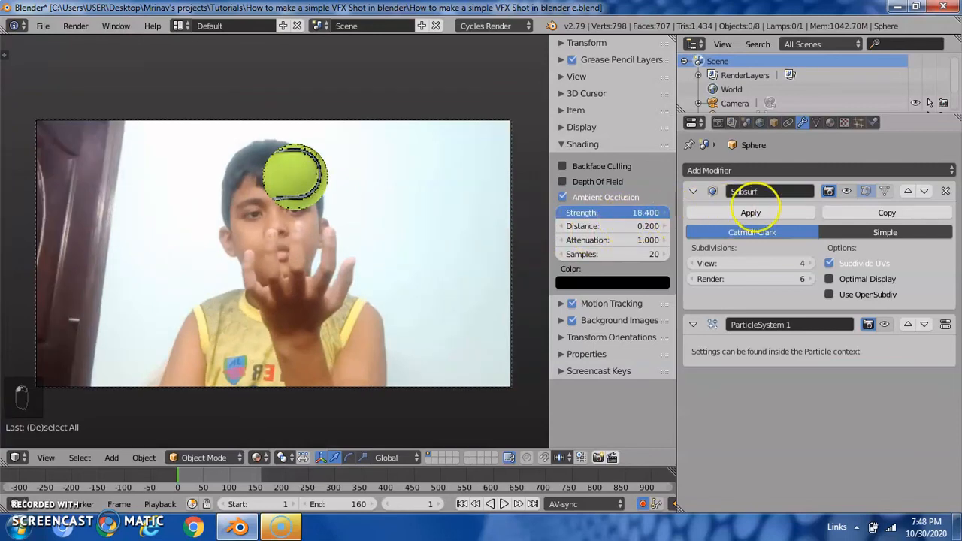
scroll(402, 211, "down", 1)
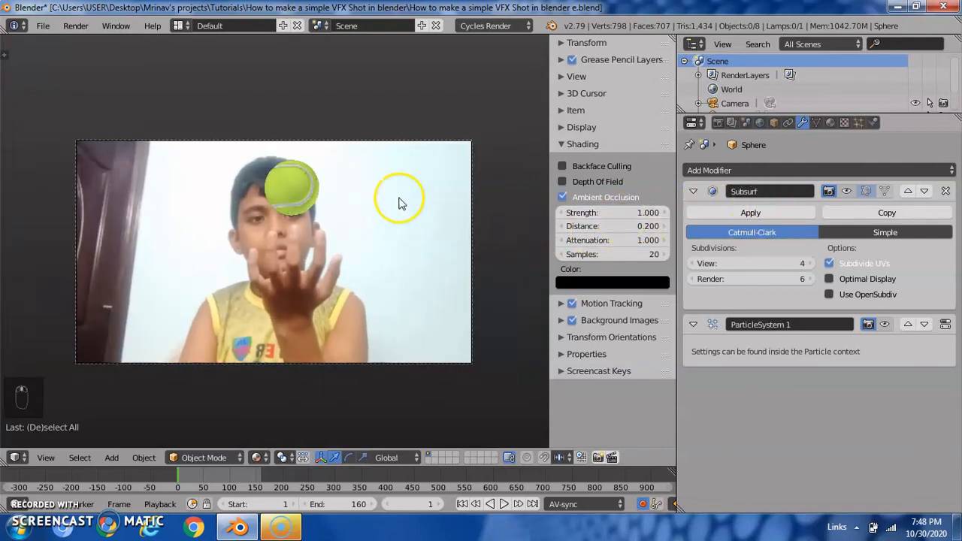
key("n")
middle_click_drag(176, 127, 170, 120, "shift")
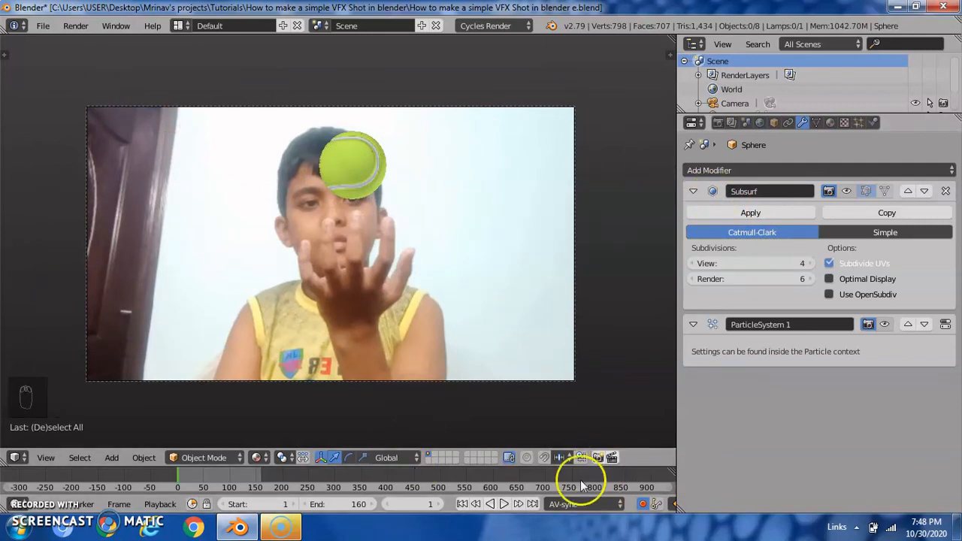
left_click(15, 528)
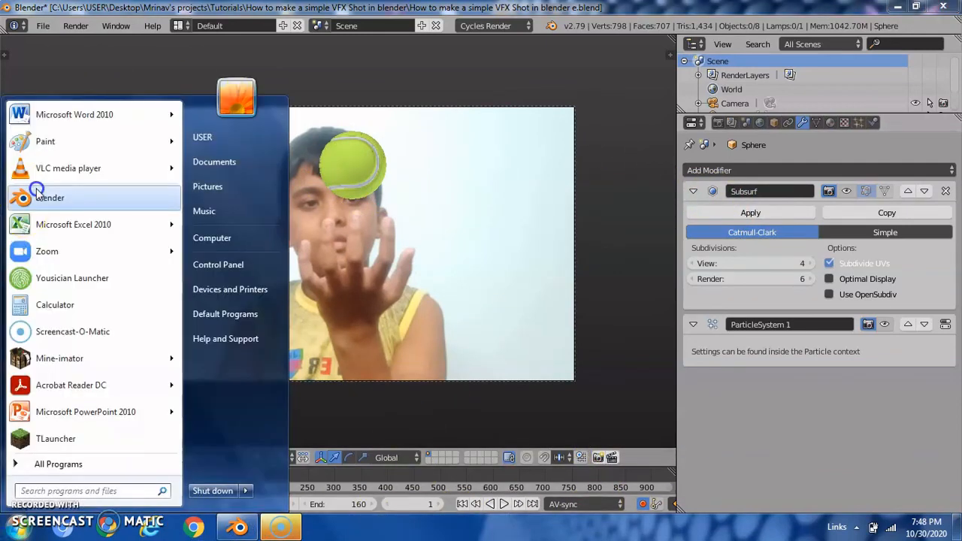
left_click(42, 197)
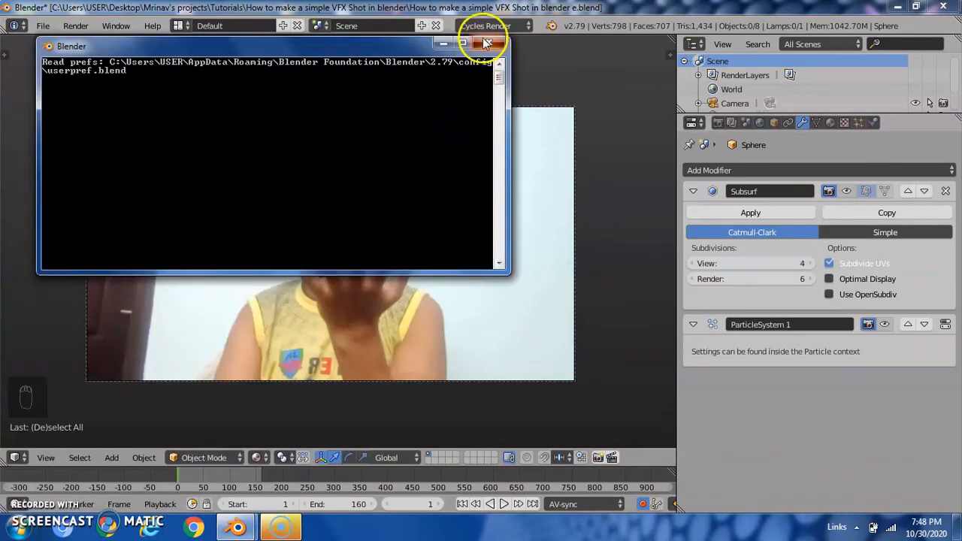
left_click(486, 42)
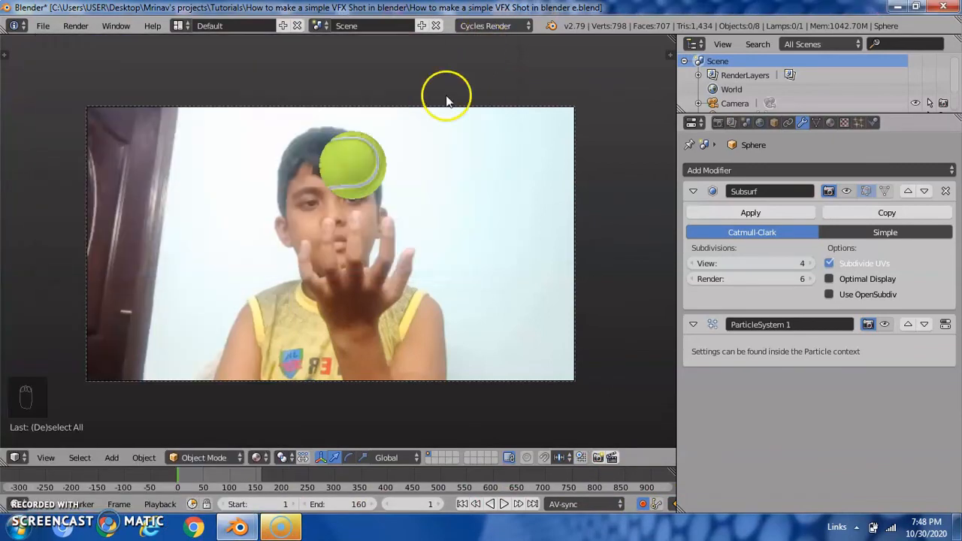
Search the computer for "blender 2.8" and open the blender-2.80-windows64 folder
left_click(15, 528)
type("blender 2.8")
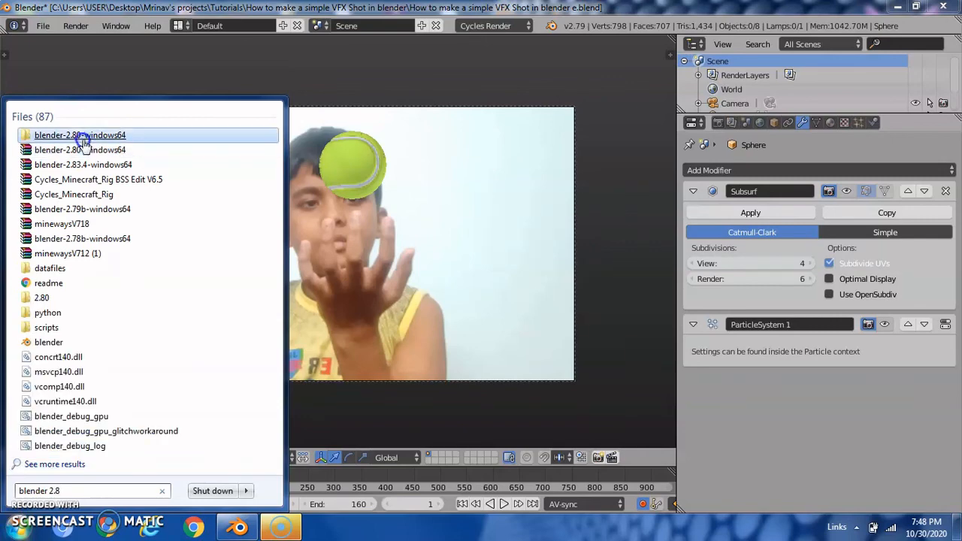
left_click(83, 143)
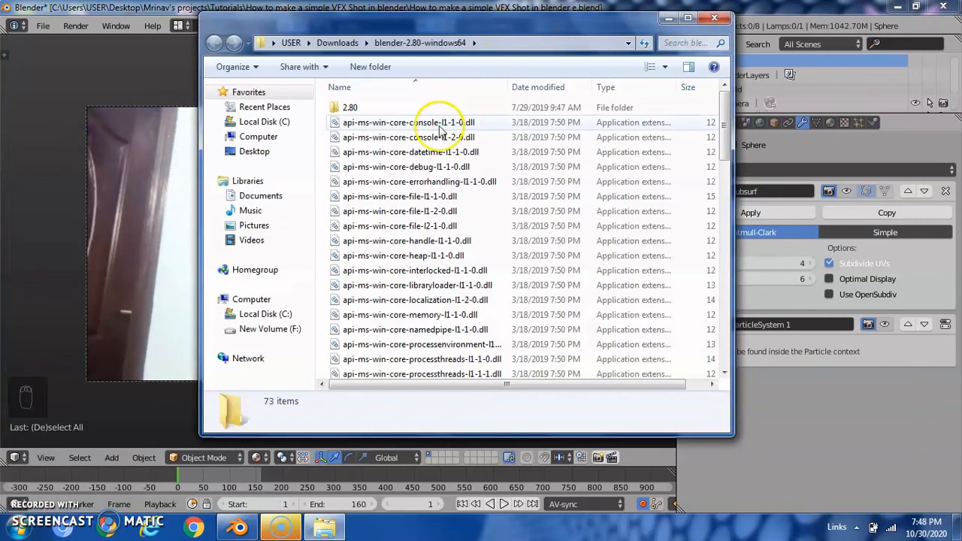
Launch the blender application from the blender-2.80-windows64 folder
scroll(421, 124, "down", 12)
scroll(409, 162, "down", 4)
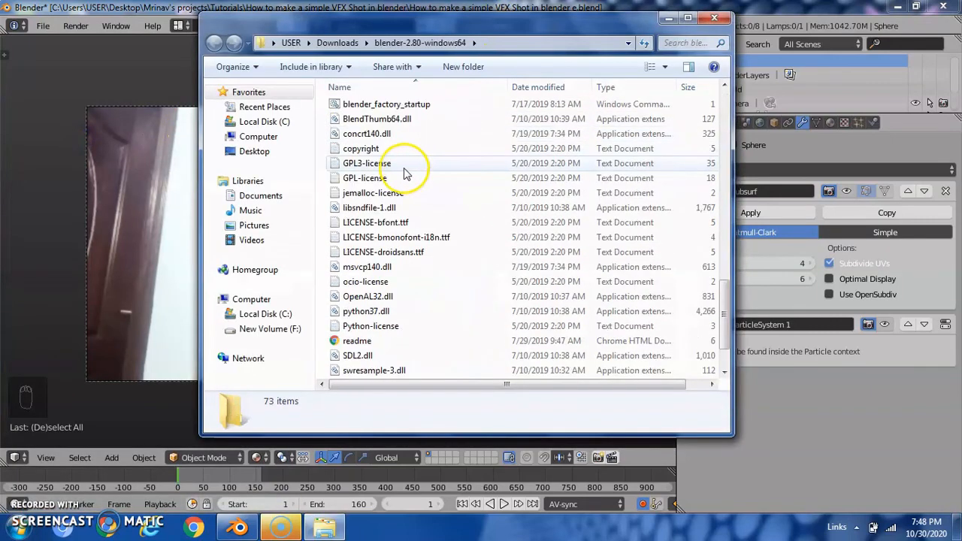
scroll(397, 154, "up", 3)
left_click(364, 180)
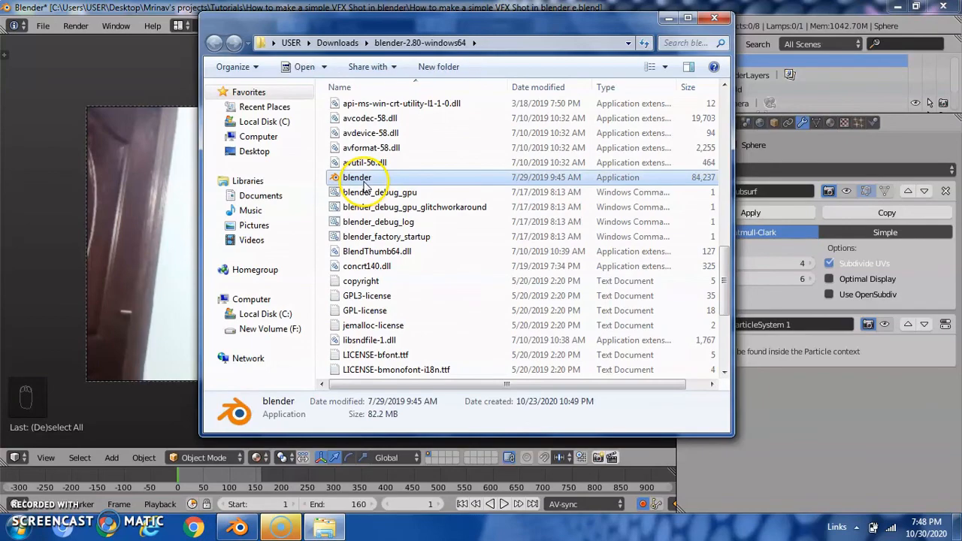
left_click(68, 173)
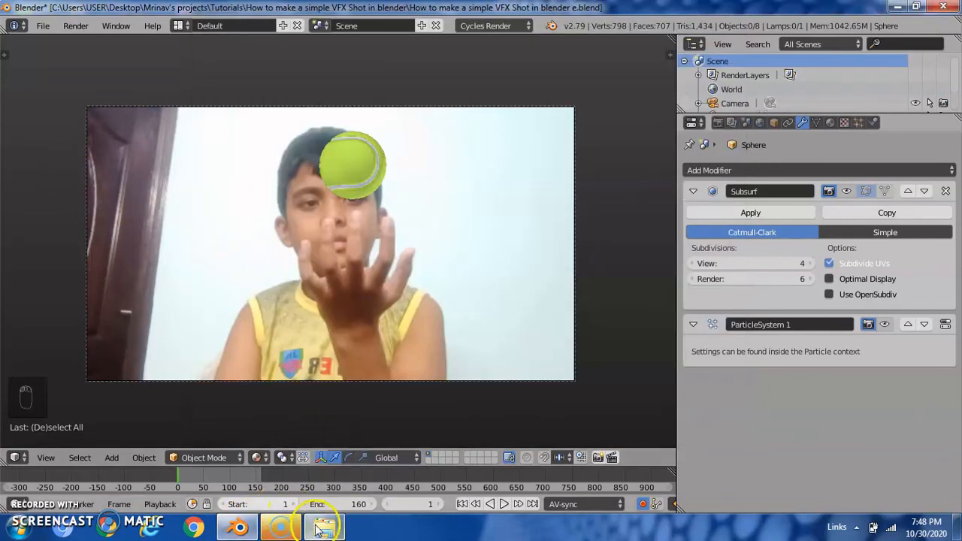
left_click(280, 526)
double_click(335, 181)
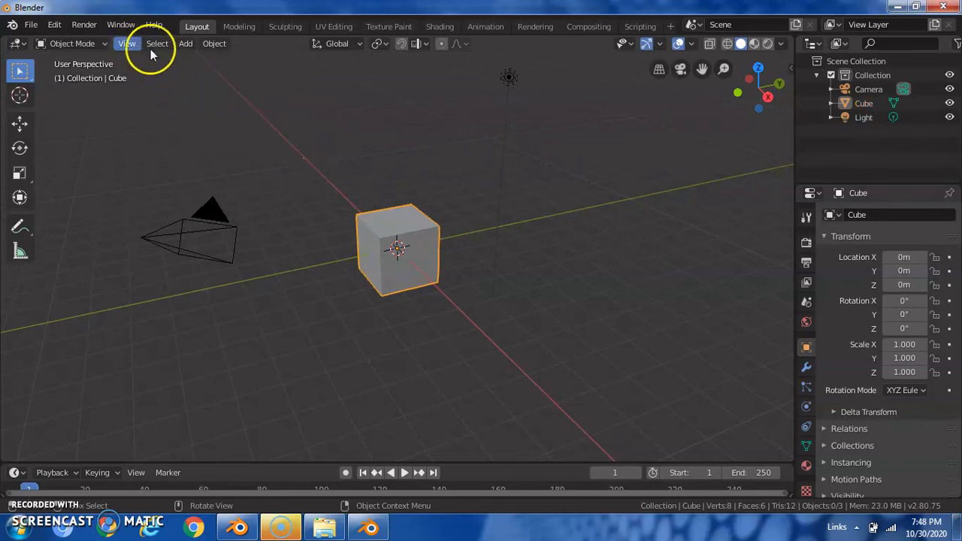
Create a new default scene in Blender 2.80, discarding the unsaved changes
key("ctrl+n")
left_click(353, 182)
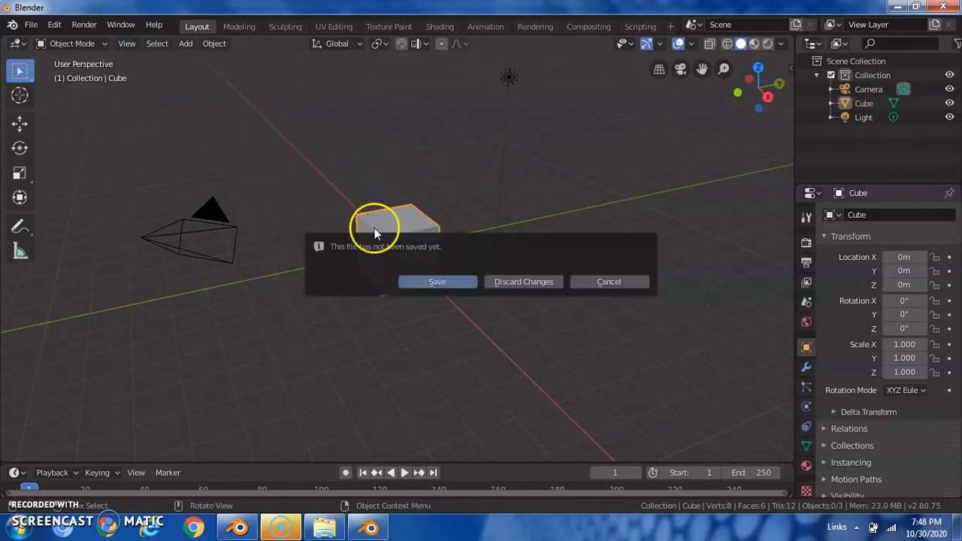
left_click(505, 282)
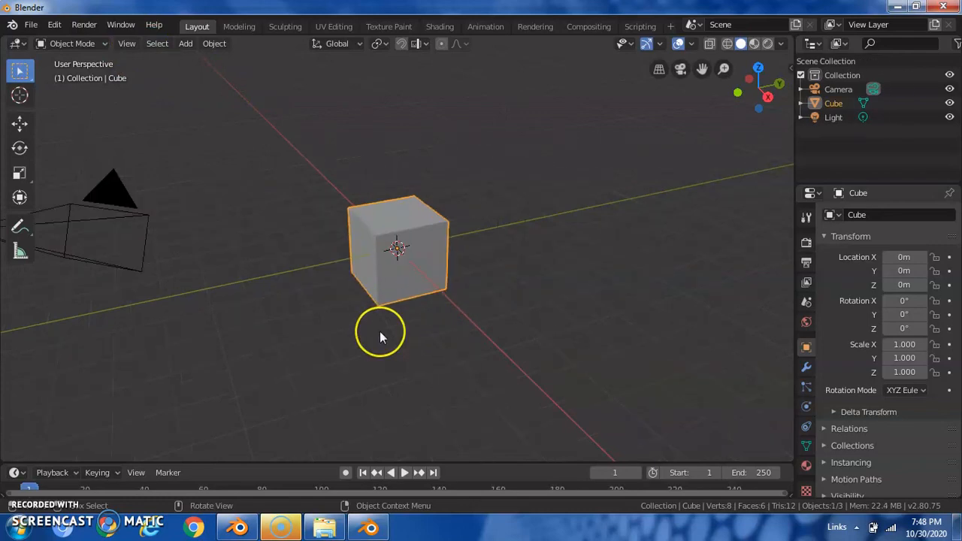
View the default cube through the camera and locate the Viewport Render Image and Viewport Render Animation commands, comparing with the Blender 2.79 project
key("KP_0")
scroll(117, 86, "up", 2)
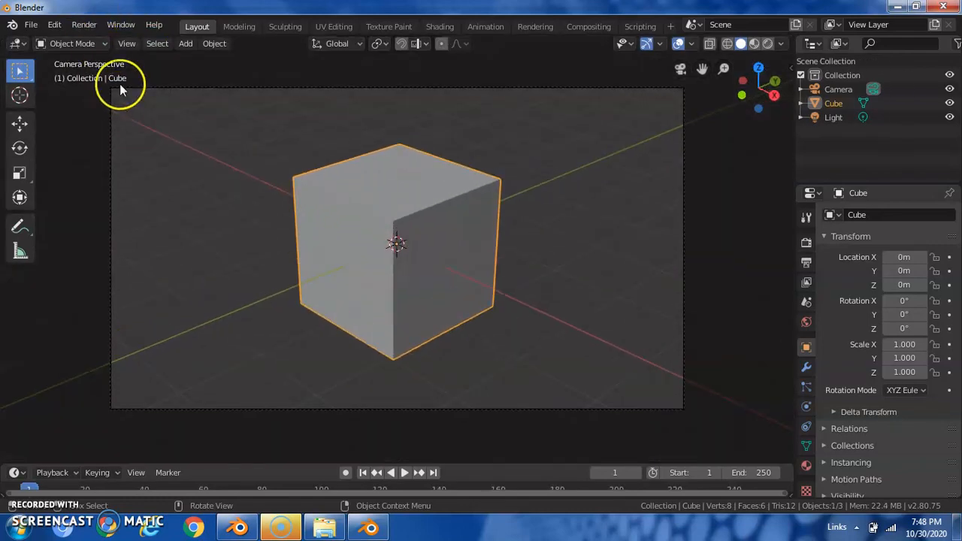
left_click(125, 47)
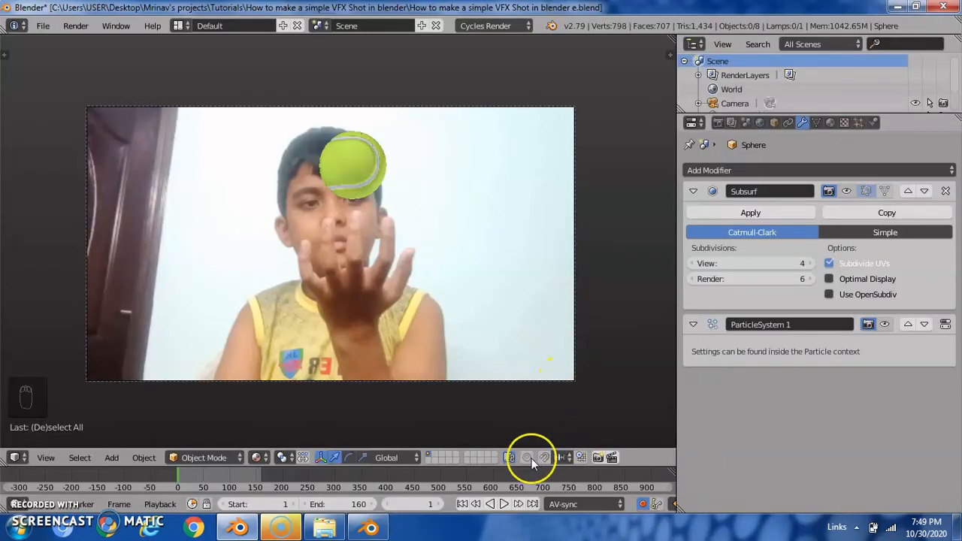
key("alt+Tab")
left_click(126, 43)
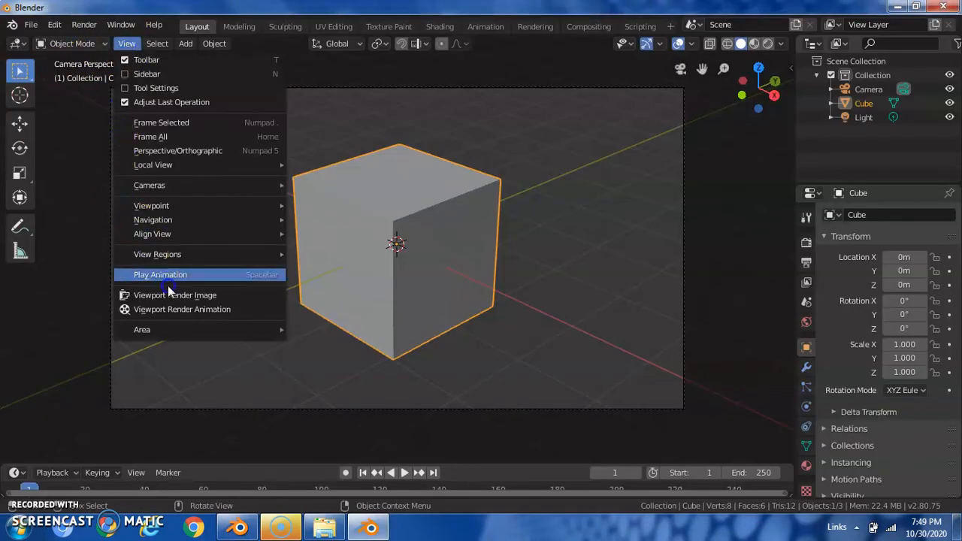
Switch back to the Blender 2.79 tennis ball project and start an OpenGL viewport render of the whole animation
key("alt+Tab")
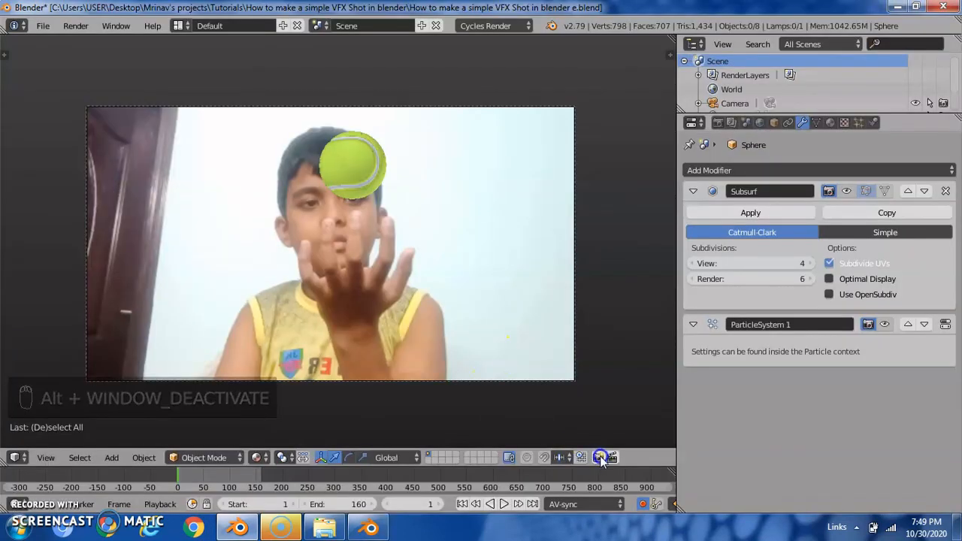
scroll(572, 397, "down", 1)
scroll(574, 400, "up", 2)
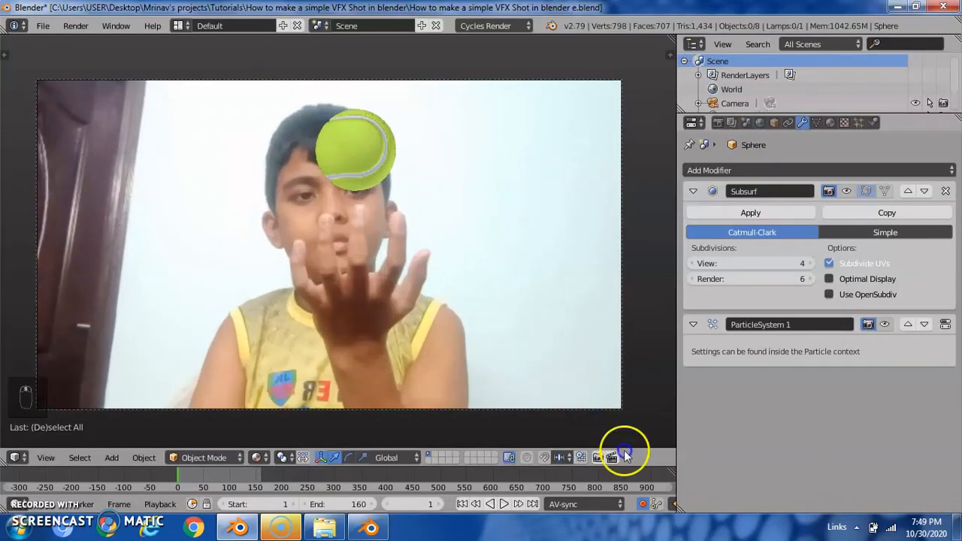
left_click(614, 458)
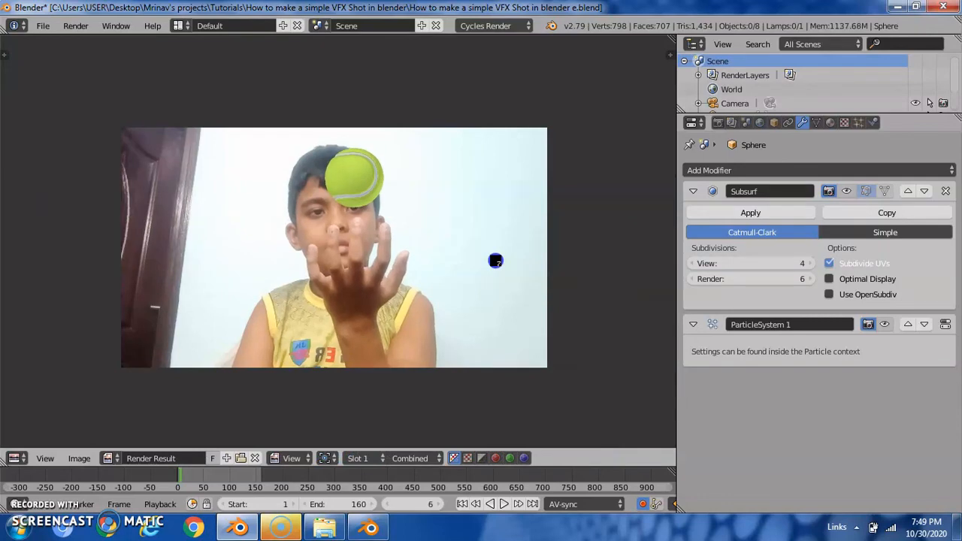